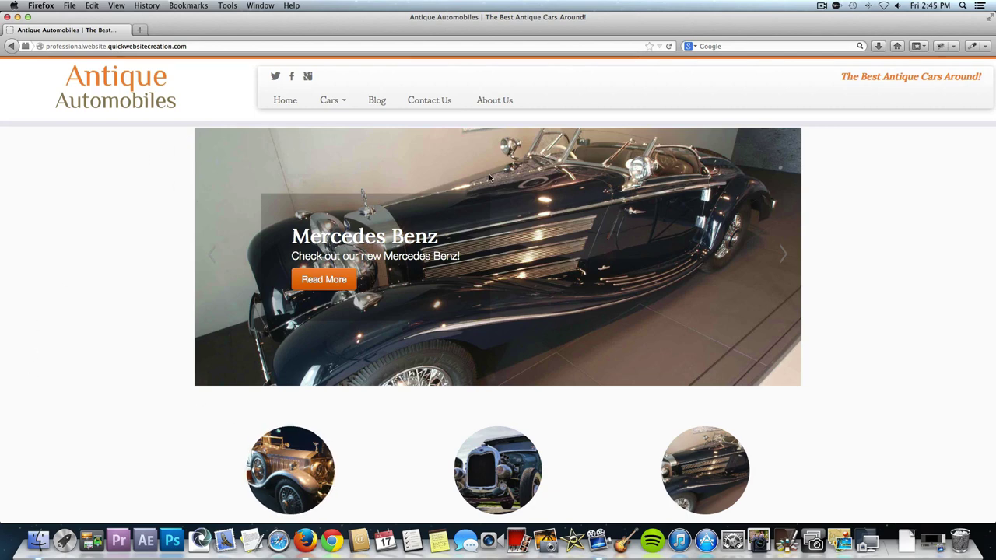
Preview the site's mobile layout and its collapsed car menu, then restore desktop width.
{"action": "left_click_drag", "start_coordinate": [993, 521], "coordinate": [225, 547]}
{"action": "scroll", "coordinate": [201, 461], "scroll_direction": "down", "scroll_amount": 15}
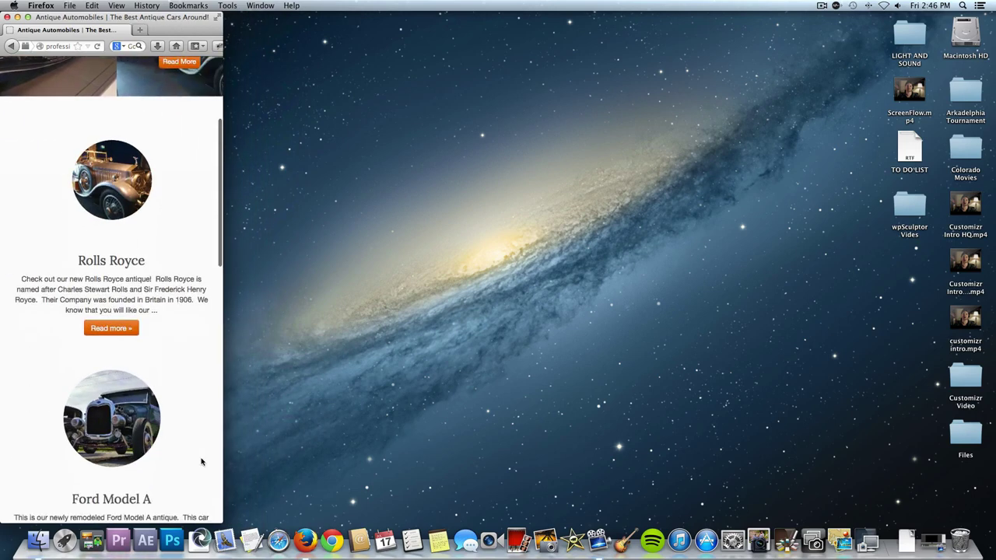
{"action": "scroll", "coordinate": [200, 461], "scroll_direction": "up", "scroll_amount": 15}
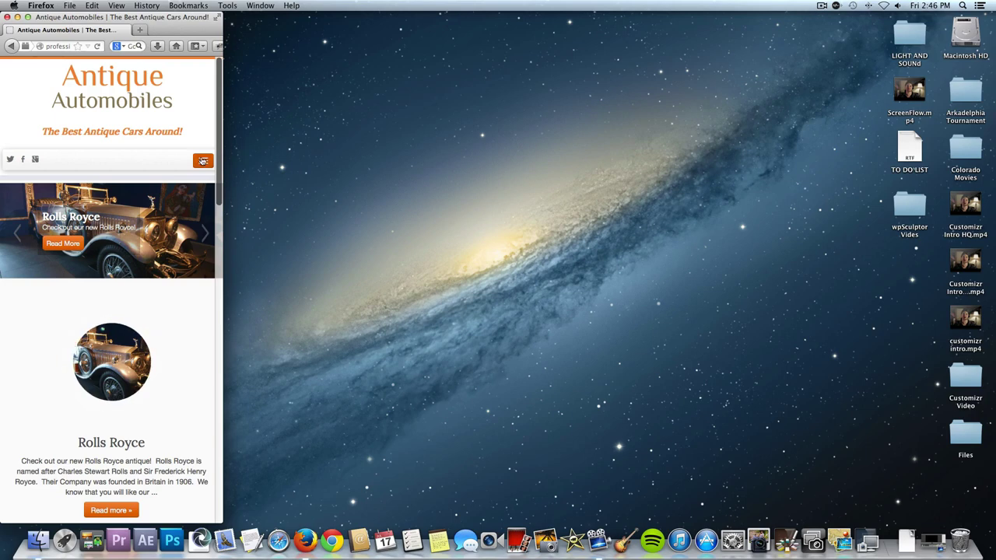
{"action": "left_click", "coordinate": [200, 160]}
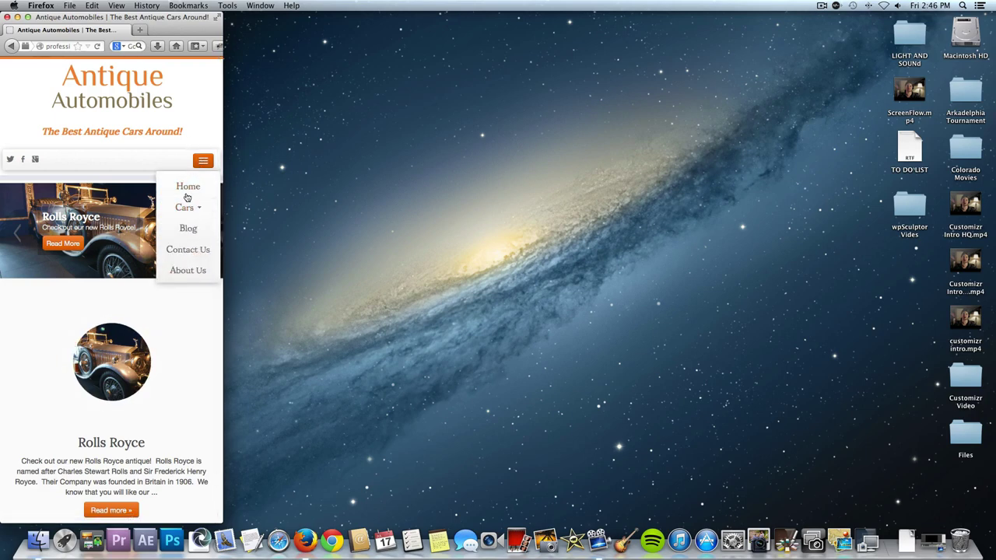
{"action": "left_click", "coordinate": [189, 207]}
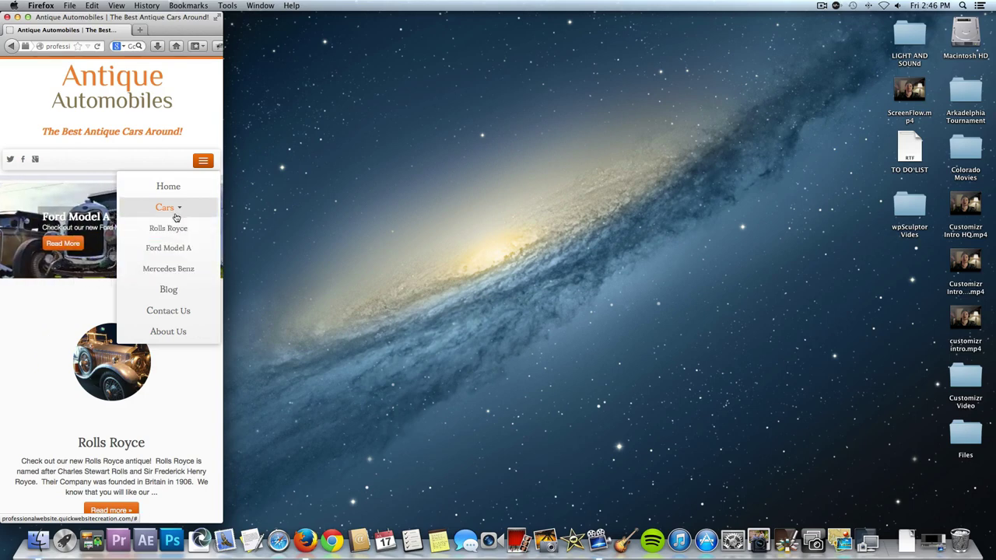
{"action": "left_click_drag", "start_coordinate": [221, 523], "coordinate": [994, 522]}
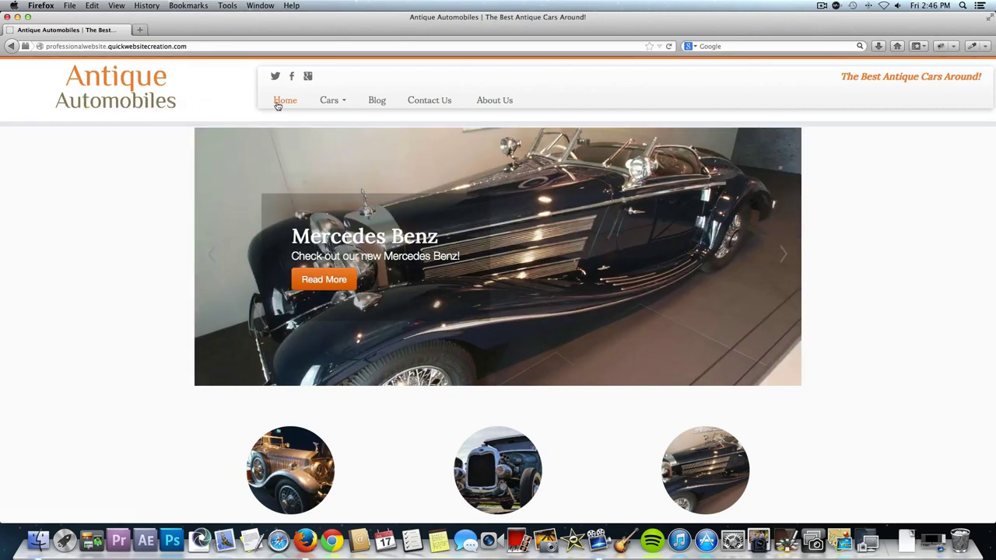
Browse the car pages list and advance the slider through two more cars.
{"action": "left_click", "coordinate": [329, 102]}
{"action": "scroll", "coordinate": [868, 88], "scroll_direction": "down", "scroll_amount": 2}
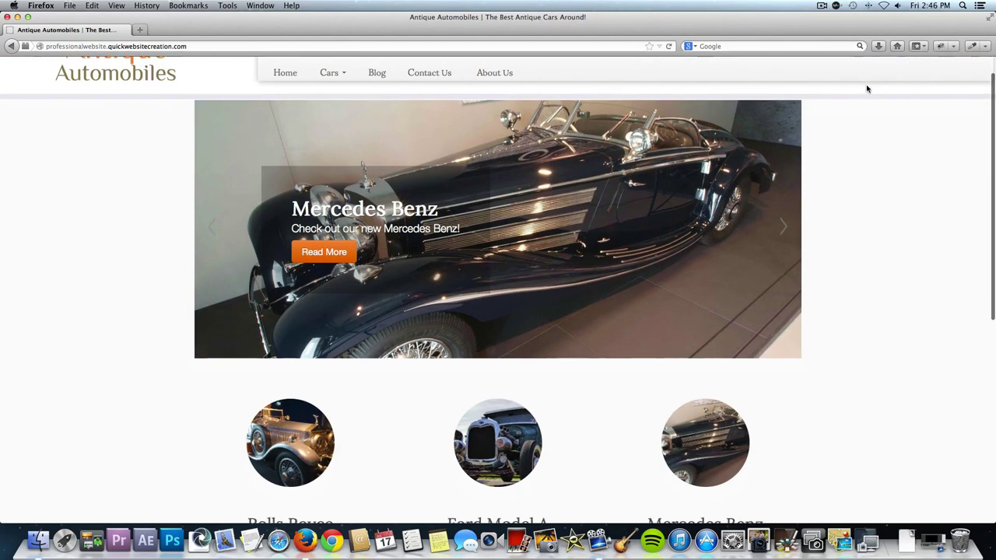
{"action": "scroll", "coordinate": [867, 89], "scroll_direction": "down", "scroll_amount": 1}
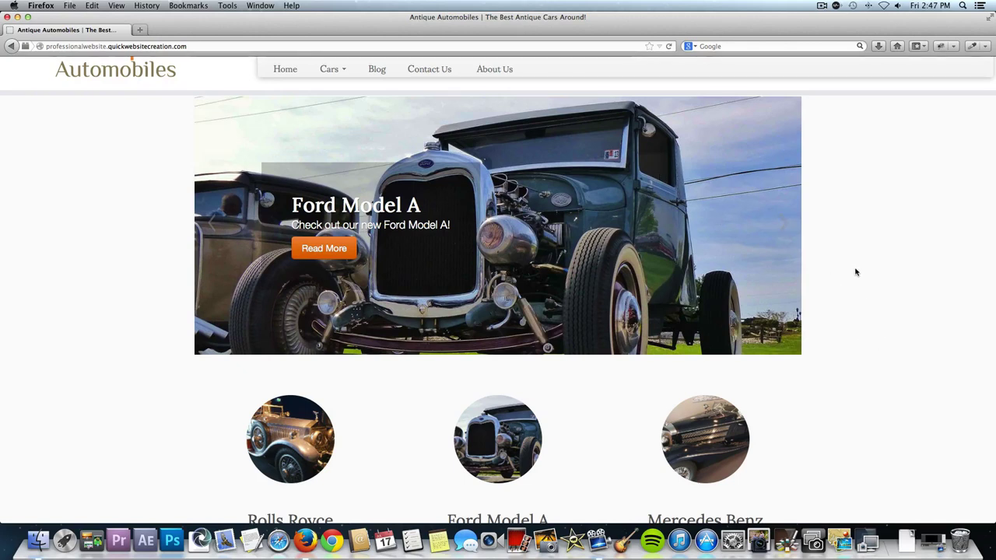
{"action": "left_click", "coordinate": [785, 219]}
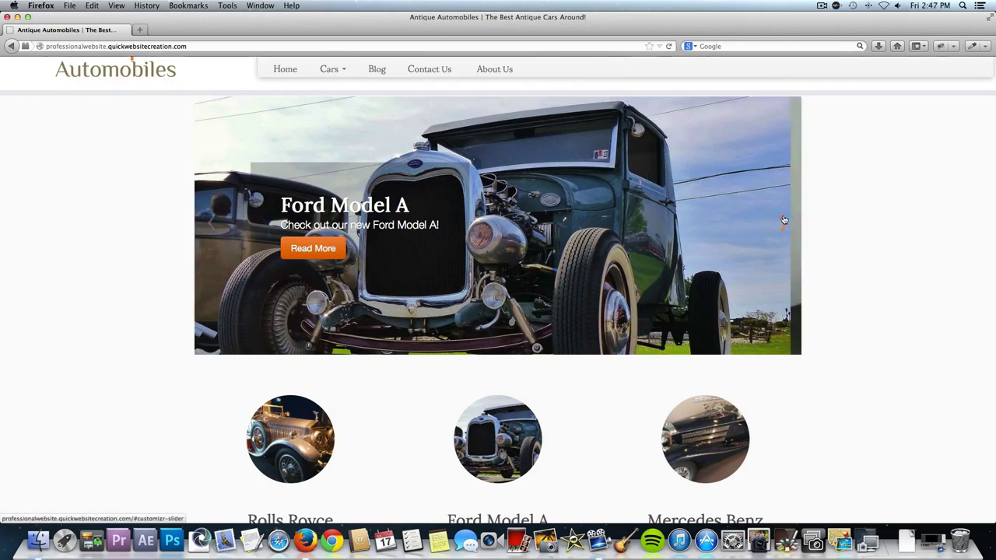
{"action": "left_click", "coordinate": [784, 220]}
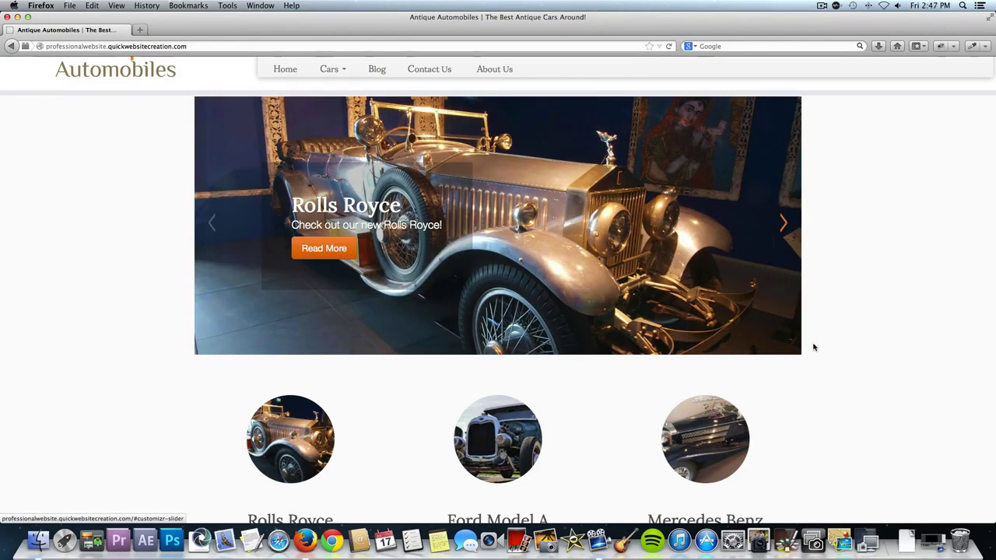
{"action": "scroll", "coordinate": [813, 345], "scroll_direction": "down", "scroll_amount": 5}
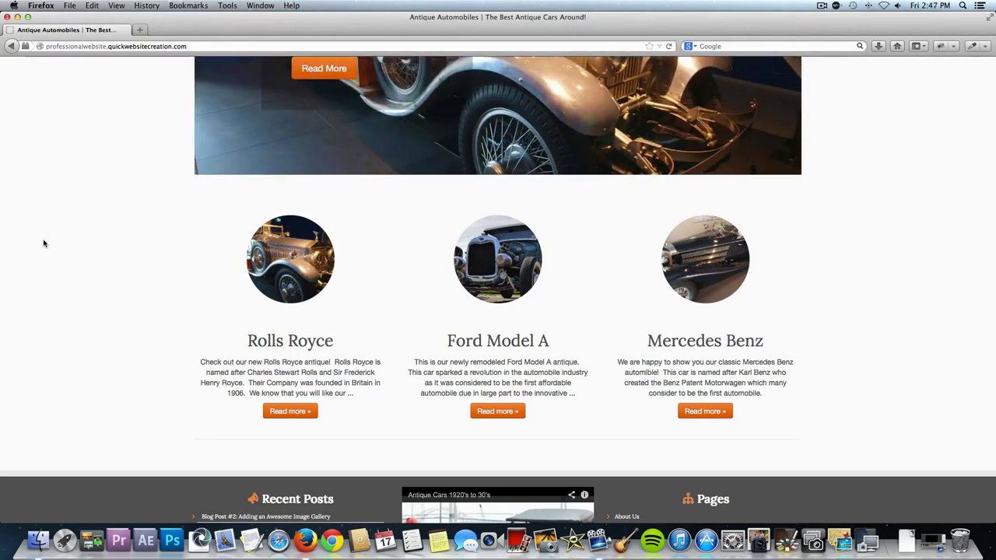
{"action": "scroll", "coordinate": [44, 243], "scroll_direction": "down", "scroll_amount": 5}
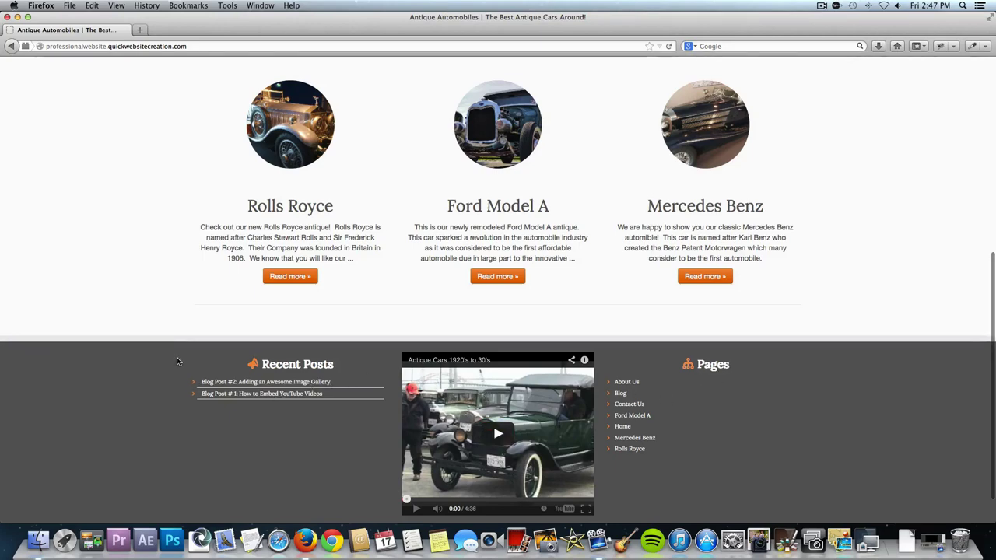
{"action": "scroll", "coordinate": [176, 357], "scroll_direction": "up", "scroll_amount": 5}
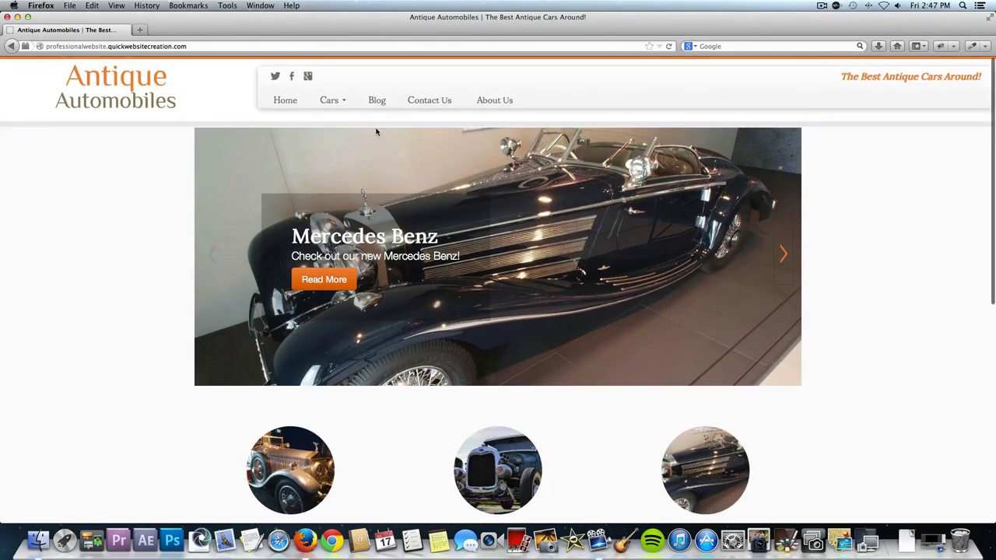
Open the Rolls Royce page and view its silver and yellow photos enlarged.
{"action": "left_click", "coordinate": [345, 104]}
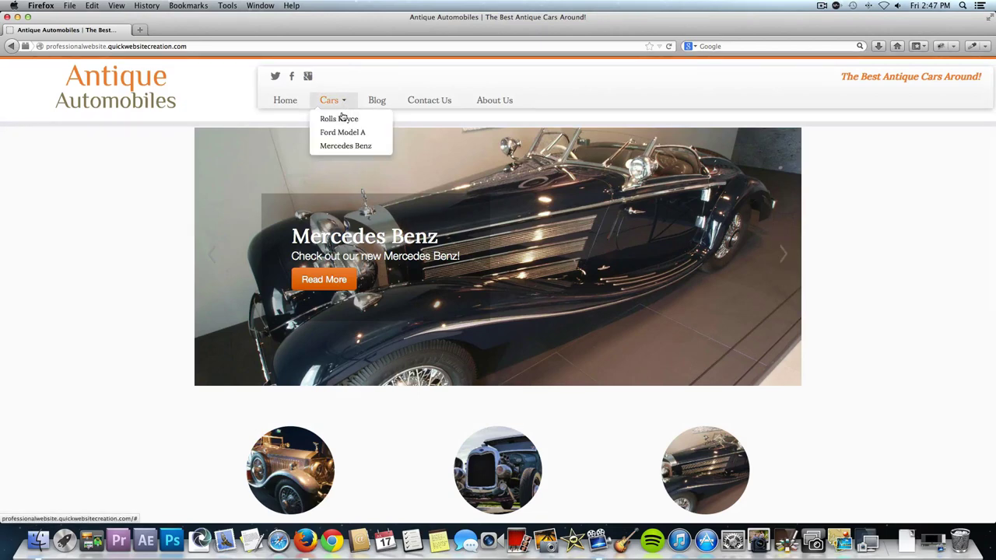
{"action": "left_click", "coordinate": [343, 117]}
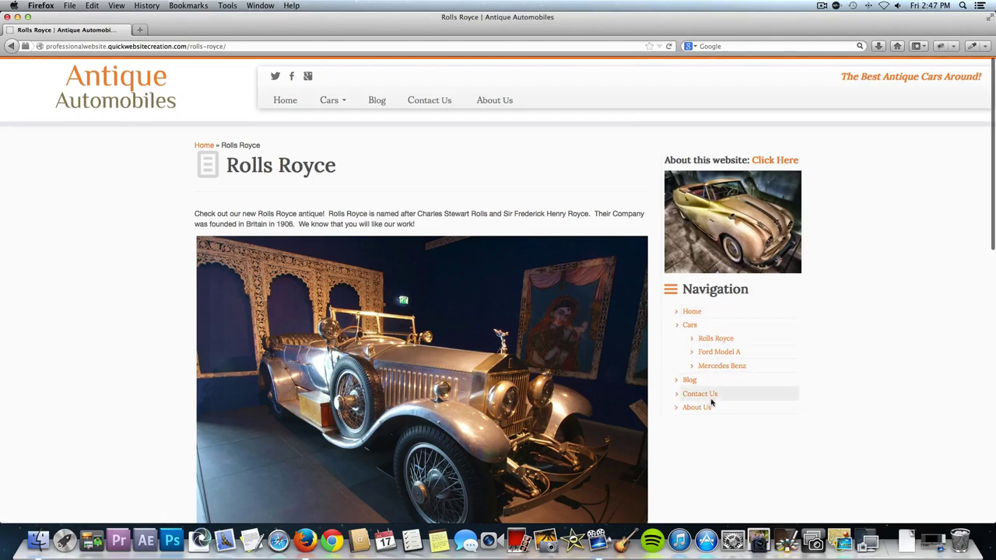
{"action": "scroll", "coordinate": [464, 266], "scroll_direction": "down", "scroll_amount": 5}
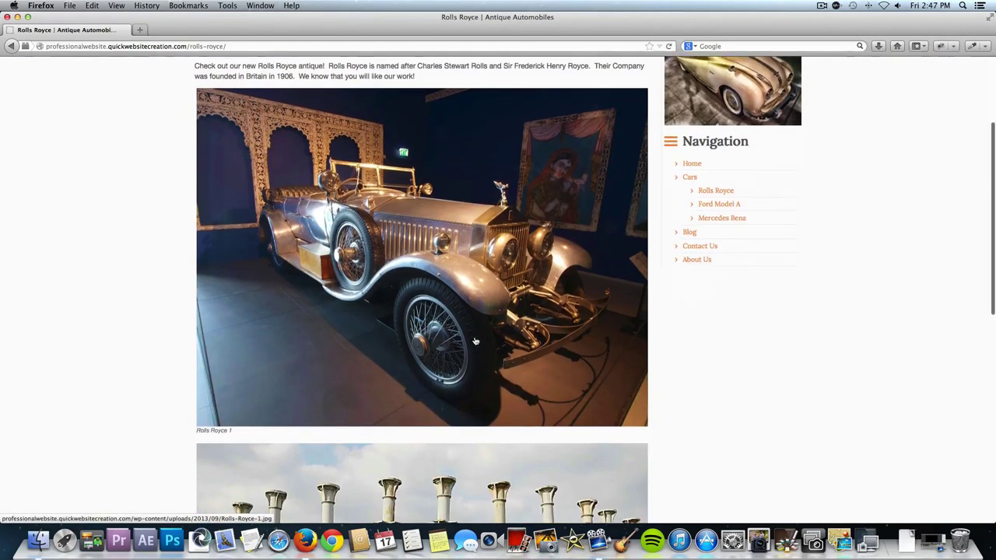
{"action": "left_click", "coordinate": [464, 266]}
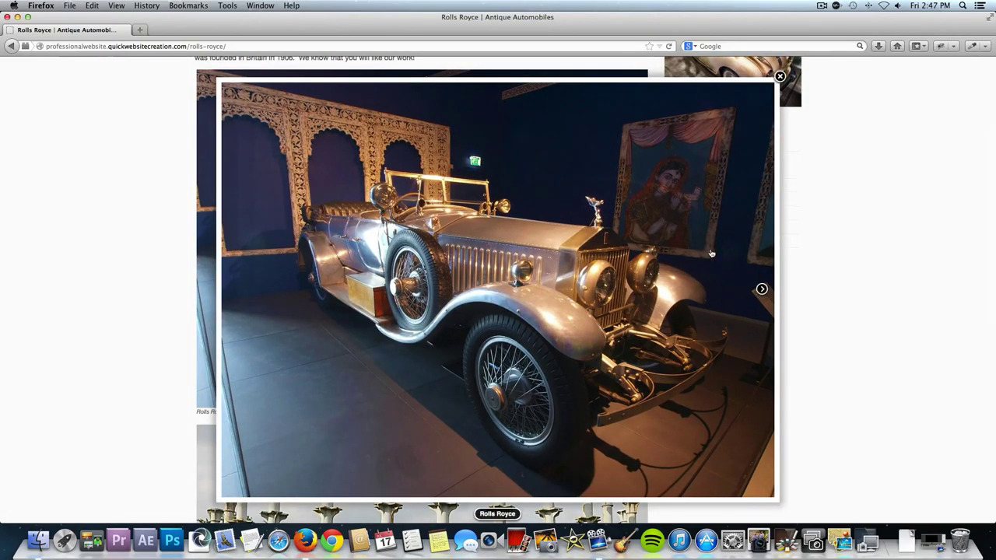
{"action": "left_click", "coordinate": [759, 290]}
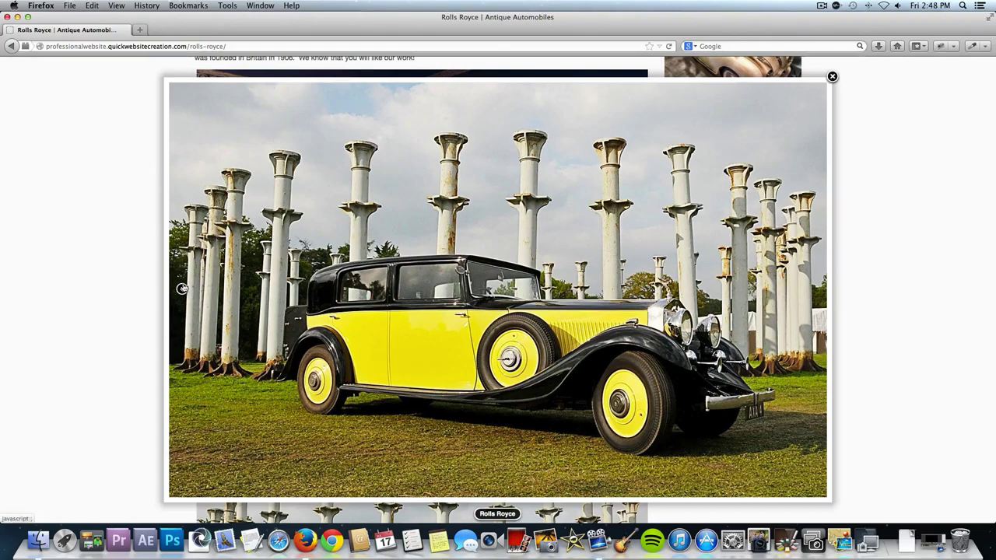
{"action": "left_click", "coordinate": [182, 289]}
{"action": "left_click", "coordinate": [777, 81]}
Go to the Contact Us page from the navigation bar.
{"action": "scroll", "coordinate": [775, 293], "scroll_direction": "up", "scroll_amount": 3}
{"action": "right_click", "coordinate": [777, 294]}
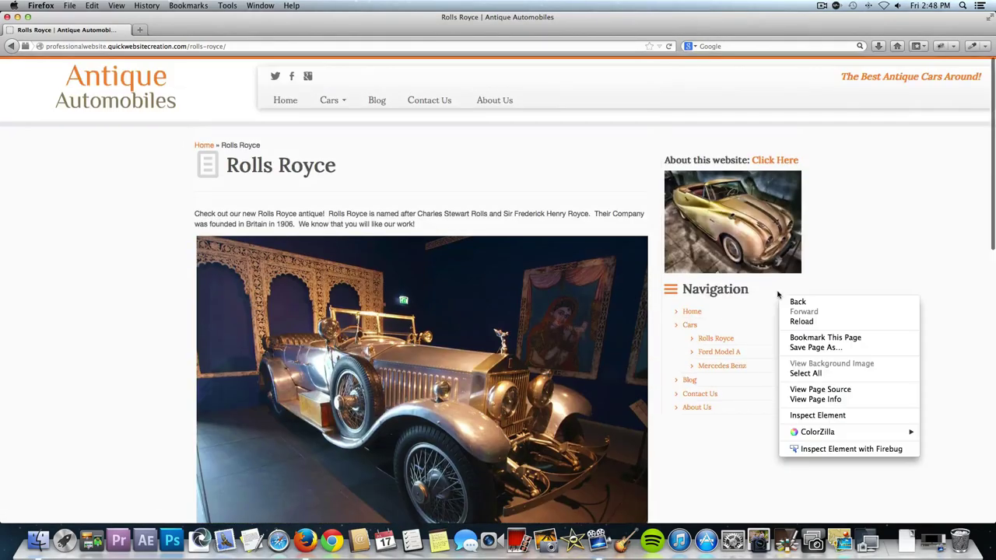
{"action": "left_click", "coordinate": [841, 240]}
{"action": "left_click", "coordinate": [427, 102]}
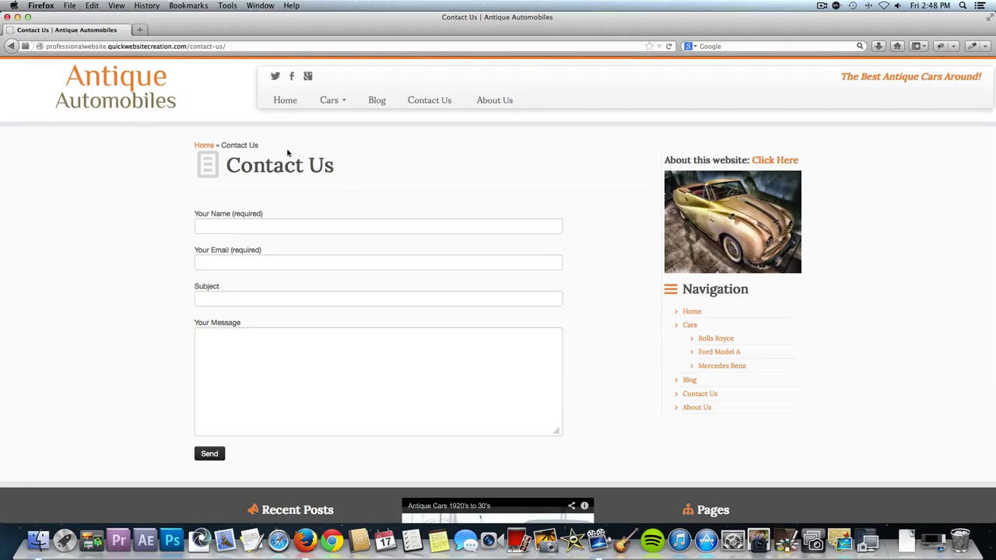
Open the Blog Post #2 article from the Blog page.
{"action": "left_click_drag", "start_coordinate": [257, 145], "coordinate": [191, 144]}
{"action": "left_click", "coordinate": [266, 145]}
{"action": "left_click", "coordinate": [377, 100]}
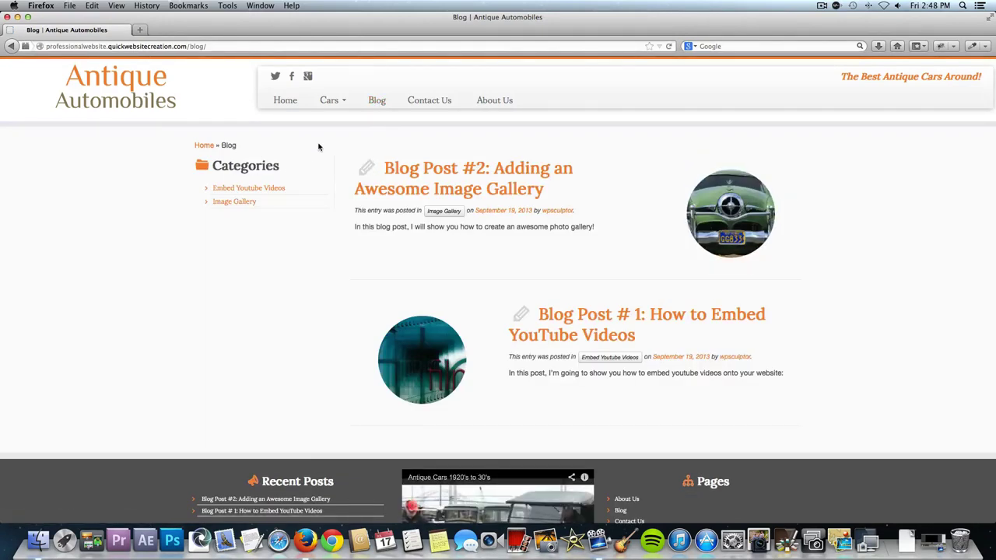
{"action": "left_click", "coordinate": [455, 174]}
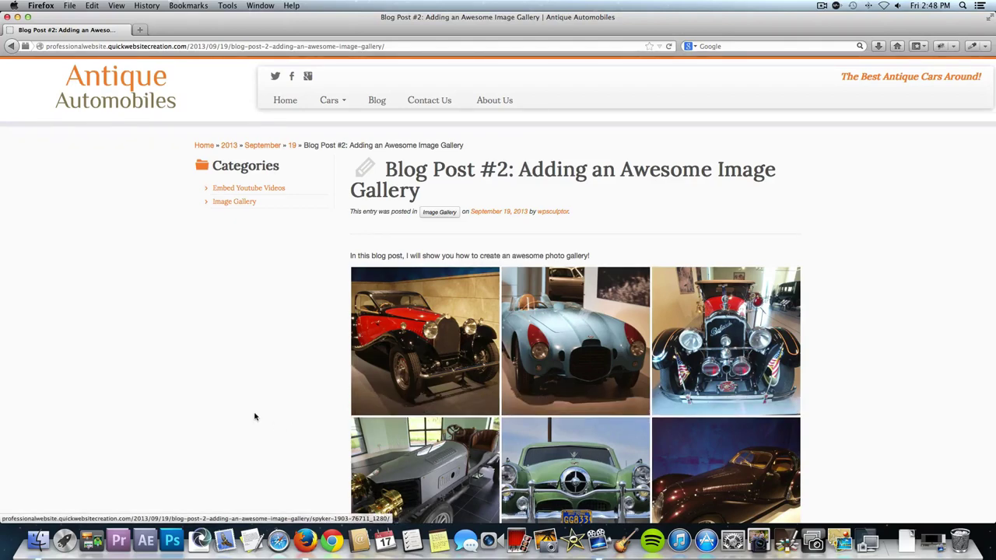
{"action": "scroll", "coordinate": [256, 417], "scroll_direction": "down", "scroll_amount": 3}
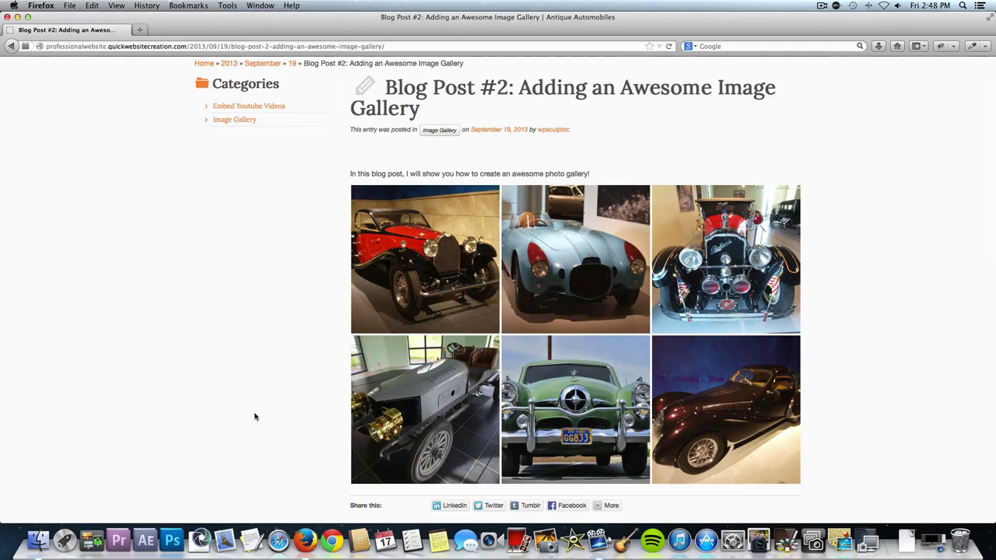
{"action": "scroll", "coordinate": [259, 413], "scroll_direction": "up", "scroll_amount": 2}
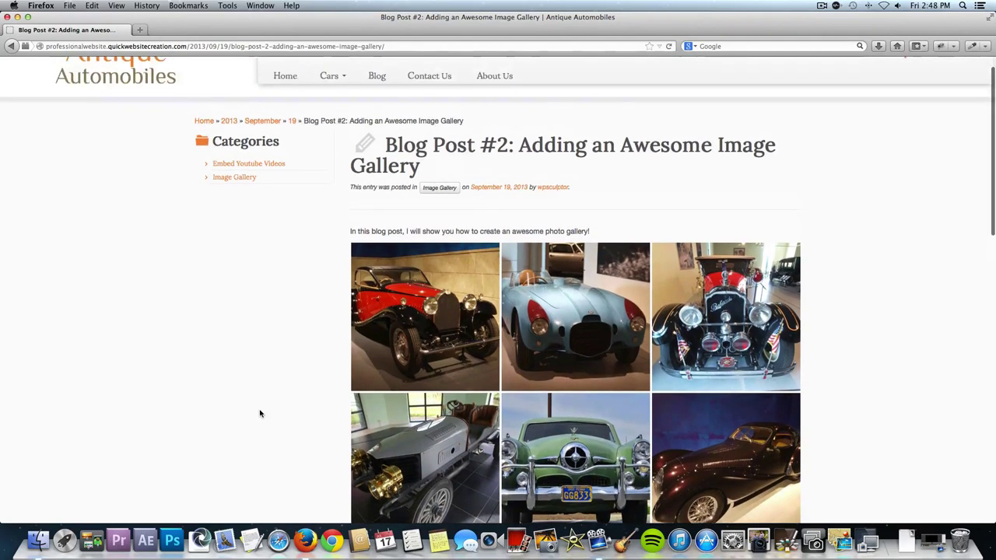
Browse the post's gallery from the red Bugatti to the grey racing car photo.
{"action": "left_click", "coordinate": [429, 308]}
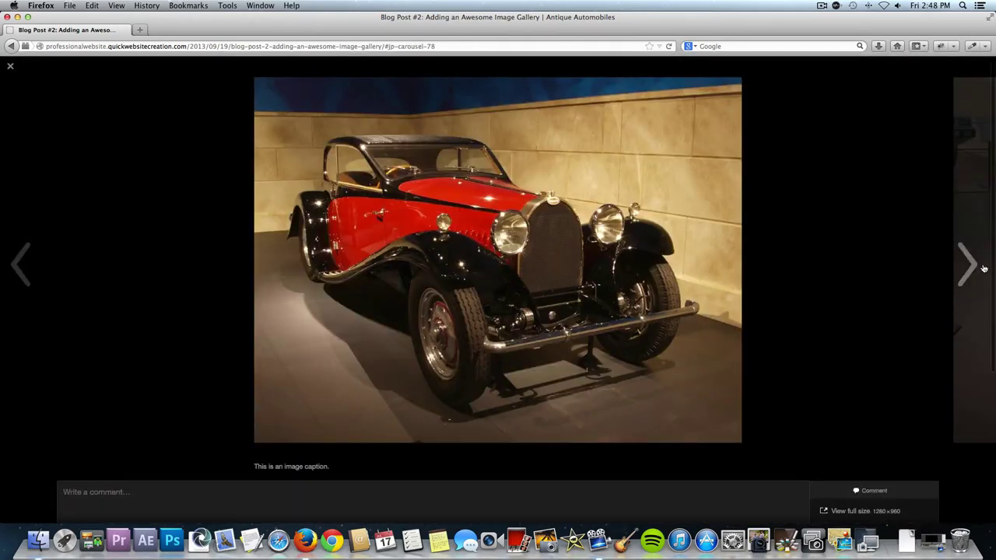
{"action": "left_click", "coordinate": [964, 261]}
{"action": "left_click", "coordinate": [965, 261]}
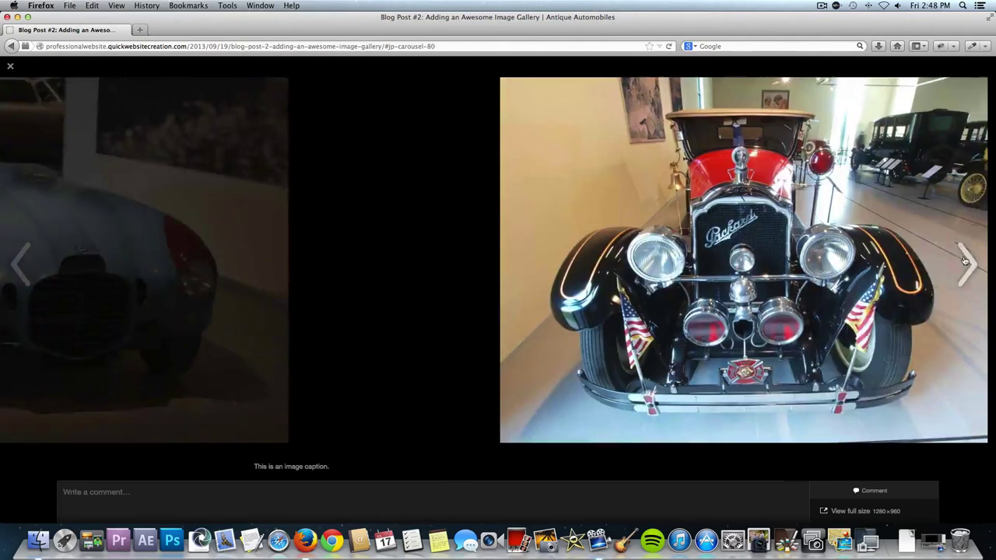
{"action": "left_click", "coordinate": [964, 261]}
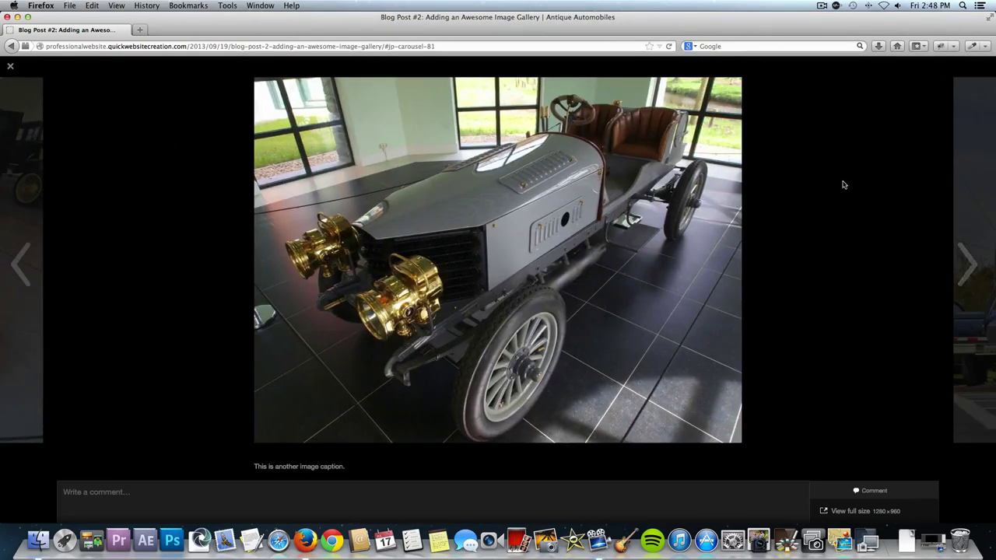
{"action": "left_click", "coordinate": [835, 172]}
Expand the post's extra sharing options, then go to the About Us page.
{"action": "scroll", "coordinate": [835, 172], "scroll_direction": "down", "scroll_amount": 5}
{"action": "scroll", "coordinate": [835, 172], "scroll_direction": "down", "scroll_amount": 1}
{"action": "left_click", "coordinate": [612, 399]}
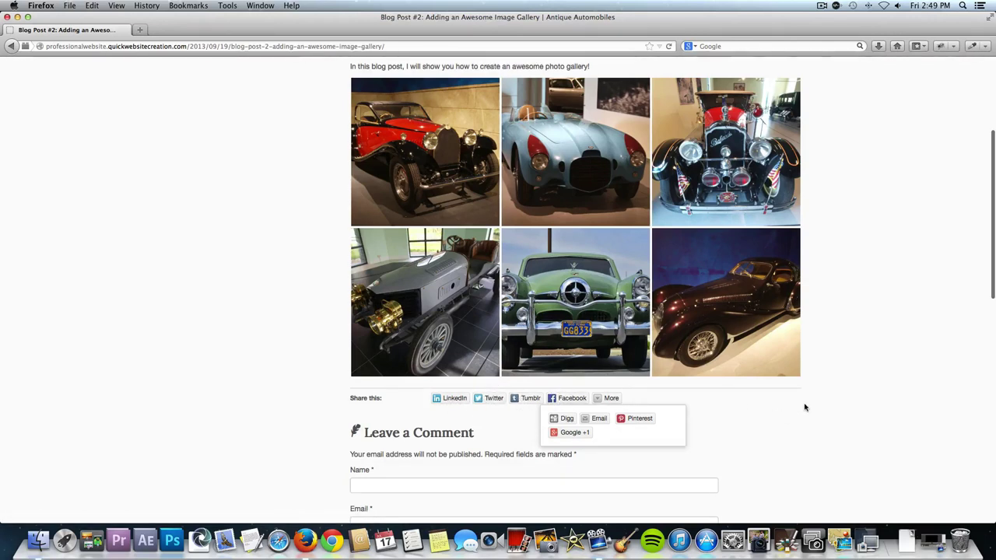
{"action": "scroll", "coordinate": [804, 407], "scroll_direction": "down", "scroll_amount": 4}
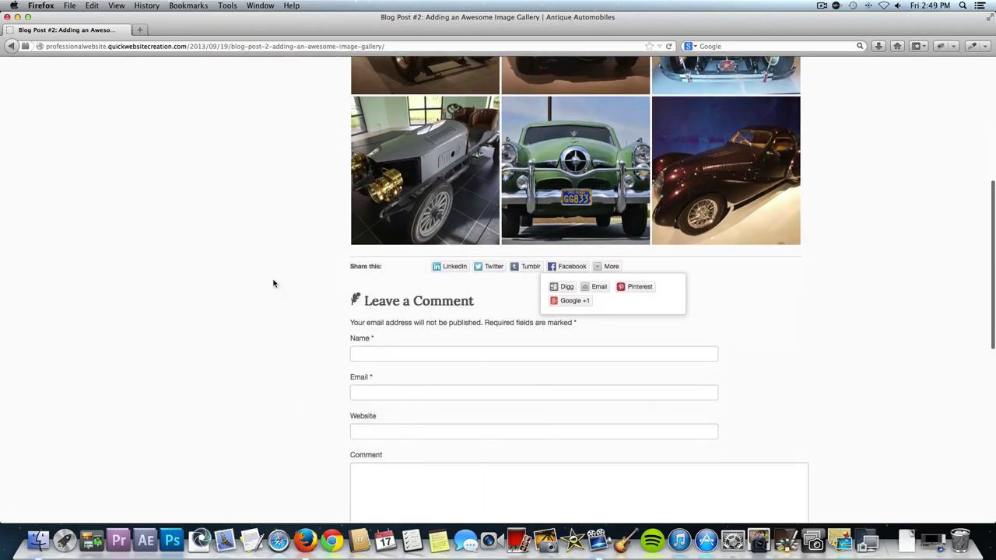
{"action": "scroll", "coordinate": [267, 273], "scroll_direction": "up", "scroll_amount": 5}
{"action": "scroll", "coordinate": [267, 273], "scroll_direction": "up", "scroll_amount": 1}
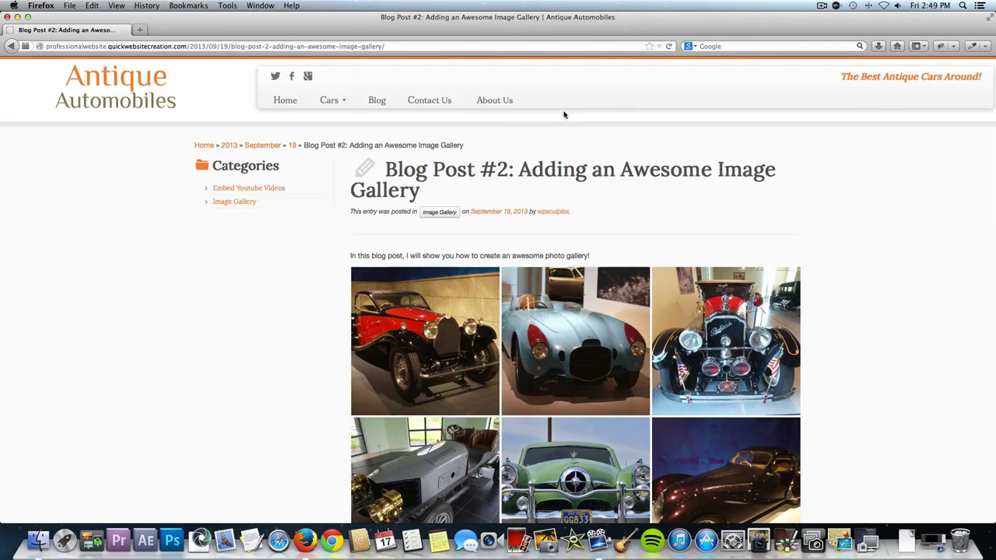
{"action": "left_click", "coordinate": [499, 101]}
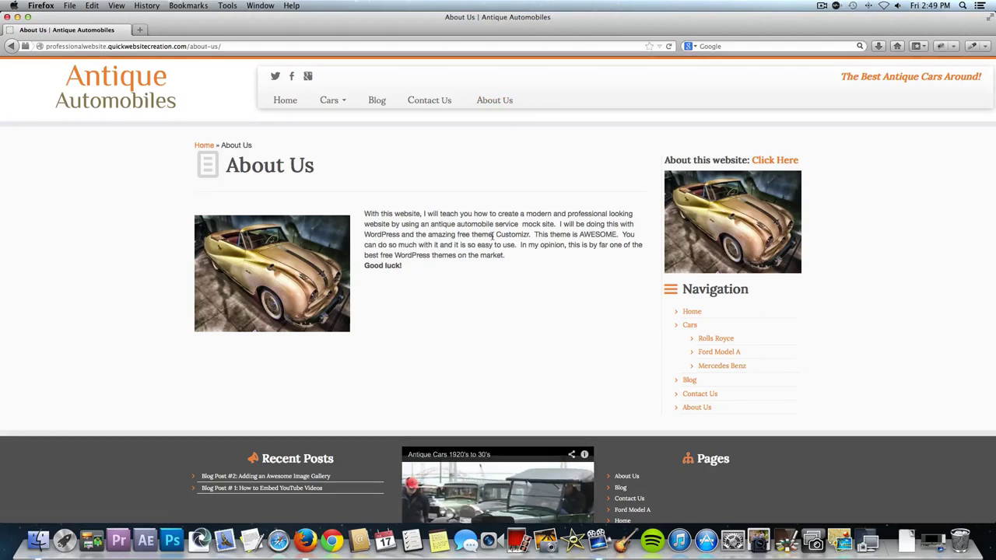
{"action": "scroll", "coordinate": [493, 238], "scroll_direction": "down", "scroll_amount": 3}
{"action": "scroll", "coordinate": [493, 238], "scroll_direction": "up", "scroll_amount": 2}
{"action": "scroll", "coordinate": [493, 239], "scroll_direction": "up", "scroll_amount": 1}
{"action": "mouse_move", "coordinate": [319, 171]}
{"action": "left_mouse_down"}
{"action": "mouse_move", "coordinate": [226, 166]}
{"action": "mouse_move", "coordinate": [304, 166]}
{"action": "left_mouse_up"}
{"action": "left_click_drag", "start_coordinate": [357, 140], "coordinate": [357, 143]}
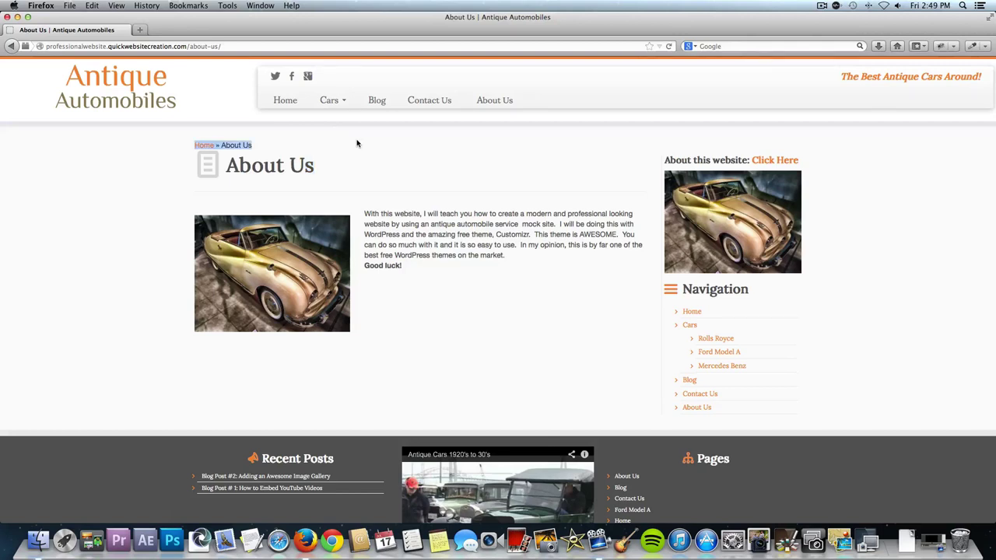
{"action": "left_click", "coordinate": [357, 143]}
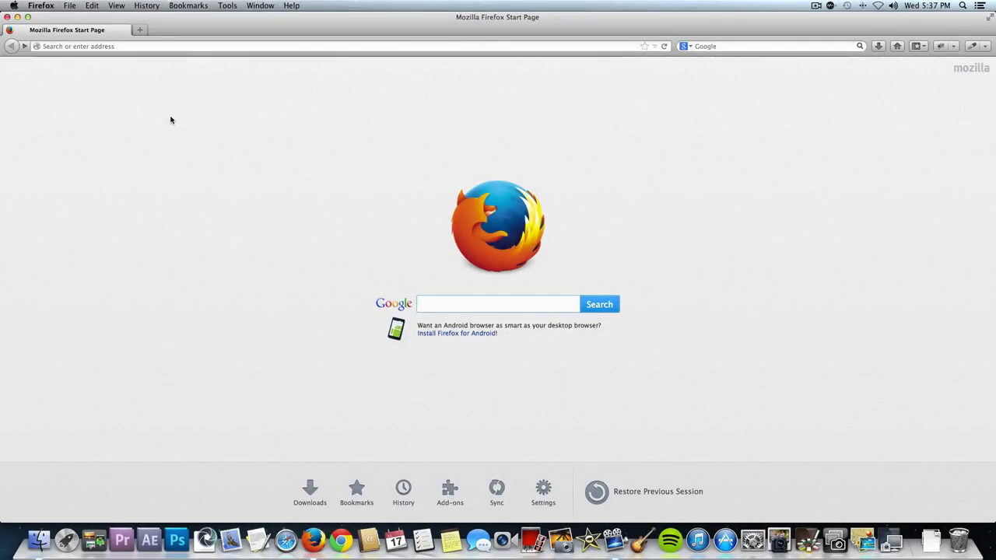
Enter the HostGator address in Firefox to load its home page.
{"action": "left_click", "coordinate": [111, 46]}
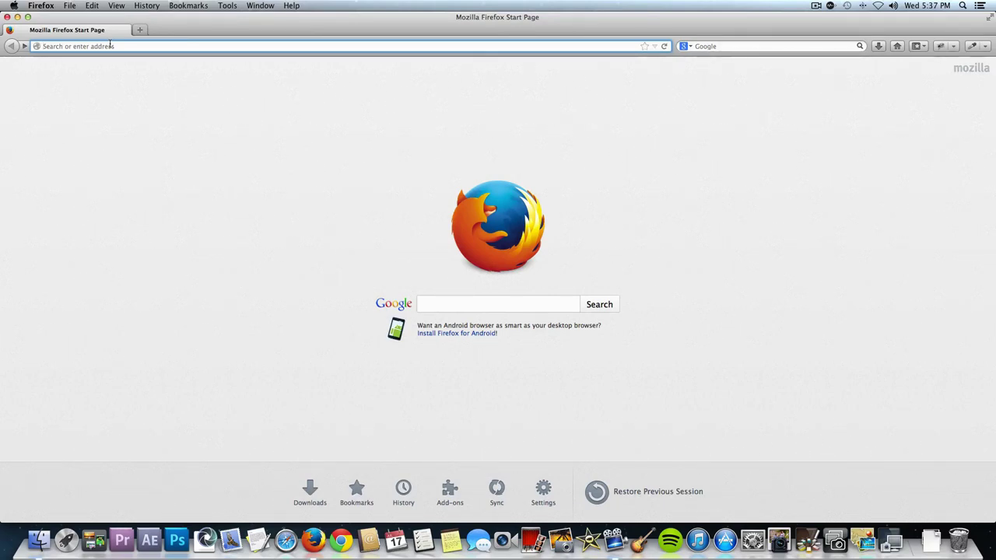
{"action": "type", "text": "hosta"}
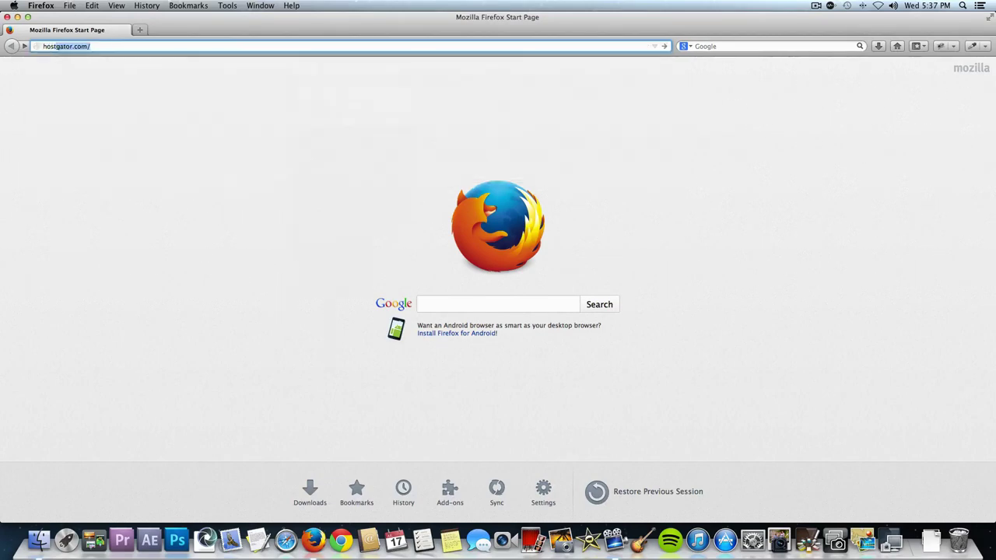
{"action": "type", "text": "gator"}
{"action": "key", "text": "Return"}
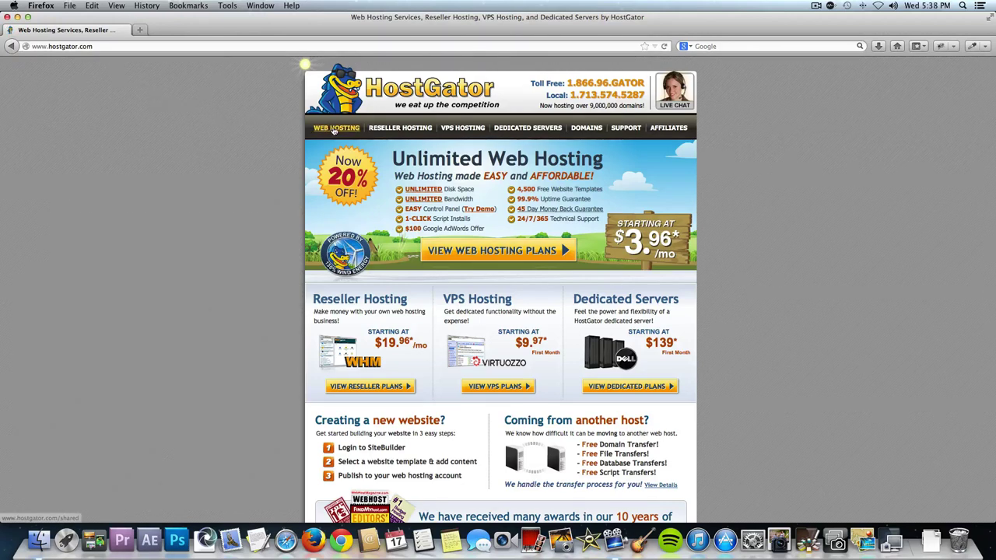
Order the Baby plan from HostGator's Web Hosting plans page.
{"action": "left_click", "coordinate": [333, 130]}
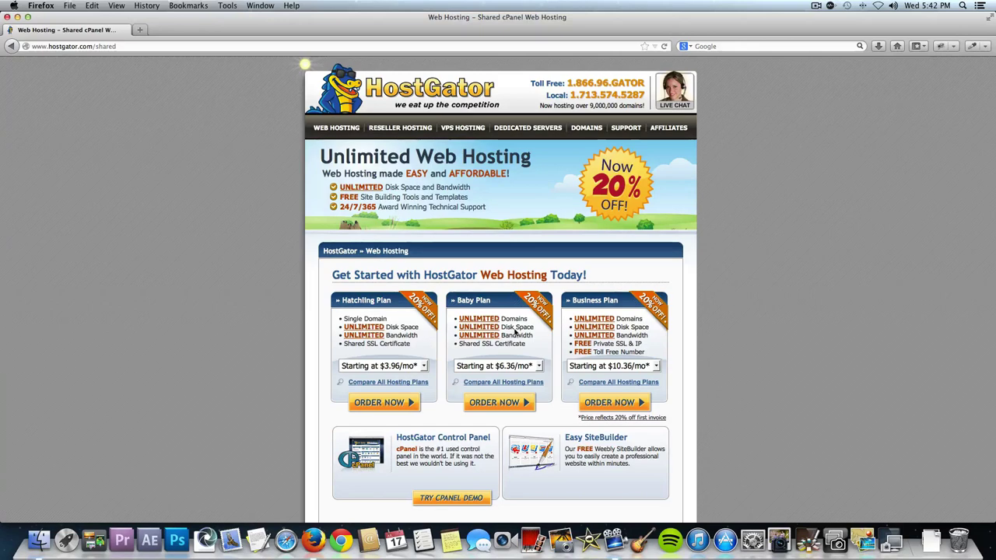
{"action": "left_click", "coordinate": [495, 403]}
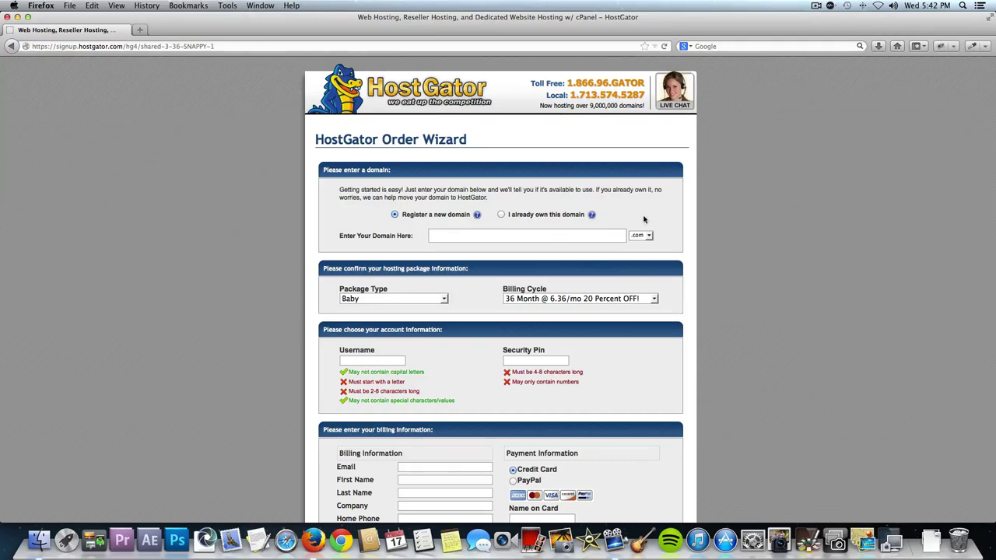
Register antiquecarwebsite as a new .com domain and confirm it is available.
{"action": "left_click", "coordinate": [501, 215]}
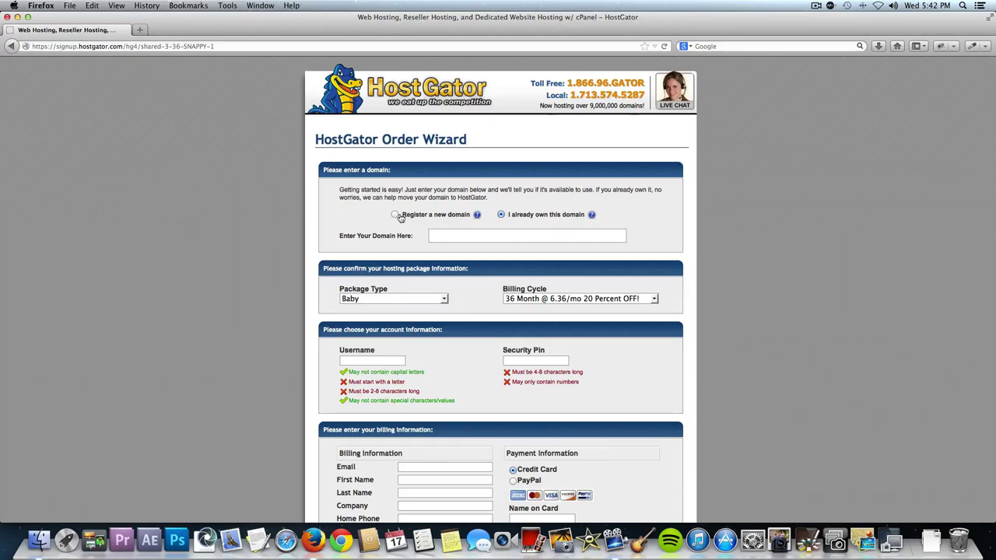
{"action": "left_click", "coordinate": [395, 216]}
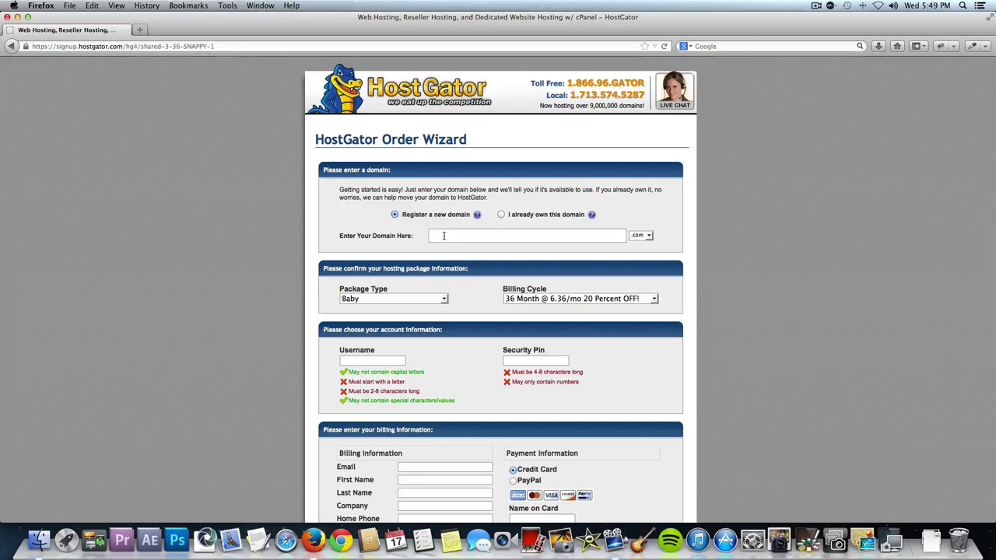
{"action": "left_click", "coordinate": [443, 235]}
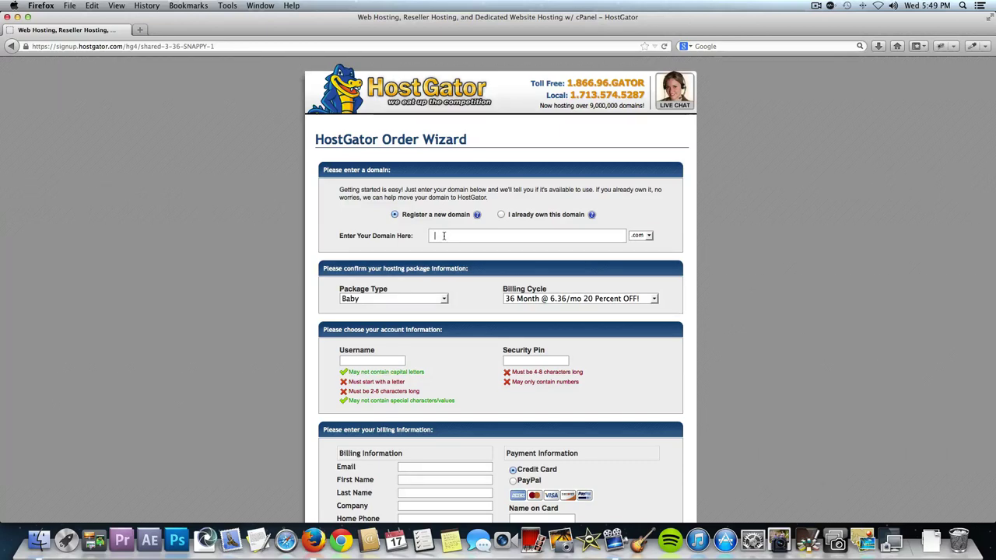
{"action": "type", "text": "antiquecarwebsite"}
{"action": "key", "text": "Return"}
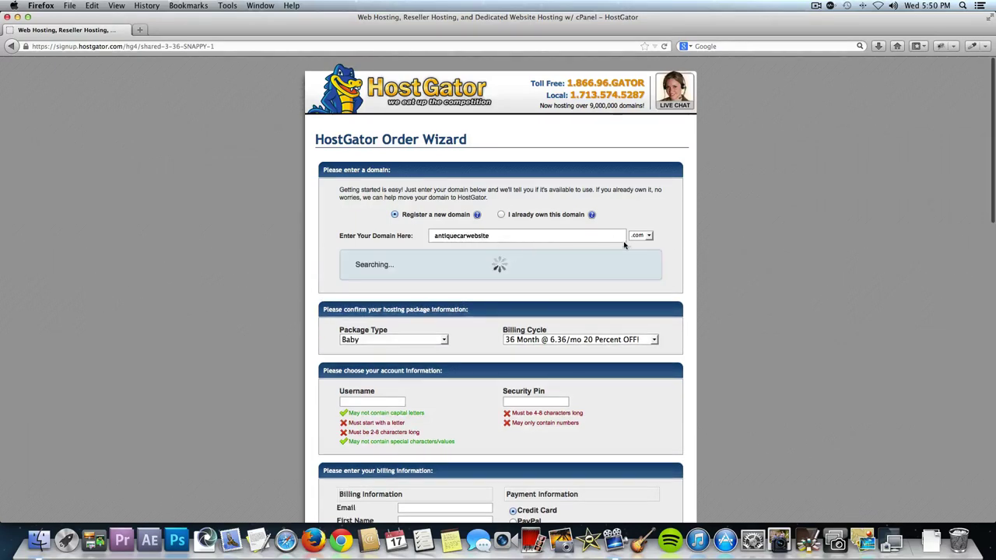
{"action": "left_click", "coordinate": [641, 235]}
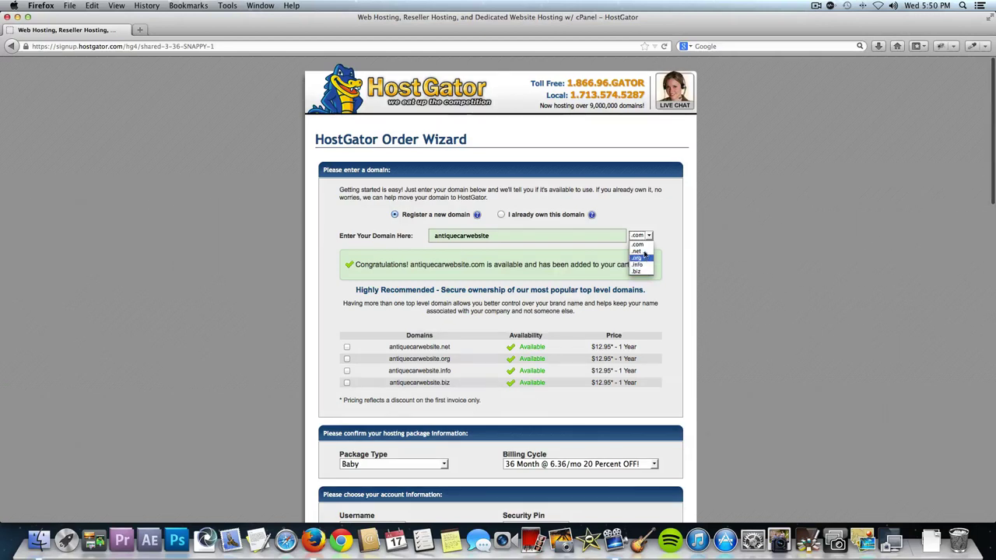
{"action": "left_click", "coordinate": [635, 223]}
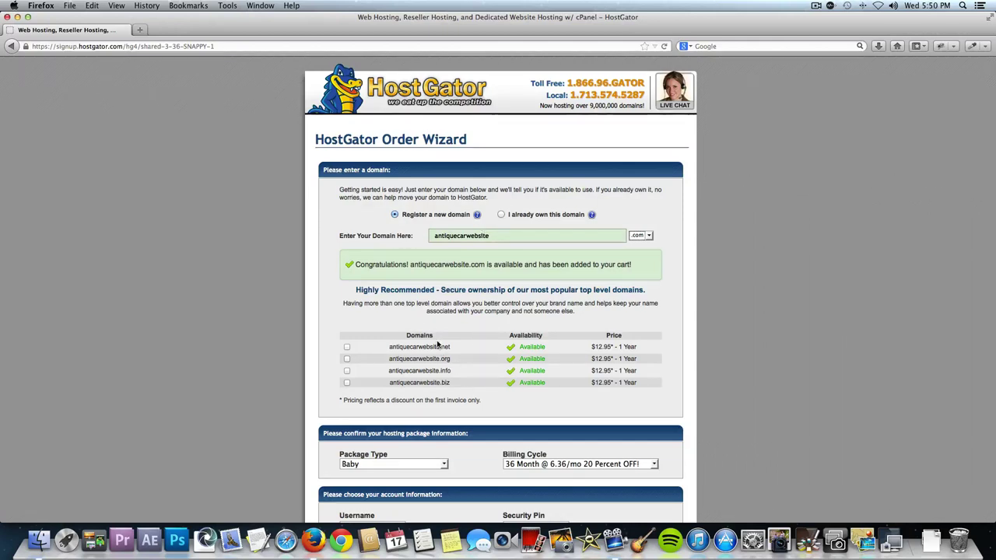
{"action": "scroll", "coordinate": [467, 311], "scroll_direction": "down", "scroll_amount": 1}
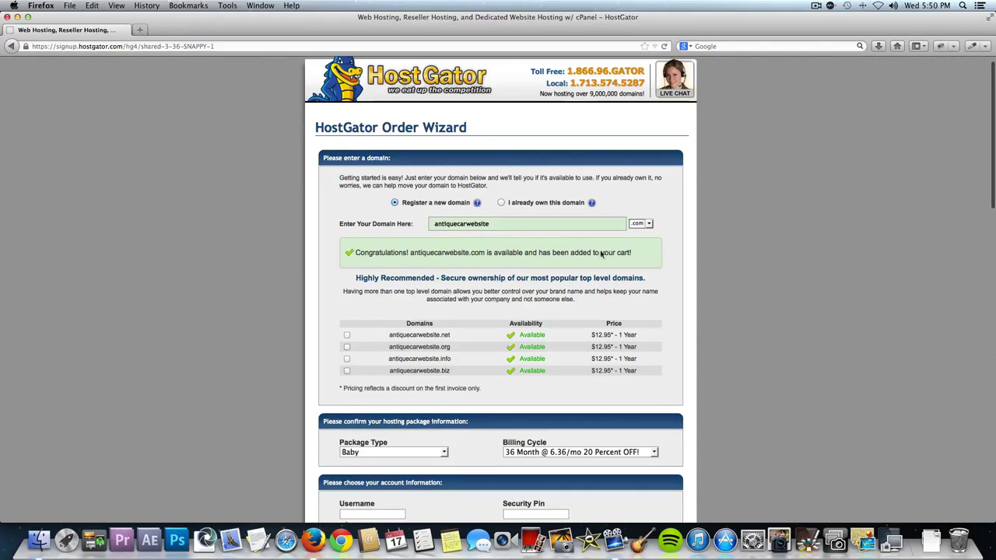
{"action": "scroll", "coordinate": [545, 312], "scroll_direction": "down", "scroll_amount": 4}
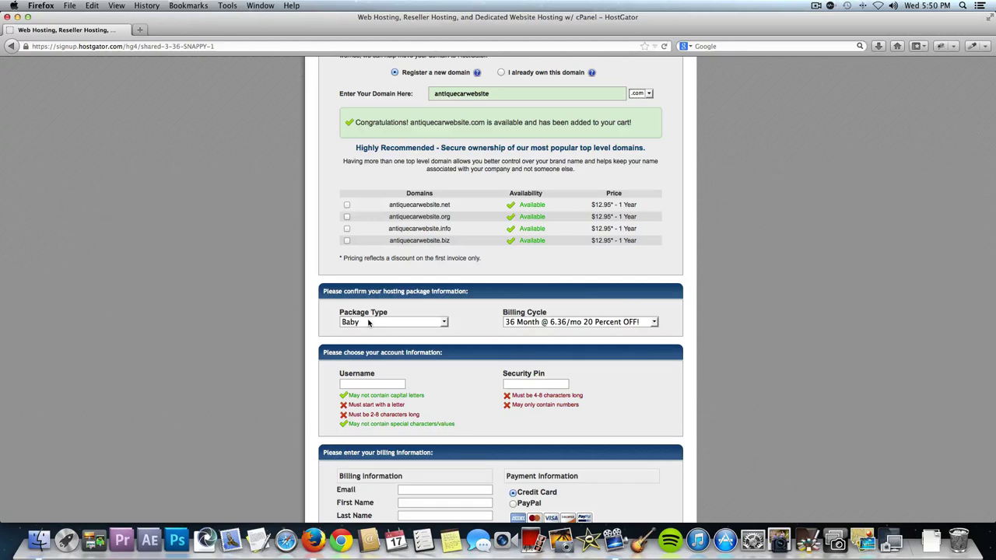
Choose 1 Month billing at 7.96/mo, then enter an account username and a numeric security PIN.
{"action": "left_click", "coordinate": [556, 324]}
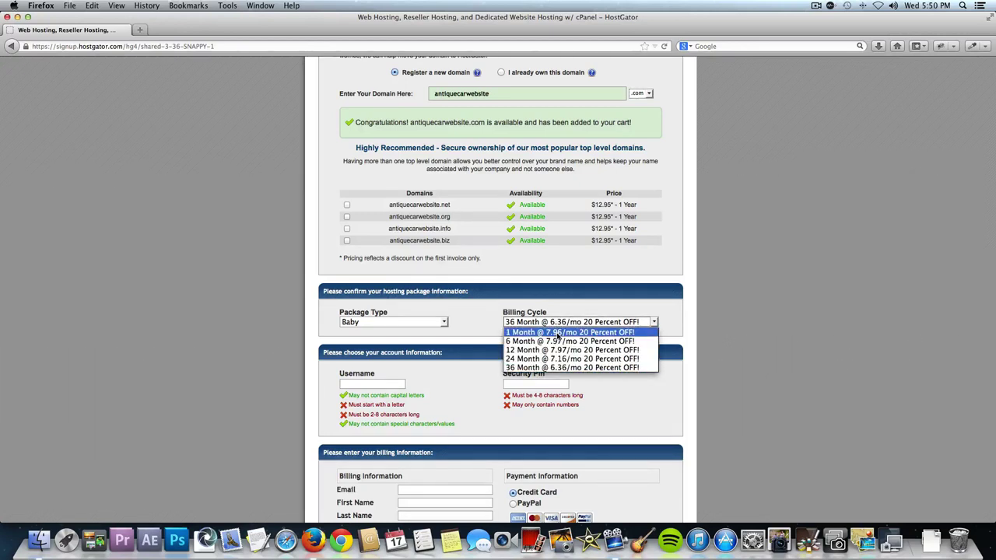
{"action": "left_click", "coordinate": [557, 333]}
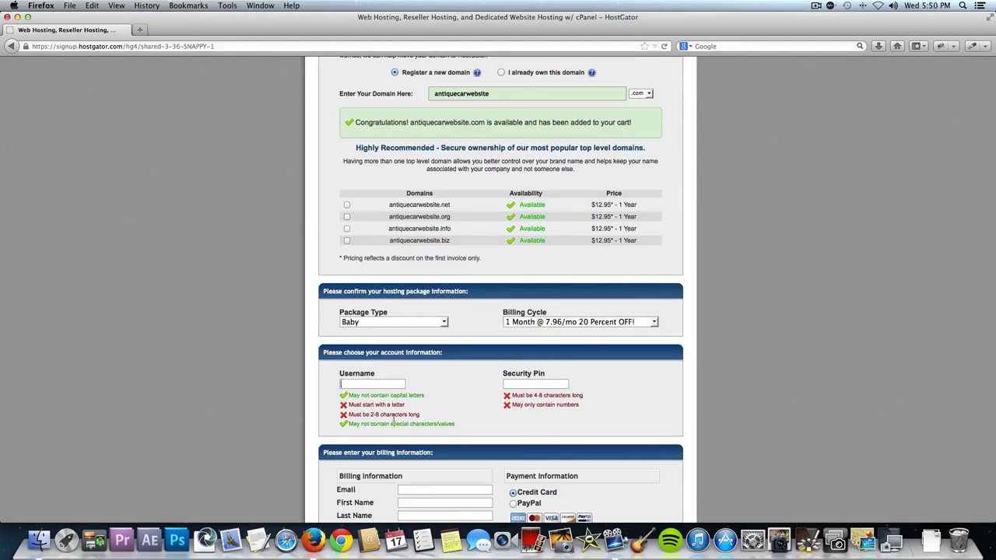
{"action": "left_click", "coordinate": [360, 384]}
{"action": "type", "text": "wpsculpt"}
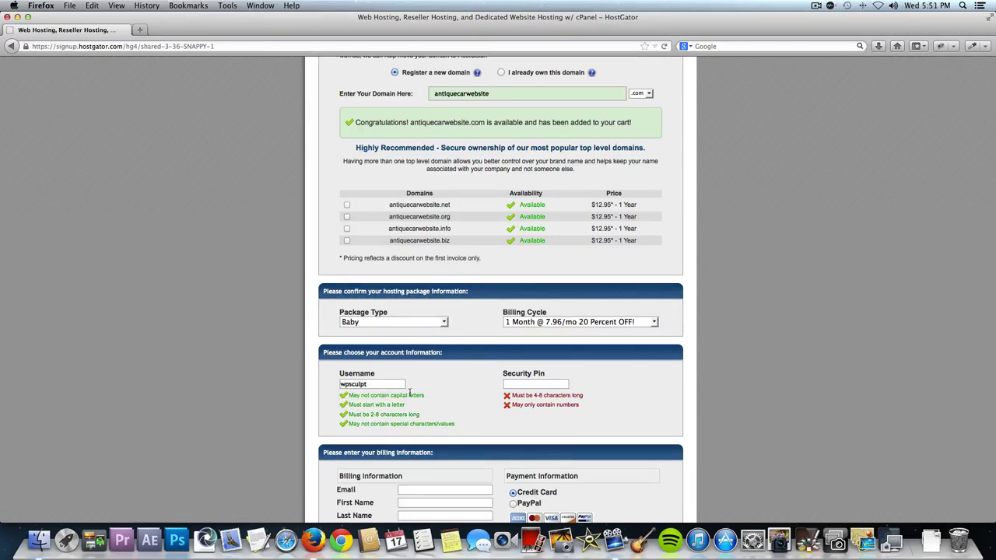
{"action": "left_click", "coordinate": [508, 385]}
{"action": "type", "text": "1234"}
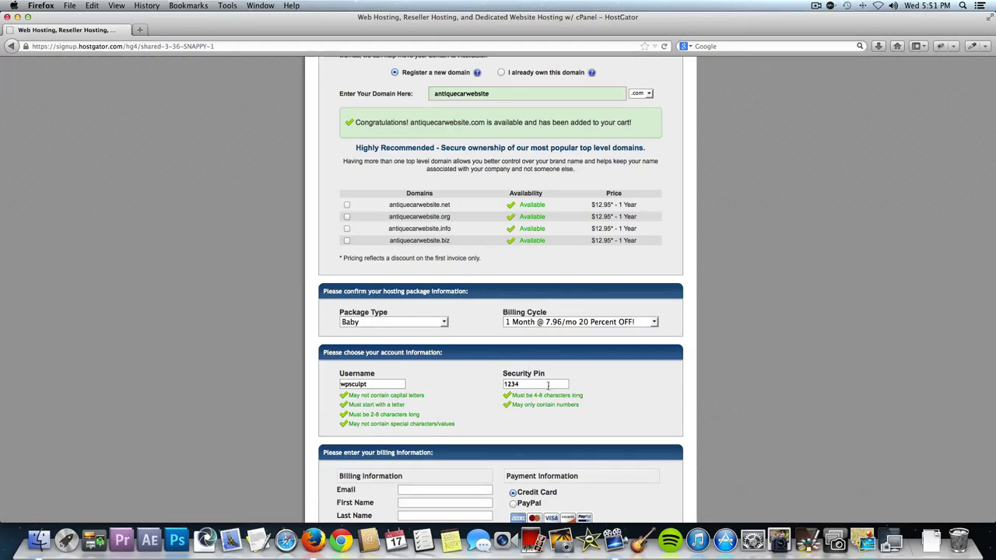
{"action": "scroll", "coordinate": [478, 381], "scroll_direction": "down", "scroll_amount": 3}
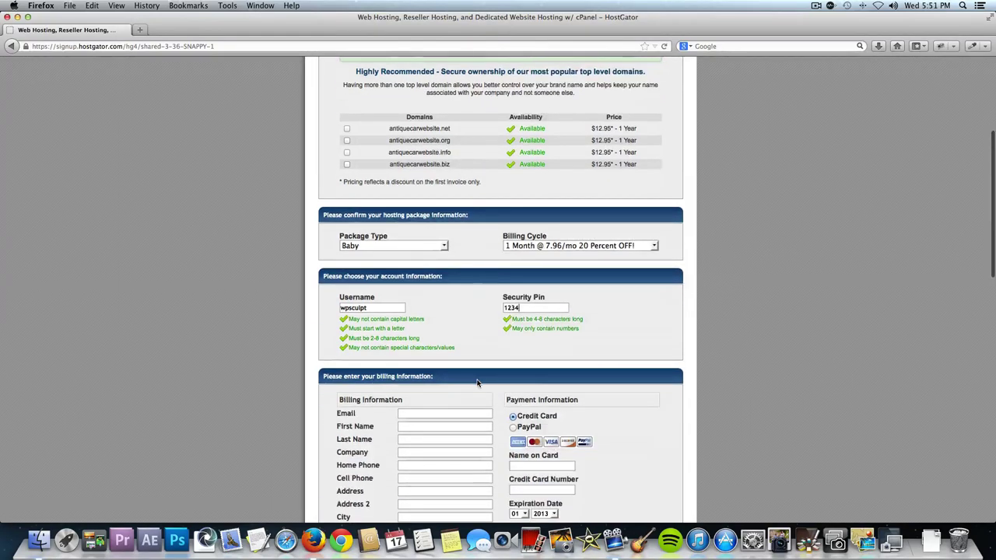
Switch the payment method to PayPal and back to credit card.
{"action": "scroll", "coordinate": [478, 382], "scroll_direction": "down", "scroll_amount": 3}
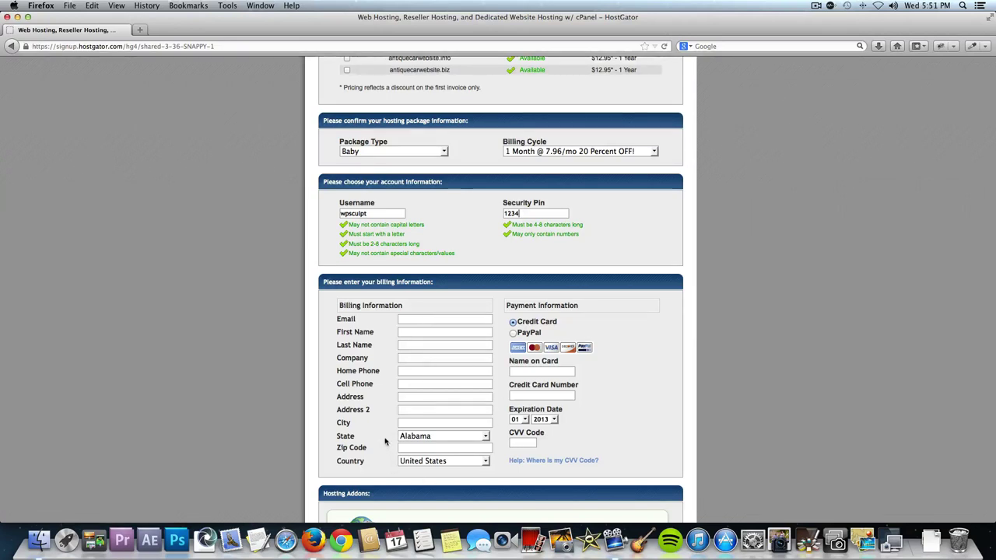
{"action": "left_click", "coordinate": [514, 333]}
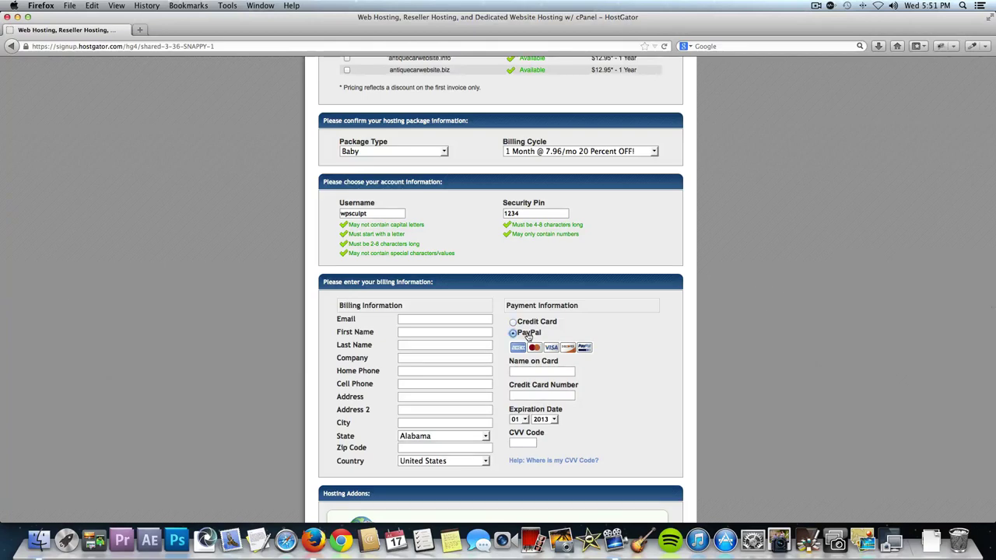
{"action": "left_click", "coordinate": [518, 325]}
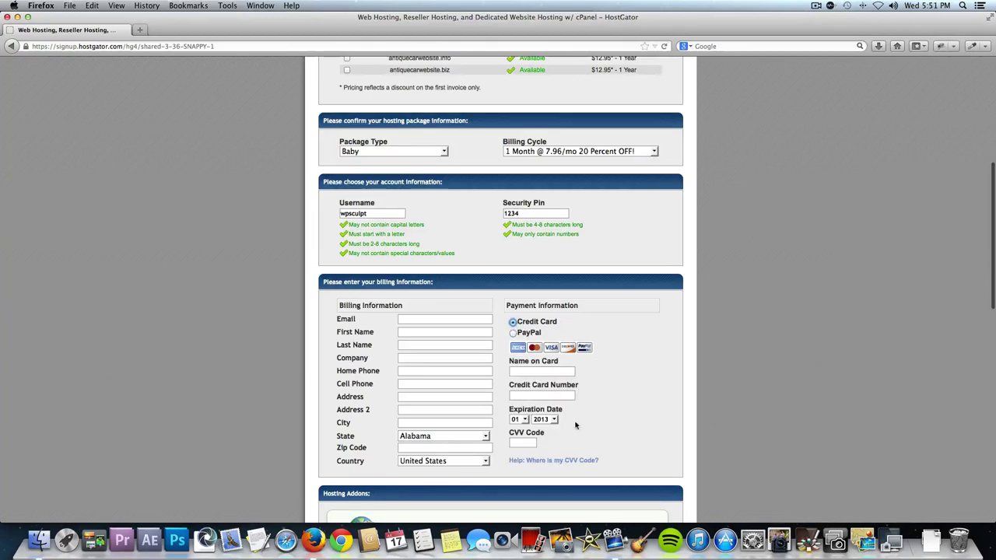
Untick the Domain Privacy Protection, SiteLock and CodeGuard add-ons.
{"action": "scroll", "coordinate": [563, 442], "scroll_direction": "down", "scroll_amount": 2}
{"action": "scroll", "coordinate": [563, 441], "scroll_direction": "down", "scroll_amount": 4}
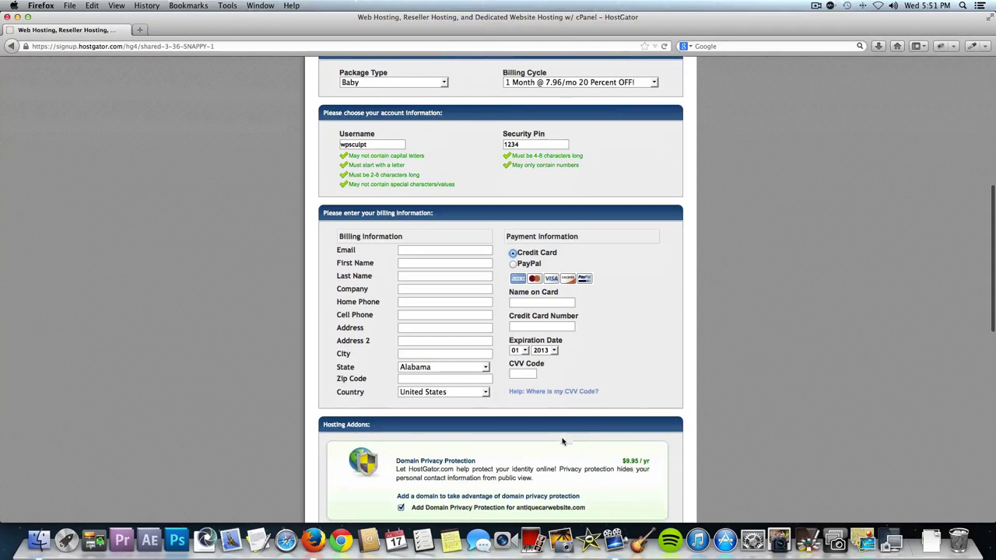
{"action": "scroll", "coordinate": [443, 361], "scroll_direction": "down", "scroll_amount": 3}
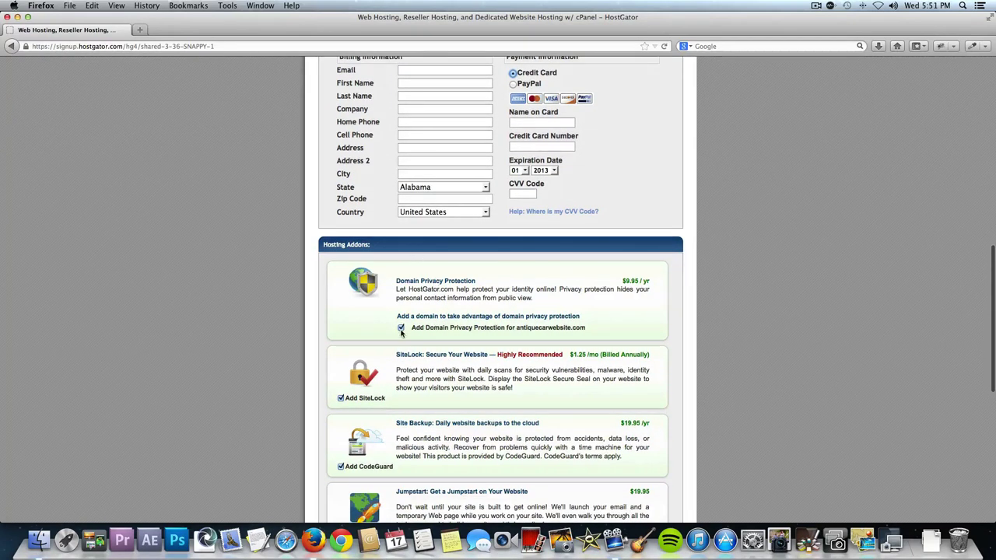
{"action": "left_click", "coordinate": [400, 327]}
{"action": "left_click", "coordinate": [341, 399]}
{"action": "left_click", "coordinate": [340, 467]}
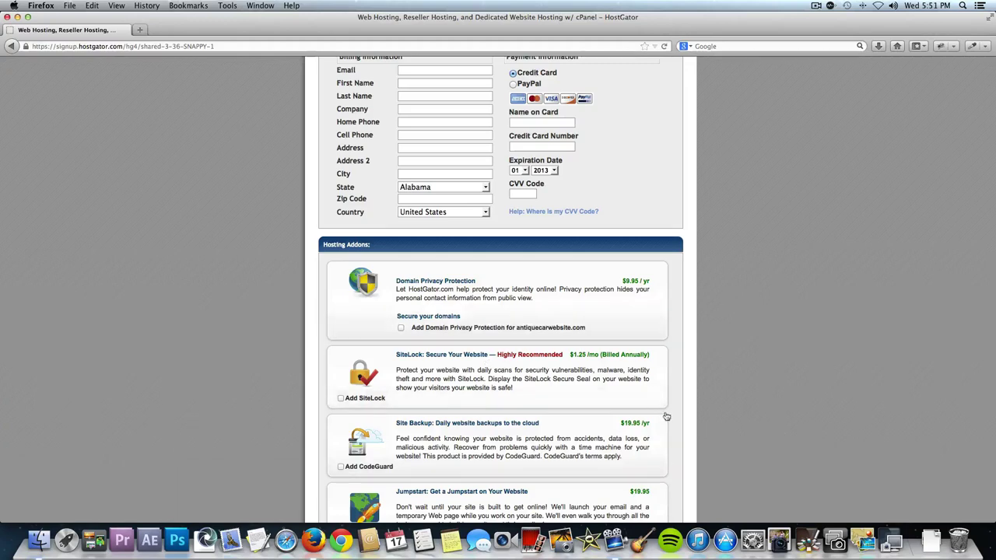
{"action": "scroll", "coordinate": [471, 401], "scroll_direction": "down", "scroll_amount": 3}
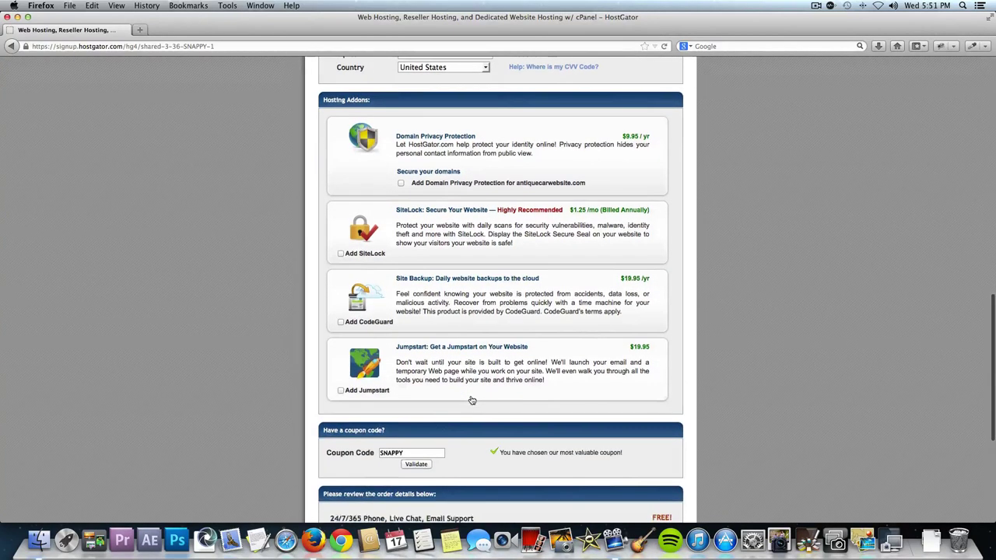
{"action": "scroll", "coordinate": [471, 400], "scroll_direction": "down", "scroll_amount": 3}
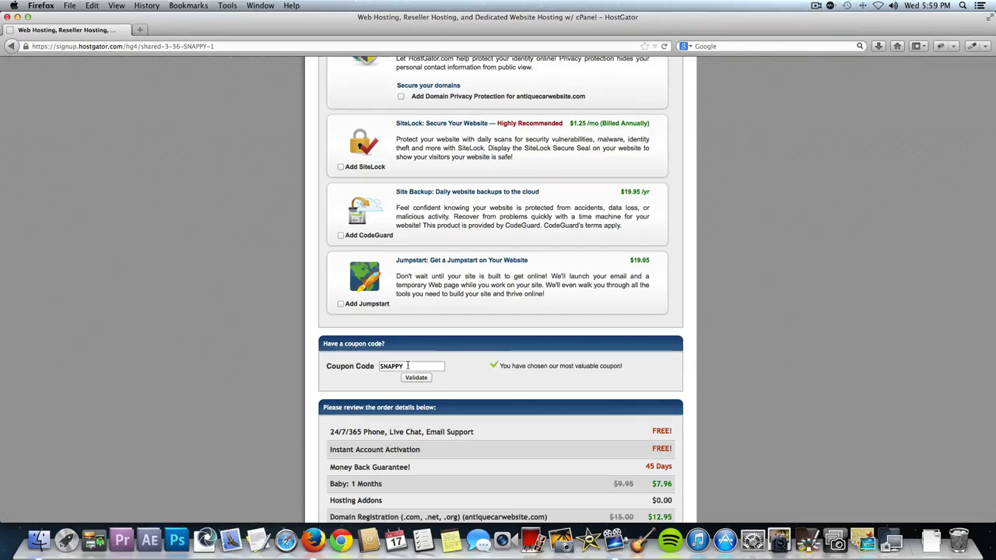
Replace the SNAPPY coupon with wpsculptor1cent and apply it, then retype a wpsculptor code.
{"action": "double_click", "coordinate": [407, 365]}
{"action": "type", "text": "wpsculptor1cent"}
{"action": "left_click", "coordinate": [422, 377]}
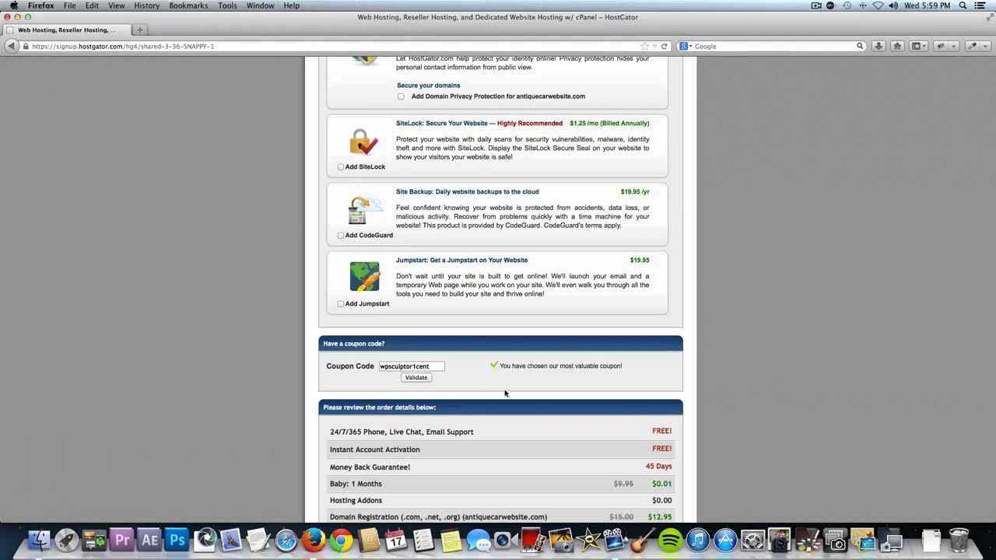
{"action": "scroll", "coordinate": [503, 389], "scroll_direction": "down", "scroll_amount": 2}
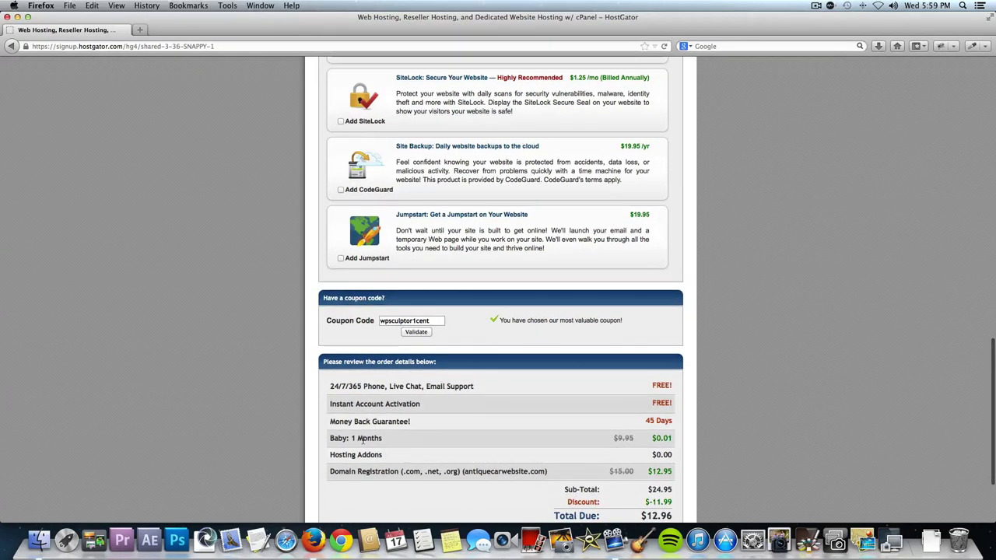
{"action": "scroll", "coordinate": [661, 440], "scroll_direction": "down", "scroll_amount": 2}
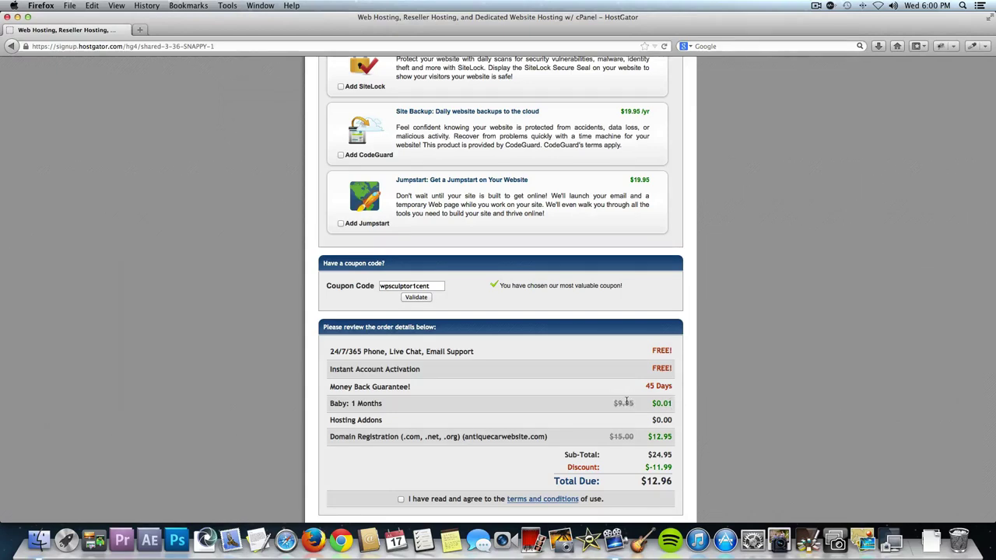
{"action": "double_click", "coordinate": [419, 284]}
{"action": "type", "text": "wpsculptor"}
Try a 6-month billing cycle and validate the newly entered coupon.
{"action": "scroll", "coordinate": [420, 303], "scroll_direction": "up", "scroll_amount": 10}
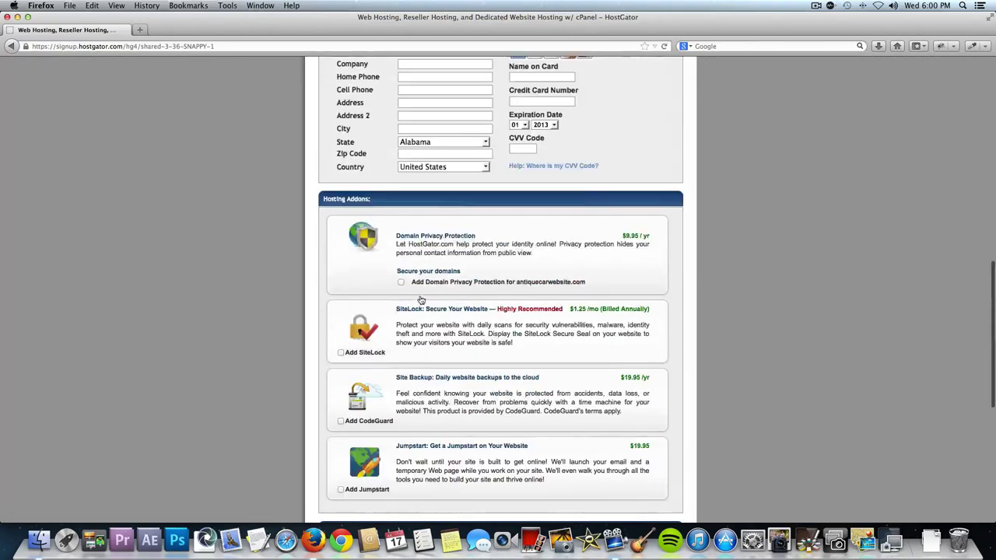
{"action": "scroll", "coordinate": [419, 311], "scroll_direction": "up", "scroll_amount": 5}
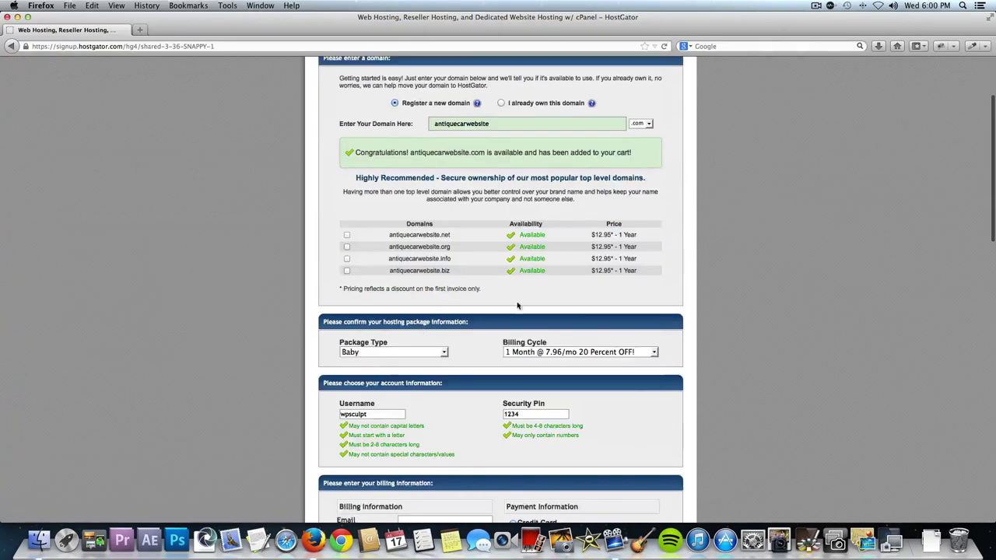
{"action": "left_click", "coordinate": [575, 352]}
{"action": "left_click", "coordinate": [577, 372]}
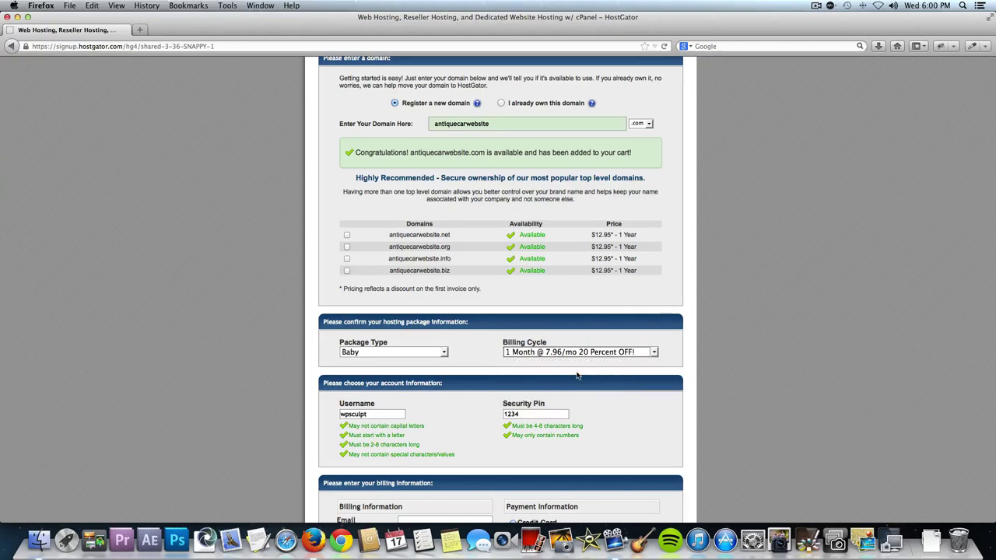
{"action": "scroll", "coordinate": [762, 366], "scroll_direction": "down", "scroll_amount": 15}
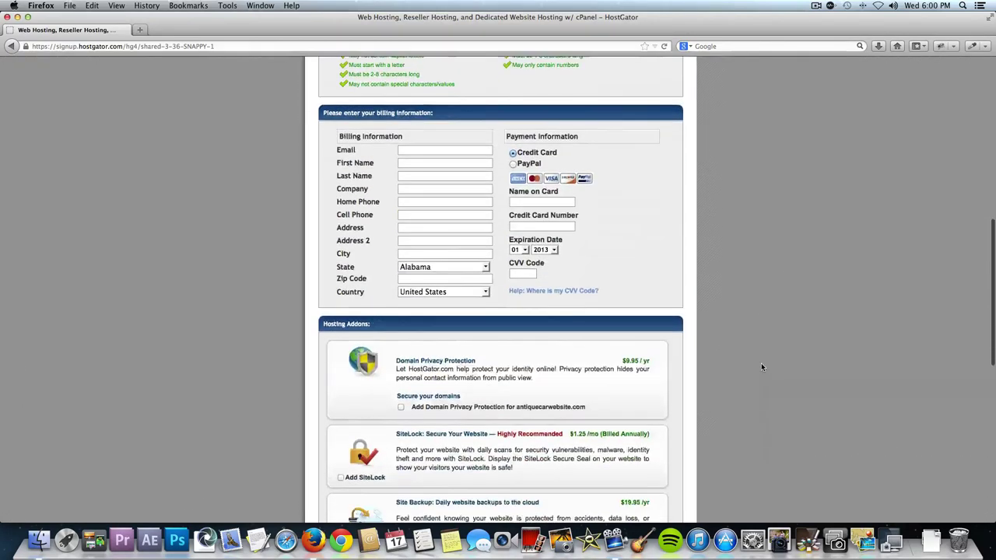
{"action": "left_click", "coordinate": [412, 276]}
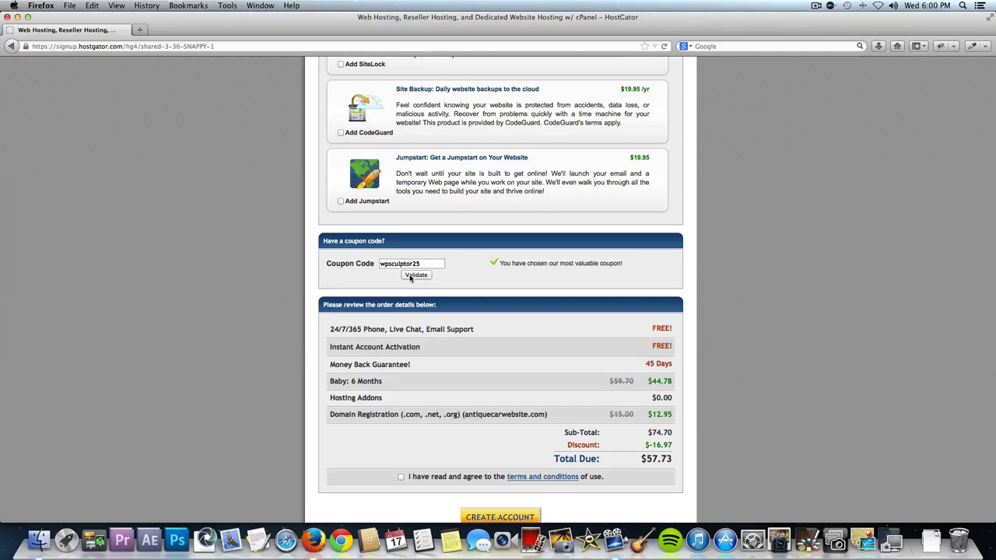
{"action": "left_click", "coordinate": [411, 277]}
Re-enter coupon wpsculptor1cent with 1 Month billing, accept the terms, and create the account.
{"action": "double_click", "coordinate": [429, 262]}
{"action": "type", "text": "wpsculptor1cent"}
{"action": "scroll", "coordinate": [482, 249], "scroll_direction": "up", "scroll_amount": 5}
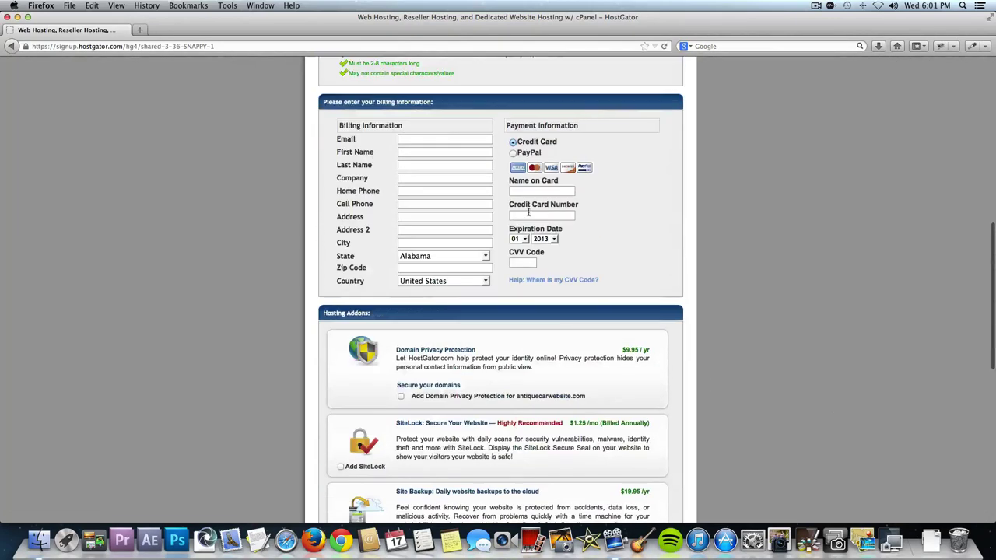
{"action": "scroll", "coordinate": [525, 214], "scroll_direction": "up", "scroll_amount": 4}
{"action": "left_click", "coordinate": [575, 115]}
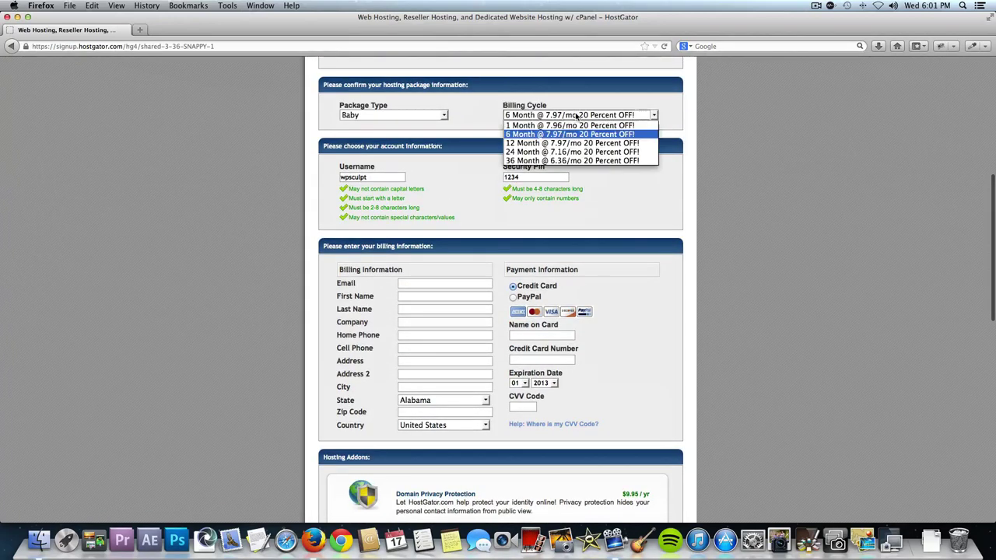
{"action": "left_click", "coordinate": [570, 126]}
{"action": "scroll", "coordinate": [467, 249], "scroll_direction": "down", "scroll_amount": 10}
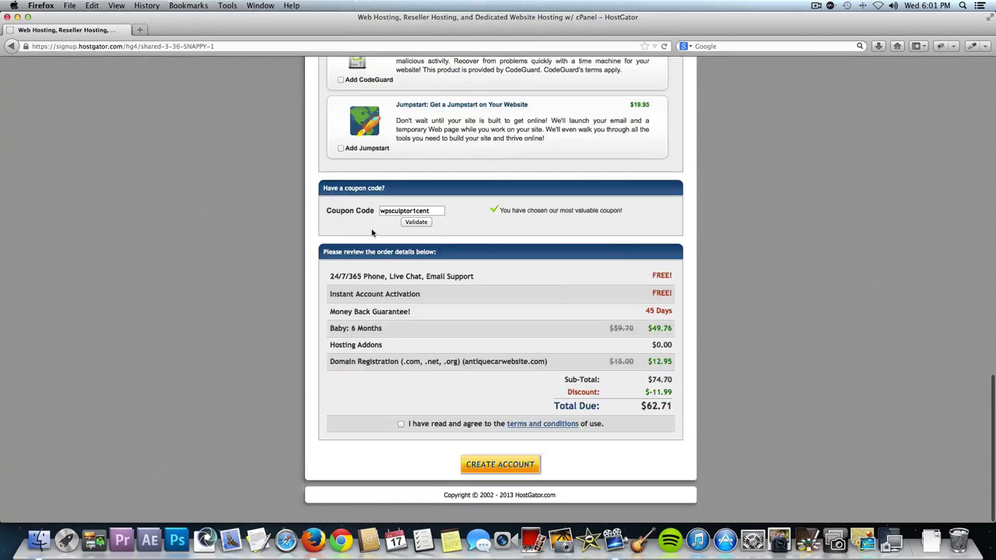
{"action": "left_click", "coordinate": [417, 222]}
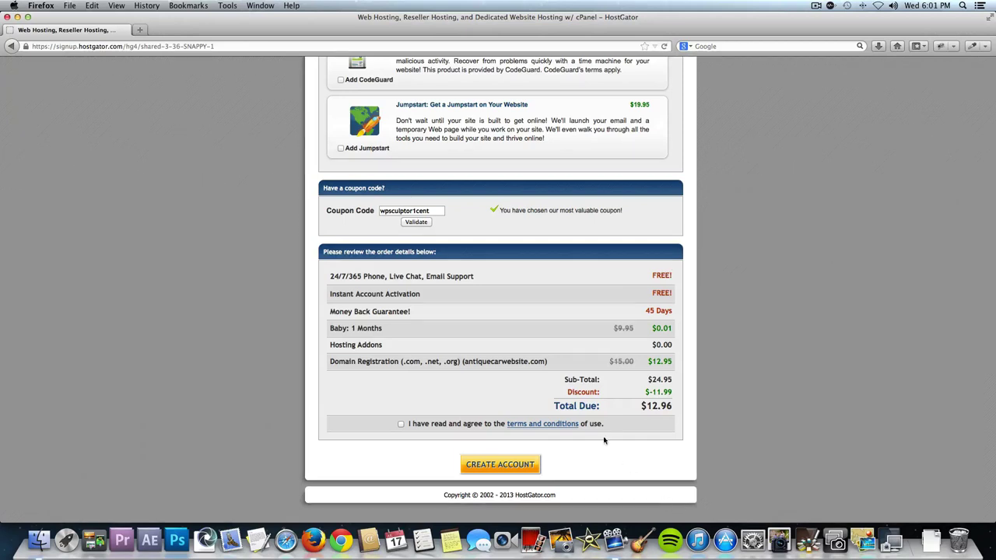
{"action": "left_click", "coordinate": [401, 424]}
{"action": "left_click", "coordinate": [525, 469]}
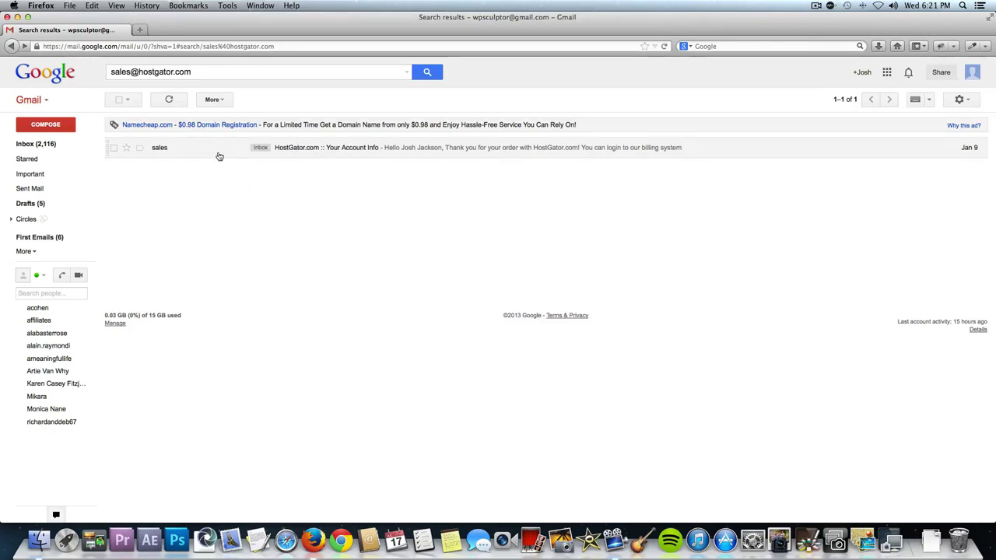
{"action": "left_click", "coordinate": [222, 152]}
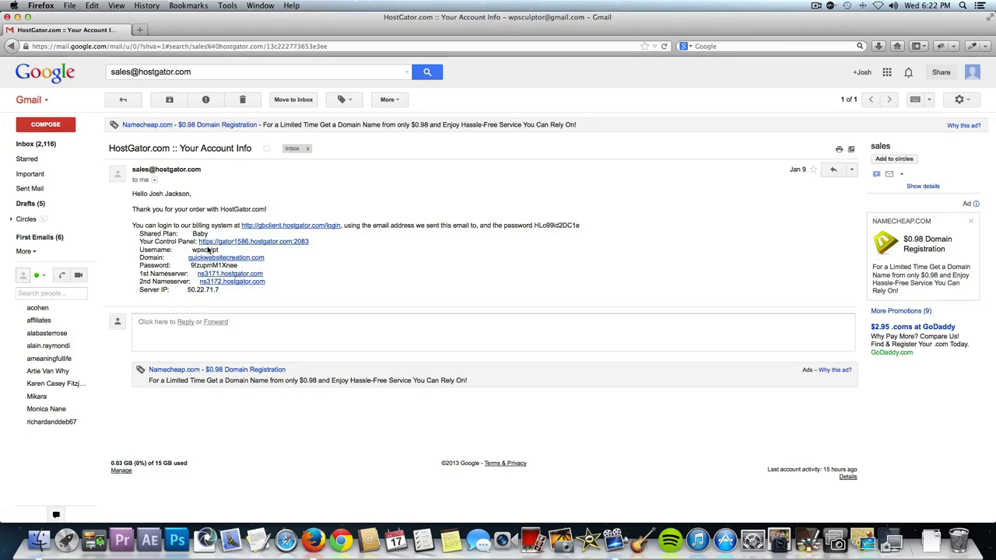
Sign in to HostGator cPanel with the account username and the password copied from the email.
{"action": "left_click", "coordinate": [259, 244]}
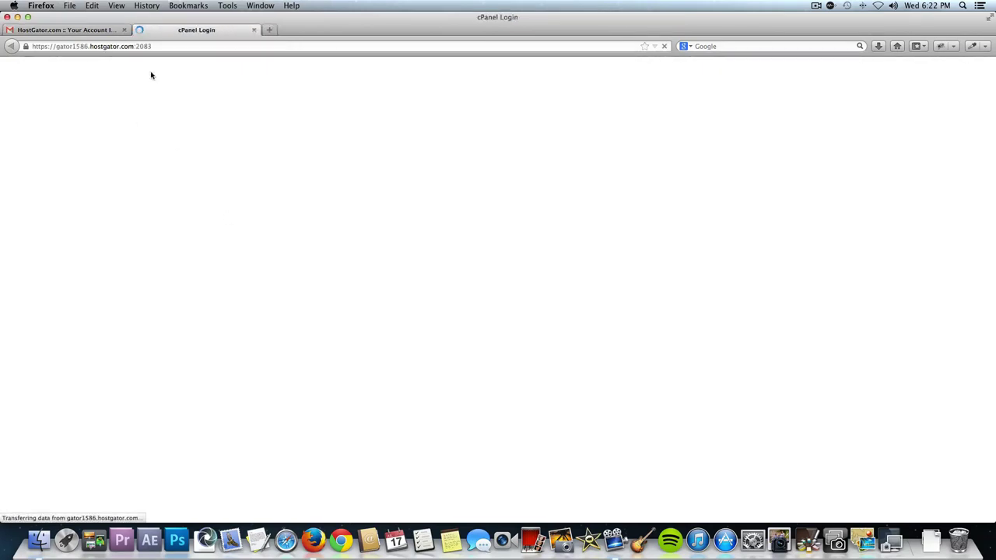
{"action": "type", "text": "wp"}
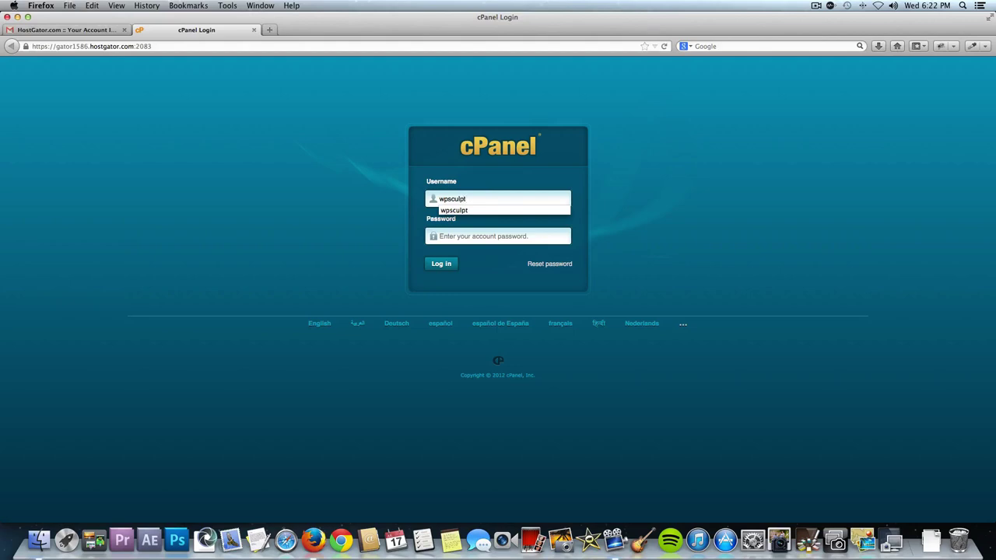
{"action": "type", "text": "sculpt"}
{"action": "key", "text": "Tab"}
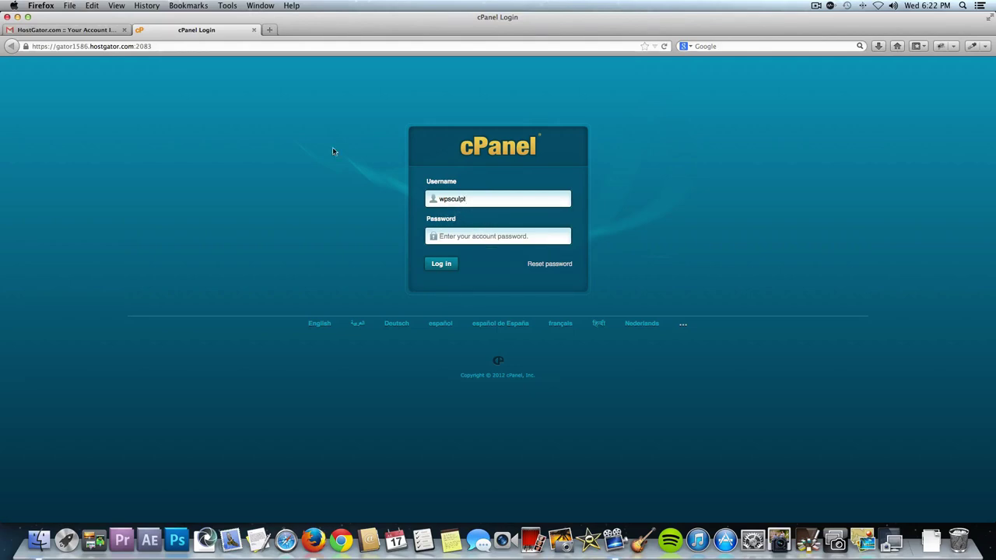
{"action": "left_click", "coordinate": [99, 30]}
{"action": "left_click_drag", "start_coordinate": [238, 266], "coordinate": [196, 267]}
{"action": "left_click", "coordinate": [205, 31]}
{"action": "left_click", "coordinate": [533, 242]}
{"action": "type", "text": "9"}
{"action": "left_click", "coordinate": [444, 265]}
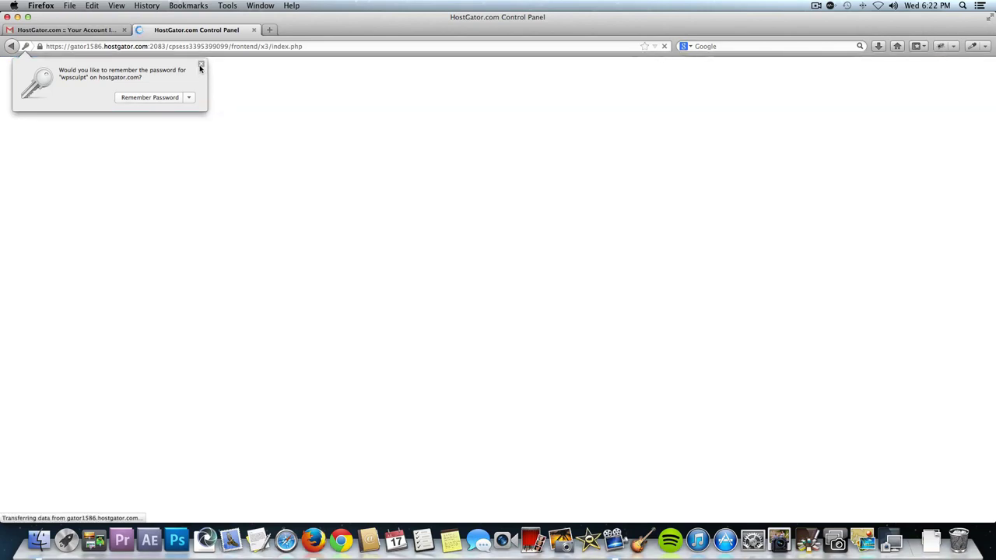
{"action": "left_click", "coordinate": [199, 67]}
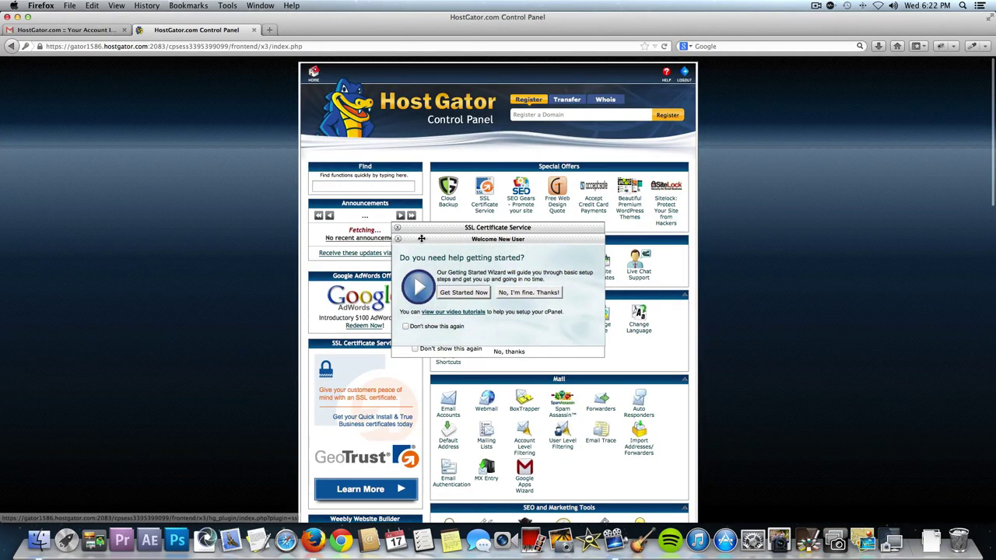
Dismiss the Welcome and SSL popups, then pick WordPress in QuickInstall.
{"action": "left_click", "coordinate": [397, 240]}
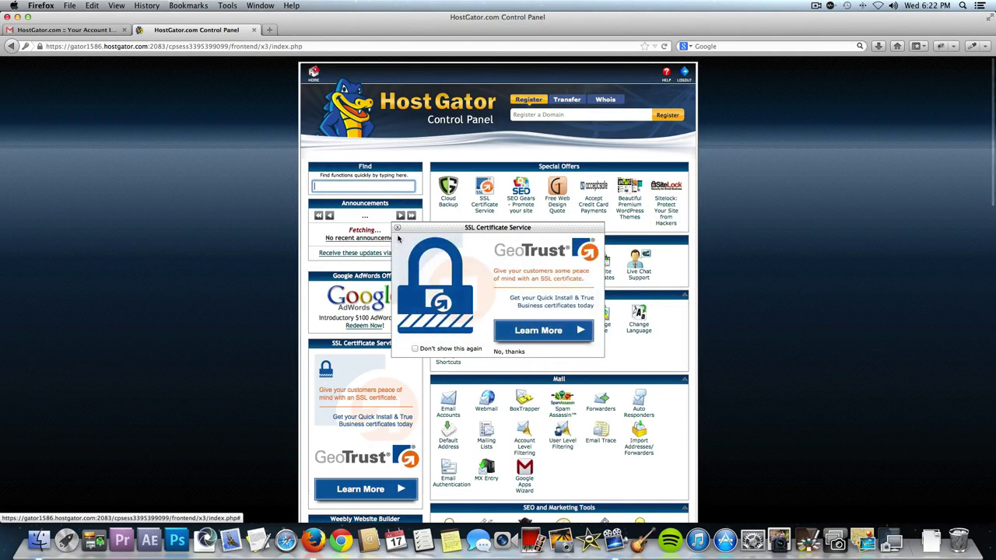
{"action": "left_click", "coordinate": [398, 229]}
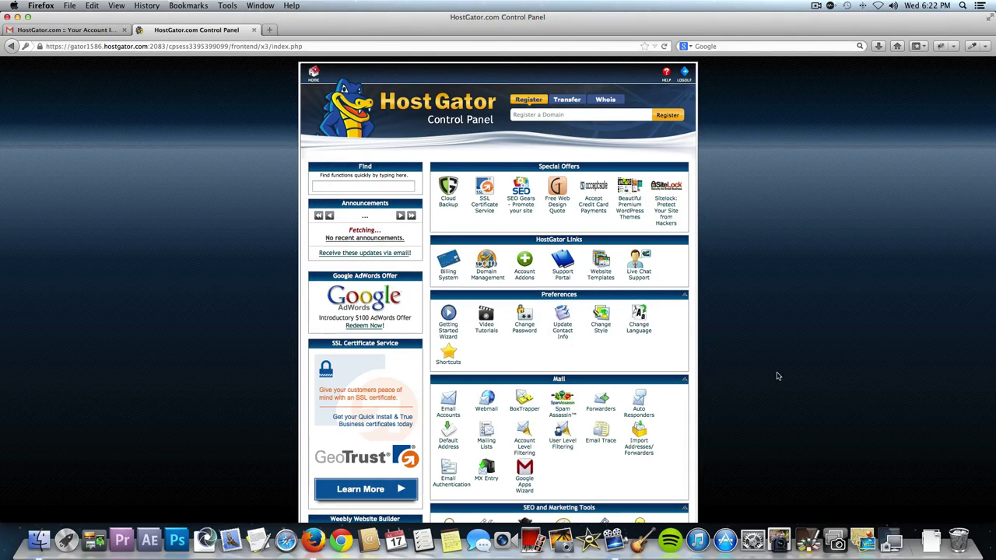
{"action": "scroll", "coordinate": [776, 376], "scroll_direction": "down", "scroll_amount": 5}
{"action": "scroll", "coordinate": [776, 376], "scroll_direction": "down", "scroll_amount": 8}
{"action": "scroll", "coordinate": [776, 376], "scroll_direction": "down", "scroll_amount": 4}
{"action": "scroll", "coordinate": [776, 376], "scroll_direction": "down", "scroll_amount": 9}
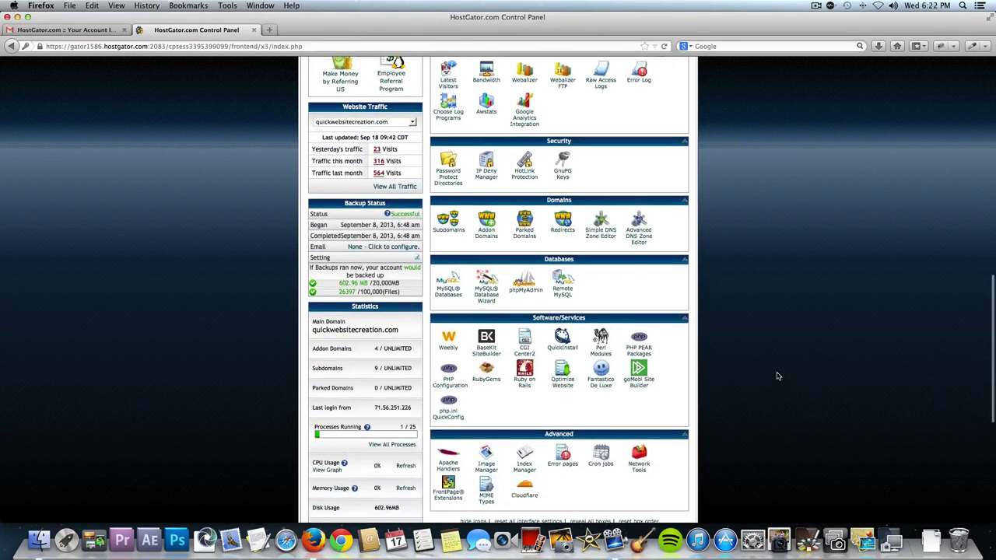
{"action": "left_click", "coordinate": [563, 344]}
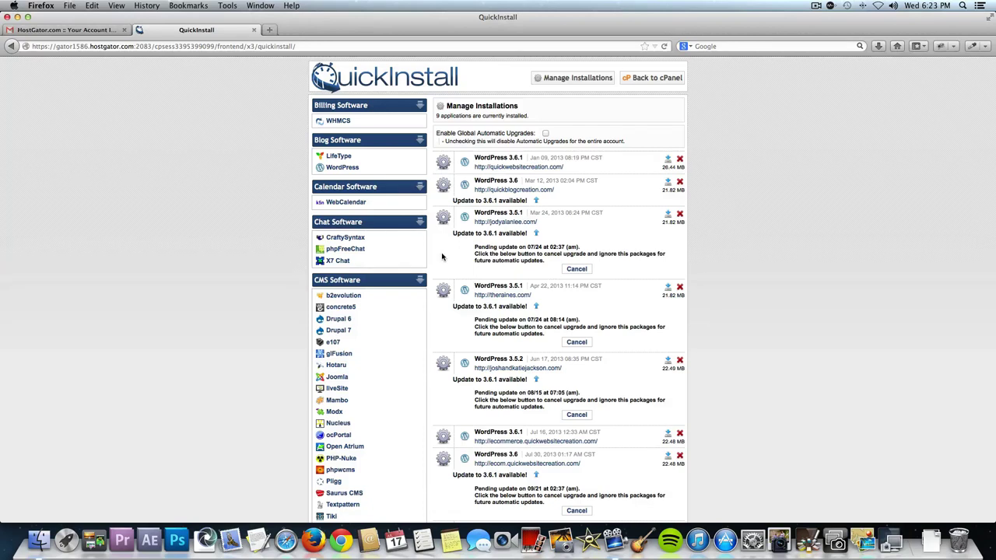
{"action": "left_click", "coordinate": [348, 168]}
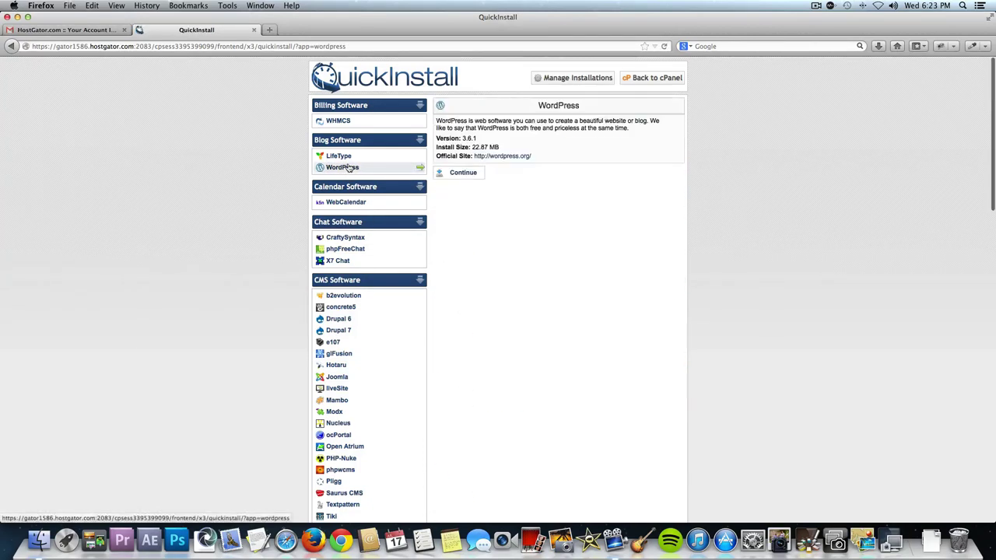
Choose professionalwebsite.quickwebsitecreation.com as the WordPress install domain.
{"action": "left_click", "coordinate": [463, 173]}
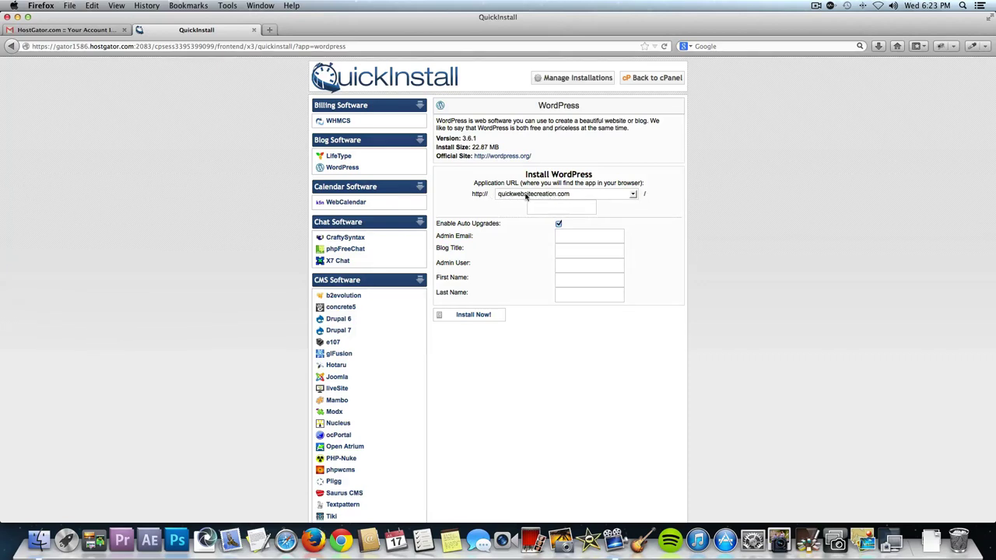
{"action": "left_click", "coordinate": [563, 195]}
{"action": "left_click", "coordinate": [562, 195]}
{"action": "left_click", "coordinate": [563, 195]}
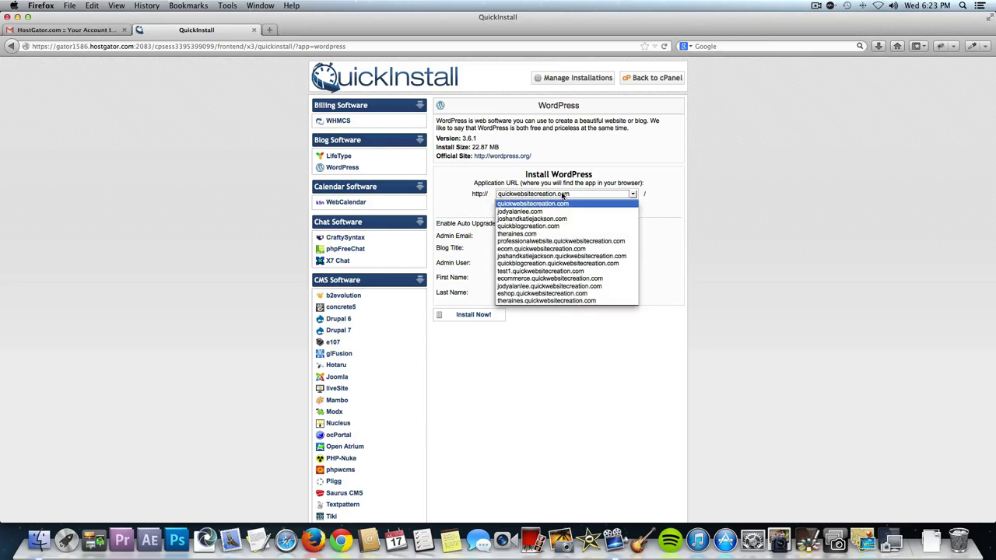
{"action": "left_click", "coordinate": [551, 242]}
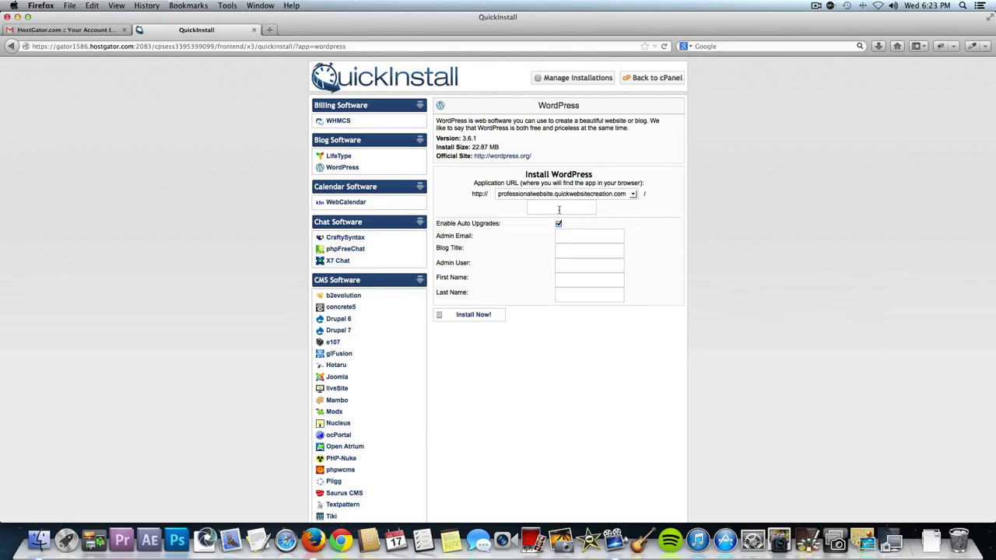
Fill in admin email, blog title 'Antique Automobiles', admin user and full name, then install WordPress.
{"action": "left_click", "coordinate": [577, 234]}
{"action": "type", "text": "Antique Automobiles"}
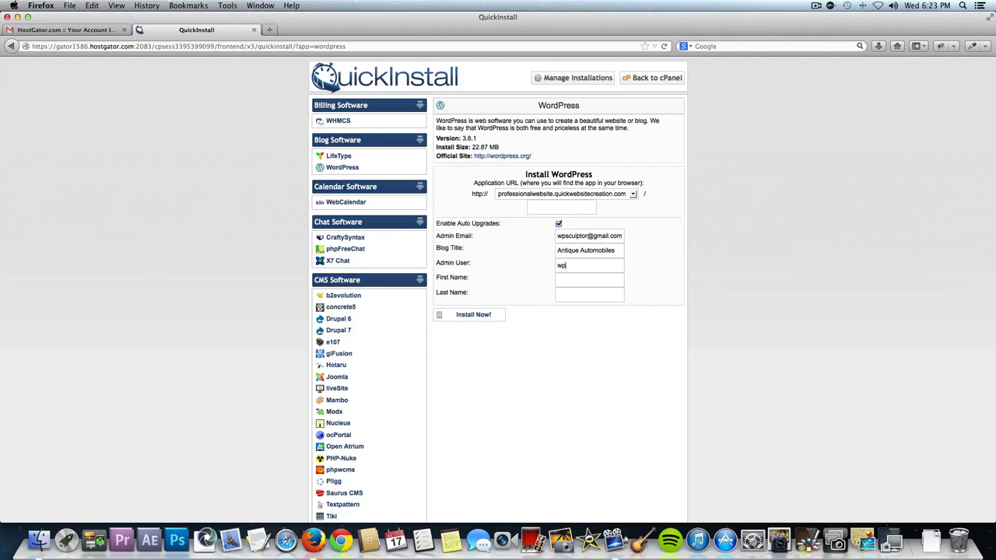
{"action": "key", "text": "Tab"}
{"action": "left_click", "coordinate": [474, 315]}
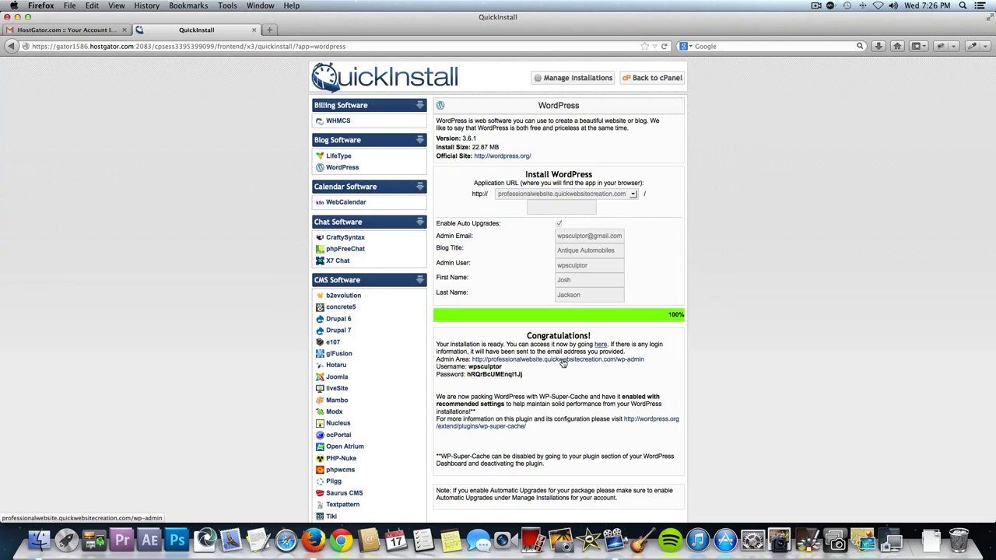
{"action": "left_click", "coordinate": [563, 362]}
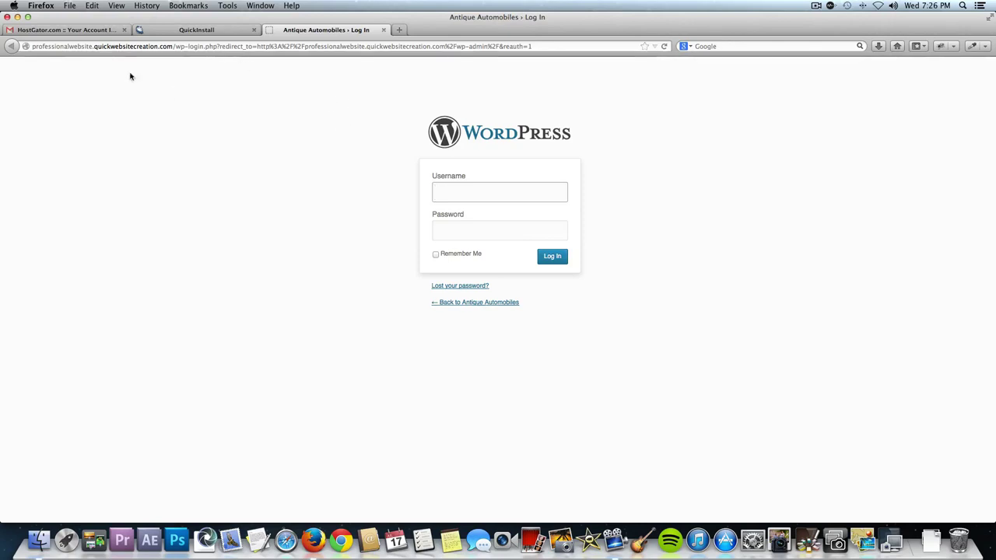
Log in to the Antique Automobiles admin with the new username and the generated password.
{"action": "left_click", "coordinate": [165, 29]}
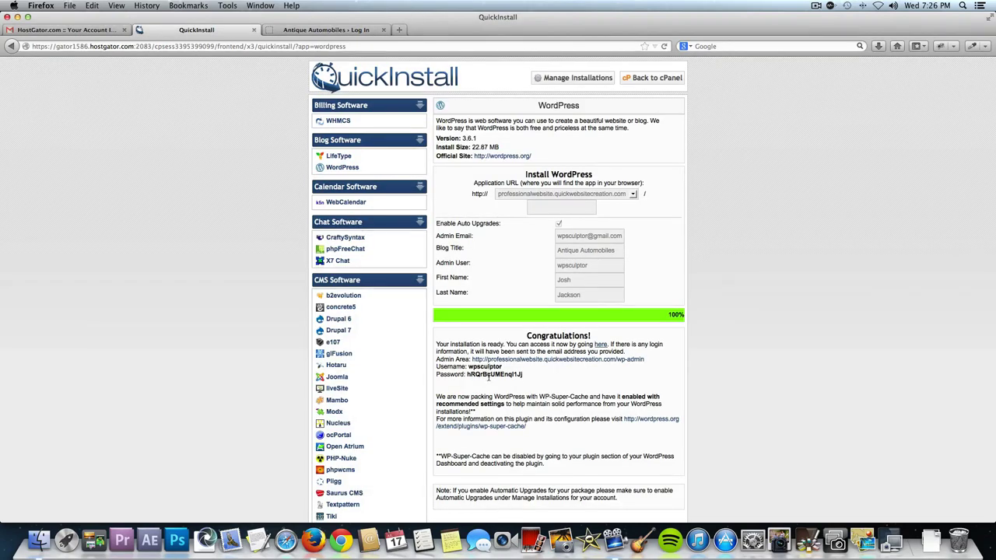
{"action": "double_click", "coordinate": [489, 375]}
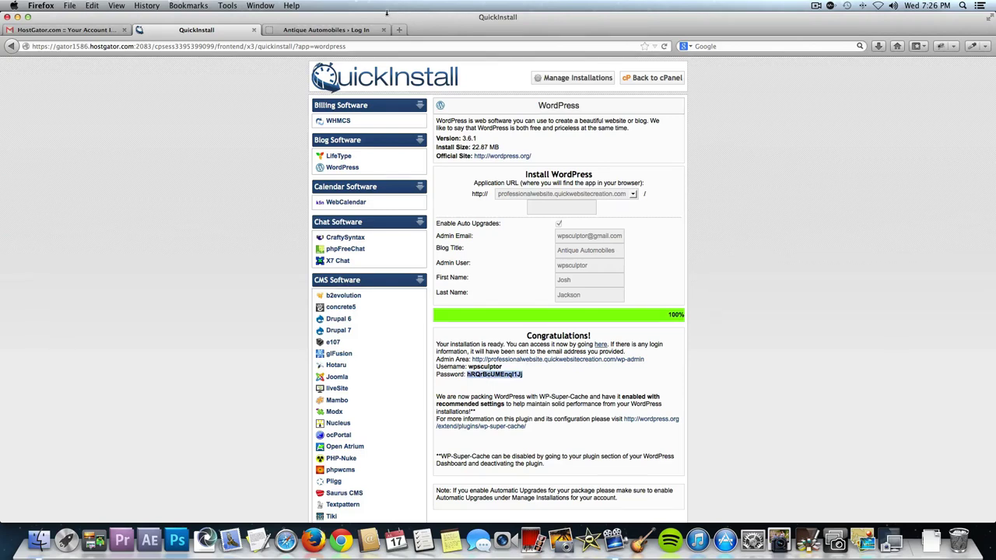
{"action": "left_click", "coordinate": [331, 30]}
{"action": "type", "text": "wp"}
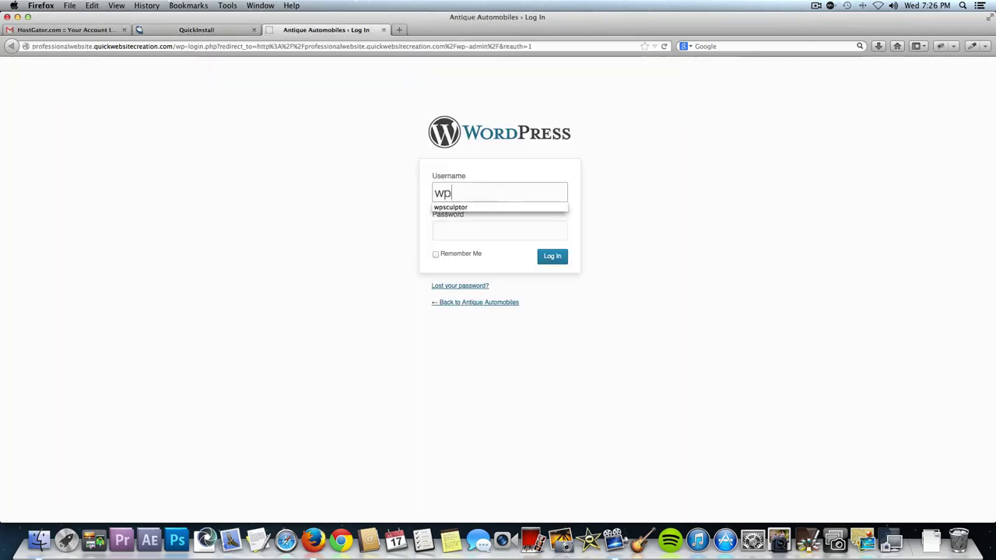
{"action": "type", "text": "sculptor"}
{"action": "key", "text": "Tab"}
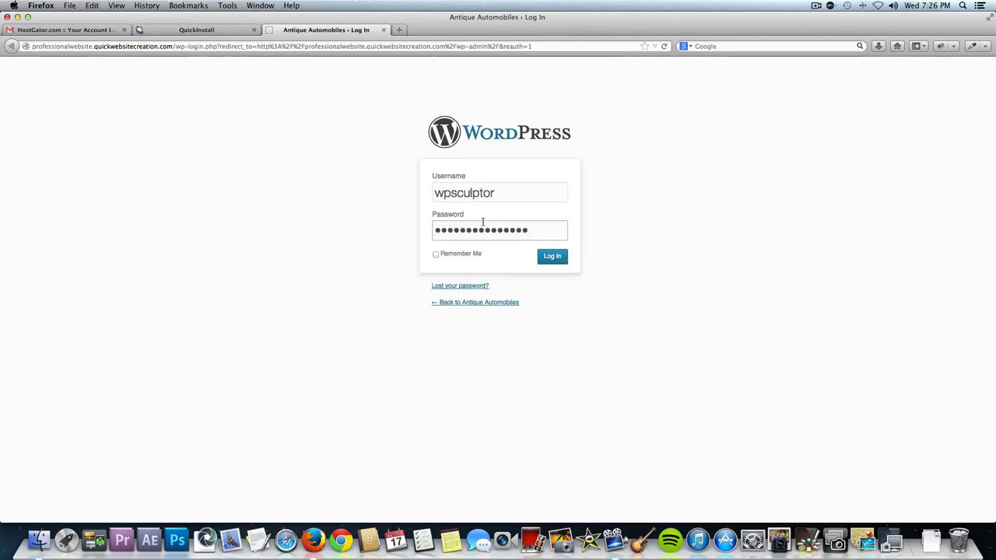
{"action": "left_click", "coordinate": [553, 260]}
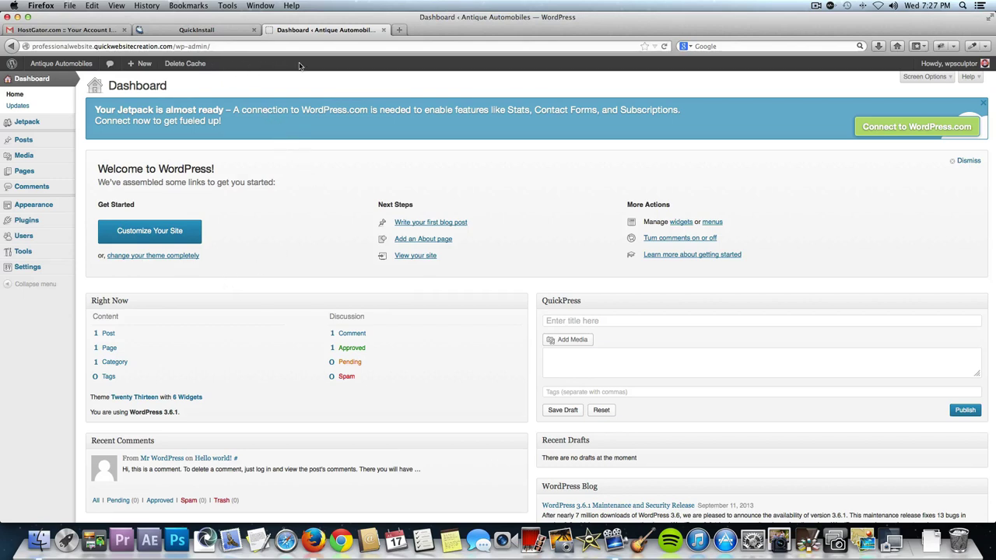
{"action": "left_click", "coordinate": [62, 67]}
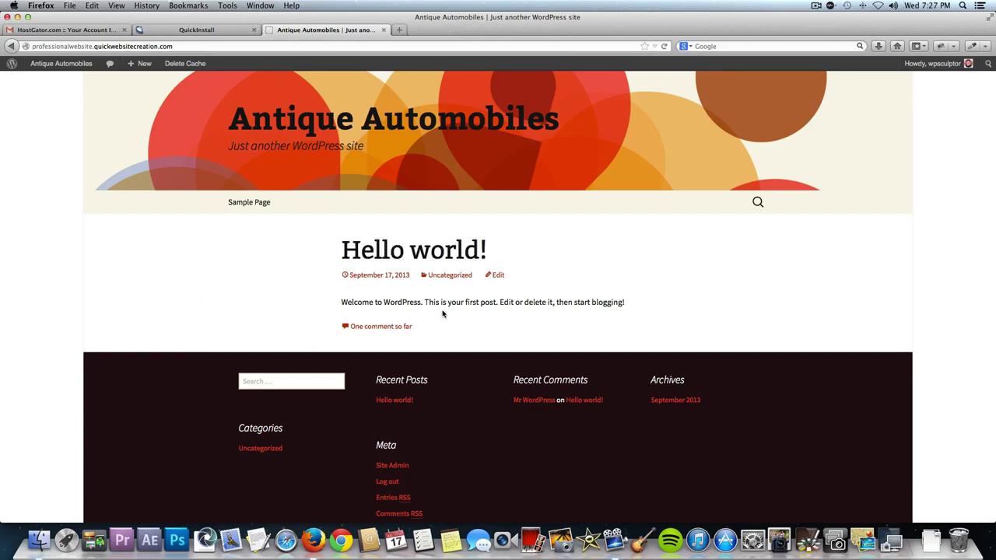
{"action": "left_click", "coordinate": [422, 259]}
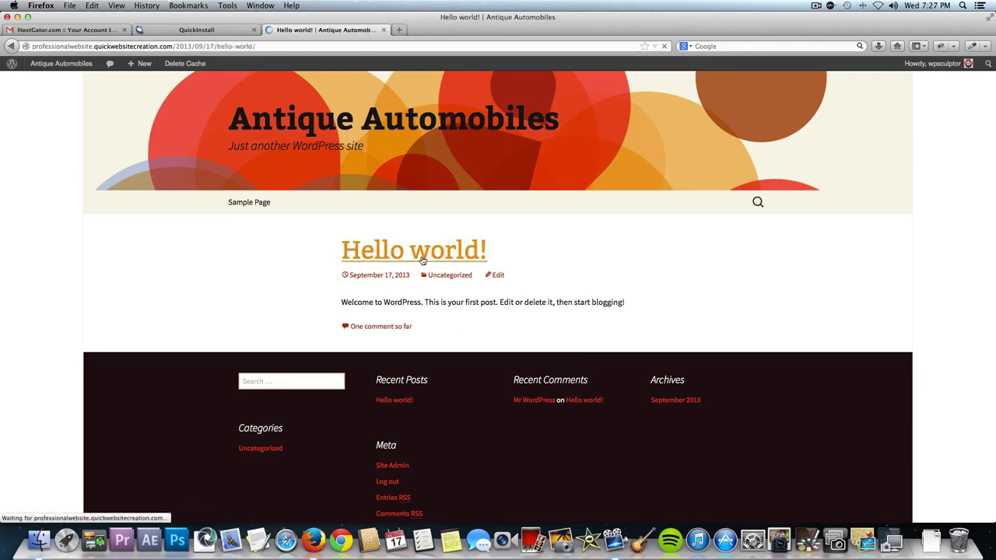
{"action": "scroll", "coordinate": [545, 411], "scroll_direction": "down", "scroll_amount": 2}
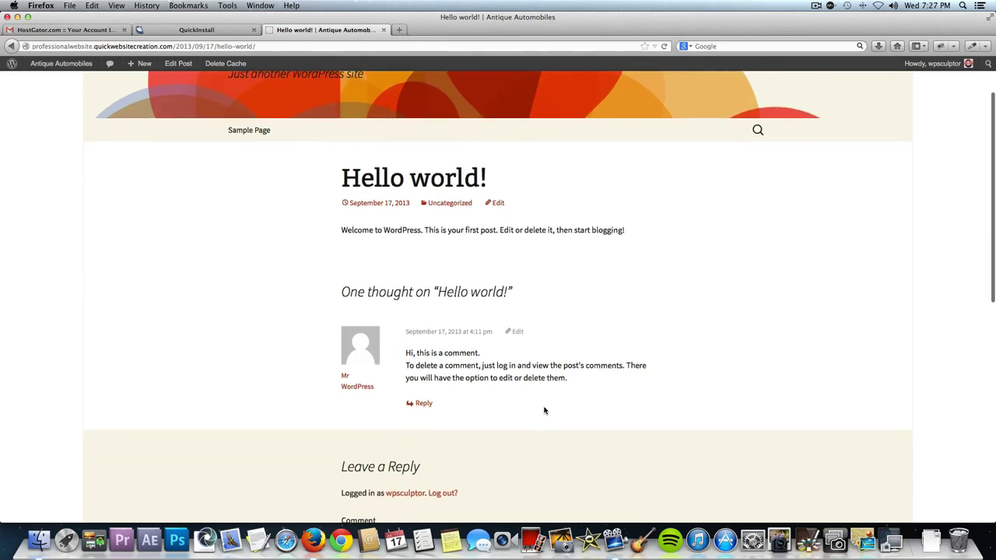
{"action": "scroll", "coordinate": [458, 331], "scroll_direction": "up", "scroll_amount": 3}
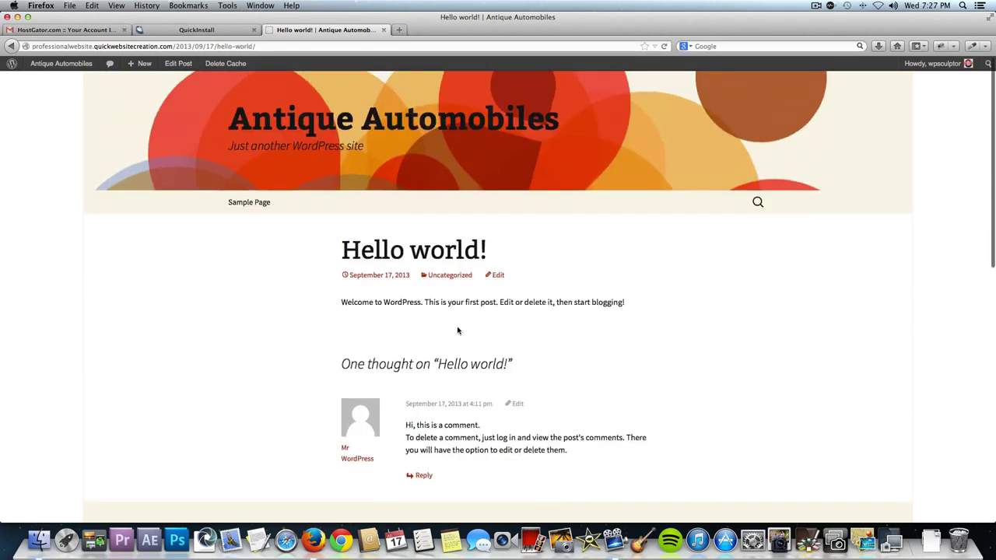
{"action": "left_click", "coordinate": [260, 203]}
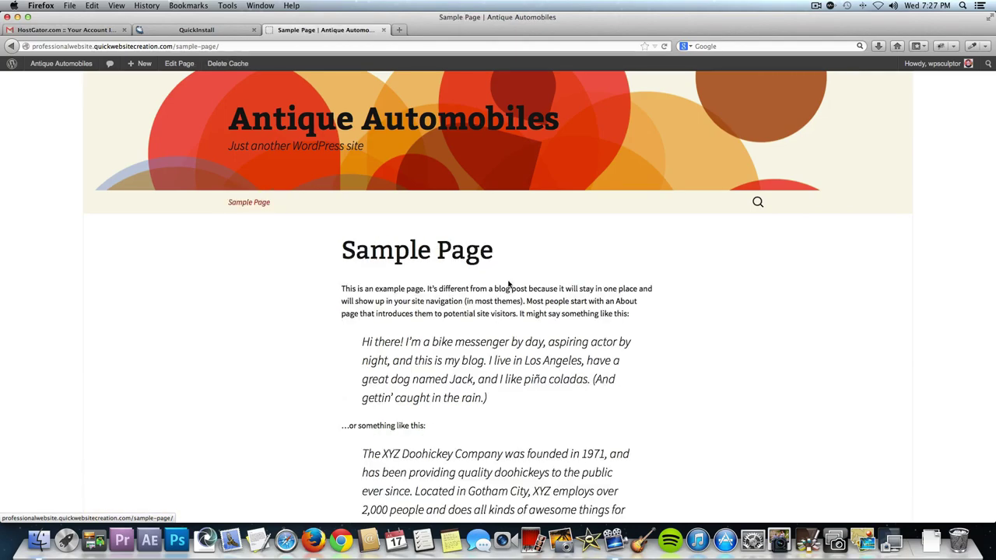
{"action": "scroll", "coordinate": [575, 346], "scroll_direction": "down", "scroll_amount": 3}
{"action": "scroll", "coordinate": [591, 343], "scroll_direction": "up", "scroll_amount": 1}
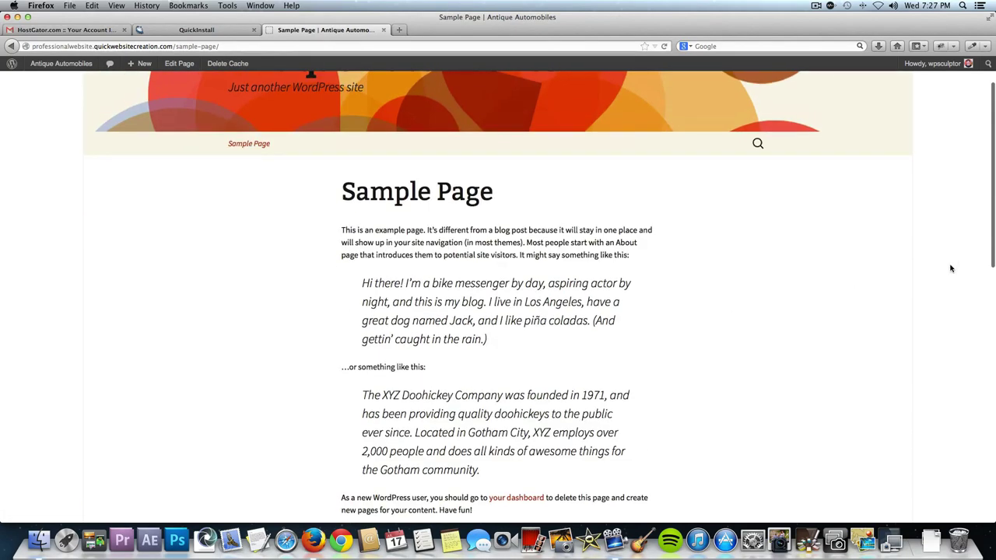
{"action": "mouse_move", "coordinate": [937, 69]}
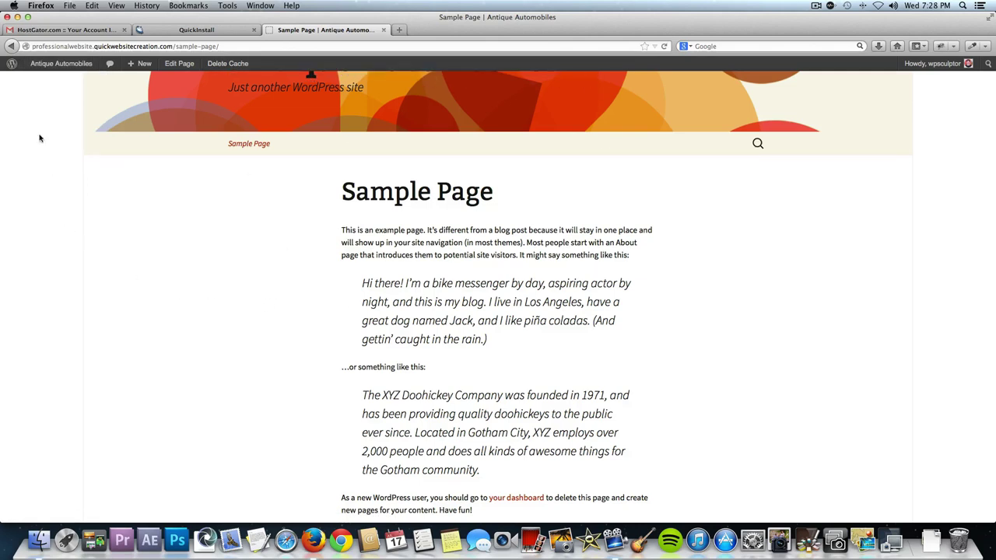
{"action": "left_click", "coordinate": [59, 65]}
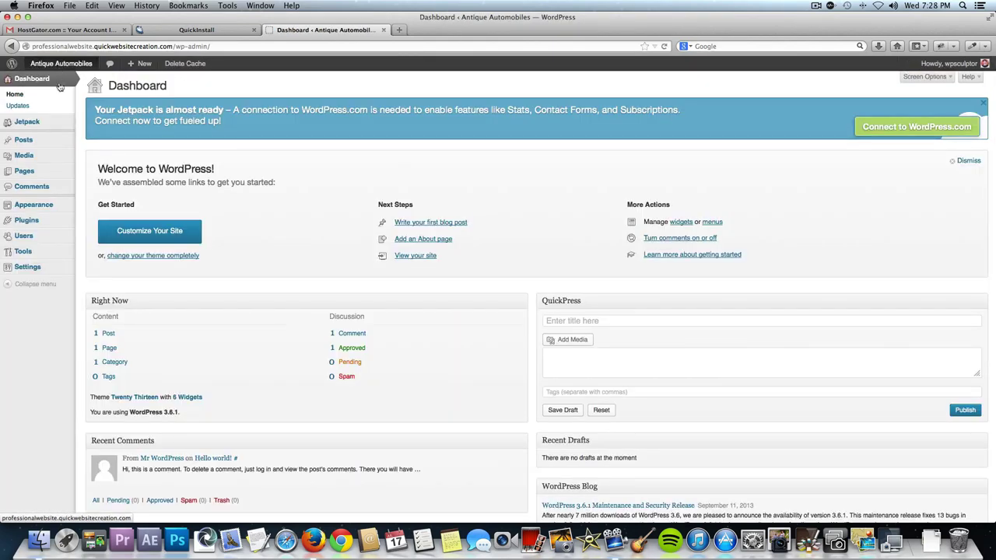
Deactivate WP Super Cache under Installed Plugins, leaving Jetpack as the only active plugin.
{"action": "mouse_move", "coordinate": [51, 222]}
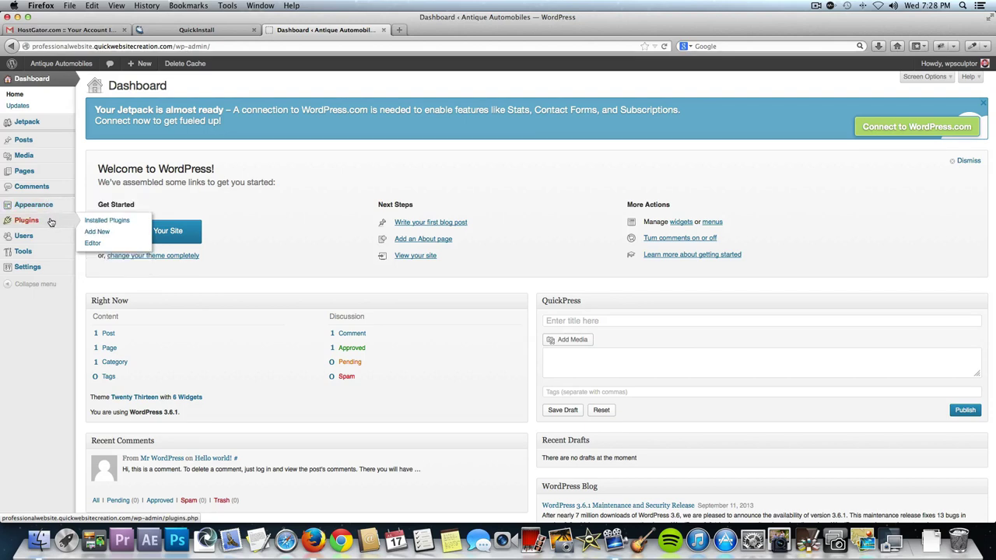
{"action": "left_click", "coordinate": [89, 224]}
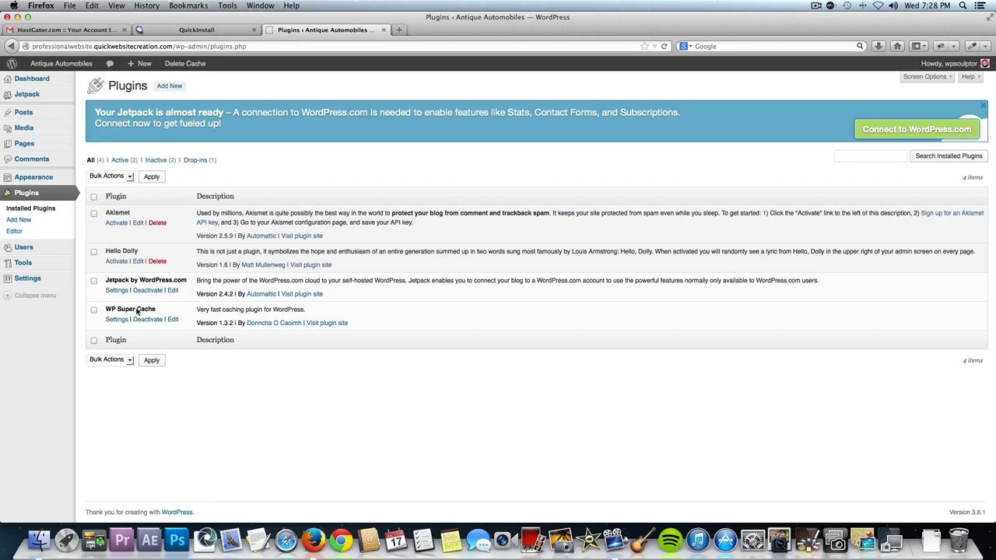
{"action": "left_click", "coordinate": [145, 320]}
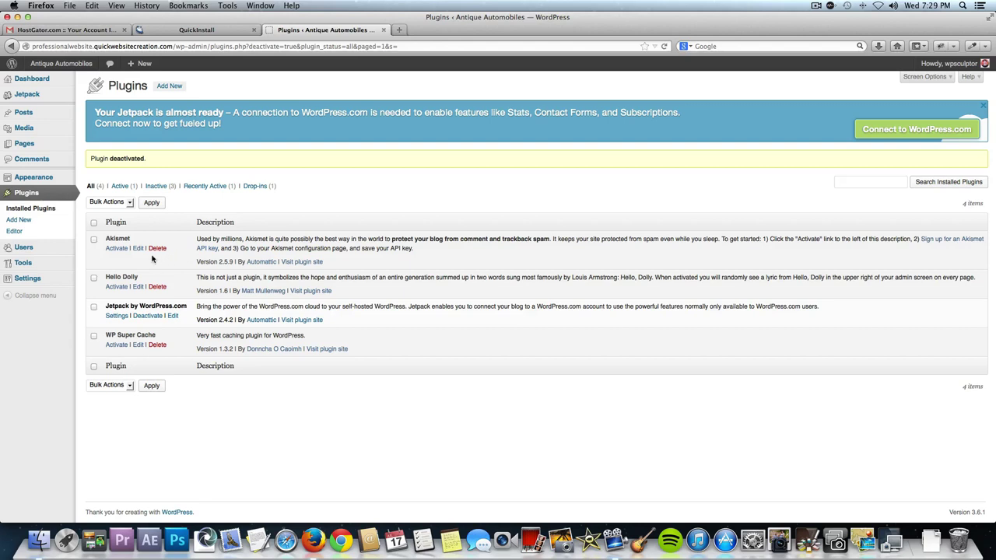
{"action": "mouse_move", "coordinate": [68, 248]}
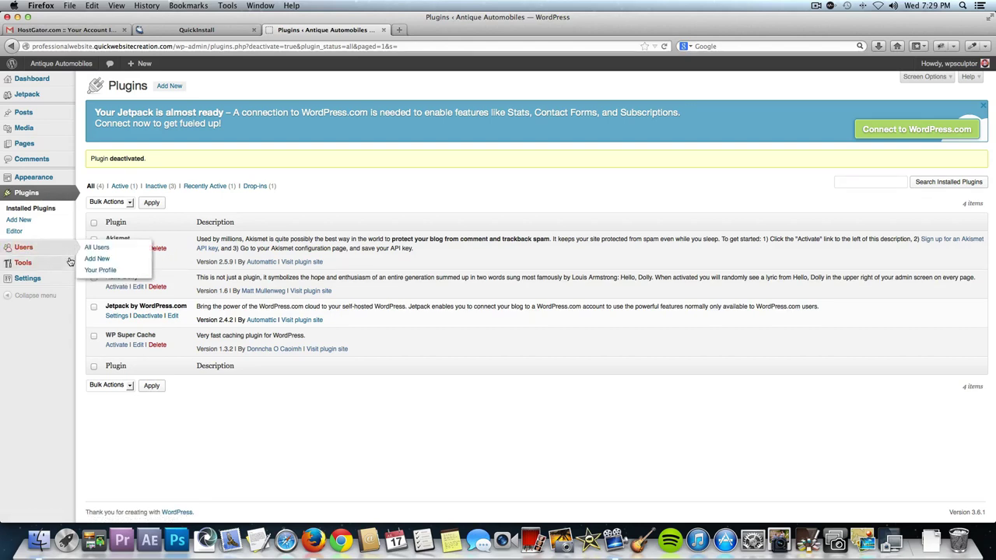
Search Install Themes for 'Customizr', install version 3.0.10 and activate it.
{"action": "mouse_move", "coordinate": [54, 179]}
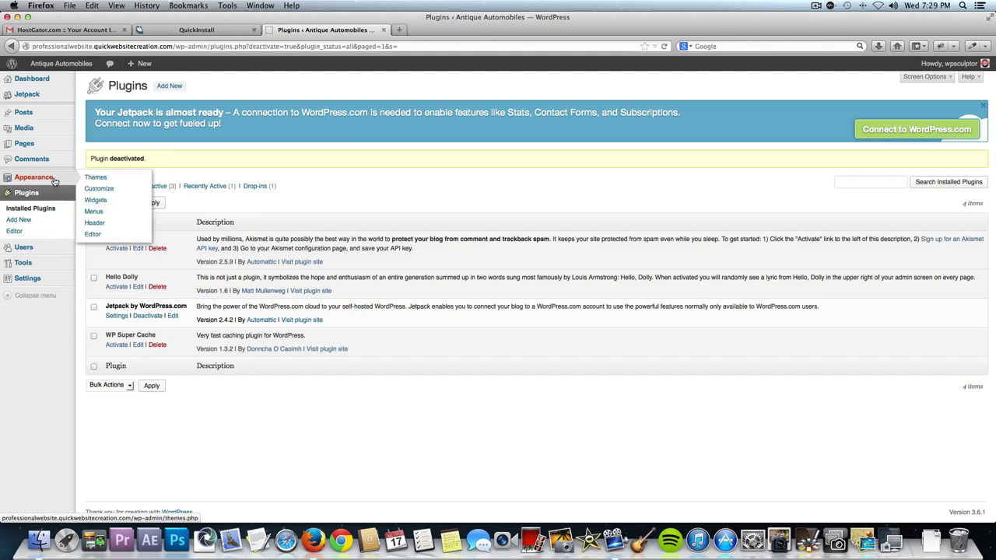
{"action": "left_click", "coordinate": [95, 177]}
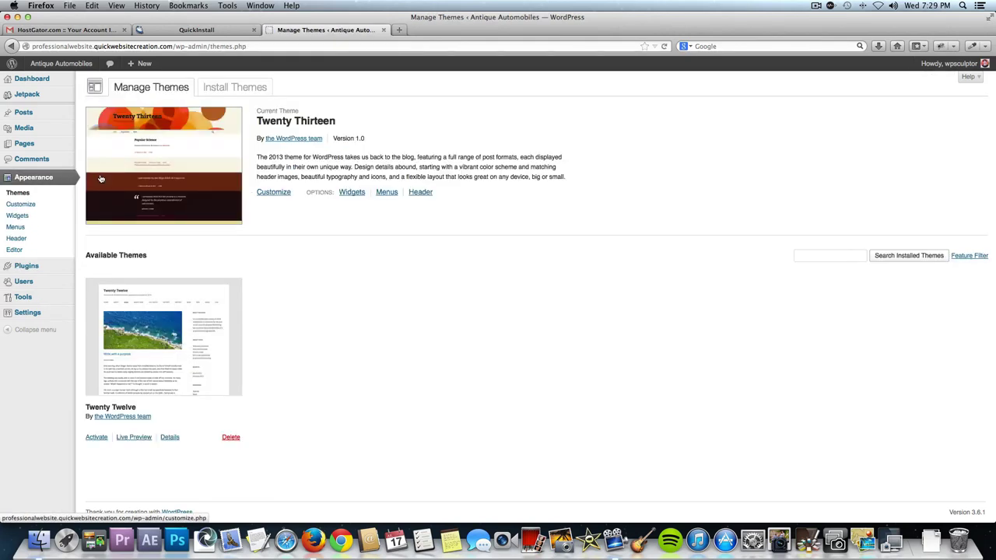
{"action": "left_click", "coordinate": [227, 90]}
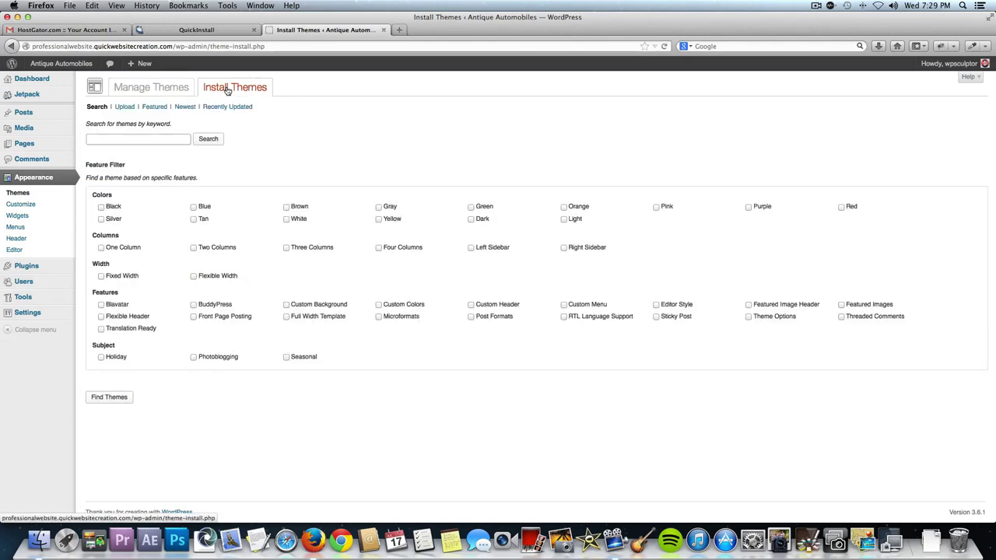
{"action": "left_click", "coordinate": [145, 138]}
{"action": "type", "text": "Customiz"}
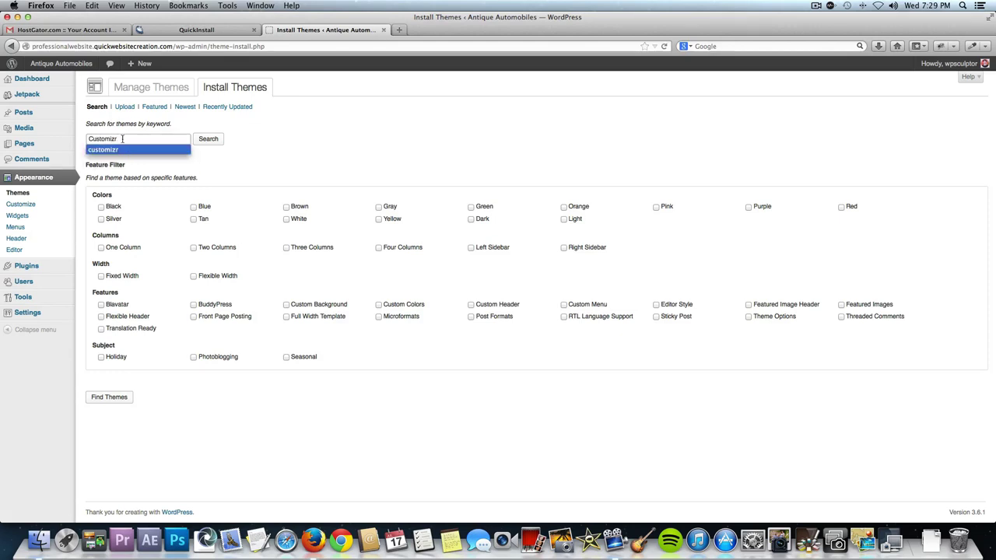
{"action": "type", "text": "r"}
{"action": "left_click", "coordinate": [218, 141]}
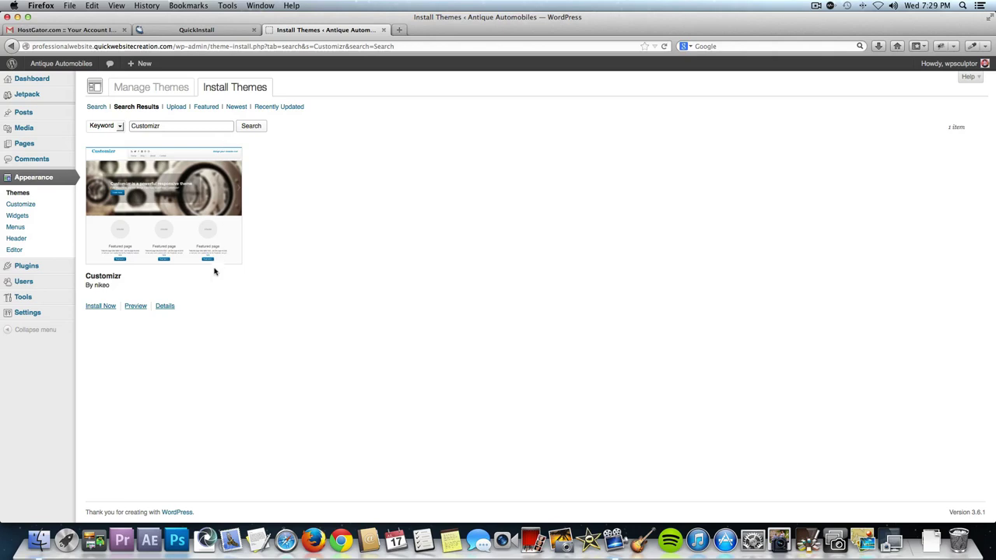
{"action": "left_click", "coordinate": [103, 307]}
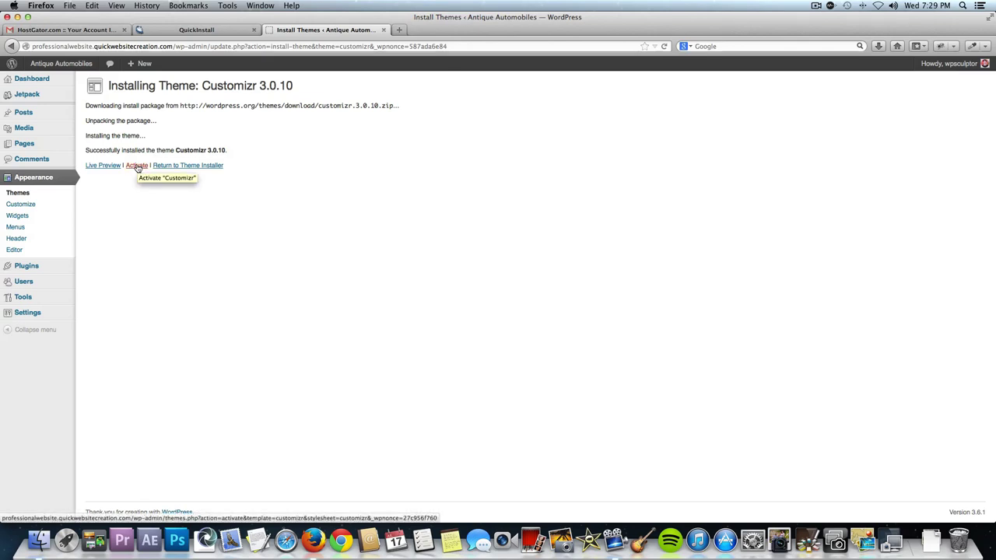
{"action": "left_click", "coordinate": [137, 165]}
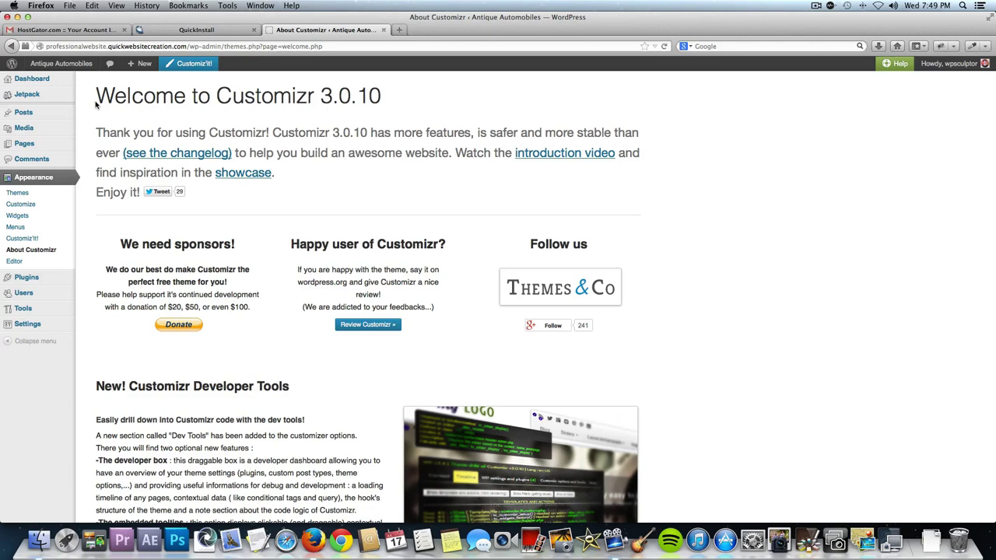
Visit the live site and look over the Customizr demo slider and feature circles.
{"action": "left_click", "coordinate": [68, 67]}
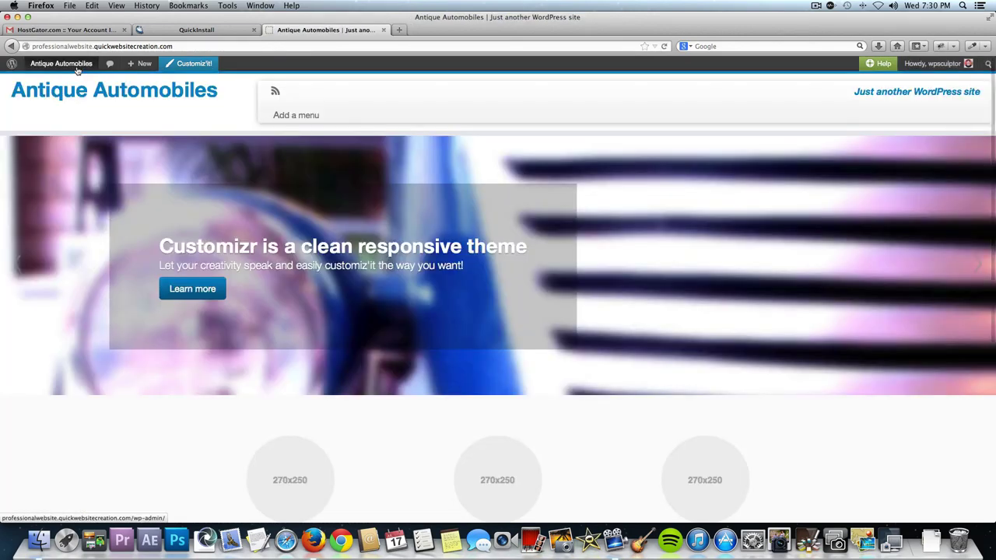
{"action": "scroll", "coordinate": [262, 389], "scroll_direction": "down", "scroll_amount": 10}
{"action": "scroll", "coordinate": [260, 389], "scroll_direction": "up", "scroll_amount": 10}
{"action": "scroll", "coordinate": [260, 389], "scroll_direction": "down", "scroll_amount": 1}
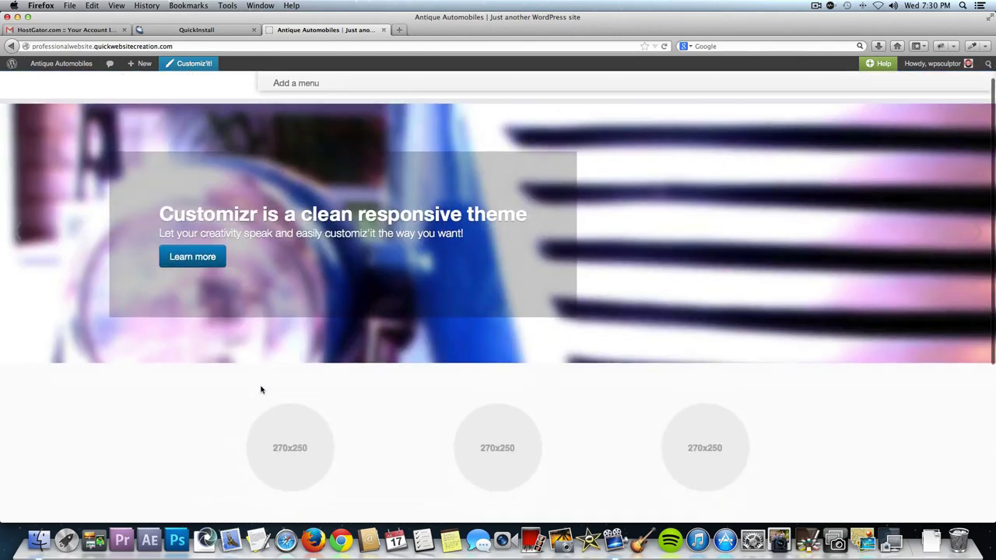
{"action": "scroll", "coordinate": [186, 295], "scroll_direction": "up", "scroll_amount": 1}
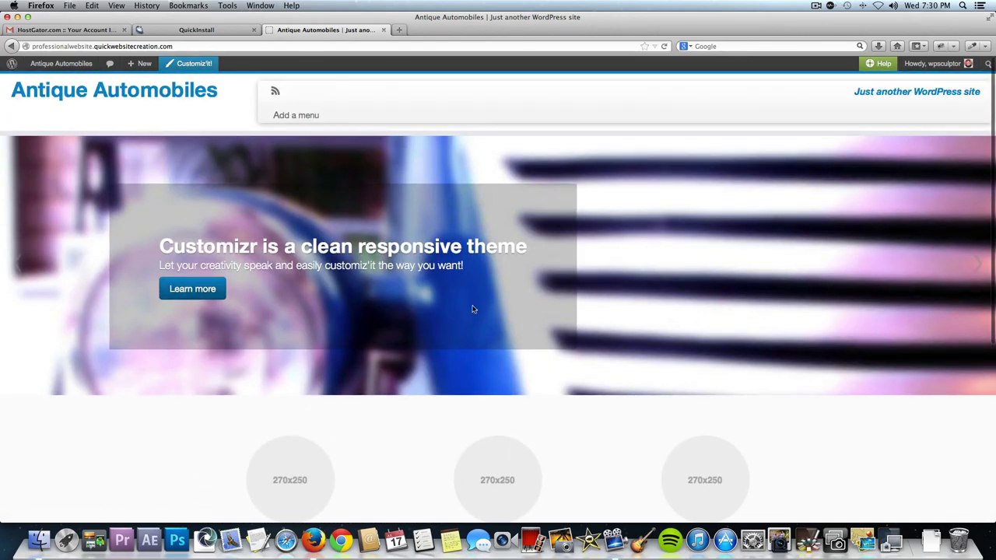
From the Dashboard, go to Users > All Users and edit the administrator's profile.
{"action": "left_click", "coordinate": [52, 63]}
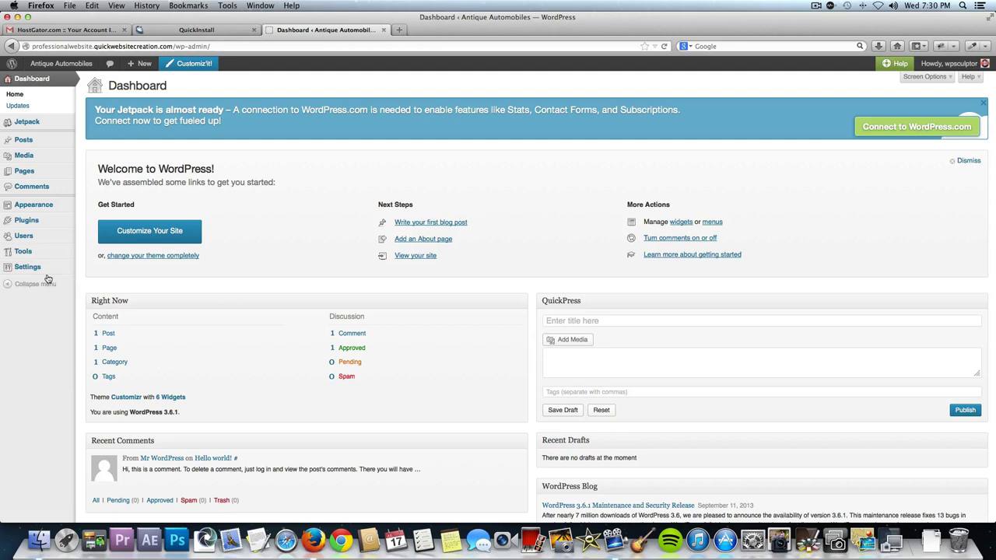
{"action": "mouse_move", "coordinate": [47, 239]}
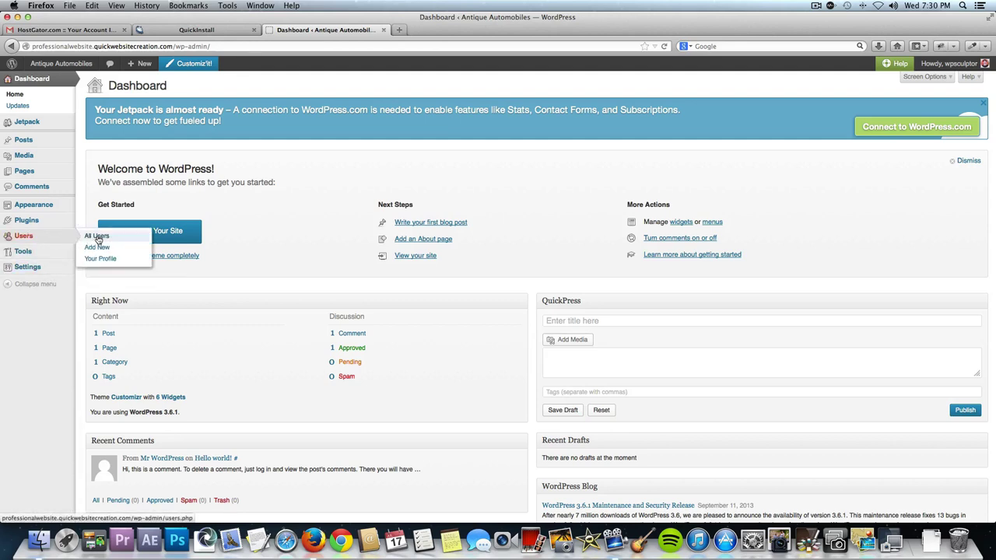
{"action": "left_click", "coordinate": [97, 237]}
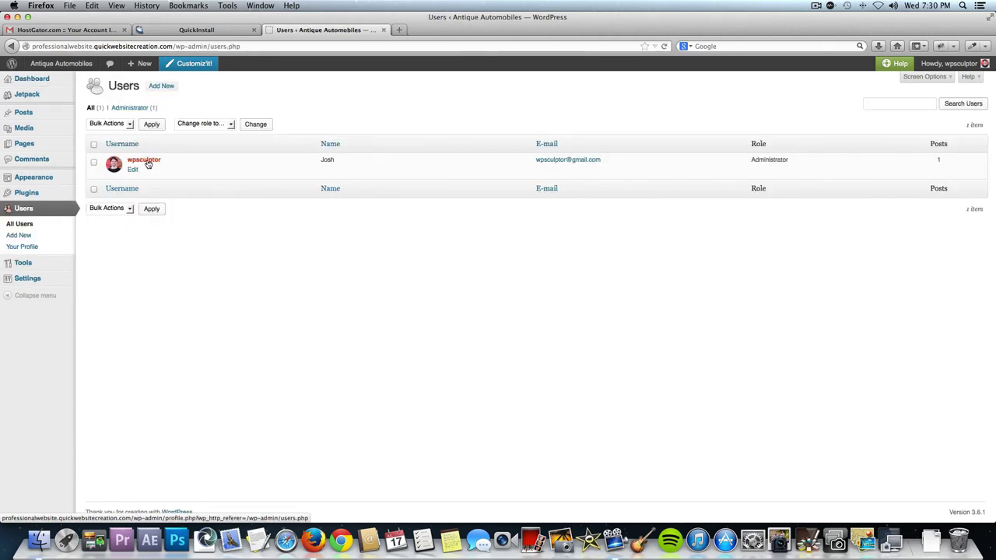
{"action": "left_click", "coordinate": [132, 170]}
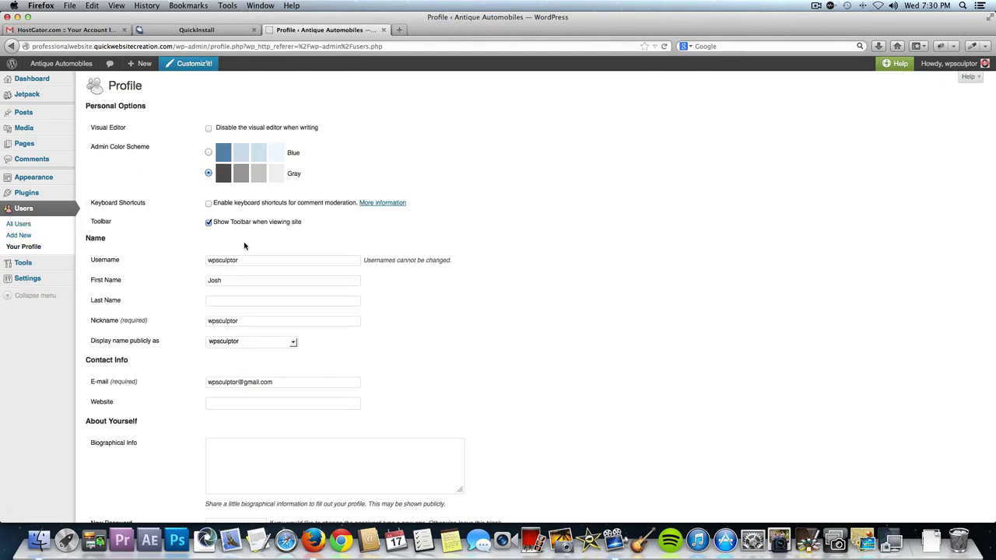
Enter and confirm a new password, then save with Update Profile.
{"action": "scroll", "coordinate": [368, 318], "scroll_direction": "down", "scroll_amount": 4}
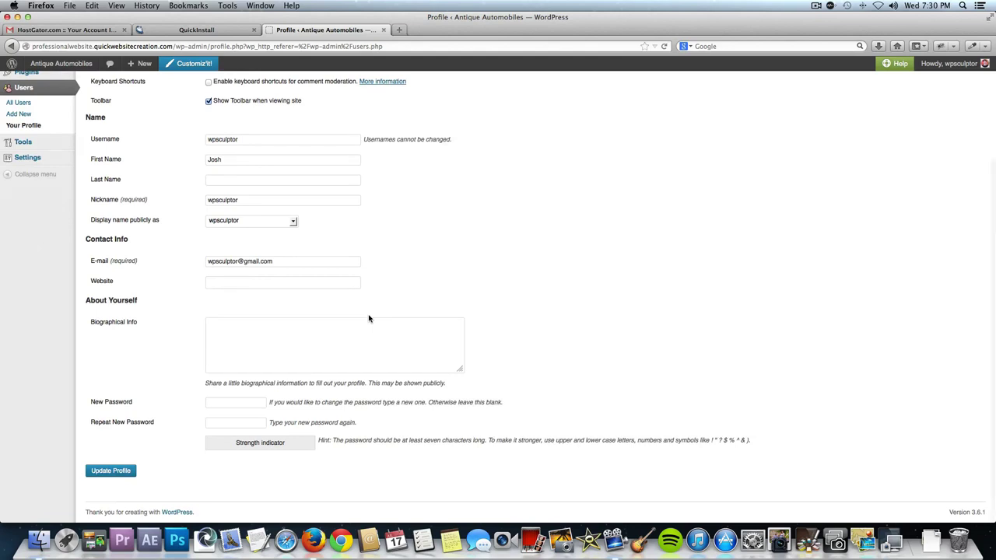
{"action": "left_click", "coordinate": [244, 403]}
{"action": "type", "text": "•••••••••"}
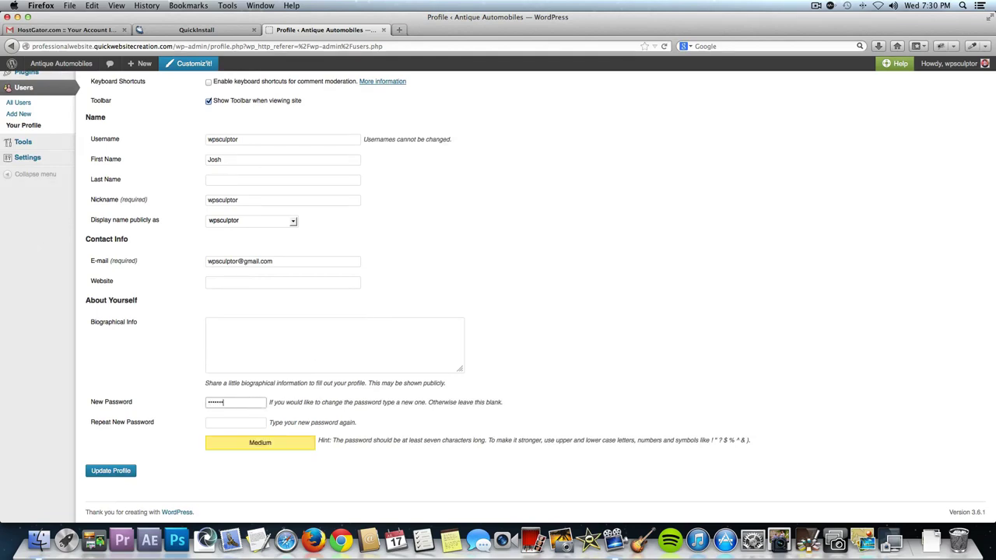
{"action": "key", "text": "Tab"}
{"action": "type", "text": "•"}
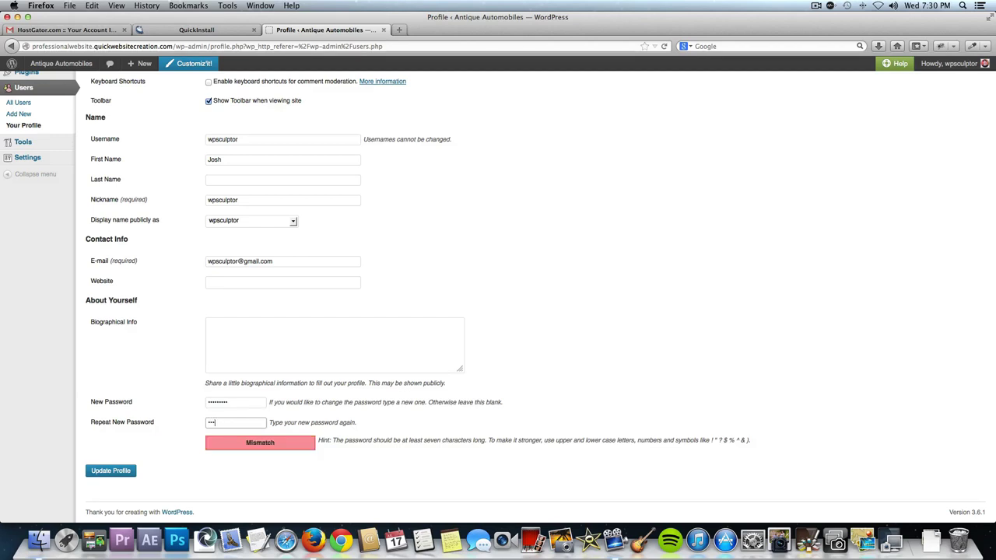
{"action": "type", "text": "••••••••"}
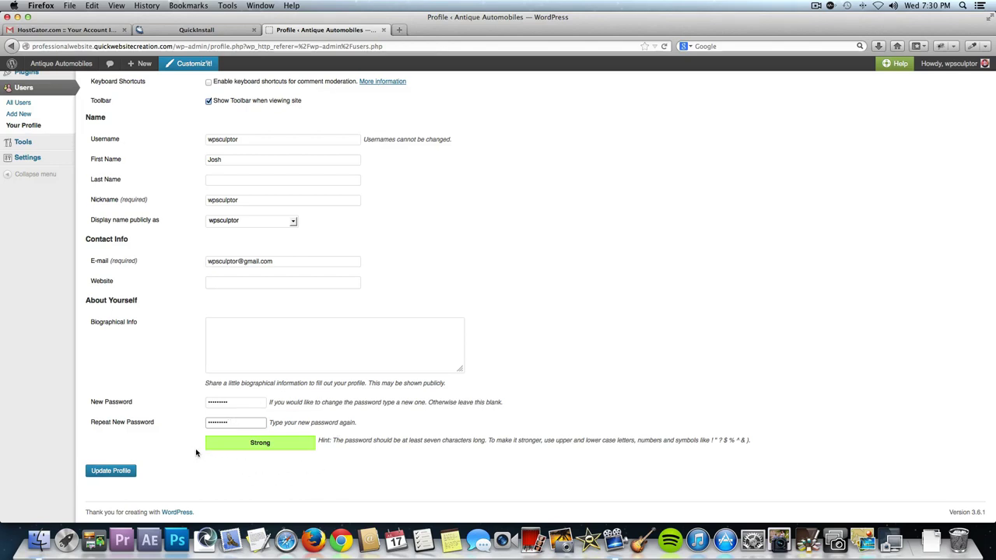
{"action": "left_click", "coordinate": [114, 472]}
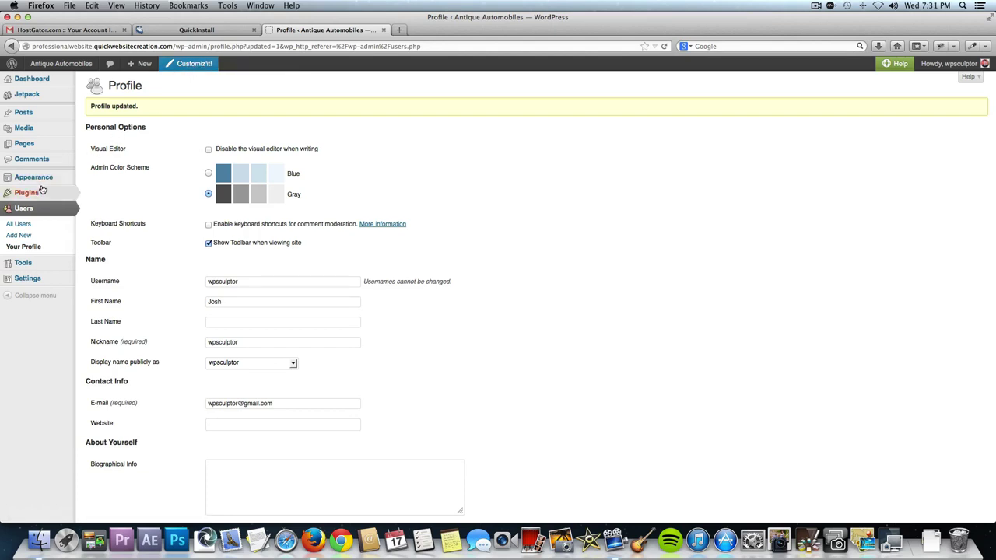
{"action": "mouse_move", "coordinate": [44, 179]}
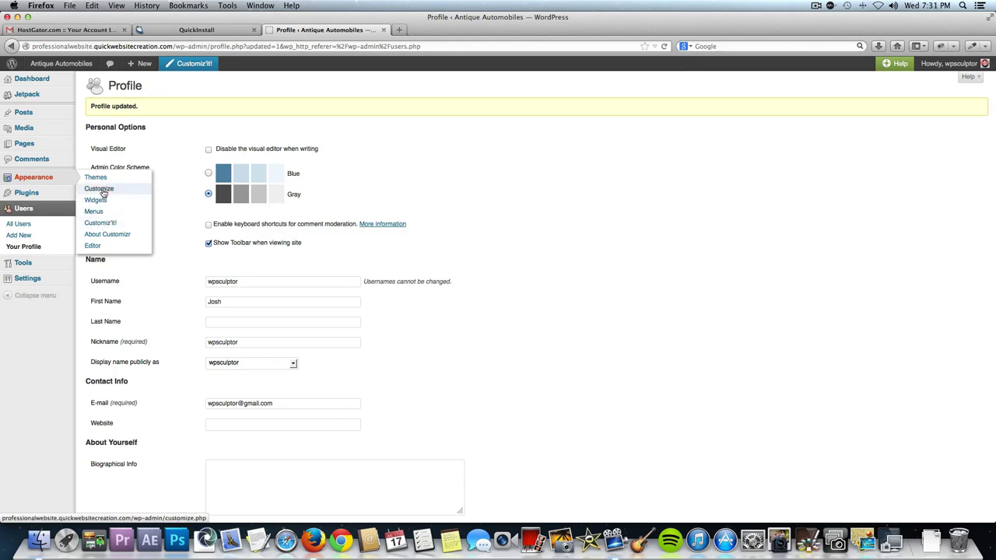
In the Customizr customizer, set the predefined skin to Orange and expand Site Title & Tagline.
{"action": "left_click", "coordinate": [199, 67]}
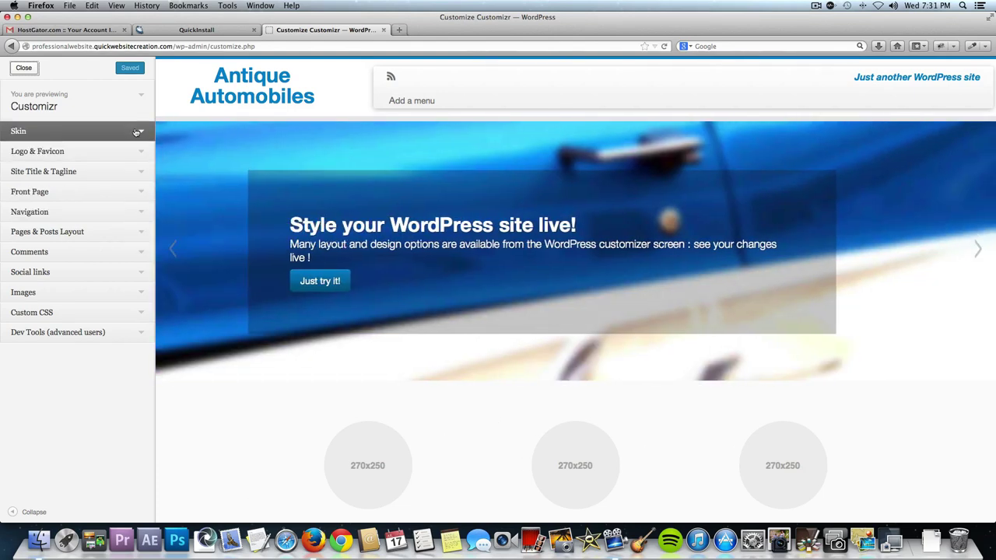
{"action": "left_click", "coordinate": [136, 131]}
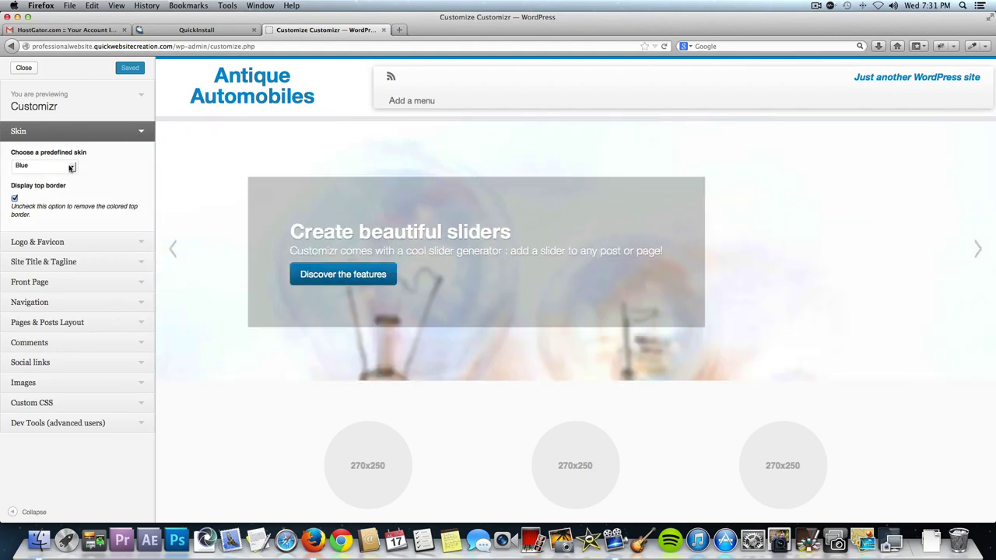
{"action": "left_click", "coordinate": [70, 167]}
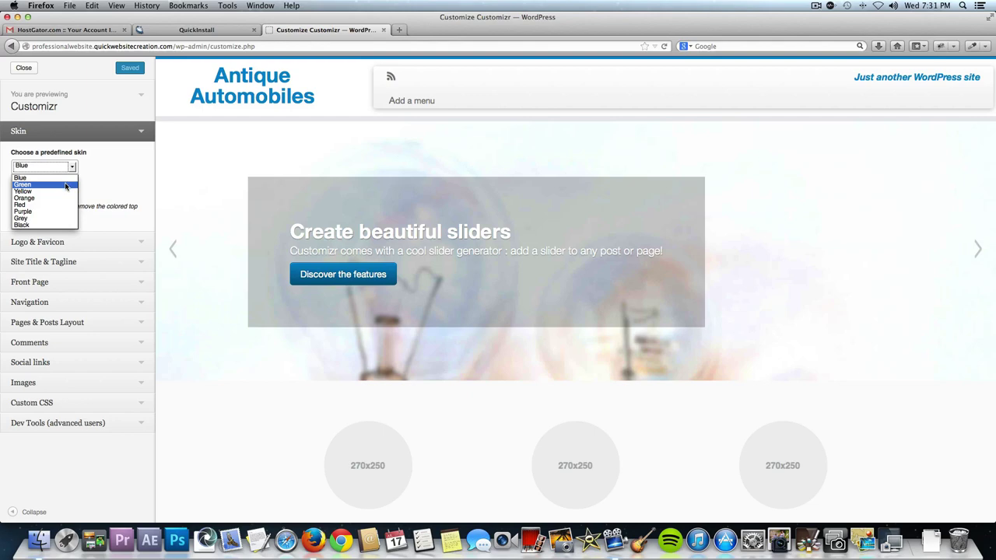
{"action": "left_click", "coordinate": [66, 185]}
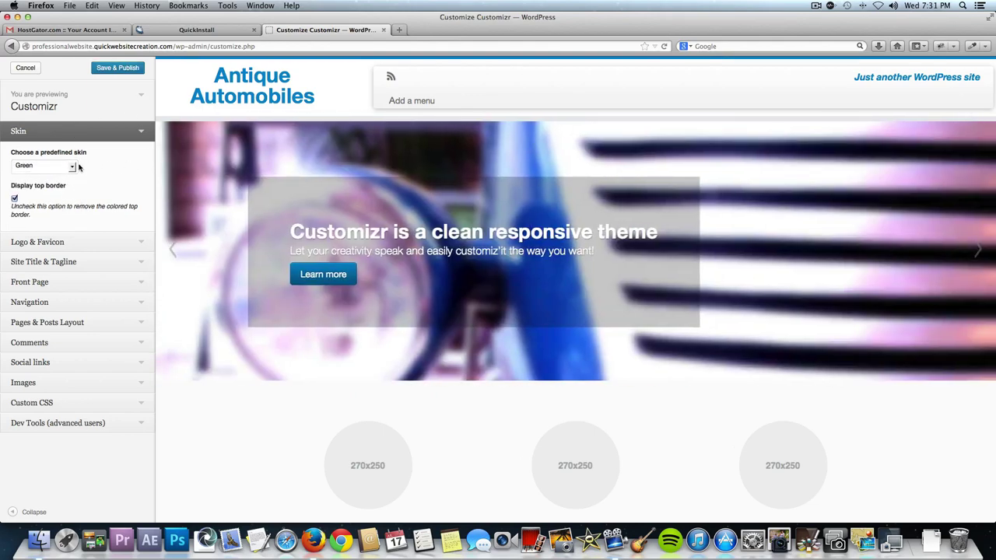
{"action": "left_click", "coordinate": [75, 166]}
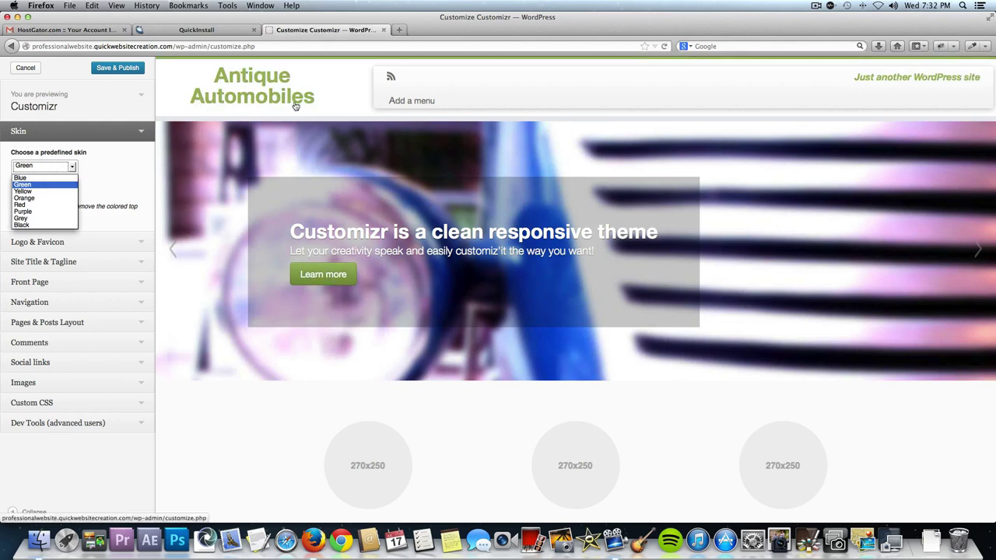
{"action": "scroll", "coordinate": [271, 304], "scroll_direction": "down", "scroll_amount": 2}
{"action": "scroll", "coordinate": [271, 304], "scroll_direction": "down", "scroll_amount": 2}
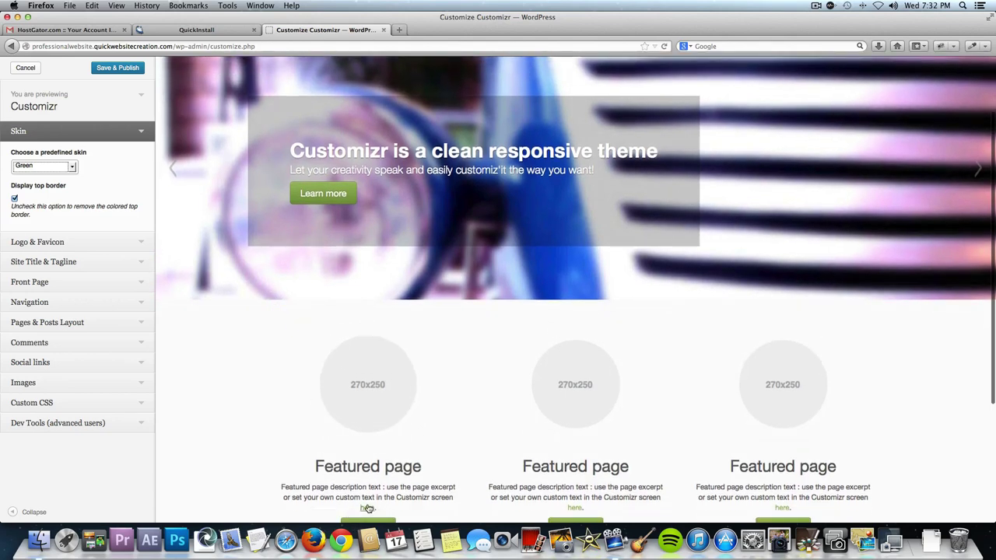
{"action": "left_click", "coordinate": [60, 166]}
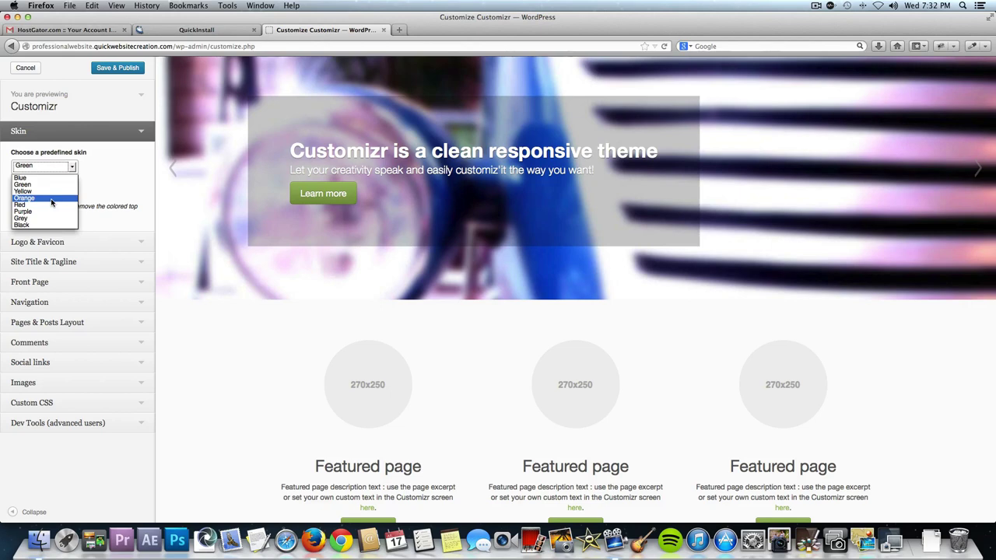
{"action": "left_click", "coordinate": [52, 199]}
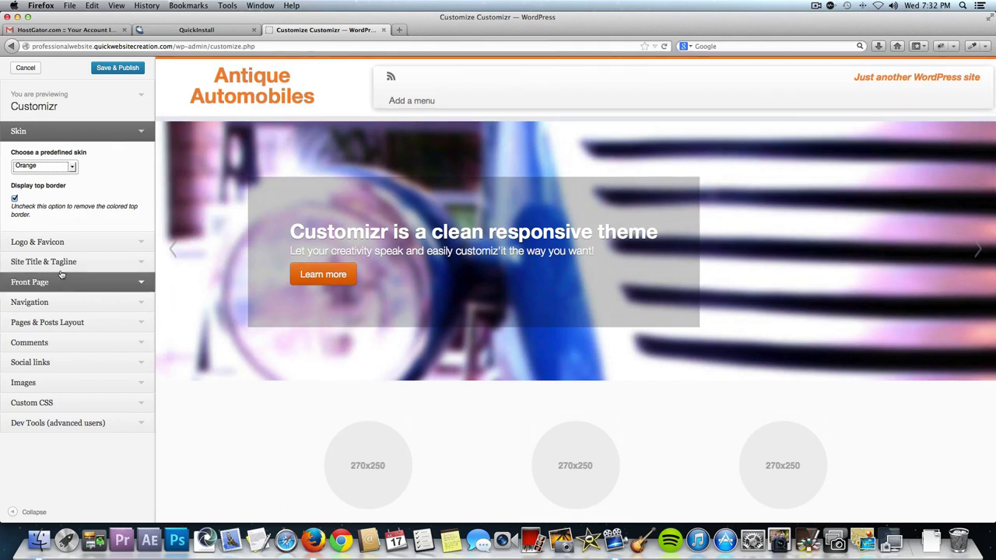
{"action": "left_click", "coordinate": [66, 244]}
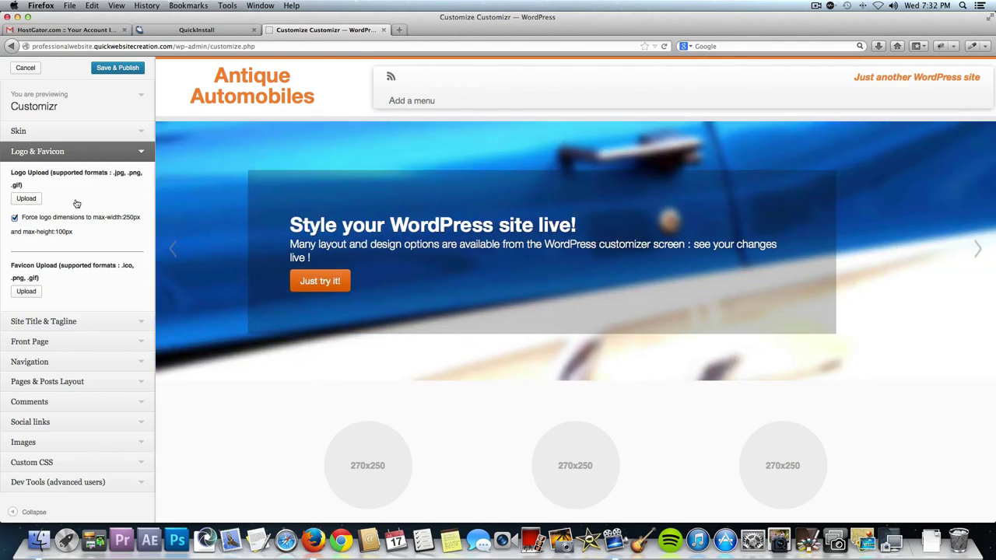
{"action": "left_click", "coordinate": [142, 324]}
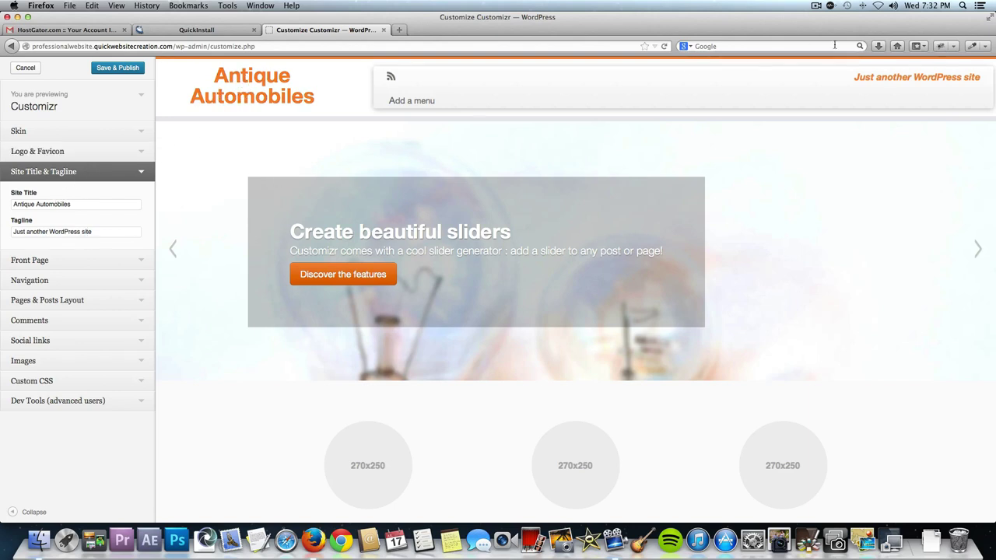
Replace the tagline with 'The Best Antique Cars Around!' and scroll the Customizr preview to check it.
{"action": "triple_click", "coordinate": [74, 232]}
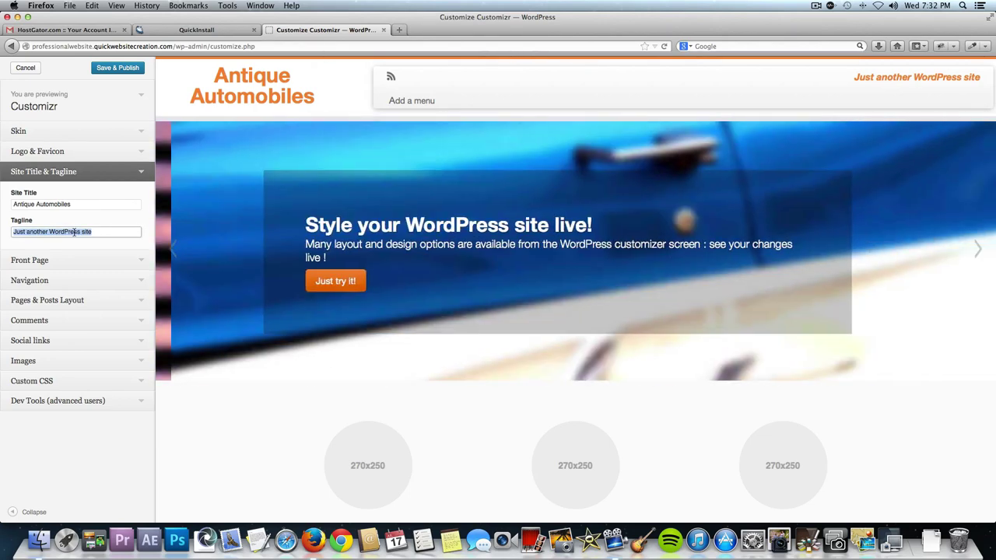
{"action": "type", "text": "The Best"}
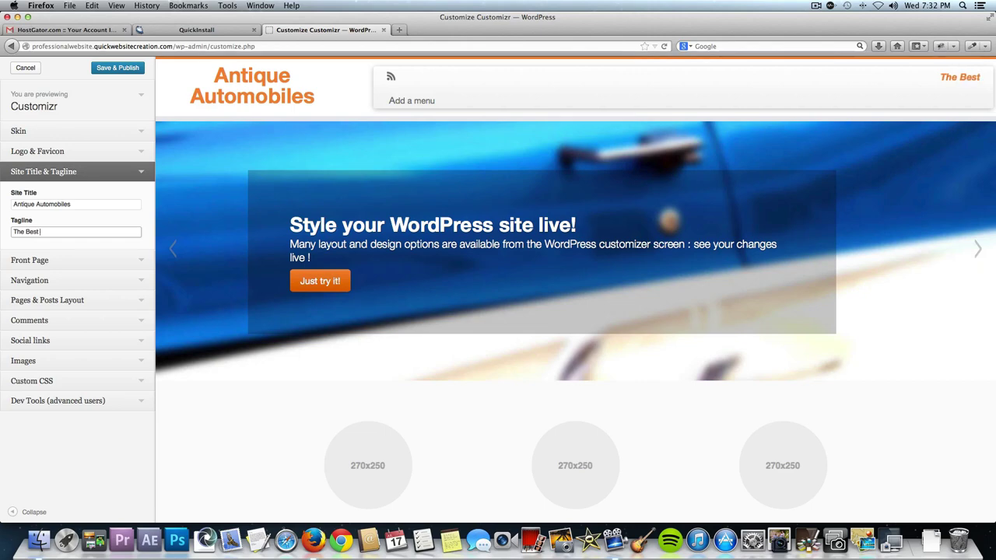
{"action": "type", "text": " Antique Car"}
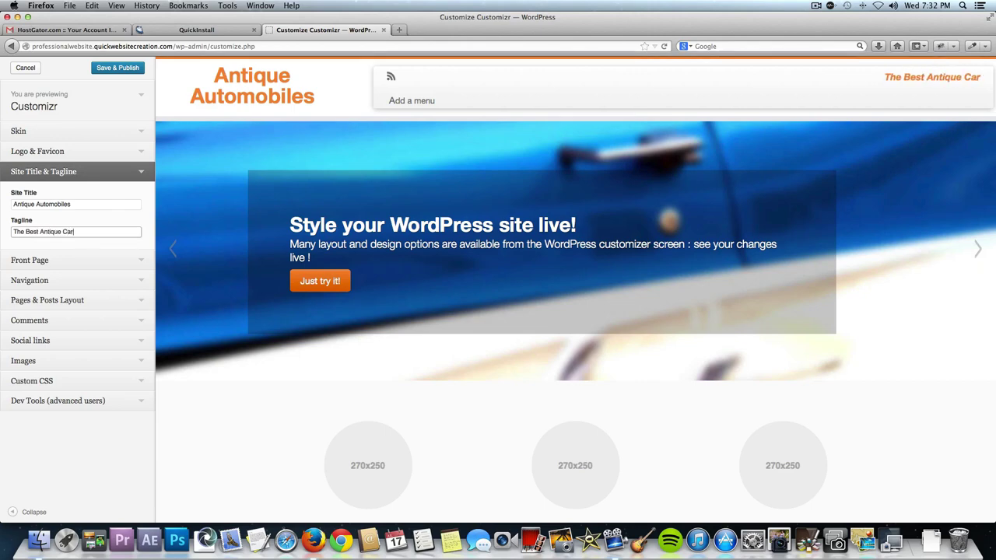
{"action": "type", "text": "s Around!"}
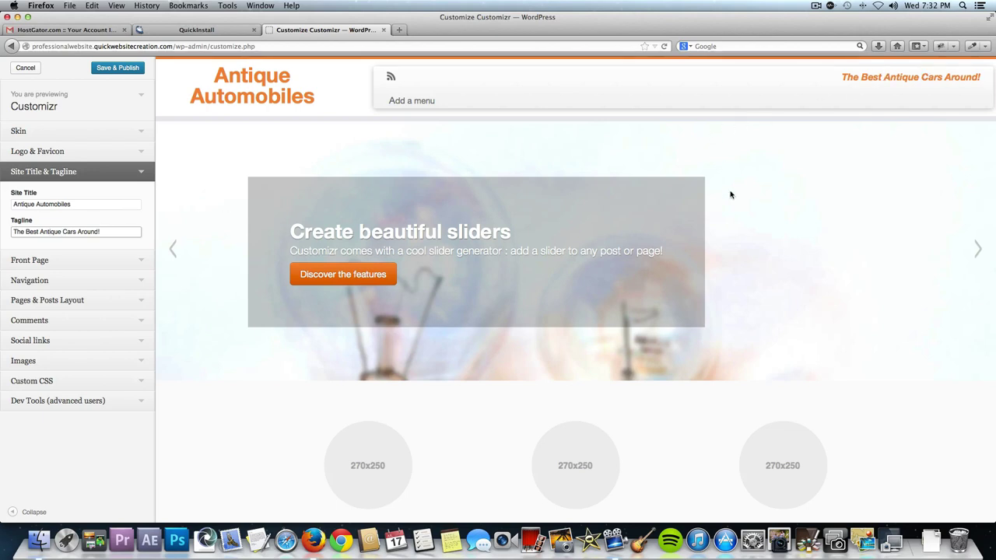
{"action": "scroll", "coordinate": [678, 317], "scroll_direction": "down", "scroll_amount": 2}
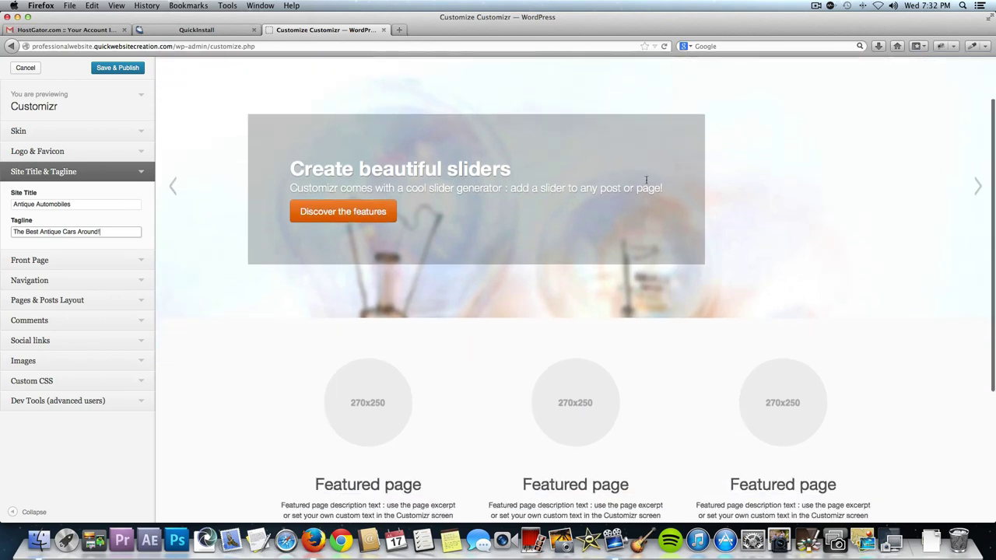
{"action": "scroll", "coordinate": [480, 340], "scroll_direction": "down", "scroll_amount": 2}
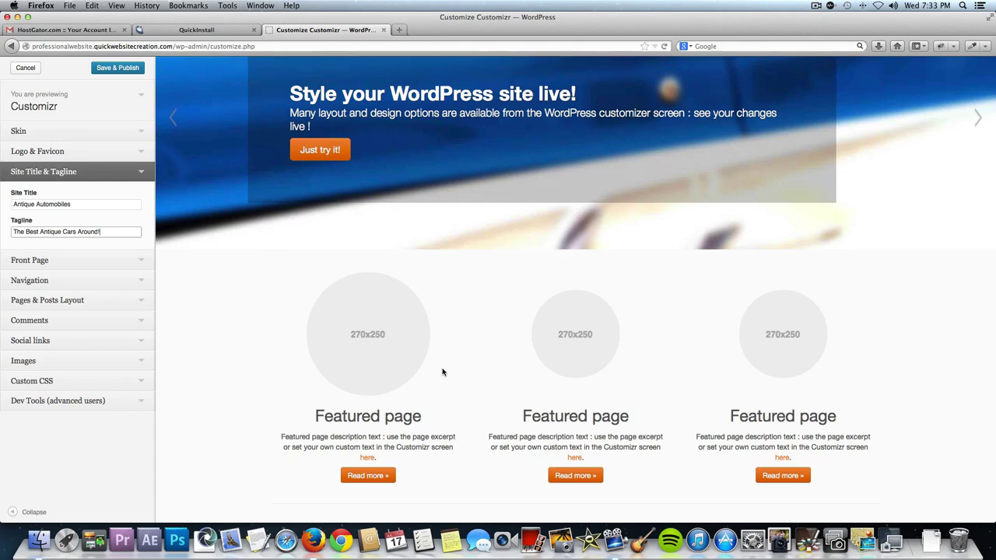
{"action": "scroll", "coordinate": [407, 361], "scroll_direction": "up", "scroll_amount": 3}
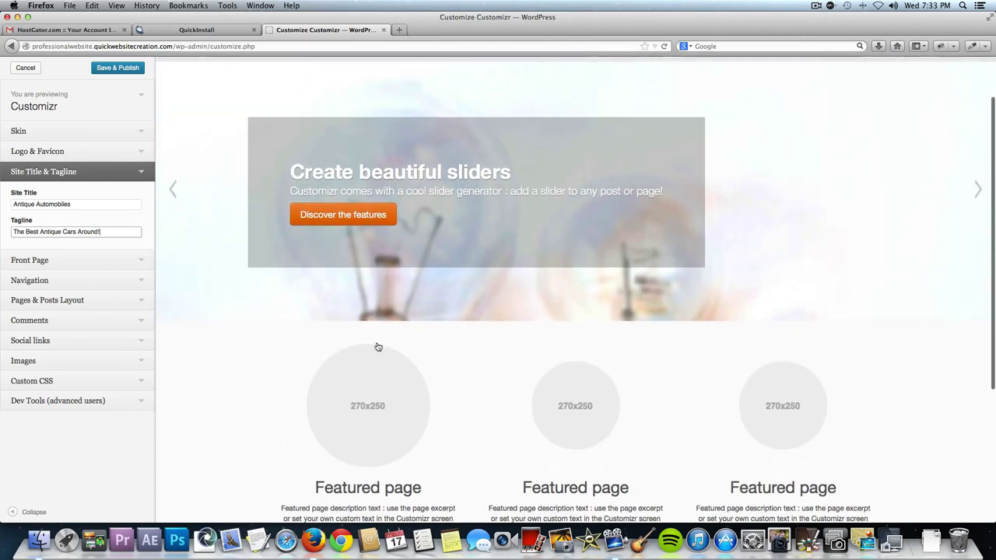
{"action": "scroll", "coordinate": [231, 240], "scroll_direction": "up", "scroll_amount": 3}
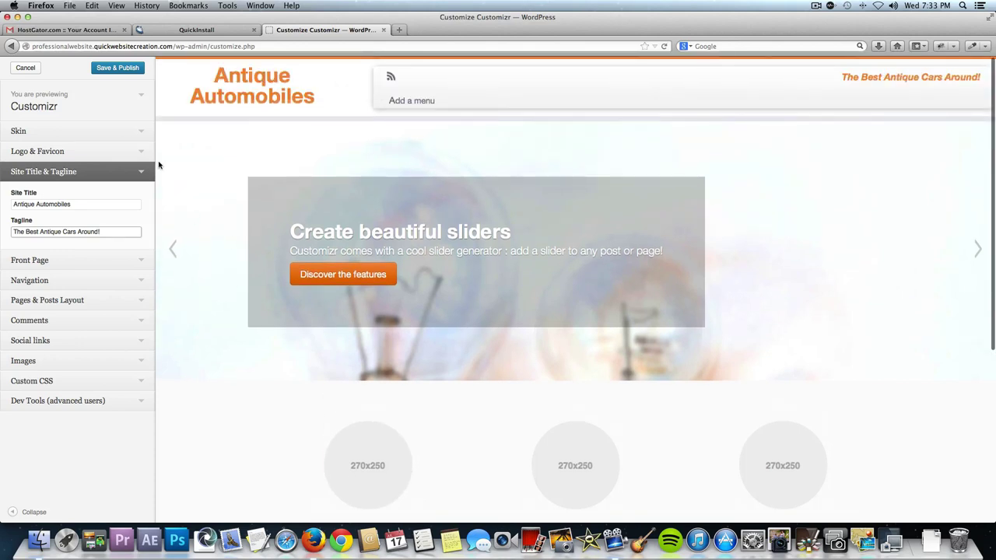
{"action": "left_click", "coordinate": [111, 70]}
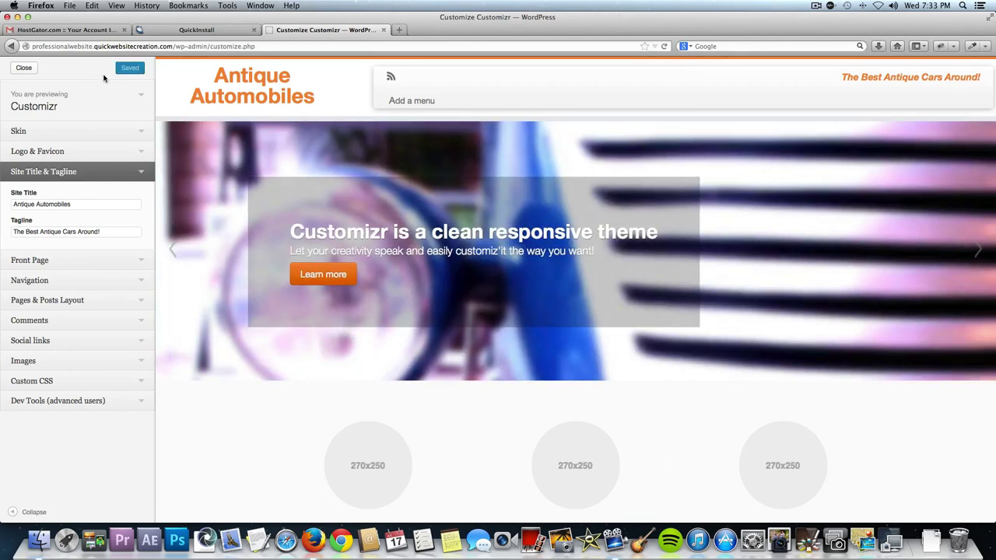
{"action": "left_click", "coordinate": [22, 68]}
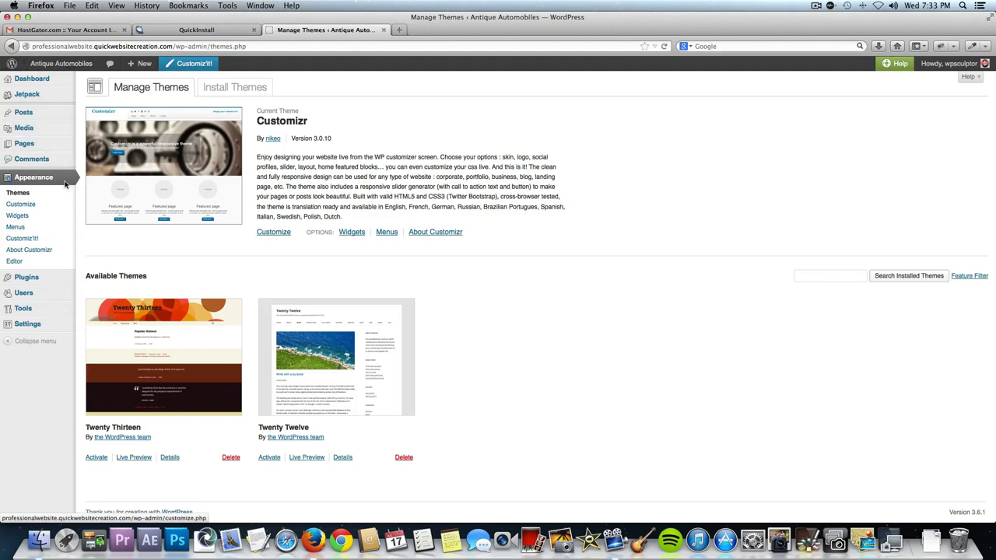
{"action": "left_click", "coordinate": [59, 67]}
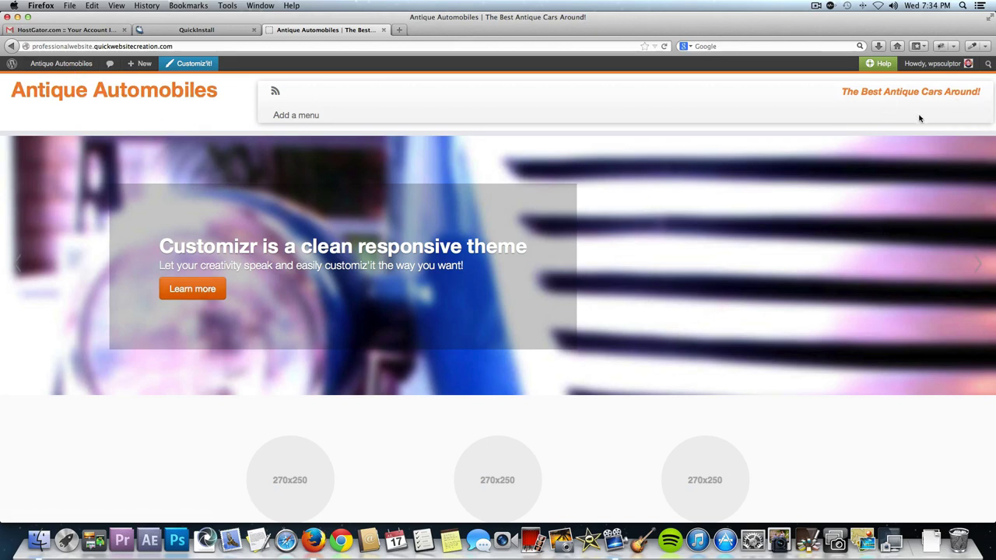
{"action": "scroll", "coordinate": [902, 121], "scroll_direction": "down", "scroll_amount": 1}
{"action": "scroll", "coordinate": [902, 121], "scroll_direction": "up", "scroll_amount": 1}
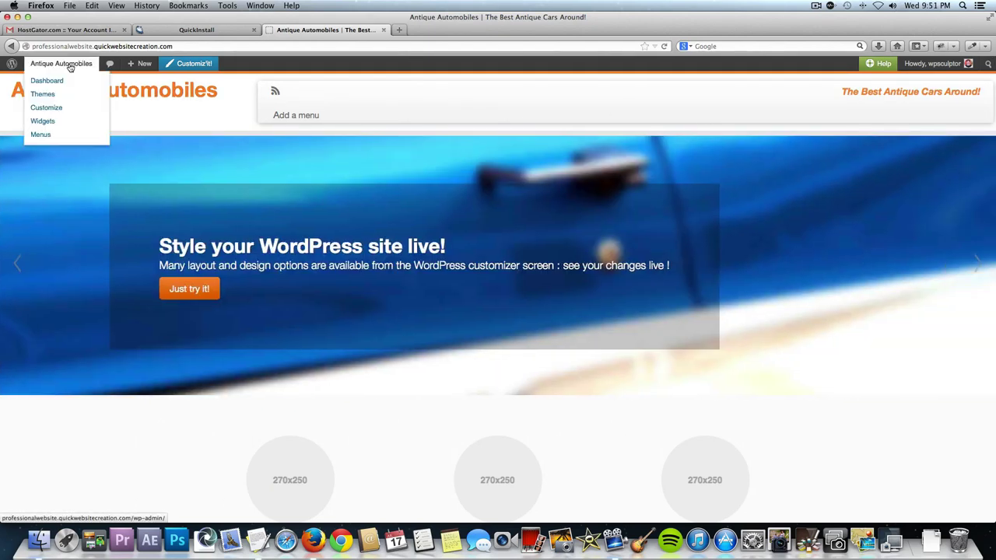
From the Dashboard, add a new page titled 'About Us' and switch to the Text editor.
{"action": "left_click", "coordinate": [69, 67]}
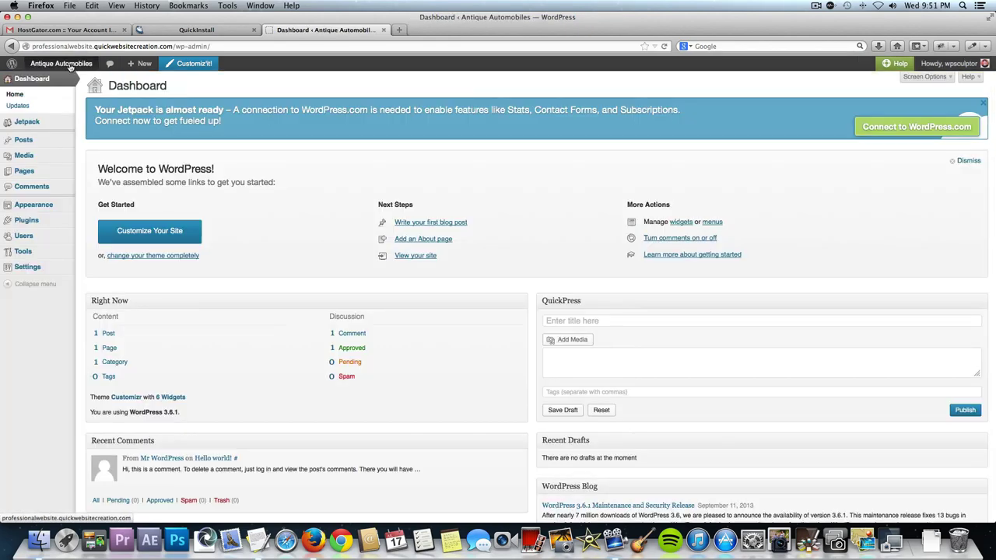
{"action": "mouse_move", "coordinate": [56, 179]}
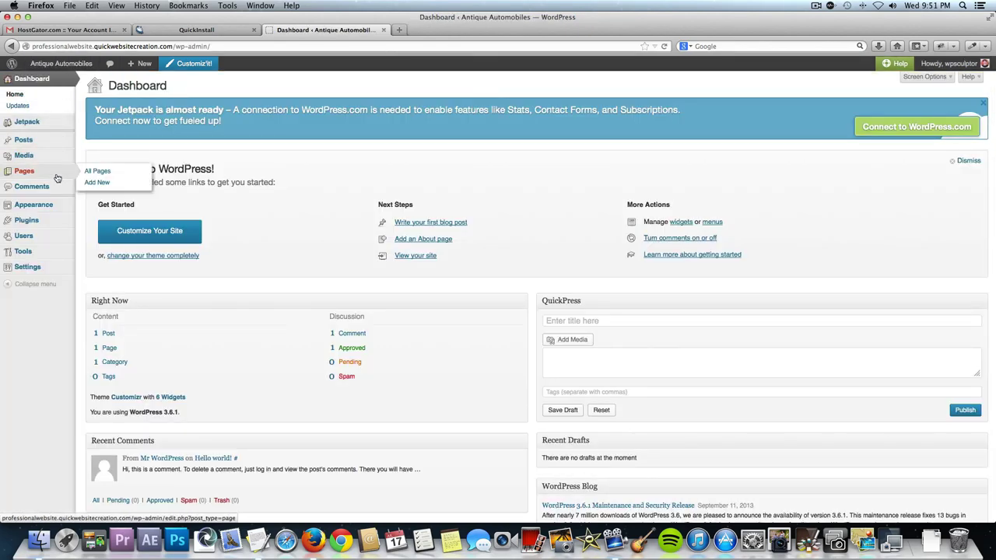
{"action": "left_click", "coordinate": [104, 183]}
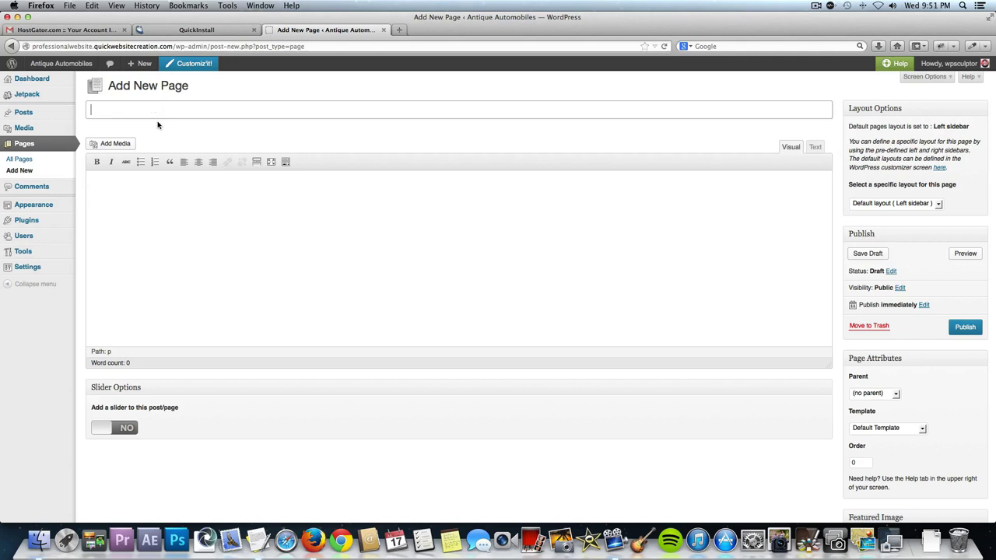
{"action": "type", "text": "About Us"}
{"action": "left_click", "coordinate": [815, 148]}
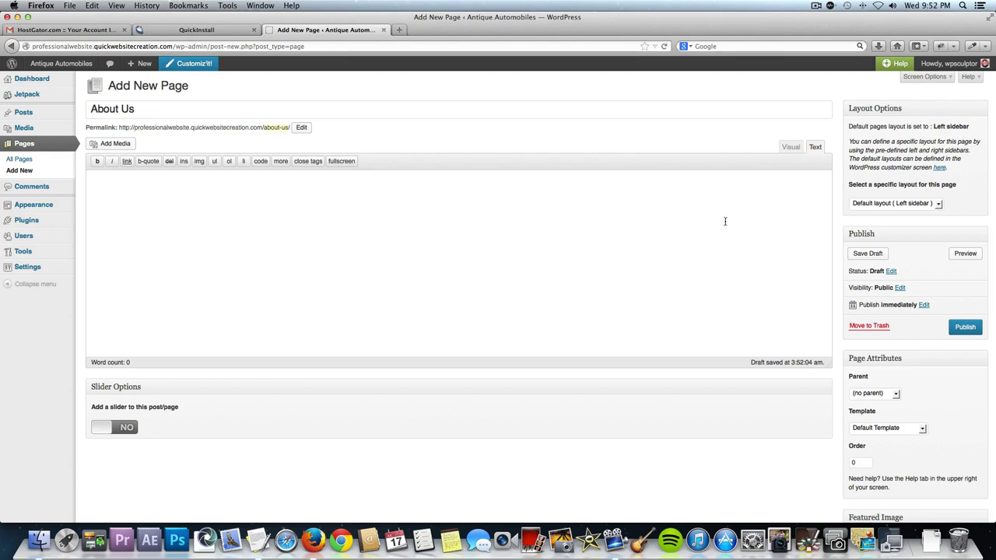
Return to the Visual editor, show the Kitchen Sink toolbar row, then open a new browser tab.
{"action": "left_click", "coordinate": [791, 147]}
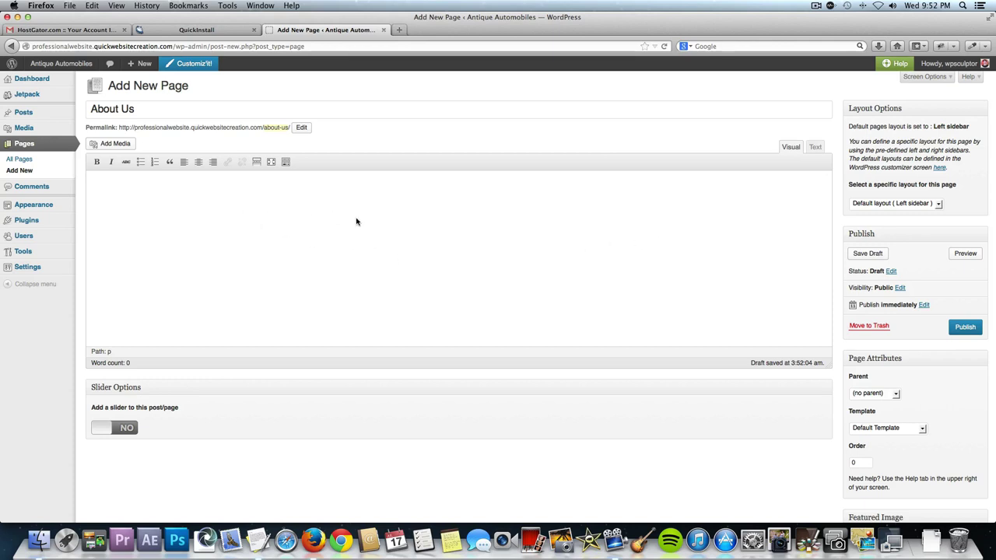
{"action": "left_click", "coordinate": [285, 162]}
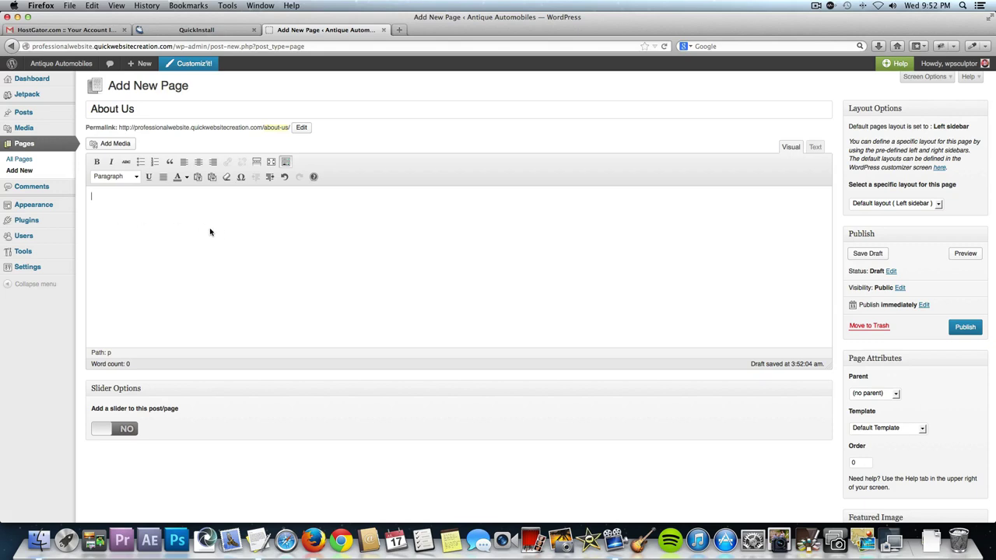
{"action": "left_click", "coordinate": [185, 179]}
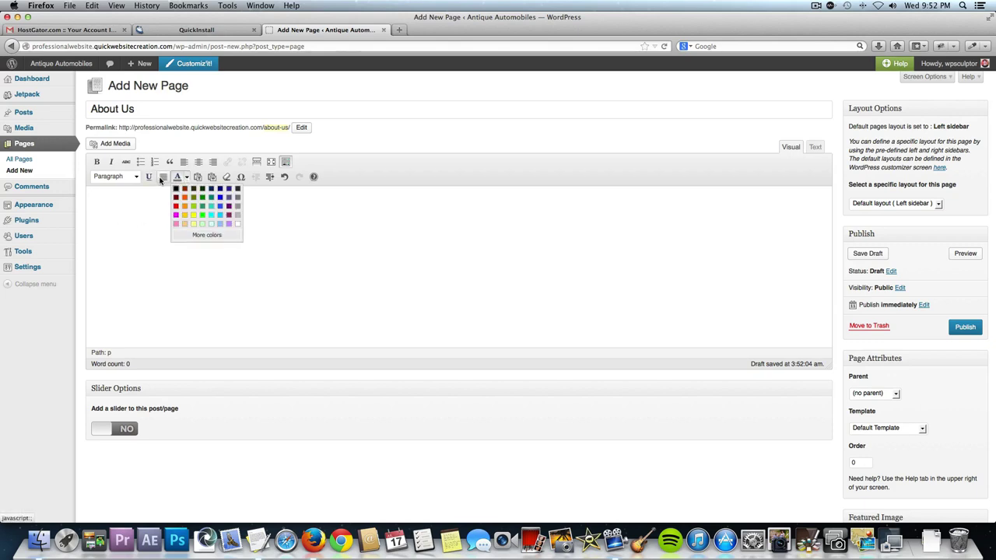
{"action": "left_click", "coordinate": [305, 234]}
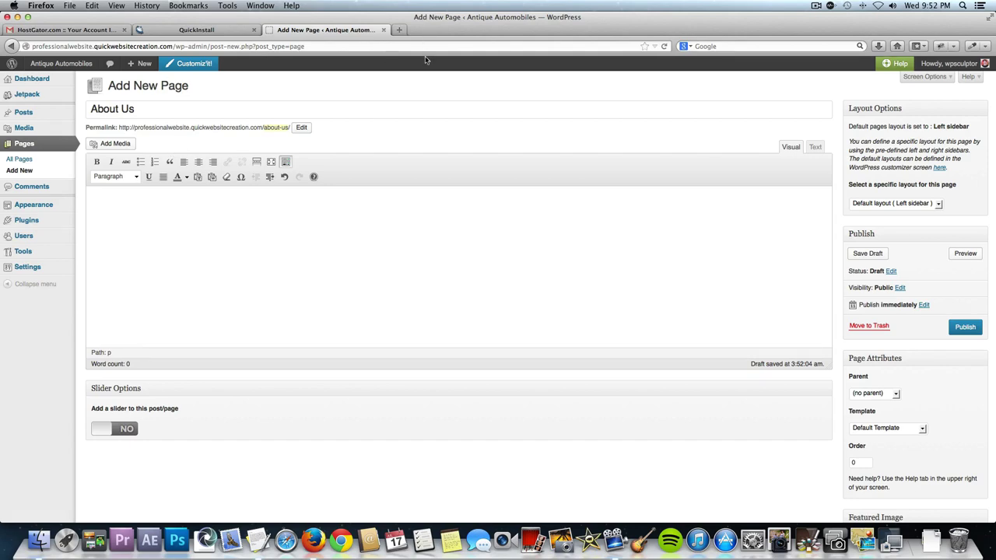
{"action": "left_click", "coordinate": [399, 29]}
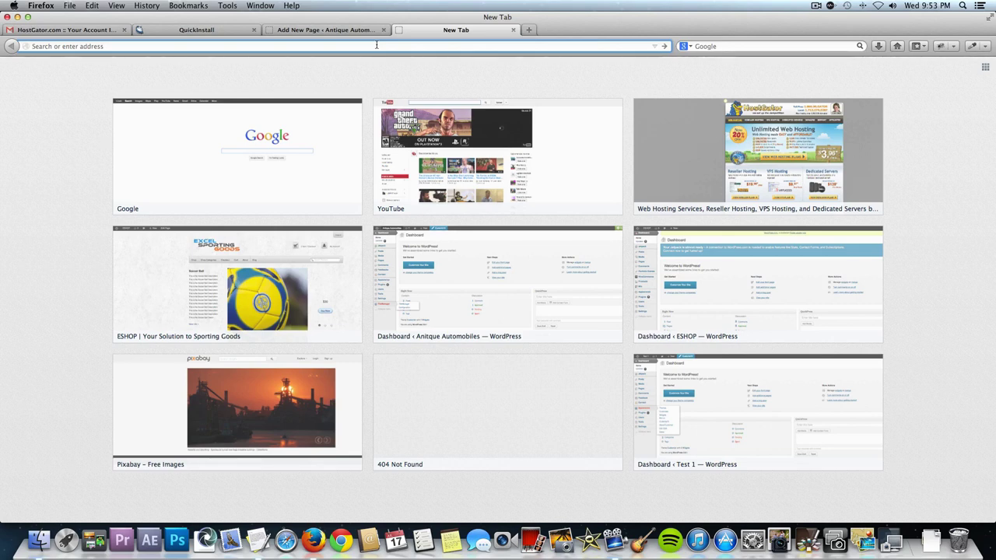
Search pixabay.com for 'Antique Cars' and open the beige 1949 Austin convertible photo.
{"action": "type", "text": "pixabay.com/"}
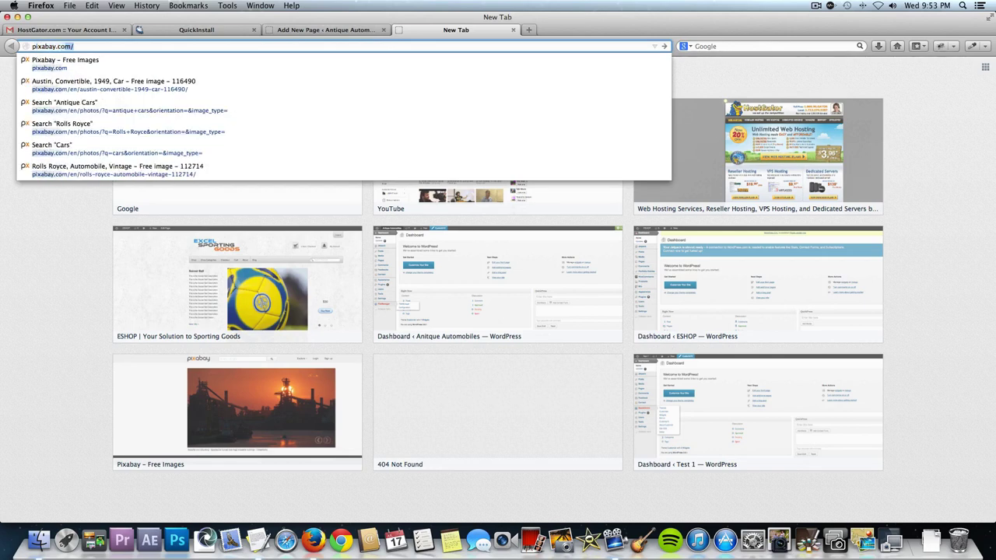
{"action": "key", "text": "Return"}
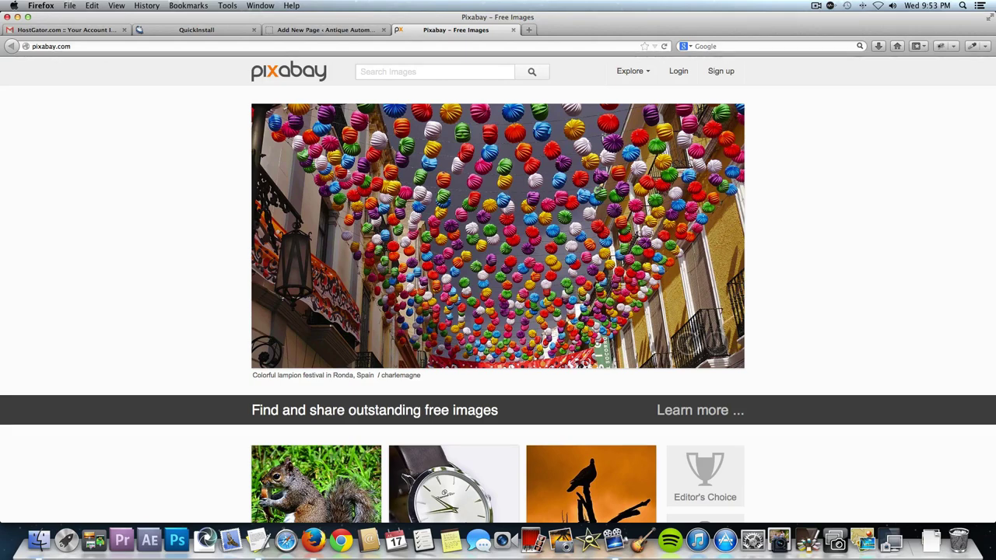
{"action": "left_click", "coordinate": [380, 71]}
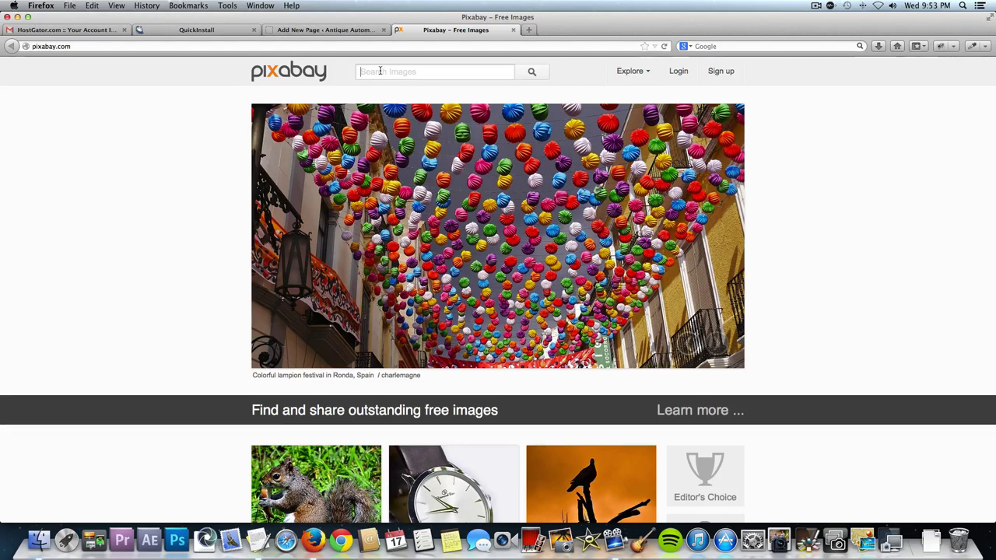
{"action": "type", "text": "Antique "}
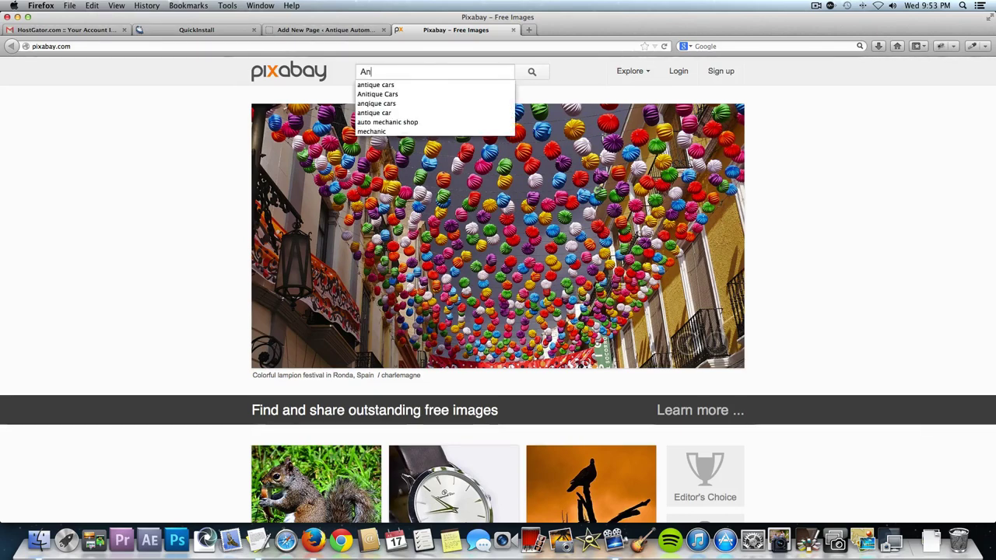
{"action": "type", "text": "Cars"}
{"action": "key", "text": "Return"}
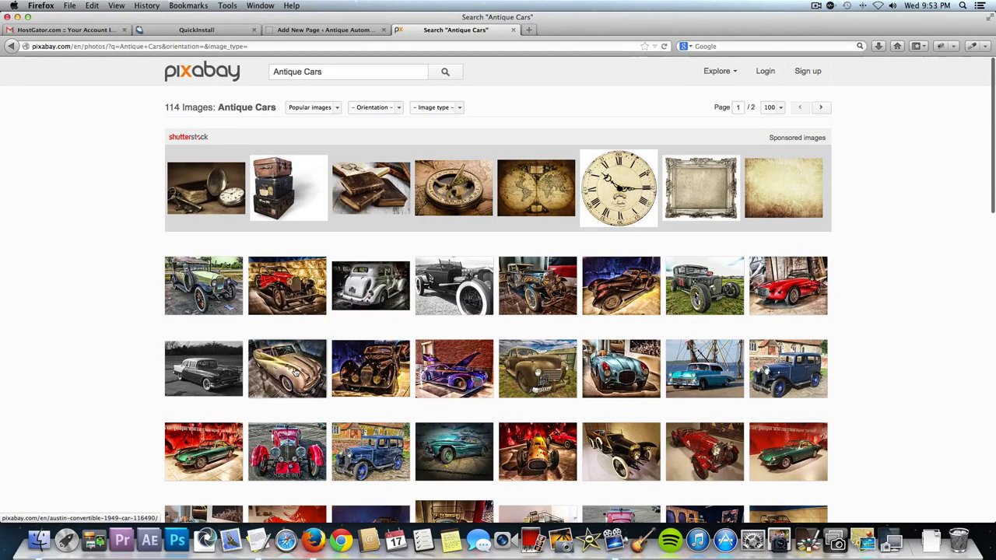
{"action": "left_click", "coordinate": [294, 373]}
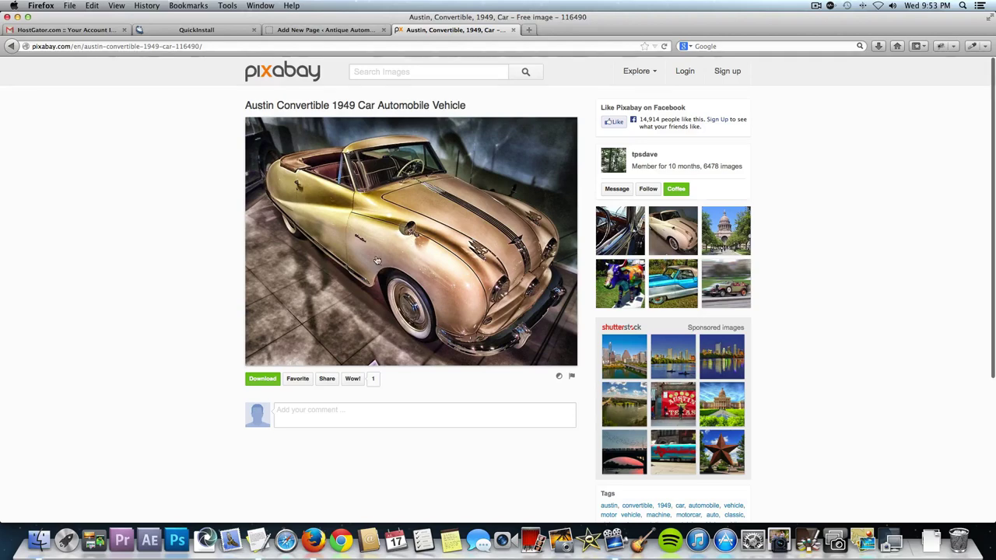
Check the Austin Convertible photo's download sizes and dismiss the Firefox download prompt.
{"action": "left_click", "coordinate": [391, 226]}
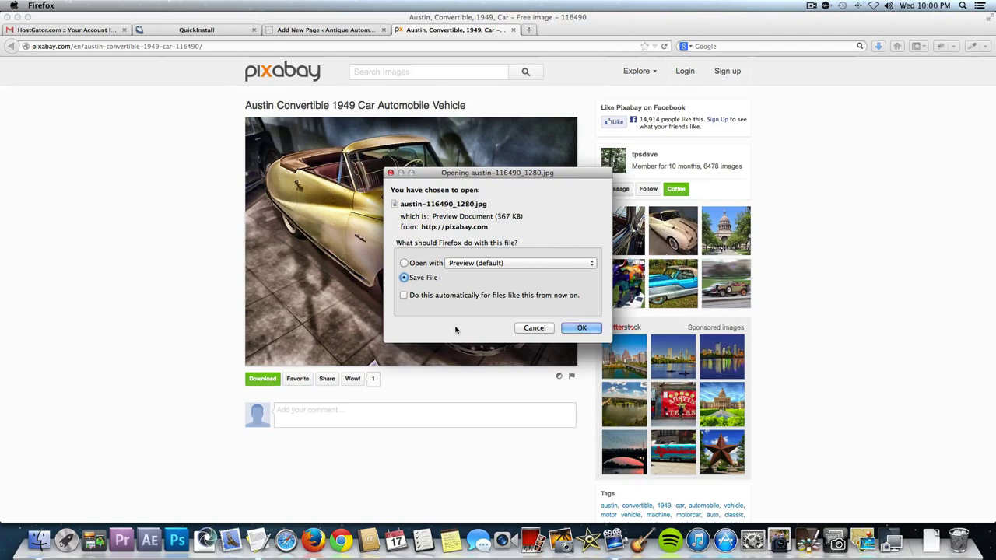
{"action": "left_click", "coordinate": [536, 330]}
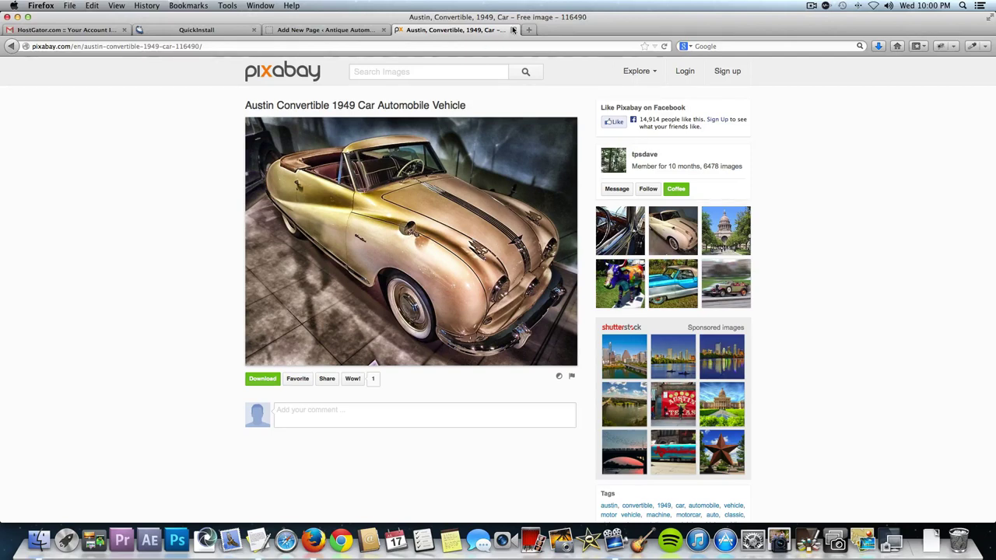
{"action": "left_click", "coordinate": [490, 45]}
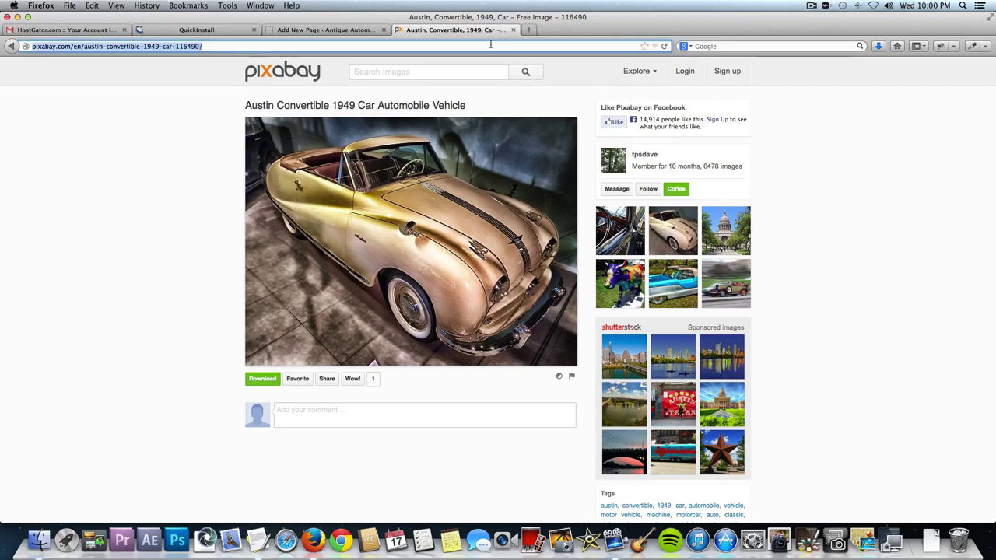
Launch Pixlr Editor from pixlr.com and open About Us Img.jpg from the Video Images folder.
{"action": "type", "text": "pixlr.com/"}
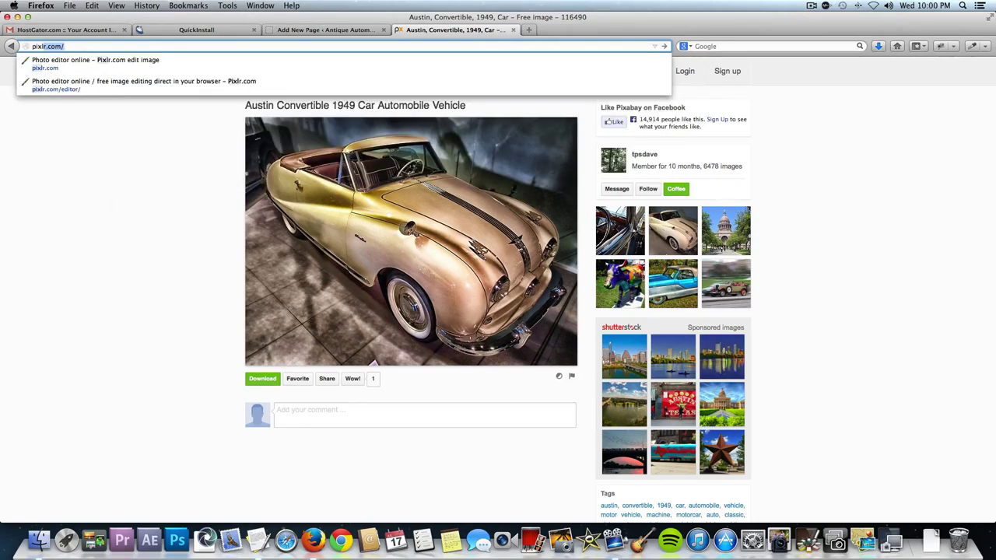
{"action": "key", "text": "Return"}
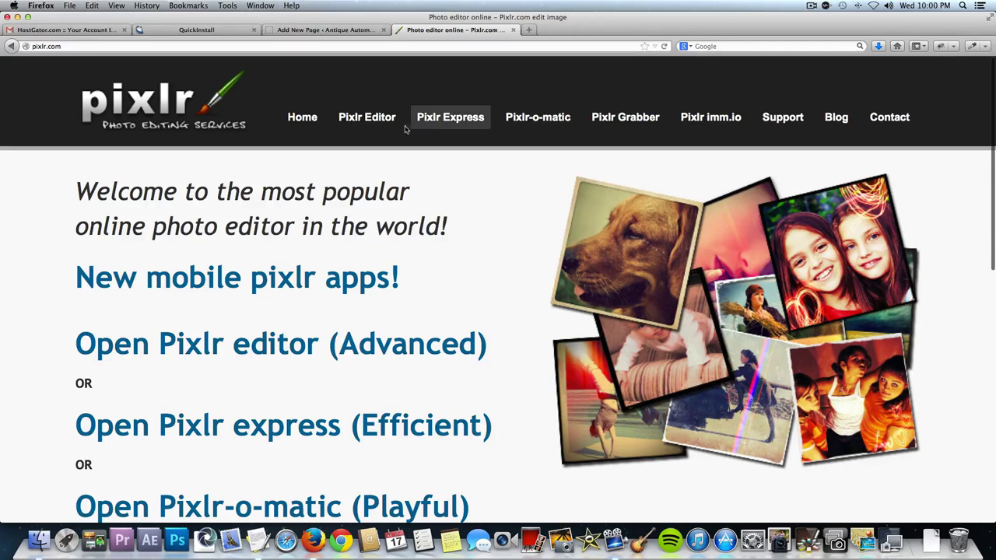
{"action": "left_click", "coordinate": [374, 122]}
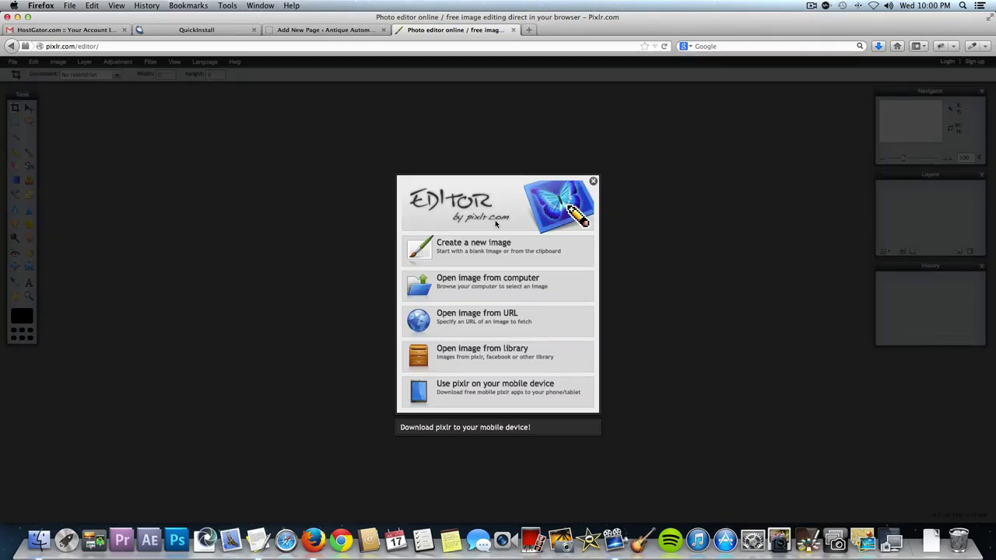
{"action": "left_click", "coordinate": [480, 284]}
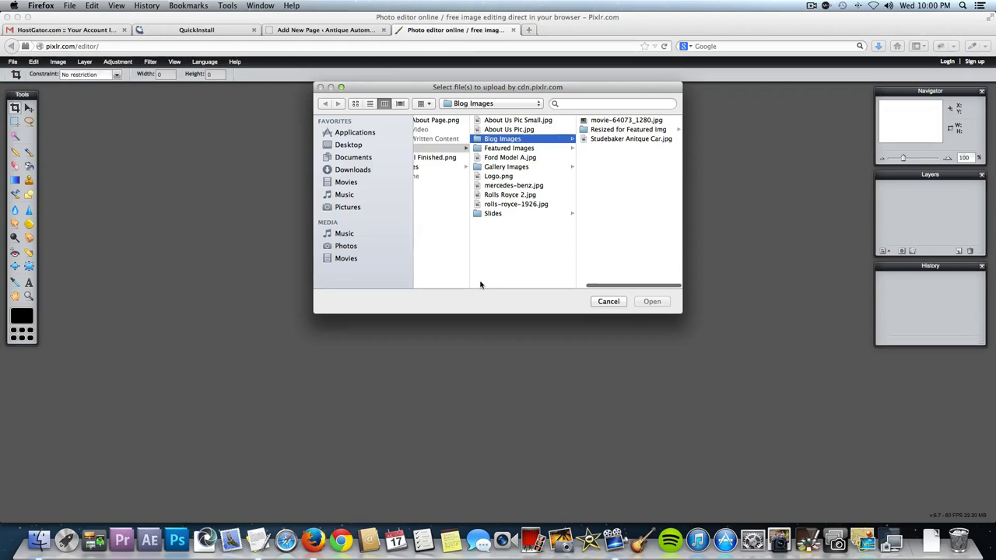
{"action": "scroll", "coordinate": [495, 227], "scroll_direction": "left", "scroll_amount": 2}
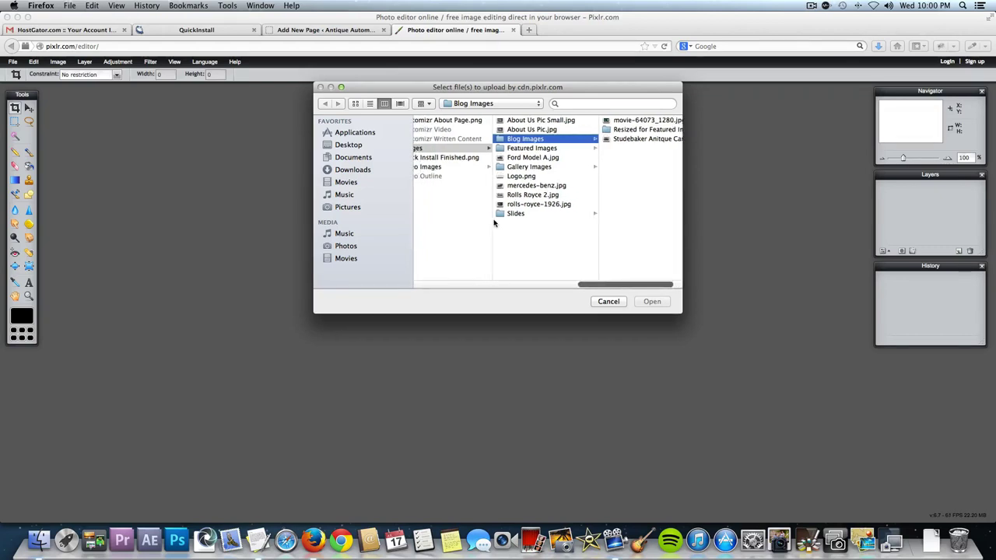
{"action": "left_click", "coordinate": [529, 177]}
{"action": "scroll", "coordinate": [498, 175], "scroll_direction": "left", "scroll_amount": 2}
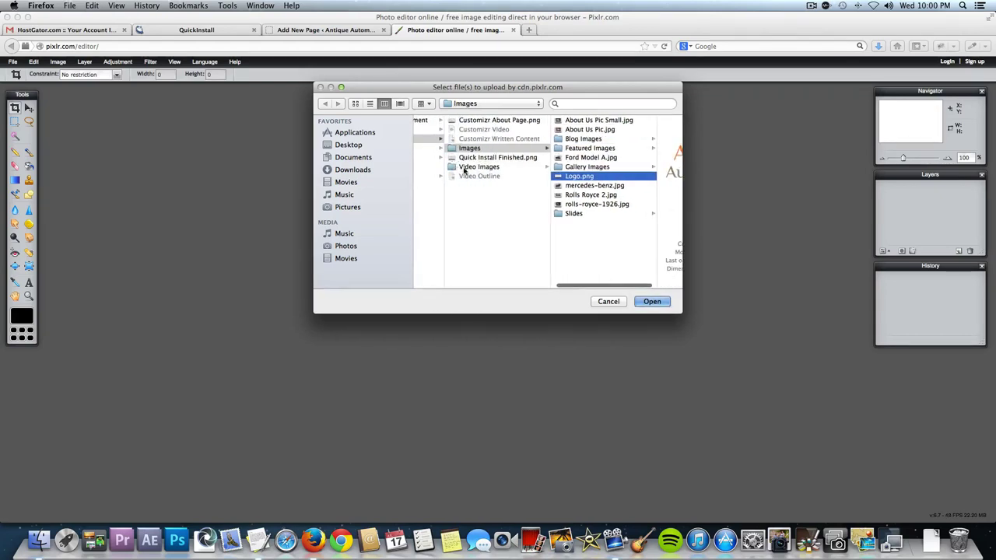
{"action": "left_click", "coordinate": [470, 168]}
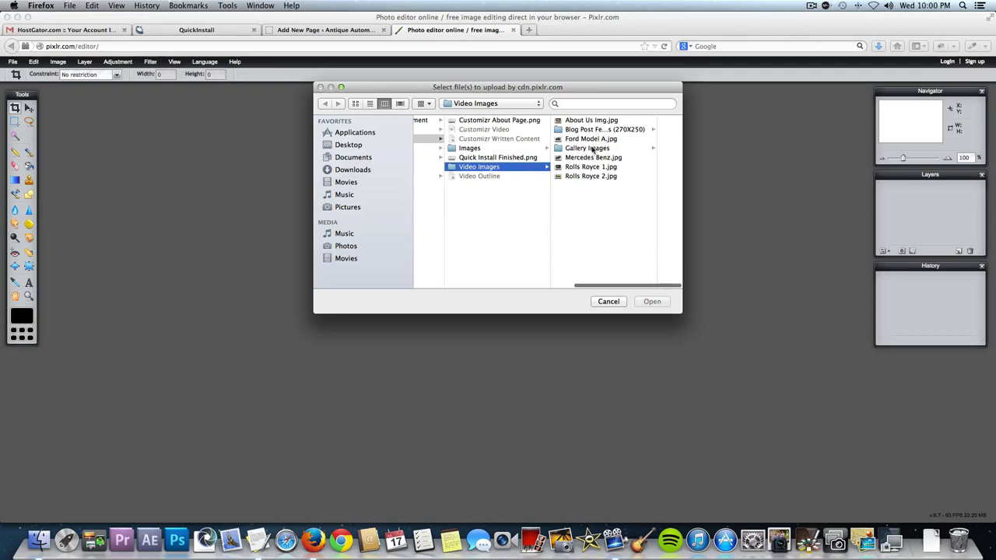
{"action": "left_click", "coordinate": [590, 122]}
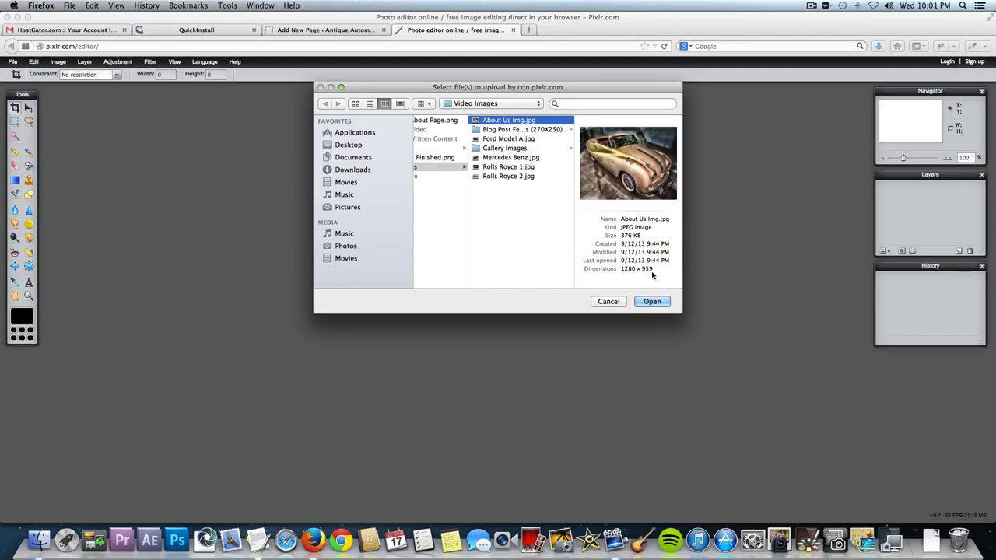
{"action": "left_click", "coordinate": [658, 301]}
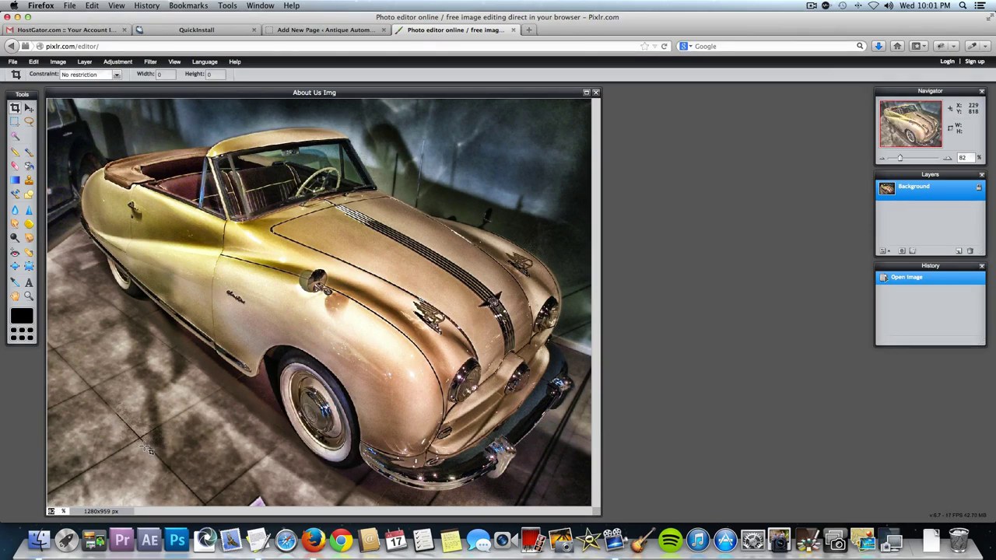
Enlarge the image window and set the zoom to 60%.
{"action": "key", "text": "ctrl+0"}
{"action": "left_click_drag", "start_coordinate": [596, 512], "coordinate": [628, 515]}
{"action": "left_click_drag", "start_coordinate": [769, 508], "coordinate": [803, 506]}
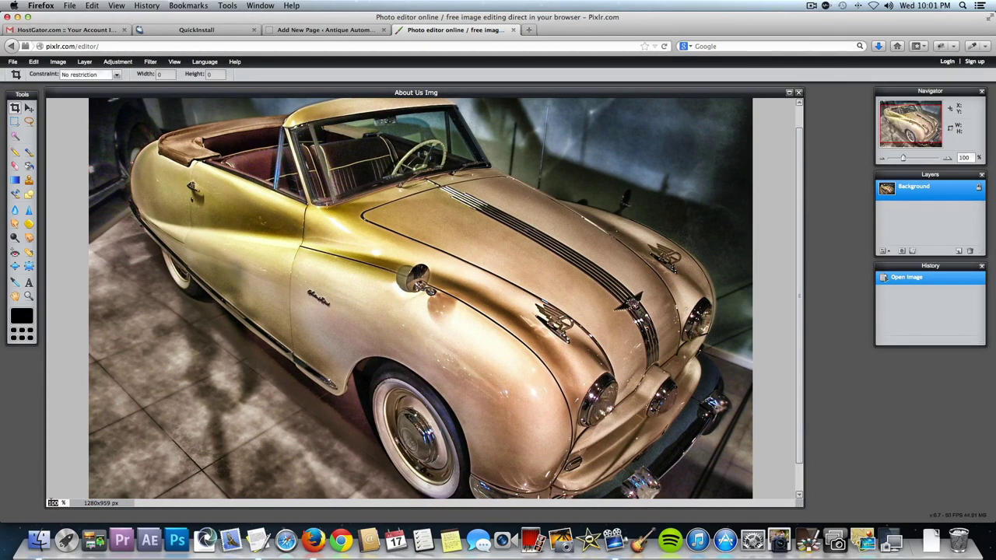
{"action": "type", "text": "60"}
{"action": "key", "text": "Return"}
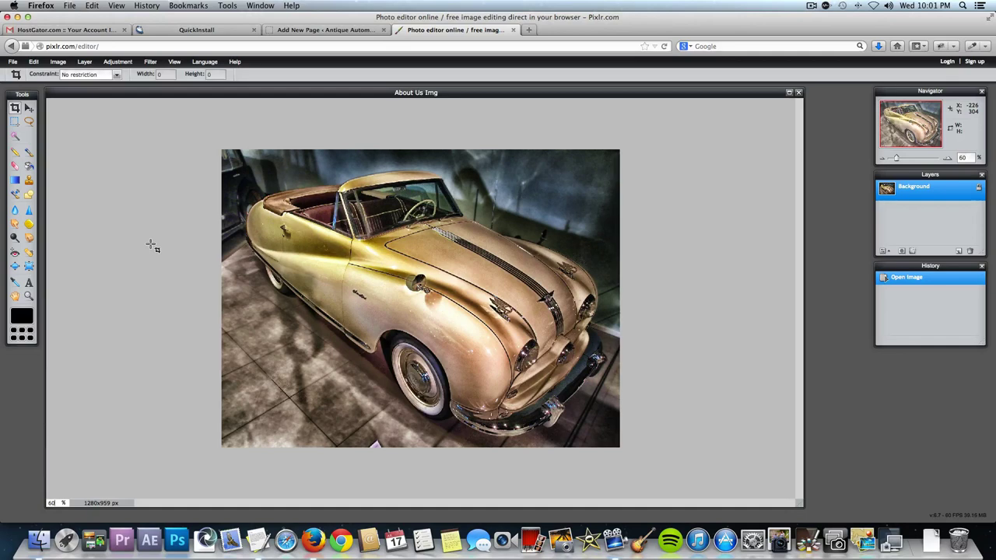
Resize the image to 300x225 with Constrain proportions and view it at actual size.
{"action": "left_click", "coordinate": [65, 67]}
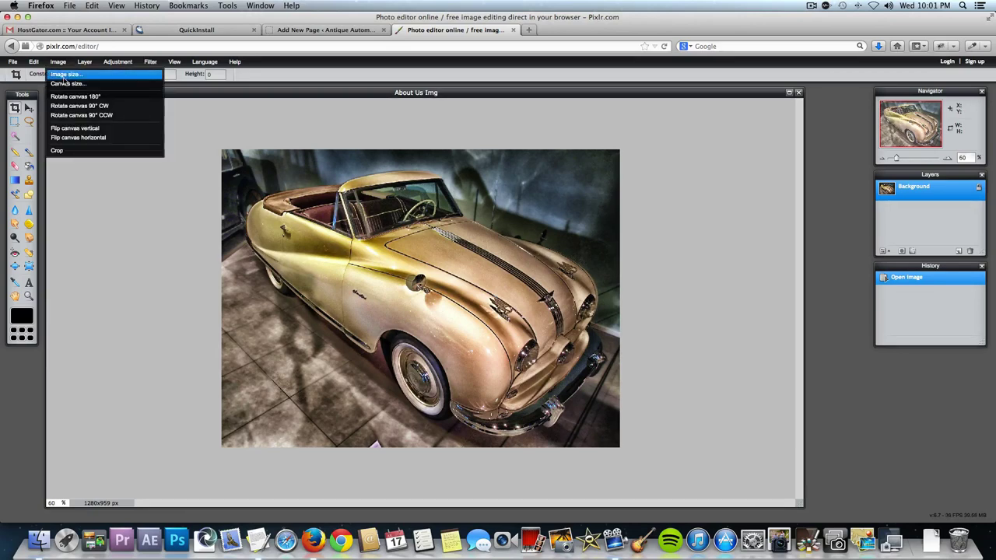
{"action": "left_click", "coordinate": [64, 75]}
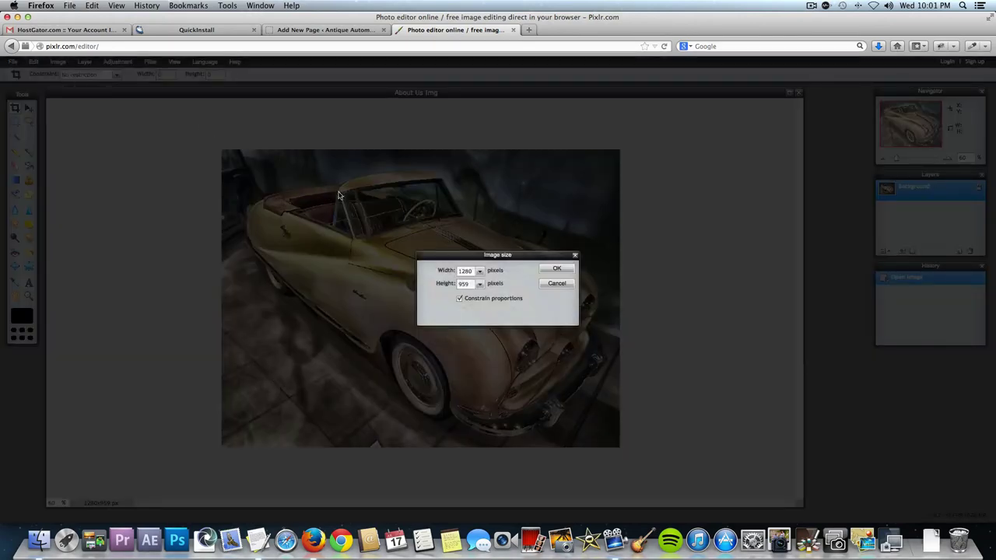
{"action": "double_click", "coordinate": [467, 271]}
{"action": "type", "text": "300"}
{"action": "left_click", "coordinate": [557, 269]}
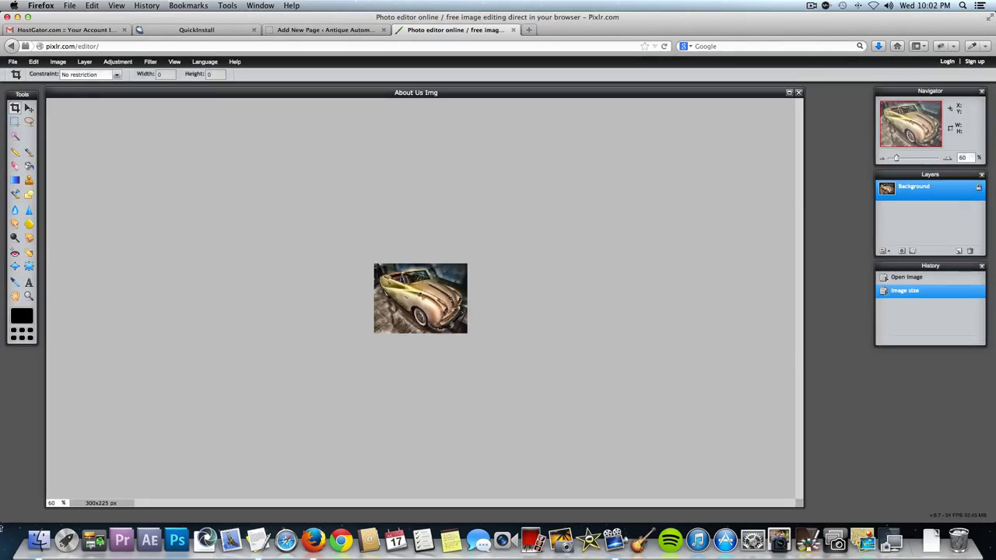
{"action": "key", "text": "ctrl+alt+0"}
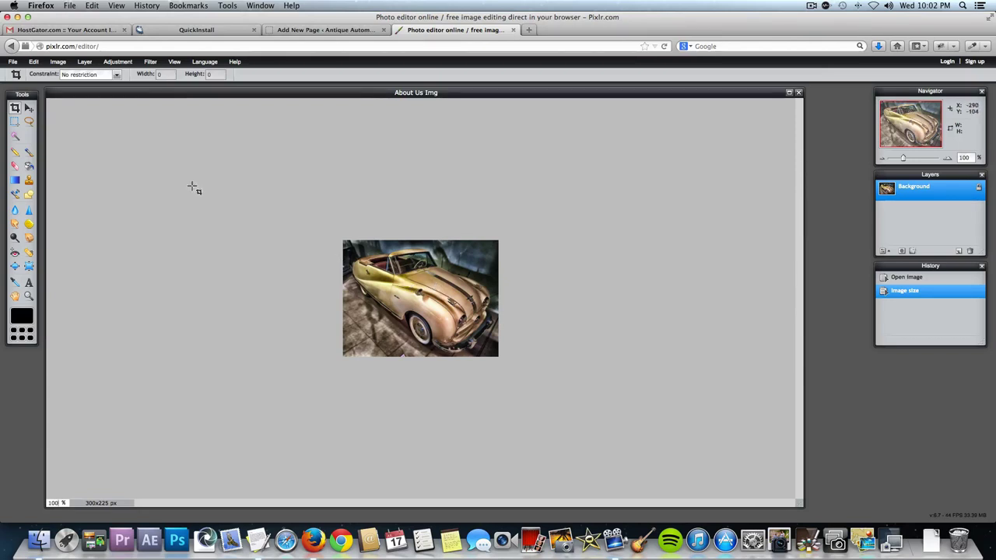
Save the resized photo as 'About Us Img Small.jpg' in the Video Images folder.
{"action": "left_click", "coordinate": [12, 62]}
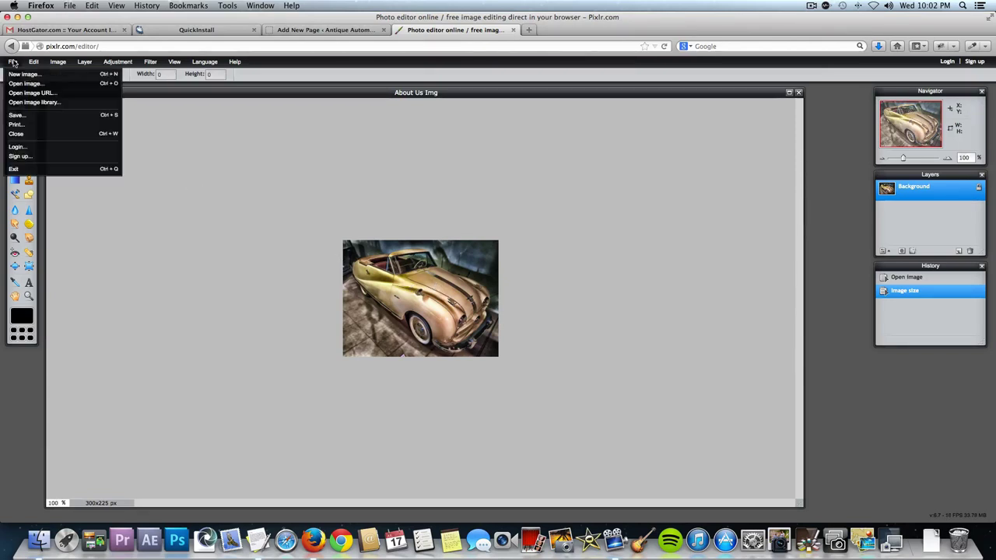
{"action": "left_click", "coordinate": [19, 115]}
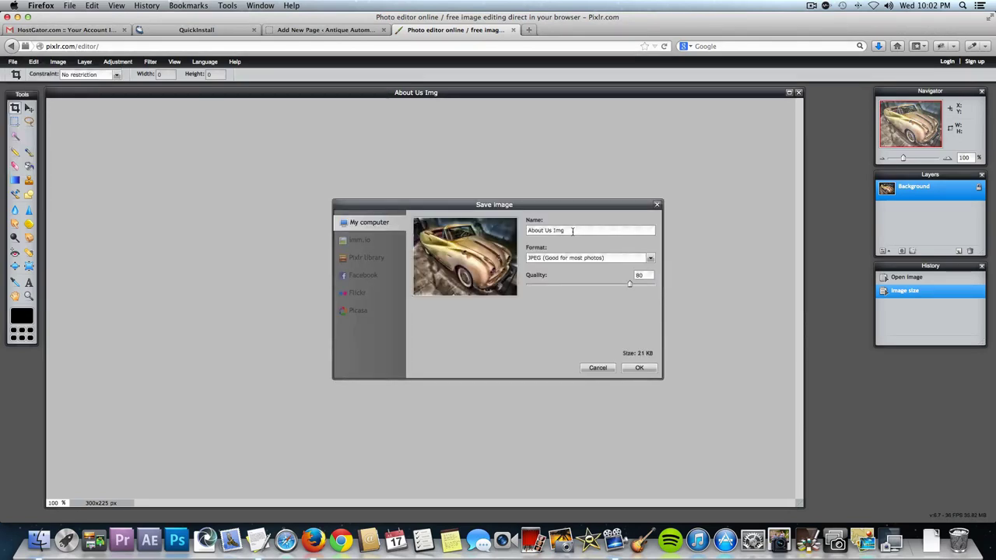
{"action": "type", "text": "Small"}
{"action": "left_click", "coordinate": [649, 371]}
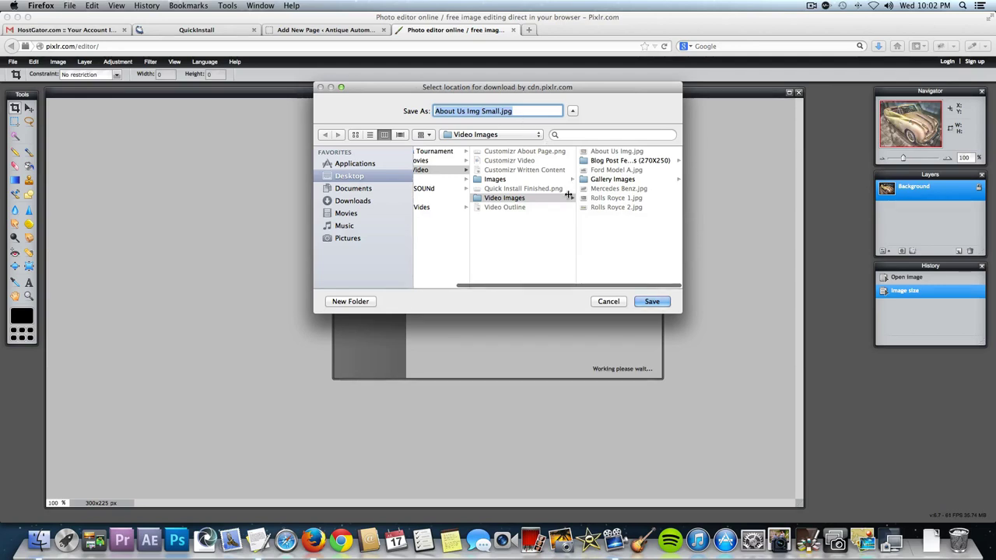
{"action": "left_click", "coordinate": [651, 301]}
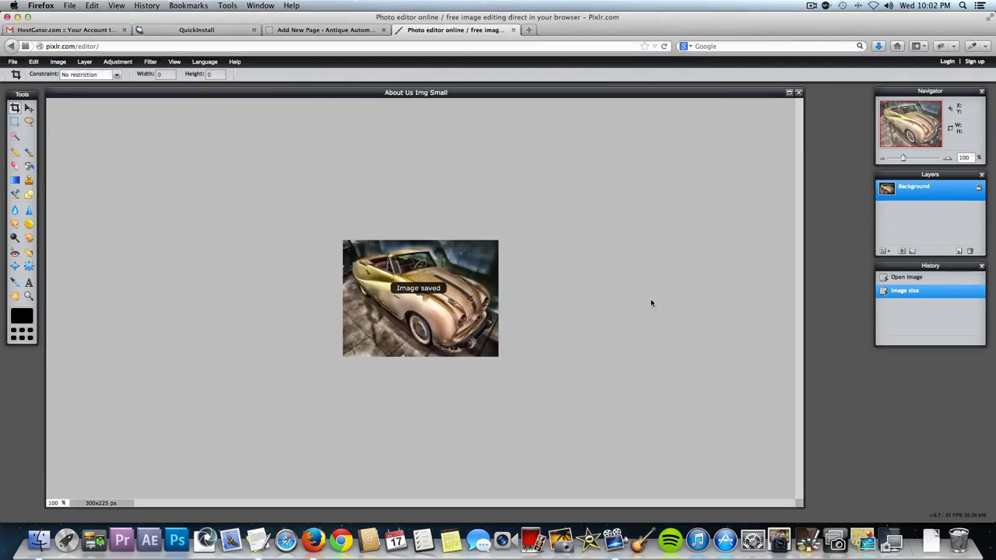
Upload About Us Img Small.jpg from Customizr Video > Video Images via Add Media on the page.
{"action": "left_click", "coordinate": [304, 31]}
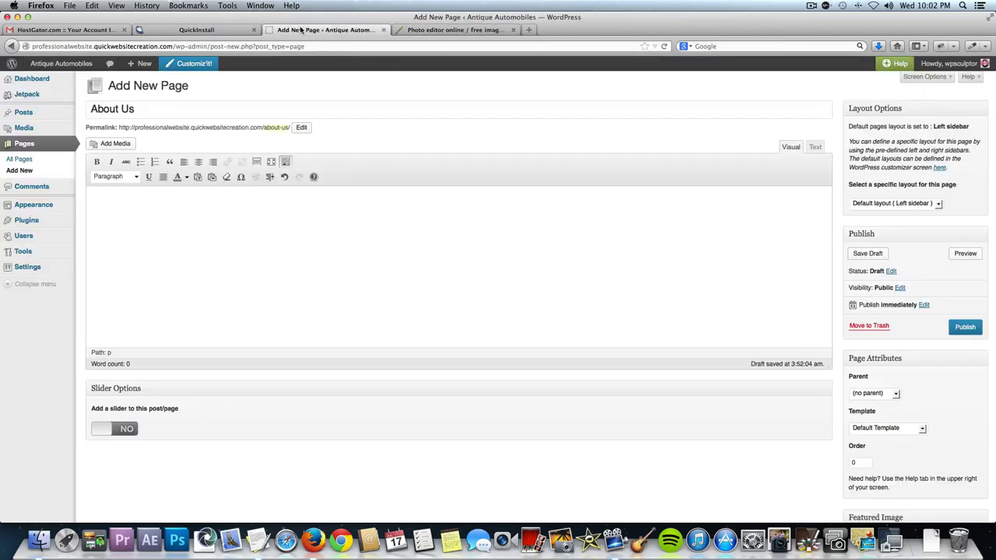
{"action": "left_click", "coordinate": [126, 146]}
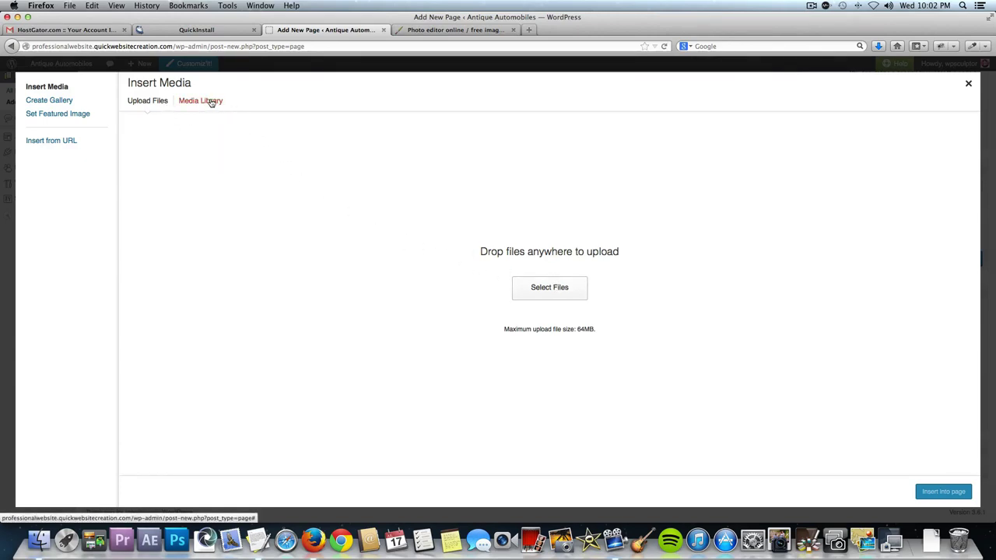
{"action": "left_click", "coordinate": [556, 287]}
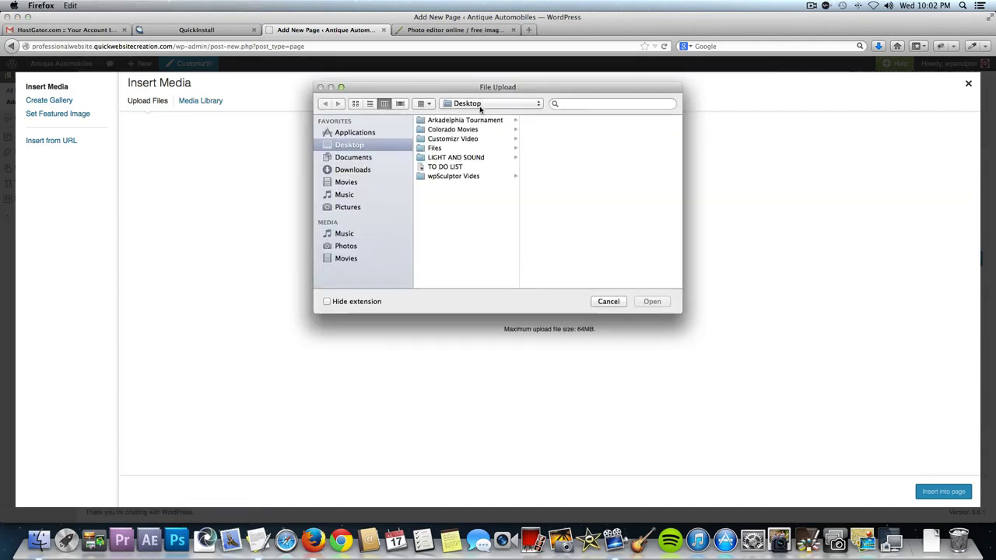
{"action": "left_click", "coordinate": [471, 139]}
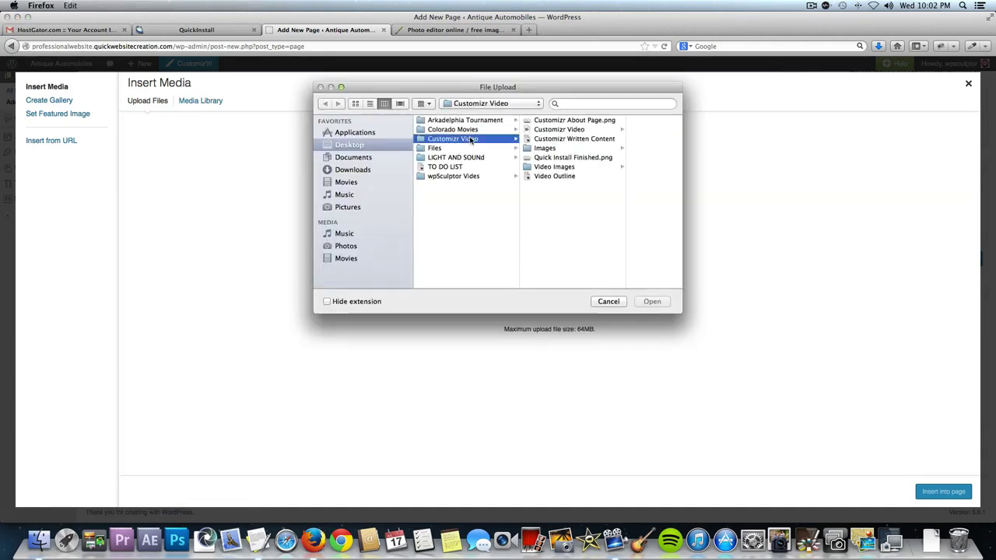
{"action": "left_click", "coordinate": [570, 170]}
{"action": "left_click", "coordinate": [624, 121]}
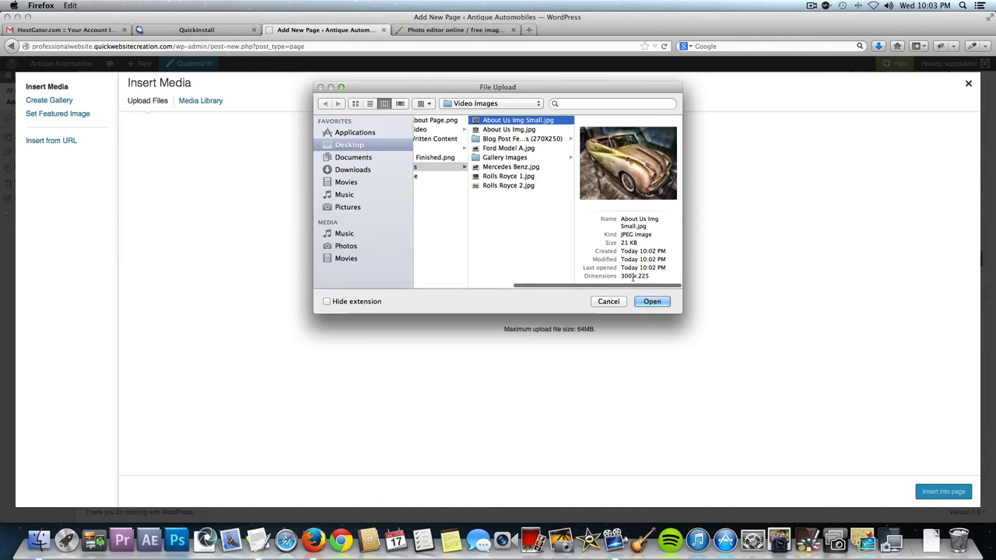
{"action": "left_click", "coordinate": [654, 302]}
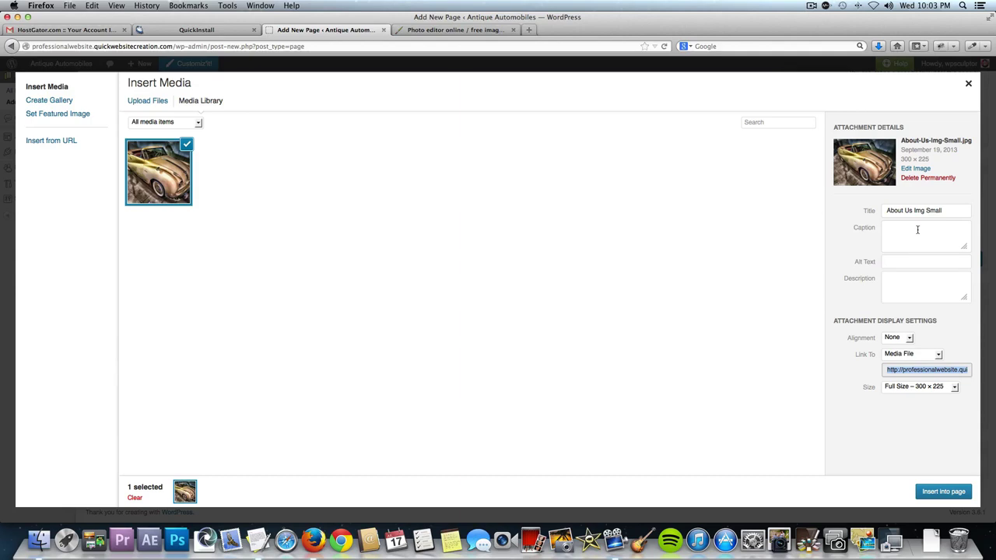
Look over the caption, alt text and description fields, and set Alignment to Left.
{"action": "left_click", "coordinate": [917, 230]}
{"action": "left_click", "coordinate": [906, 261]}
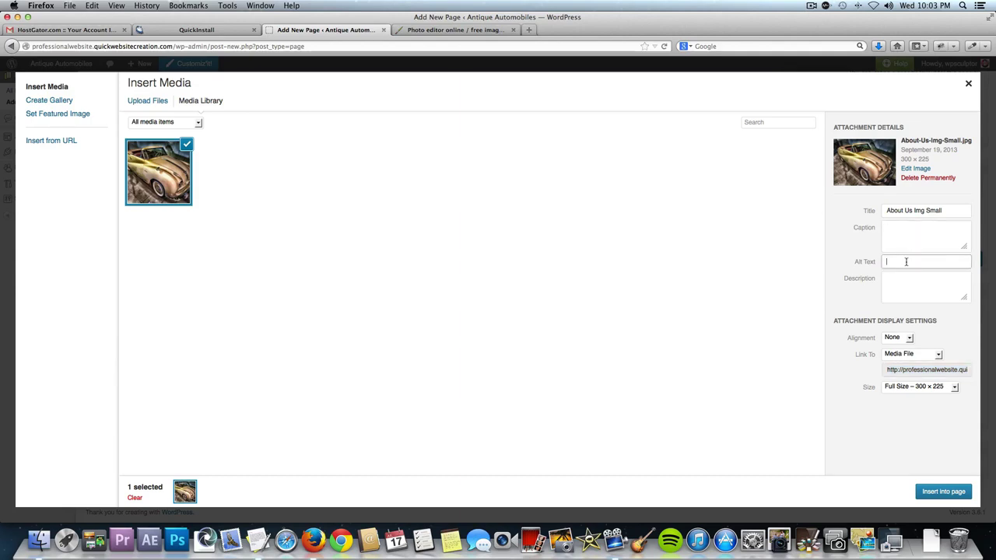
{"action": "left_click", "coordinate": [904, 287]}
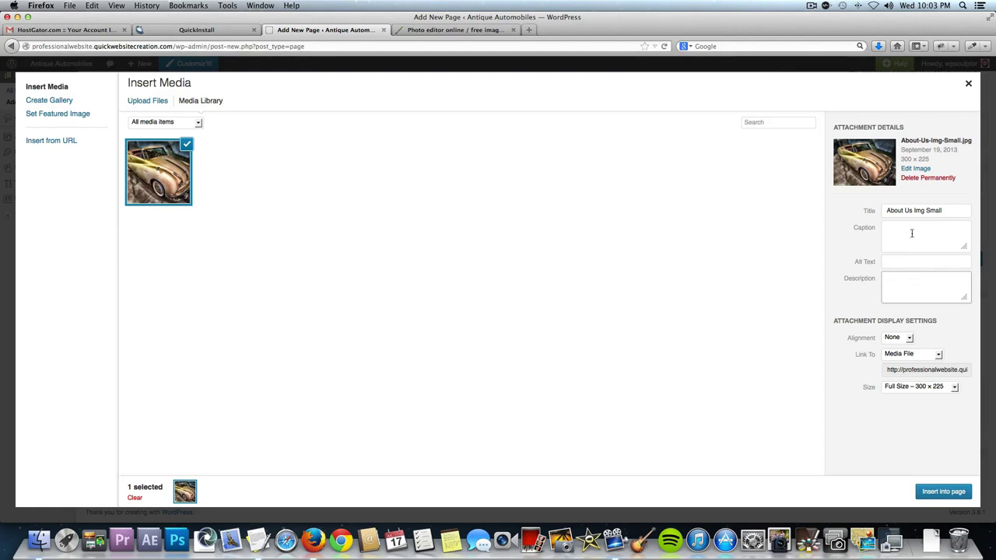
{"action": "left_click", "coordinate": [904, 231]}
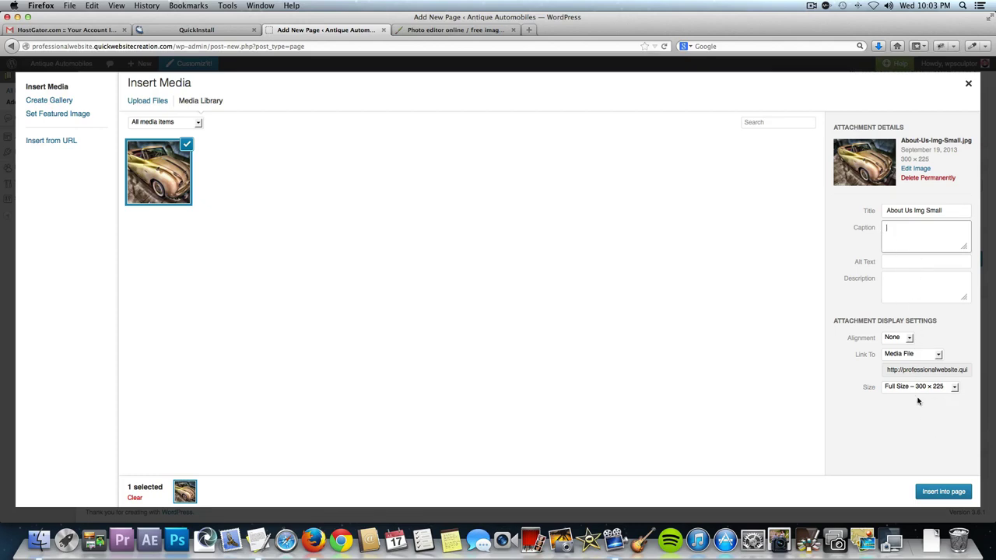
{"action": "left_click", "coordinate": [895, 338]}
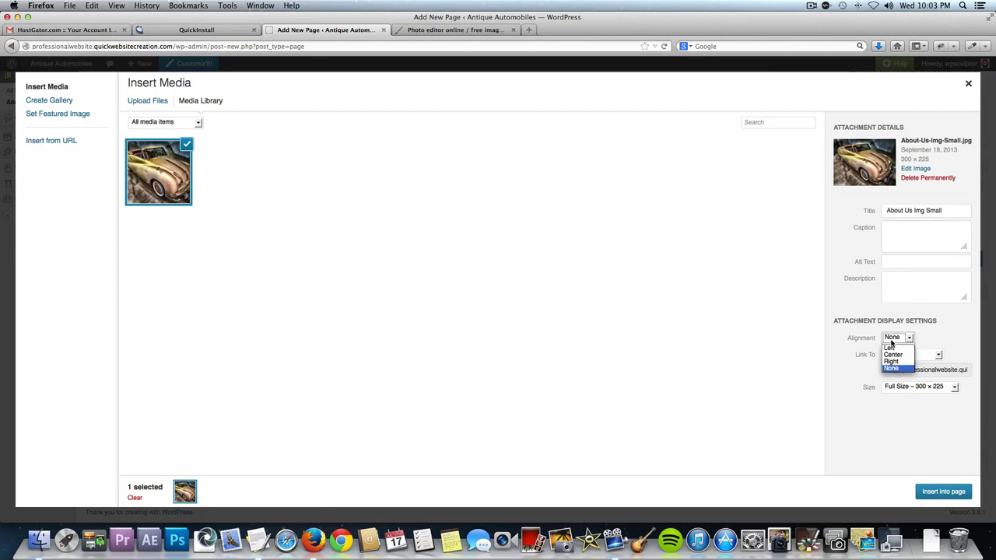
{"action": "left_click", "coordinate": [891, 347]}
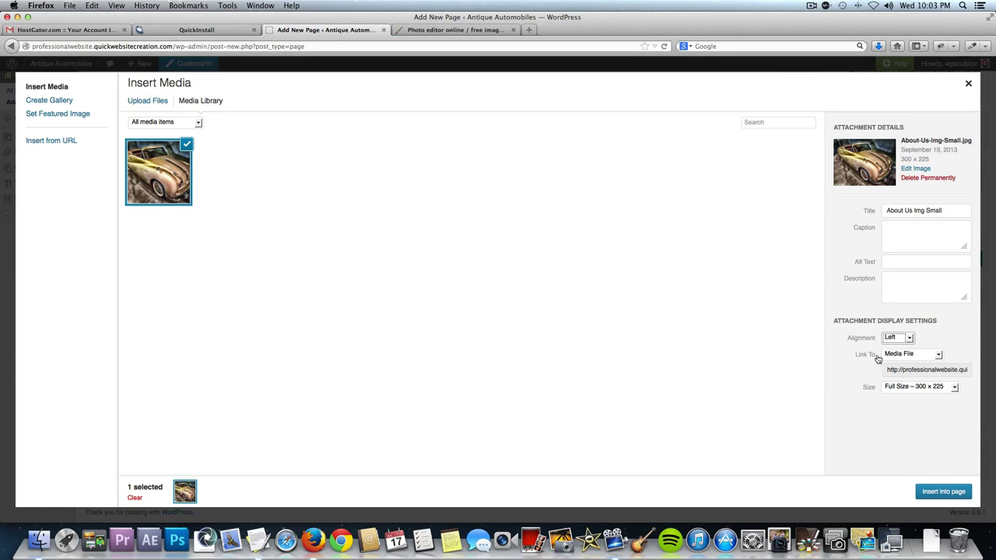
Set Link To to None and insert the 300x225 image into the About Us page.
{"action": "left_click", "coordinate": [914, 355]}
{"action": "left_click", "coordinate": [914, 356]}
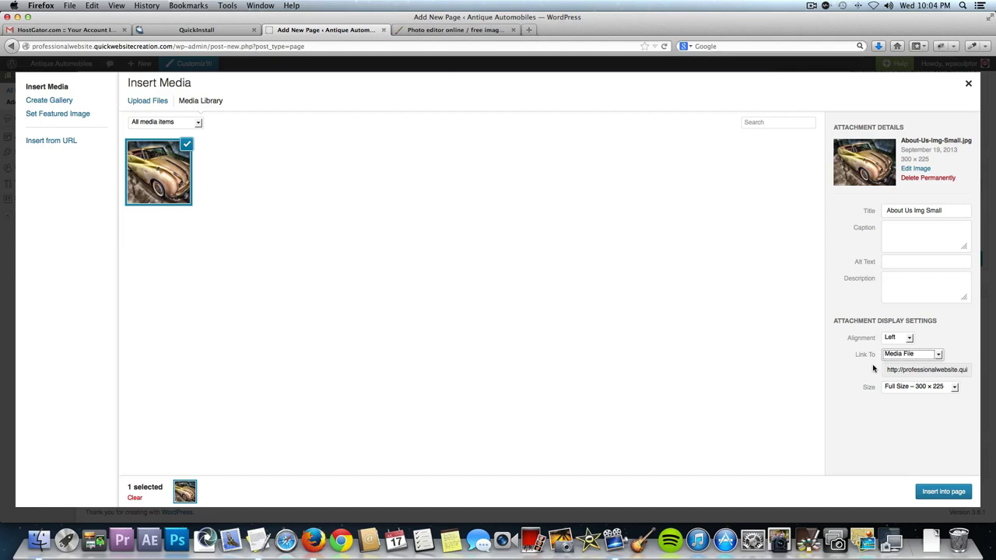
{"action": "left_click", "coordinate": [904, 356]}
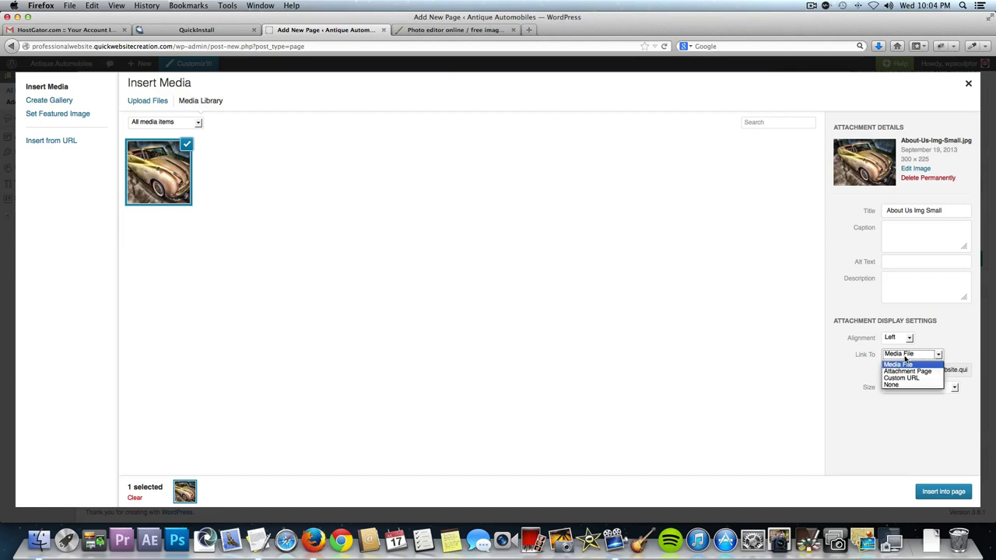
{"action": "left_click", "coordinate": [904, 379]}
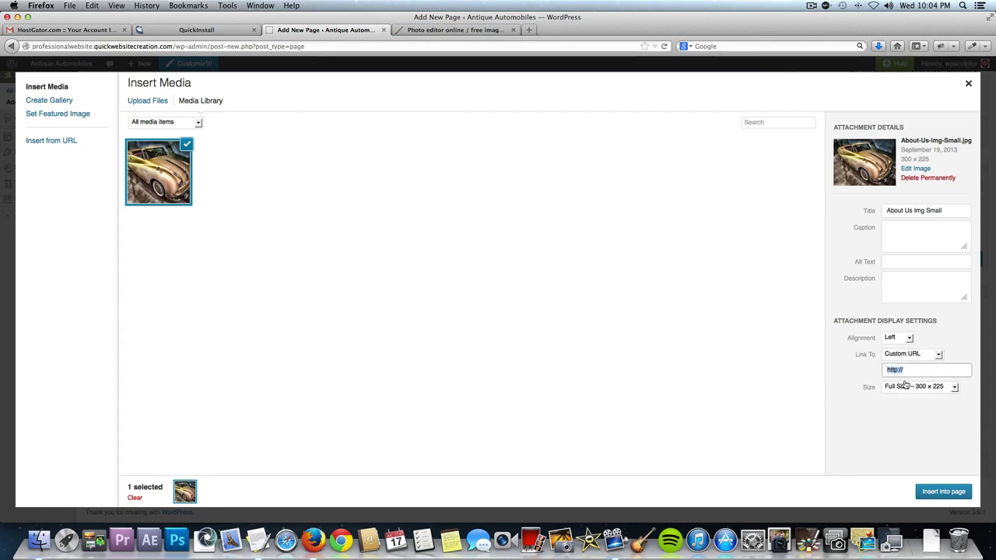
{"action": "left_click", "coordinate": [911, 370]}
{"action": "left_click", "coordinate": [910, 354]}
{"action": "left_click", "coordinate": [911, 371]}
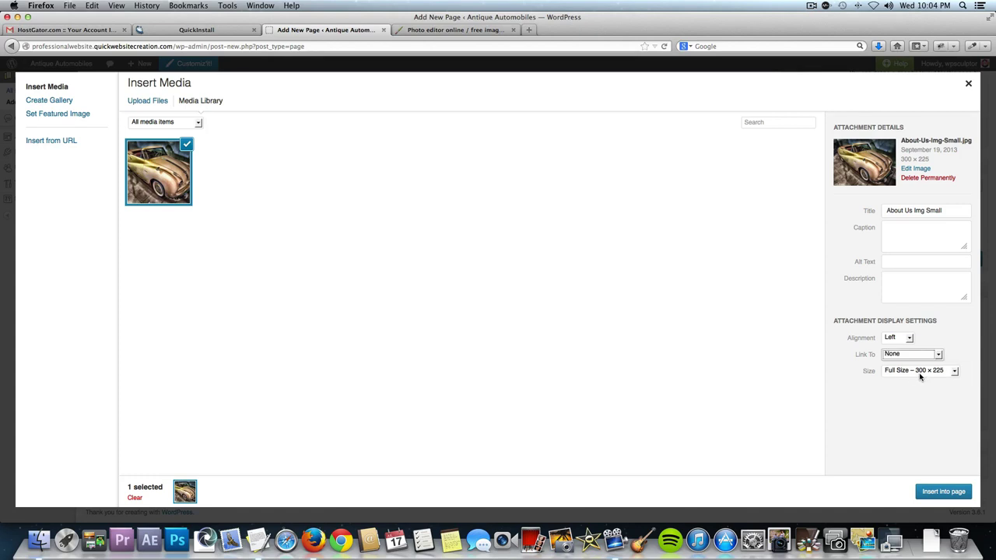
{"action": "left_click", "coordinate": [935, 493]}
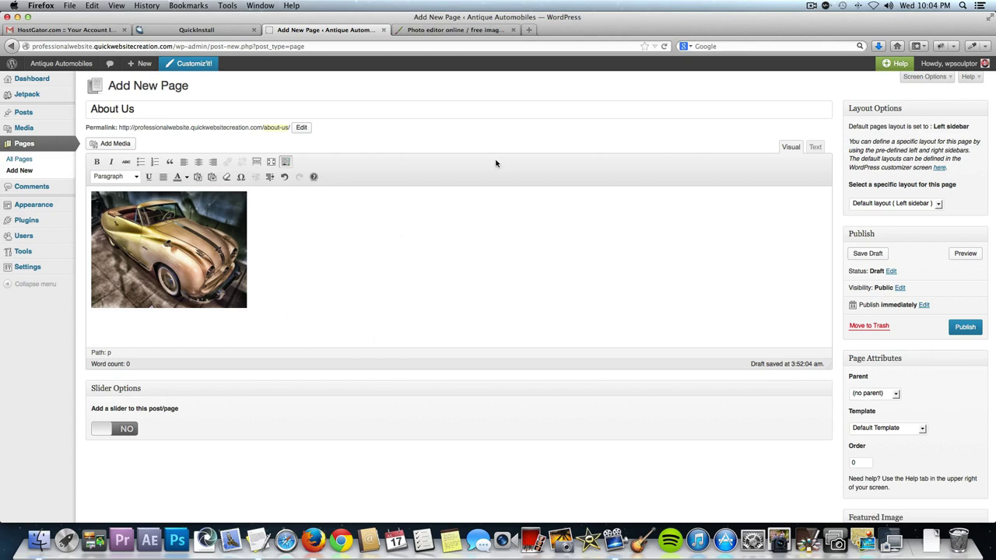
Copy the About Us paragraph and the Good luck! line from the TextEdit notes.
{"action": "key", "text": "ctrl+Up"}
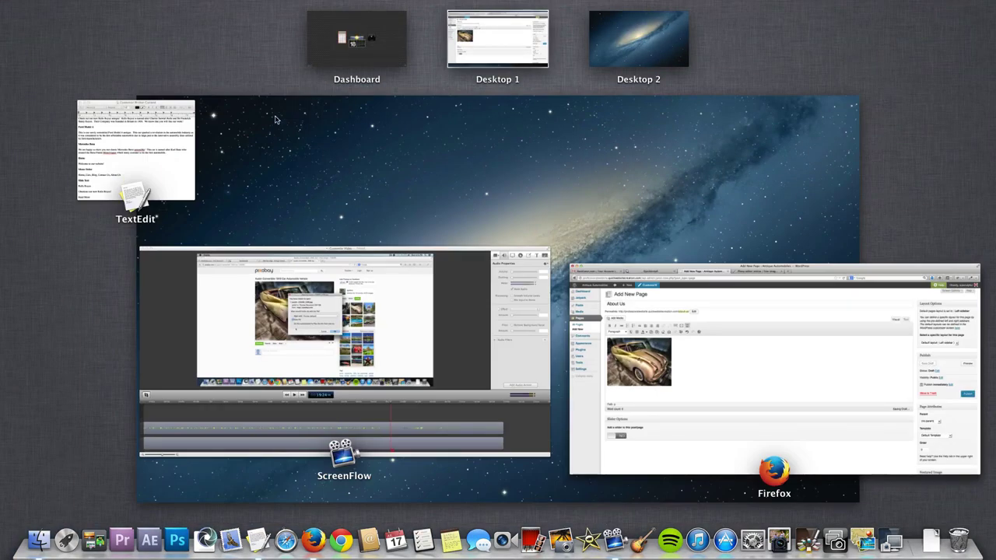
{"action": "left_click", "coordinate": [115, 173]}
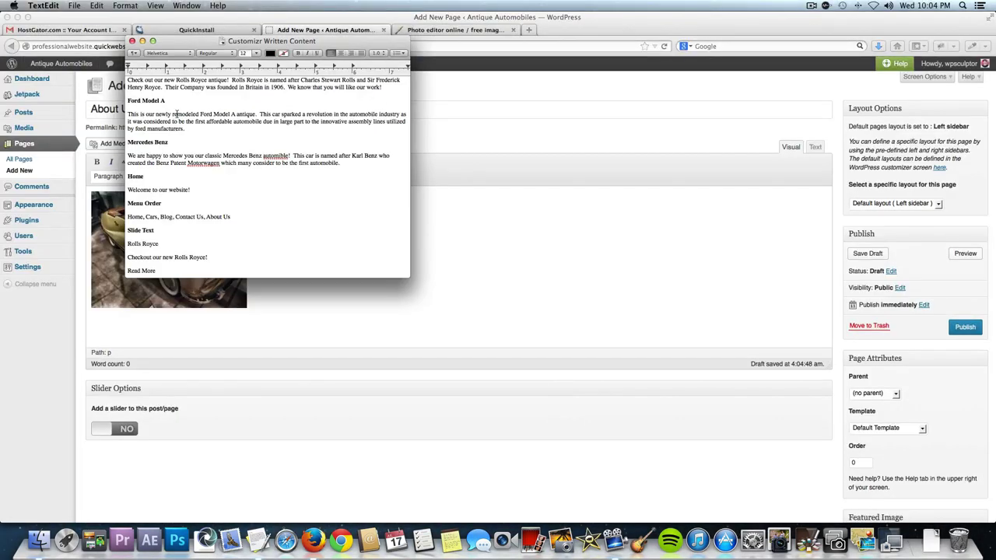
{"action": "scroll", "coordinate": [175, 113], "scroll_direction": "up", "scroll_amount": 5}
{"action": "left_click_drag", "start_coordinate": [185, 130], "coordinate": [128, 94]}
{"action": "key", "text": "super+c"}
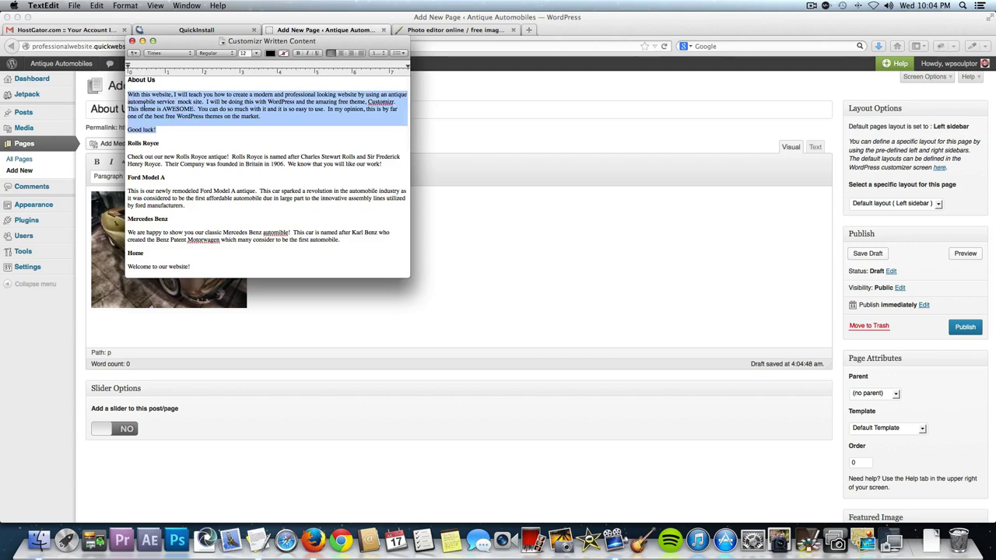
Paste the text beside the car image and move Good luck! onto its own line.
{"action": "key", "text": "super+Tab"}
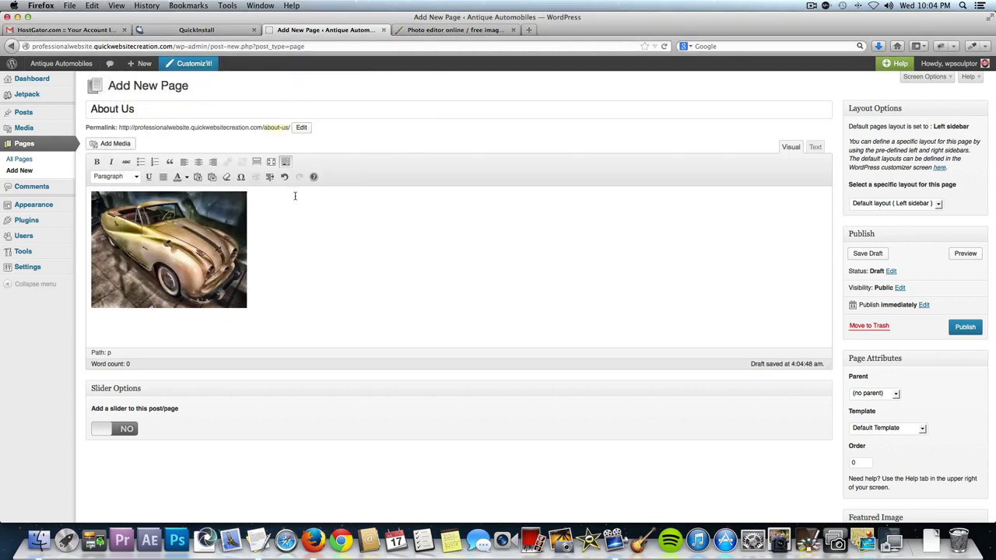
{"action": "key", "text": "super+v"}
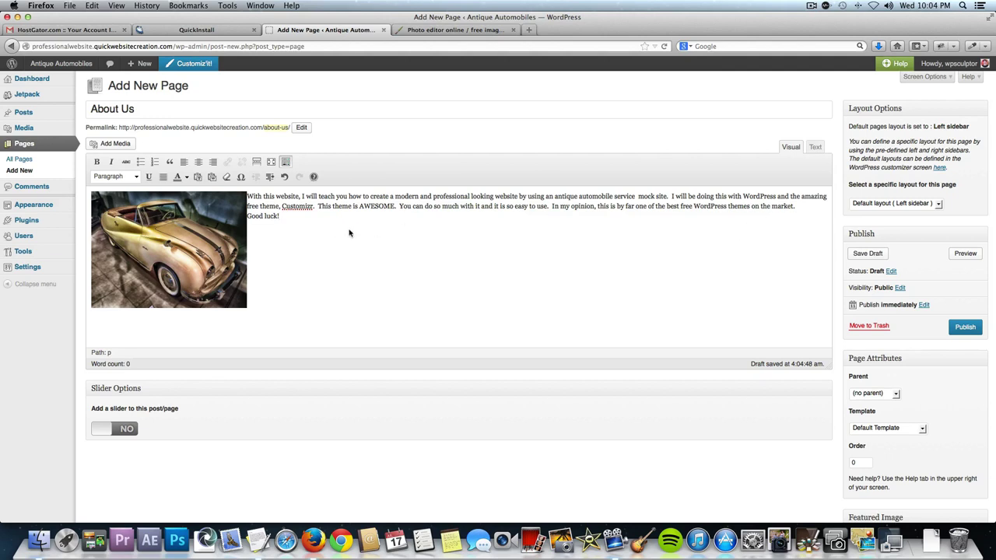
{"action": "left_click", "coordinate": [805, 208]}
{"action": "key", "text": "Return"}
{"action": "left_click_drag", "start_coordinate": [281, 232], "coordinate": [247, 232]}
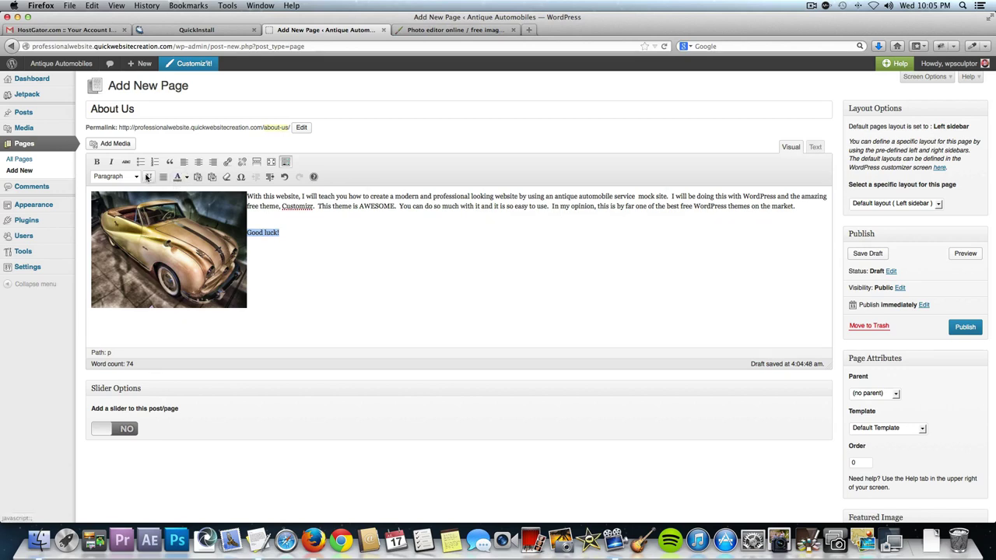
Bold the Good luck! line; check the link dialog but cancel without adding a link.
{"action": "left_click", "coordinate": [96, 163]}
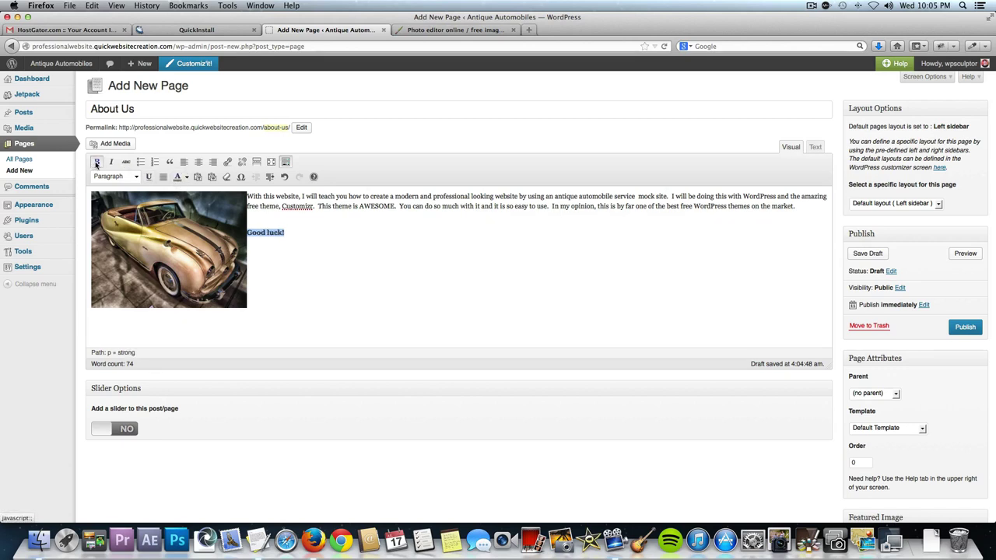
{"action": "left_click", "coordinate": [285, 249]}
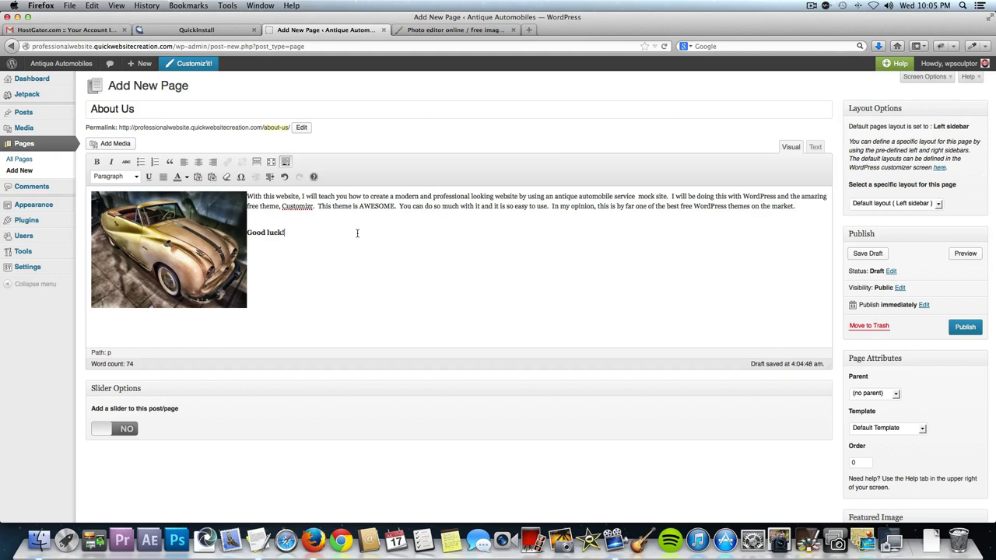
{"action": "left_click_drag", "start_coordinate": [334, 233], "coordinate": [247, 233]}
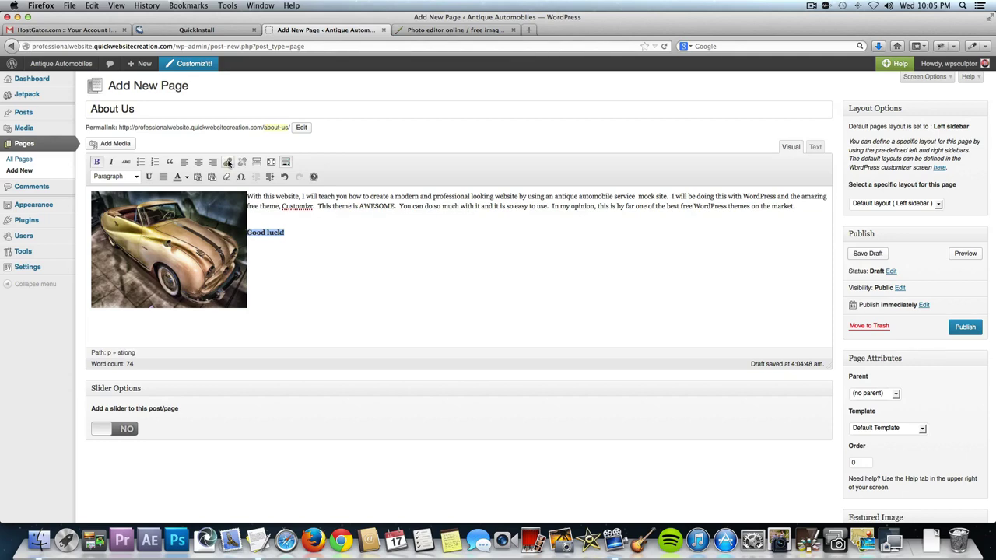
{"action": "left_click", "coordinate": [227, 161]}
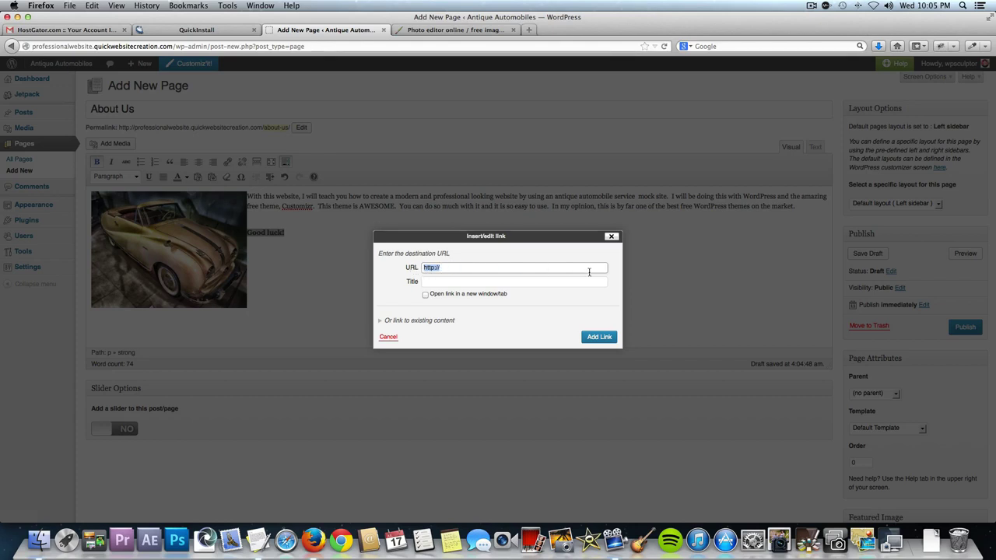
{"action": "left_click", "coordinate": [398, 320]}
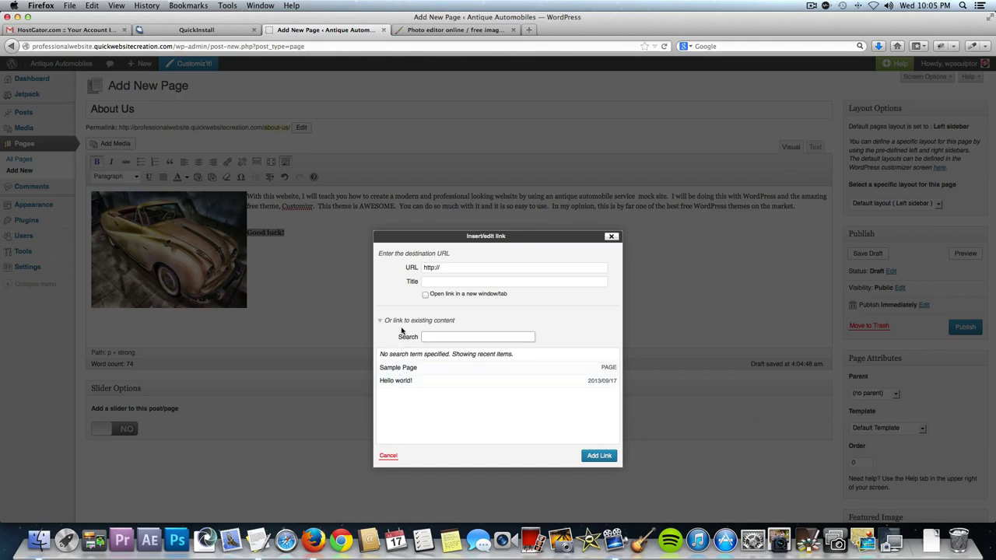
{"action": "left_click", "coordinate": [409, 320]}
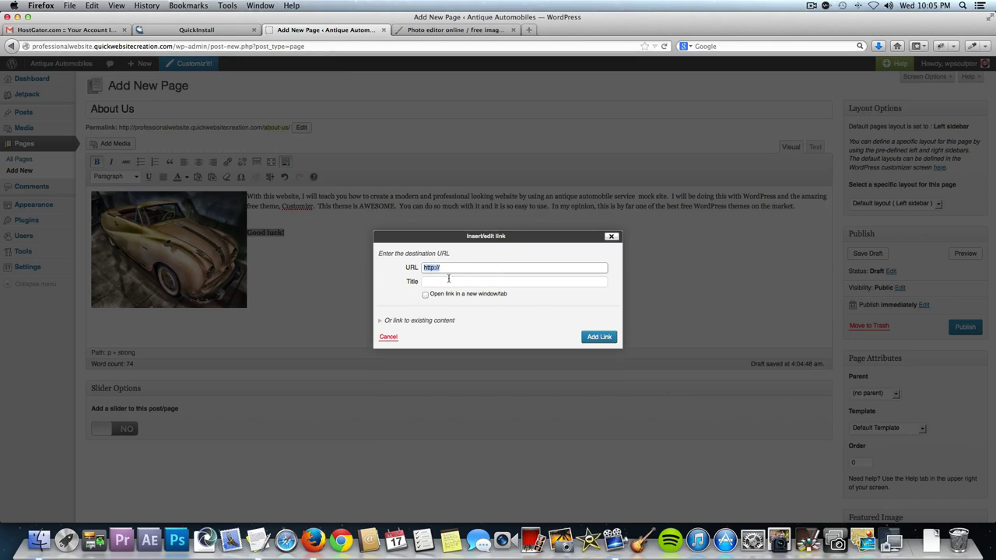
{"action": "left_click", "coordinate": [388, 338]}
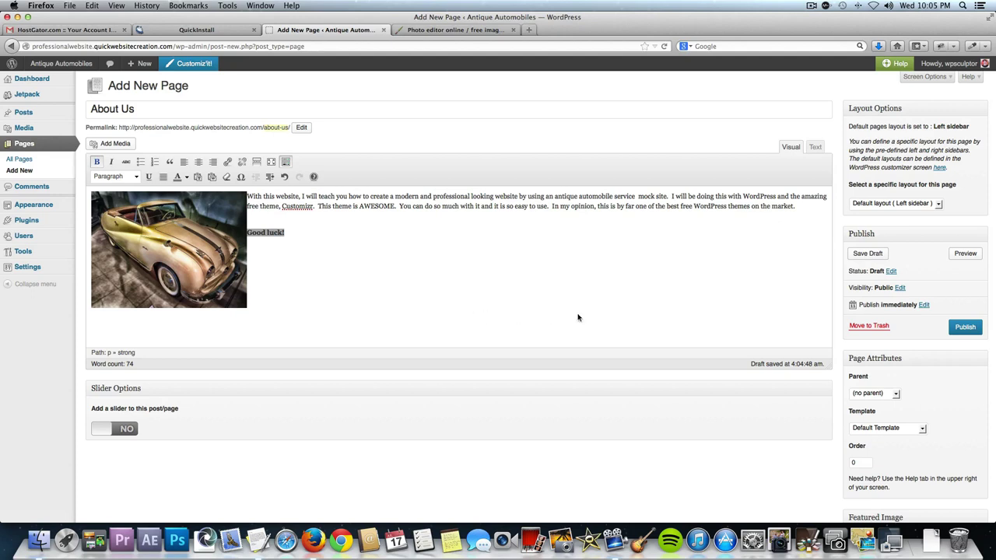
Publish the About Us page, view it on the live site, then reopen its editor.
{"action": "left_click", "coordinate": [973, 333]}
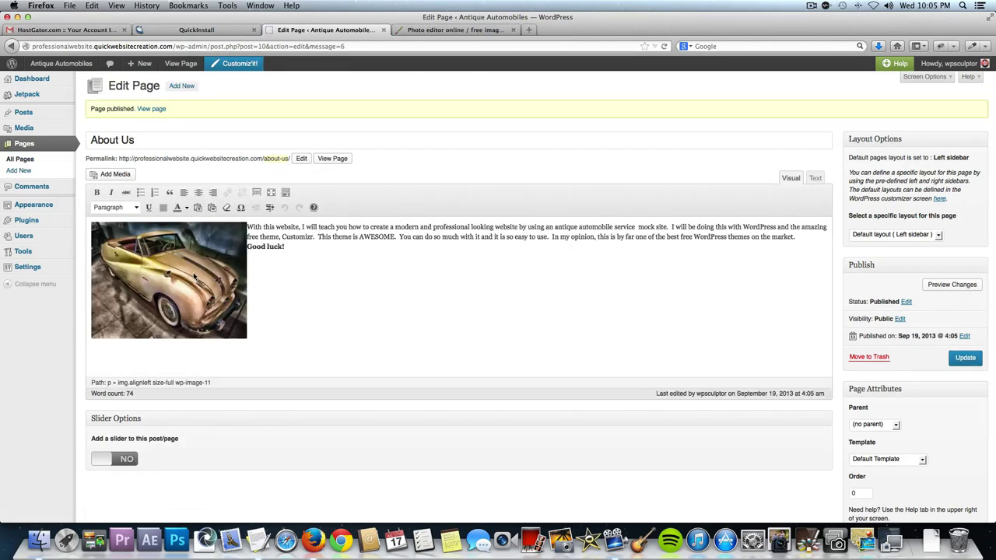
{"action": "left_click", "coordinate": [334, 160]}
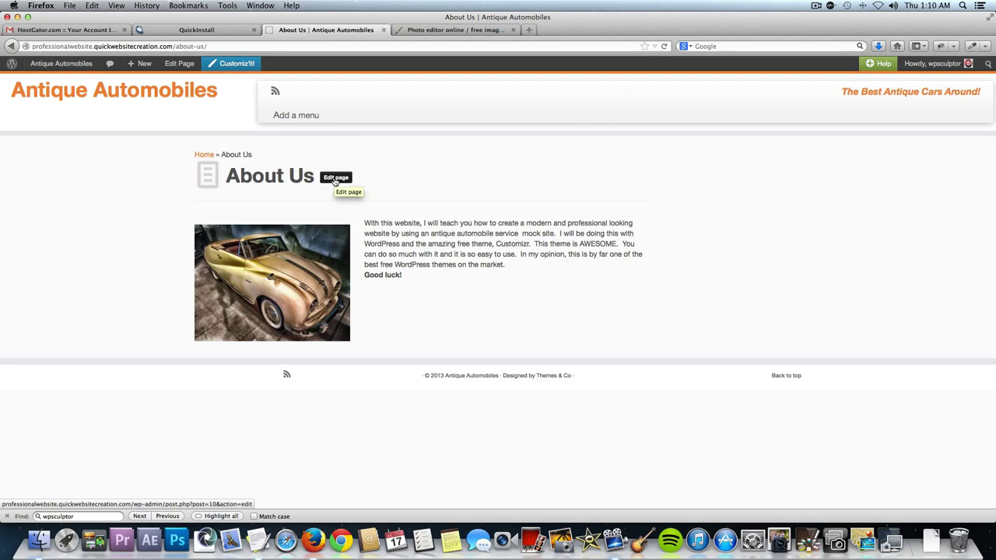
{"action": "left_click", "coordinate": [336, 179]}
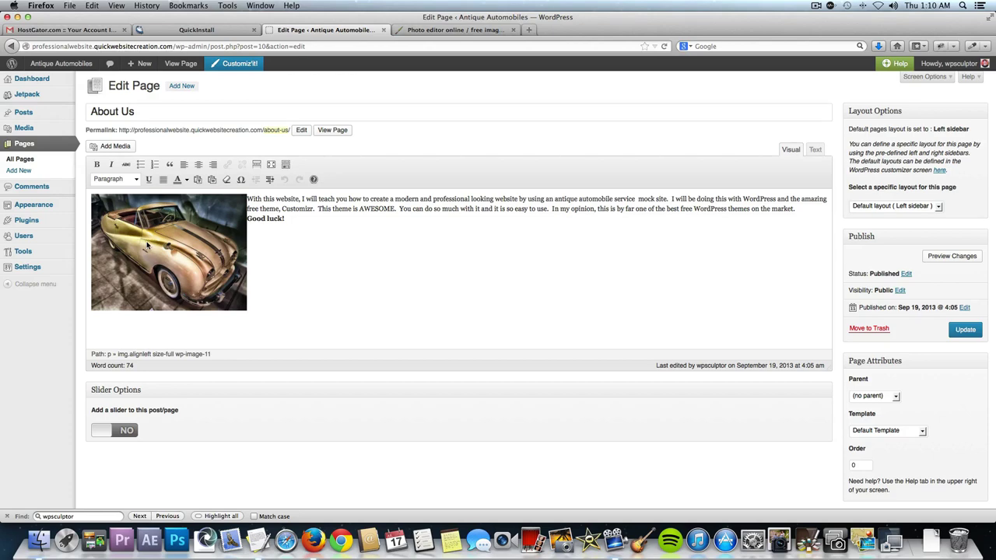
Check the car image settings without changes, then start a new page via Pages > Add New.
{"action": "left_click", "coordinate": [148, 245]}
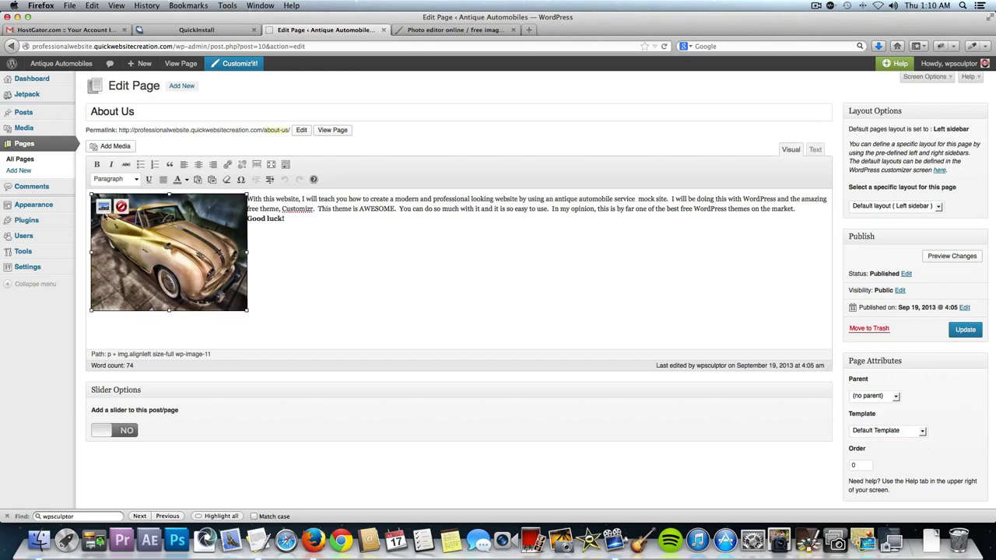
{"action": "left_click", "coordinate": [103, 207]}
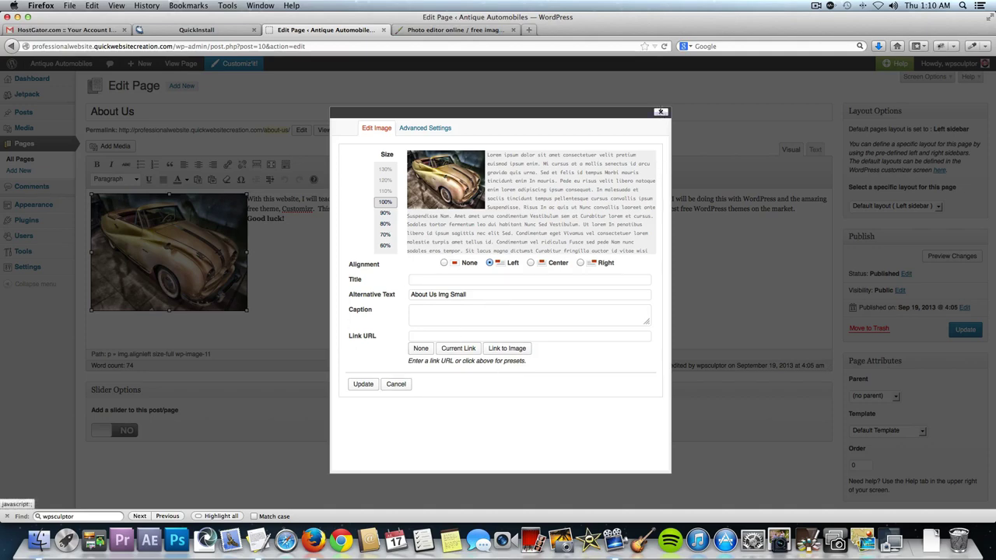
{"action": "left_click", "coordinate": [661, 112]}
{"action": "left_click", "coordinate": [182, 216]}
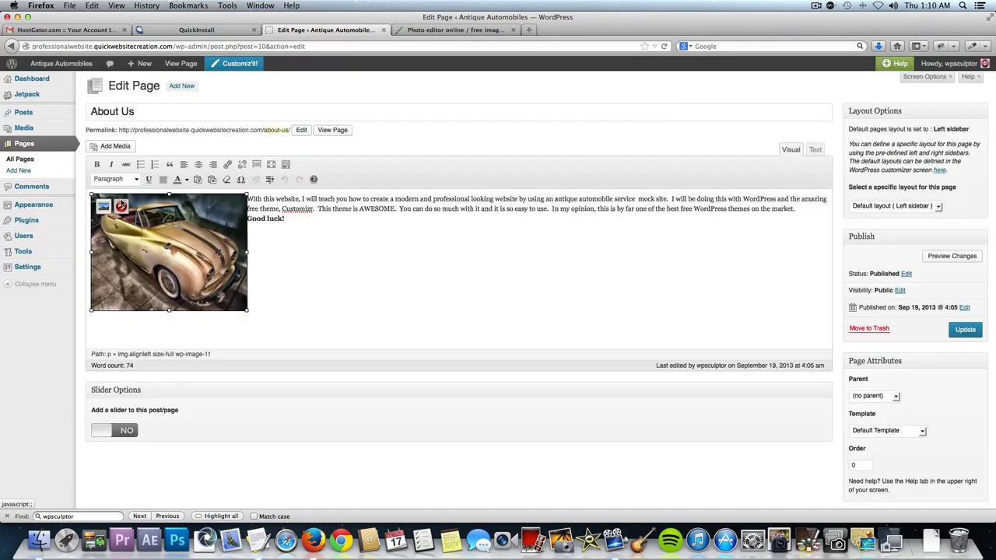
{"action": "left_click", "coordinate": [318, 322]}
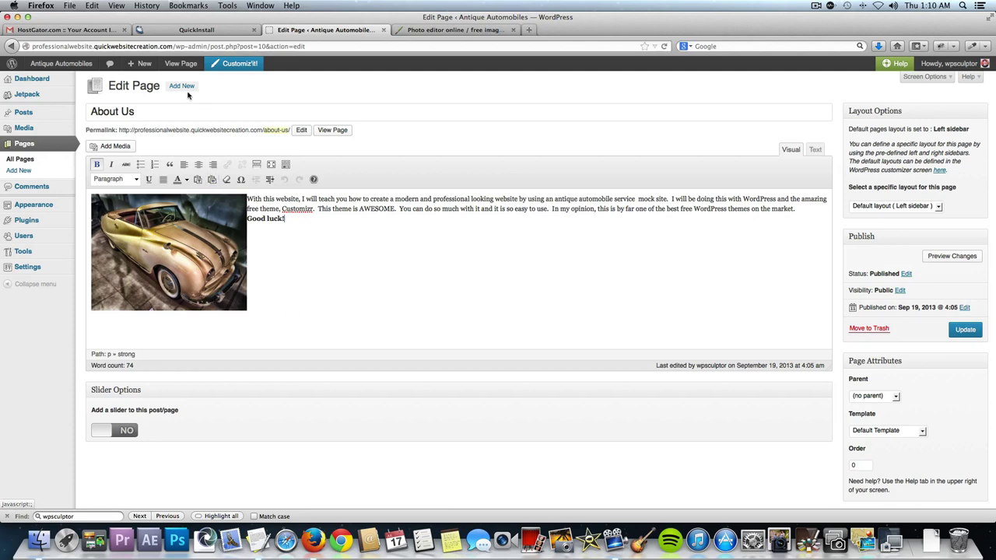
{"action": "left_click", "coordinate": [19, 173]}
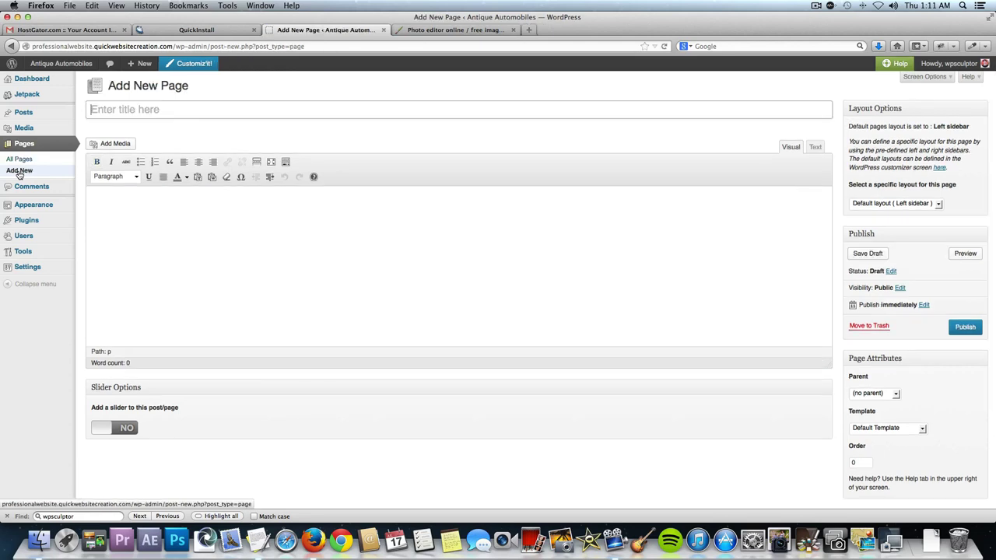
Title the page 'Rolls Royce' and paste the Rolls Royce paragraph from TextEdit into its body.
{"action": "type", "text": "Rolls Royce"}
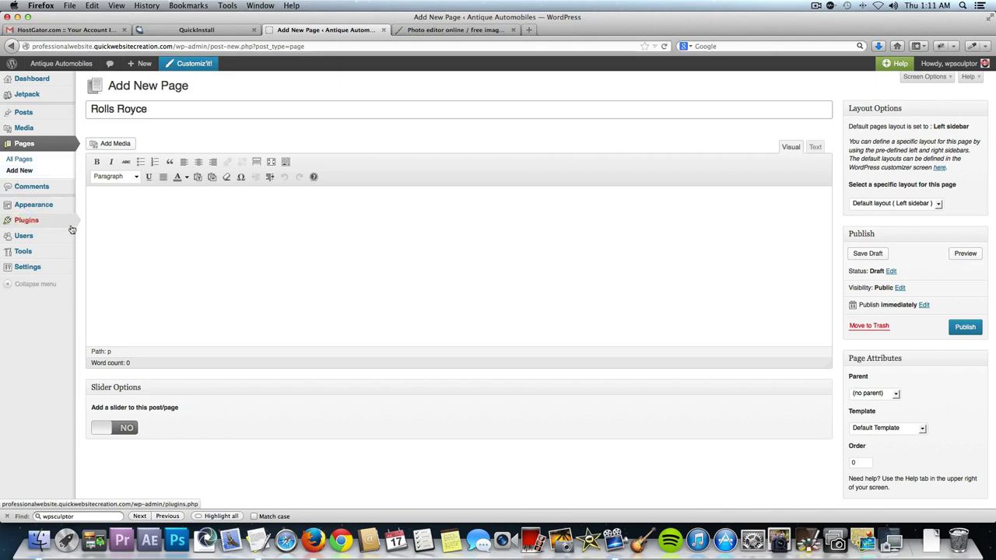
{"action": "left_click", "coordinate": [135, 223]}
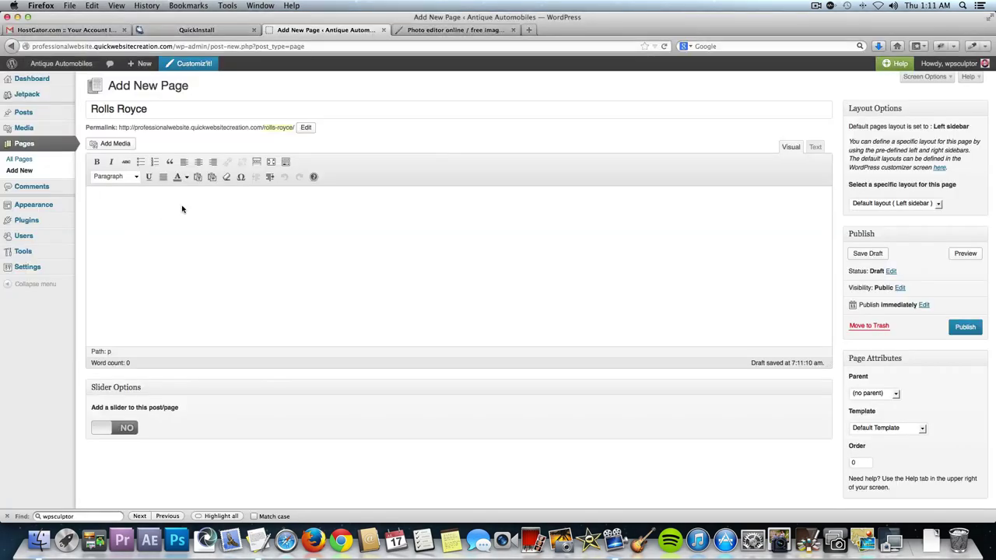
{"action": "key", "text": "super+Tab"}
{"action": "key", "text": "super+Tab"}
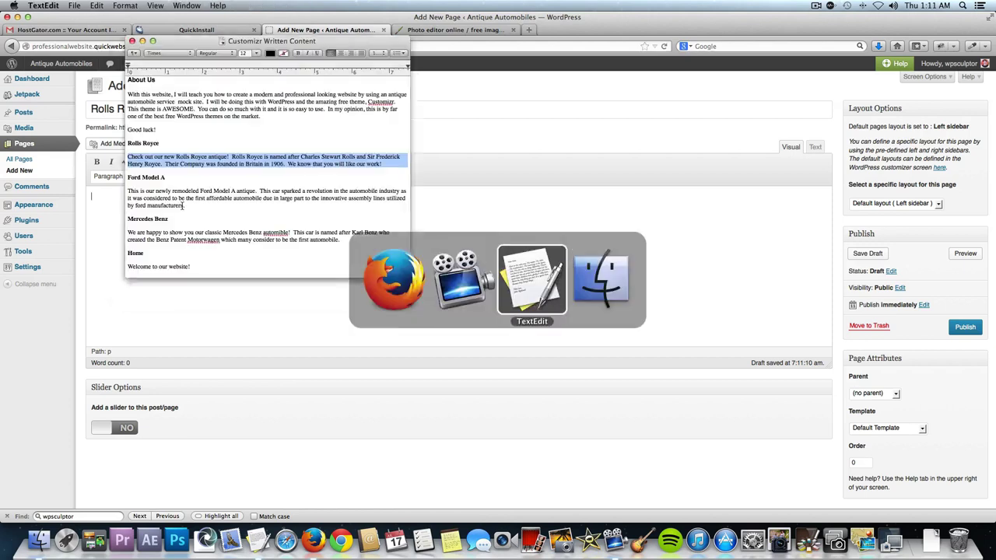
{"action": "left_click_drag", "start_coordinate": [186, 207], "coordinate": [160, 204]}
{"action": "triple_click", "coordinate": [366, 158]}
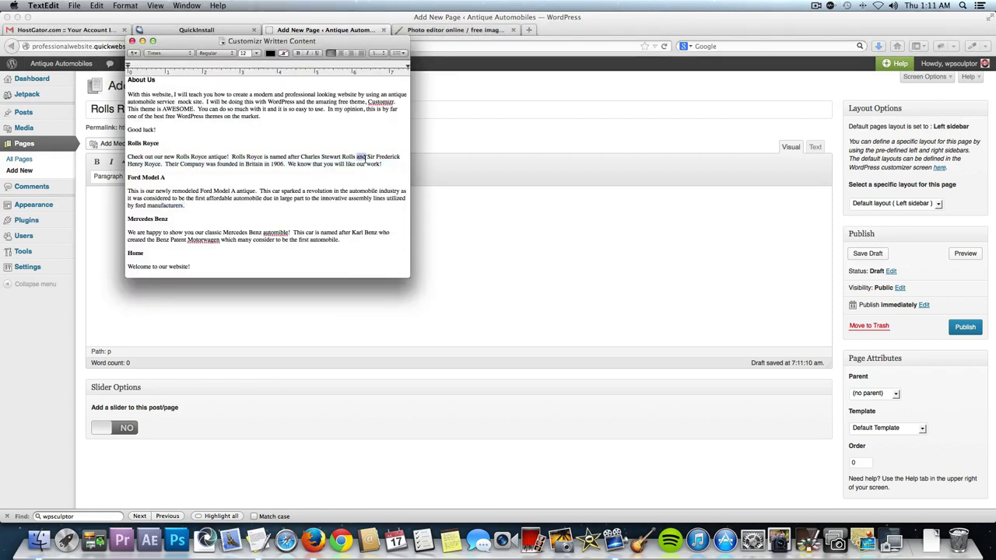
{"action": "key", "text": "super+c"}
{"action": "key", "text": "super+Tab"}
{"action": "left_click", "coordinate": [173, 210]}
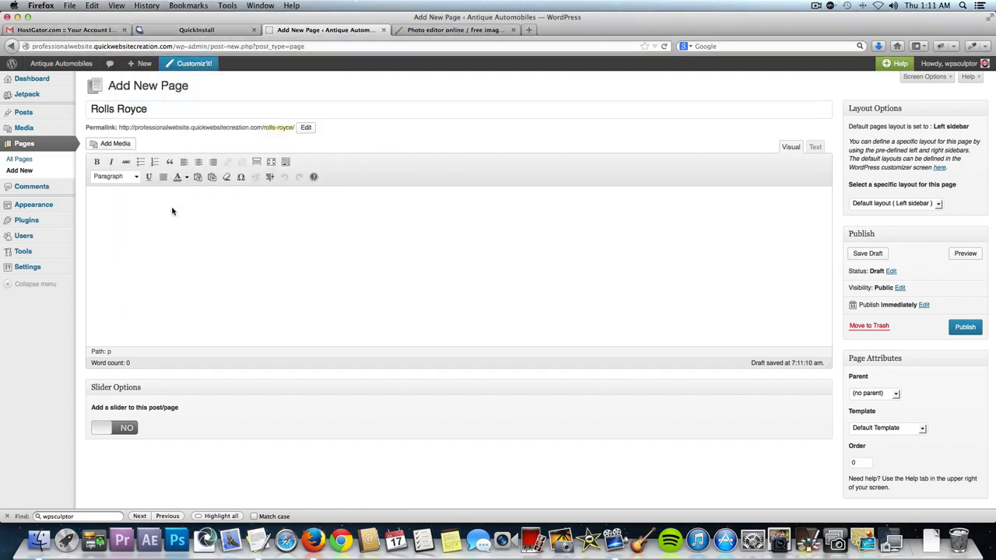
{"action": "key", "text": "super+v"}
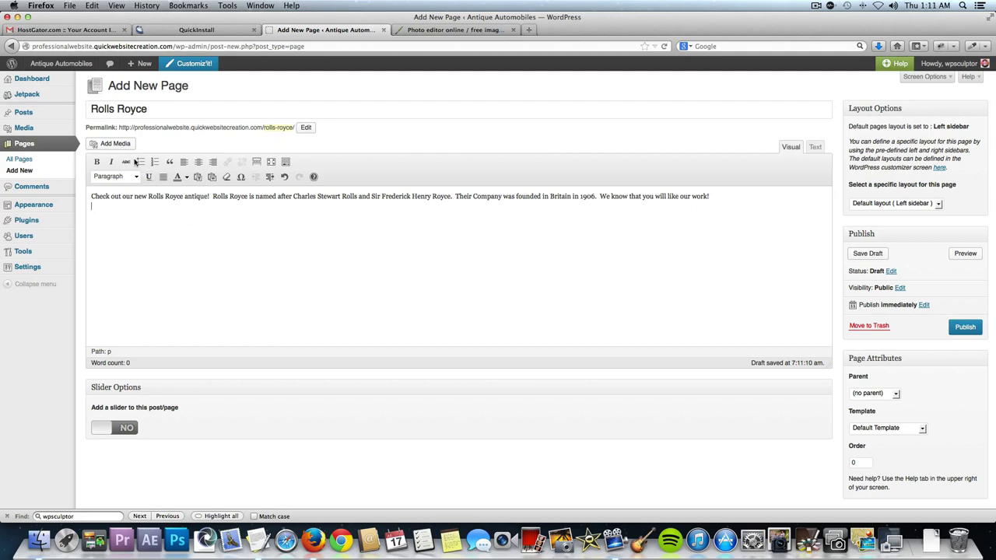
Upload the Rolls Royce 1.jpg photo through Add Media.
{"action": "left_click", "coordinate": [122, 147]}
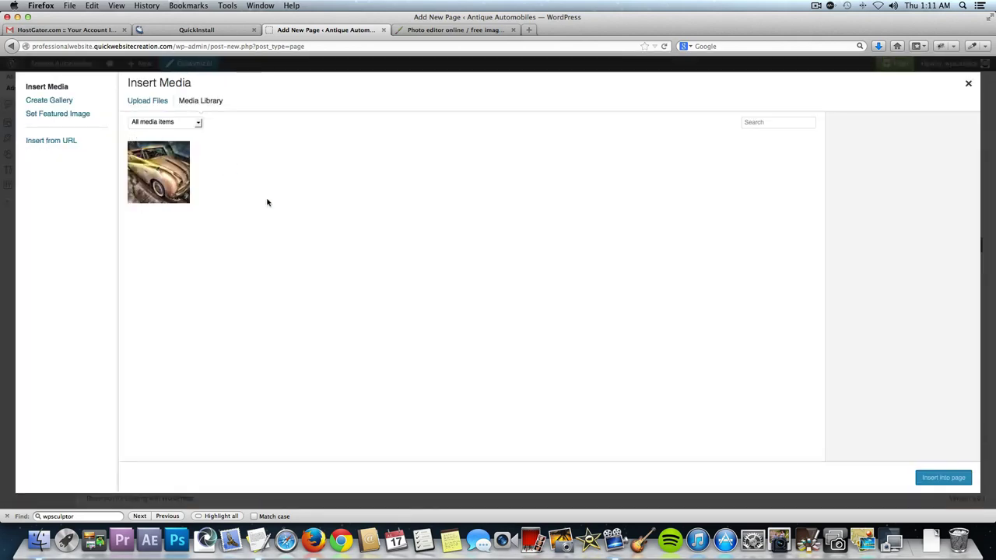
{"action": "left_click", "coordinate": [151, 104]}
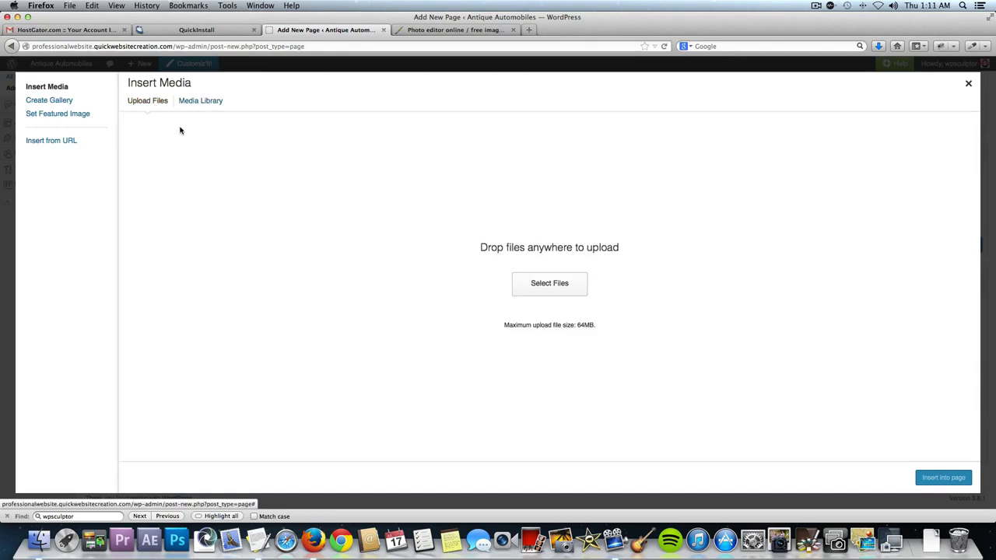
{"action": "left_click", "coordinate": [525, 289]}
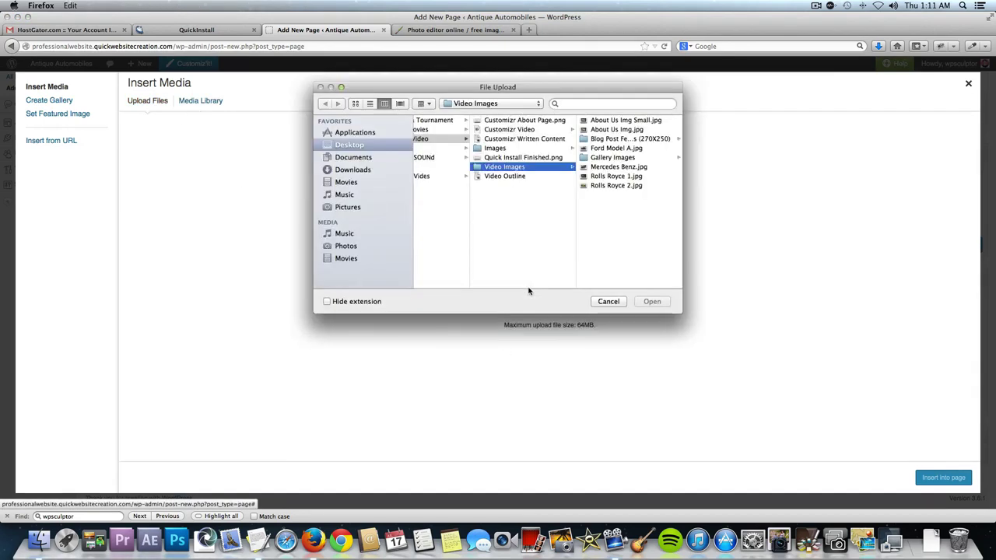
{"action": "left_click", "coordinate": [630, 177]}
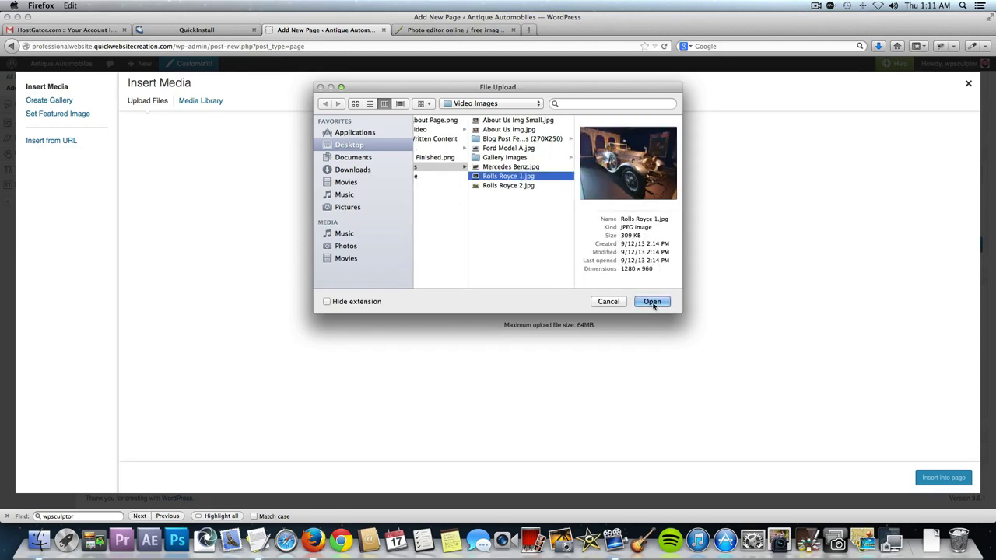
{"action": "left_click", "coordinate": [652, 302]}
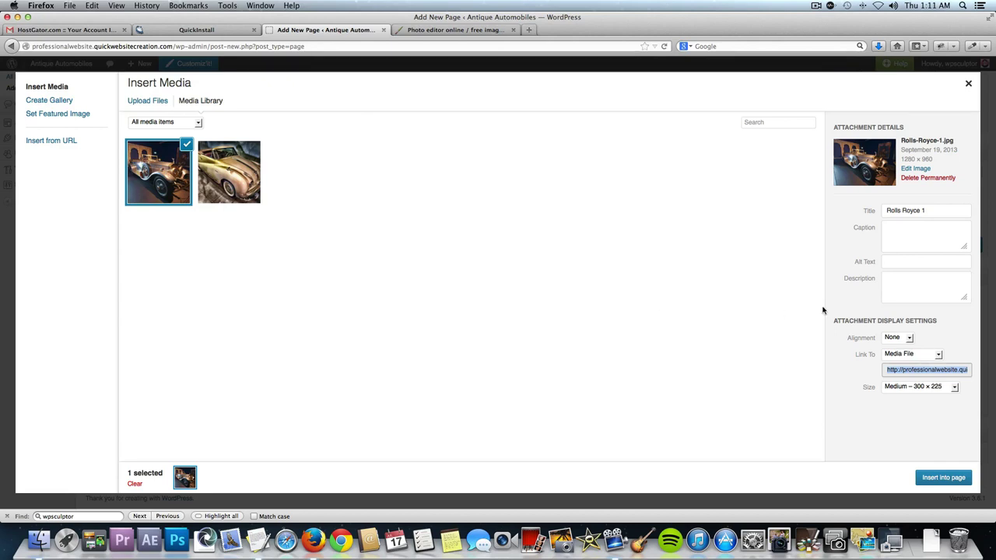
Caption it 'Rolls Royce 1', set Full Size 1280 × 960, and insert it into the page.
{"action": "left_click", "coordinate": [918, 240]}
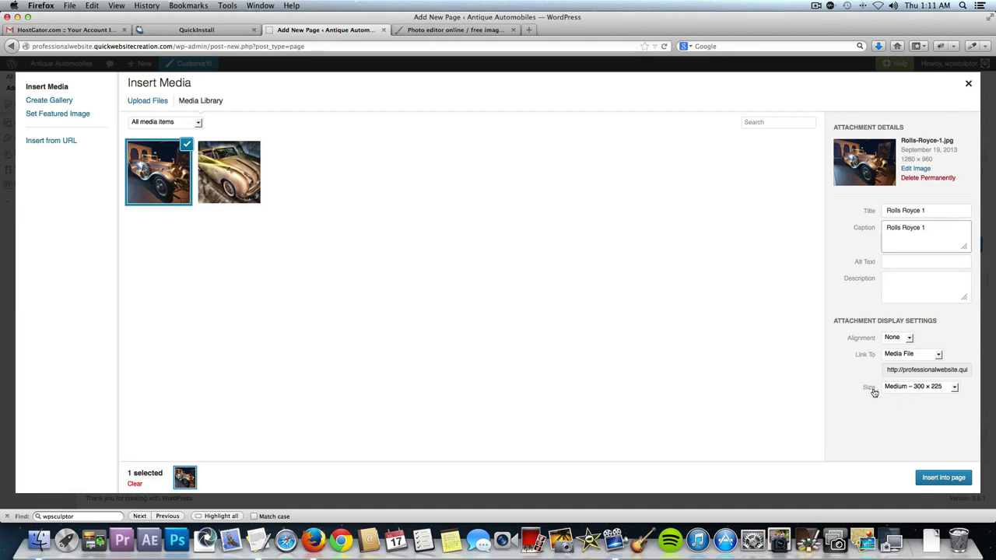
{"action": "left_click", "coordinate": [905, 389]}
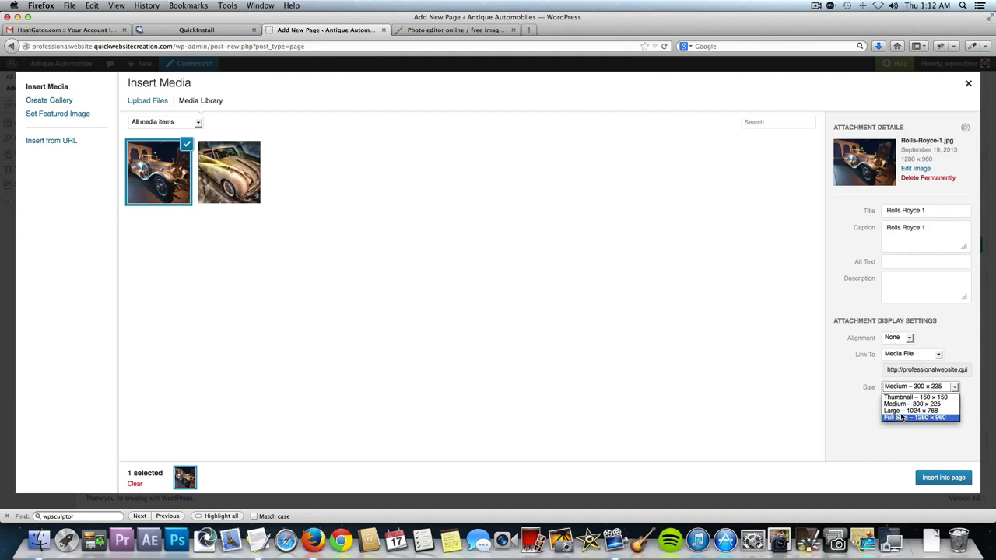
{"action": "left_click", "coordinate": [903, 418]}
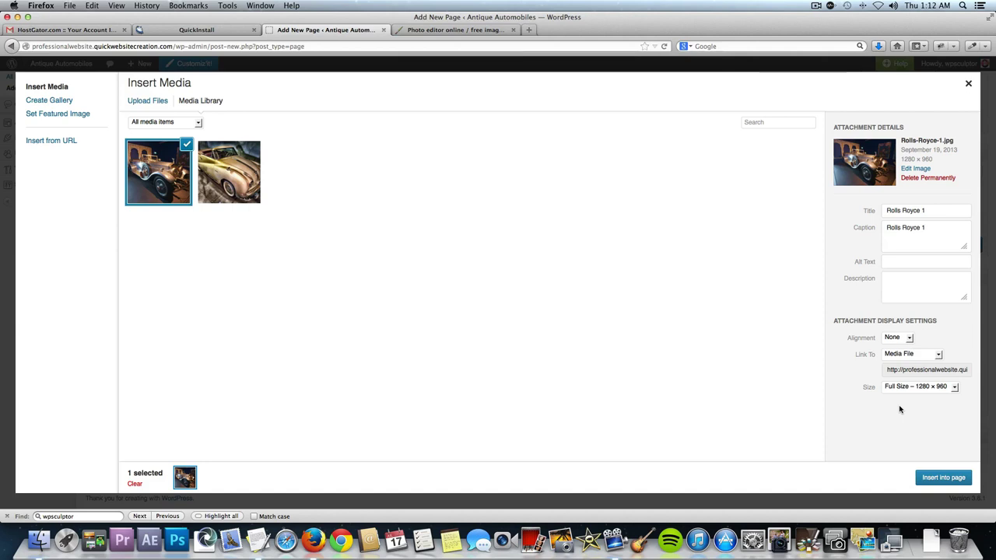
{"action": "left_click", "coordinate": [943, 477]}
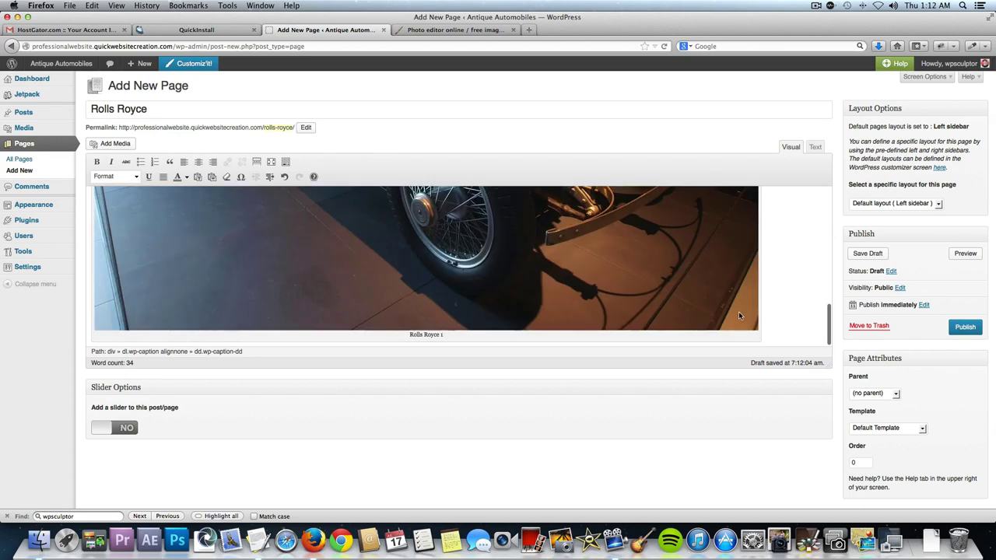
Start a new line below the first photo and upload Rolls Royce 2.jpg.
{"action": "left_click", "coordinate": [769, 326]}
{"action": "key", "text": "Return"}
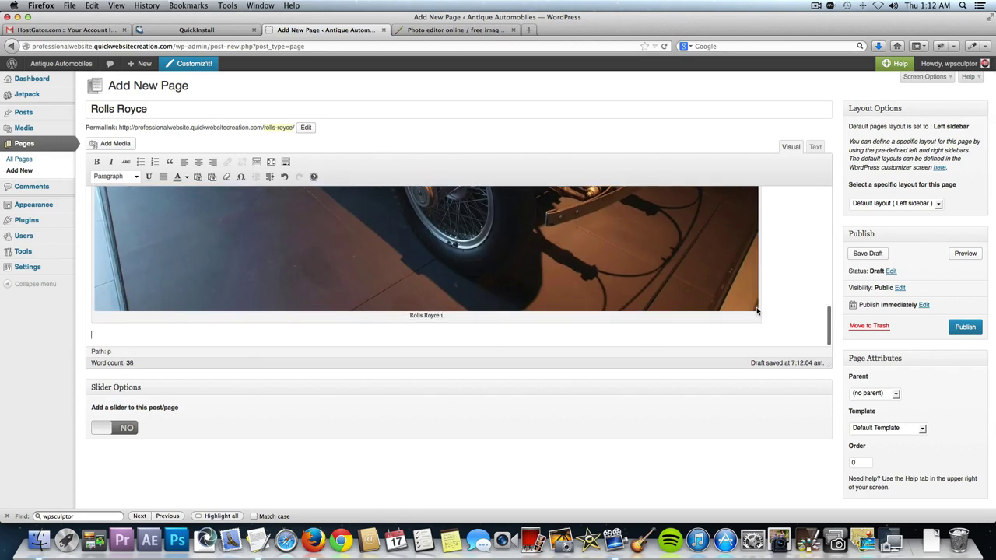
{"action": "left_click", "coordinate": [107, 147]}
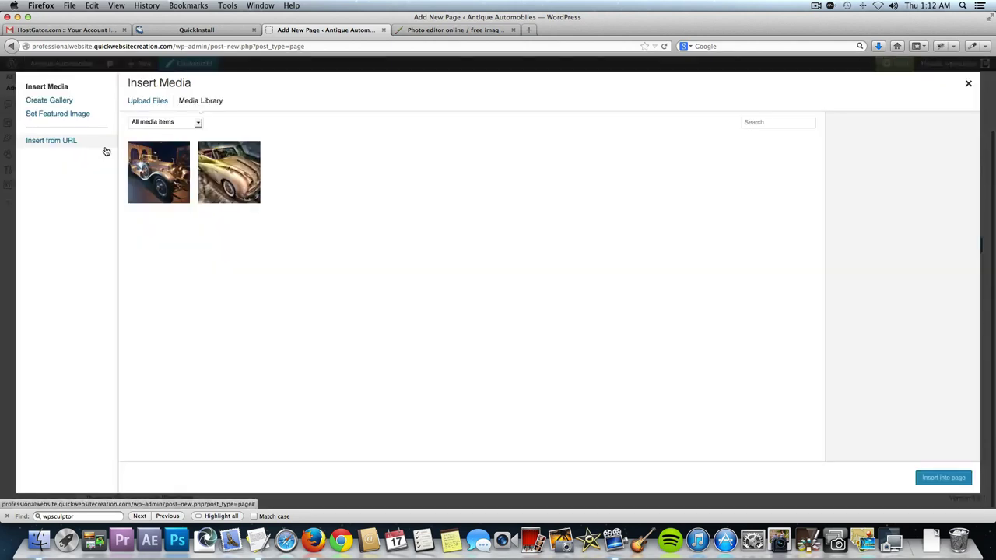
{"action": "left_click", "coordinate": [156, 102]}
{"action": "left_click", "coordinate": [522, 288]}
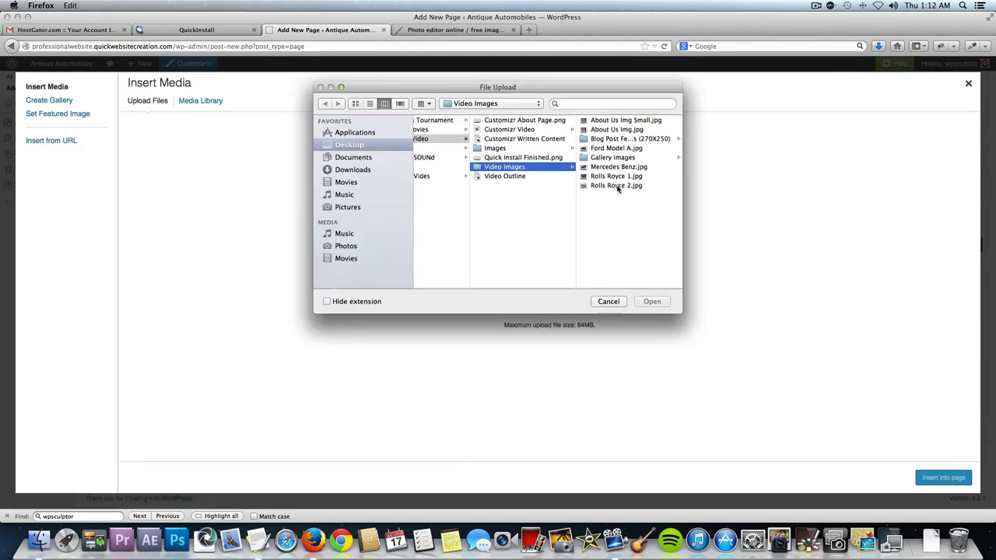
{"action": "double_click", "coordinate": [615, 187]}
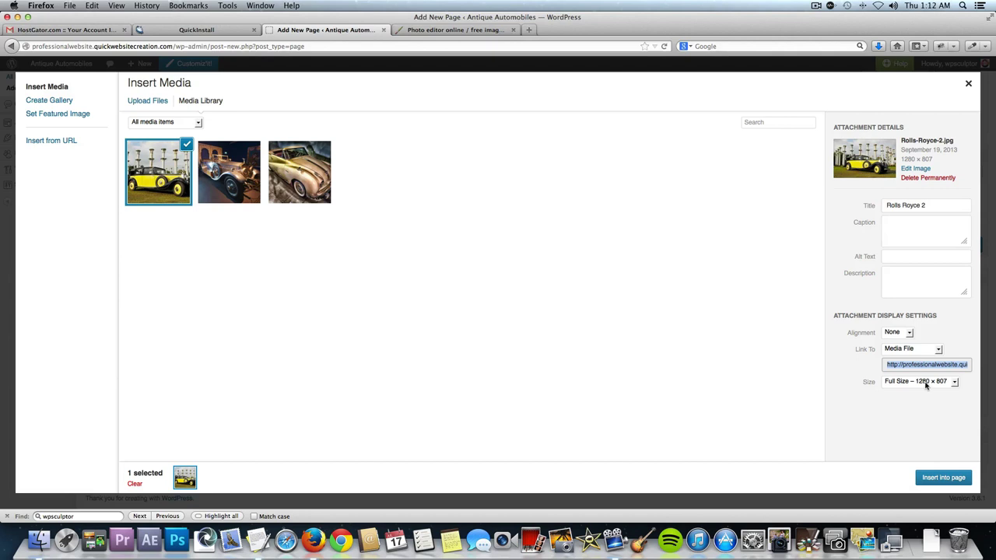
Caption it 'Rolls Royce 2', insert it into the page, and publish.
{"action": "left_click", "coordinate": [905, 226]}
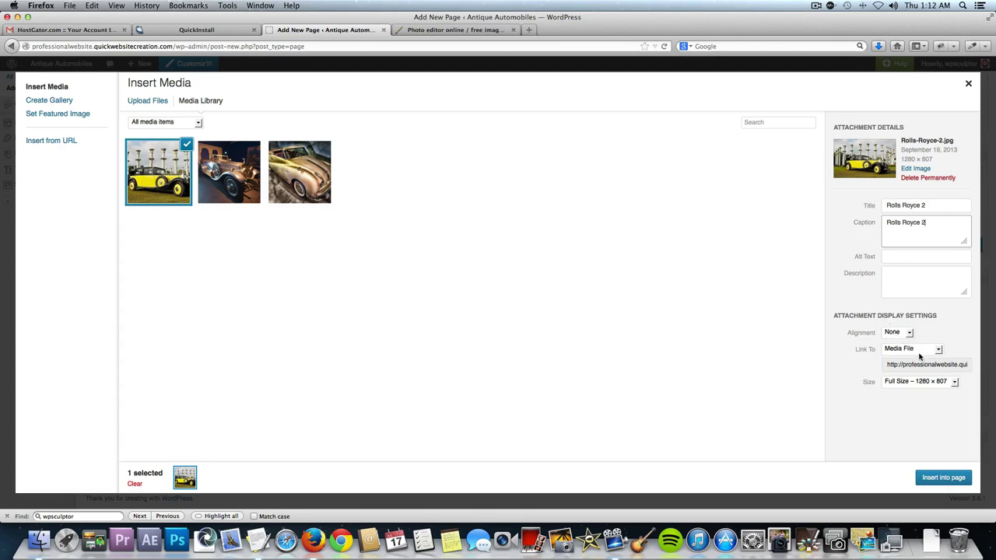
{"action": "left_click", "coordinate": [937, 478]}
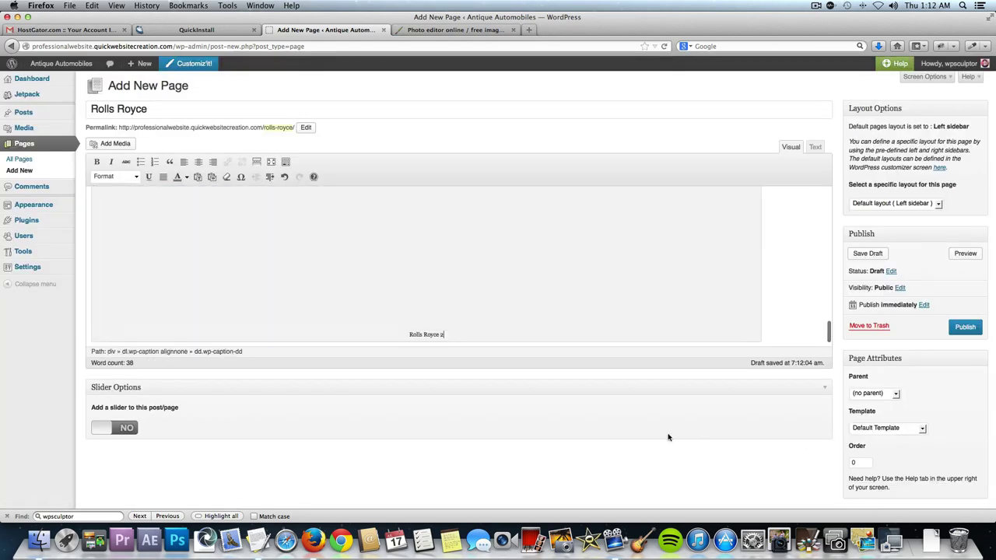
{"action": "left_click", "coordinate": [965, 327]}
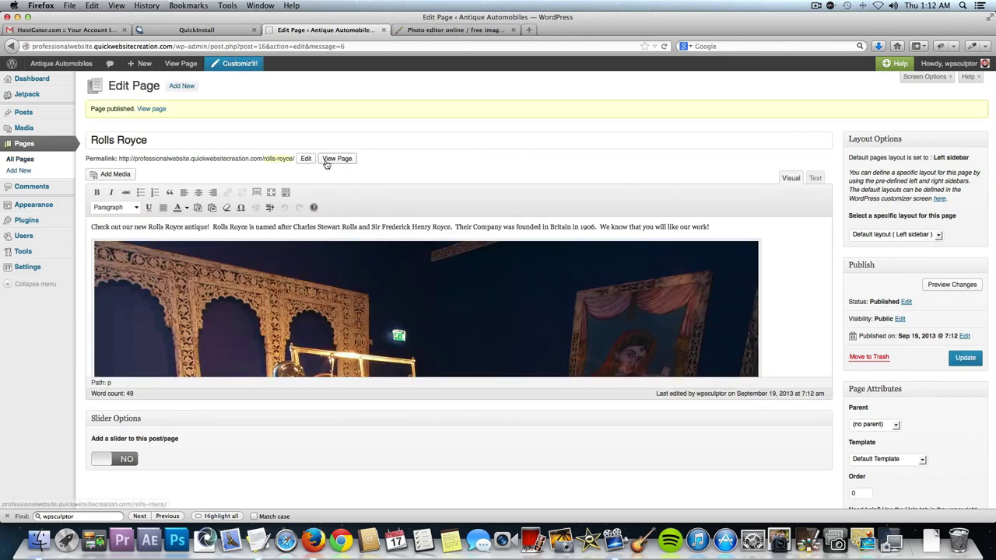
View the live Rolls Royce page, page between the silver and yellow photos in the lightbox, then close it.
{"action": "left_click", "coordinate": [332, 160]}
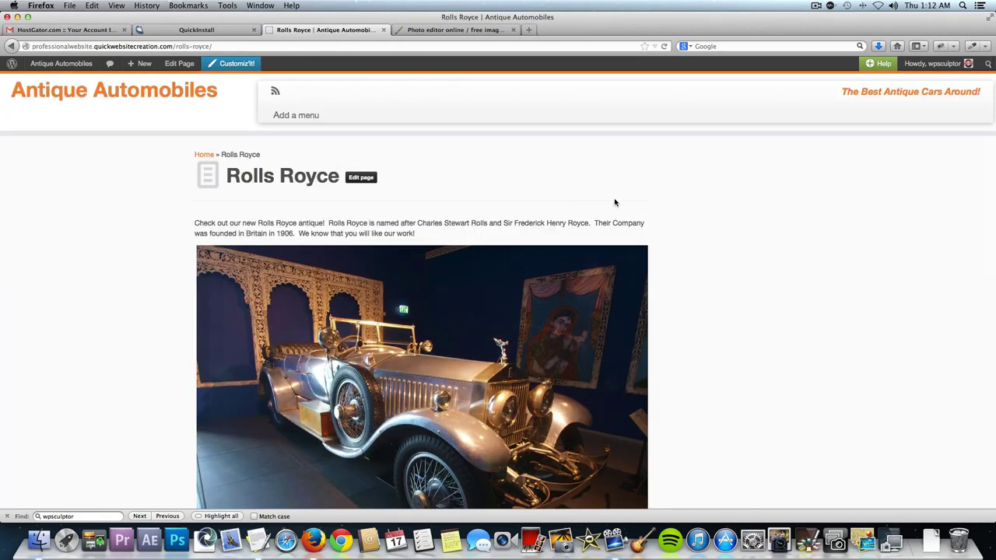
{"action": "scroll", "coordinate": [614, 202], "scroll_direction": "down", "scroll_amount": 2}
{"action": "left_click", "coordinate": [436, 259]}
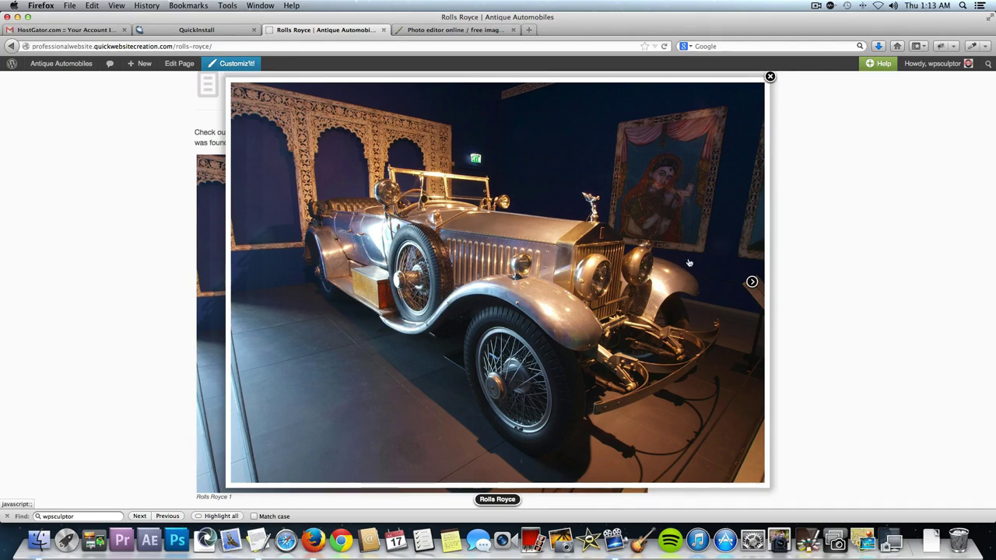
{"action": "left_click", "coordinate": [751, 282]}
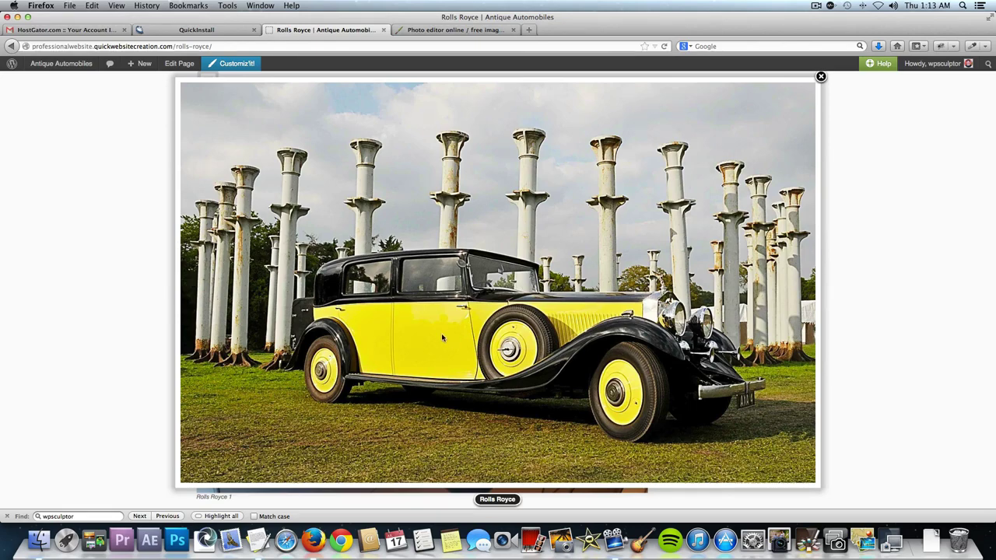
{"action": "scroll", "coordinate": [451, 339], "scroll_direction": "down", "scroll_amount": 2}
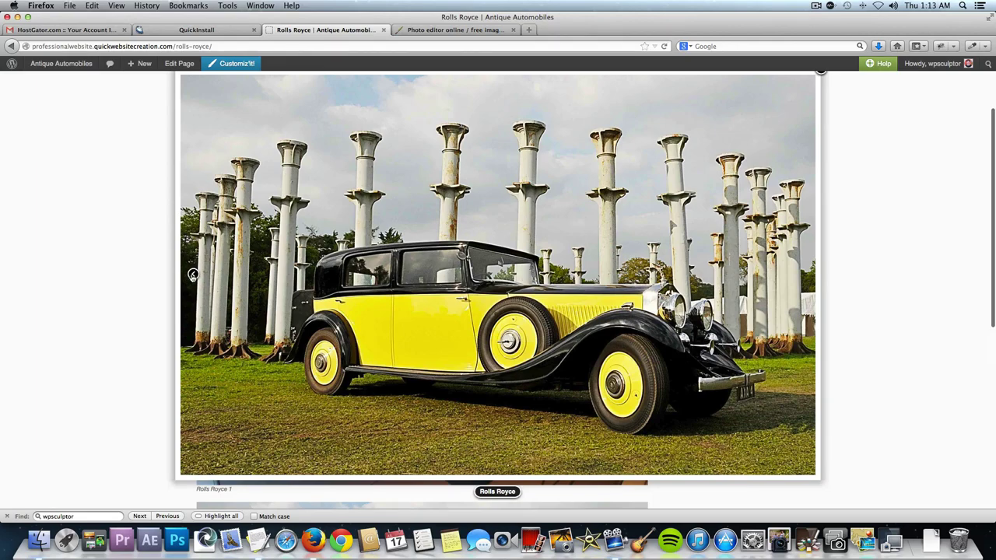
{"action": "left_click", "coordinate": [192, 277]}
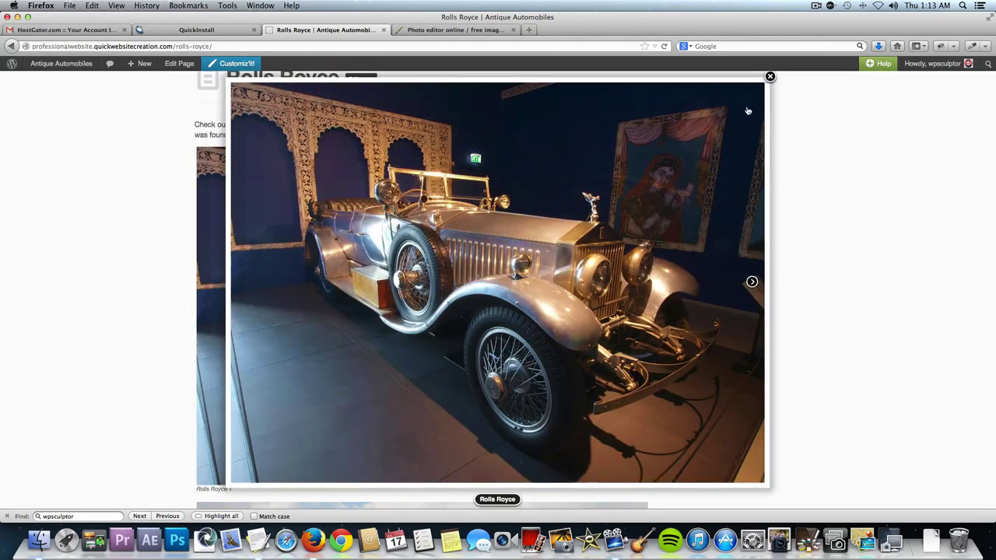
{"action": "left_click", "coordinate": [770, 77]}
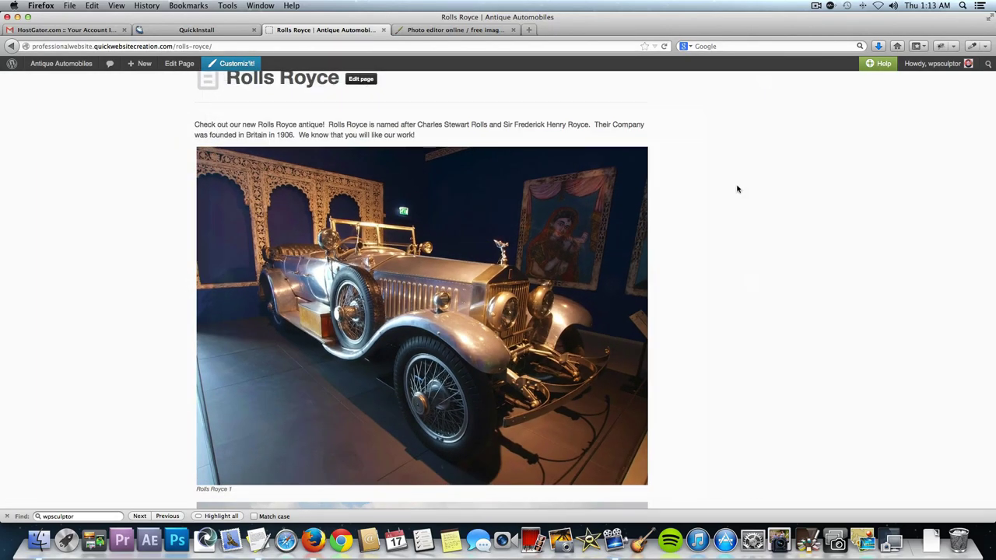
{"action": "scroll", "coordinate": [738, 186], "scroll_direction": "up", "scroll_amount": 3}
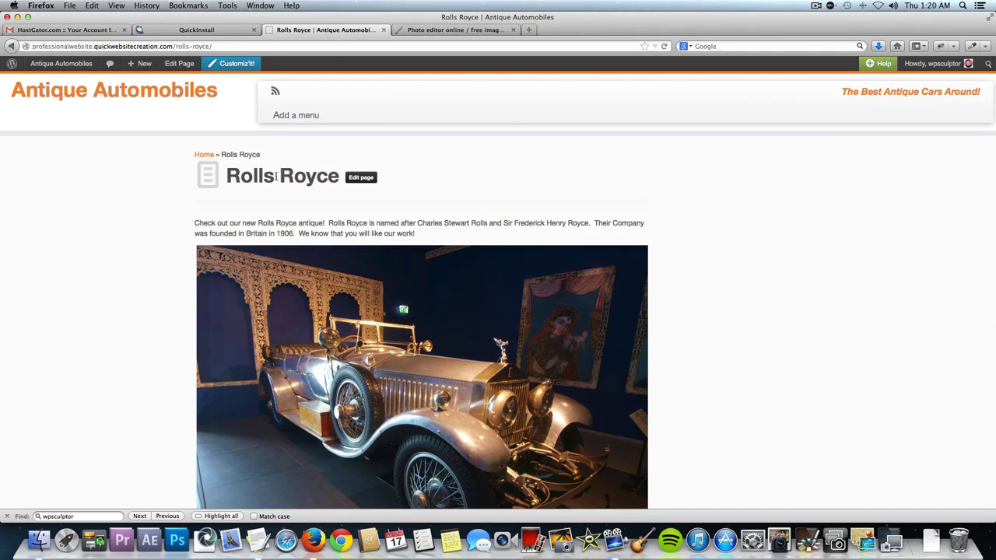
Reopen the Rolls Royce page in the editor, review its content, and switch to the Pixlr tab.
{"action": "left_click", "coordinate": [361, 178]}
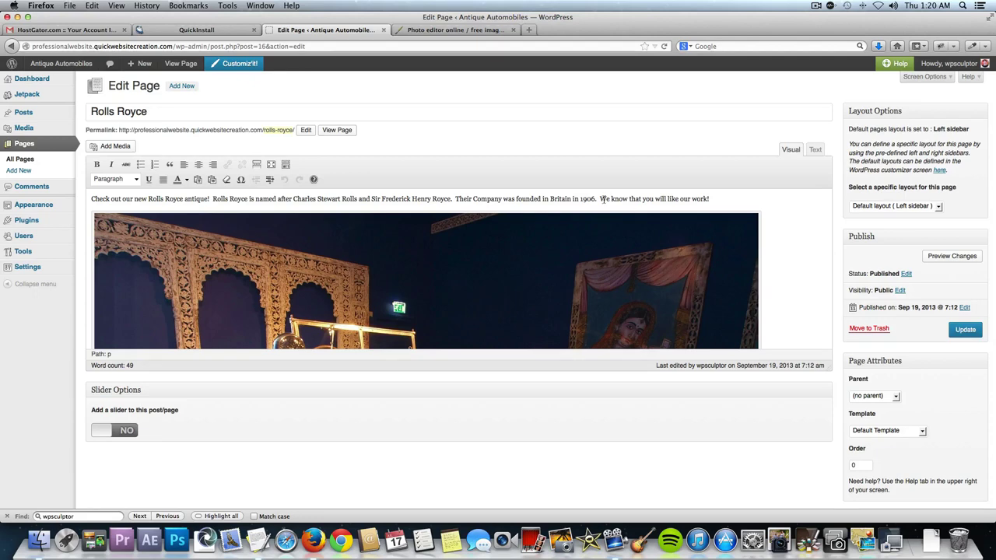
{"action": "scroll", "coordinate": [489, 258], "scroll_direction": "down", "scroll_amount": 3}
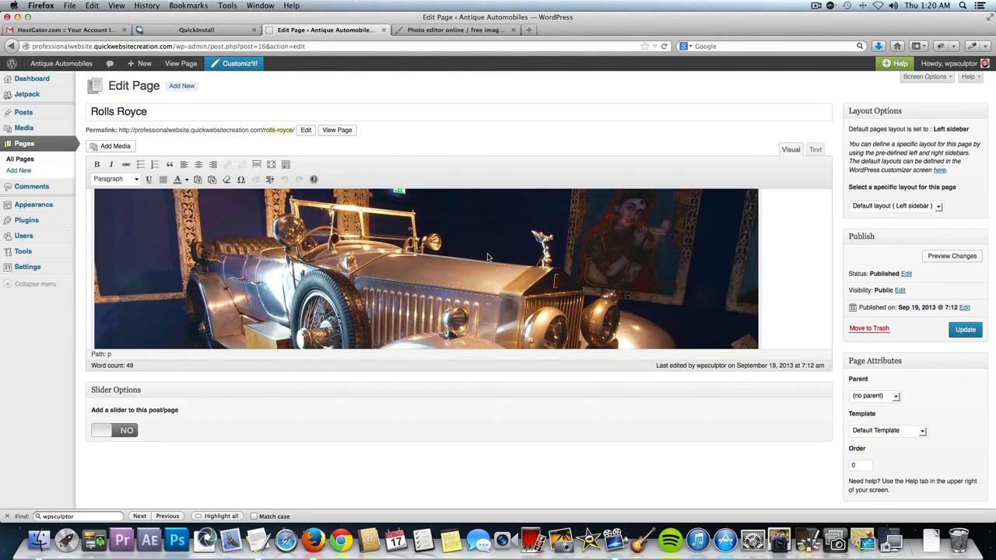
{"action": "scroll", "coordinate": [488, 257], "scroll_direction": "up", "scroll_amount": 3}
{"action": "scroll", "coordinate": [482, 243], "scroll_direction": "down", "scroll_amount": 3}
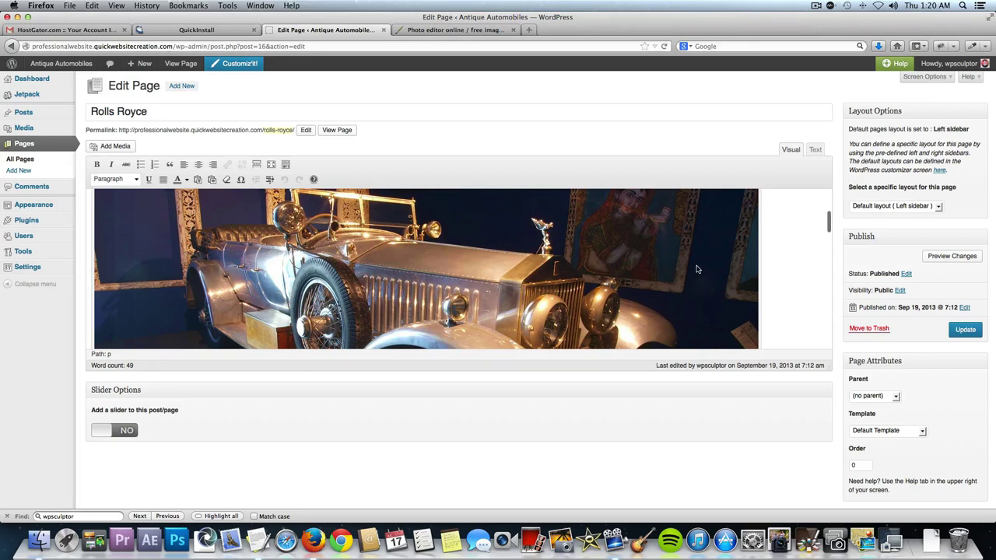
{"action": "left_click", "coordinate": [440, 30]}
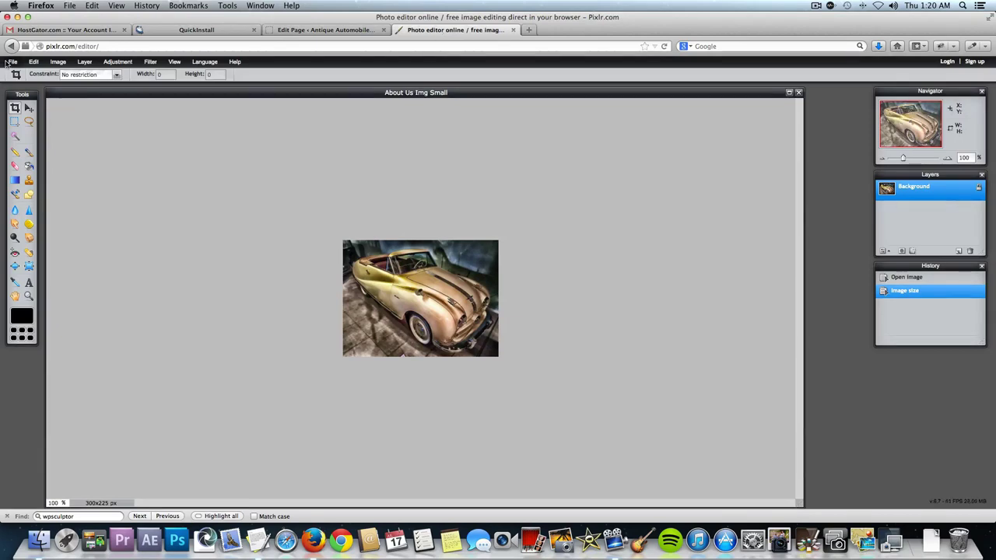
Open Rolls Royce 1.jpg in Pixlr, enlarge its window, and zoom to 60%.
{"action": "left_click", "coordinate": [13, 61]}
{"action": "left_click", "coordinate": [16, 83]}
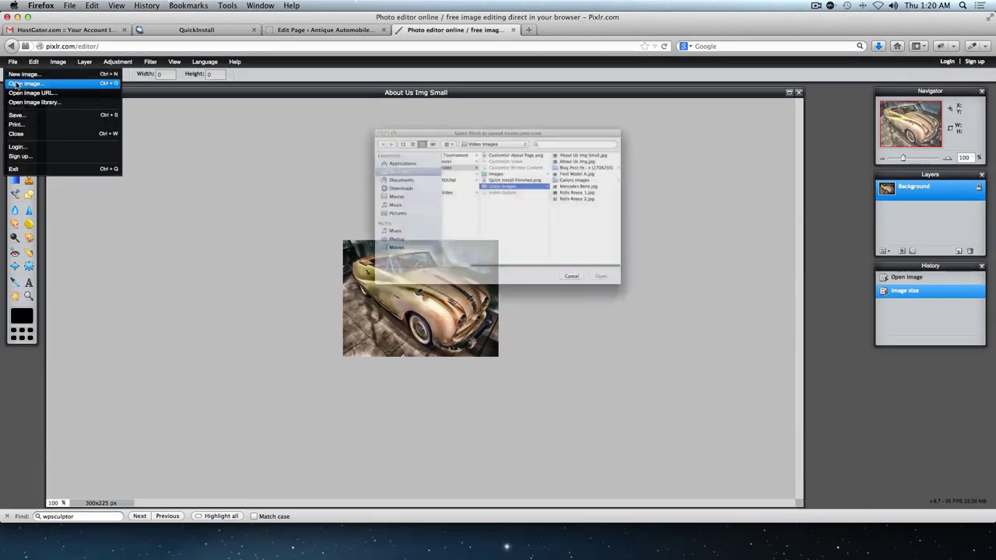
{"action": "double_click", "coordinate": [602, 186]}
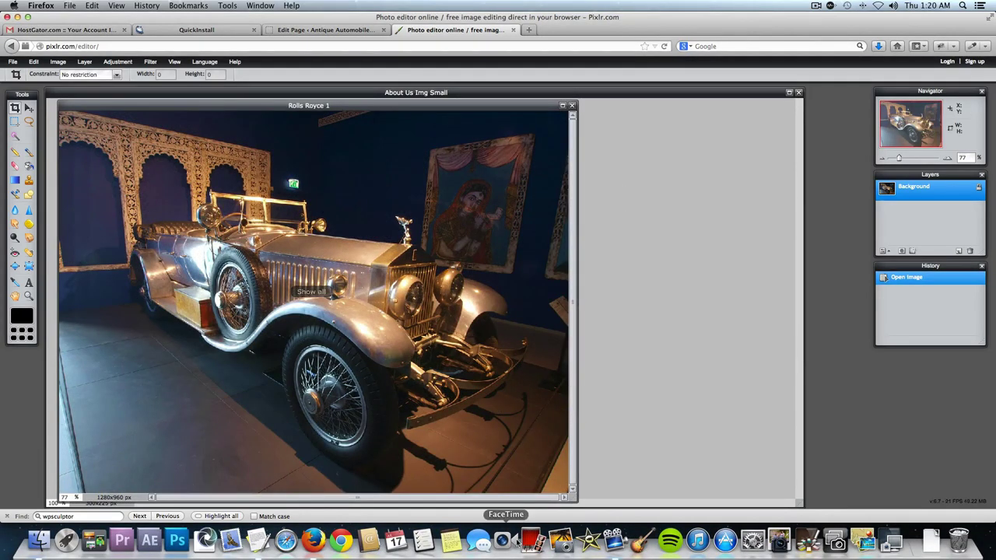
{"action": "left_click_drag", "start_coordinate": [573, 498], "coordinate": [856, 470]}
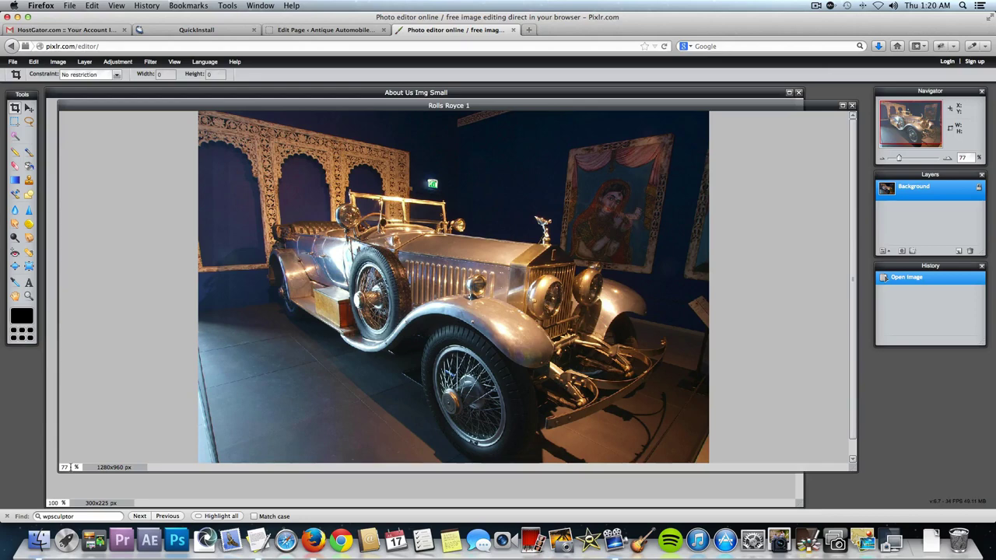
{"action": "type", "text": "60"}
{"action": "key", "text": "Return"}
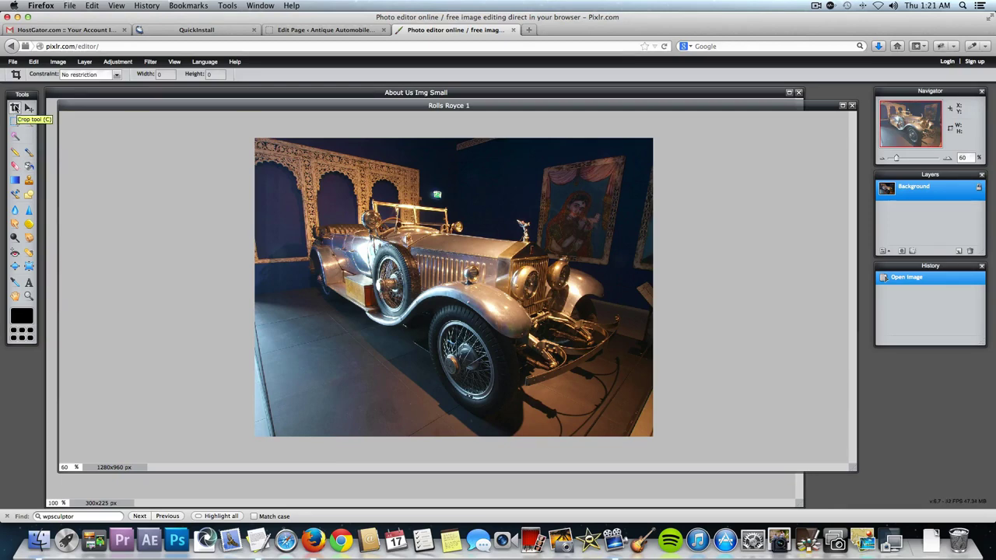
Crop the Rolls Royce 1 photo to a 270x250 px output size, centred on the car.
{"action": "left_click", "coordinate": [85, 75]}
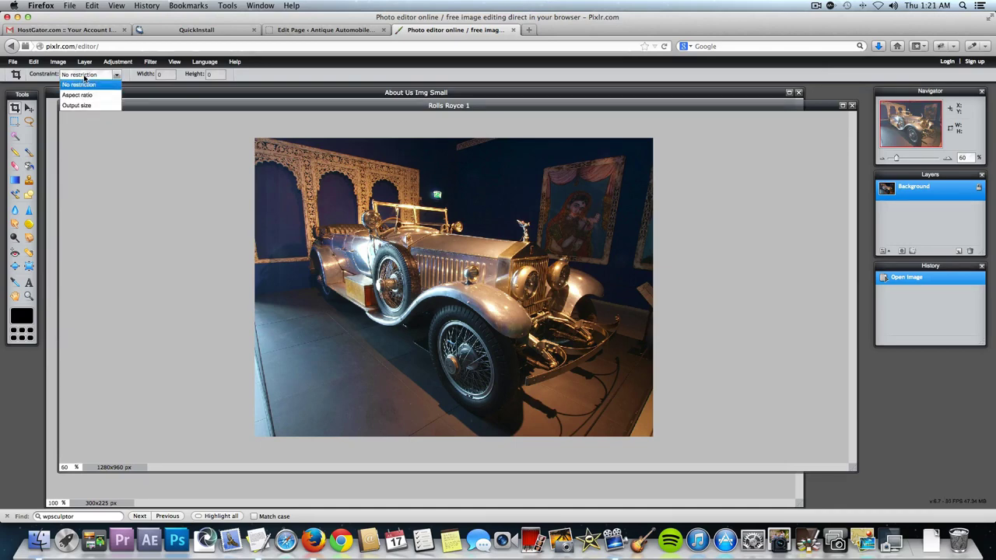
{"action": "left_click", "coordinate": [90, 105]}
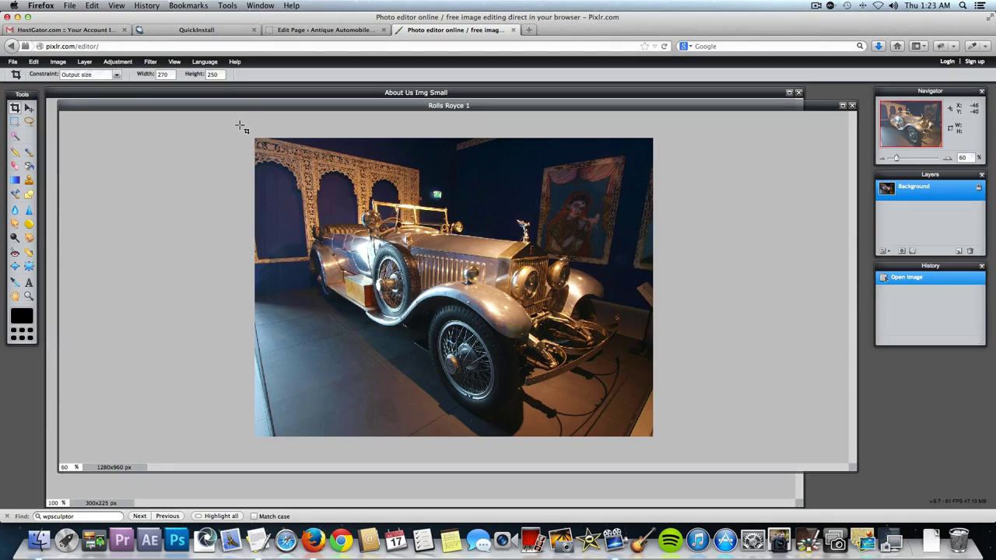
{"action": "left_click_drag", "start_coordinate": [253, 136], "coordinate": [586, 443]}
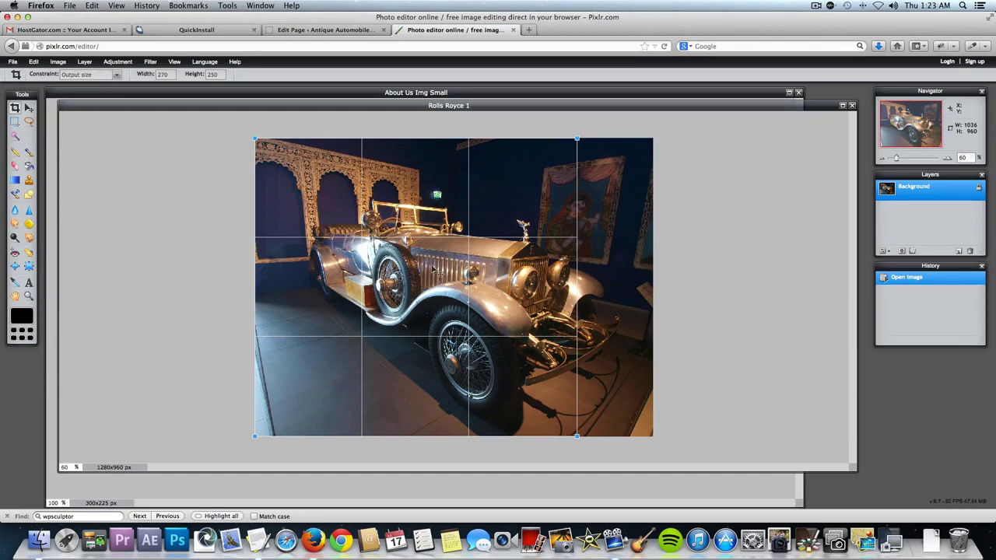
{"action": "left_click_drag", "start_coordinate": [432, 271], "coordinate": [488, 286]}
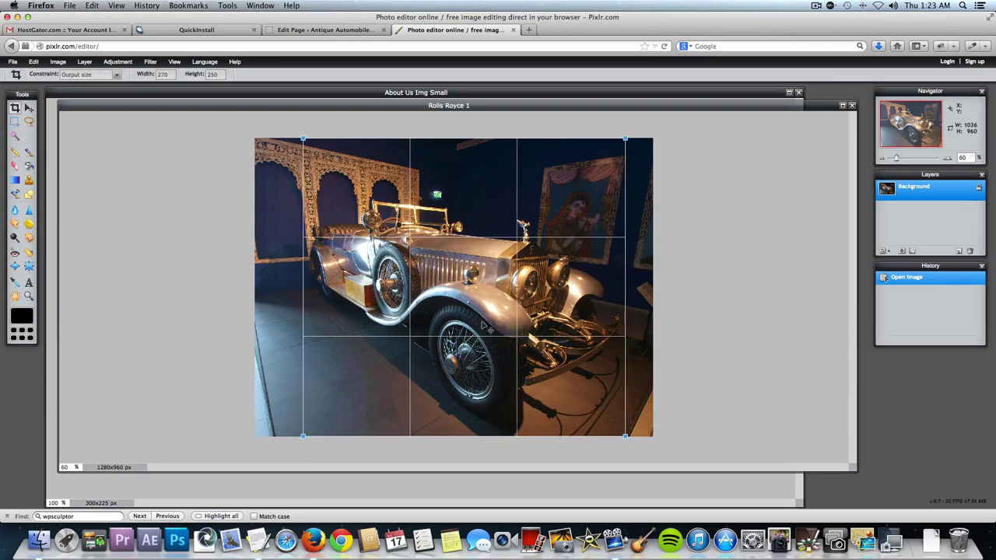
{"action": "key", "text": "Return"}
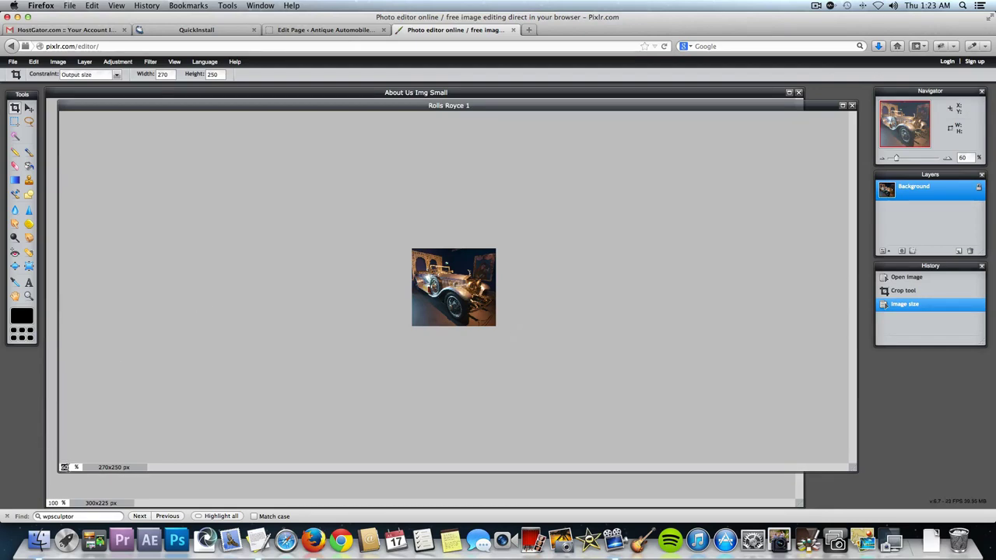
View the crop at 100% and save it as 'Mercedes Benz Featured' JPEG at quality 80.
{"action": "type", "text": "100"}
{"action": "key", "text": "Return"}
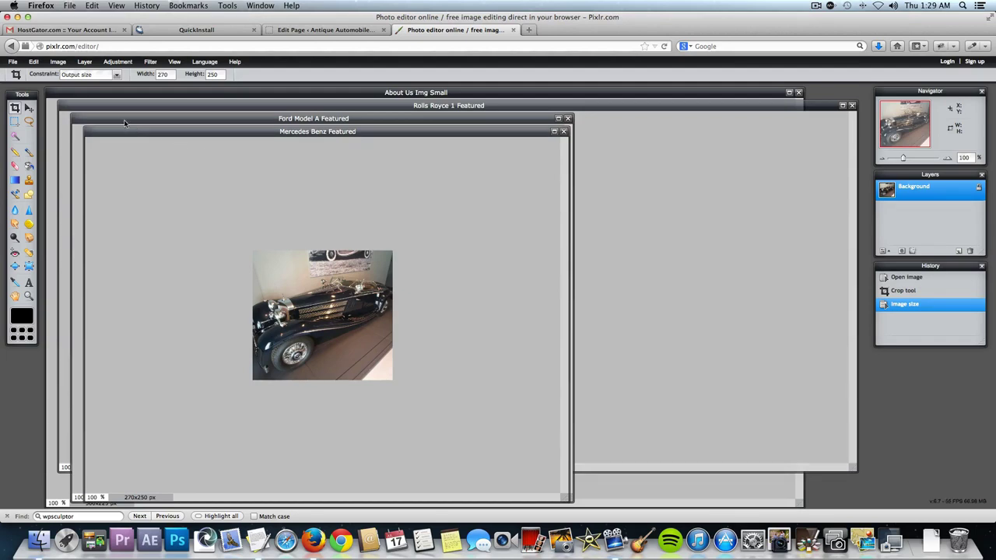
{"action": "left_click", "coordinate": [12, 62]}
{"action": "left_click", "coordinate": [20, 120]}
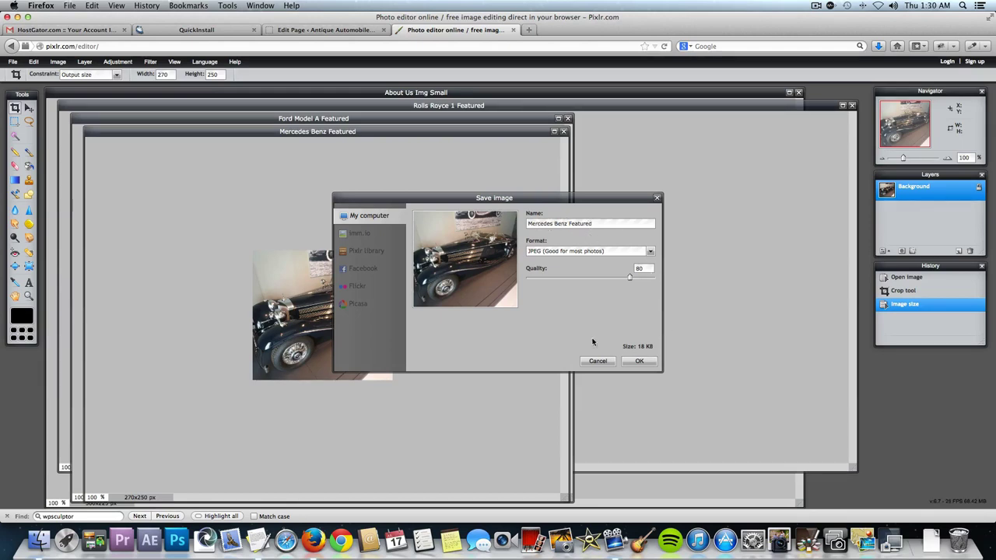
{"action": "left_click", "coordinate": [596, 362]}
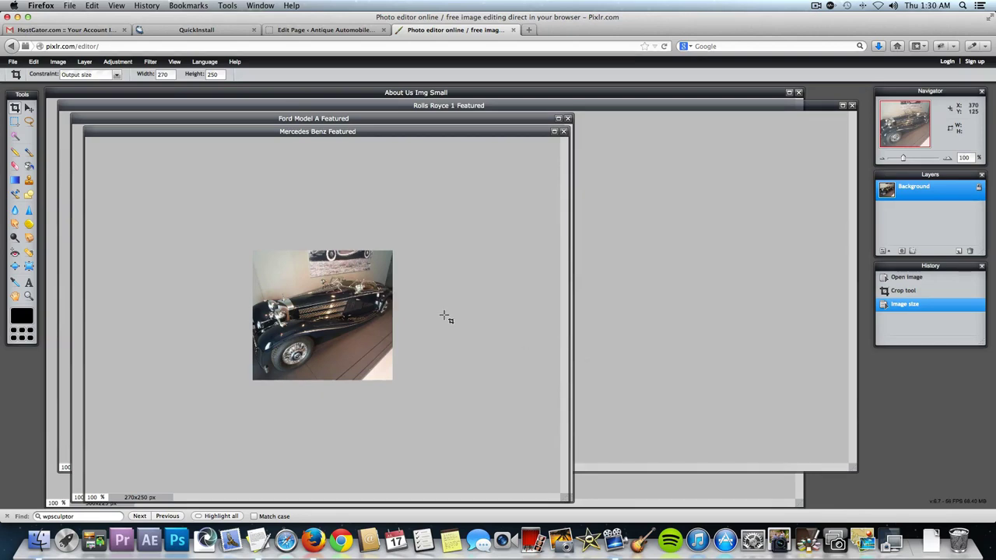
{"action": "left_click", "coordinate": [340, 31]}
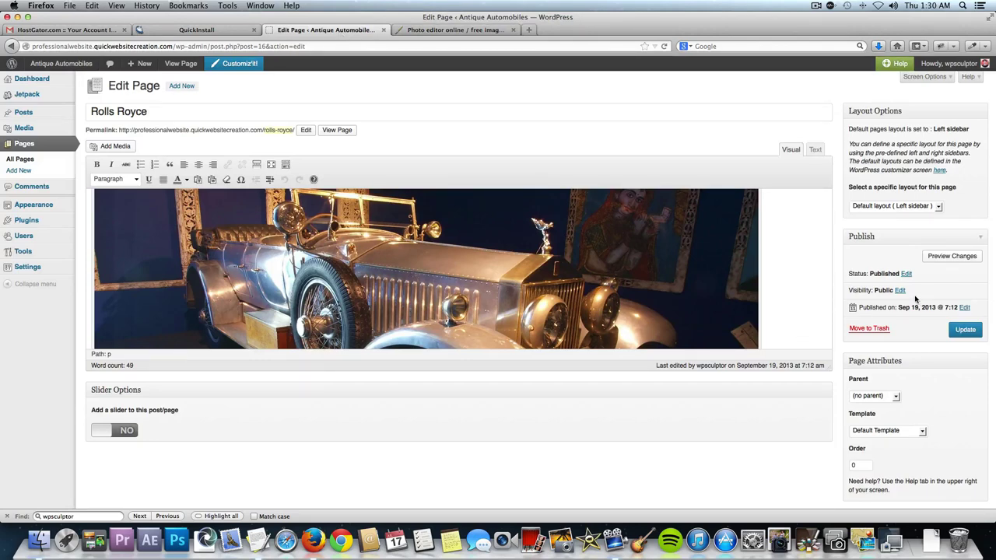
Upload Rolls Royce 1 Featured.jpg as the Rolls Royce page's featured image and update the page.
{"action": "scroll", "coordinate": [915, 298], "scroll_direction": "down", "scroll_amount": 3}
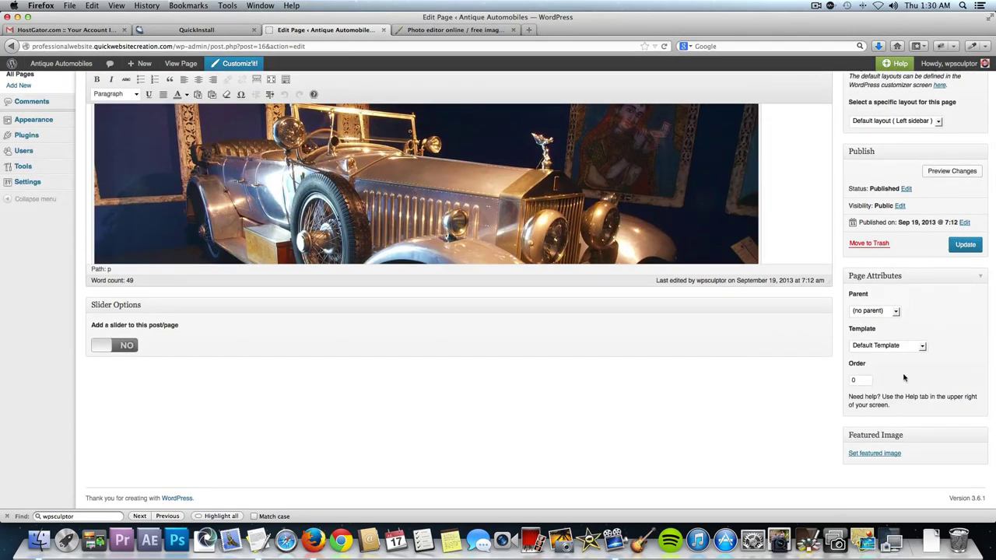
{"action": "left_click", "coordinate": [875, 456]}
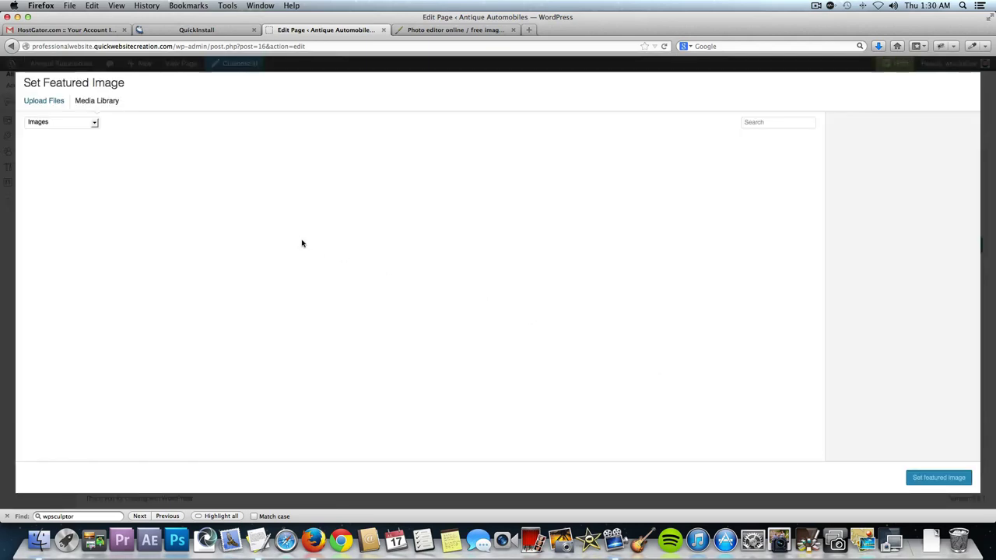
{"action": "left_click", "coordinate": [44, 102]}
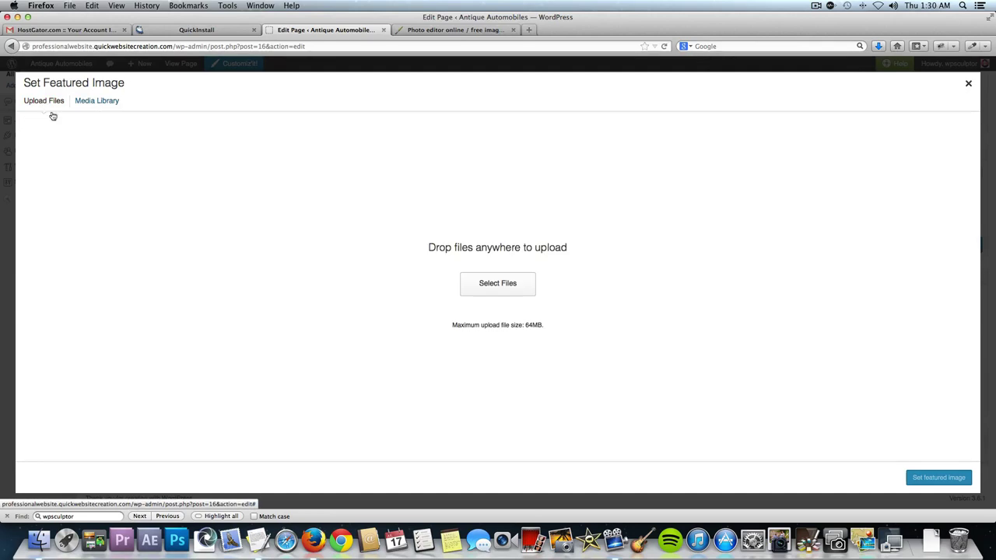
{"action": "left_click", "coordinate": [480, 290]}
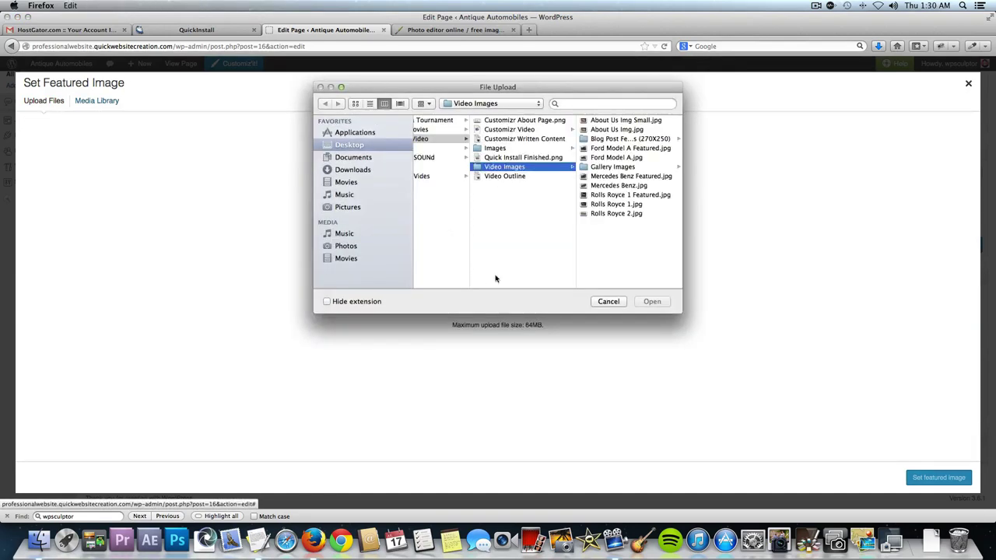
{"action": "left_click", "coordinate": [623, 195]}
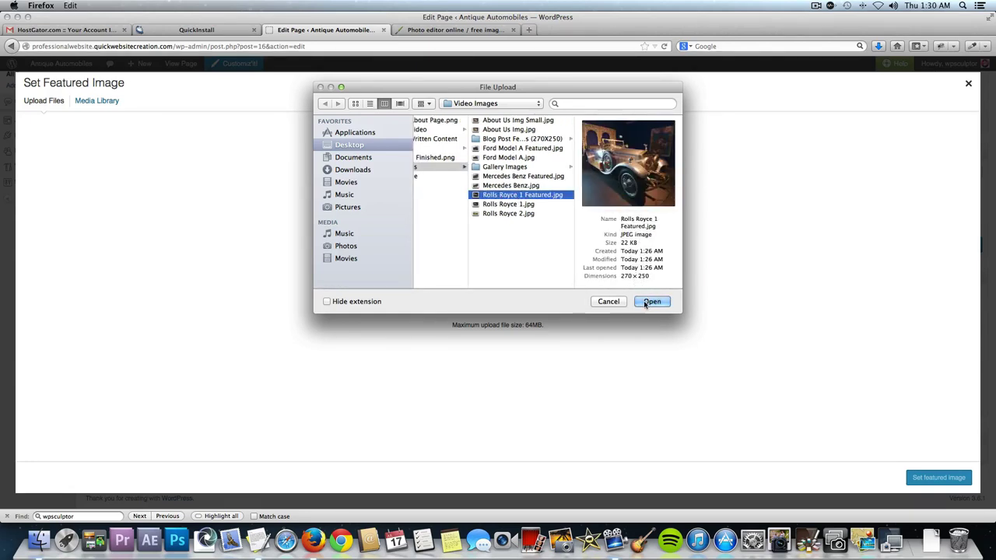
{"action": "left_click", "coordinate": [648, 302]}
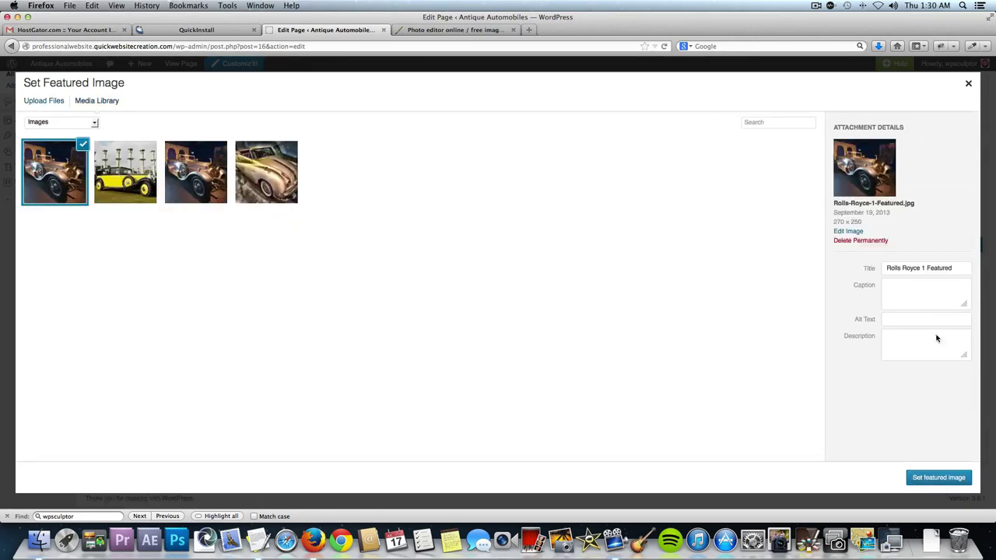
{"action": "left_click", "coordinate": [925, 477]}
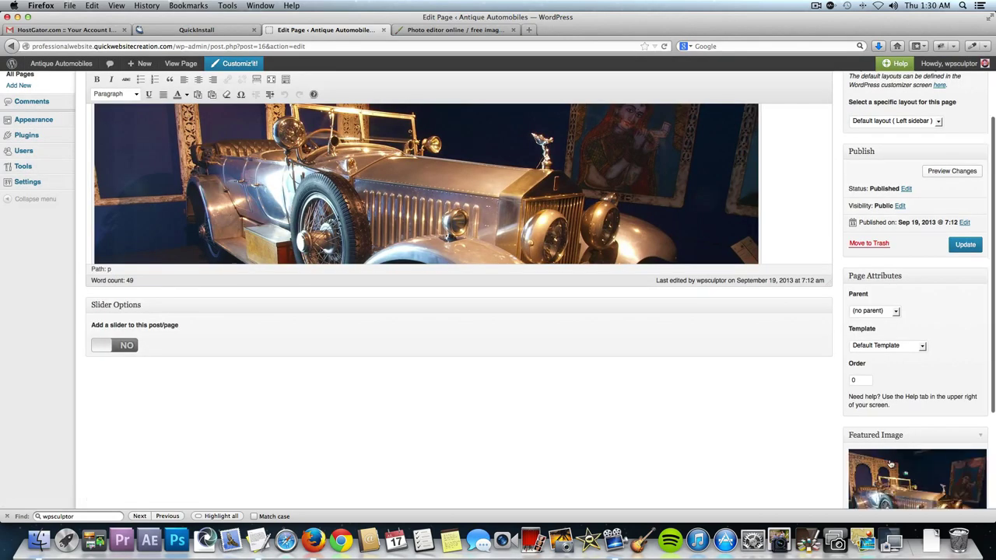
{"action": "left_click", "coordinate": [963, 245]}
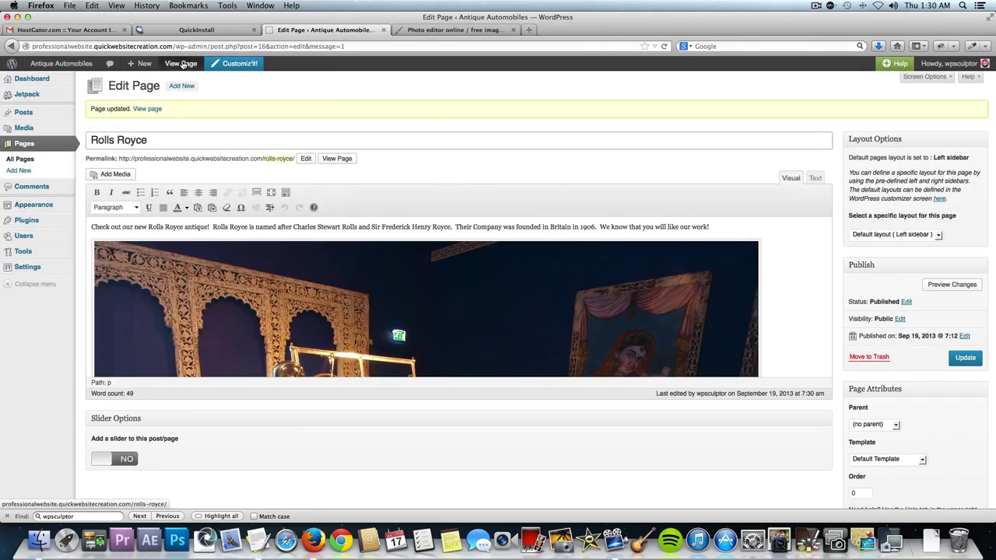
View the live Rolls Royce page, scroll through its photos, then go to the admin dashboard.
{"action": "left_click", "coordinate": [336, 159]}
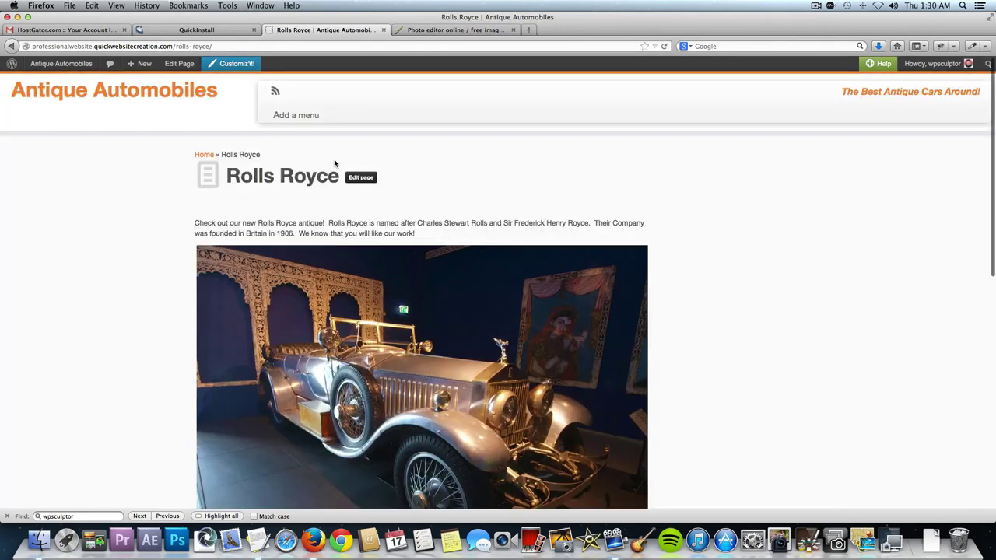
{"action": "scroll", "coordinate": [557, 290], "scroll_direction": "down", "scroll_amount": 10}
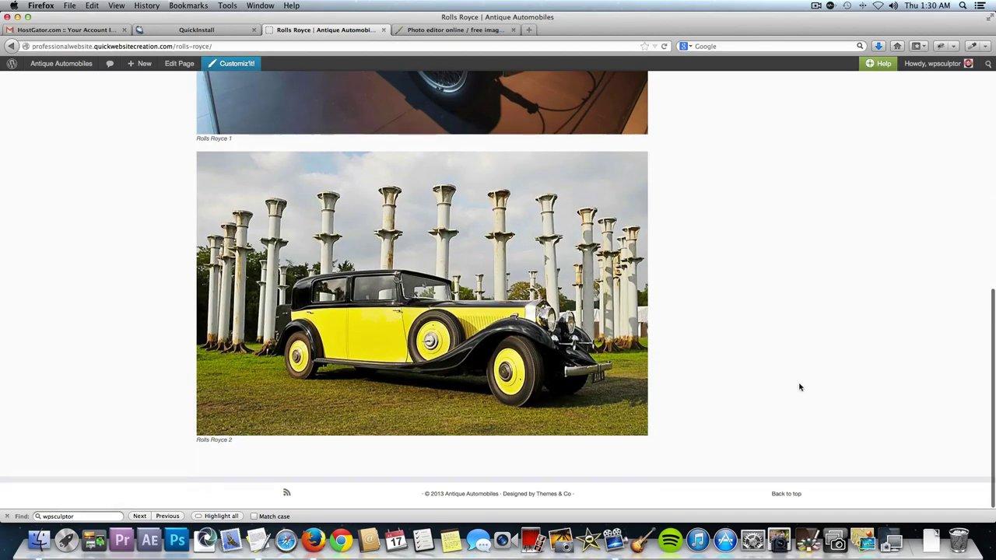
{"action": "scroll", "coordinate": [820, 342], "scroll_direction": "up", "scroll_amount": 6}
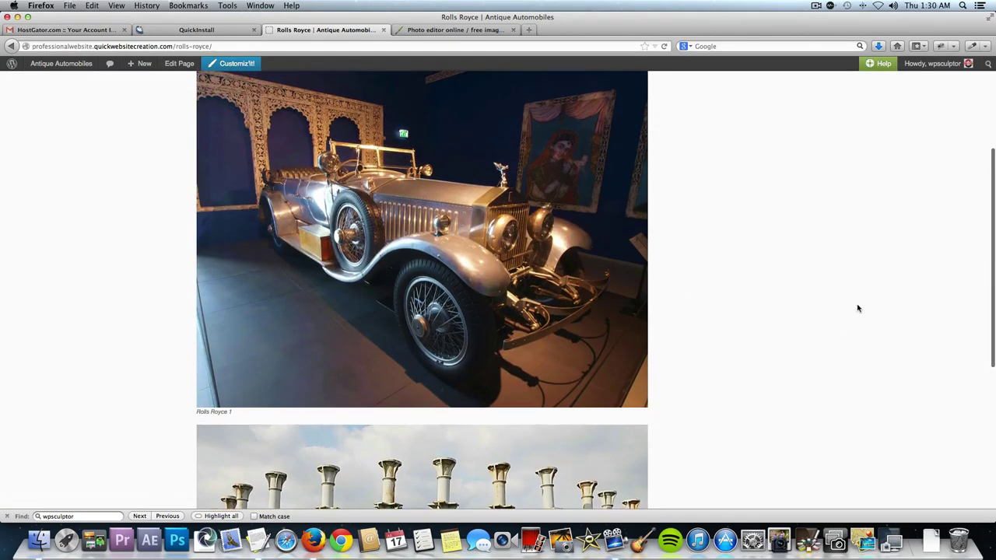
{"action": "scroll", "coordinate": [828, 267], "scroll_direction": "up", "scroll_amount": 3}
{"action": "scroll", "coordinate": [829, 267], "scroll_direction": "down", "scroll_amount": 5}
{"action": "scroll", "coordinate": [829, 267], "scroll_direction": "up", "scroll_amount": 6}
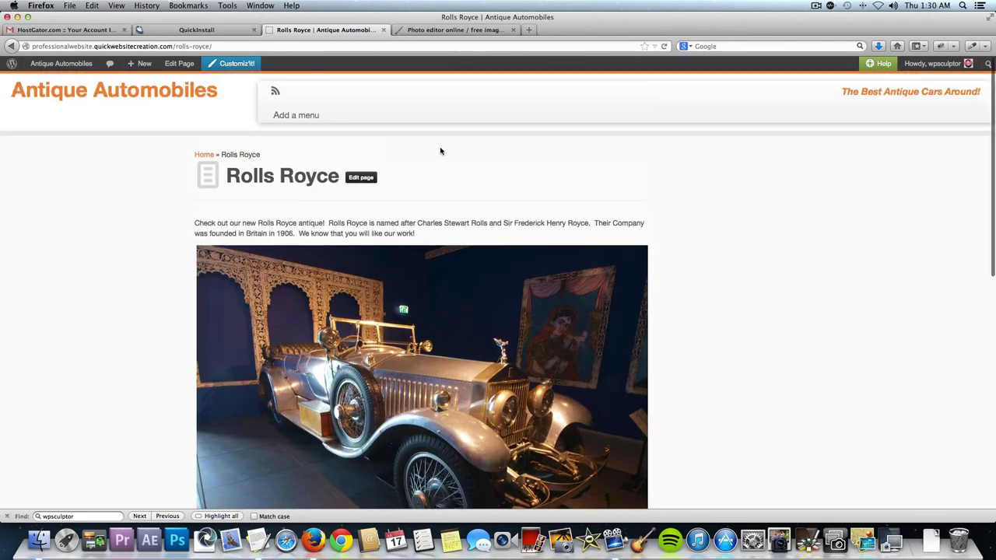
{"action": "left_click", "coordinate": [63, 66]}
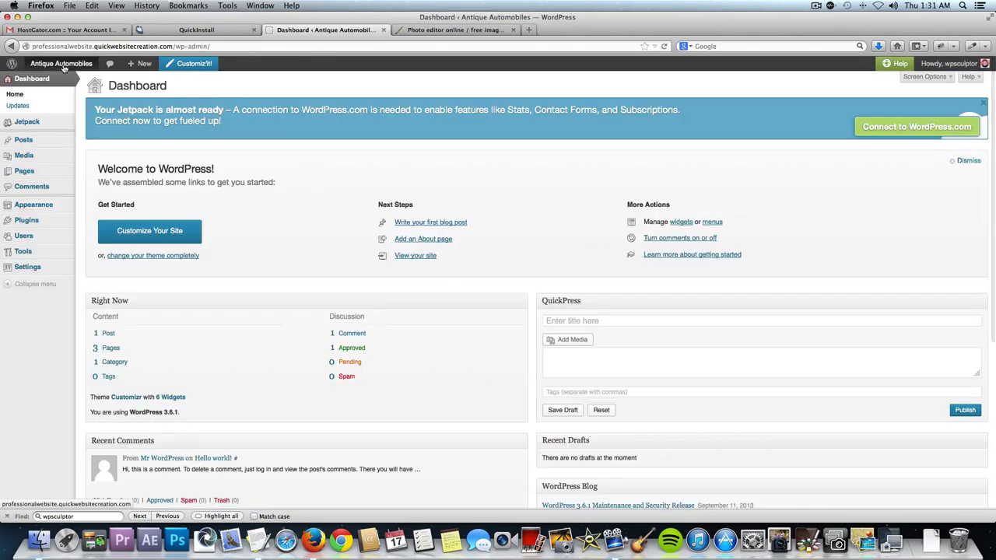
Create a new page titled 'Ford Model A' and paste its description paragraph into the body.
{"action": "mouse_move", "coordinate": [45, 171]}
{"action": "left_click", "coordinate": [97, 183]}
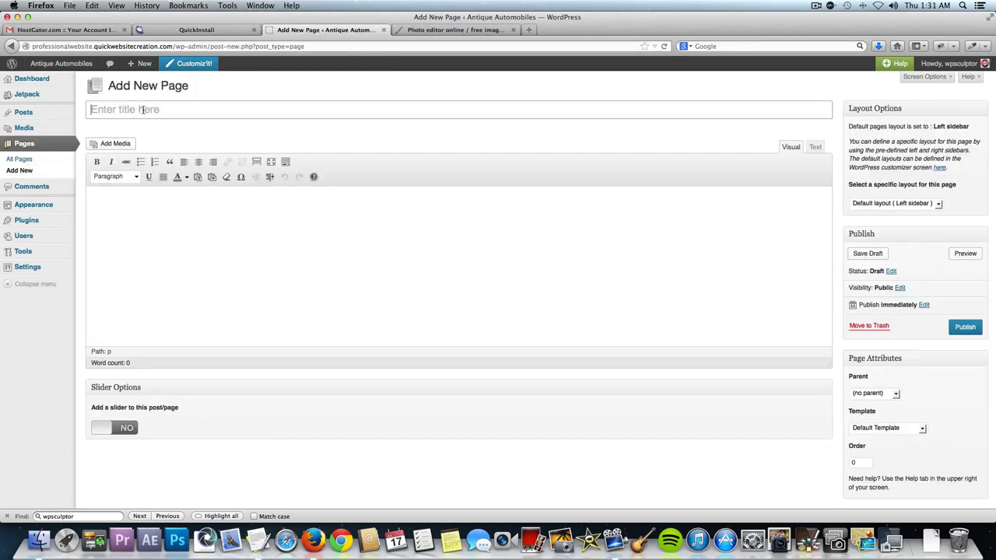
{"action": "left_click", "coordinate": [143, 110]}
{"action": "type", "text": "Ford Model A"}
{"action": "left_click", "coordinate": [92, 196]}
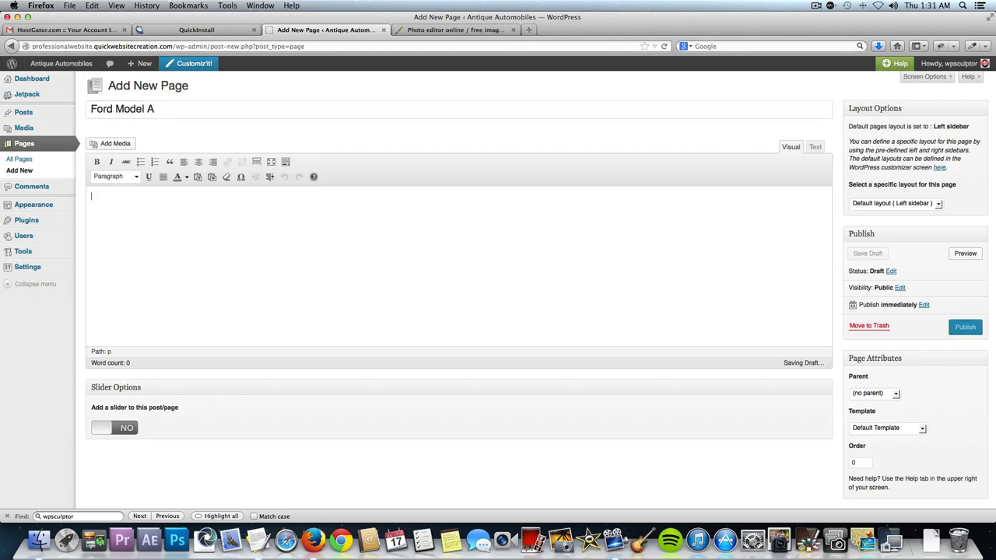
{"action": "key", "text": "super+Tab"}
{"action": "key", "text": "super+Tab"}
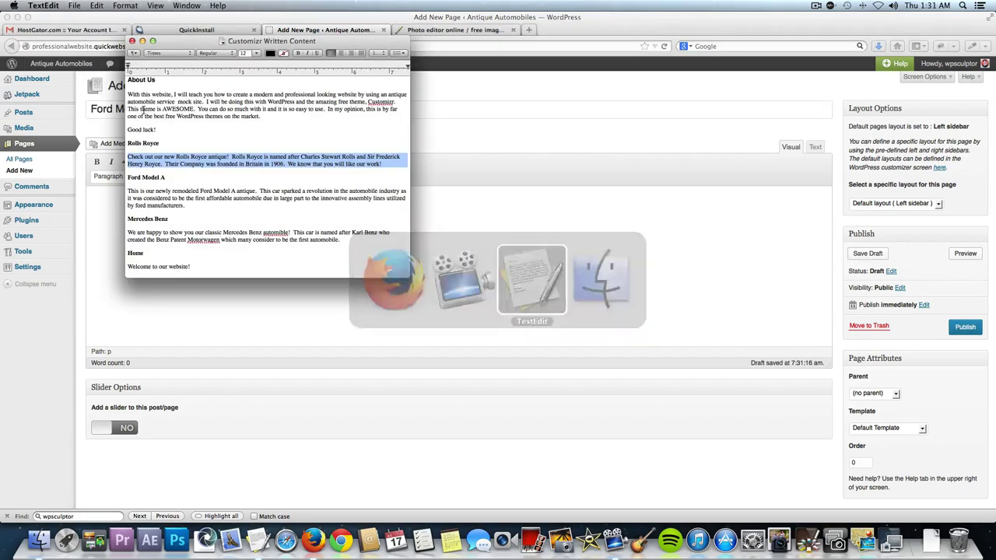
{"action": "triple_click", "coordinate": [180, 194]}
{"action": "key", "text": "super+c"}
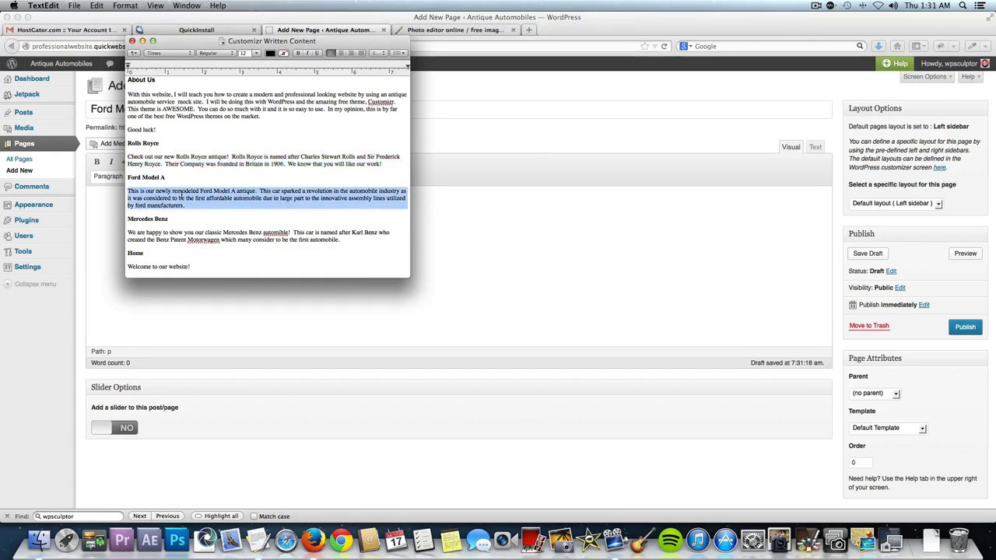
{"action": "key", "text": "super+Tab"}
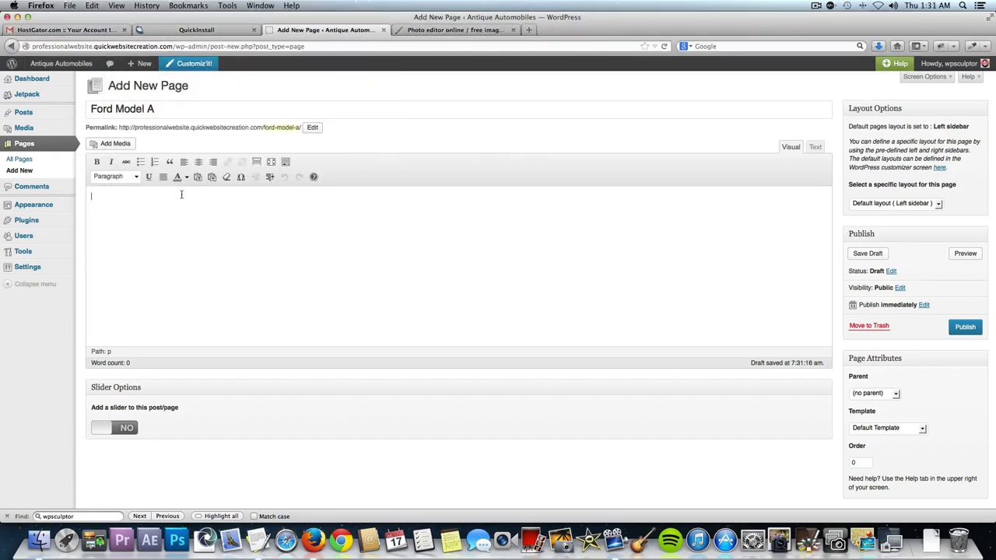
{"action": "key", "text": "super+v"}
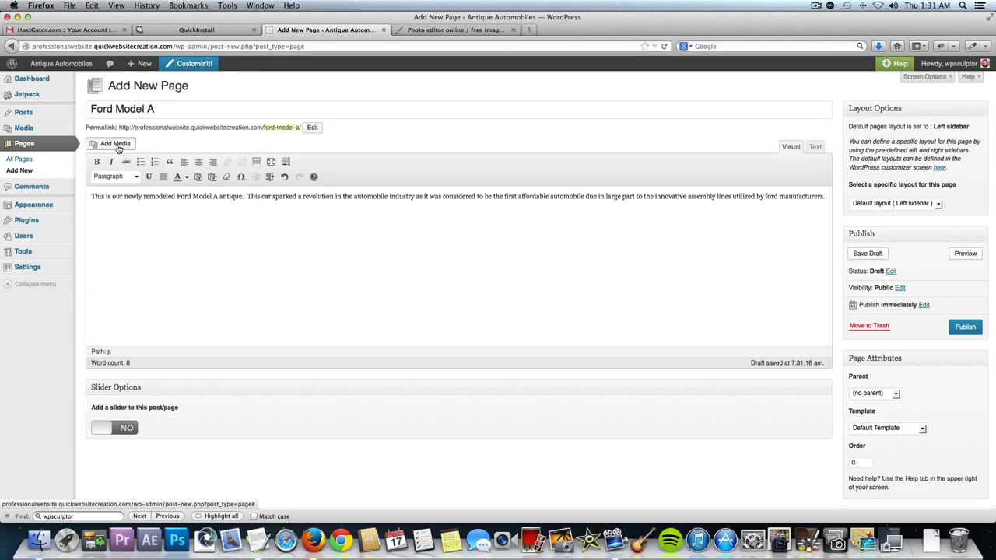
Upload Ford Model A.jpg and insert it at full size into the page content.
{"action": "left_click", "coordinate": [103, 143]}
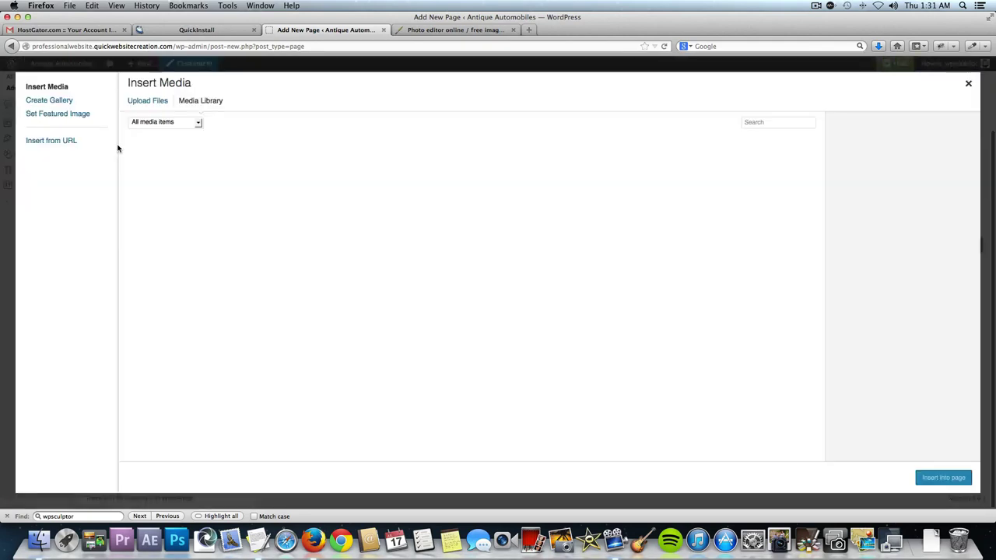
{"action": "left_click", "coordinate": [155, 101]}
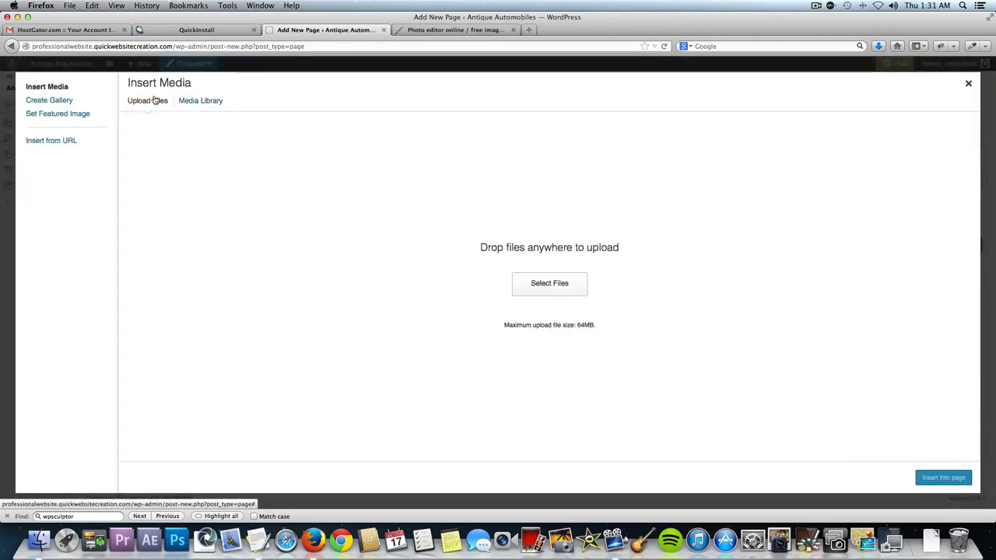
{"action": "left_click", "coordinate": [523, 285]}
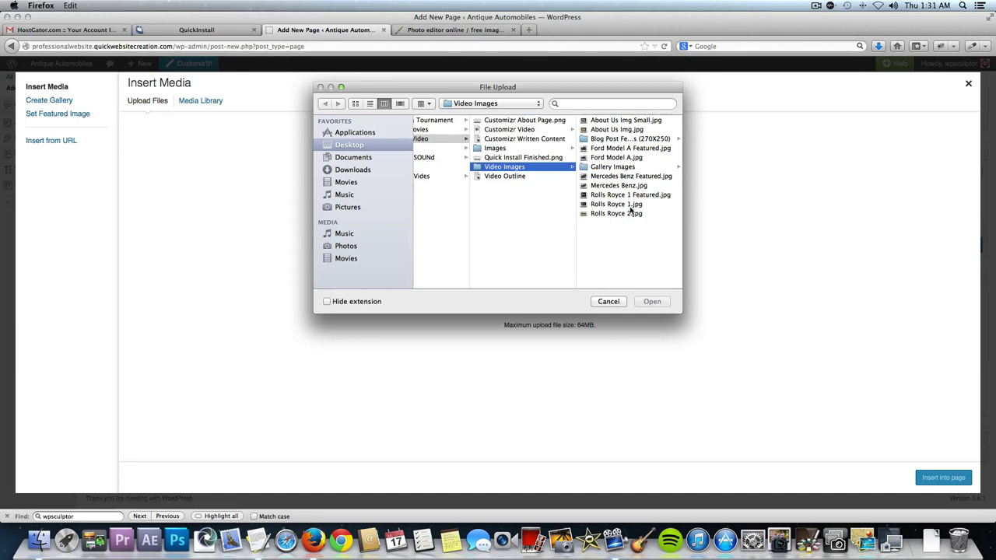
{"action": "left_click", "coordinate": [620, 158]}
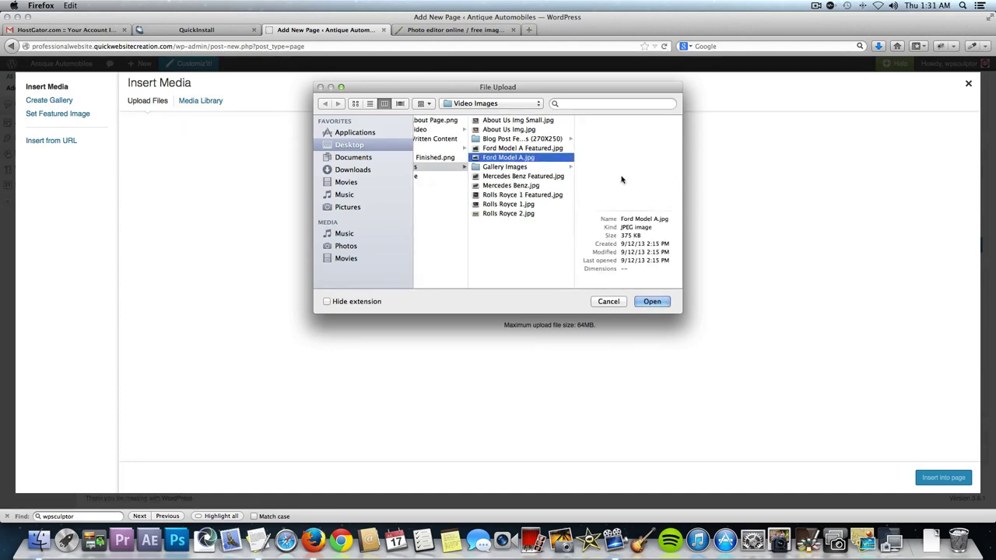
{"action": "left_click", "coordinate": [653, 301]}
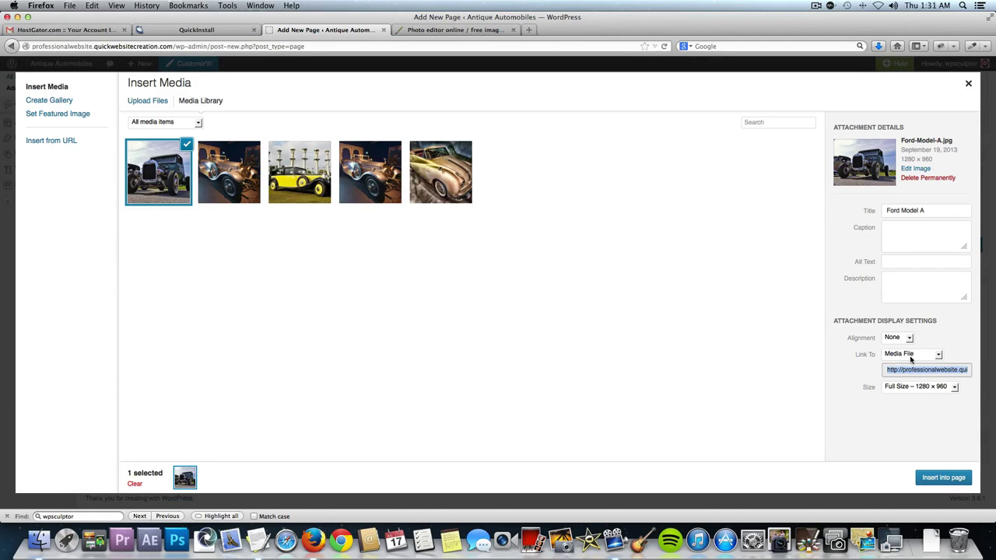
{"action": "left_click", "coordinate": [943, 477]}
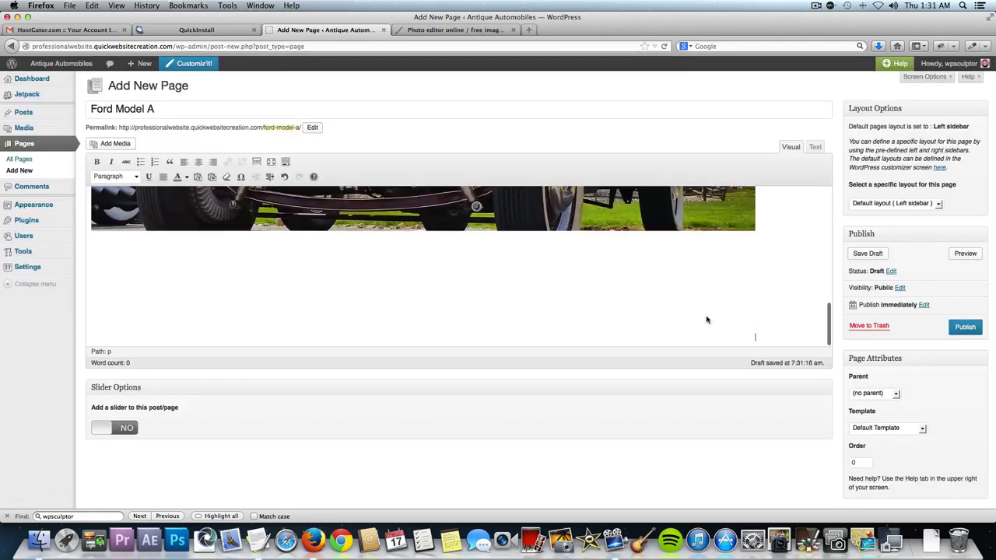
Upload Ford Model A Featured.jpg as the featured image and publish the Ford Model A page.
{"action": "scroll", "coordinate": [682, 274], "scroll_direction": "down", "scroll_amount": 2}
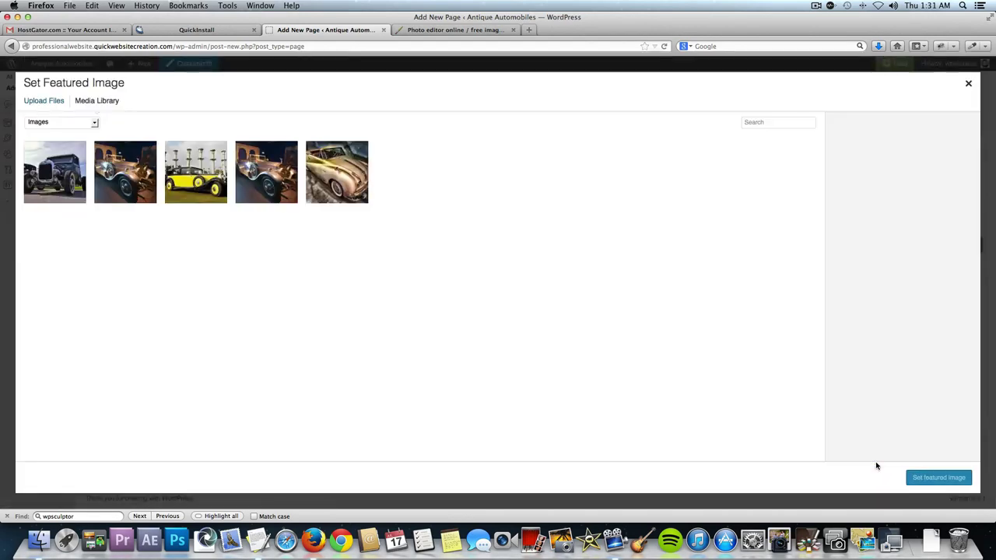
{"action": "left_click", "coordinate": [51, 101]}
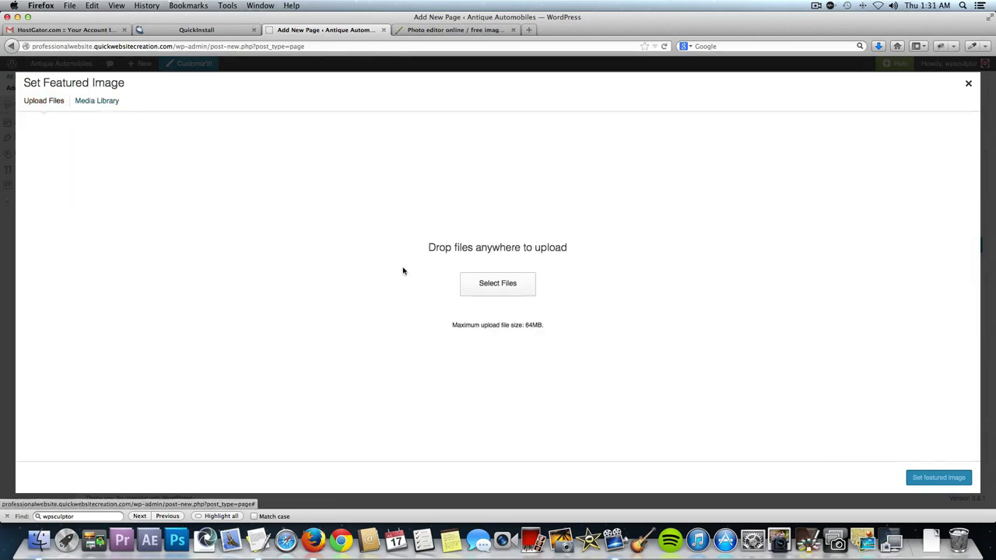
{"action": "left_click", "coordinate": [476, 289]}
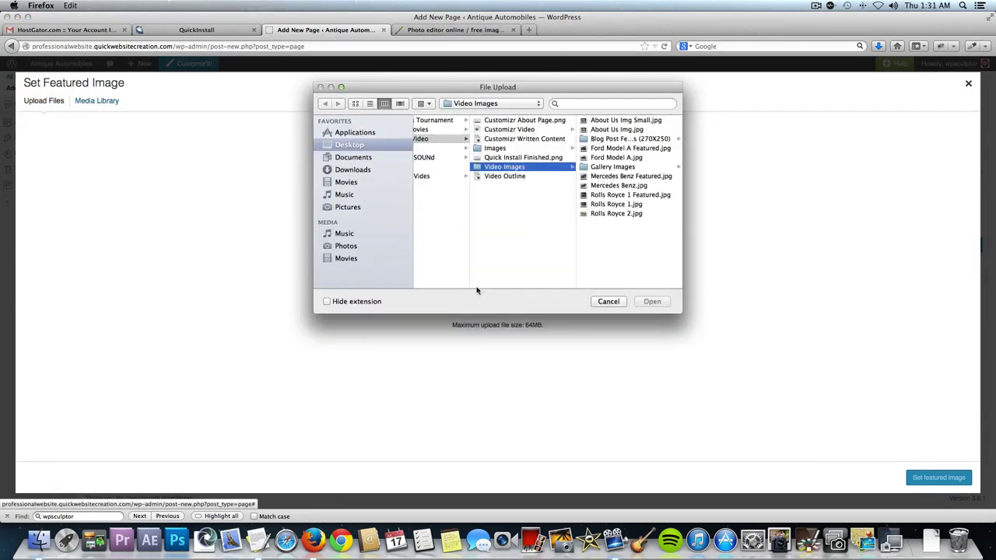
{"action": "left_click", "coordinate": [645, 150]}
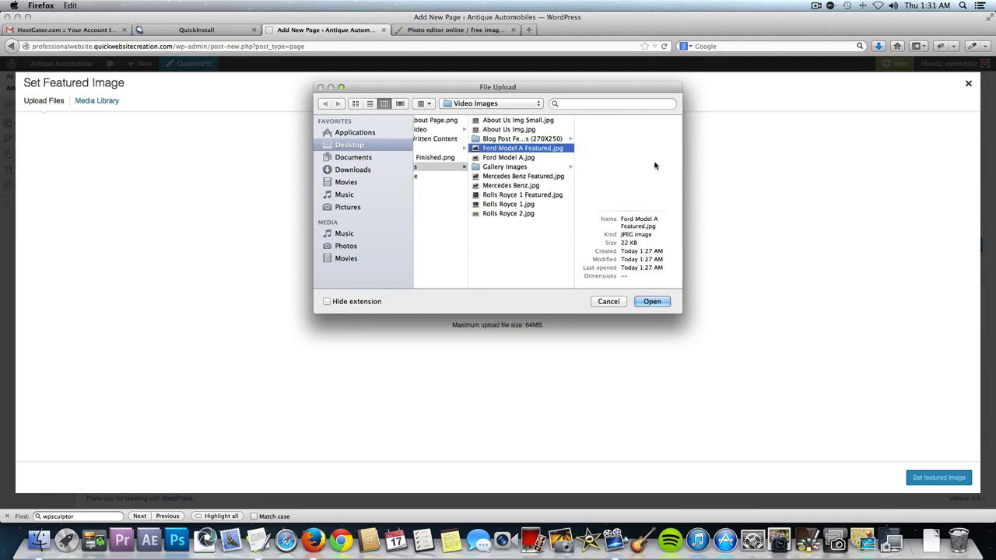
{"action": "left_click", "coordinate": [653, 303]}
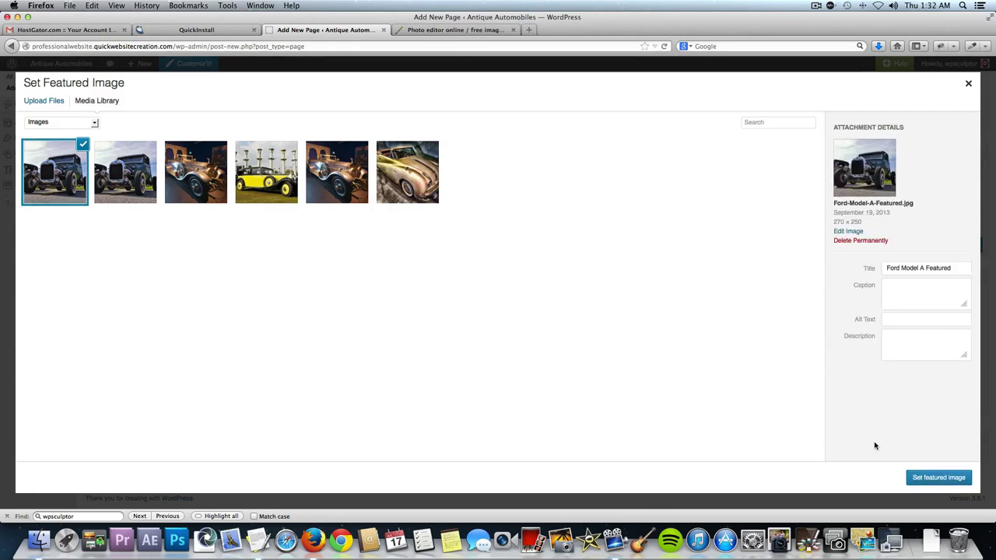
{"action": "left_click", "coordinate": [956, 480]}
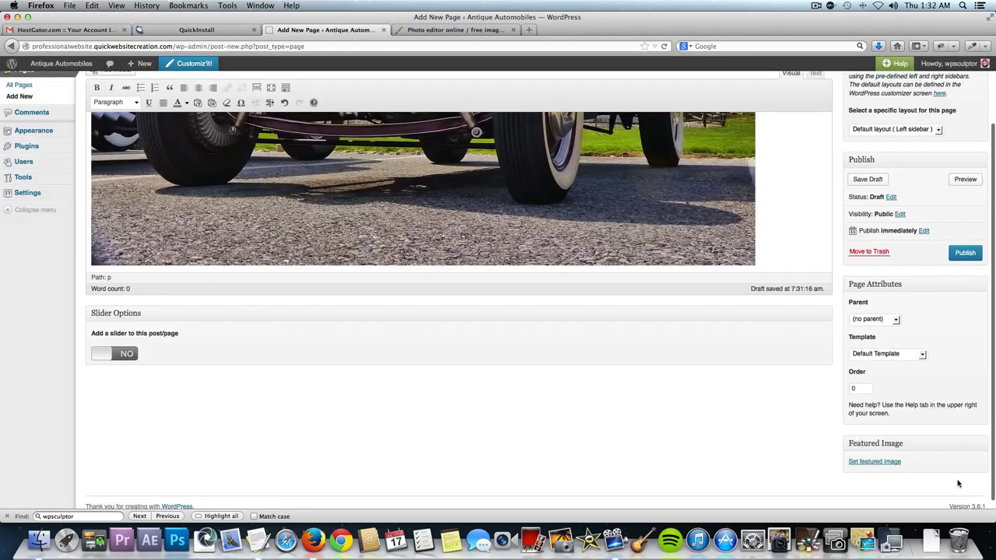
{"action": "left_click", "coordinate": [966, 254]}
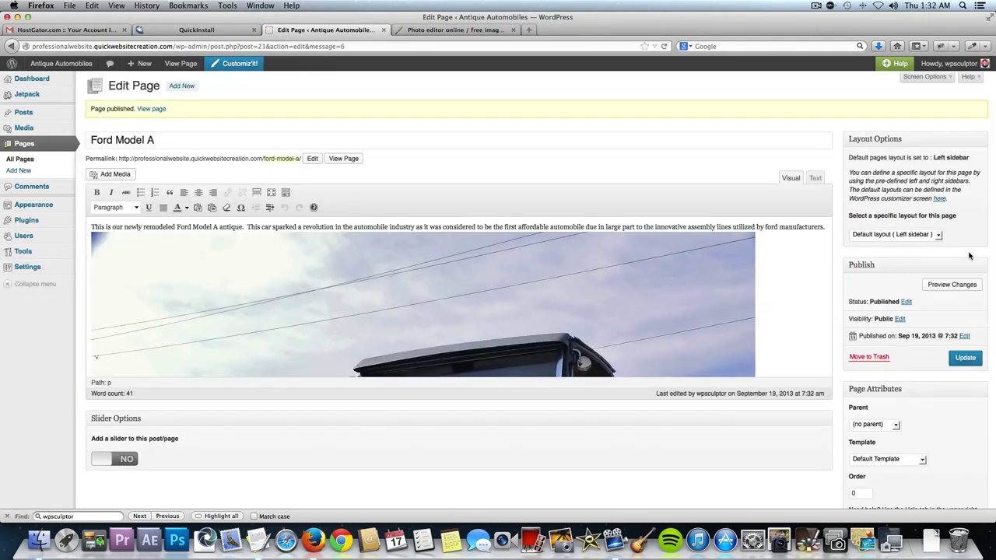
{"action": "left_click", "coordinate": [182, 86]}
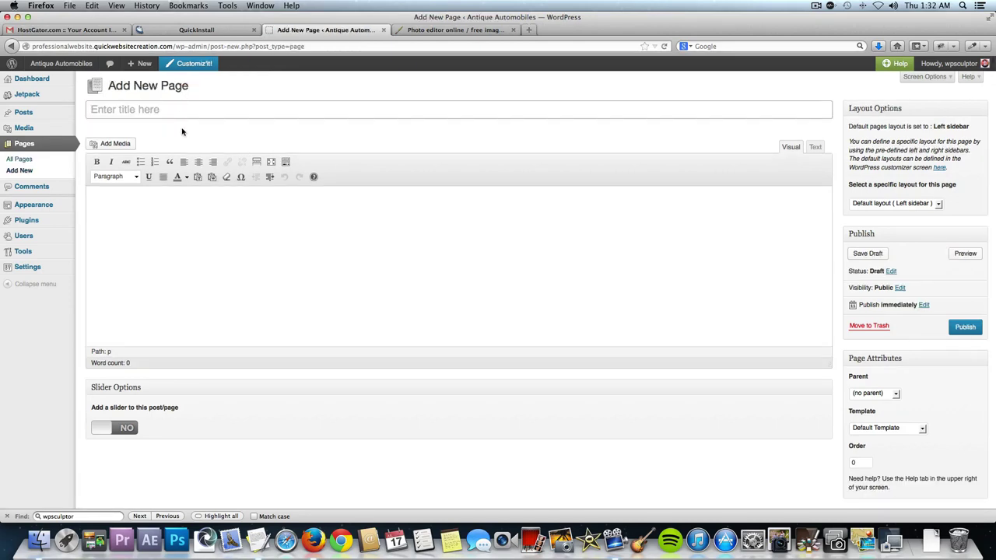
Title the new page 'Mercedes Benz' and paste its description paragraph from TextEdit.
{"action": "type", "text": "Mercedes Benz"}
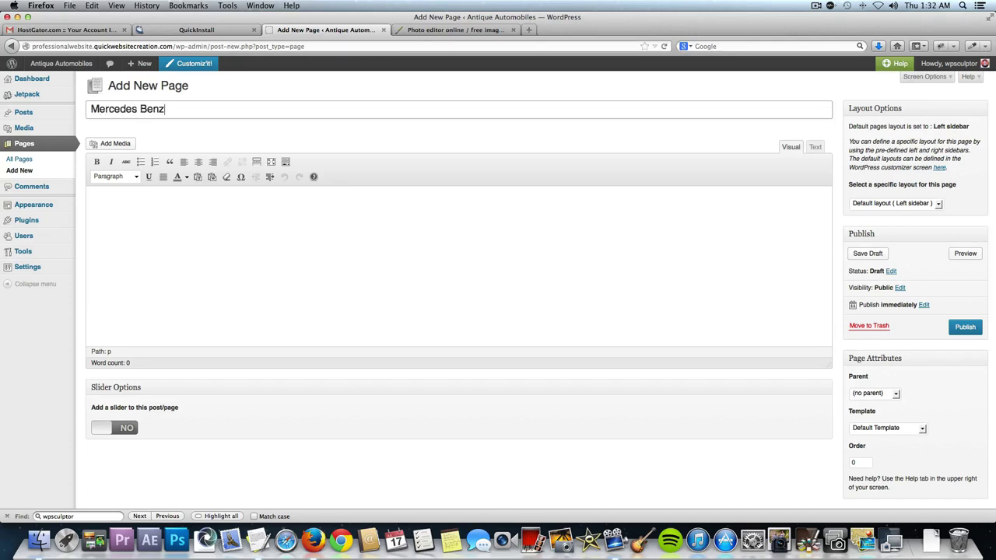
{"action": "key", "text": "super+Tab"}
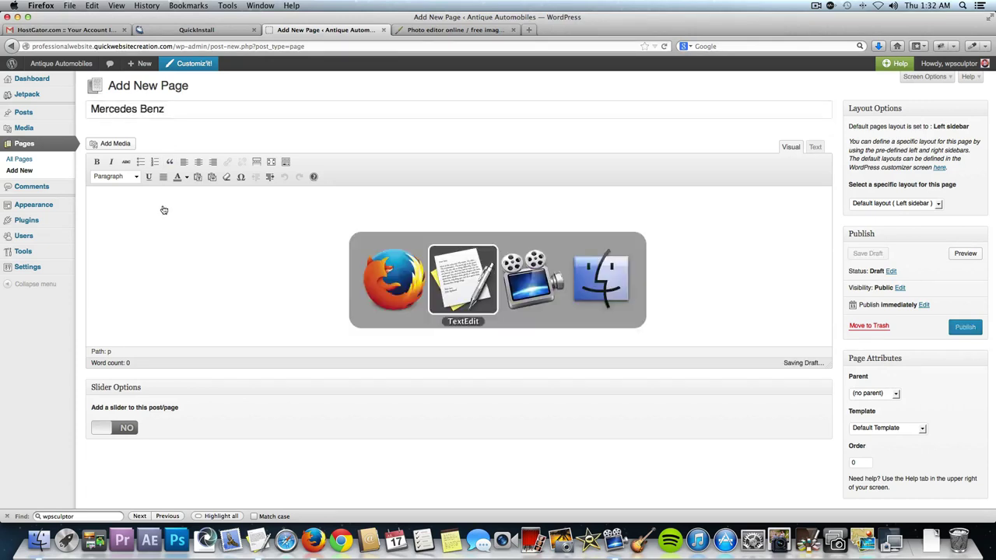
{"action": "triple_click", "coordinate": [159, 232]}
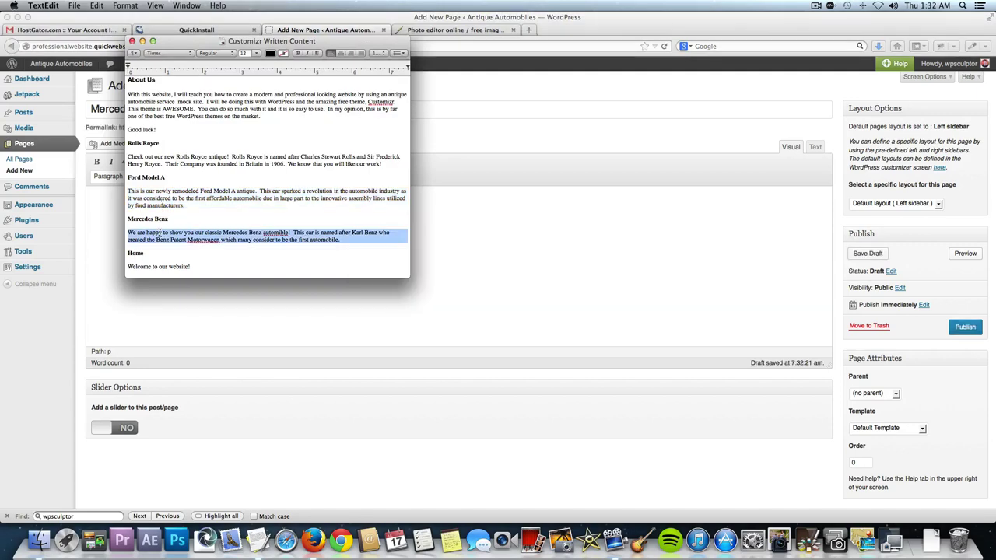
{"action": "key", "text": "super+Tab"}
{"action": "type", "text": "We are happy to show you our classic Mercedes Benz automobile!  This car is named after Karl Benz who created the Benz Patent Motorwagen which many consider to be the first automobile."}
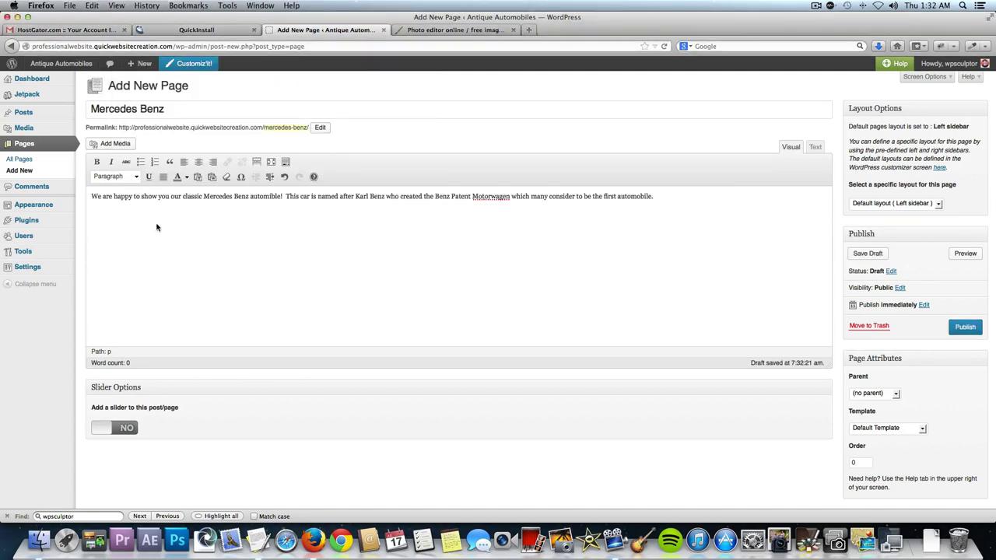
Upload Mercedes Benz.jpg and insert it at full size into the page content.
{"action": "left_click", "coordinate": [117, 145]}
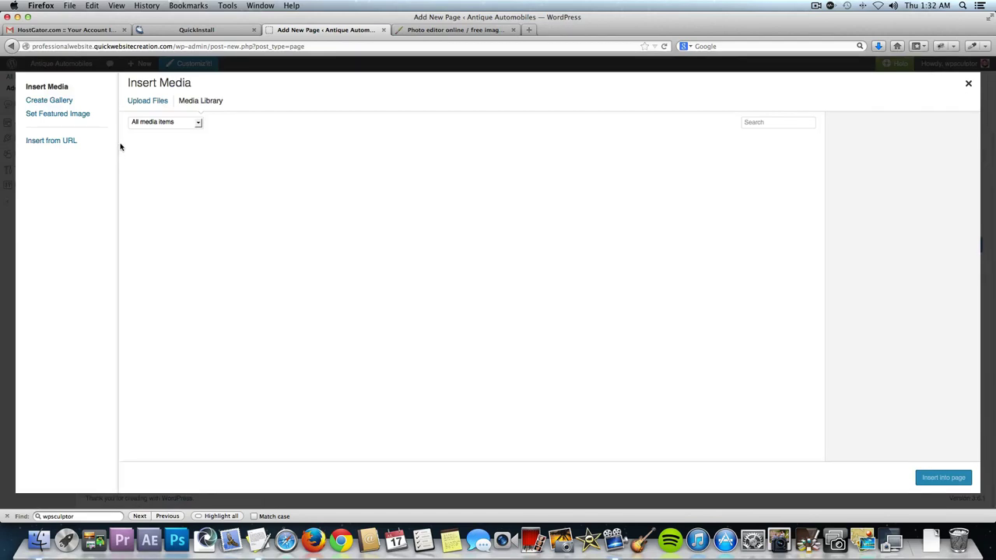
{"action": "left_click", "coordinate": [158, 103]}
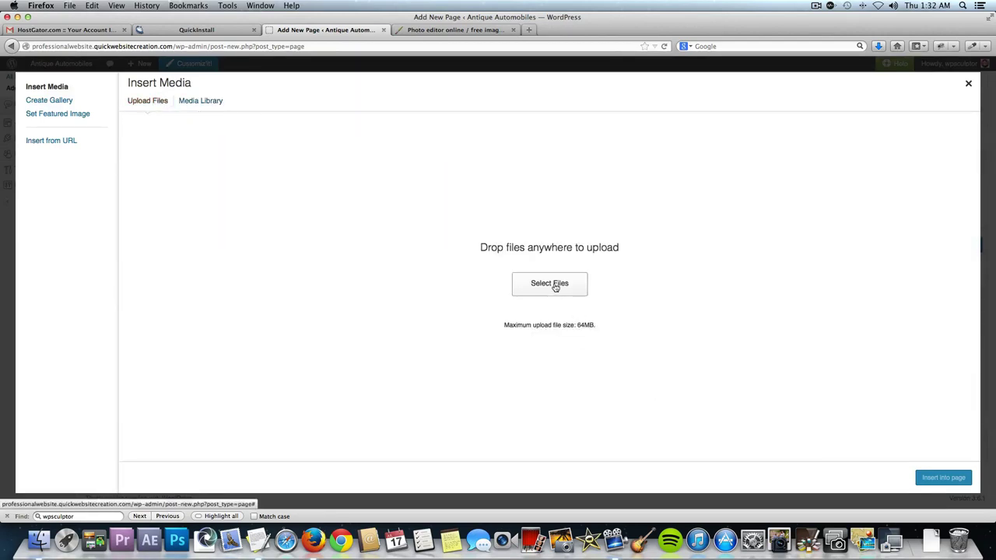
{"action": "left_click", "coordinate": [555, 286]}
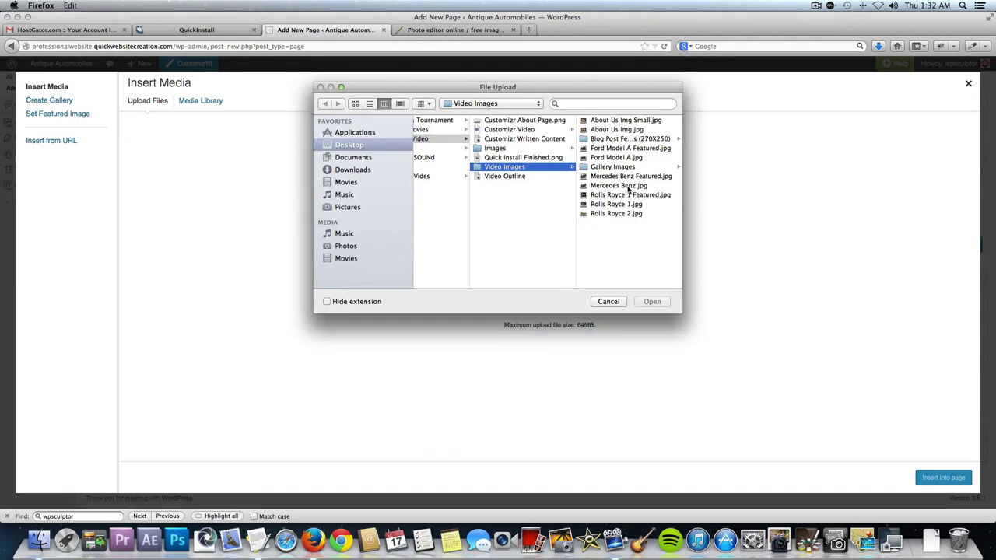
{"action": "left_click", "coordinate": [627, 187]}
{"action": "left_click", "coordinate": [651, 301]}
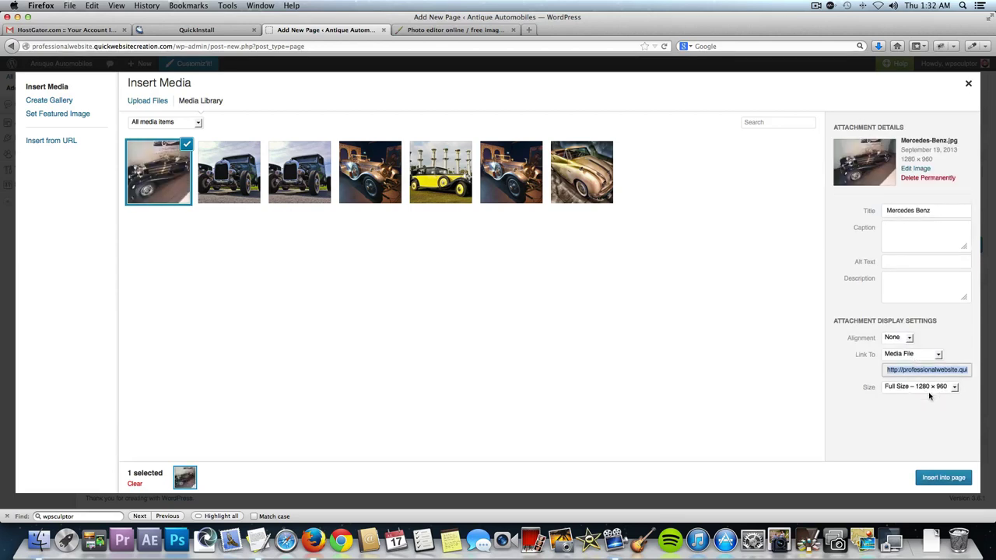
{"action": "left_click", "coordinate": [933, 479]}
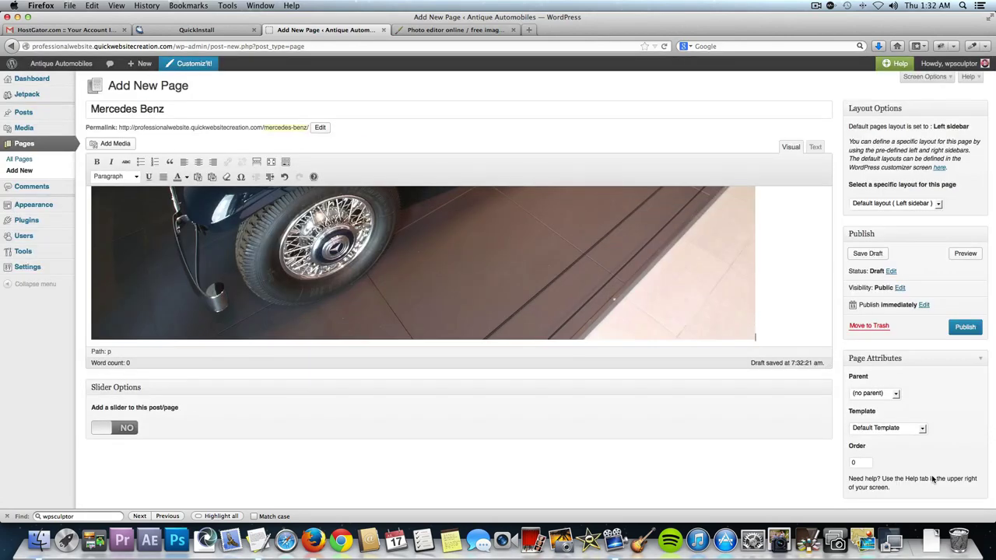
{"action": "scroll", "coordinate": [976, 399], "scroll_direction": "down", "scroll_amount": 2}
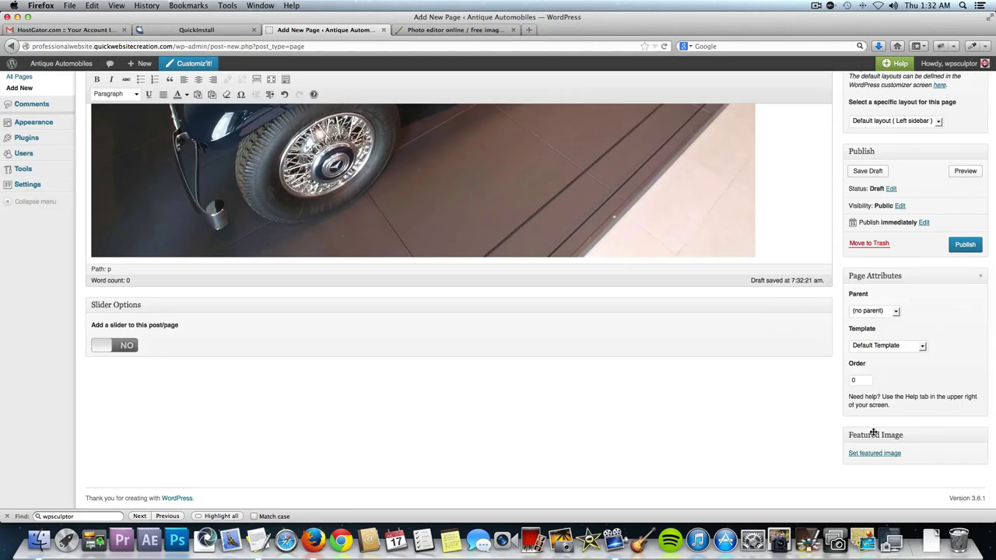
Upload Mercedes Benz Featured.jpg as the featured image and publish the Mercedes Benz page.
{"action": "left_click", "coordinate": [869, 457]}
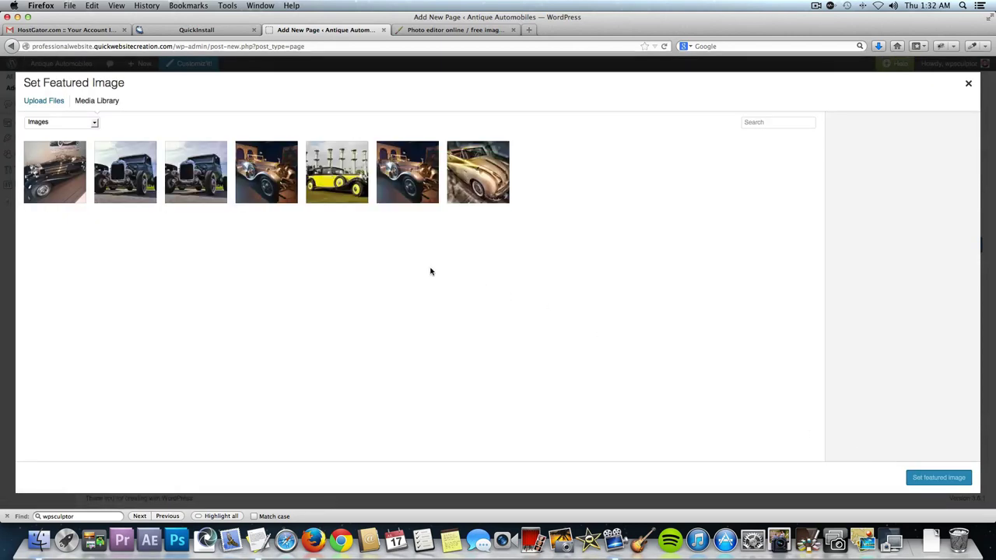
{"action": "left_click", "coordinate": [28, 103]}
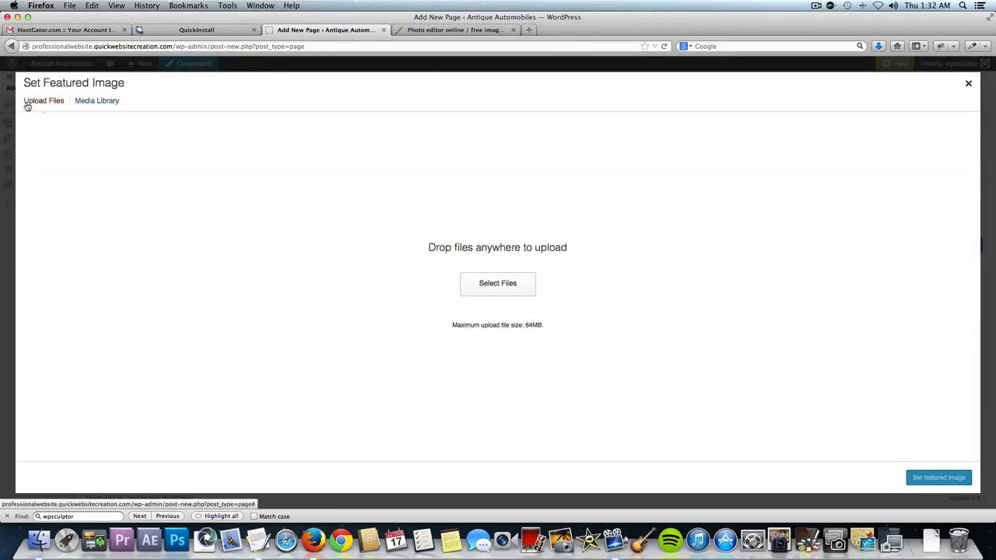
{"action": "left_click", "coordinate": [465, 283]}
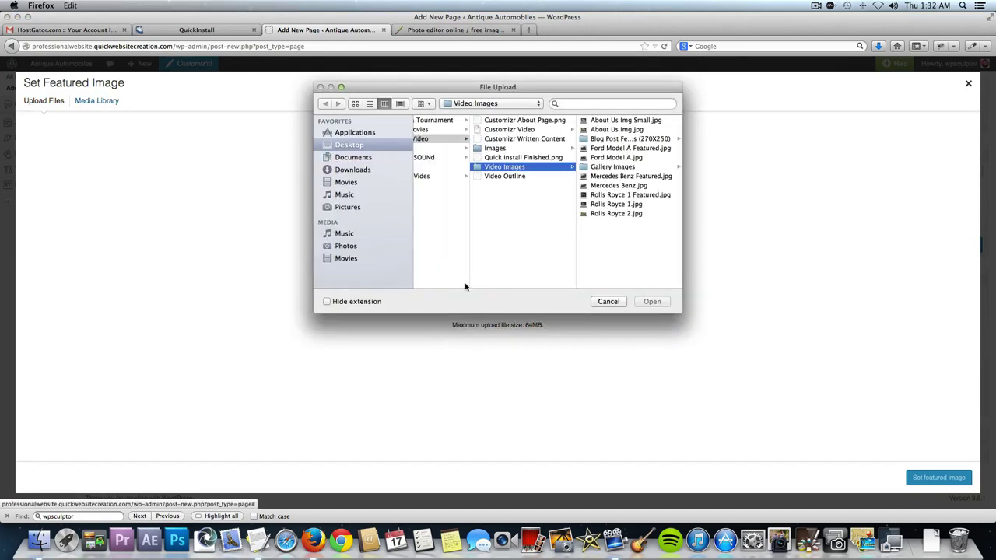
{"action": "left_click", "coordinate": [633, 178]}
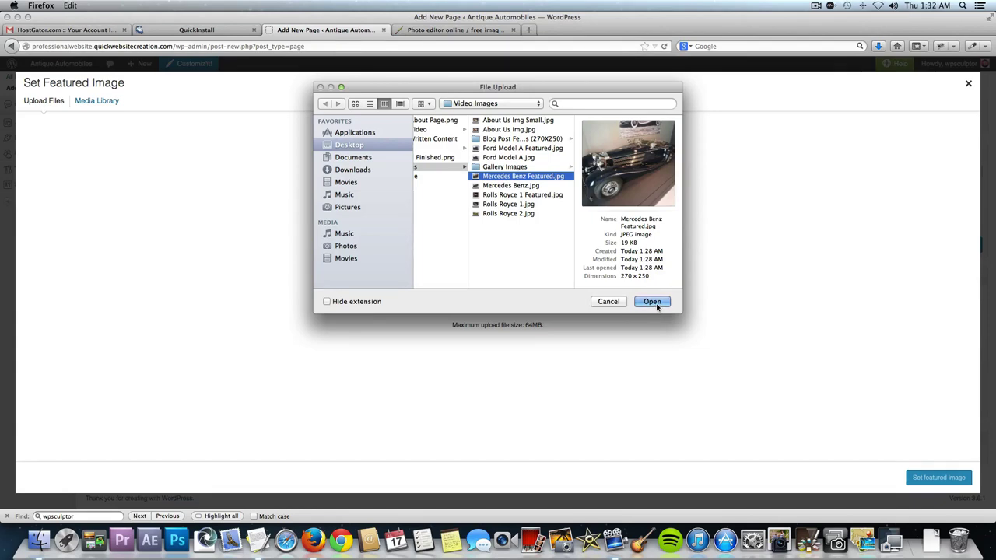
{"action": "left_click", "coordinate": [652, 302]}
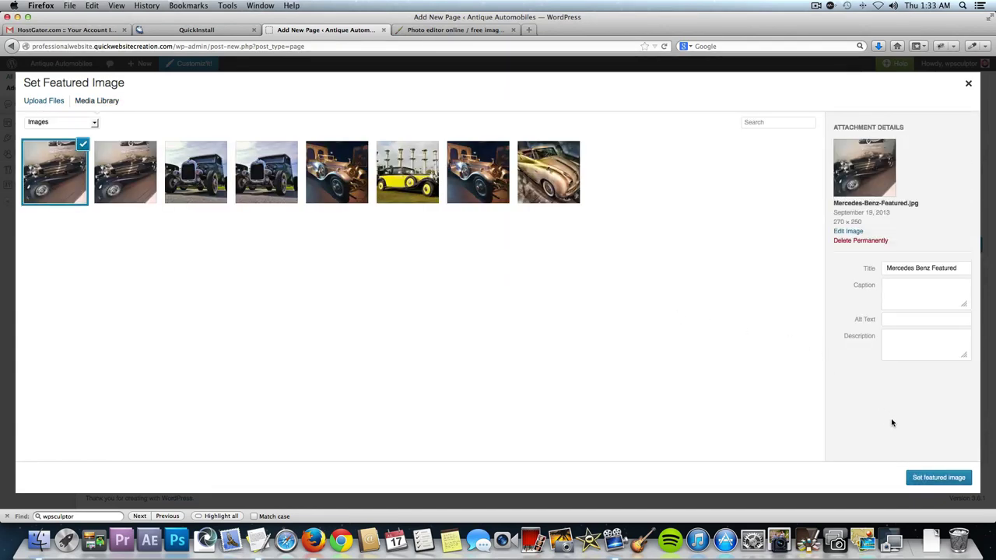
{"action": "left_click", "coordinate": [939, 480]}
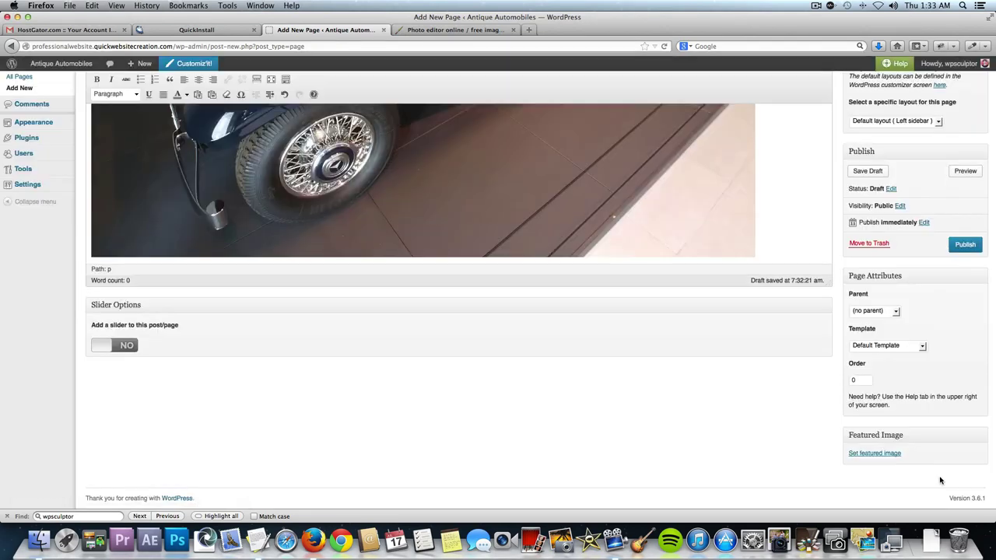
{"action": "left_click", "coordinate": [968, 247]}
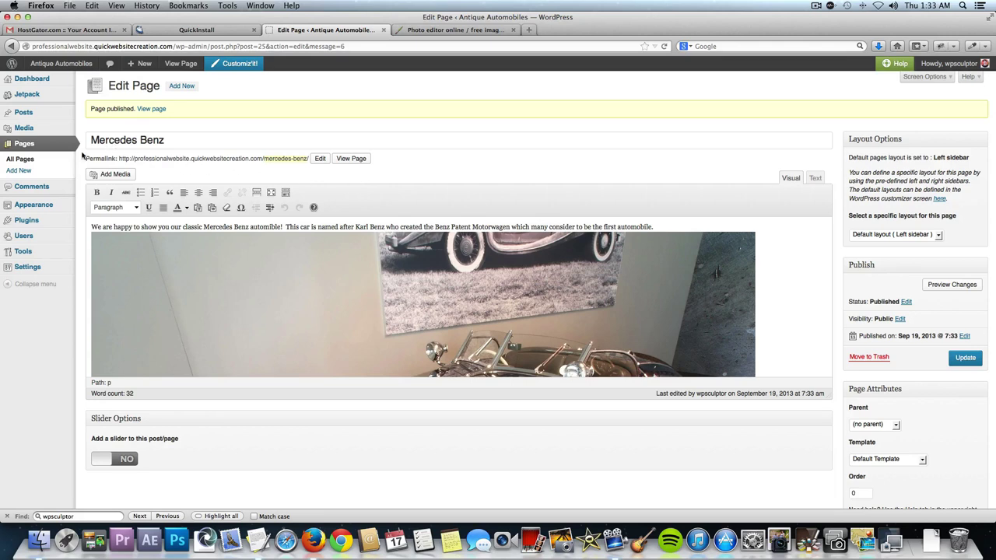
Create and publish a new page titled 'Home' with a line of body text.
{"action": "left_click", "coordinate": [179, 87]}
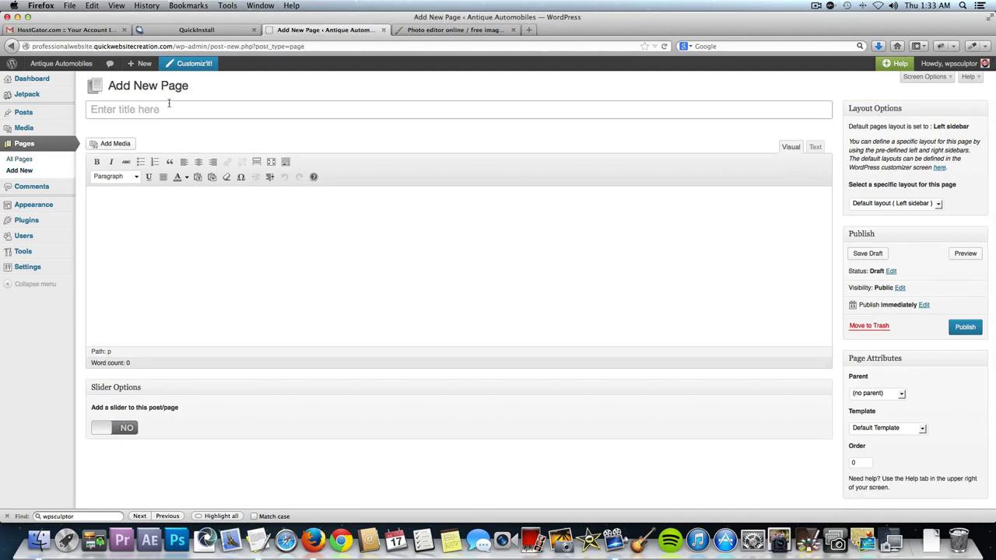
{"action": "left_click", "coordinate": [168, 103]}
{"action": "type", "text": "Home"}
{"action": "key", "text": "Tab"}
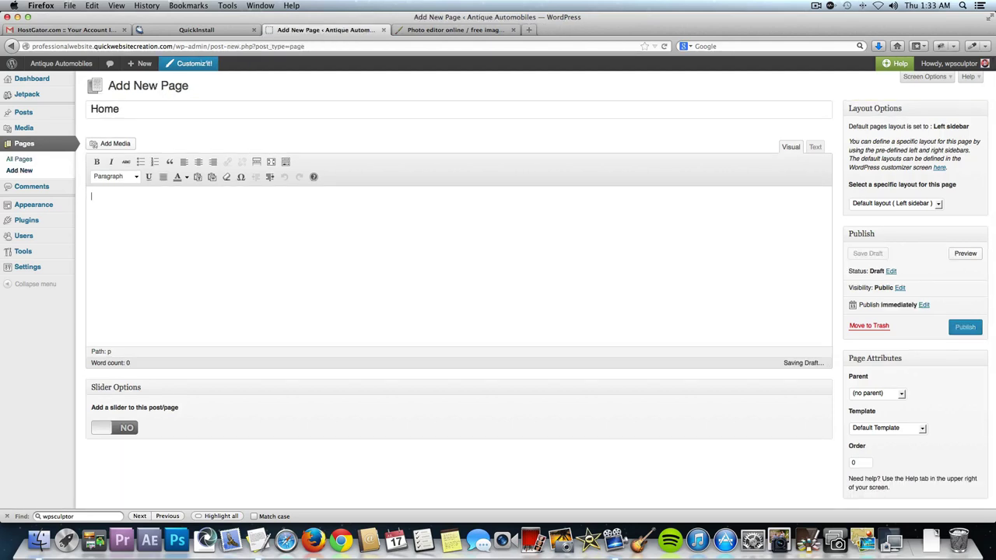
{"action": "type", "text": "Welcome to our home page!"}
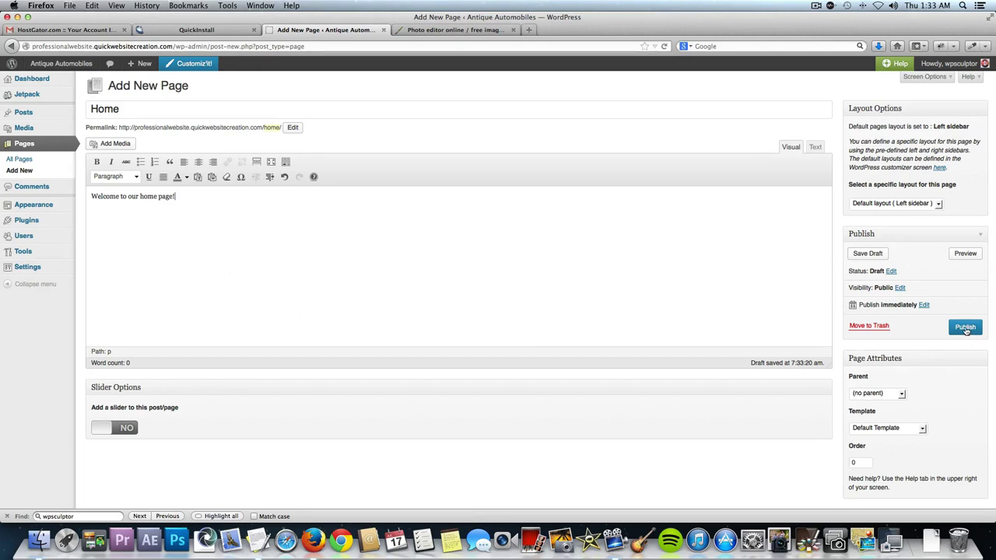
{"action": "left_click", "coordinate": [965, 326]}
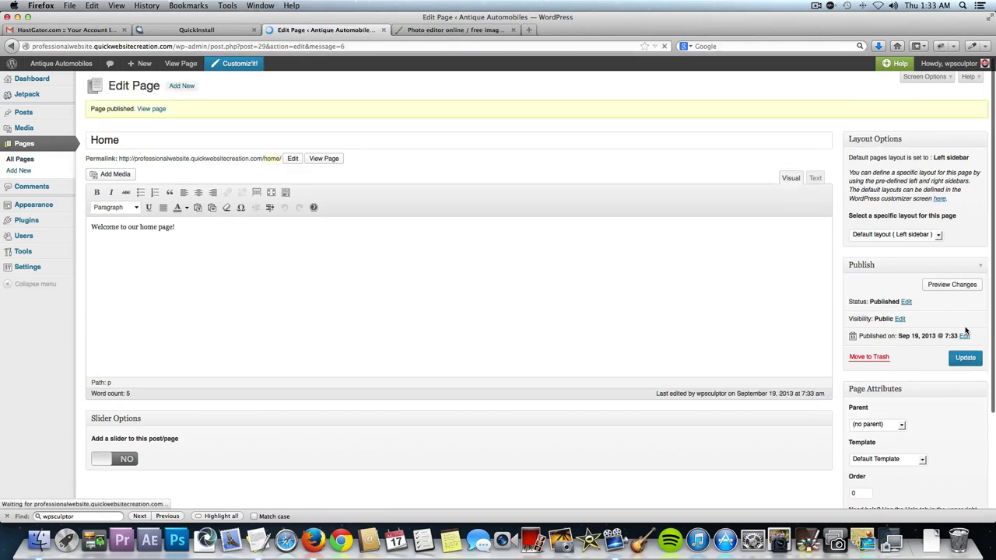
Create and publish a new page titled 'Blog'.
{"action": "left_click", "coordinate": [180, 87]}
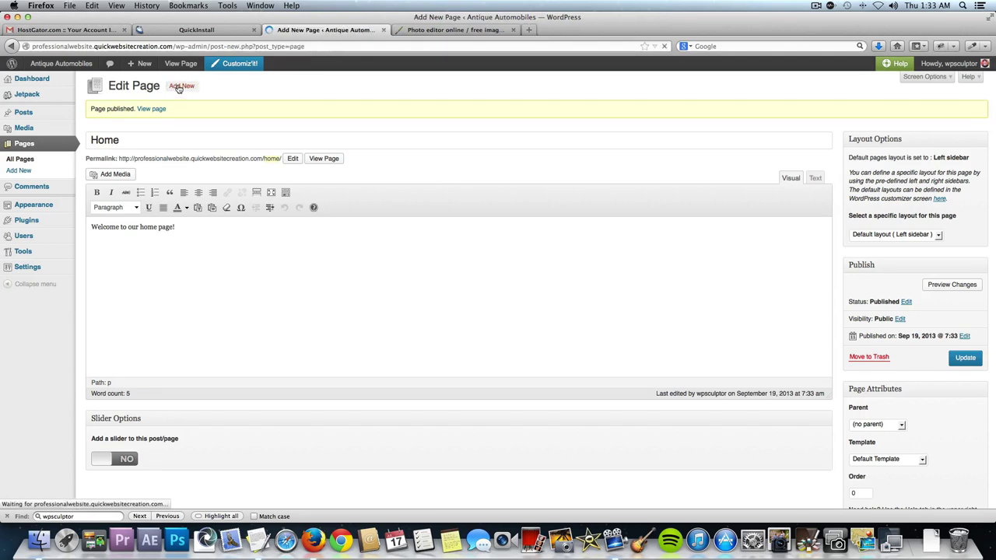
{"action": "left_click", "coordinate": [172, 107]}
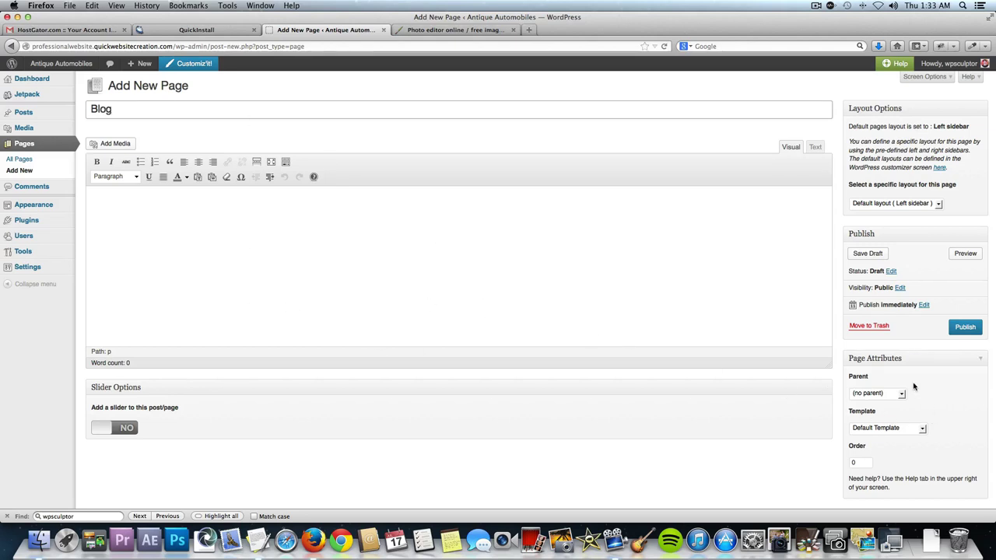
{"action": "left_click", "coordinate": [966, 326]}
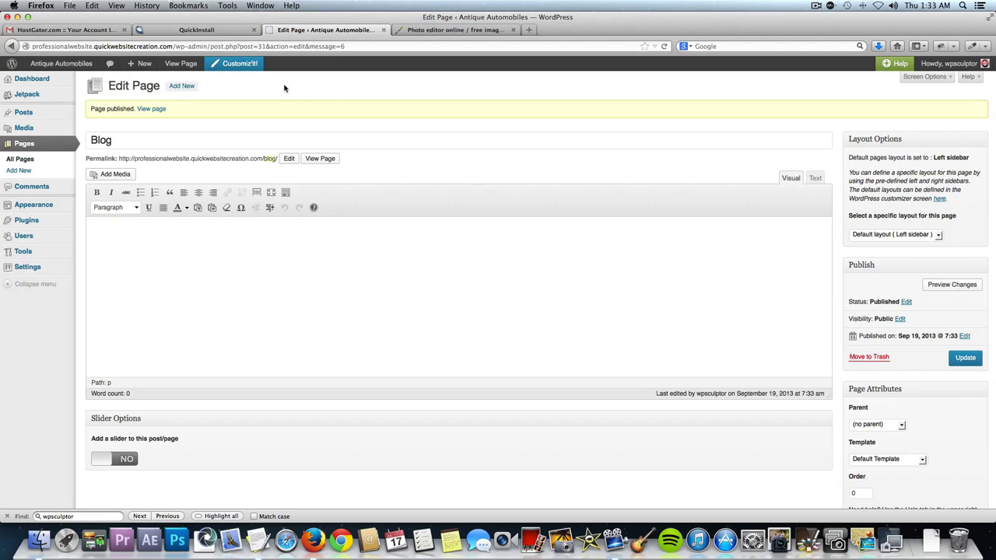
Create and publish an empty page titled 'Contact Us'.
{"action": "left_click", "coordinate": [177, 88]}
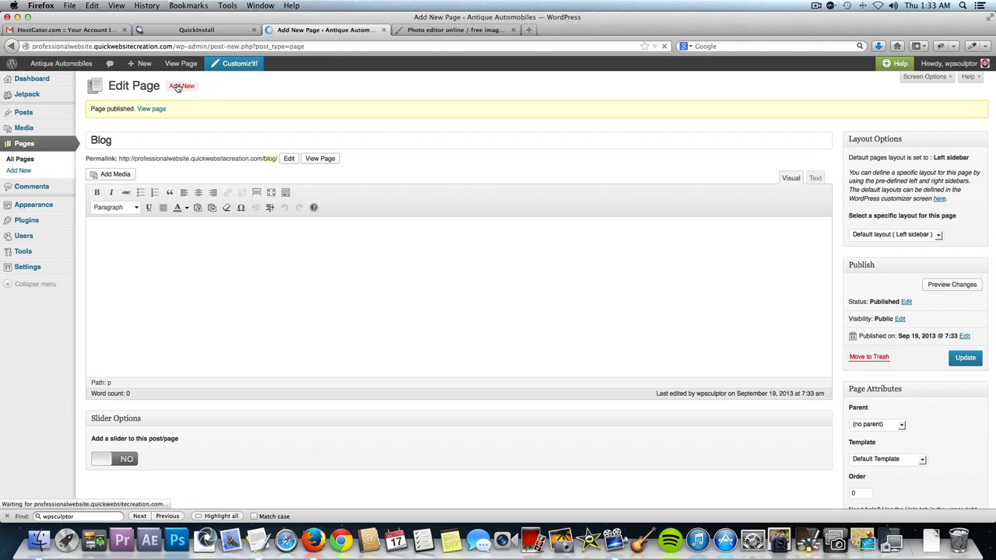
{"action": "type", "text": "Contact Us"}
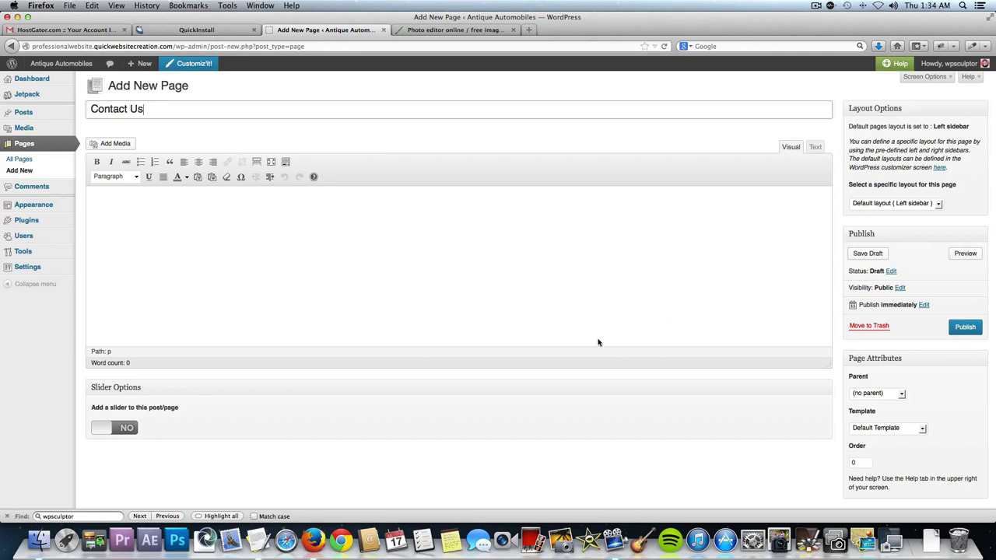
{"action": "left_click", "coordinate": [975, 328]}
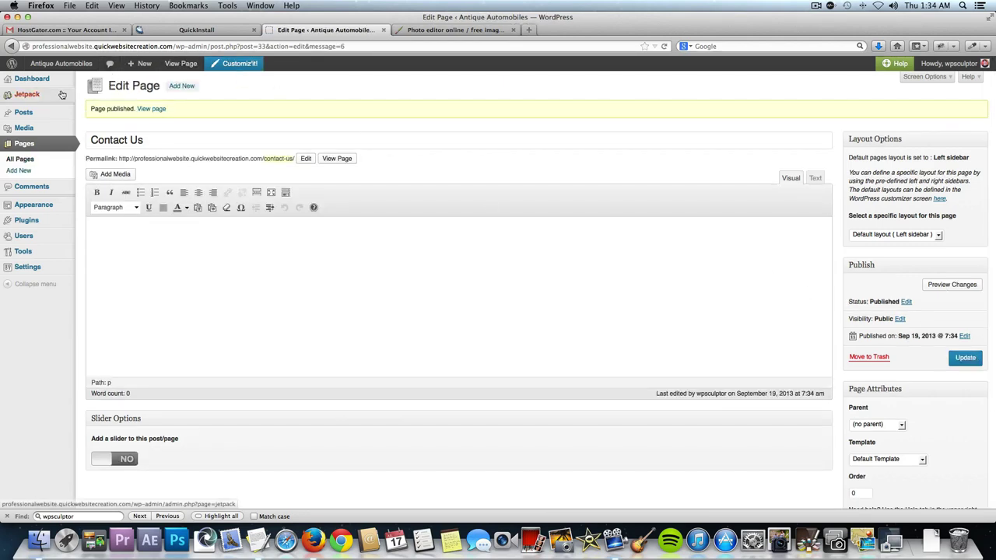
Browse the live homepage, then open the Edit Menus screen through the header's 'Add a menu' link.
{"action": "mouse_move", "coordinate": [69, 74]}
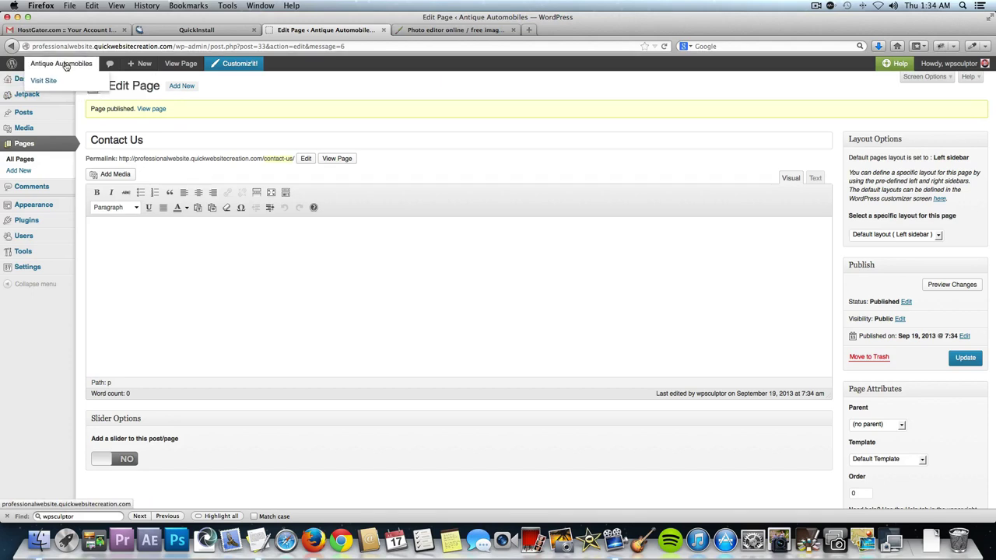
{"action": "left_click", "coordinate": [66, 66]}
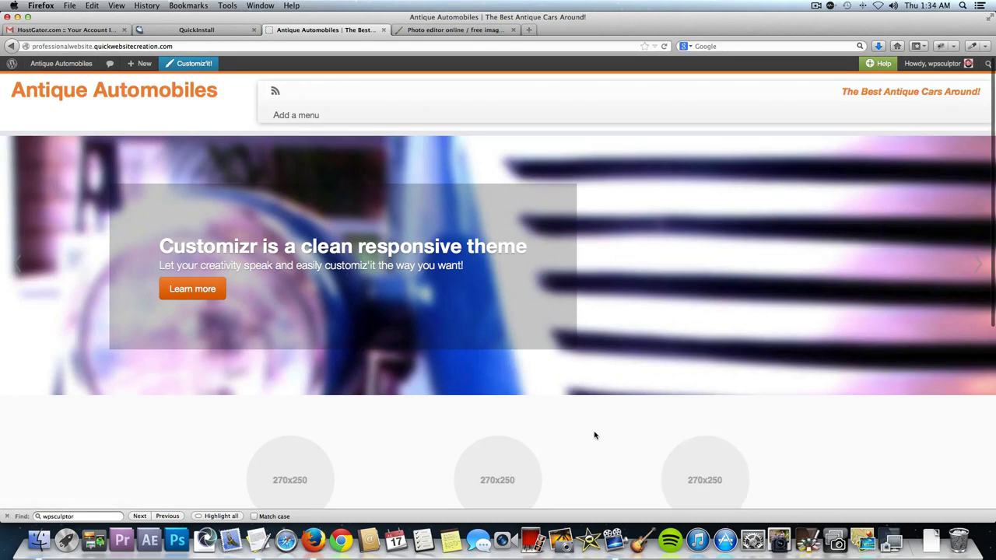
{"action": "scroll", "coordinate": [596, 435], "scroll_direction": "down", "scroll_amount": 5}
{"action": "scroll", "coordinate": [521, 447], "scroll_direction": "down", "scroll_amount": 2}
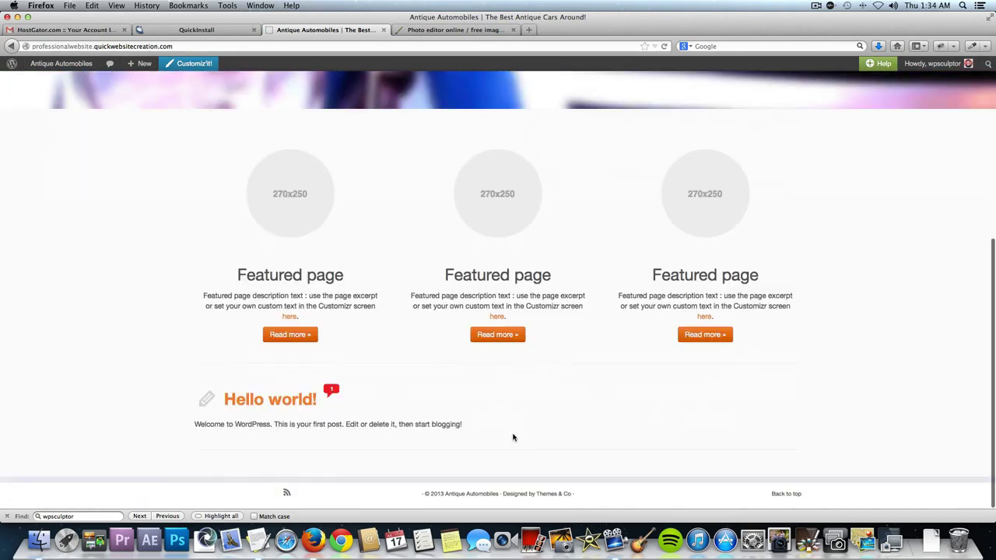
{"action": "scroll", "coordinate": [514, 438], "scroll_direction": "up", "scroll_amount": 6}
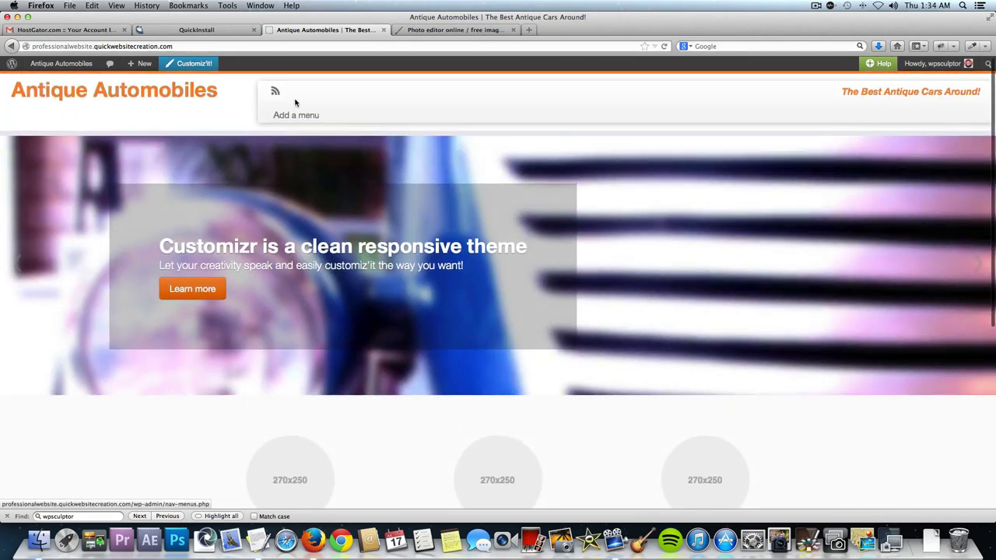
{"action": "scroll", "coordinate": [536, 285], "scroll_direction": "down", "scroll_amount": 5}
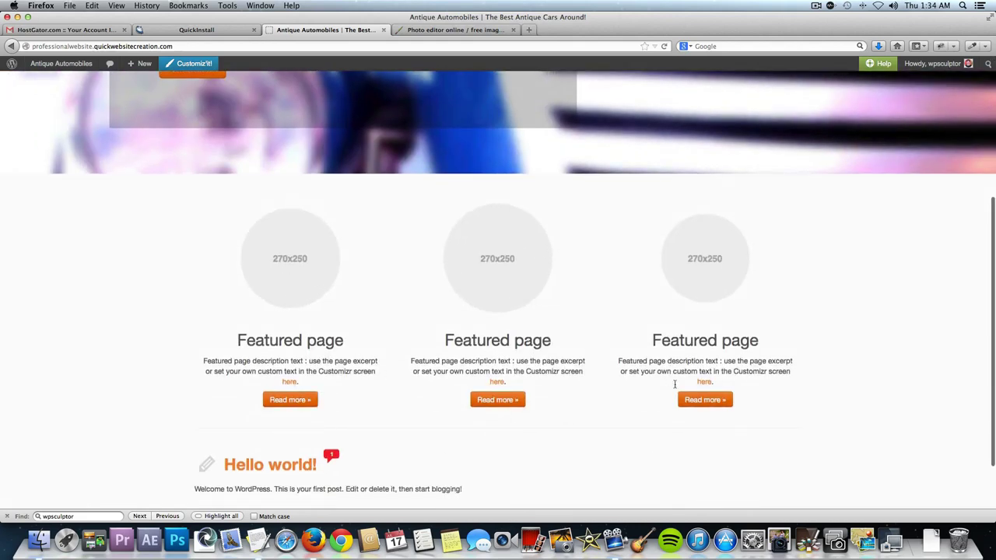
{"action": "scroll", "coordinate": [462, 427], "scroll_direction": "down", "scroll_amount": 2}
{"action": "scroll", "coordinate": [462, 427], "scroll_direction": "up", "scroll_amount": 5}
{"action": "scroll", "coordinate": [462, 427], "scroll_direction": "up", "scroll_amount": 2}
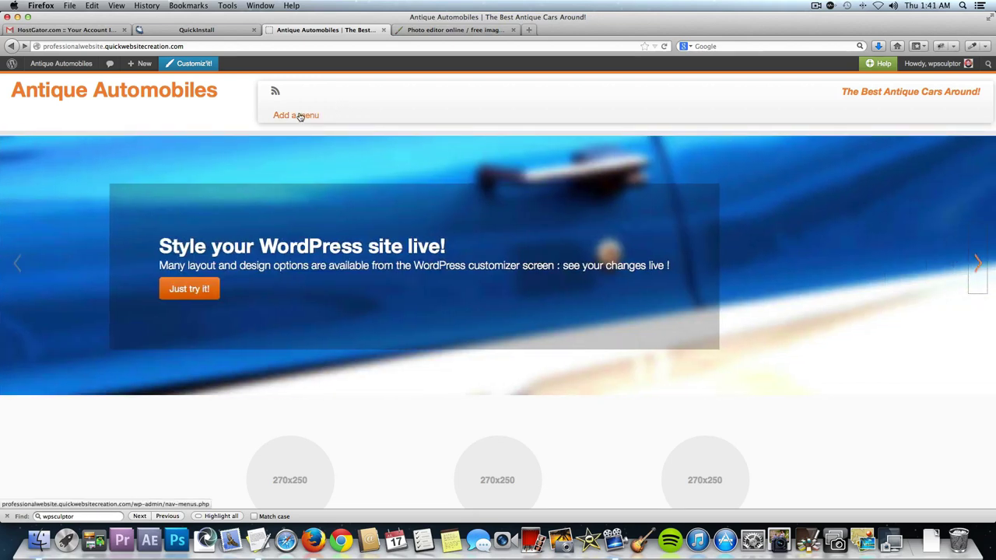
{"action": "left_click", "coordinate": [301, 116]}
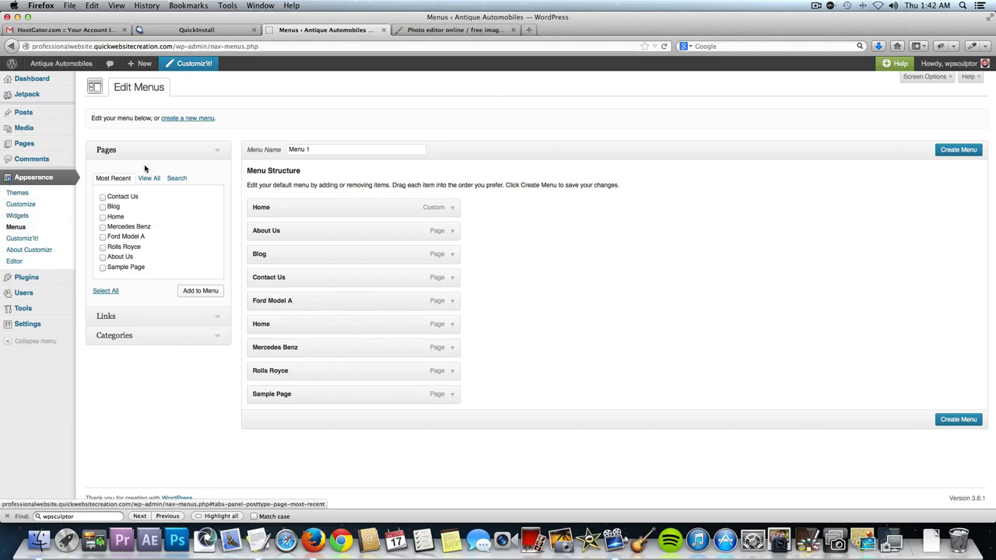
Create a new menu named 'Main Navigation Menu'.
{"action": "left_click", "coordinate": [191, 121]}
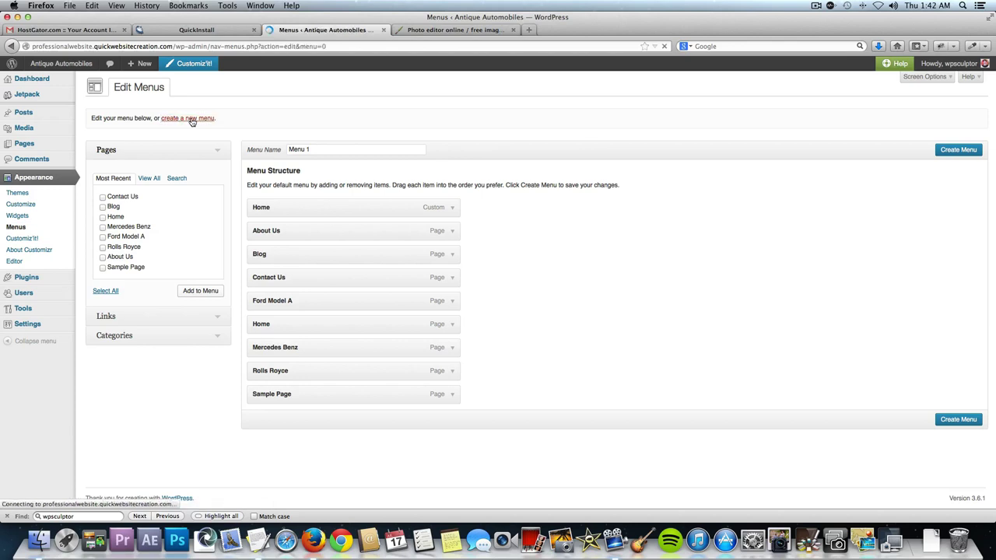
{"action": "left_click", "coordinate": [330, 153]}
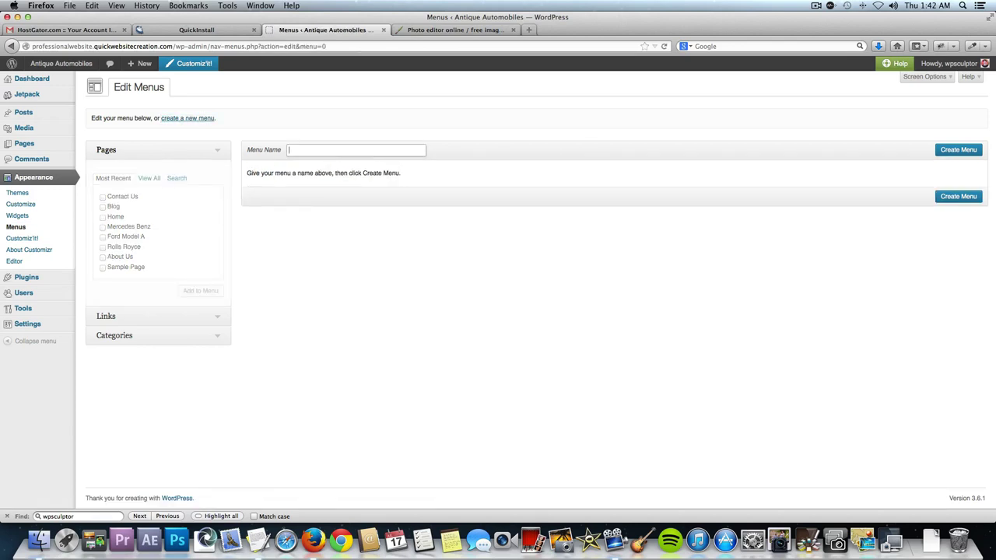
{"action": "type", "text": "Main N"}
{"action": "key", "text": "Down"}
{"action": "key", "text": "Return"}
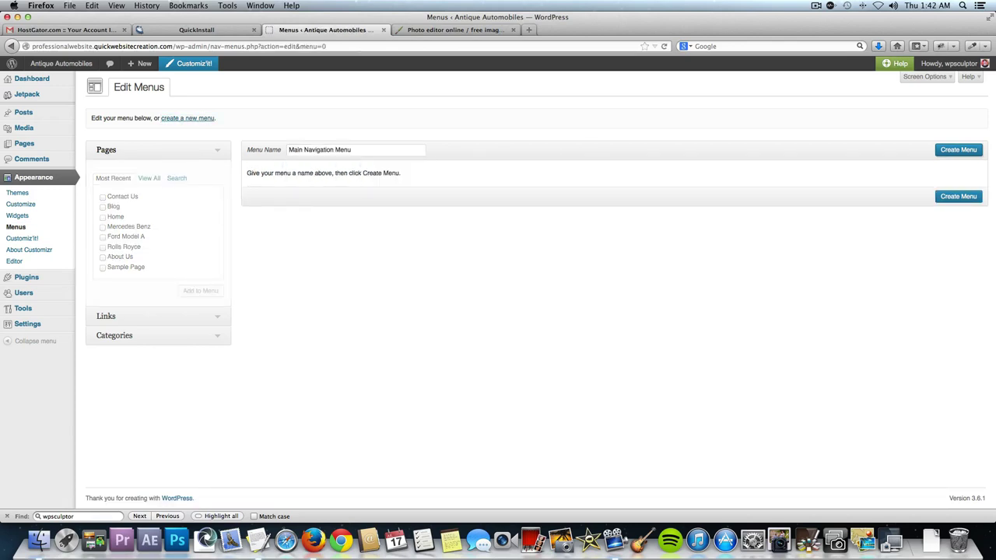
{"action": "left_click", "coordinate": [945, 151]}
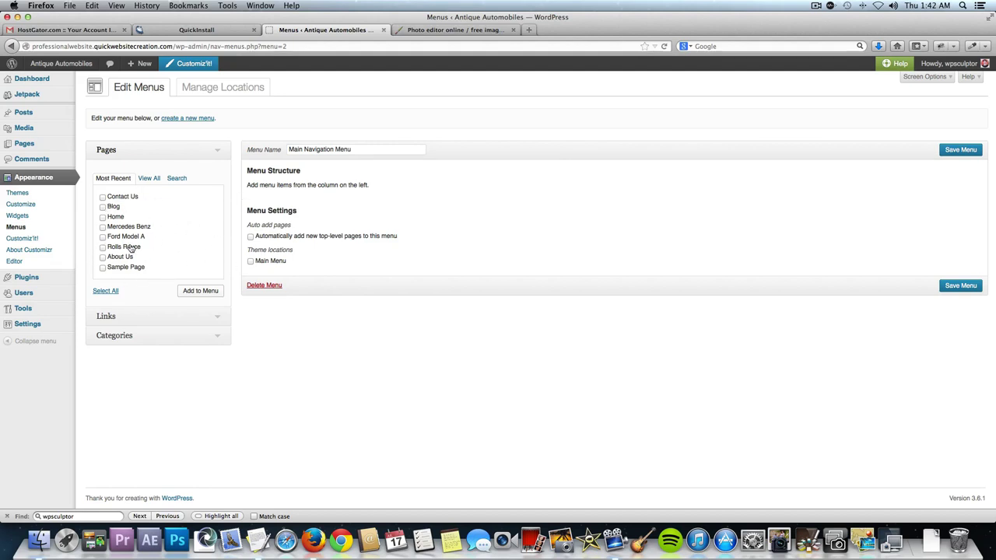
Add all eight pages to the menu and save it with the Main Menu location ticked.
{"action": "left_click", "coordinate": [104, 293]}
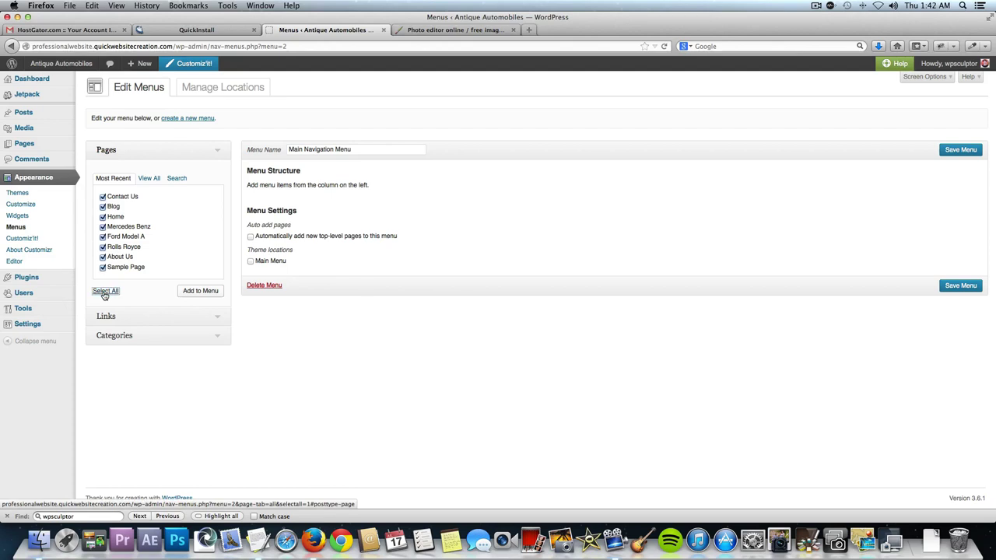
{"action": "left_click", "coordinate": [200, 291]}
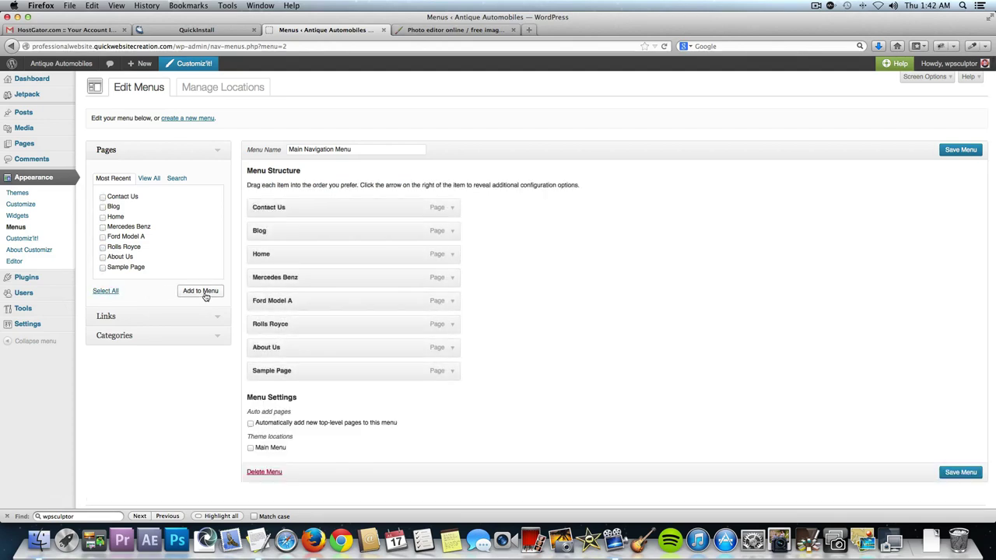
{"action": "left_click", "coordinate": [979, 473]}
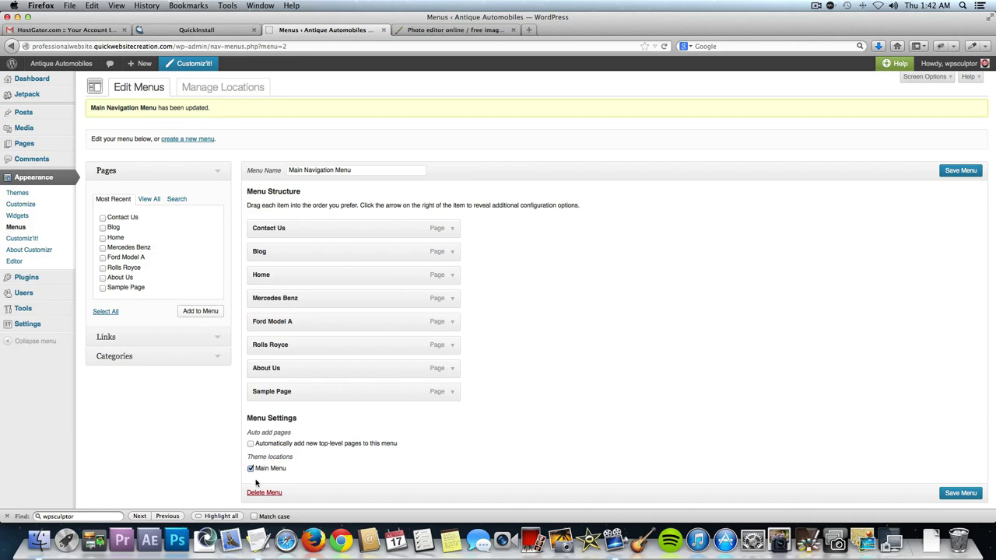
{"action": "left_click", "coordinate": [977, 498]}
Check Sample Page, About Us and Rolls Royce on the live site, then return to Menus.
{"action": "left_click", "coordinate": [82, 67]}
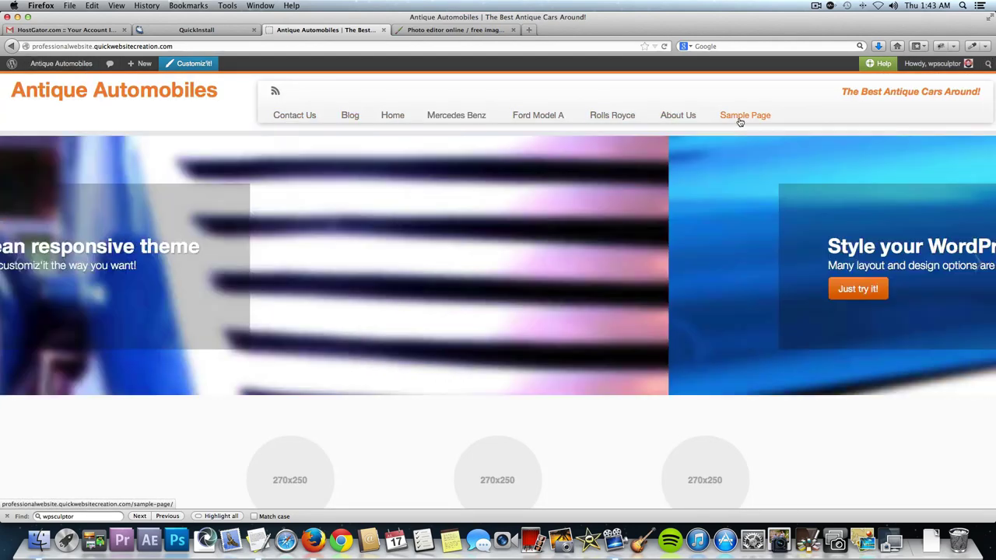
{"action": "left_click", "coordinate": [739, 122]}
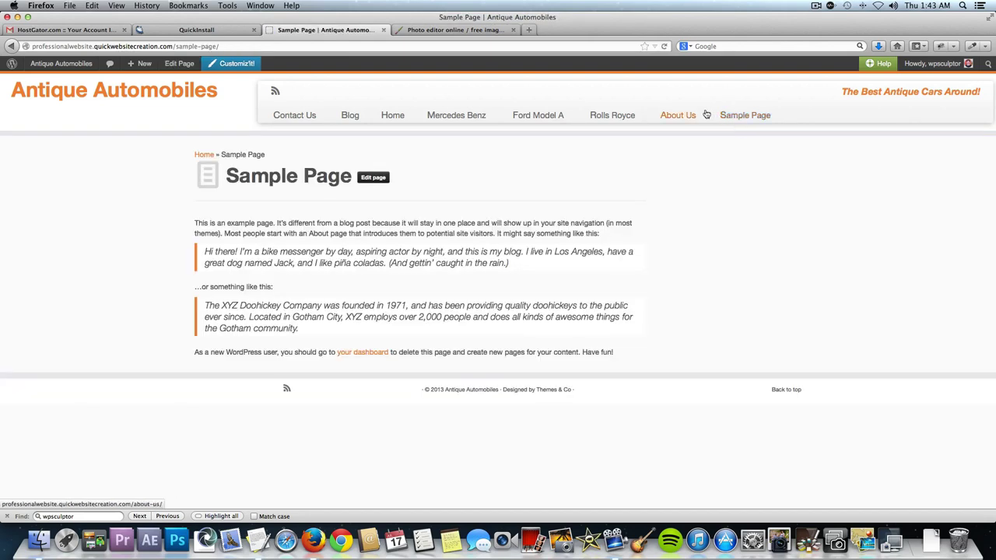
{"action": "left_click", "coordinate": [685, 117]}
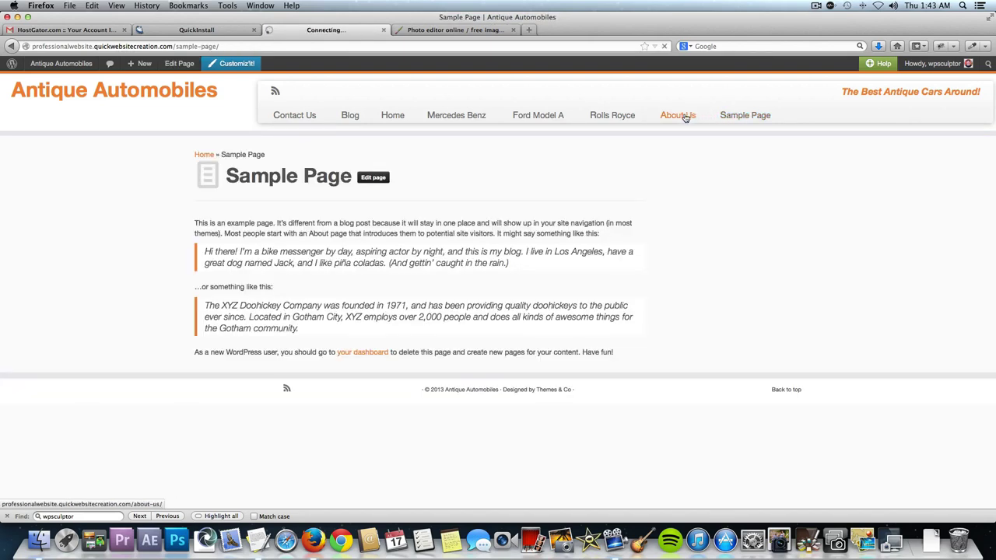
{"action": "left_click", "coordinate": [611, 113]}
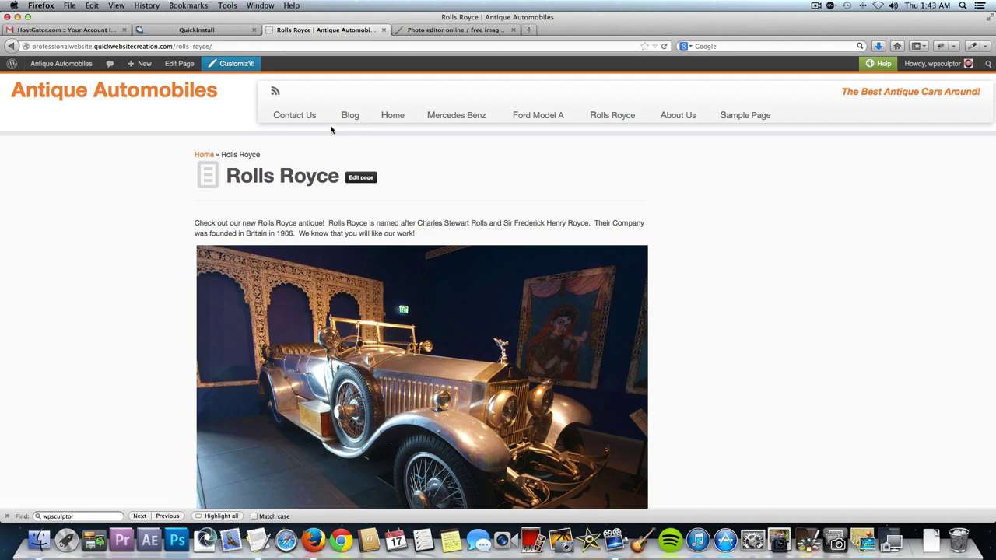
{"action": "left_click", "coordinate": [64, 65]}
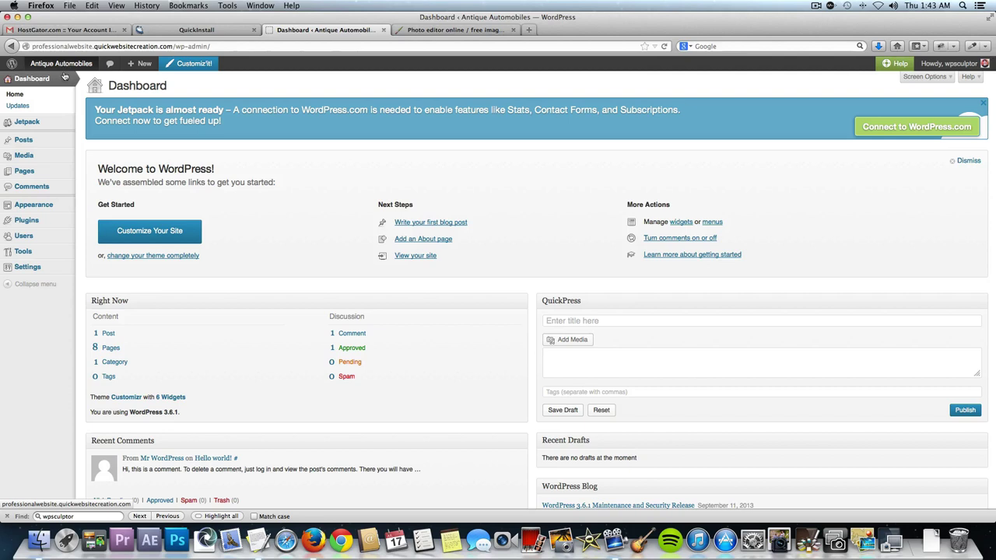
{"action": "mouse_move", "coordinate": [46, 204]}
{"action": "left_click", "coordinate": [104, 239]}
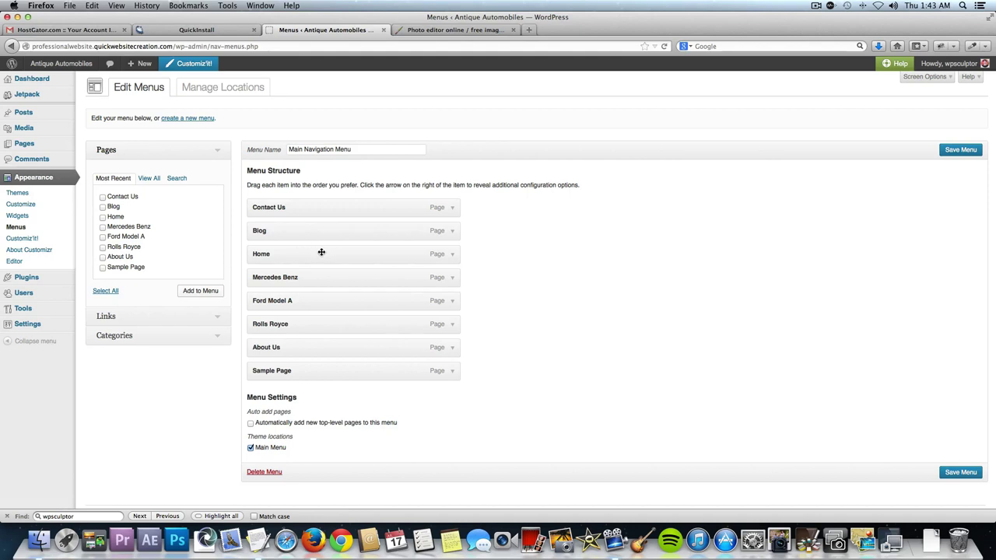
Drag Home to the top, then move Rolls Royce, Ford Model A, Mercedes Benz and Blog up beneath it.
{"action": "left_click_drag", "start_coordinate": [322, 252], "coordinate": [322, 203]}
{"action": "right_click", "coordinate": [293, 319]}
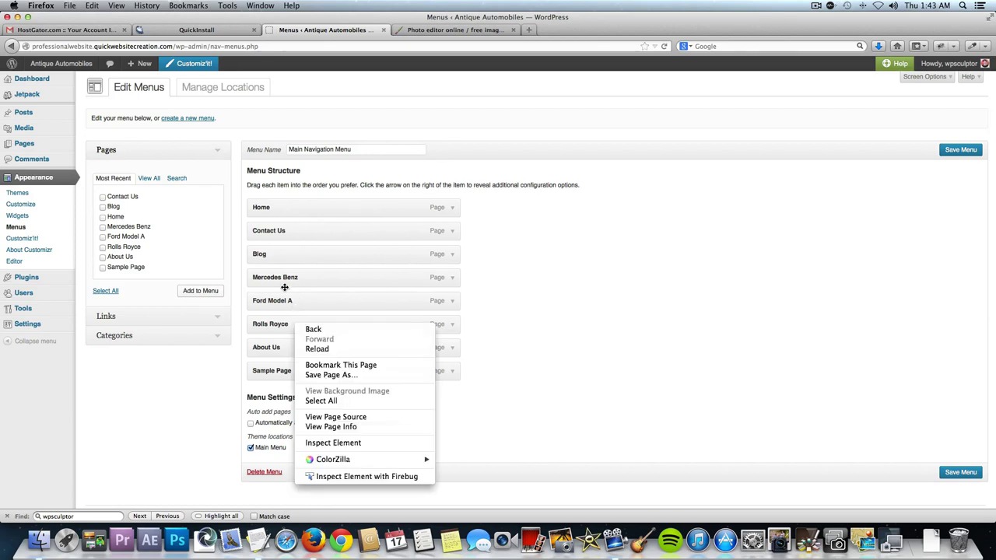
{"action": "left_click", "coordinate": [267, 303]}
{"action": "left_click_drag", "start_coordinate": [262, 324], "coordinate": [260, 232]}
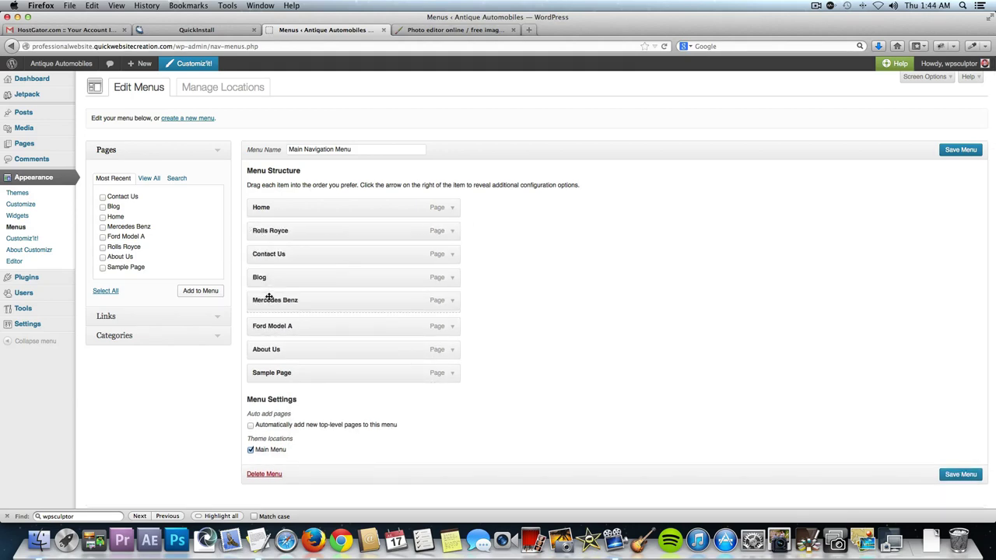
{"action": "left_click_drag", "start_coordinate": [269, 322], "coordinate": [263, 251]}
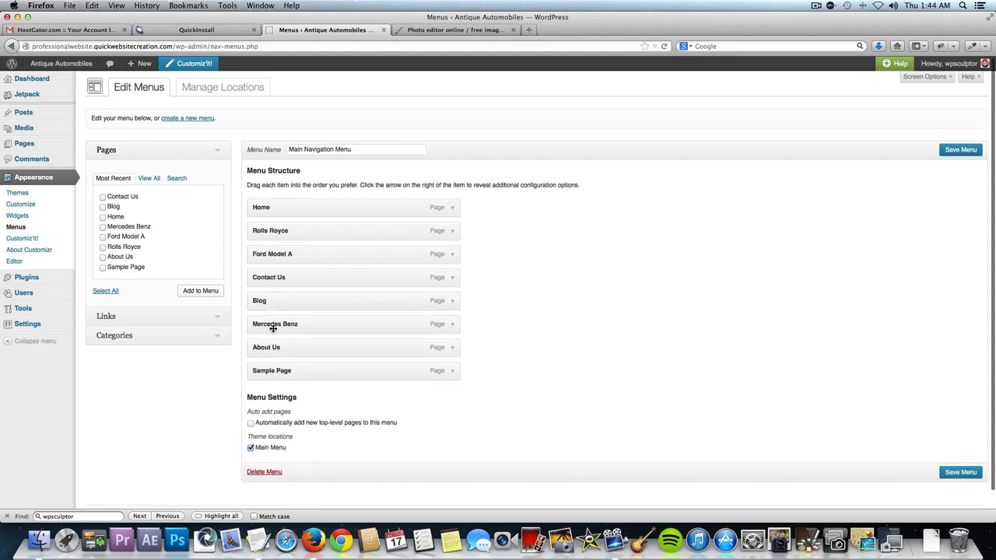
{"action": "left_click_drag", "start_coordinate": [272, 328], "coordinate": [269, 277]}
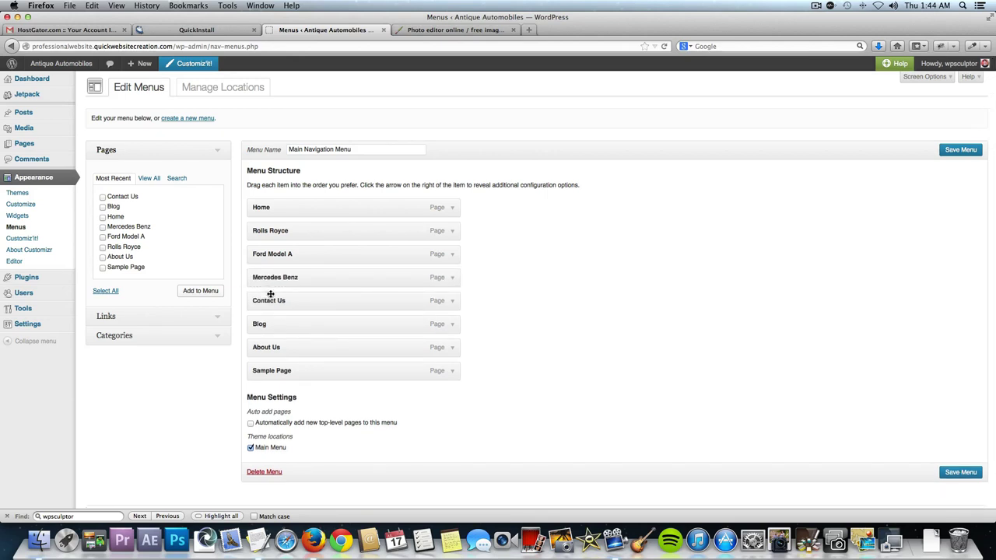
{"action": "left_click_drag", "start_coordinate": [291, 324], "coordinate": [290, 299]}
Expand the Sample Page menu item, remove it, and save the Main Navigation Menu.
{"action": "left_click", "coordinate": [452, 372]}
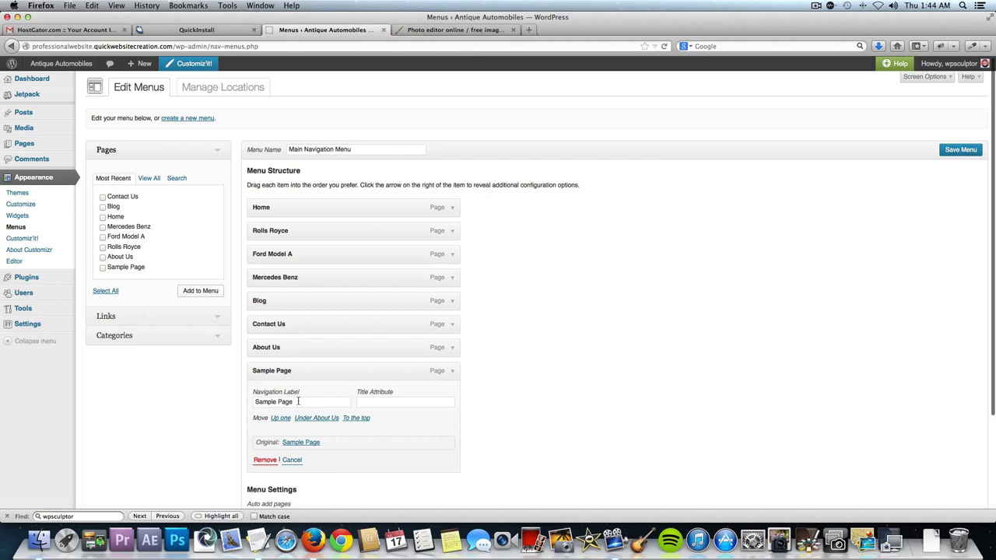
{"action": "left_click", "coordinate": [298, 402]}
{"action": "key", "text": "alt+shift+Left"}
{"action": "key", "text": "alt+shift+Left"}
{"action": "type", "text": "Sam"}
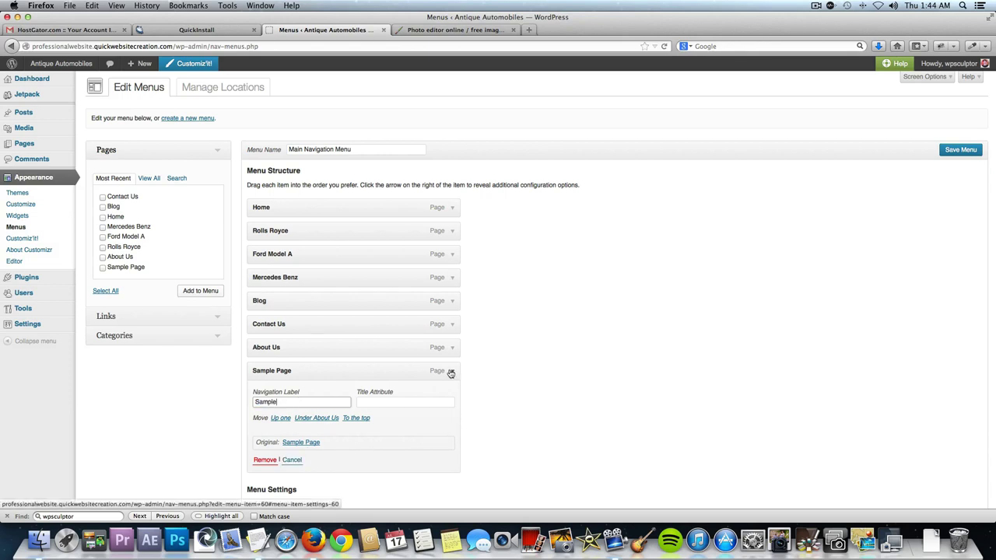
{"action": "left_click", "coordinate": [451, 373]}
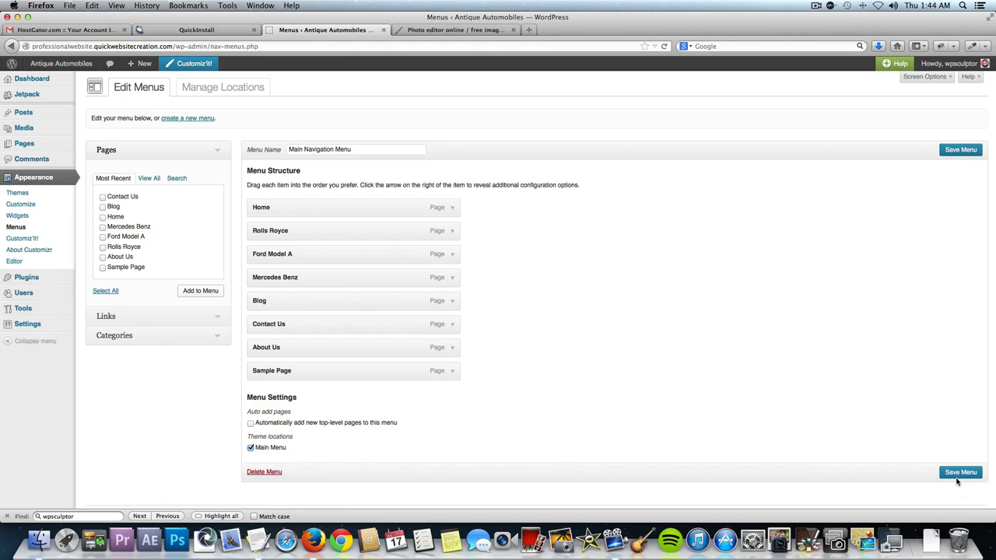
{"action": "left_click", "coordinate": [450, 371]}
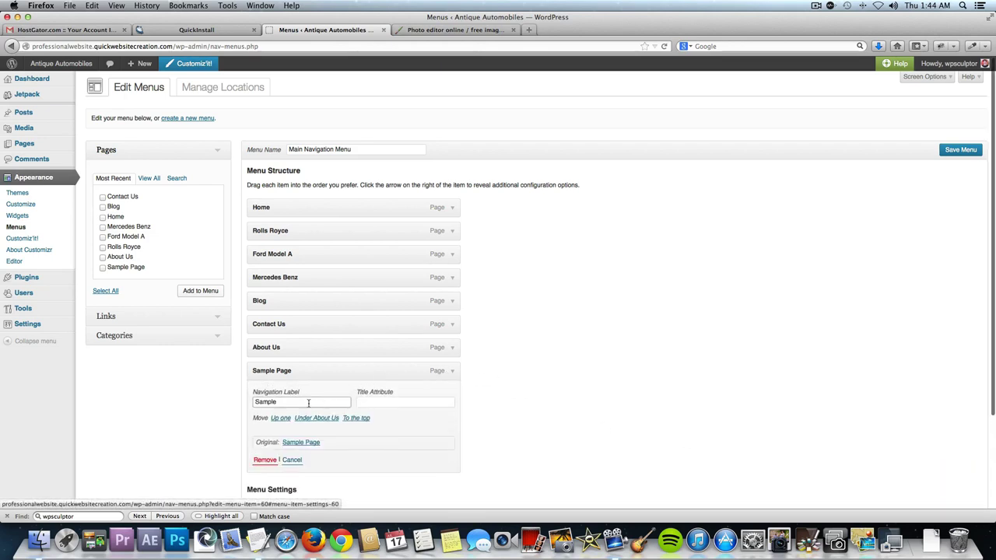
{"action": "left_click", "coordinate": [265, 461]}
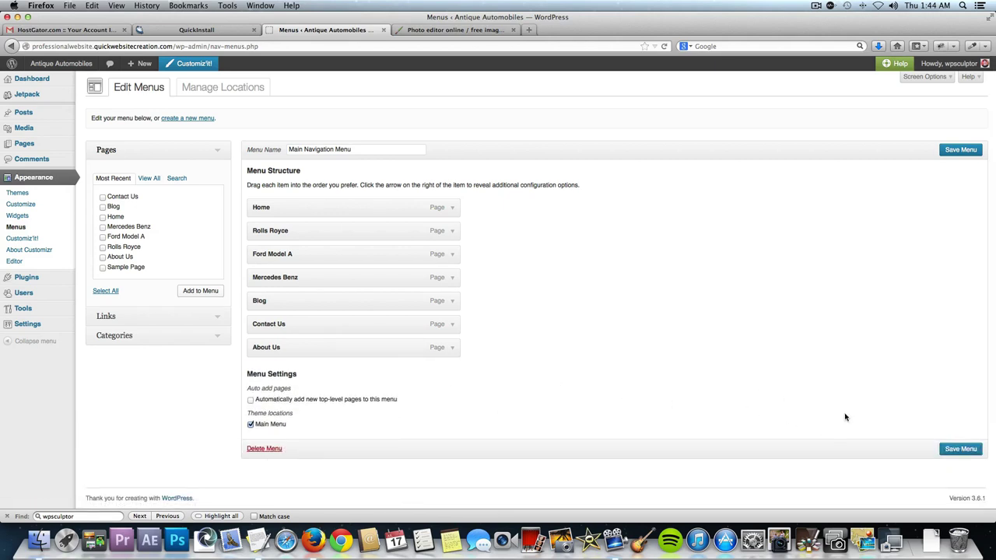
{"action": "left_click", "coordinate": [957, 451]}
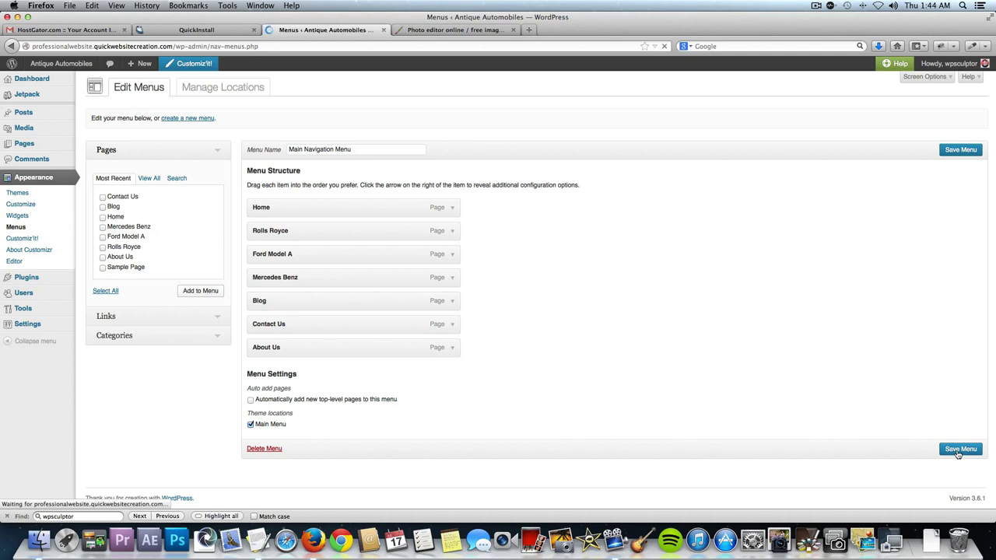
{"action": "left_click", "coordinate": [69, 65]}
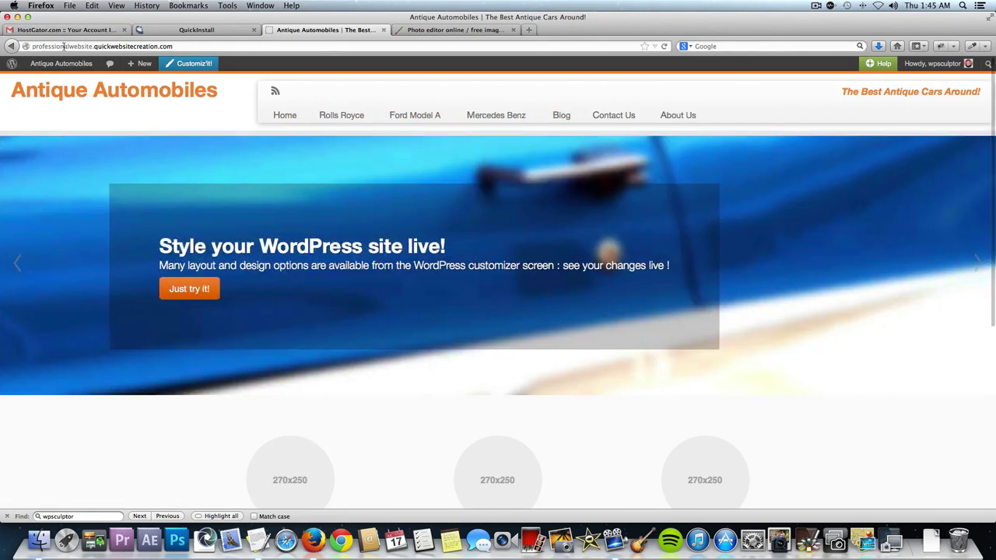
{"action": "left_click", "coordinate": [64, 66]}
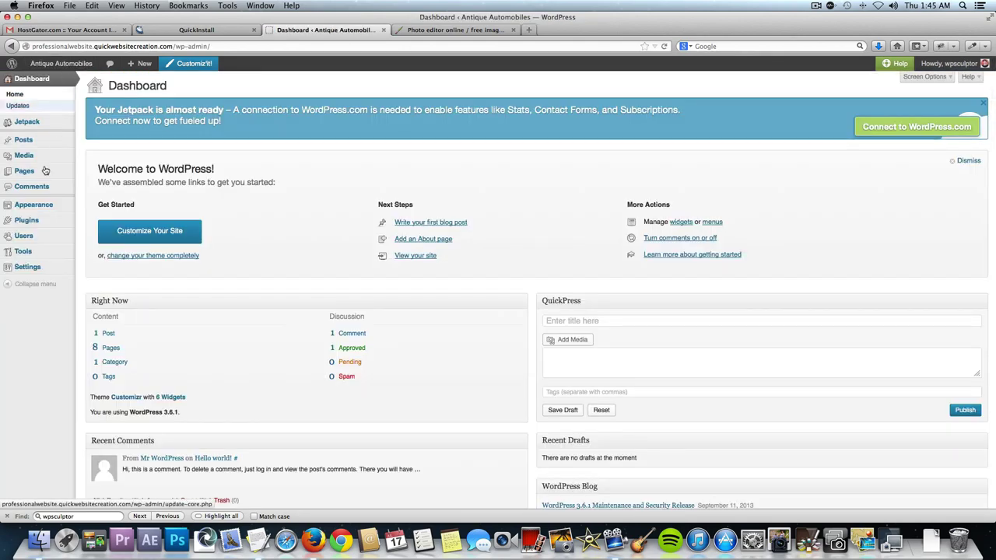
{"action": "mouse_move", "coordinate": [35, 207]}
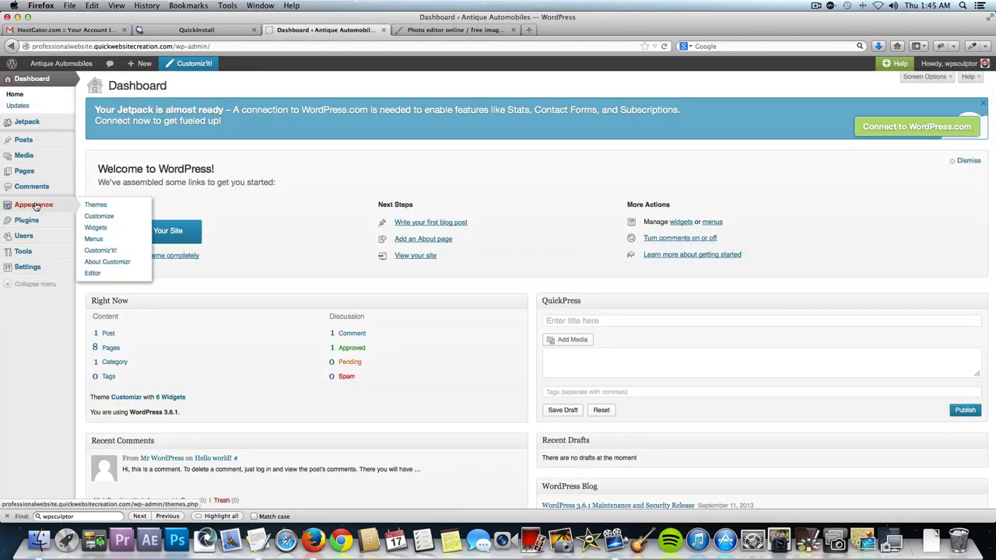
{"action": "left_click", "coordinate": [93, 240]}
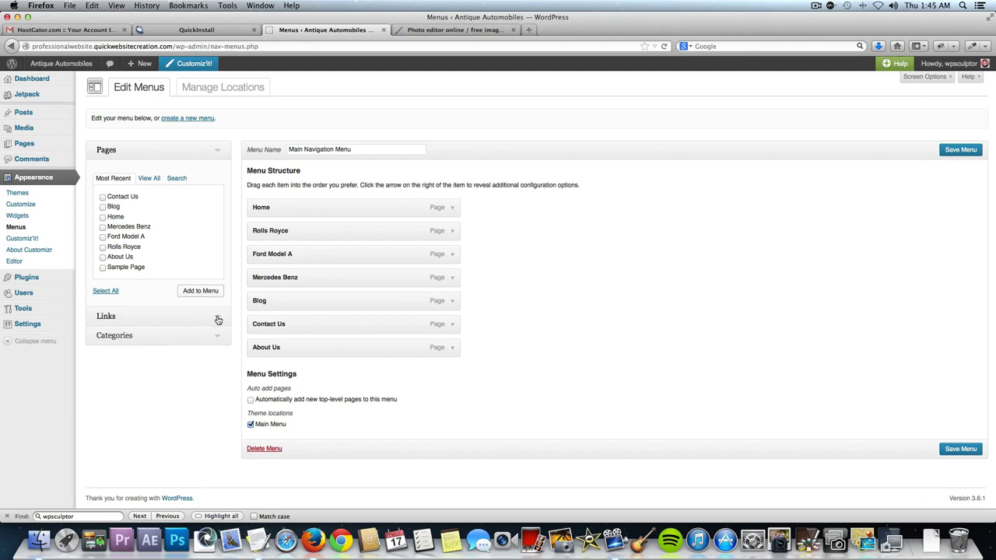
Add a custom link with text 'Cars' and URL '#' to the menu.
{"action": "left_click", "coordinate": [218, 320]}
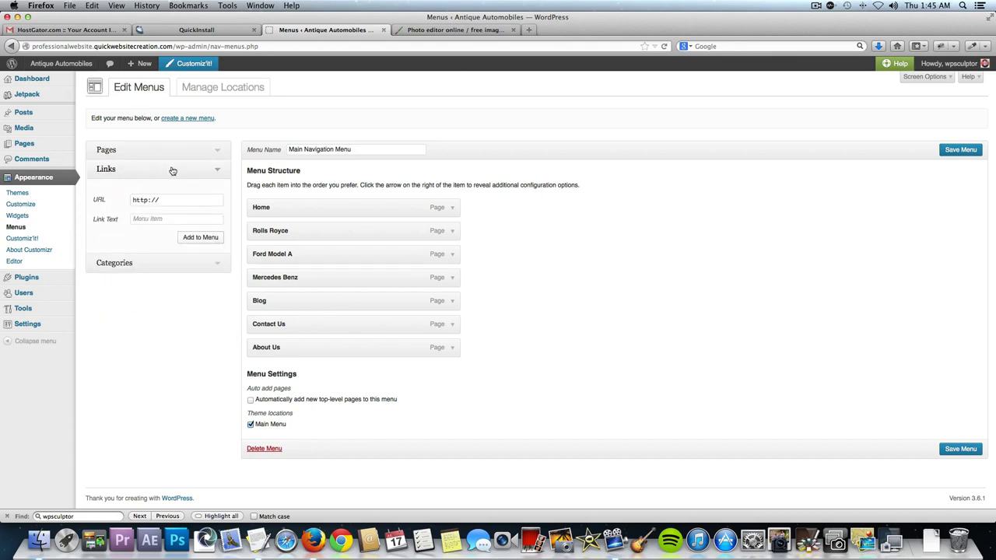
{"action": "left_click", "coordinate": [150, 218]}
{"action": "type", "text": "Cars"}
{"action": "double_click", "coordinate": [176, 199]}
{"action": "triple_click", "coordinate": [175, 199]}
{"action": "type", "text": "#"}
{"action": "left_click", "coordinate": [199, 238]}
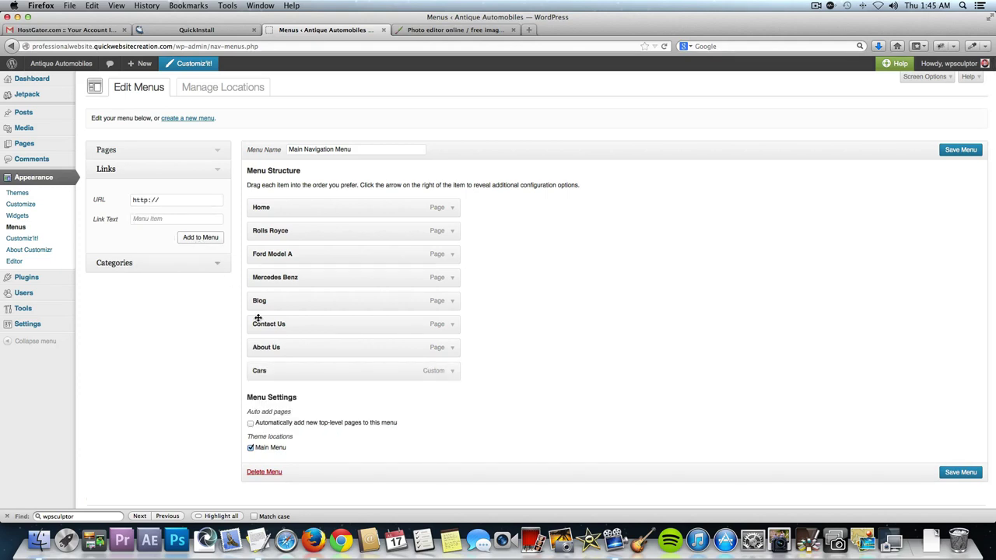
Move Cars below Home, nest the car pages under it, and save the menu.
{"action": "left_click_drag", "start_coordinate": [276, 373], "coordinate": [277, 234]}
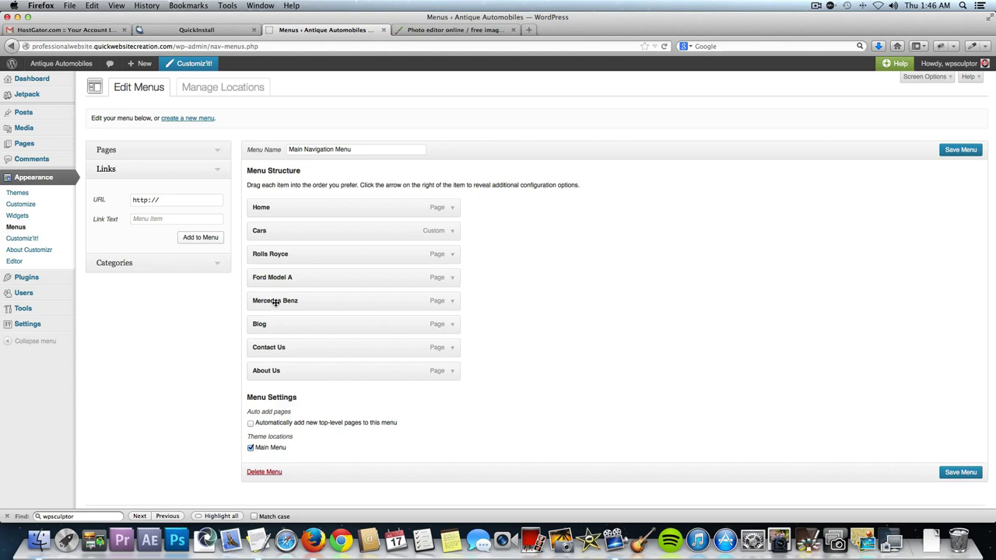
{"action": "left_click_drag", "start_coordinate": [284, 253], "coordinate": [315, 304]}
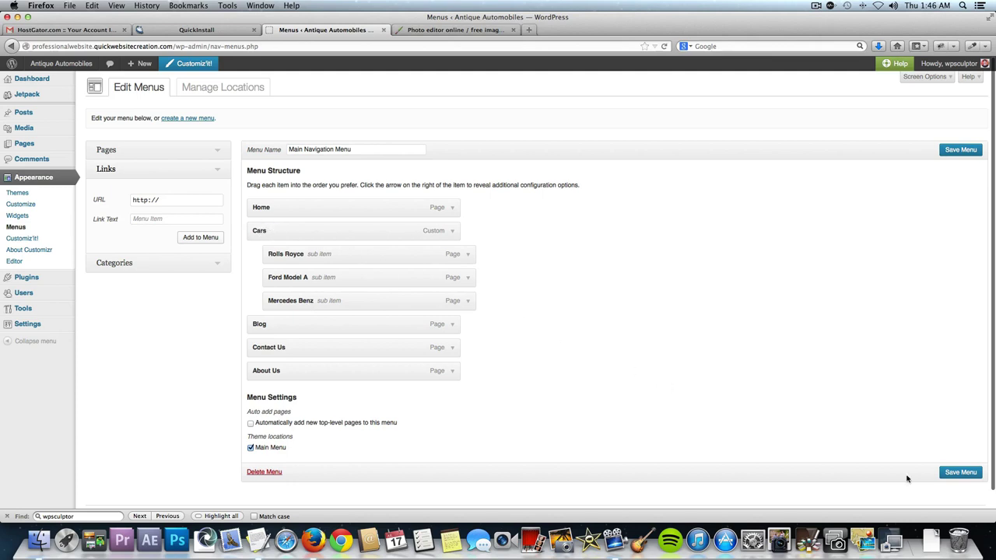
{"action": "left_click", "coordinate": [960, 473]}
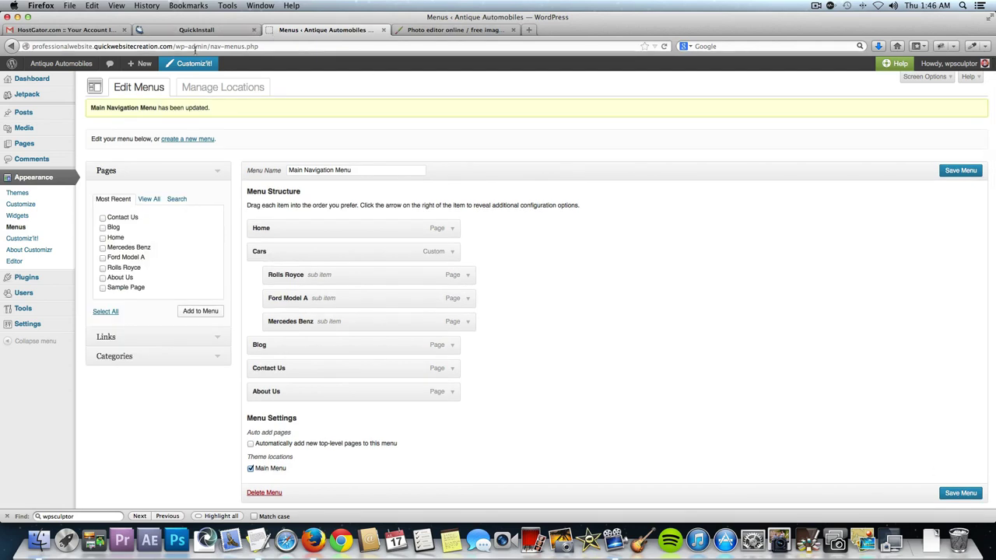
On the live site, open Rolls Royce from the Cars dropdown, then launch Customiz'it!
{"action": "left_click", "coordinate": [67, 65]}
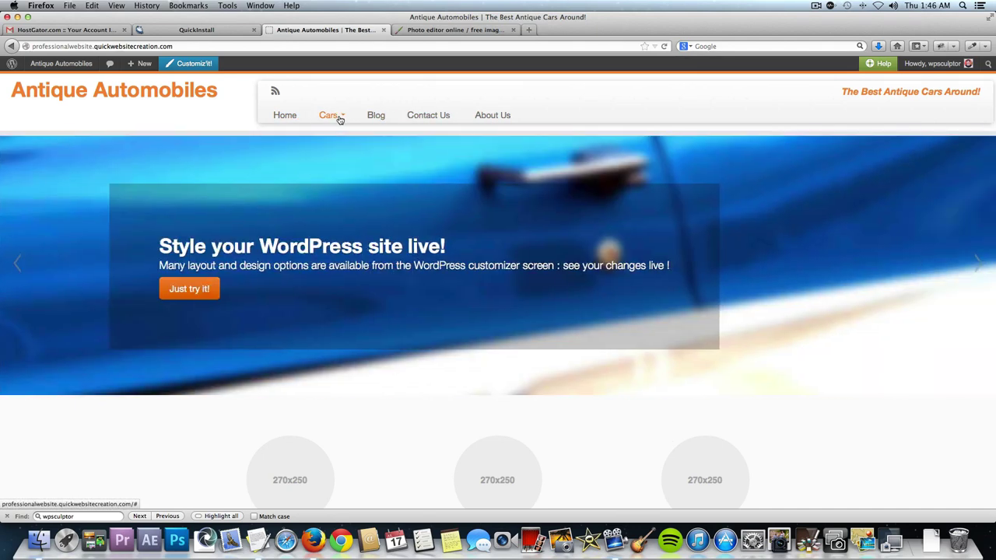
{"action": "mouse_move", "coordinate": [338, 117]}
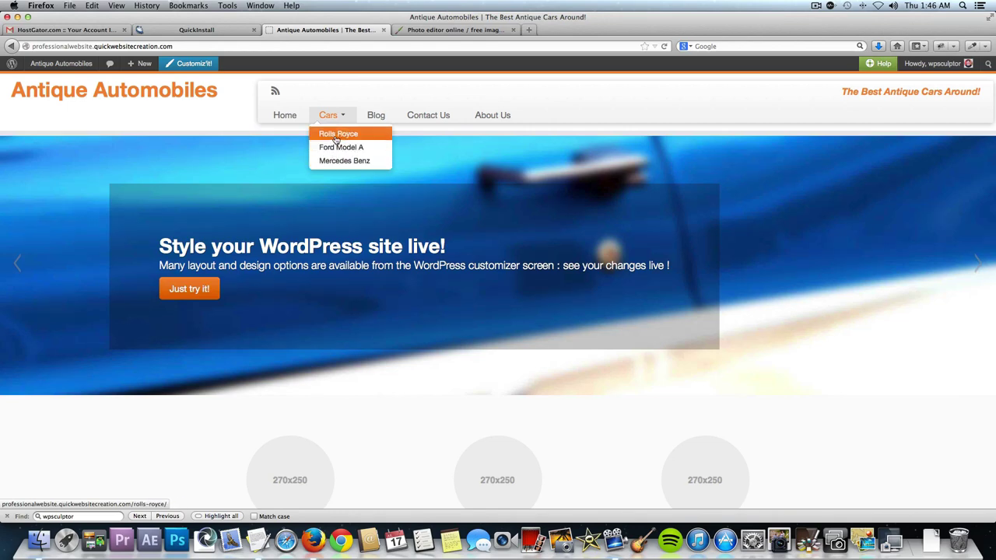
{"action": "left_click", "coordinate": [335, 137]}
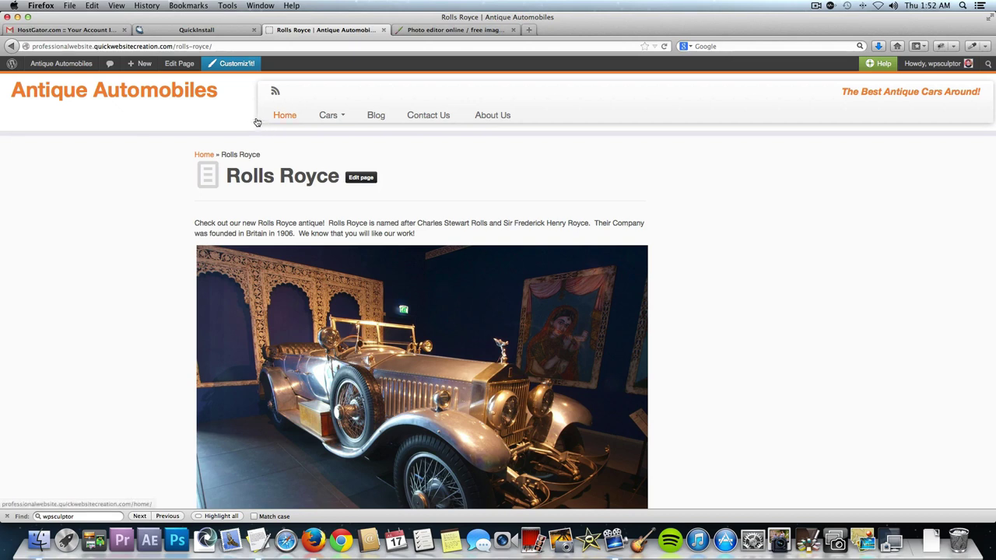
{"action": "left_click", "coordinate": [238, 64]}
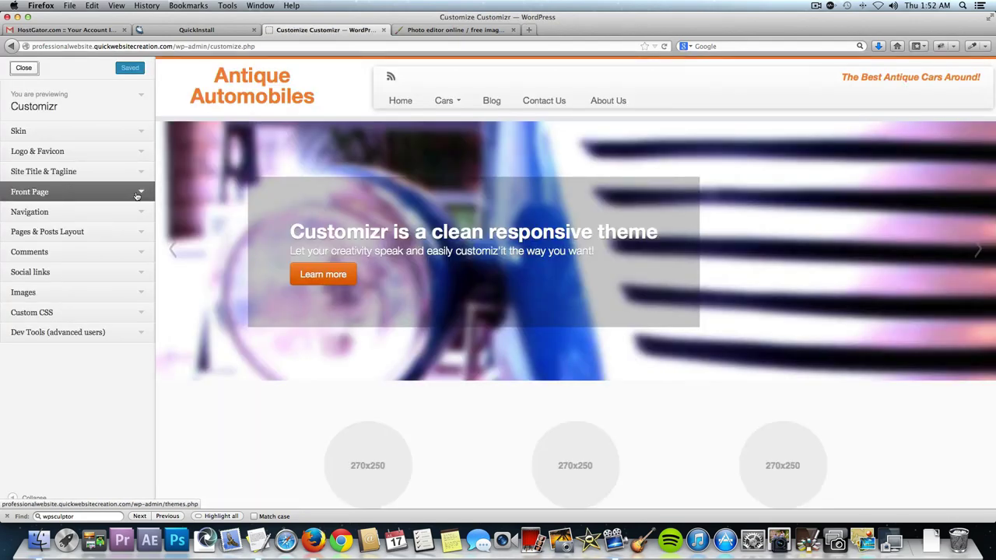
Expand the customizer's Front Page section and scroll the home page preview down.
{"action": "left_click", "coordinate": [137, 195]}
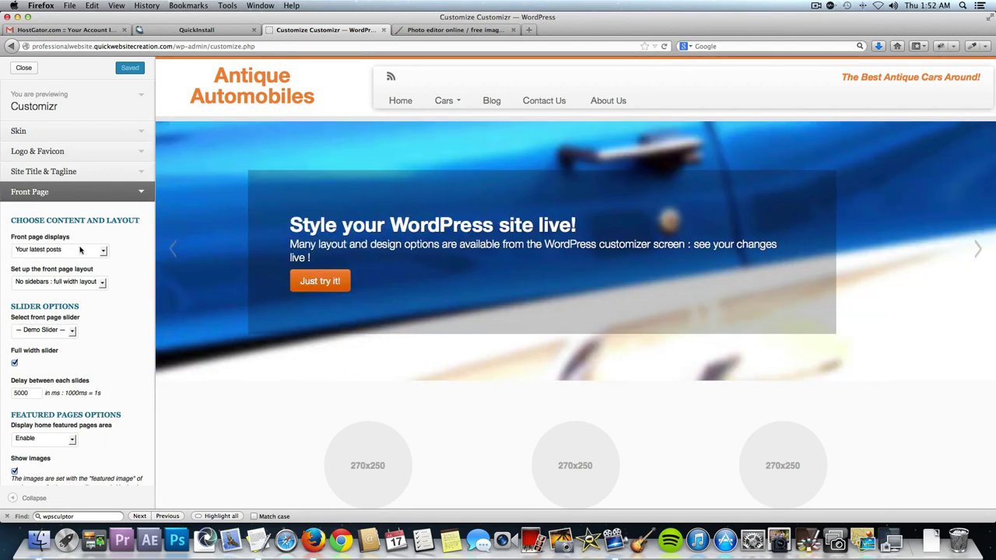
{"action": "scroll", "coordinate": [235, 347], "scroll_direction": "down", "scroll_amount": 2}
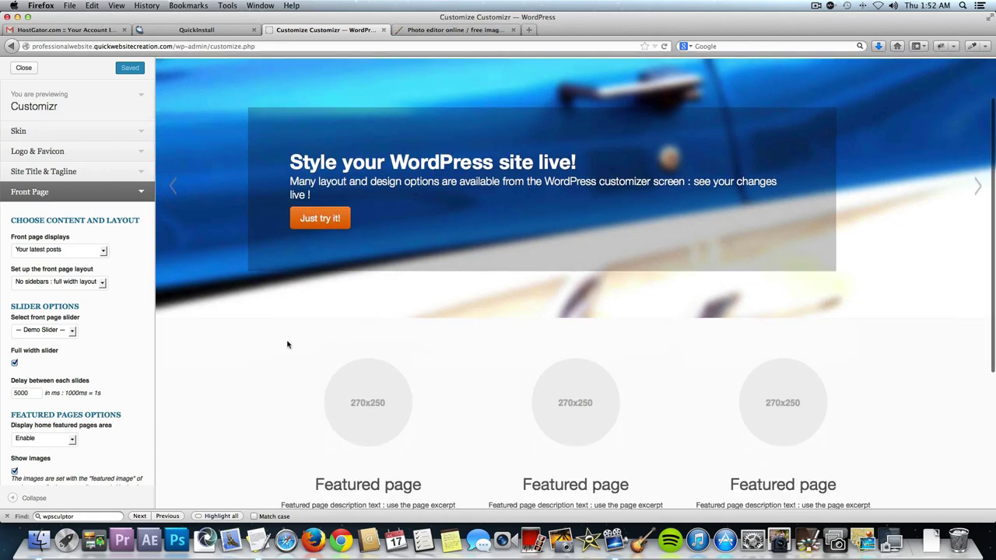
{"action": "scroll", "coordinate": [241, 398], "scroll_direction": "down", "scroll_amount": 2}
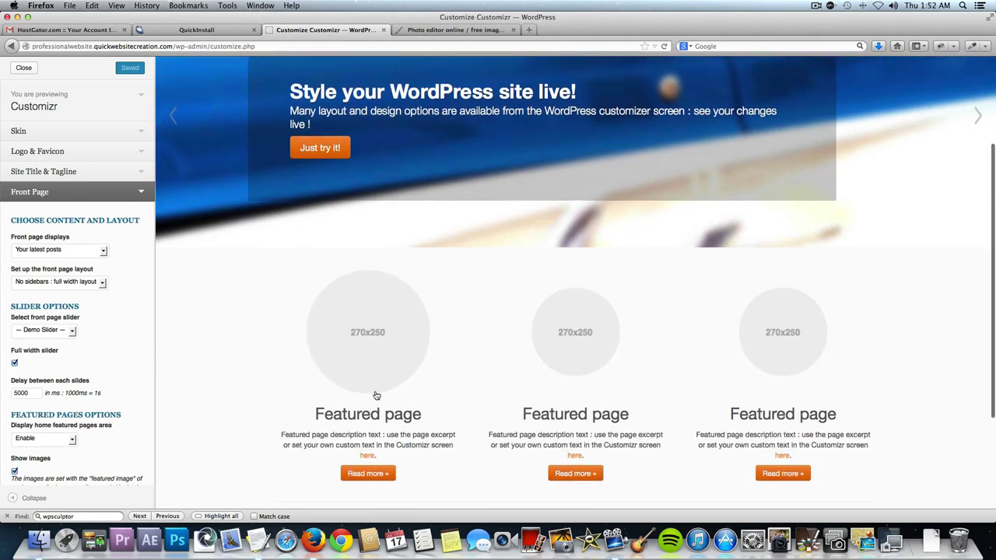
{"action": "scroll", "coordinate": [339, 405], "scroll_direction": "down", "scroll_amount": 4}
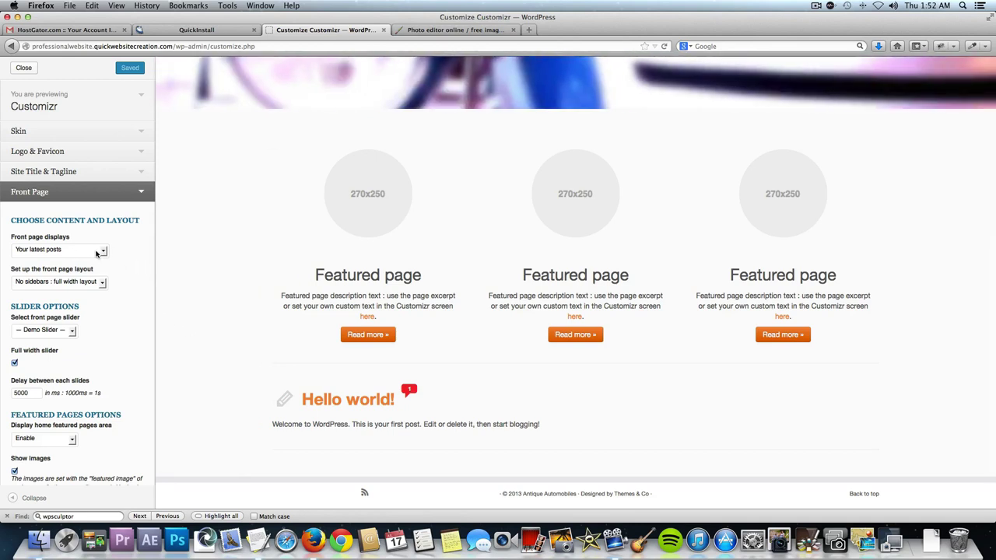
Set Front page displays to A static page with Home as the front page.
{"action": "left_click", "coordinate": [98, 253]}
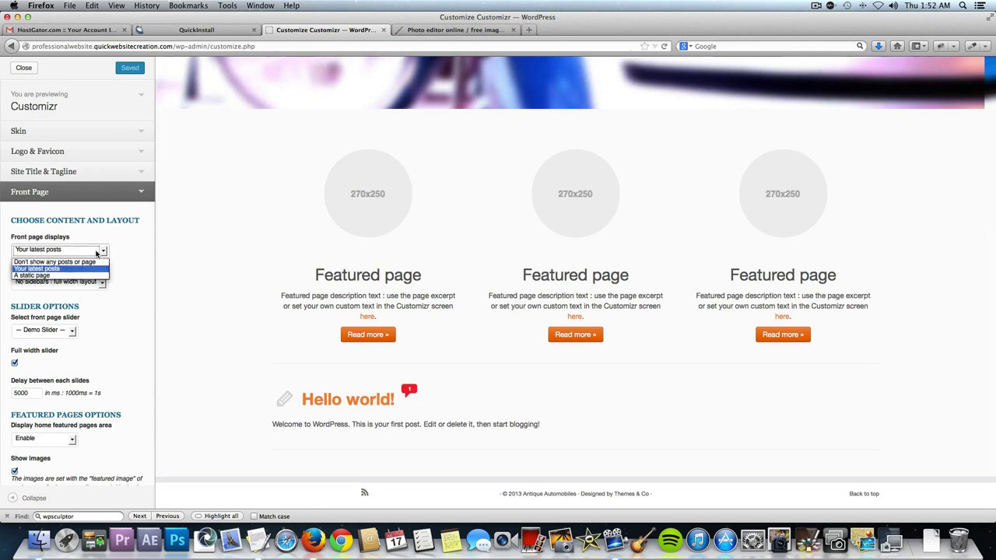
{"action": "left_click", "coordinate": [83, 276]}
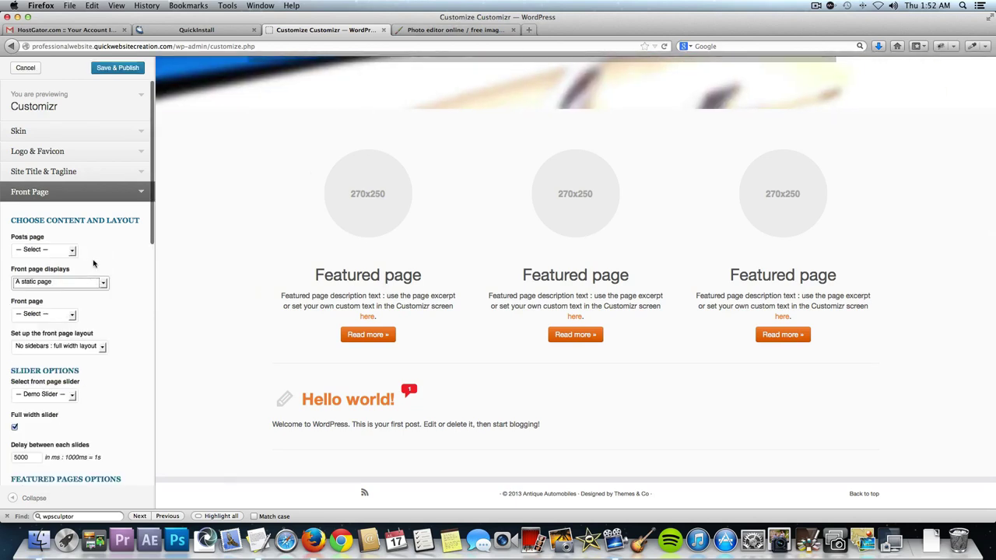
{"action": "scroll", "coordinate": [94, 305], "scroll_direction": "down", "scroll_amount": 2}
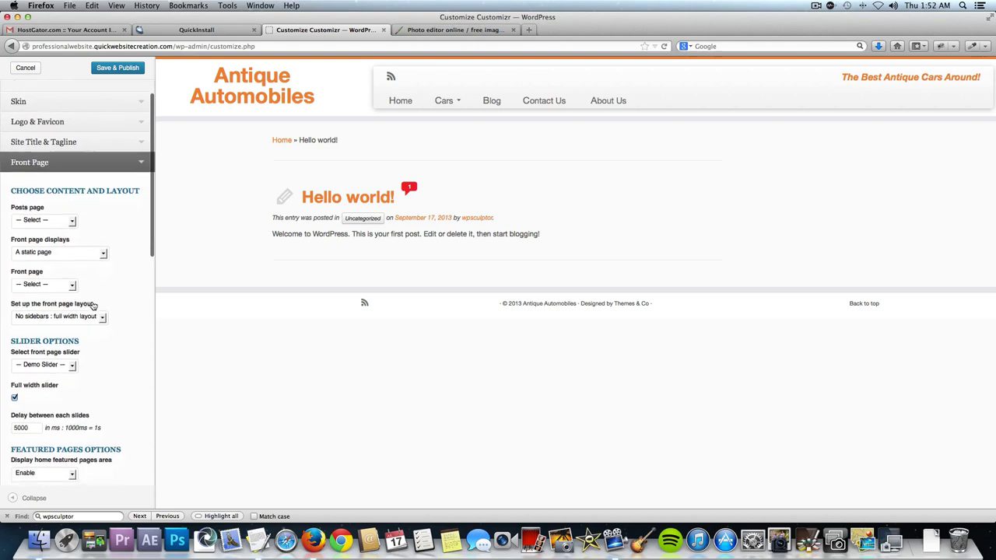
{"action": "left_click", "coordinate": [63, 286]}
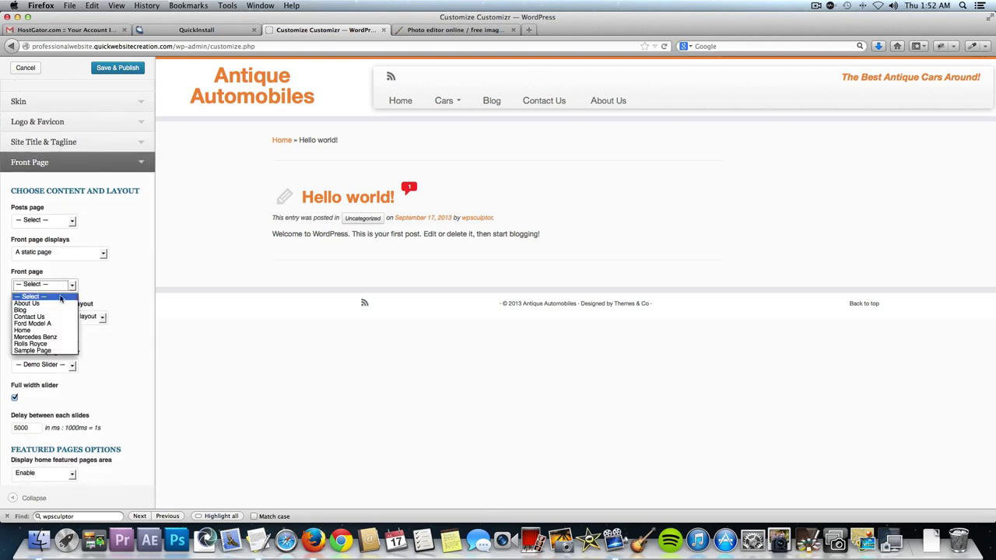
{"action": "left_click", "coordinate": [46, 332]}
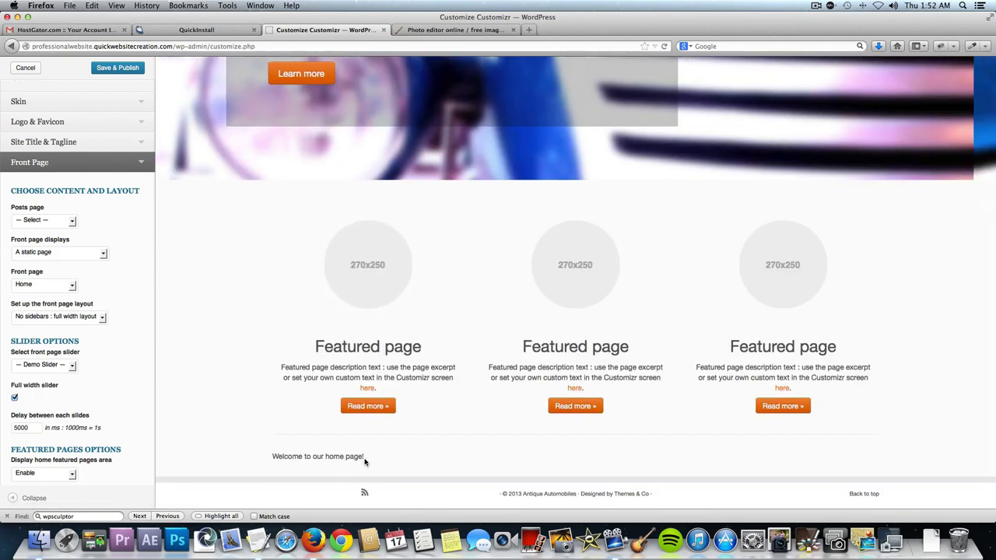
{"action": "right_click", "coordinate": [363, 464]}
{"action": "left_click", "coordinate": [314, 457]}
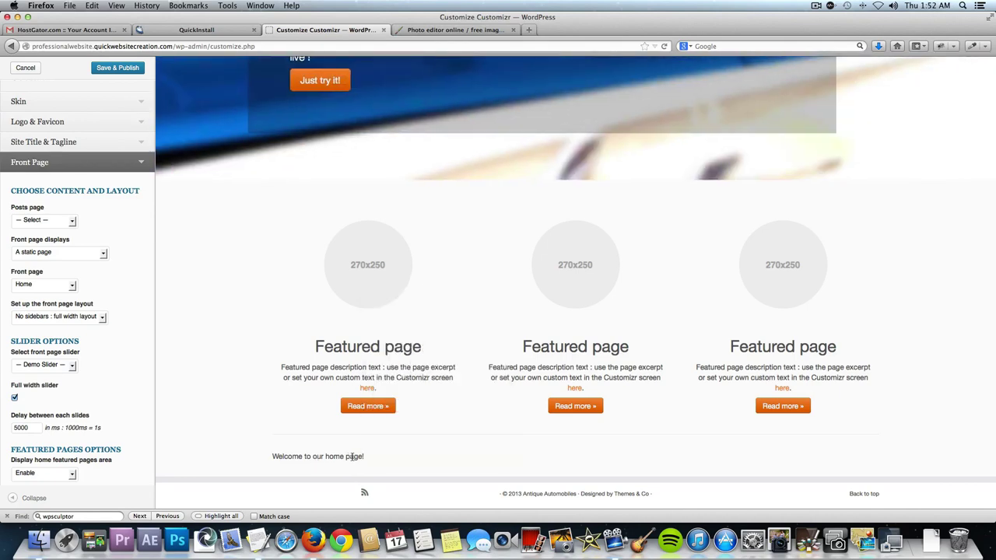
{"action": "left_click_drag", "start_coordinate": [327, 457], "coordinate": [289, 458]}
{"action": "left_click", "coordinate": [269, 457]}
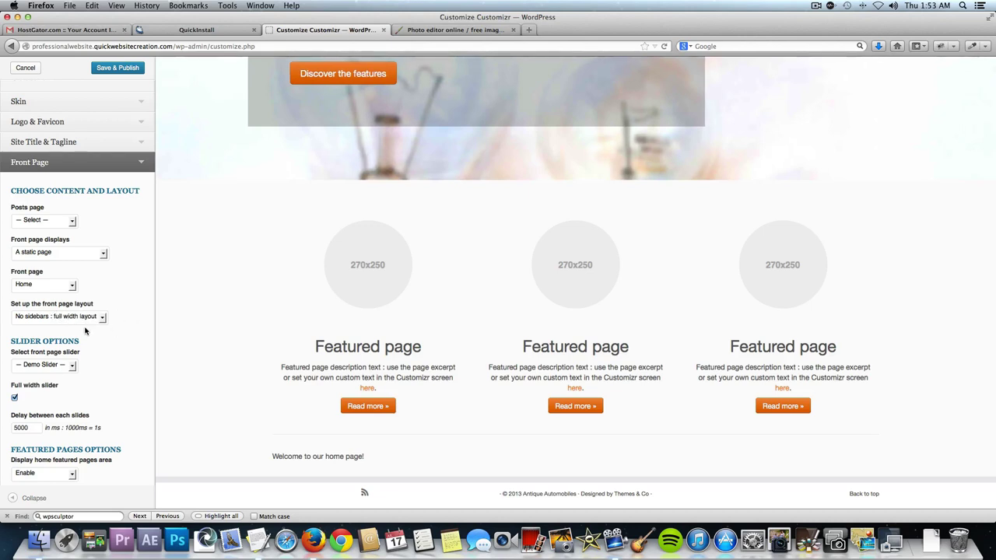
{"action": "scroll", "coordinate": [86, 331], "scroll_direction": "down", "scroll_amount": 3}
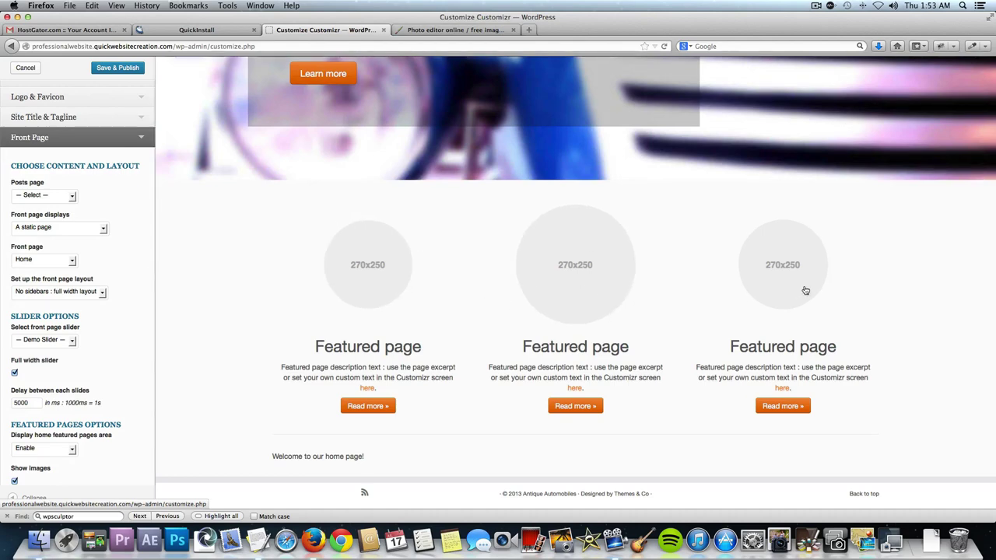
{"action": "scroll", "coordinate": [136, 327], "scroll_direction": "down", "scroll_amount": 1}
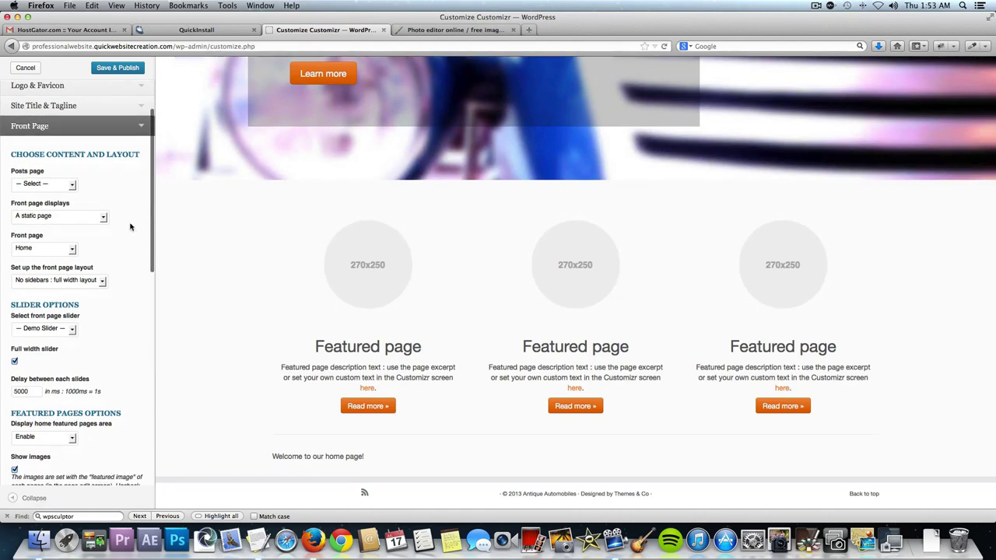
Toggle the featured pages area and its images off and back on.
{"action": "left_click", "coordinate": [135, 123]}
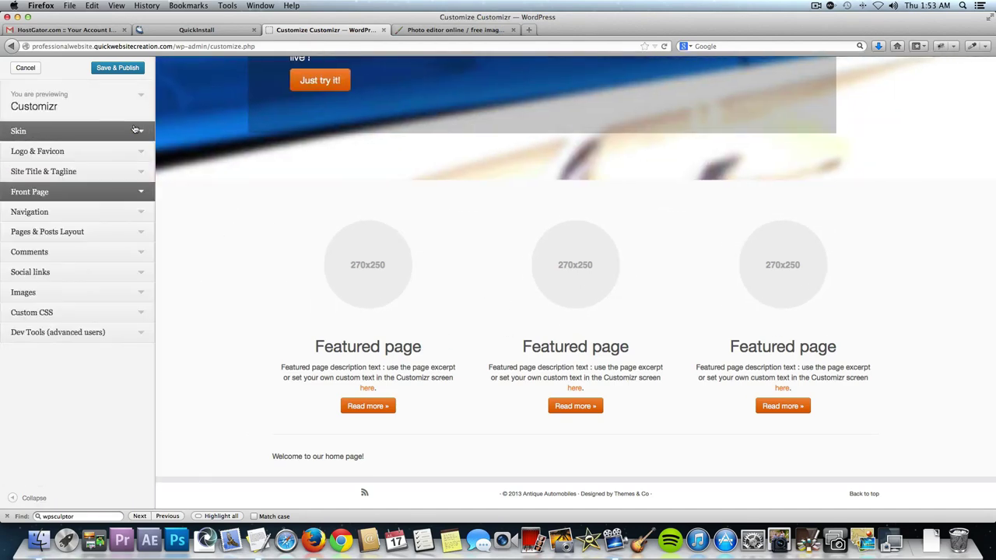
{"action": "left_click", "coordinate": [135, 195]}
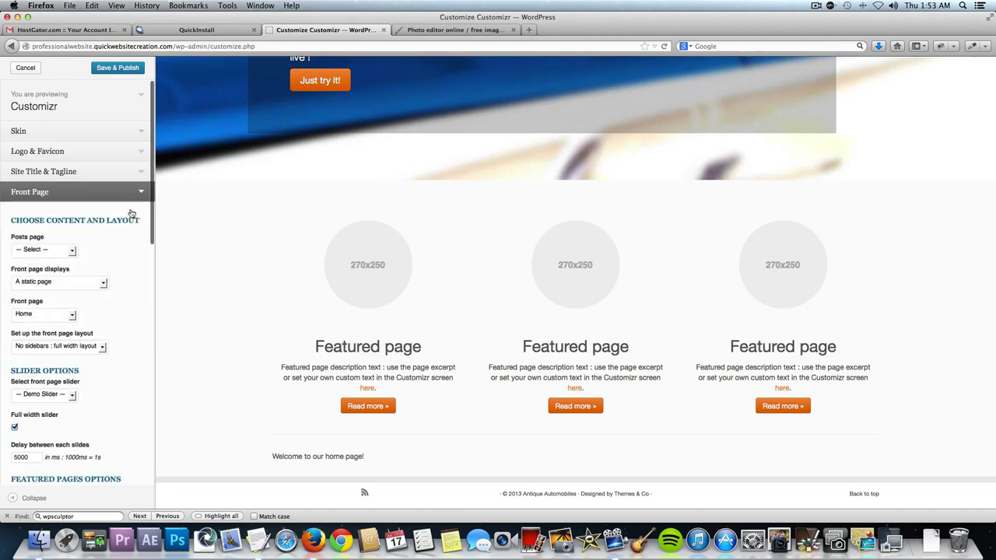
{"action": "scroll", "coordinate": [121, 291], "scroll_direction": "down", "scroll_amount": 10}
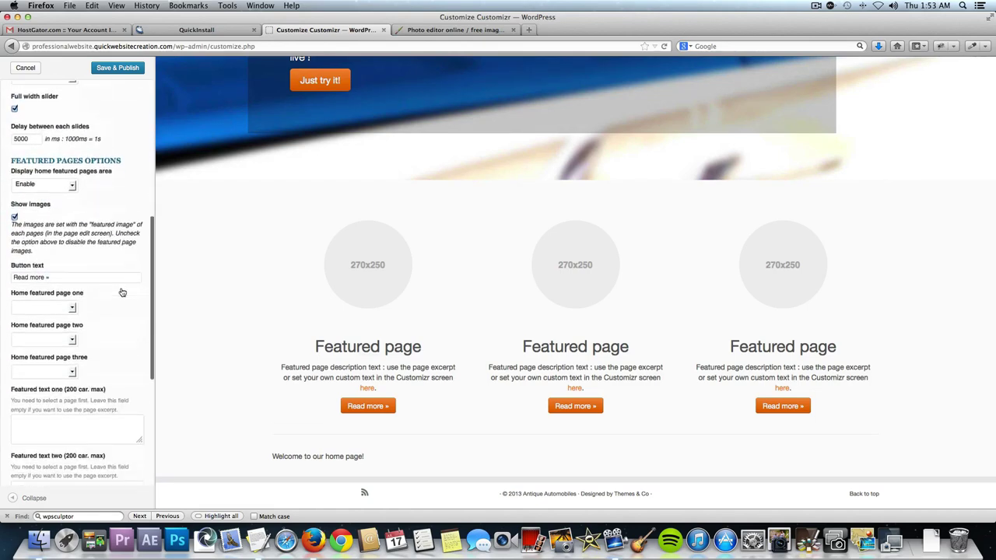
{"action": "scroll", "coordinate": [83, 245], "scroll_direction": "up", "scroll_amount": 1}
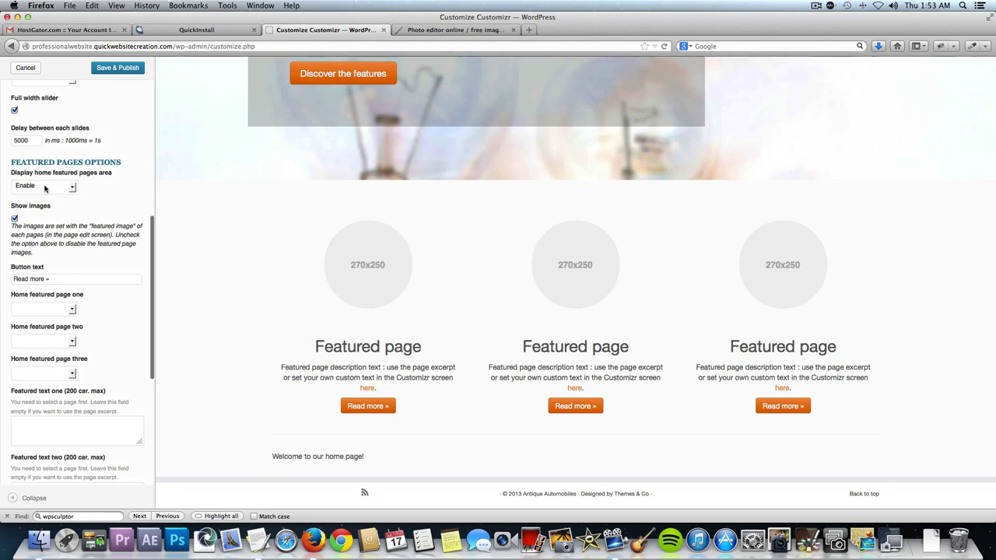
{"action": "left_click", "coordinate": [52, 187]}
{"action": "left_click", "coordinate": [49, 205]}
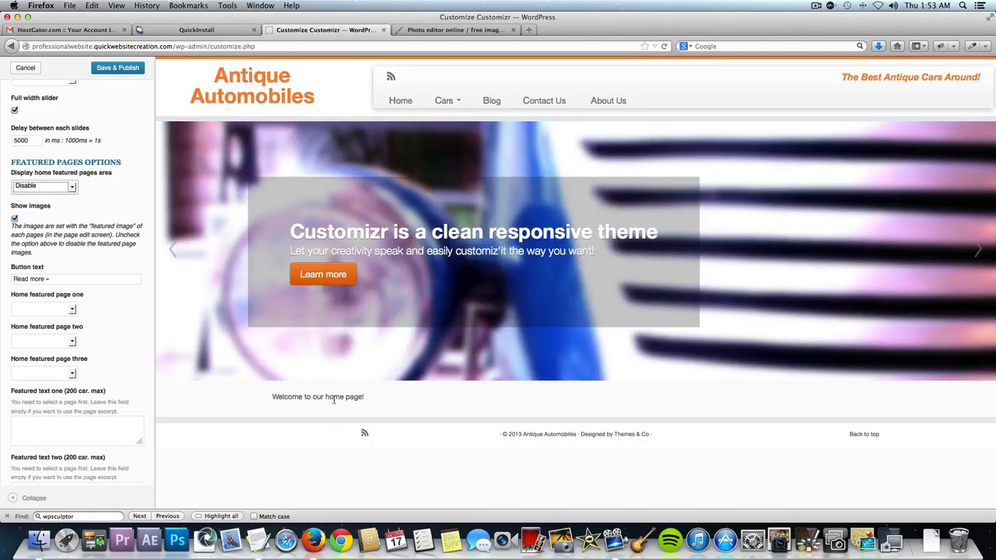
{"action": "left_click", "coordinate": [68, 187]}
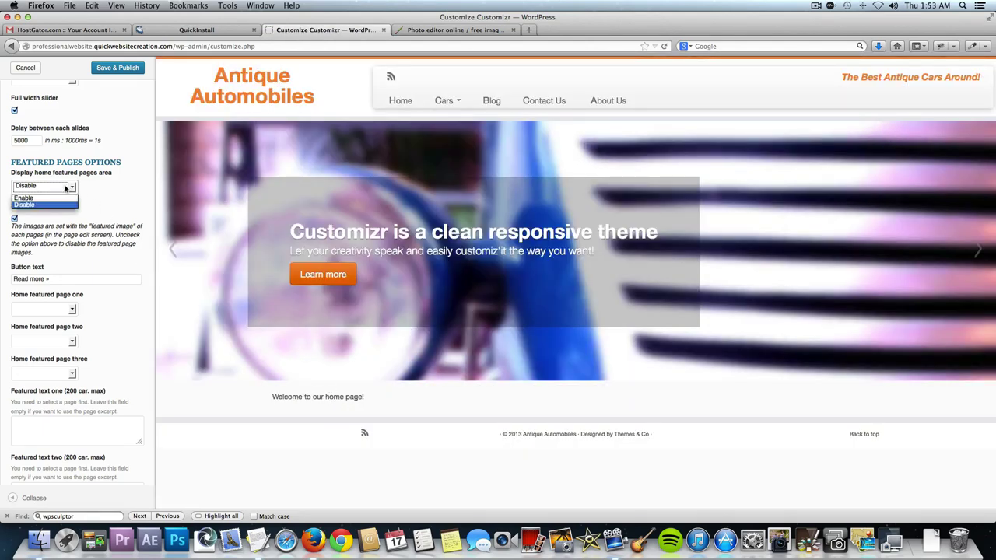
{"action": "left_click", "coordinate": [60, 202]}
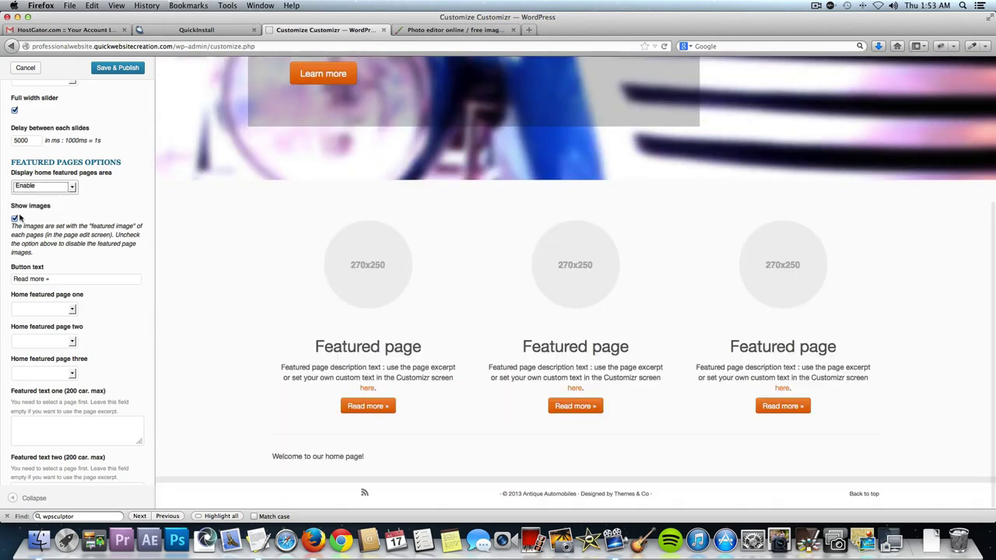
{"action": "left_click", "coordinate": [14, 220]}
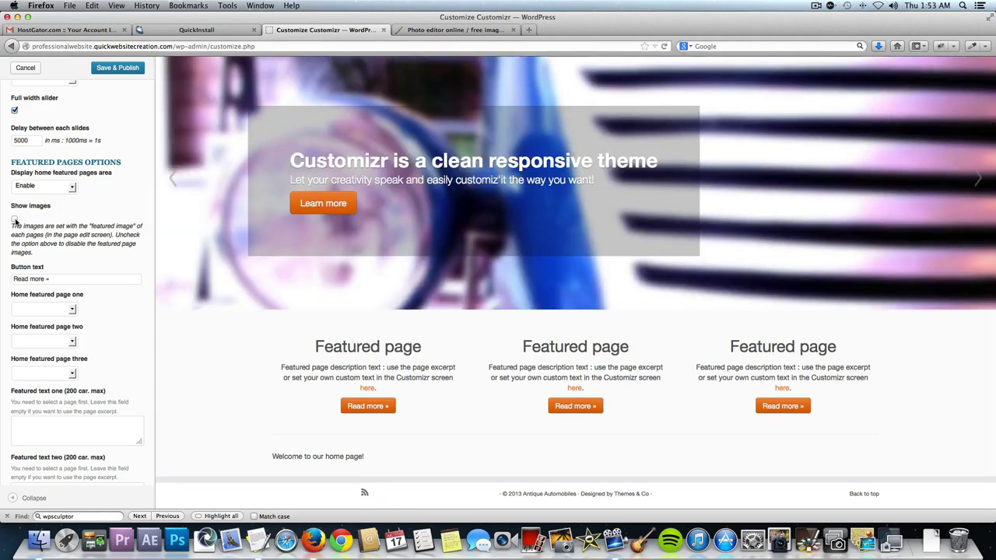
{"action": "left_click", "coordinate": [14, 219]}
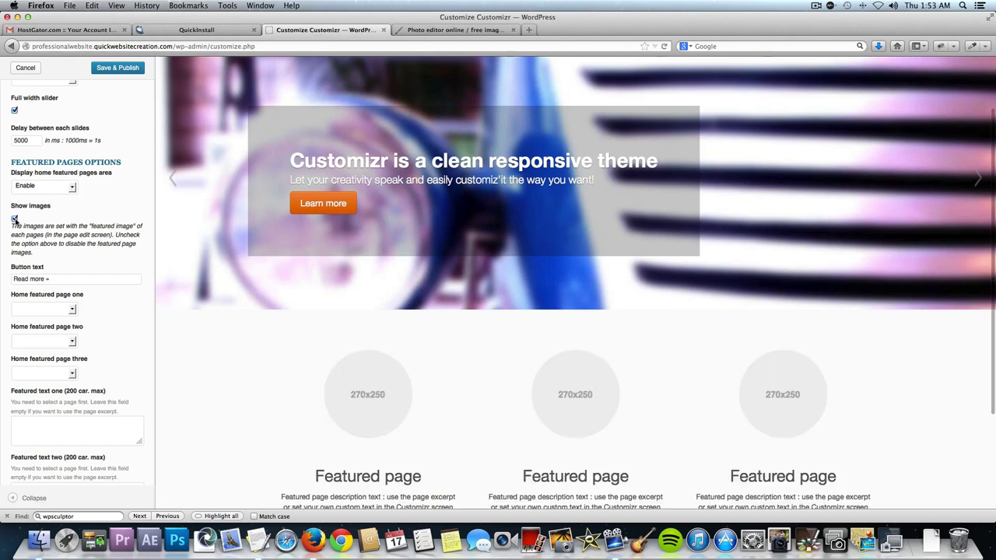
Set Home featured page one to Rolls Royce and inspect its preview title and excerpt.
{"action": "left_click", "coordinate": [33, 309]}
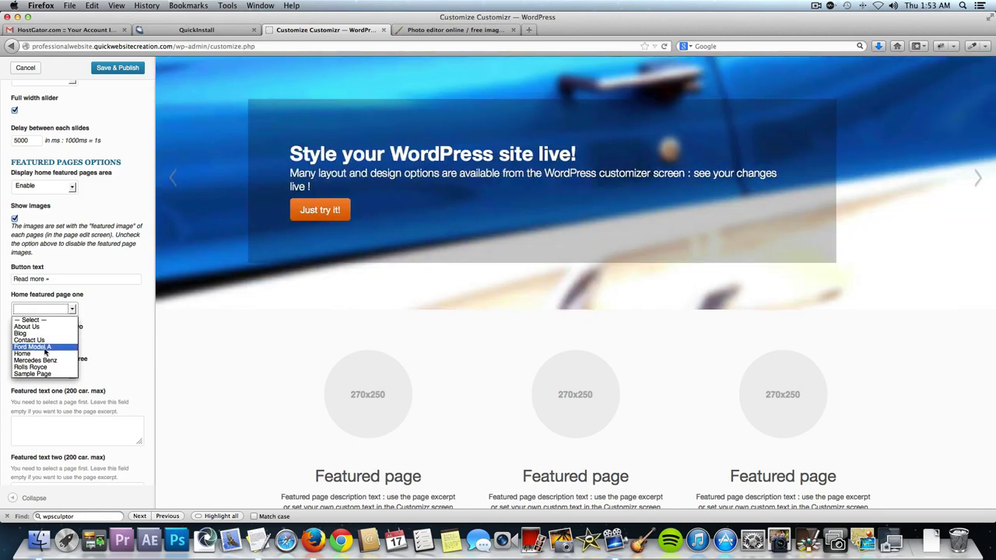
{"action": "left_click", "coordinate": [32, 367]}
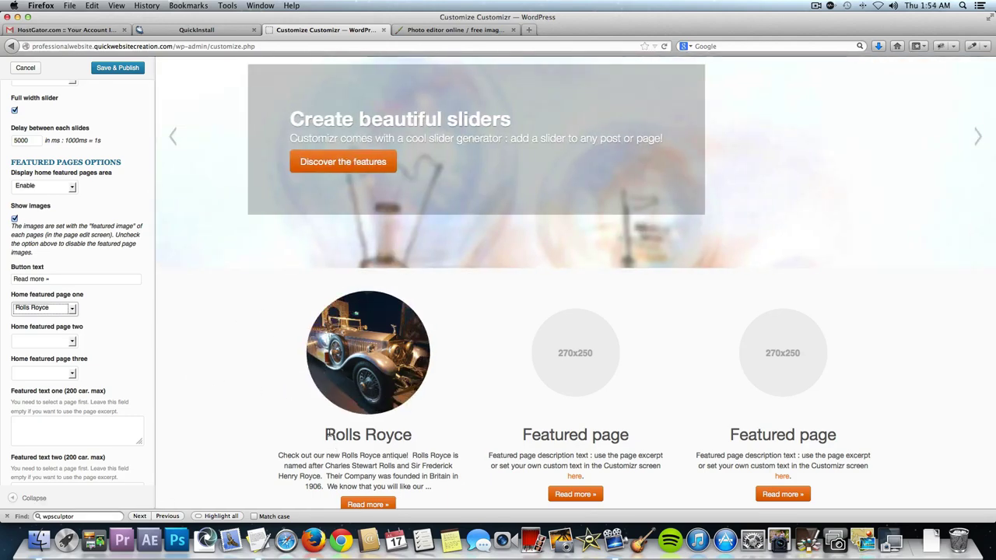
{"action": "left_click_drag", "start_coordinate": [325, 434], "coordinate": [412, 436]}
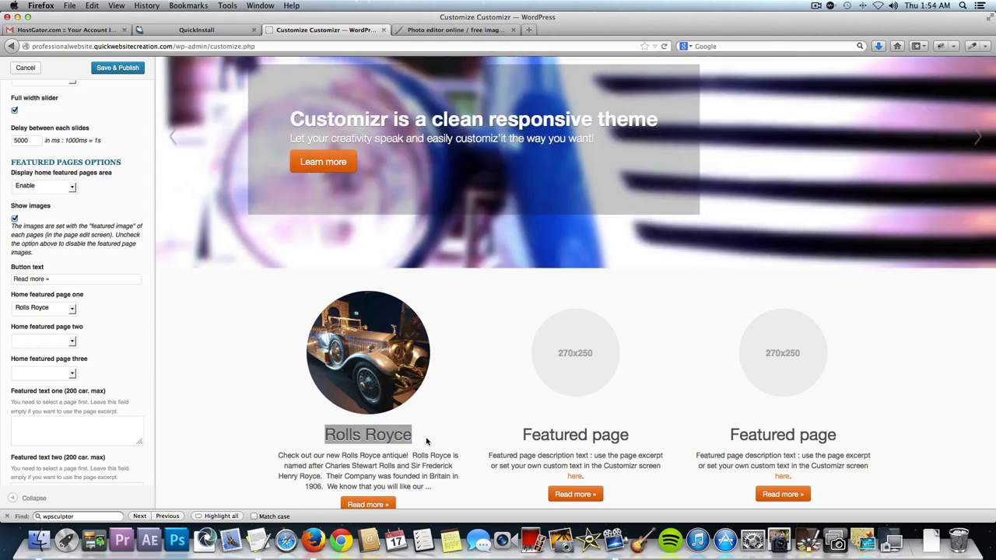
{"action": "left_click", "coordinate": [427, 441]}
{"action": "scroll", "coordinate": [436, 468], "scroll_direction": "down", "scroll_amount": 2}
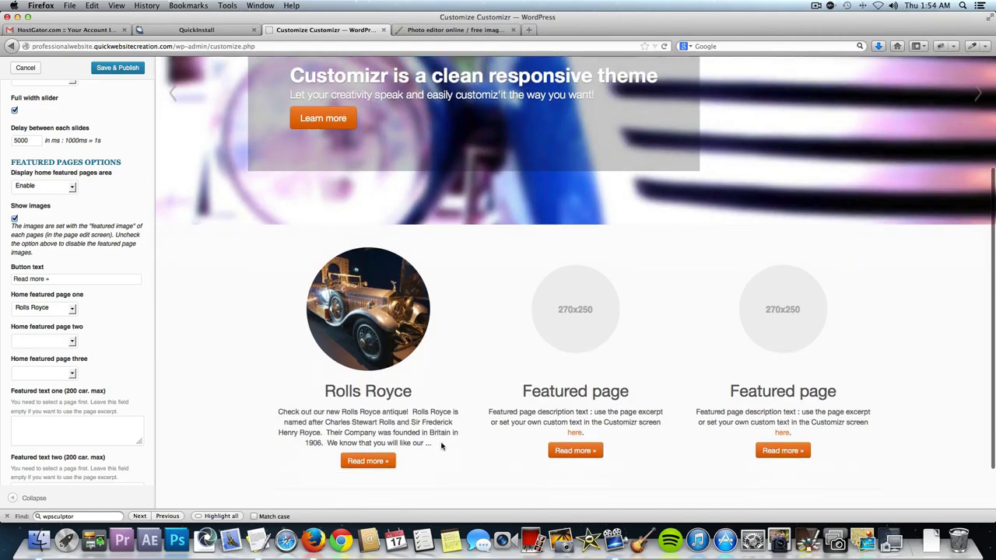
{"action": "left_click_drag", "start_coordinate": [435, 445], "coordinate": [277, 413]}
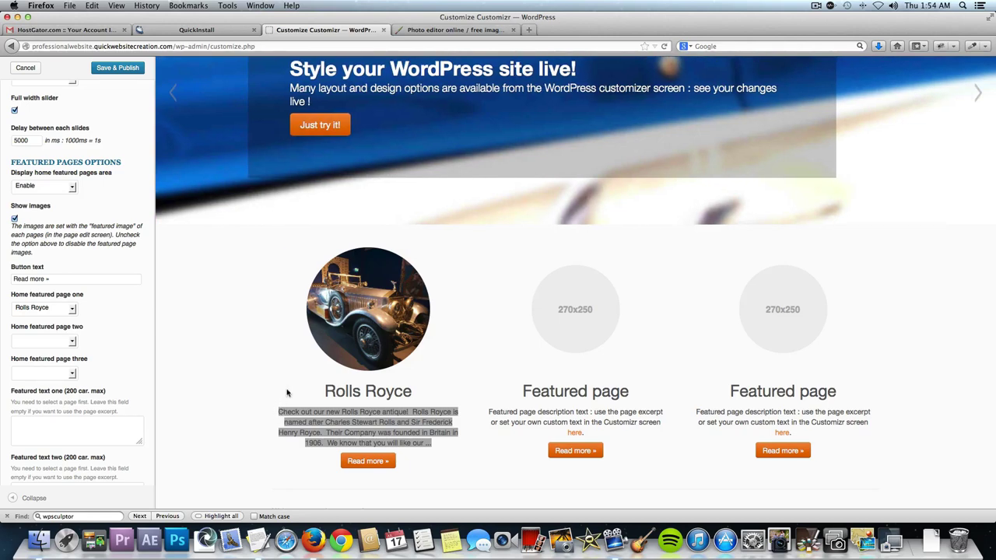
{"action": "left_click", "coordinate": [288, 400]}
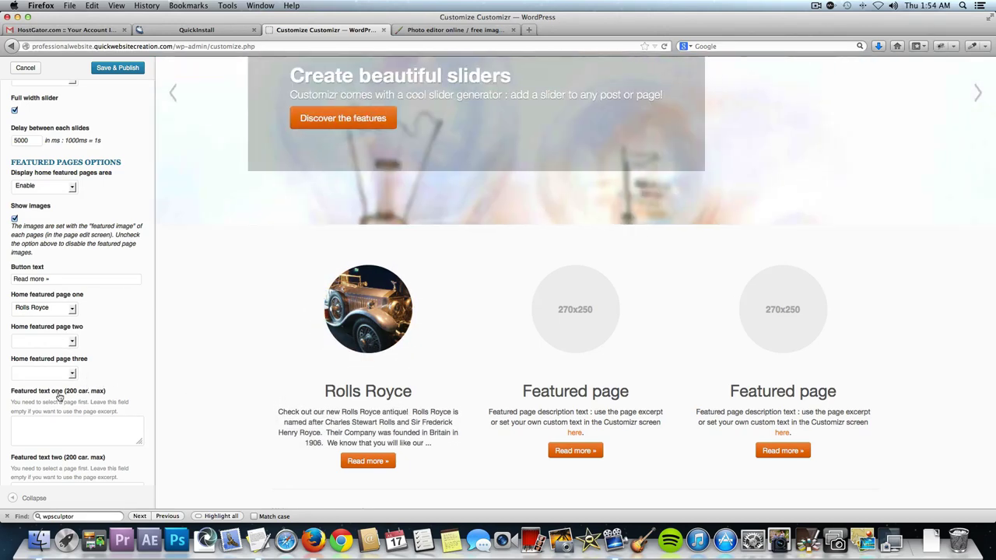
Type into featured text one, then delete it, leaving the field empty.
{"action": "left_click", "coordinate": [75, 423]}
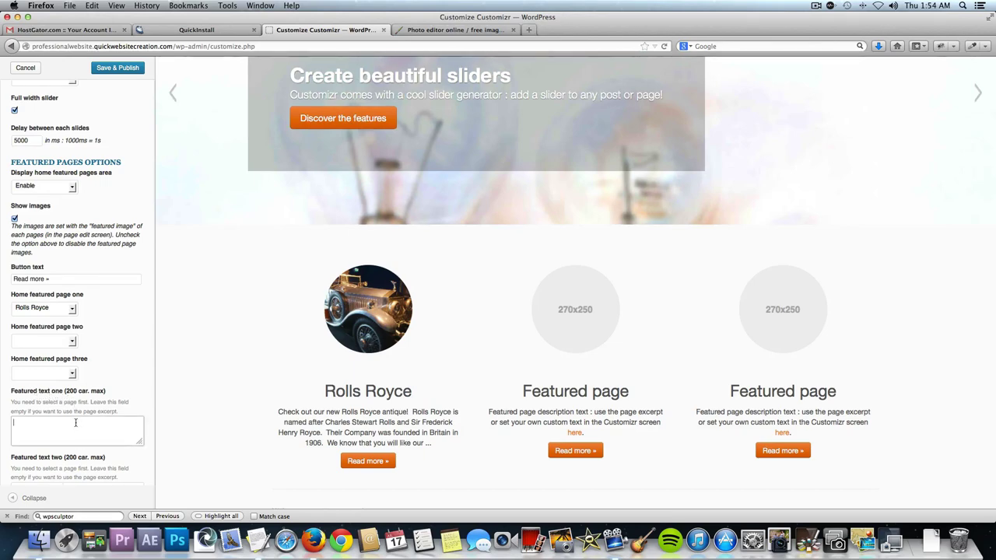
{"action": "type", "text": "RHis is random"}
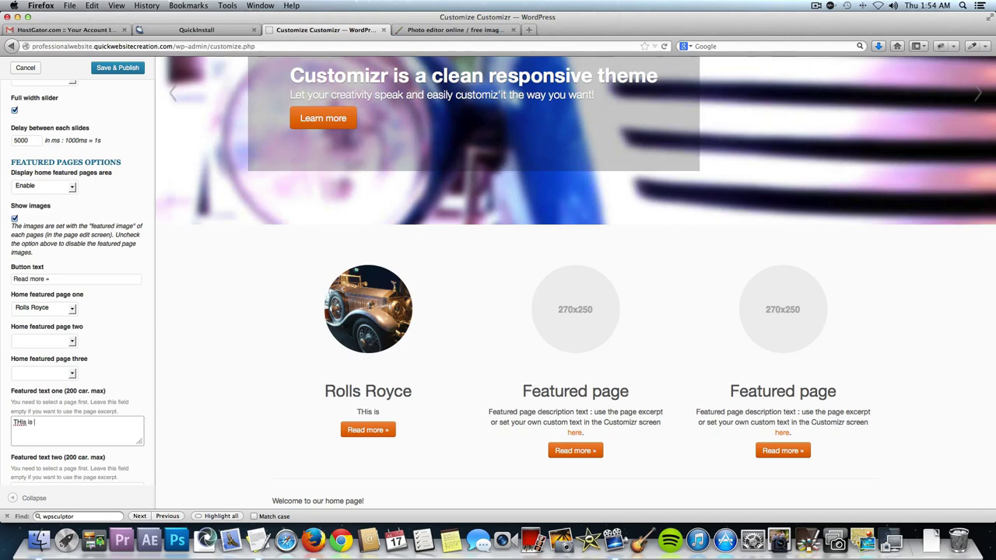
{"action": "key", "text": "alt+shift+Left"}
{"action": "key", "text": "alt+shift+Left"}
{"action": "key", "text": "alt+shift+Left"}
{"action": "key", "text": "BackSpace"}
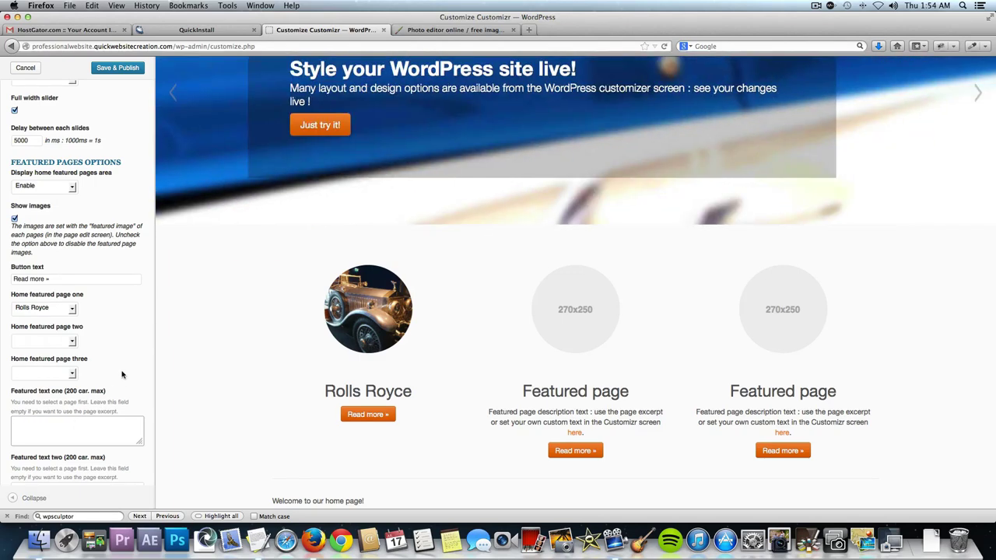
{"action": "left_click", "coordinate": [121, 374]}
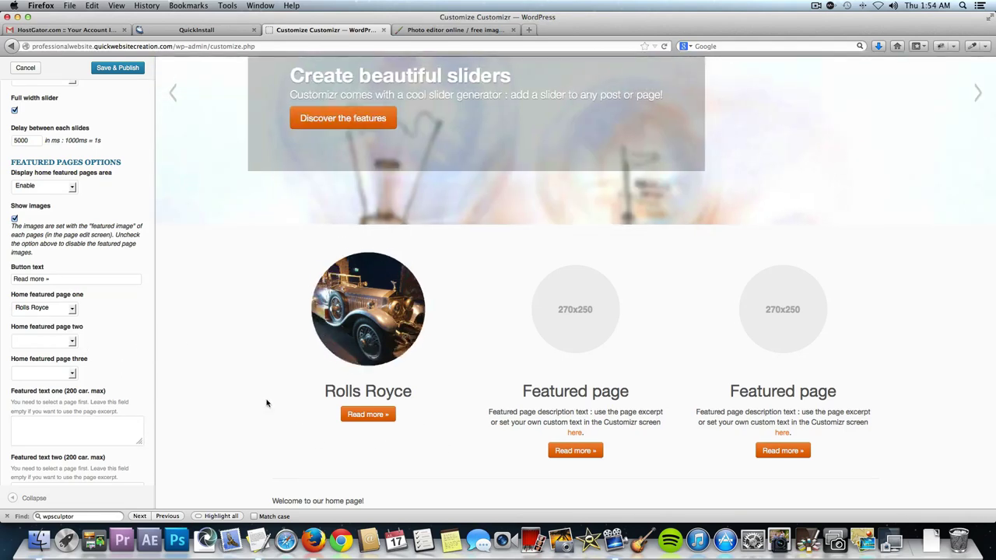
Set featured pages two and three to Ford Model A and Mercedes Benz, then Save & Publish.
{"action": "left_click", "coordinate": [59, 341]}
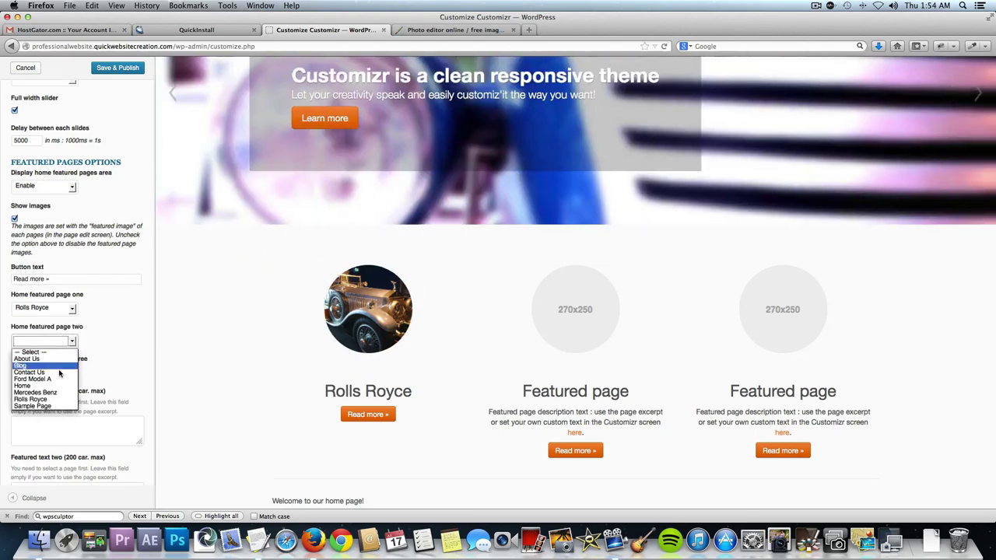
{"action": "left_click", "coordinate": [59, 379]}
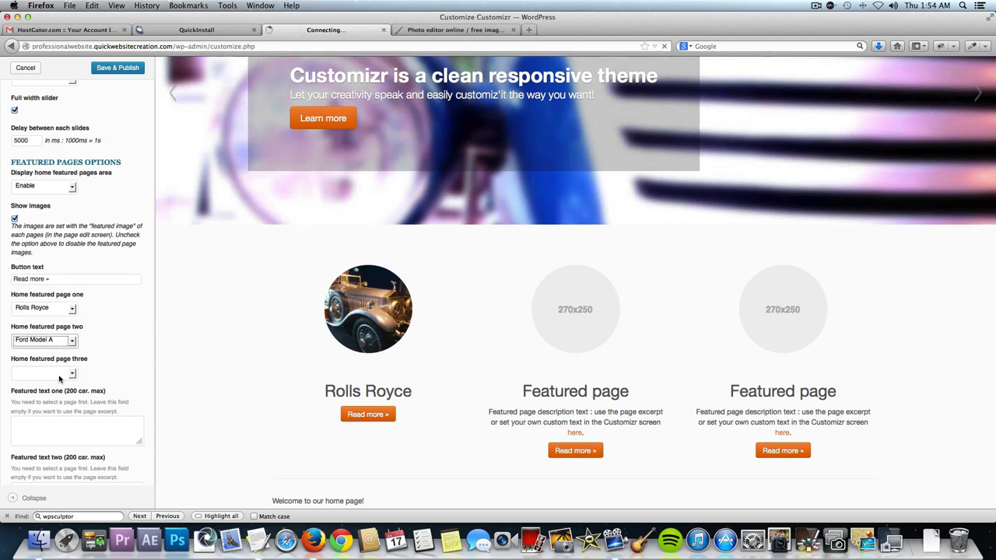
{"action": "left_click", "coordinate": [59, 378]}
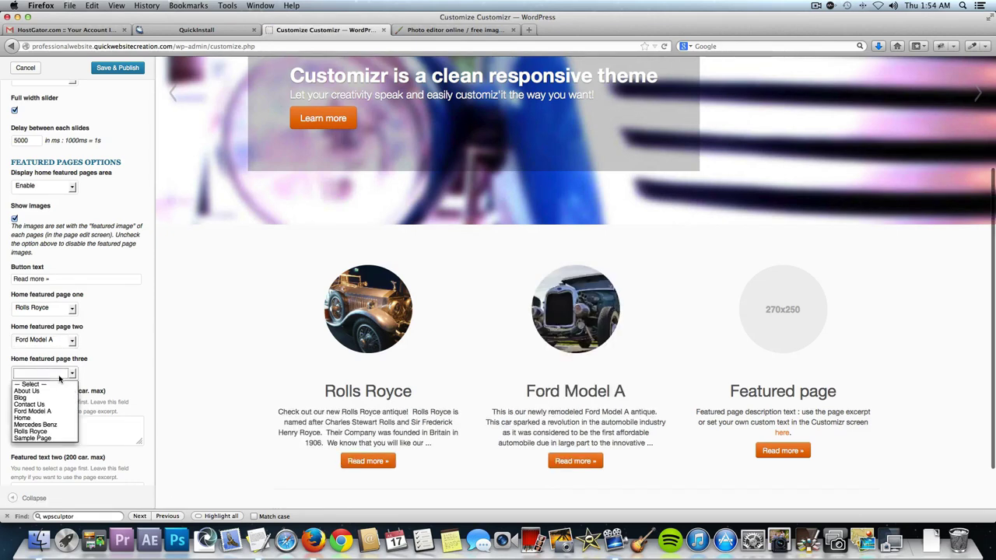
{"action": "left_click", "coordinate": [51, 425]}
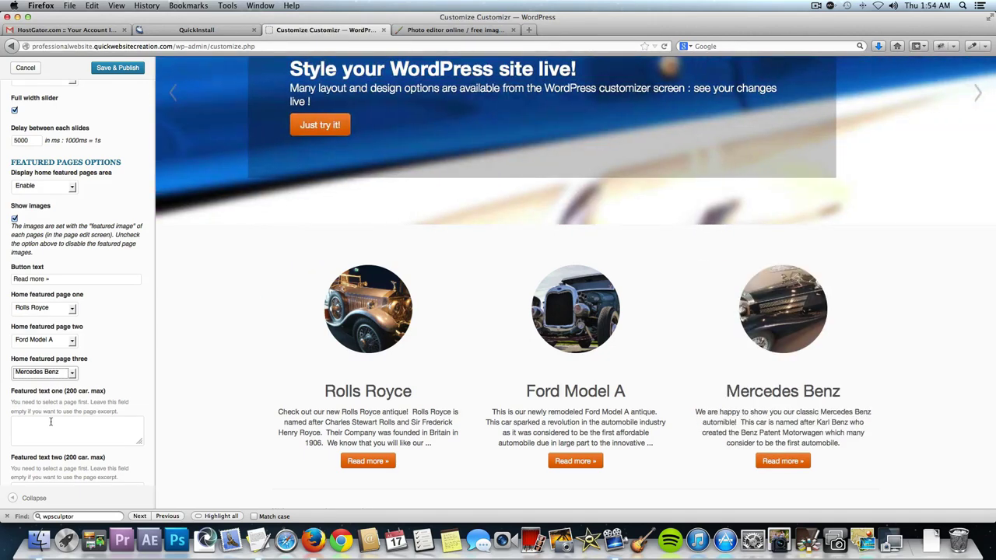
{"action": "left_click", "coordinate": [117, 67]}
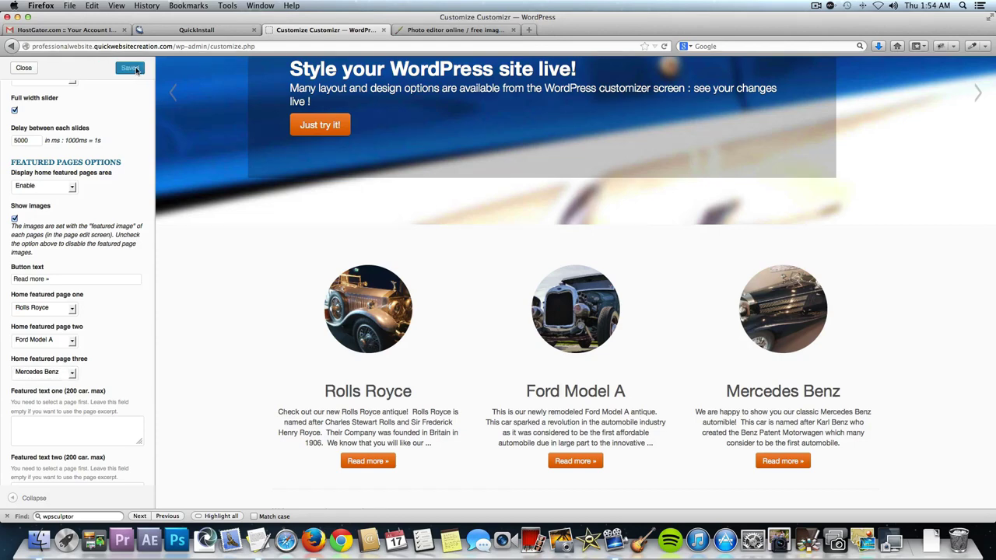
Close the customizer and scroll through the live home page.
{"action": "left_click", "coordinate": [24, 68]}
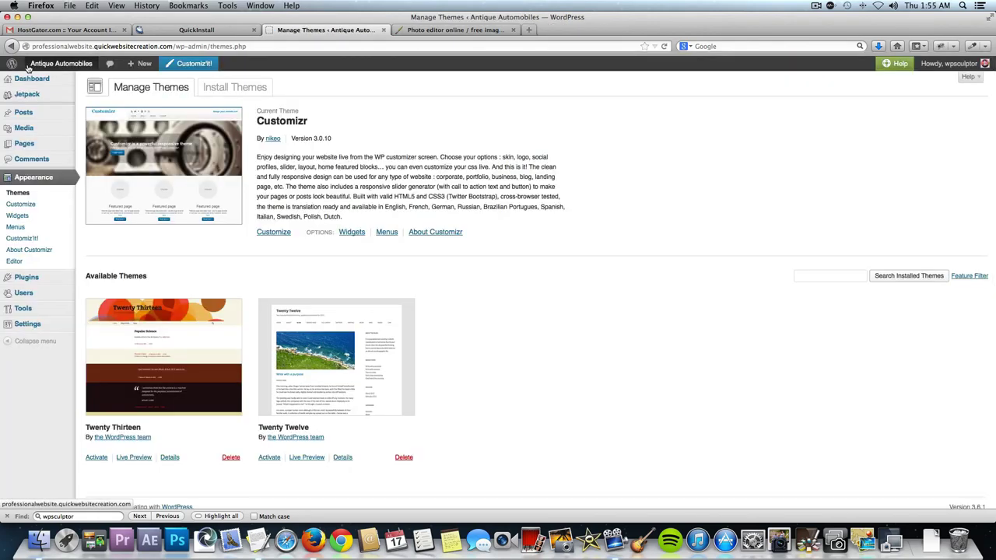
{"action": "left_click", "coordinate": [55, 66]}
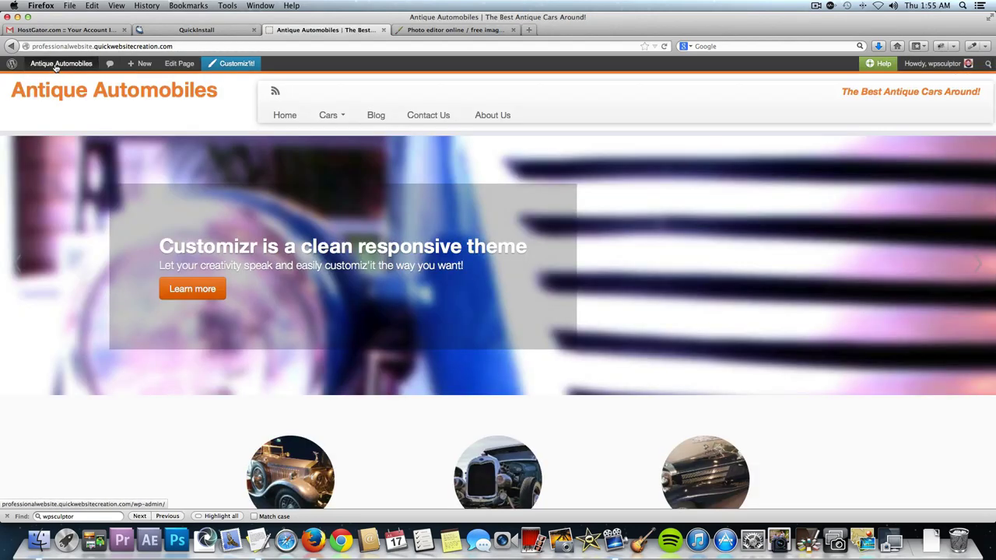
{"action": "scroll", "coordinate": [389, 381], "scroll_direction": "down", "scroll_amount": 5}
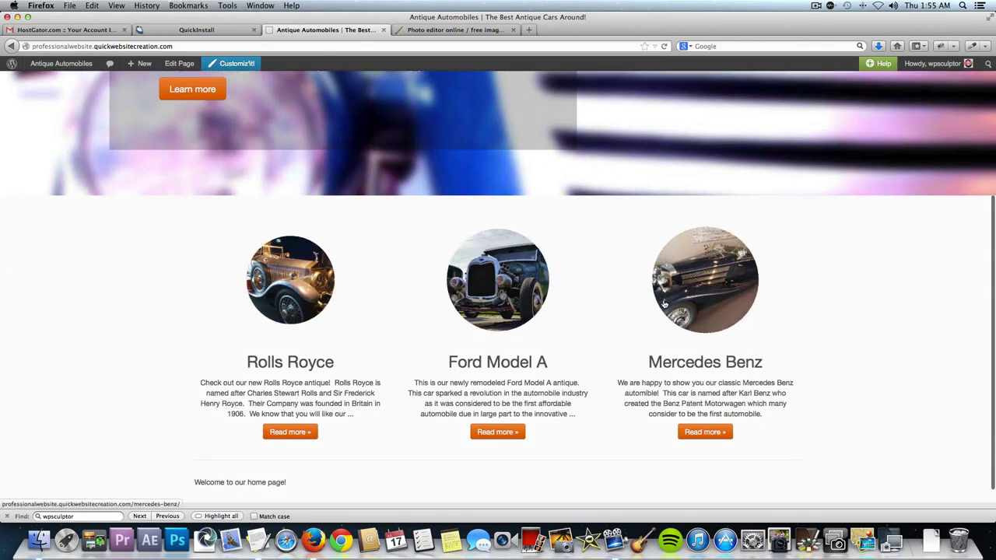
{"action": "scroll", "coordinate": [295, 455], "scroll_direction": "down", "scroll_amount": 1}
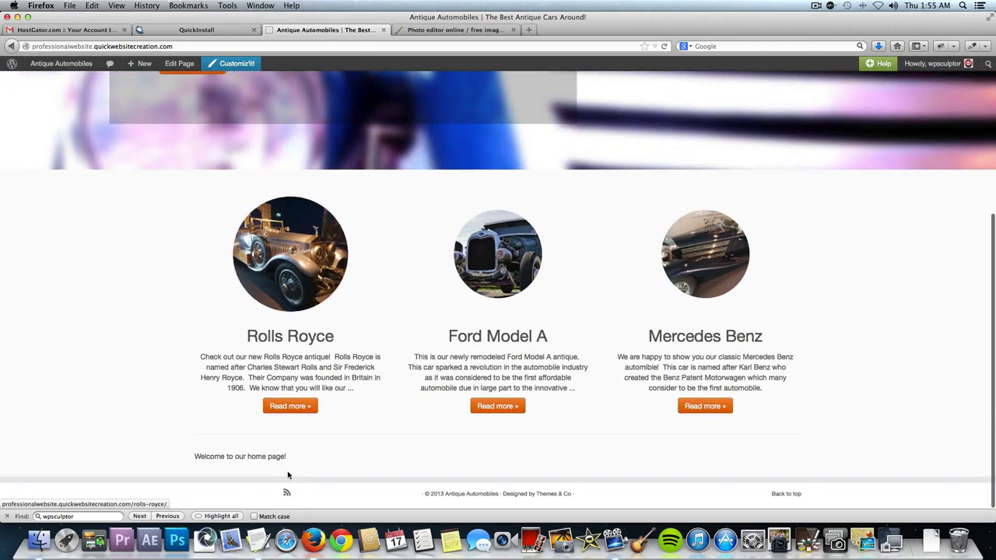
{"action": "triple_click", "coordinate": [198, 456]}
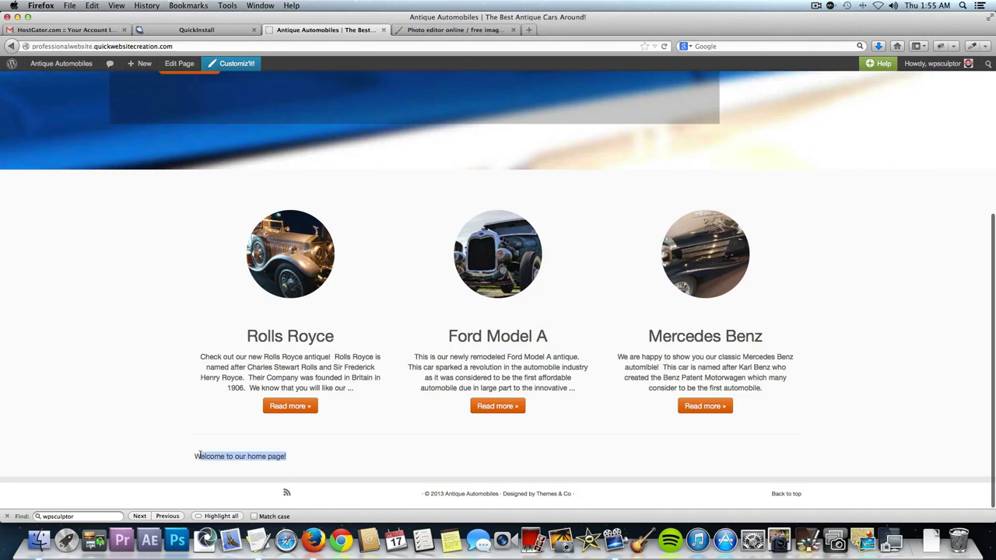
{"action": "left_click", "coordinate": [300, 446]}
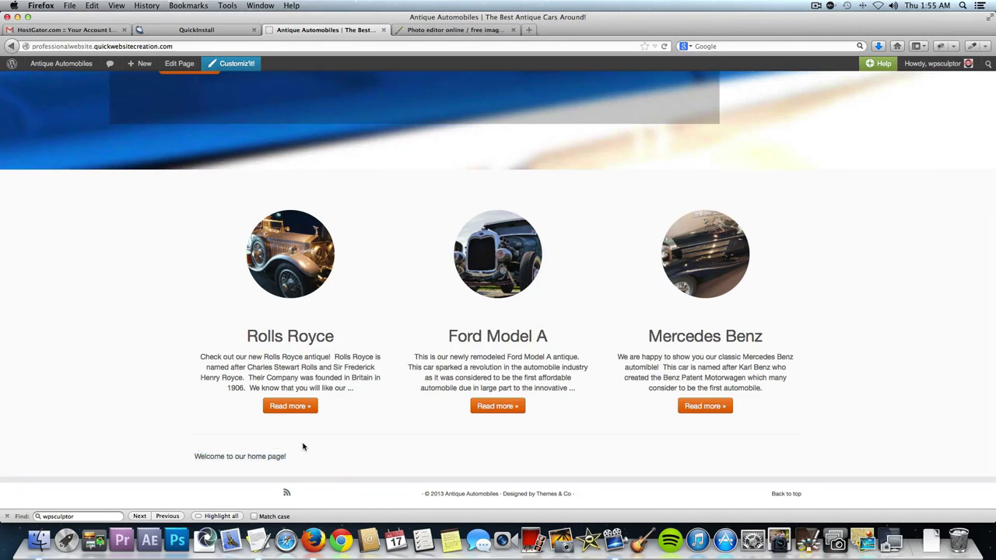
Open the Rolls Royce and Ford Model A pages from the featured pages, returning home after each.
{"action": "left_click", "coordinate": [307, 410]}
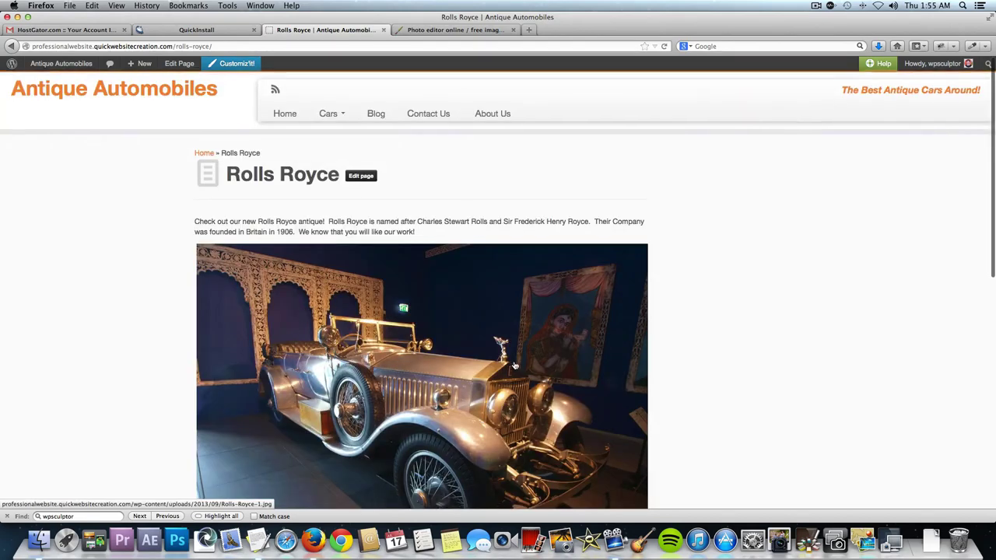
{"action": "scroll", "coordinate": [514, 366], "scroll_direction": "down", "scroll_amount": 3}
{"action": "key", "text": "super+Left"}
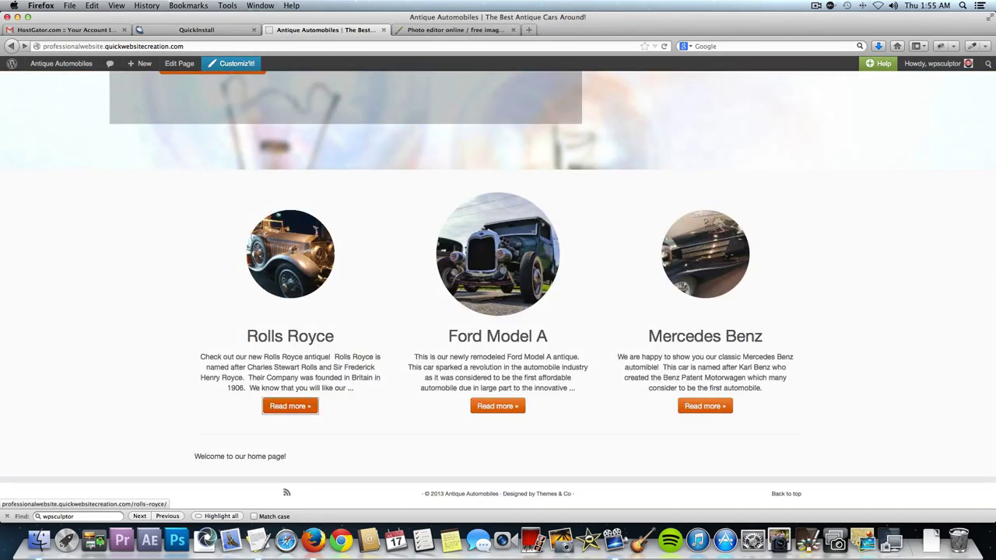
{"action": "left_click", "coordinate": [490, 277]}
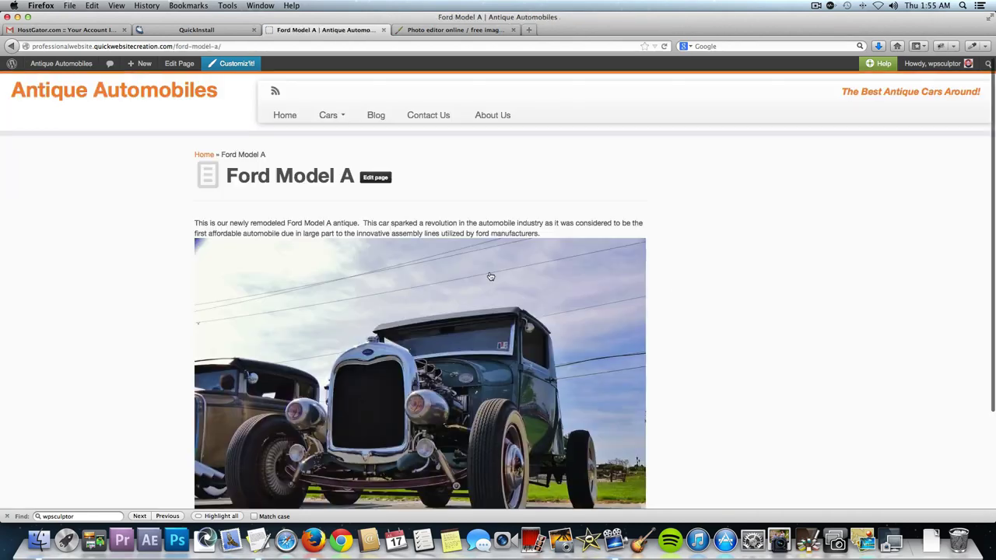
{"action": "scroll", "coordinate": [490, 277], "scroll_direction": "down", "scroll_amount": 5}
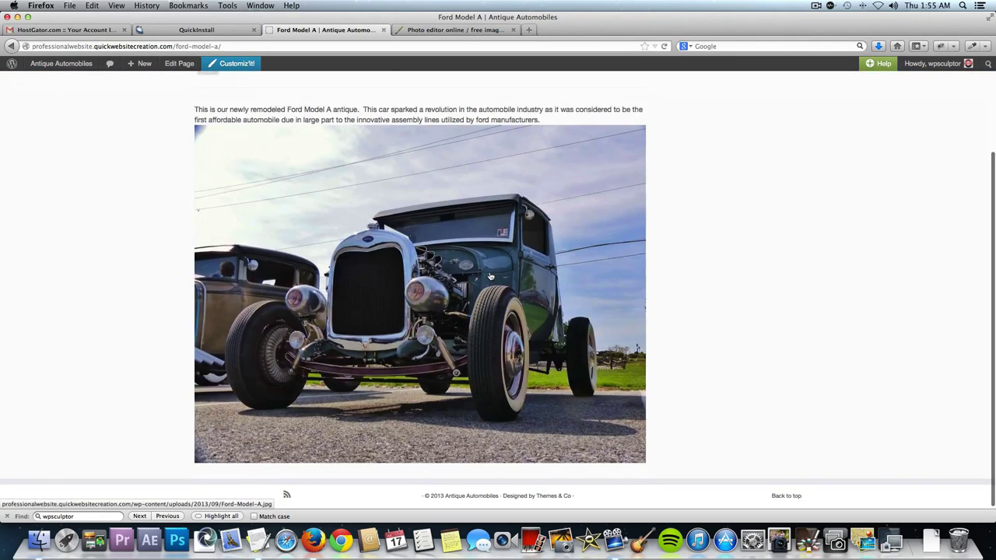
{"action": "key", "text": "super+Left"}
{"action": "scroll", "coordinate": [400, 265], "scroll_direction": "up", "scroll_amount": 5}
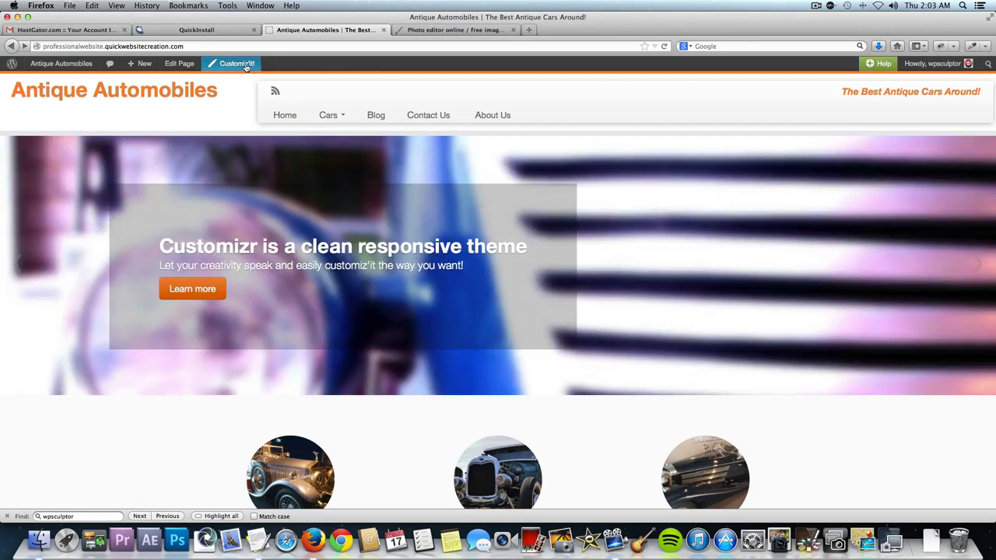
Open Customiz'it! from the live site and expand the Front Page settings.
{"action": "left_click", "coordinate": [243, 65]}
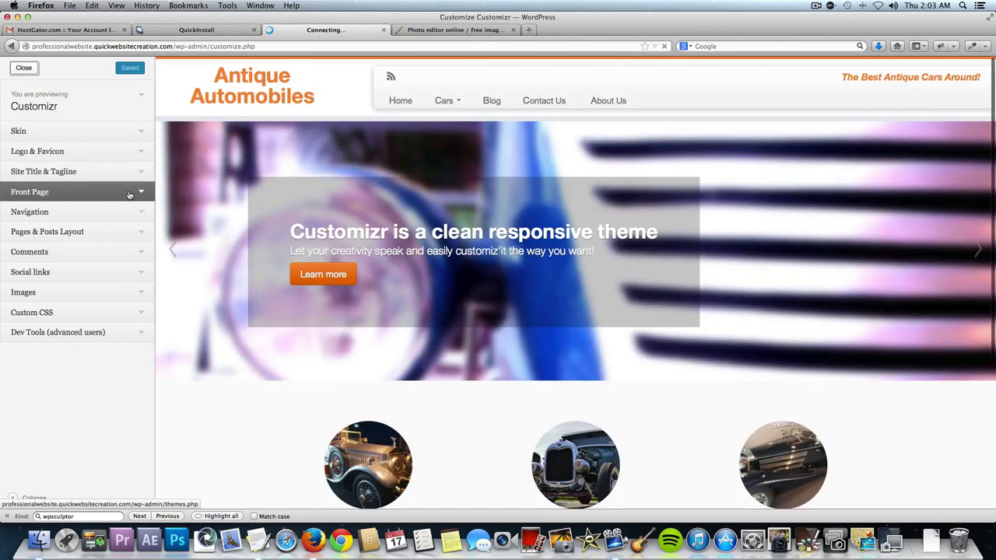
{"action": "left_click", "coordinate": [134, 195]}
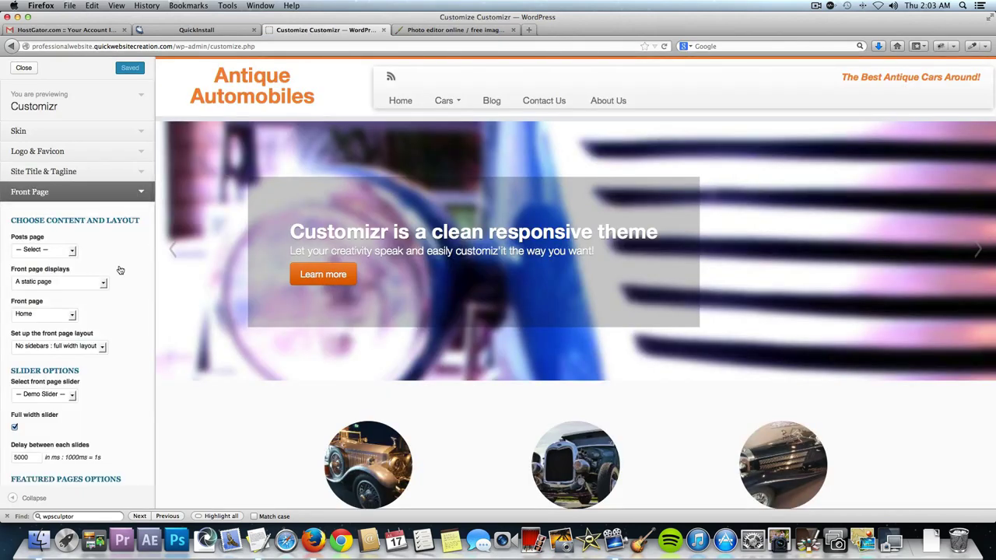
{"action": "scroll", "coordinate": [121, 268], "scroll_direction": "down", "scroll_amount": 1}
{"action": "scroll", "coordinate": [94, 296], "scroll_direction": "down", "scroll_amount": 3}
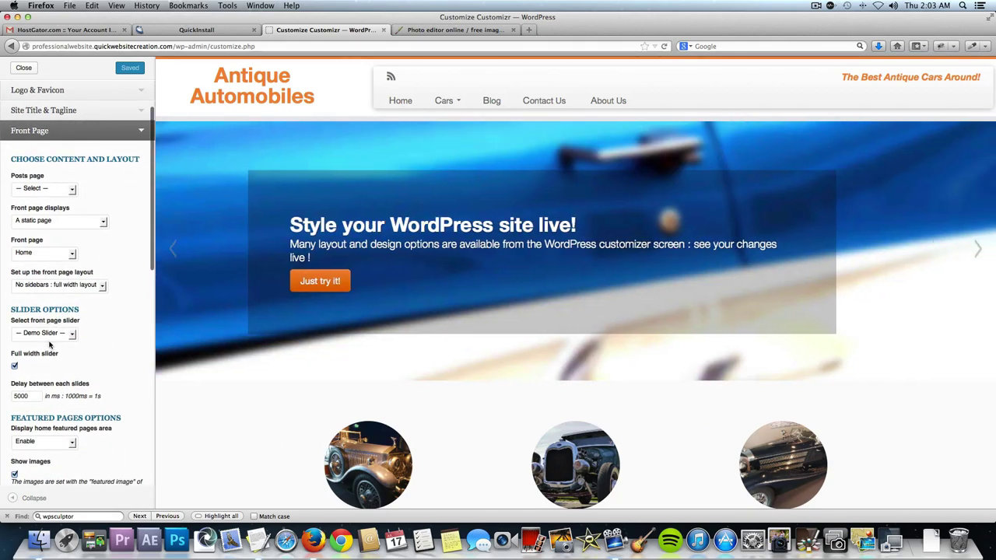
Reselect Demo Slider as the front page slider, uncheck Full width slider, and Save & Publish.
{"action": "left_click", "coordinate": [63, 334]}
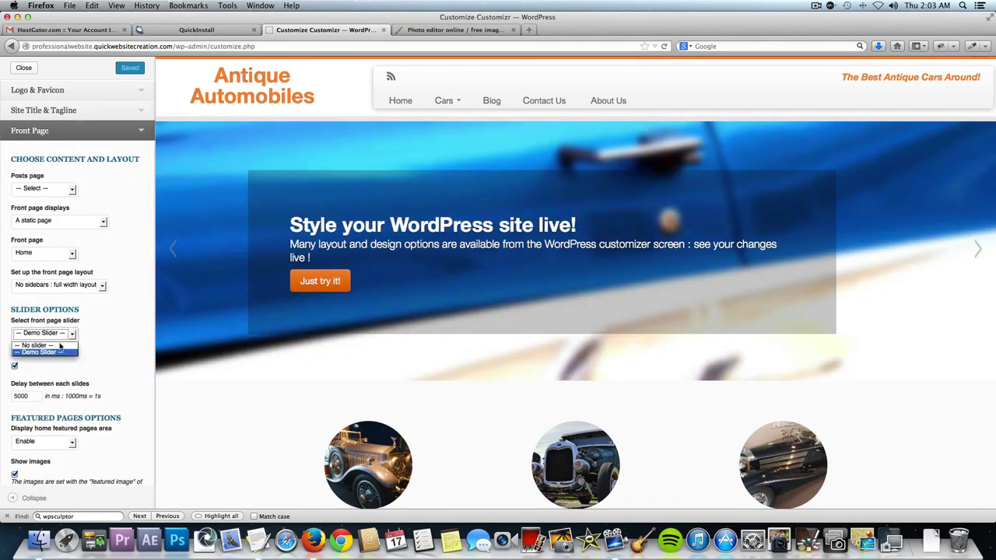
{"action": "left_click", "coordinate": [49, 345]}
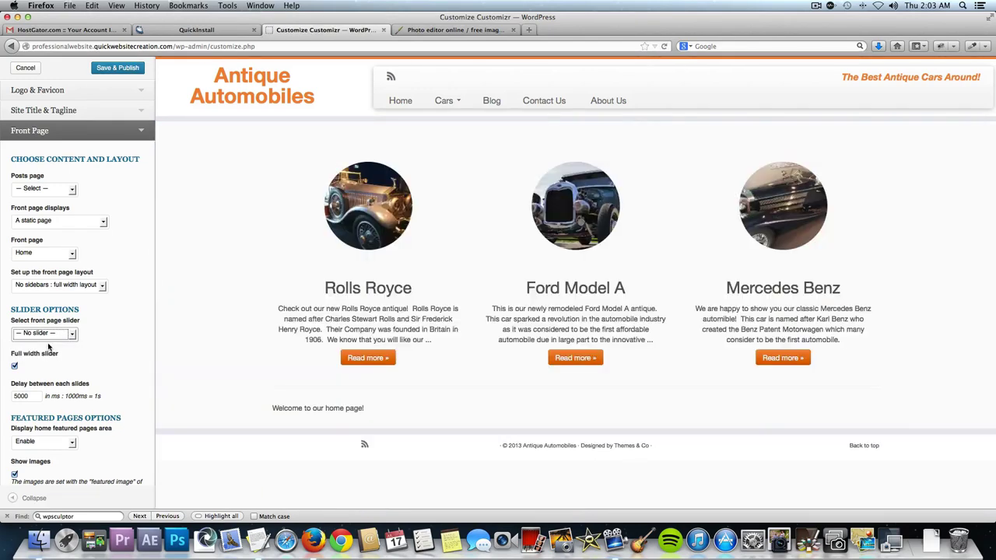
{"action": "left_click", "coordinate": [46, 334]}
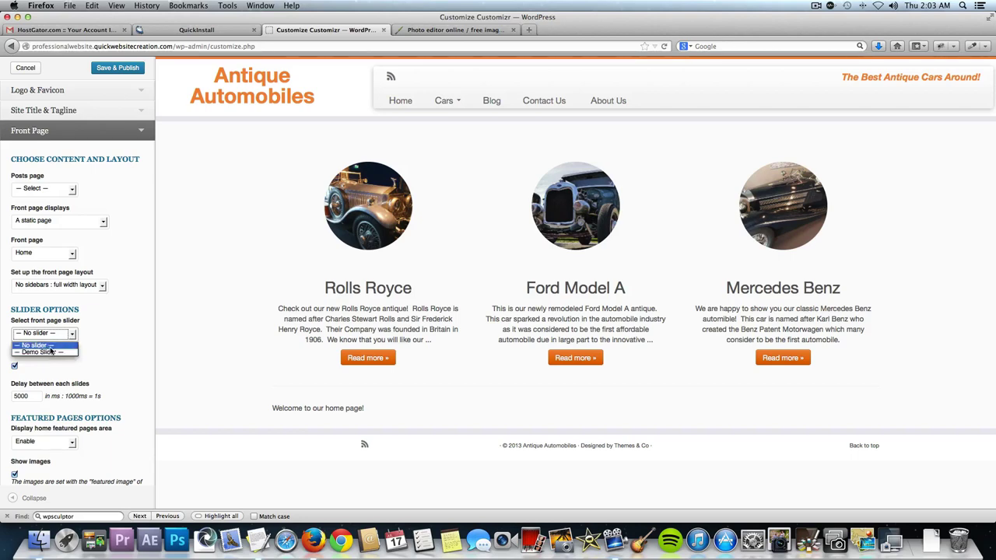
{"action": "left_click", "coordinate": [49, 352]}
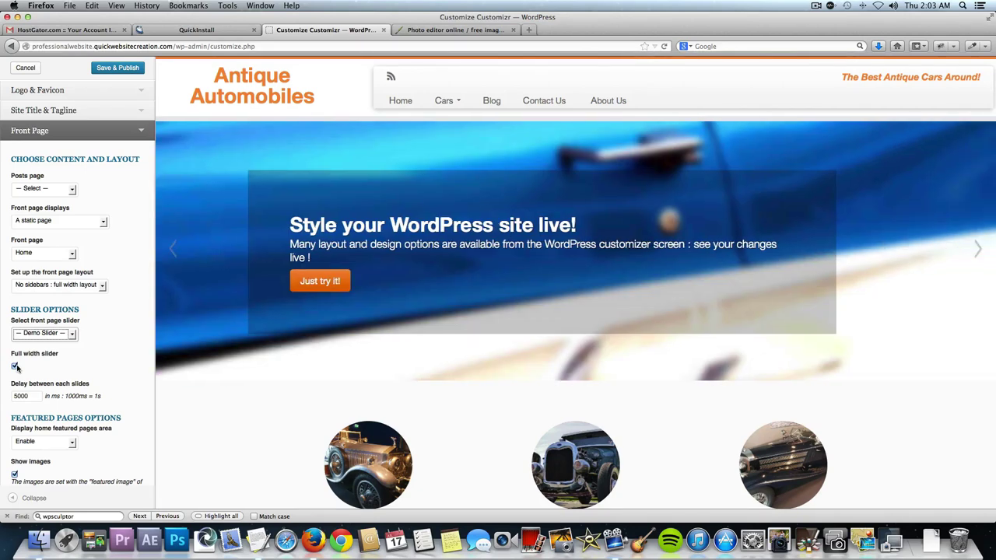
{"action": "left_click", "coordinate": [16, 366]}
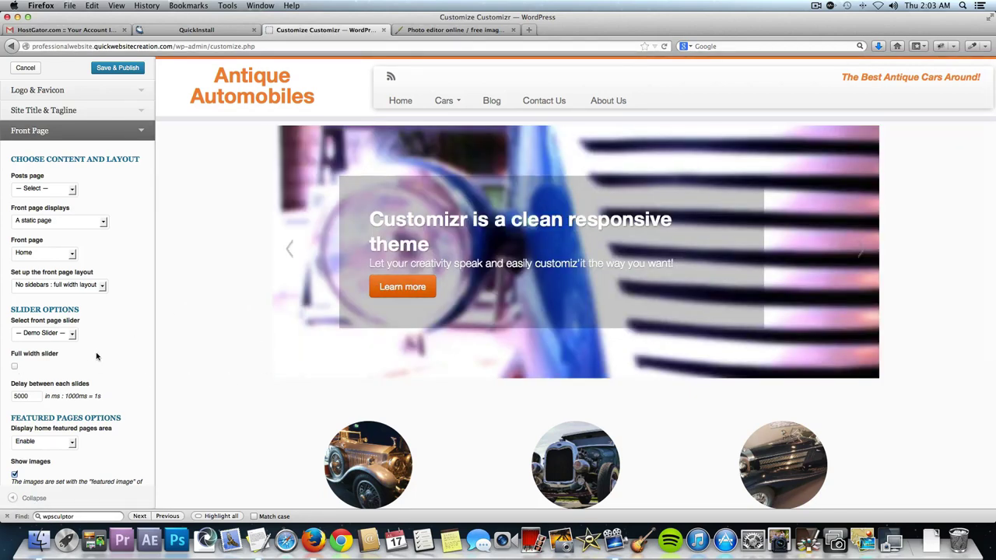
{"action": "scroll", "coordinate": [101, 342], "scroll_direction": "down", "scroll_amount": 3}
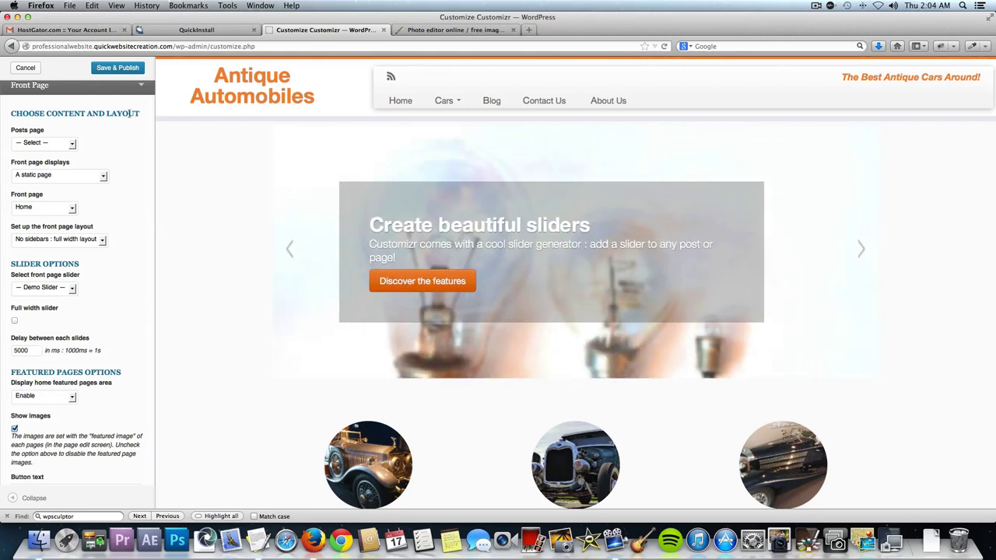
{"action": "left_click", "coordinate": [119, 68]}
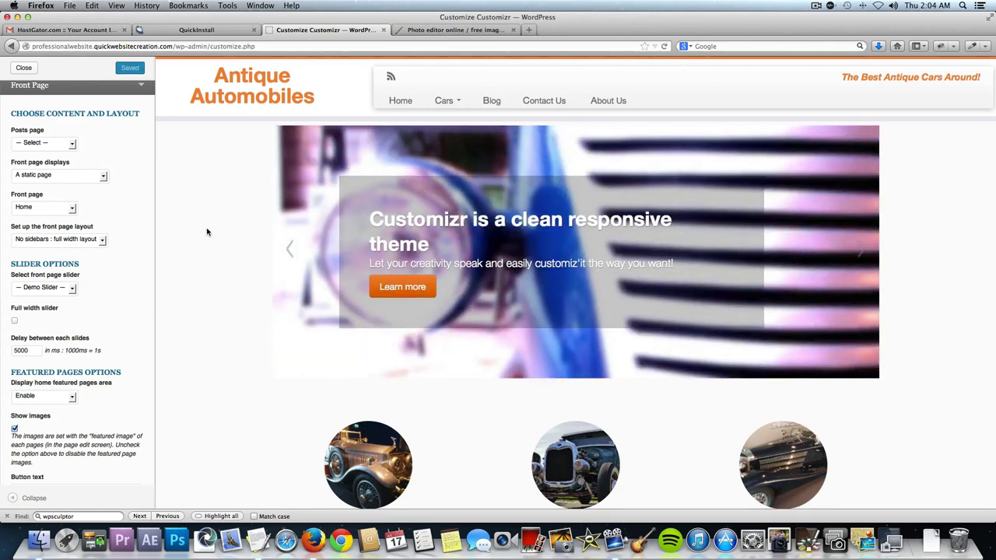
Exit the customizer, go to the live Antique Automobiles site, and open slider image phare.jpg alone.
{"action": "left_click", "coordinate": [25, 69]}
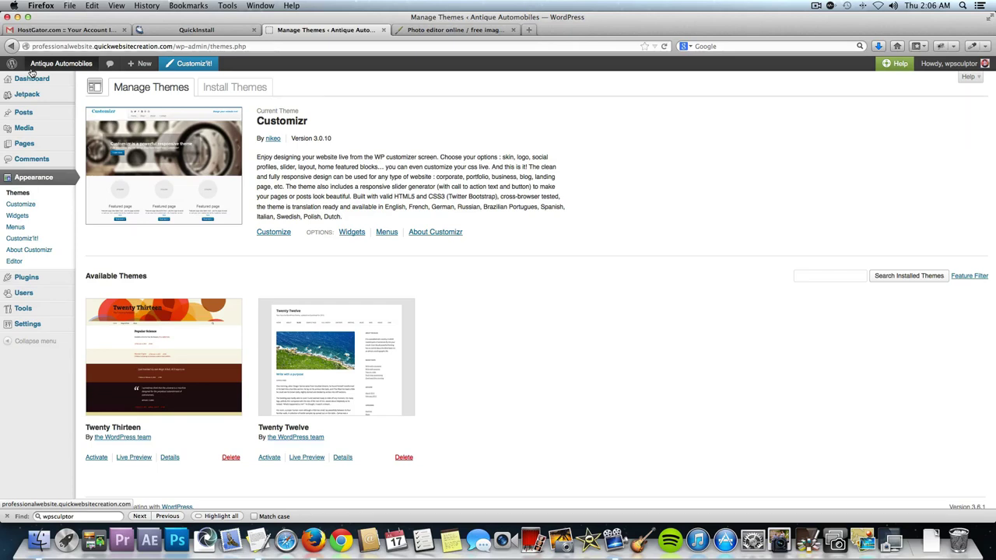
{"action": "left_click", "coordinate": [44, 65]}
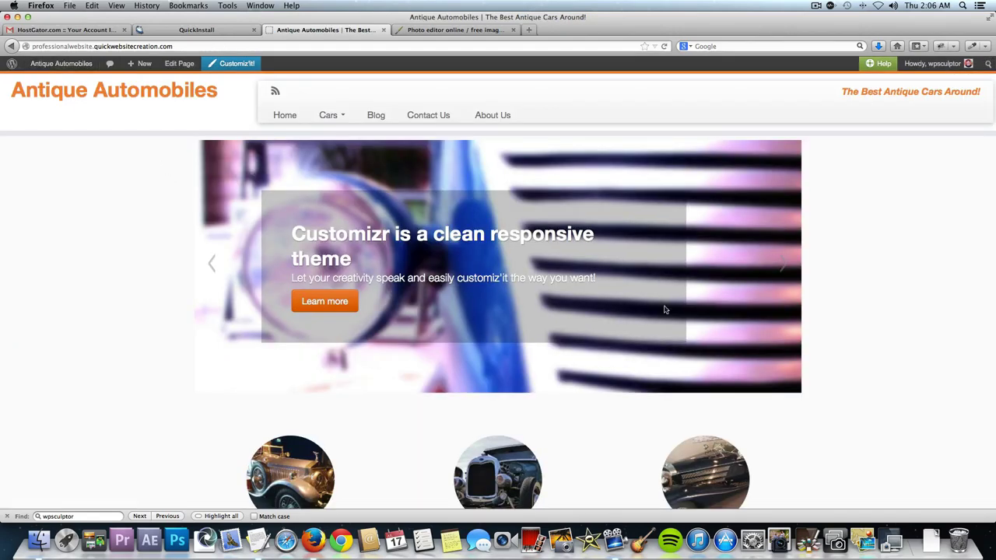
{"action": "right_click", "coordinate": [738, 315]}
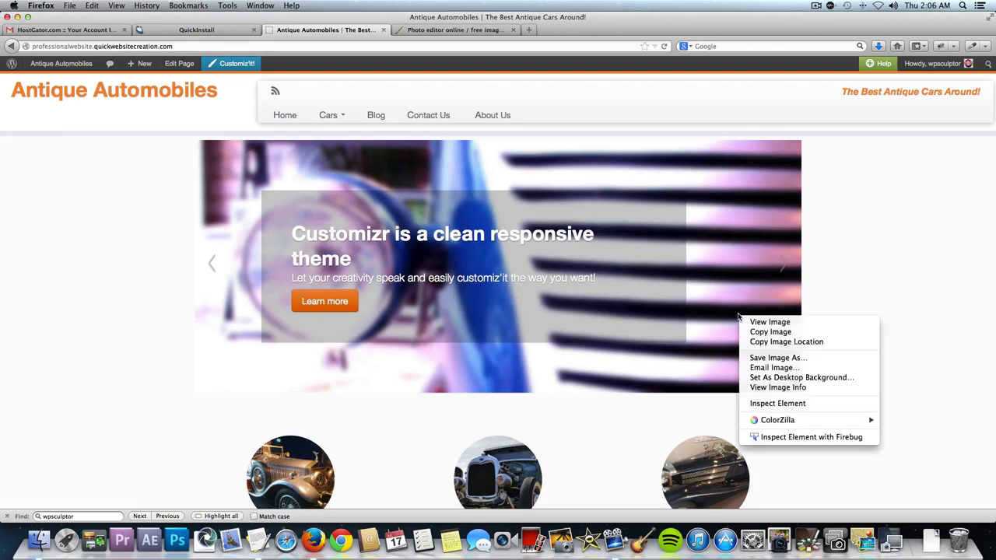
{"action": "left_click", "coordinate": [759, 322]}
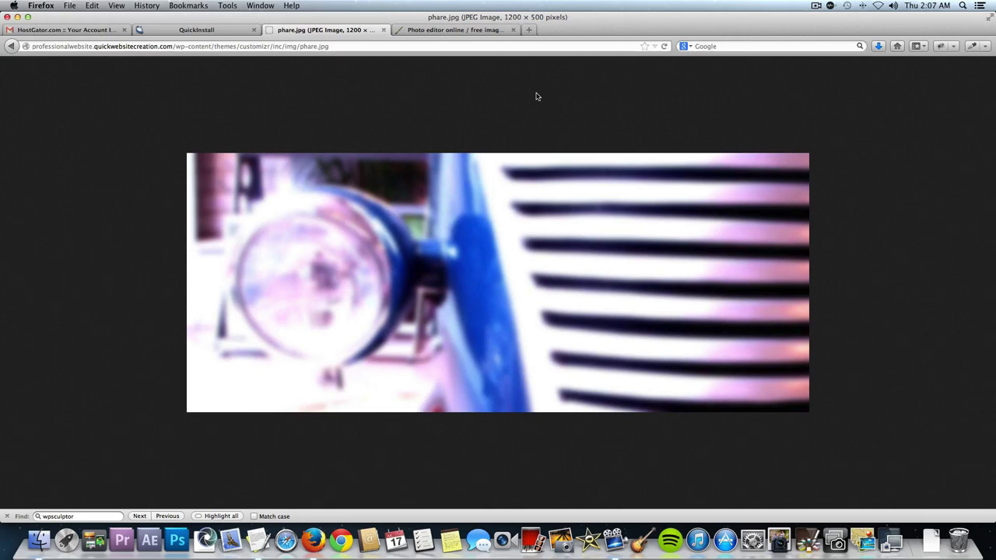
Close phare.jpg, then close the Mercedes Benz, Ford Model A, Rolls Royce 1 and About Us Img Small images without saving.
{"action": "left_click", "coordinate": [383, 30]}
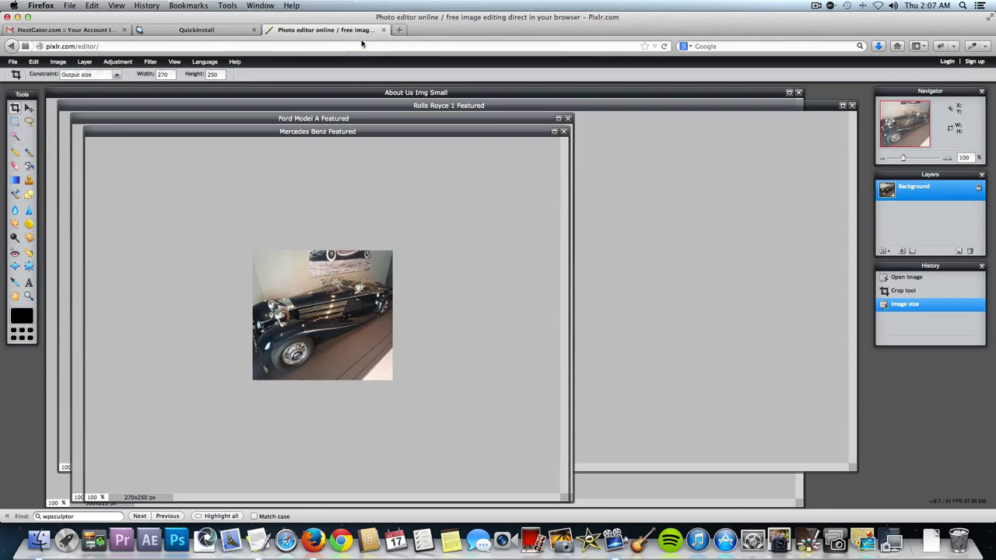
{"action": "left_click", "coordinate": [564, 132]}
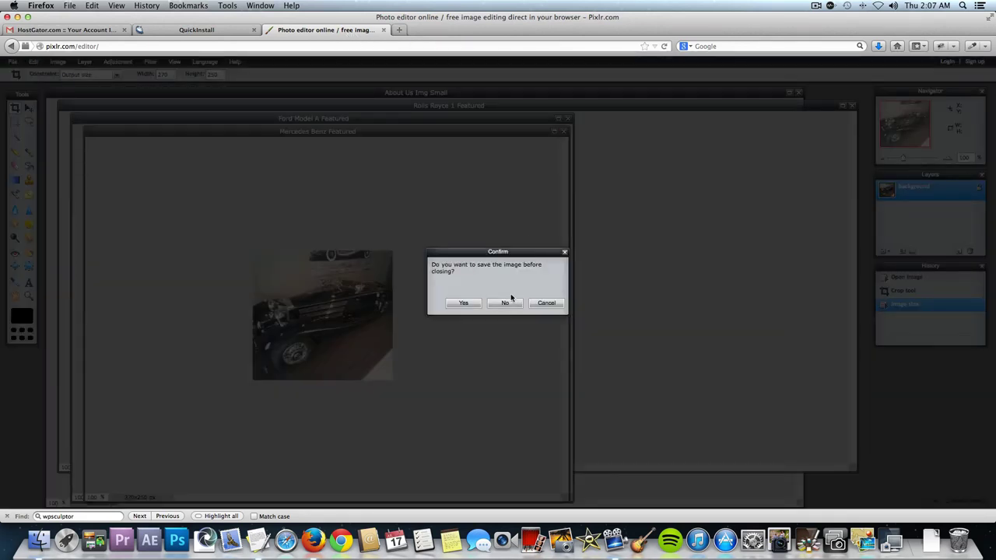
{"action": "left_click", "coordinate": [494, 305]}
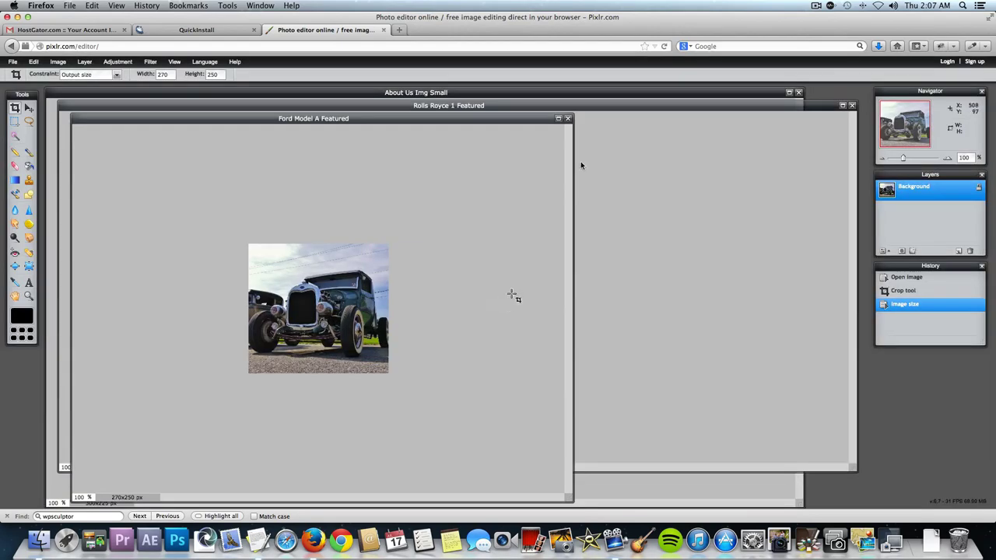
{"action": "left_click", "coordinate": [569, 119]}
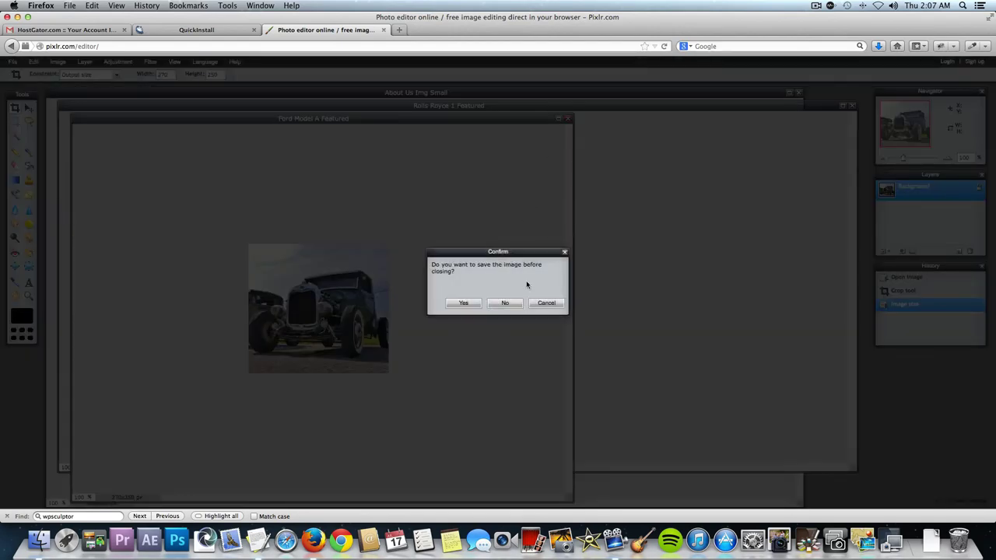
{"action": "left_click", "coordinate": [502, 303]}
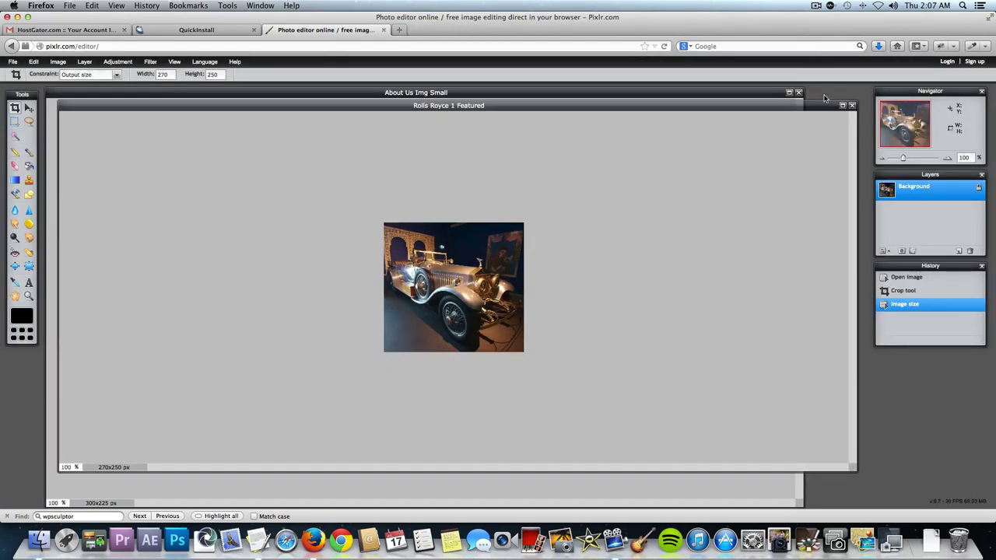
{"action": "left_click", "coordinate": [852, 106]}
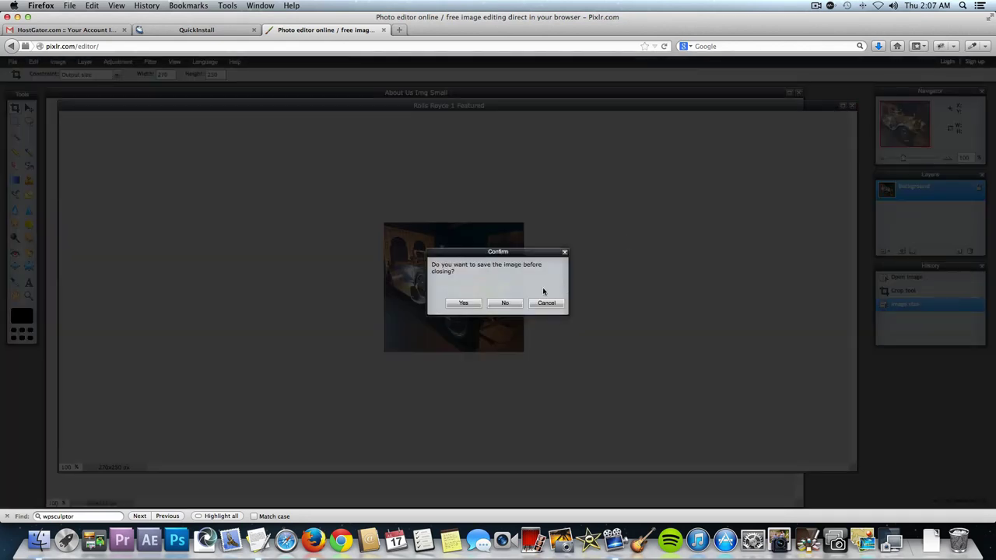
{"action": "left_click", "coordinate": [506, 304]}
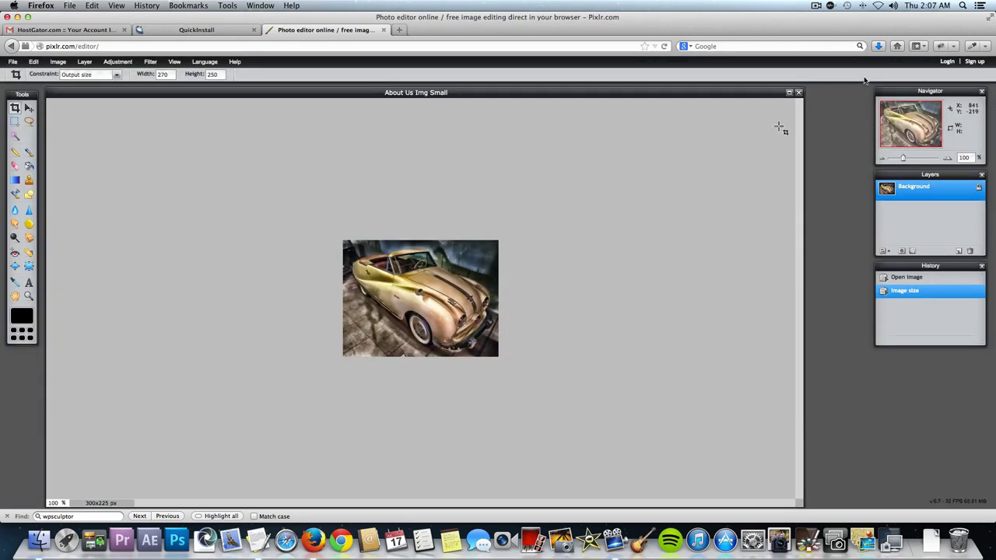
{"action": "left_click", "coordinate": [798, 94]}
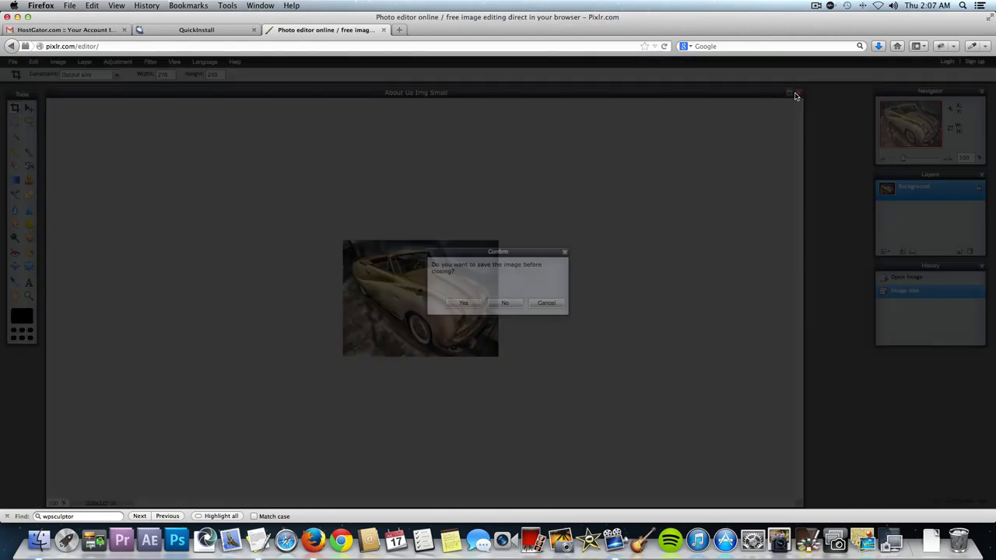
{"action": "left_click", "coordinate": [506, 304]}
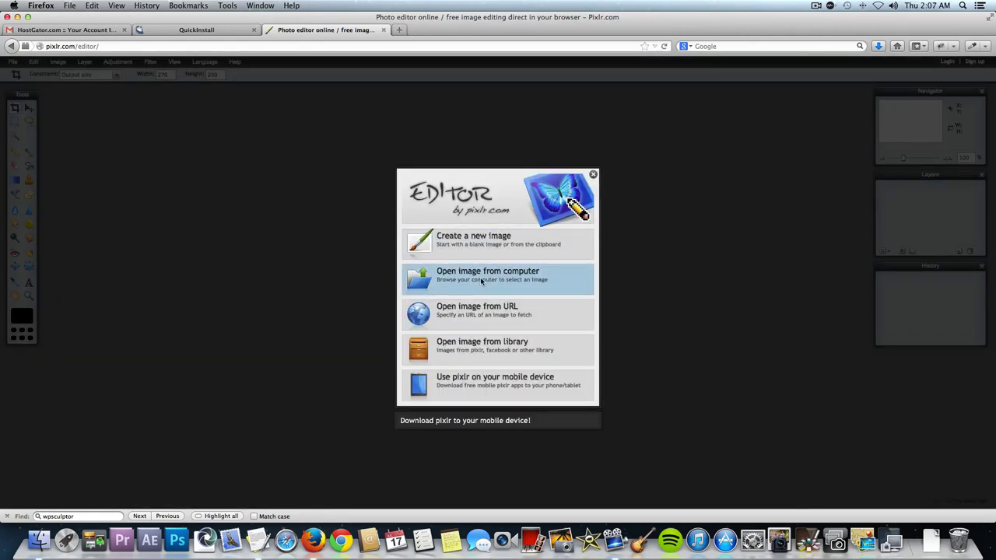
Open Rolls Royce 1.jpg from the computer and view it at 60% zoom.
{"action": "left_click", "coordinate": [481, 280]}
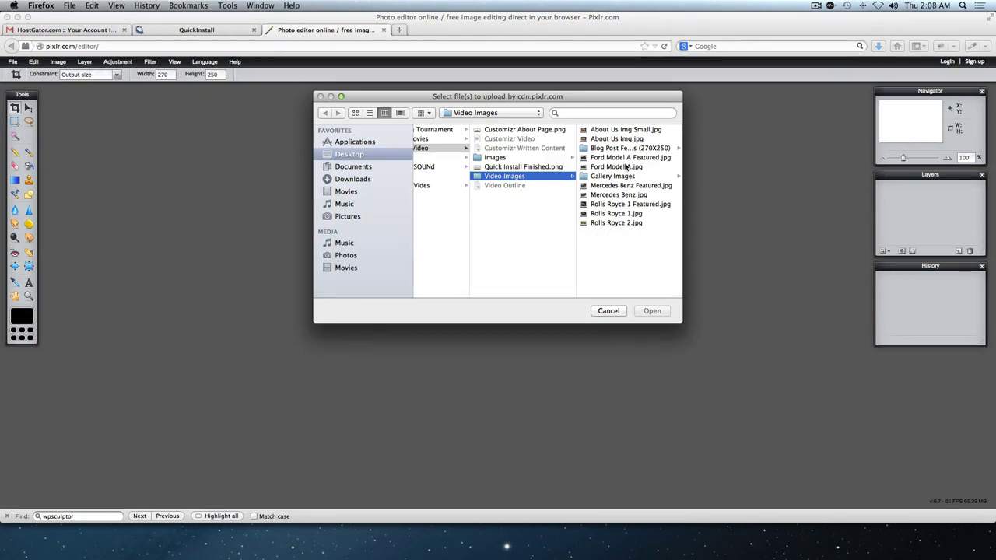
{"action": "double_click", "coordinate": [624, 213]}
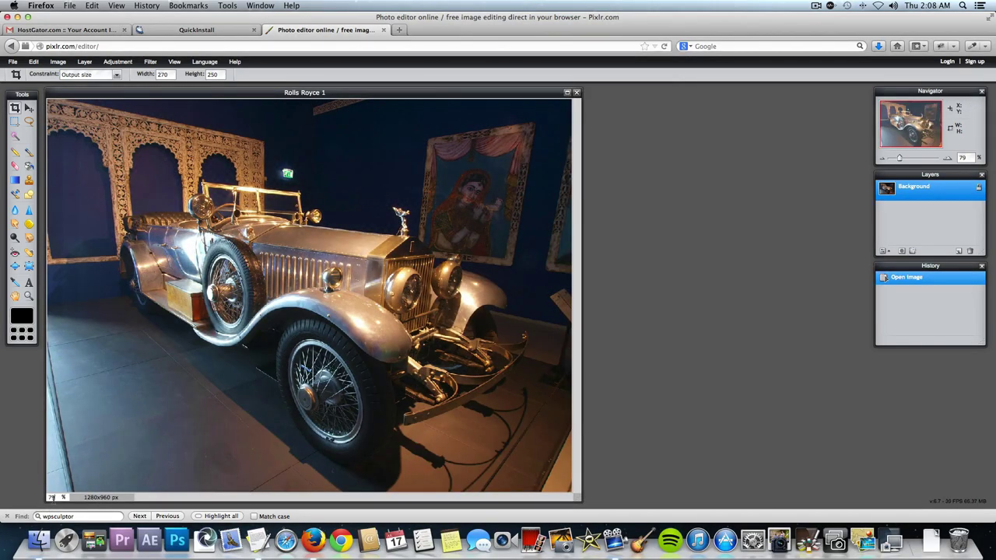
{"action": "type", "text": "60"}
{"action": "key", "text": "Return"}
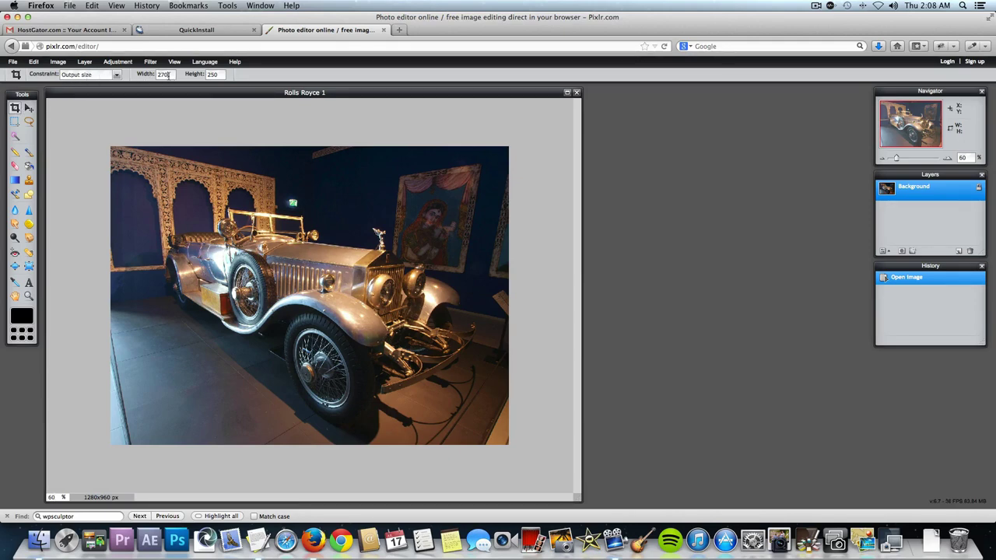
Crop the photo to a 1200 × 500 px strip positioned over the car.
{"action": "type", "text": "80"}
{"action": "left_click_drag", "start_coordinate": [96, 133], "coordinate": [525, 417]}
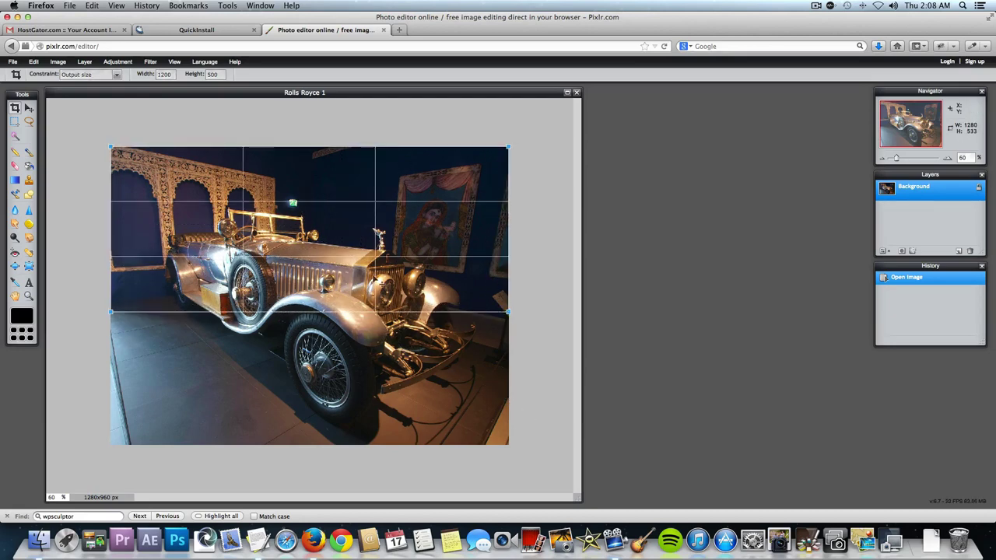
{"action": "left_click_drag", "start_coordinate": [294, 217], "coordinate": [289, 277]}
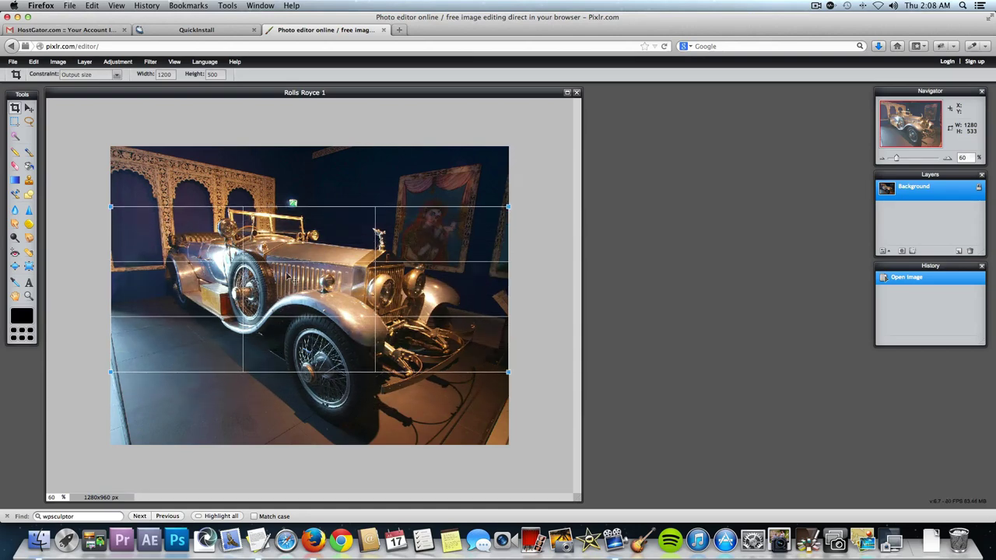
{"action": "key", "text": "Return"}
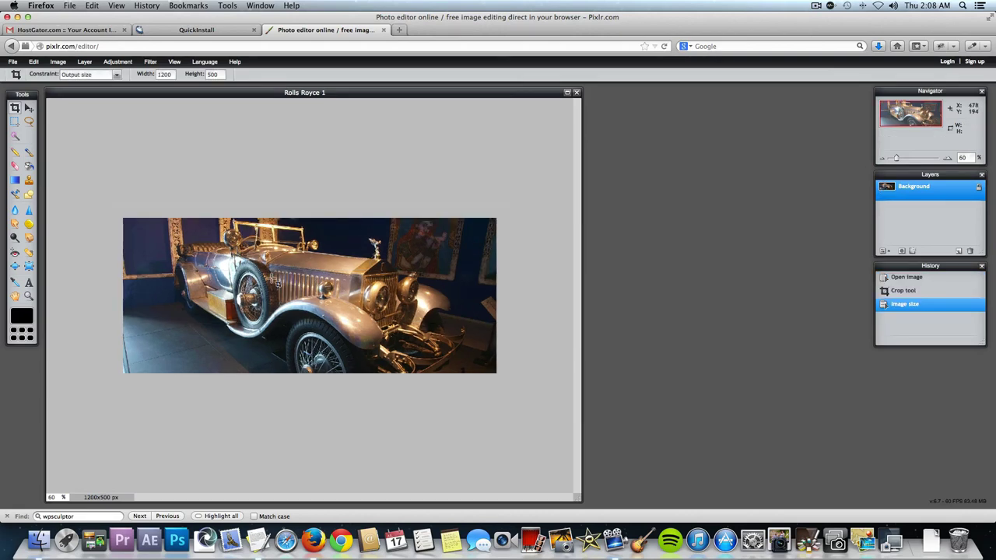
Set the view zoom to 100% and enlarge the window to show the whole photo.
{"action": "left_click", "coordinate": [51, 499]}
{"action": "type", "text": "100"}
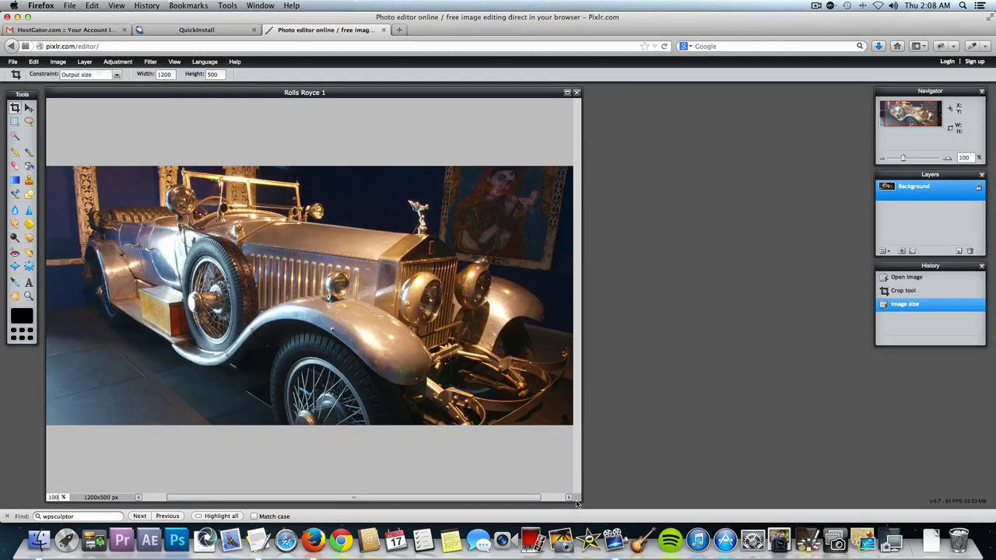
{"action": "left_click_drag", "start_coordinate": [578, 502], "coordinate": [739, 488]}
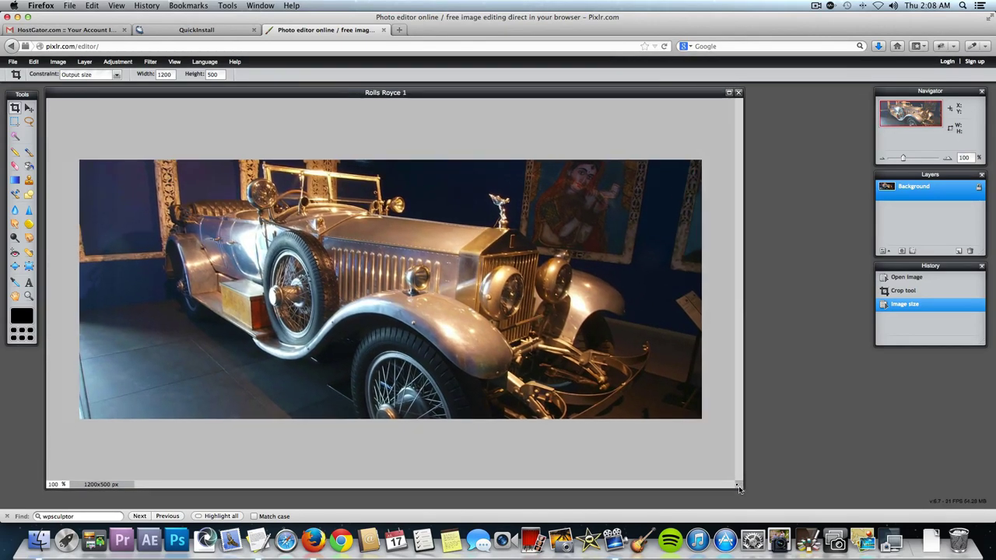
Save the image as Rolls Royce Slide.jpg in Video Images at JPEG quality 80.
{"action": "left_click", "coordinate": [12, 62]}
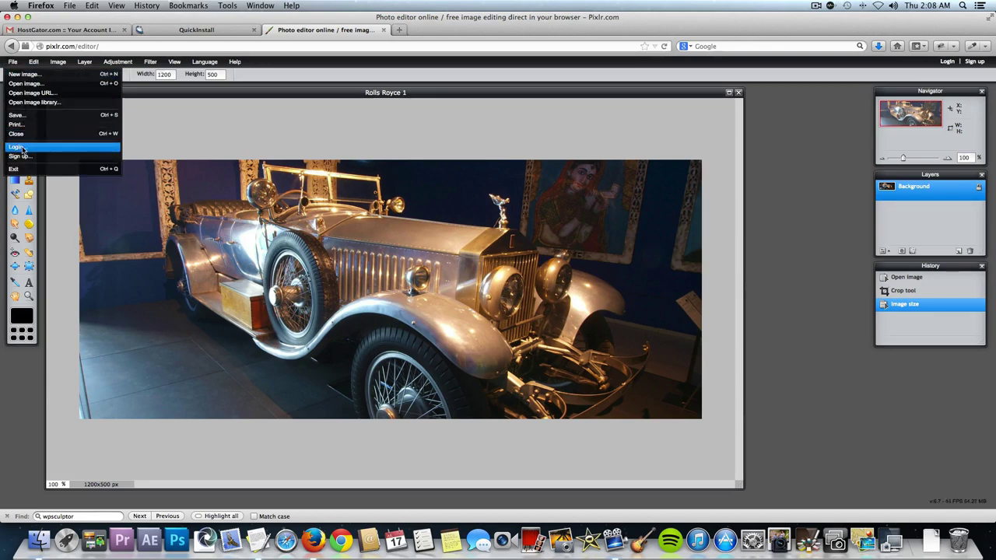
{"action": "left_click", "coordinate": [37, 116]}
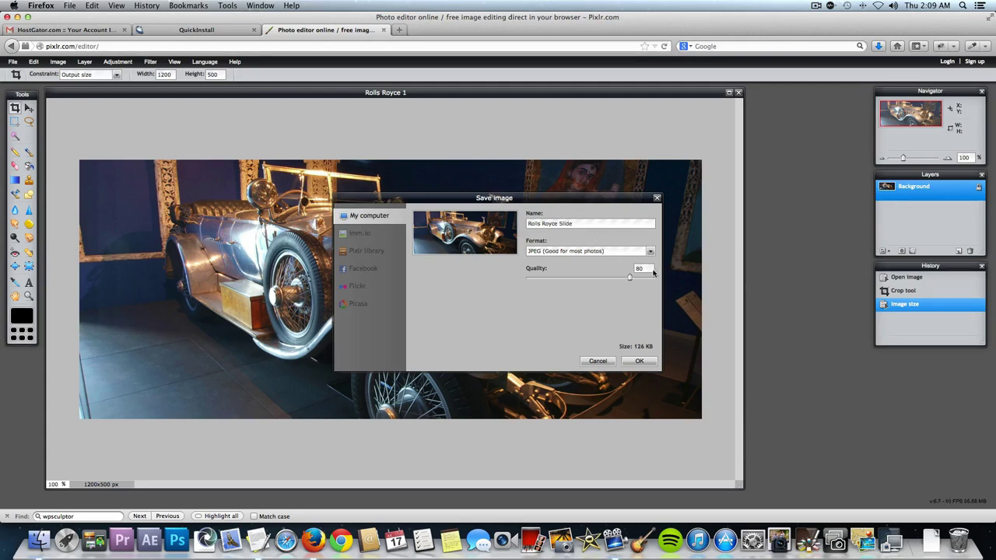
{"action": "left_click", "coordinate": [639, 362]}
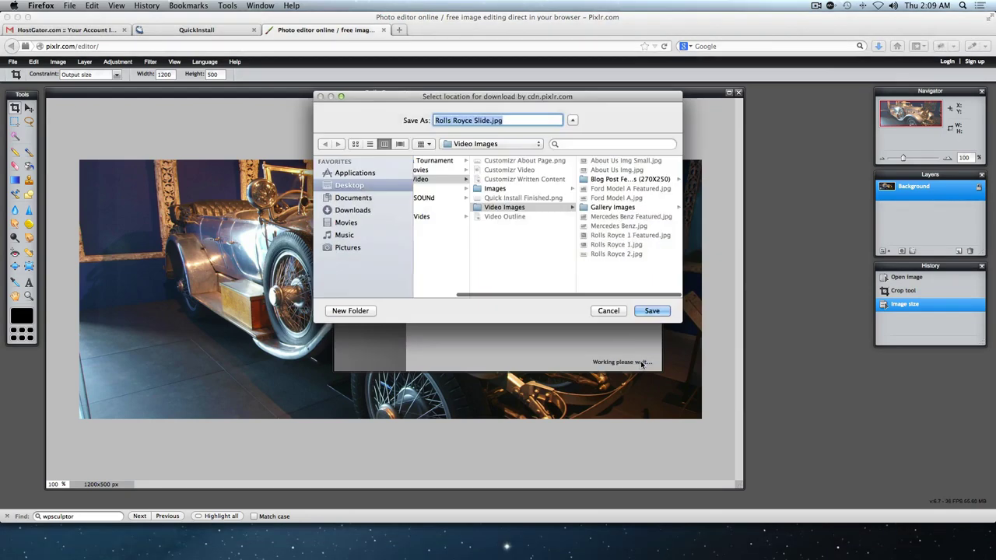
{"action": "left_click", "coordinate": [645, 311]}
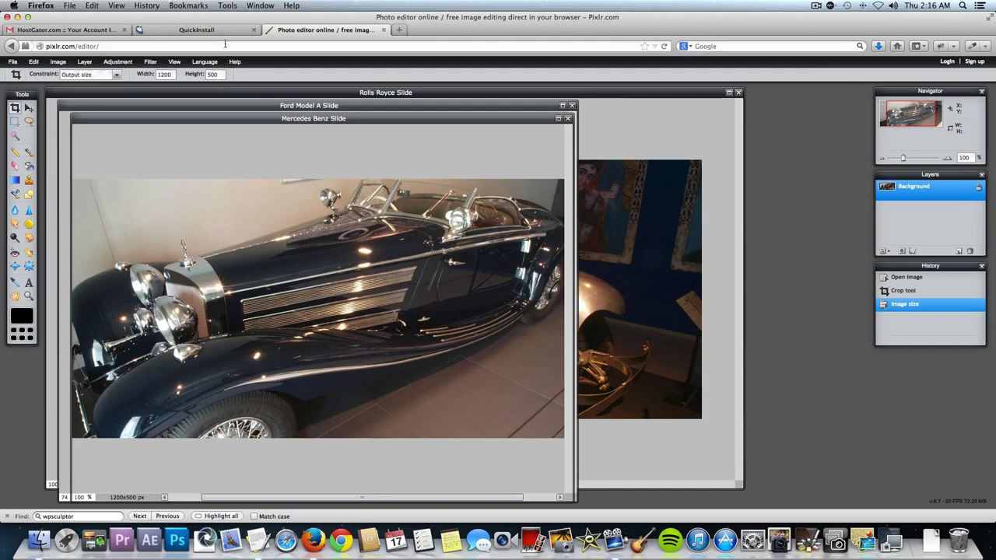
Close the QuickInstall and HostGator tabs and load the Antique Automobiles site in a new tab.
{"action": "left_click", "coordinate": [253, 29]}
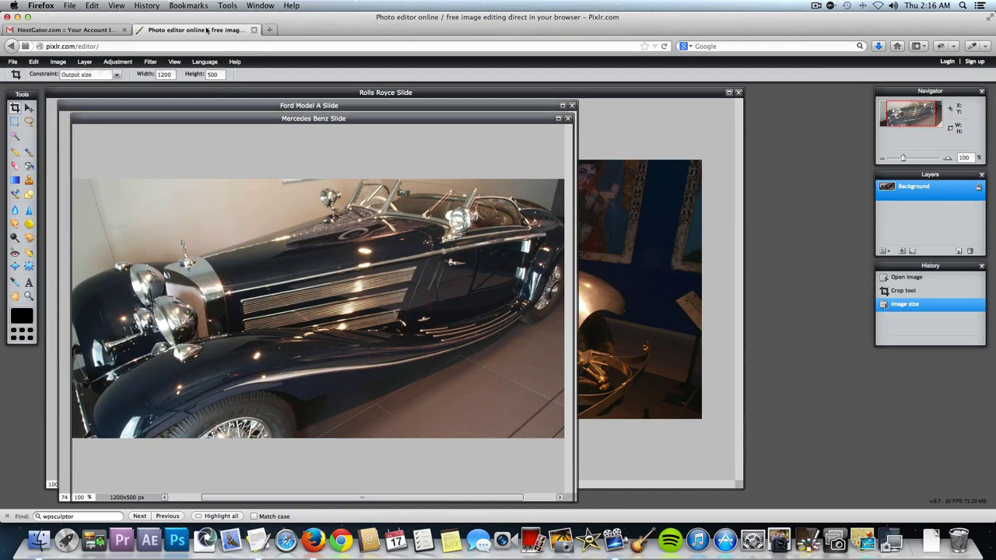
{"action": "left_click", "coordinate": [124, 29]}
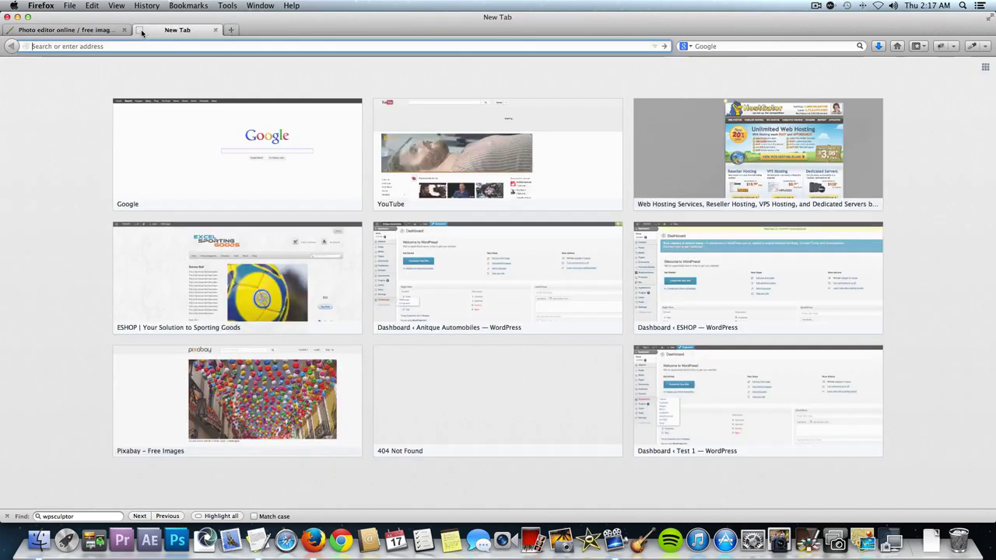
{"action": "left_click", "coordinate": [140, 30]}
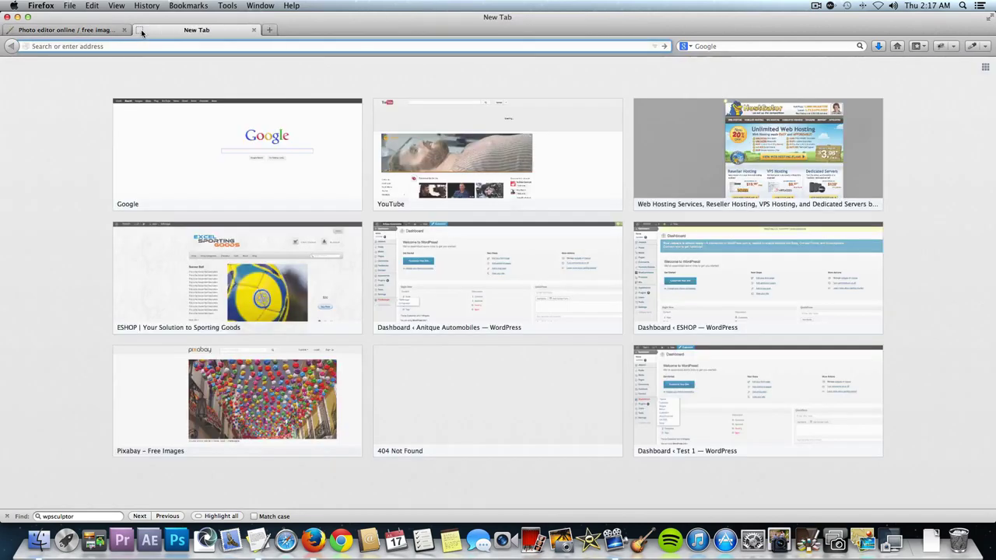
{"action": "type", "text": "professionalwebsite.quickwebsitecreation.com/"}
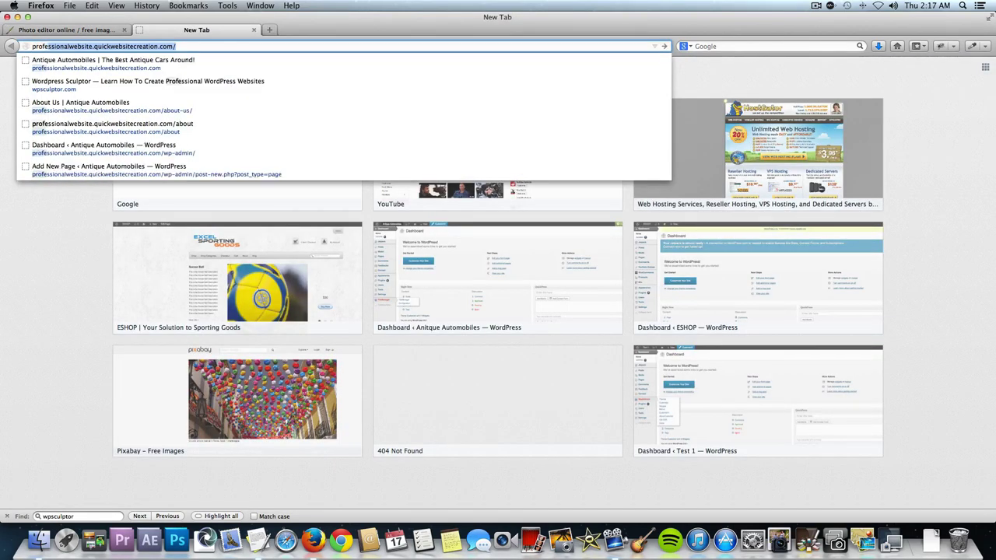
{"action": "key", "text": "Return"}
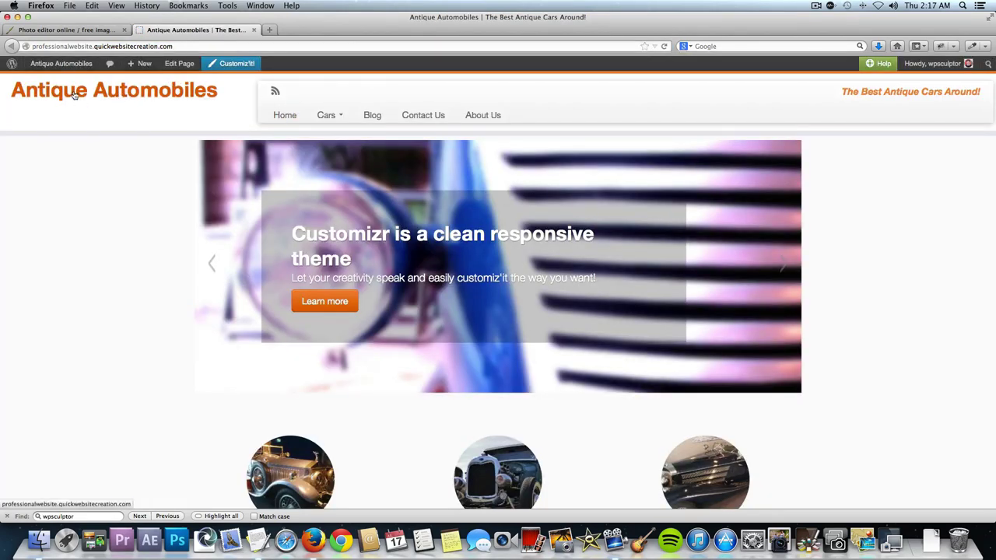
Go to the site's dashboard and open Media > Add New.
{"action": "left_click", "coordinate": [71, 67]}
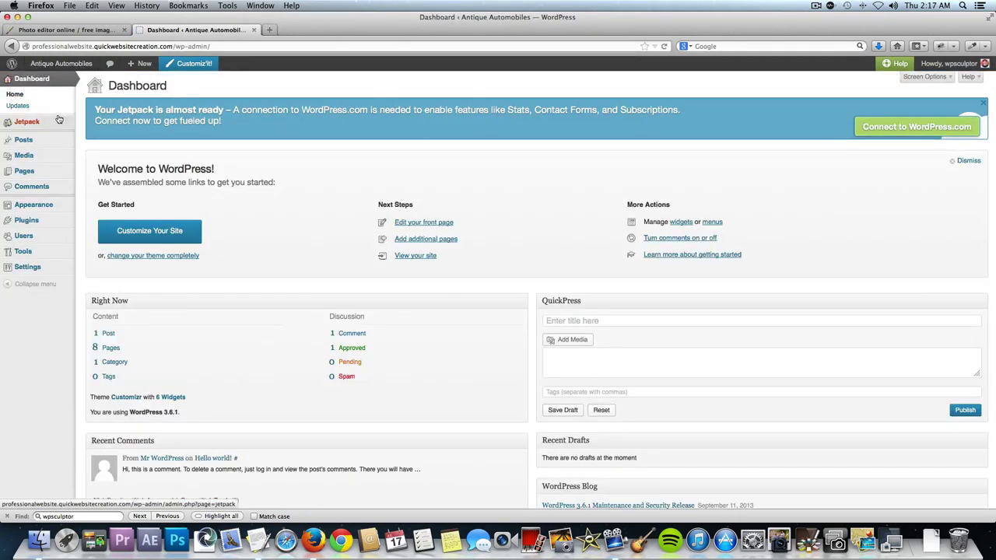
{"action": "mouse_move", "coordinate": [47, 162]}
{"action": "left_click", "coordinate": [96, 167]}
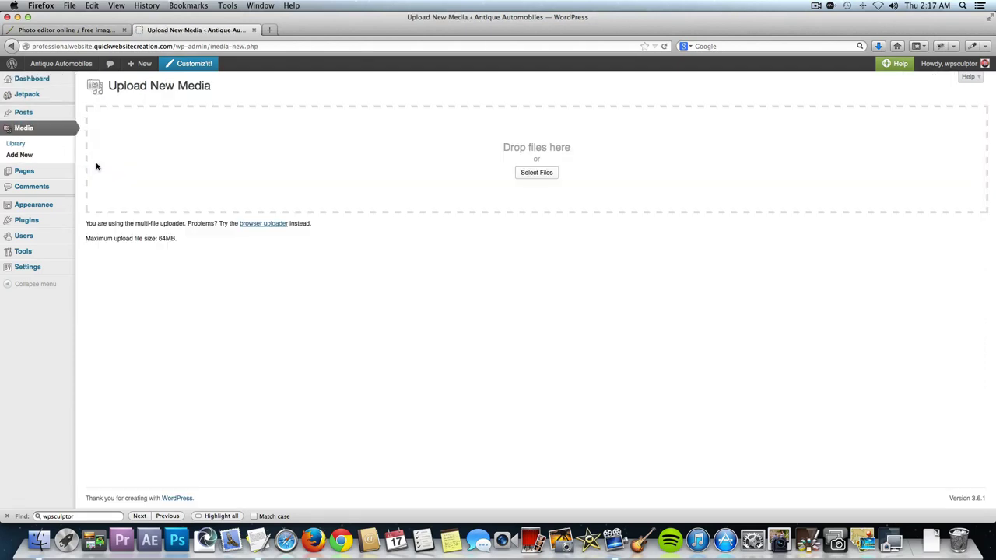
Upload Ford Model A Slide.jpg, Mercedes Benz Slide.jpg and Rolls Royce Slide.jpg, then open Rolls Royce Slide's details.
{"action": "left_click", "coordinate": [528, 176]}
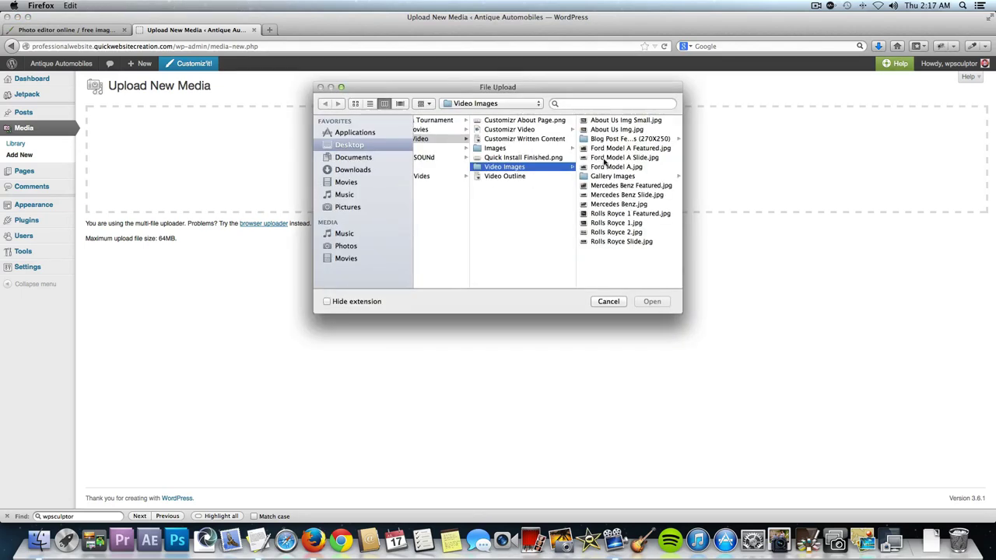
{"action": "left_click", "coordinate": [652, 158]}
{"action": "left_click", "coordinate": [652, 303]}
{"action": "left_click", "coordinate": [535, 178]}
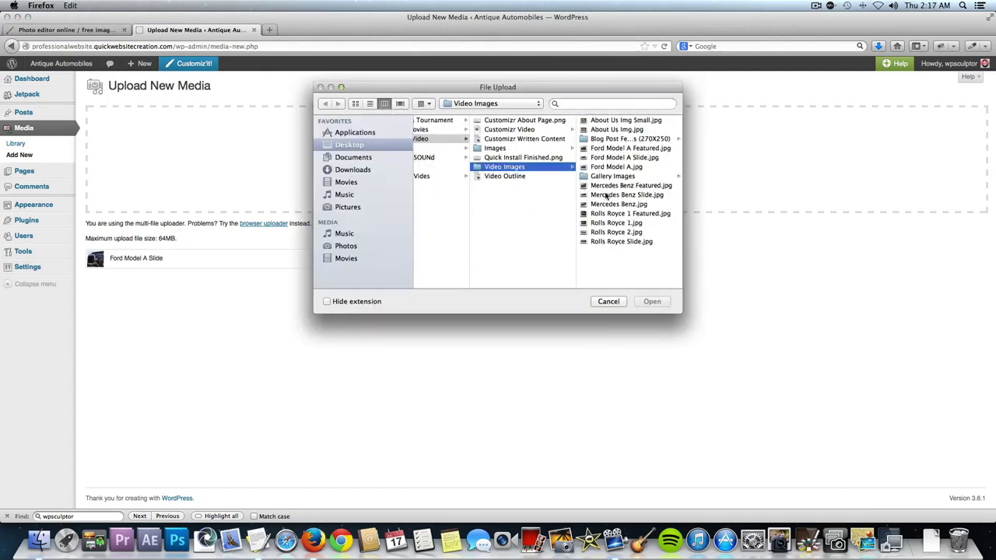
{"action": "left_click", "coordinate": [623, 194]}
{"action": "left_click", "coordinate": [644, 303]}
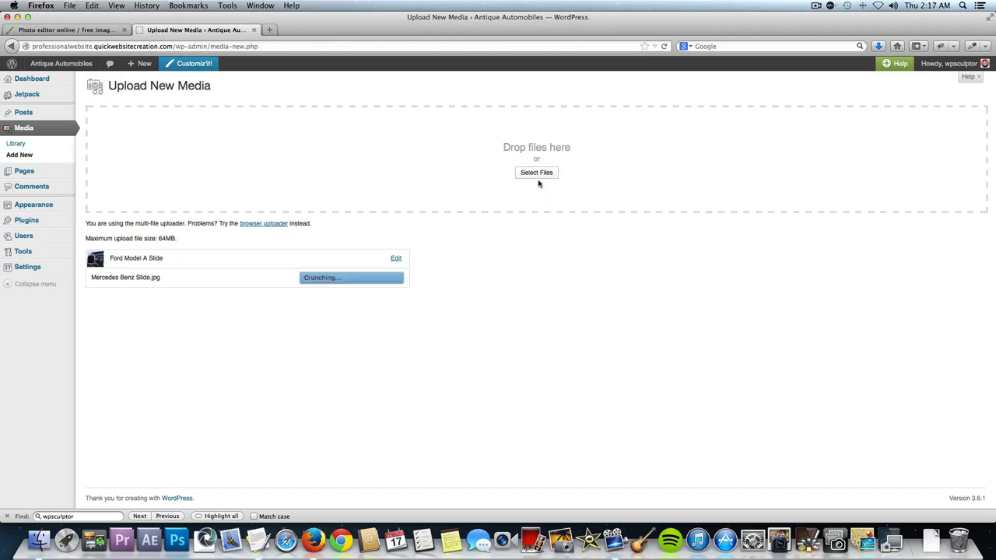
{"action": "left_click", "coordinate": [536, 172]}
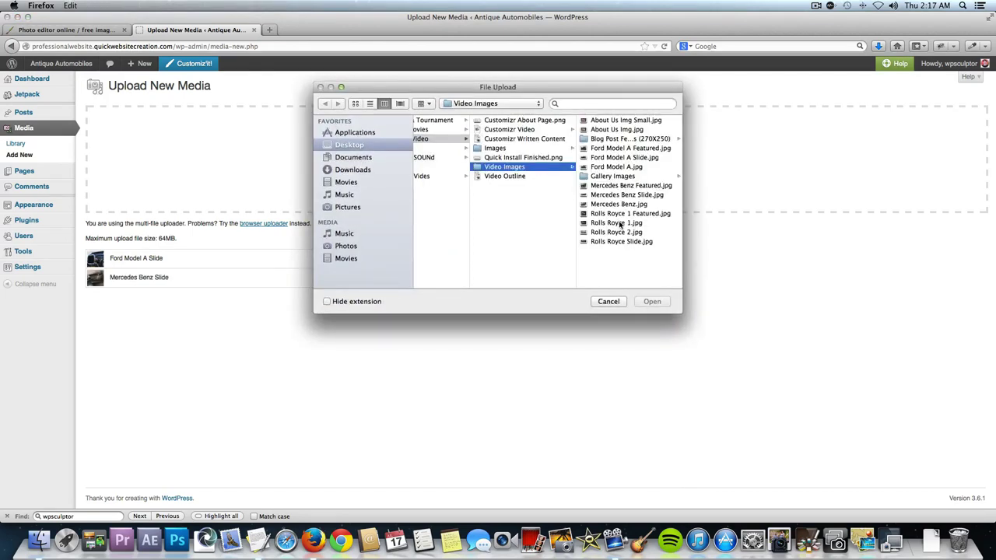
{"action": "left_click", "coordinate": [636, 242]}
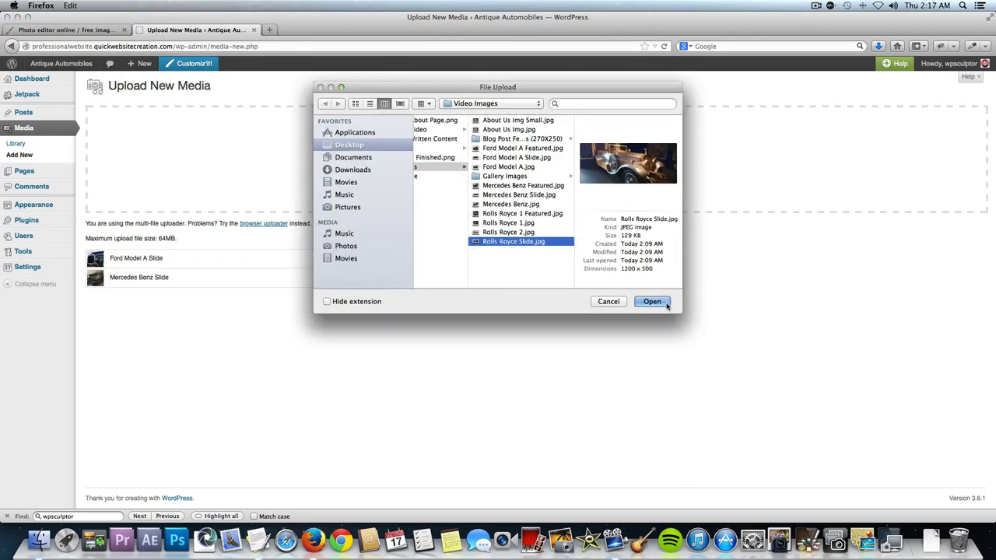
{"action": "left_click", "coordinate": [661, 303]}
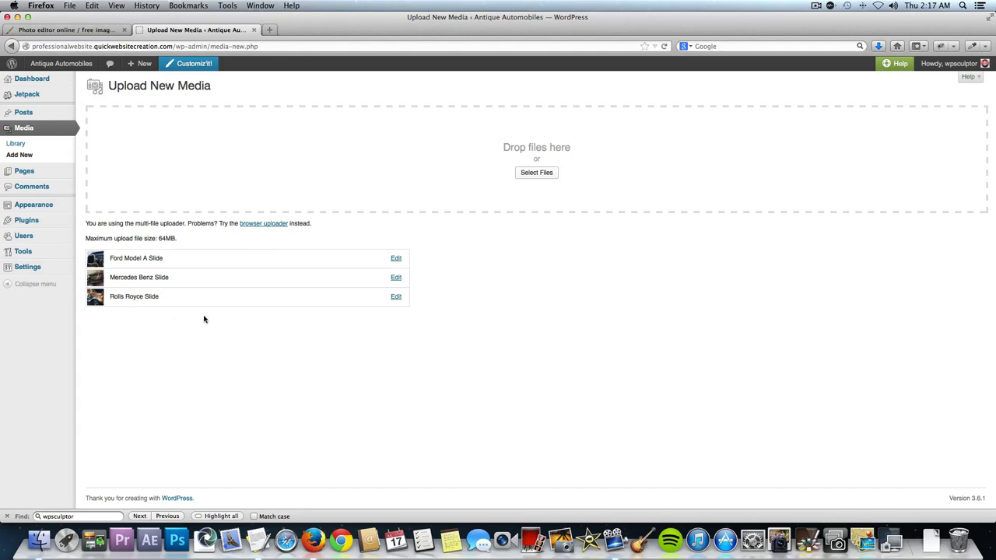
{"action": "left_click", "coordinate": [396, 297]}
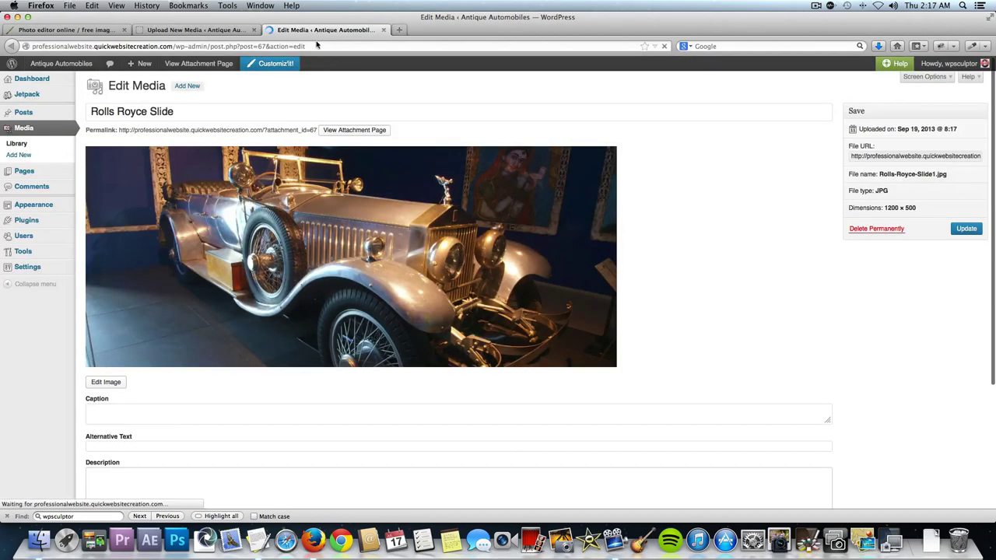
Switch Add to a slider to YES for the Rolls Royce Slide image.
{"action": "scroll", "coordinate": [354, 321], "scroll_direction": "down", "scroll_amount": 3}
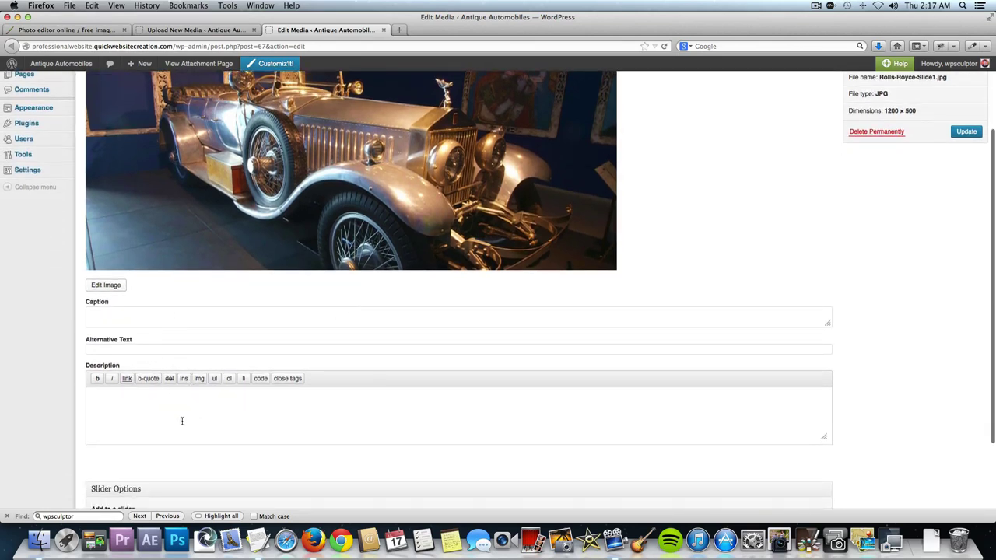
{"action": "scroll", "coordinate": [200, 394], "scroll_direction": "down", "scroll_amount": 3}
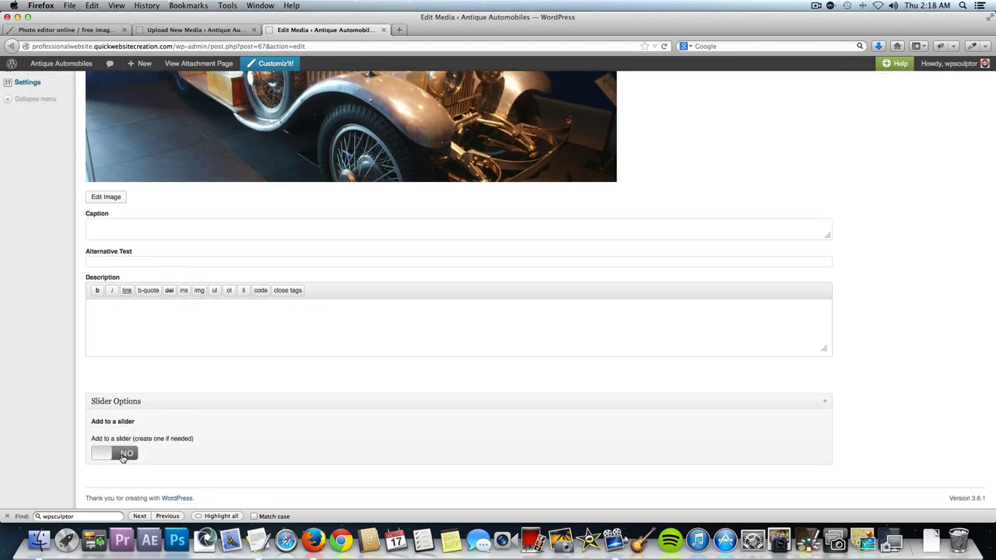
{"action": "left_click", "coordinate": [122, 458]}
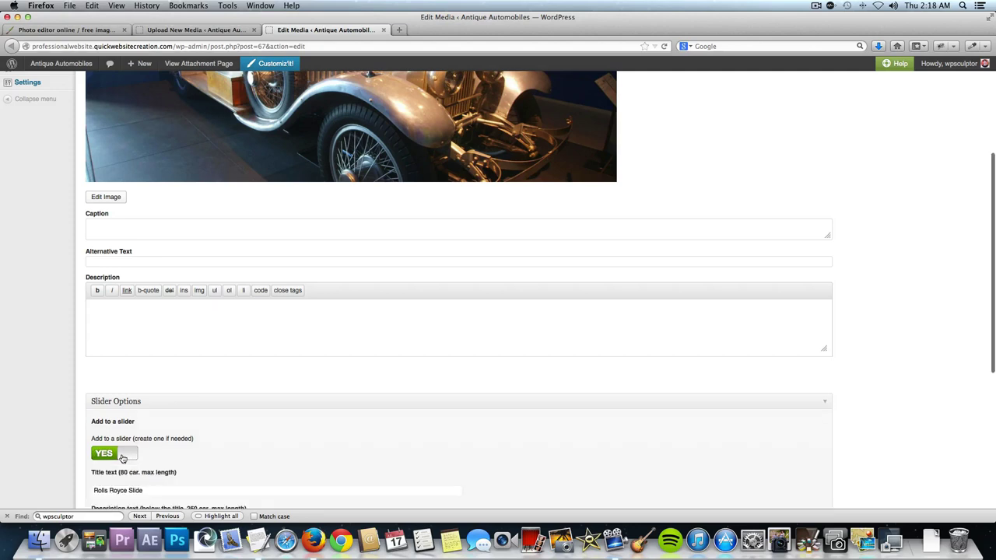
{"action": "scroll", "coordinate": [122, 458], "scroll_direction": "down", "scroll_amount": 4}
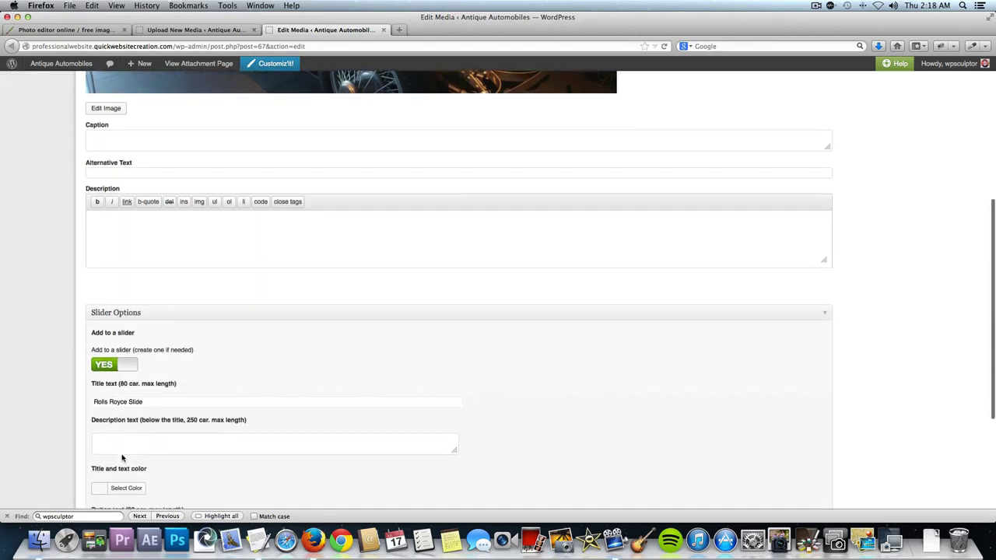
{"action": "scroll", "coordinate": [144, 233], "scroll_direction": "down", "scroll_amount": 1}
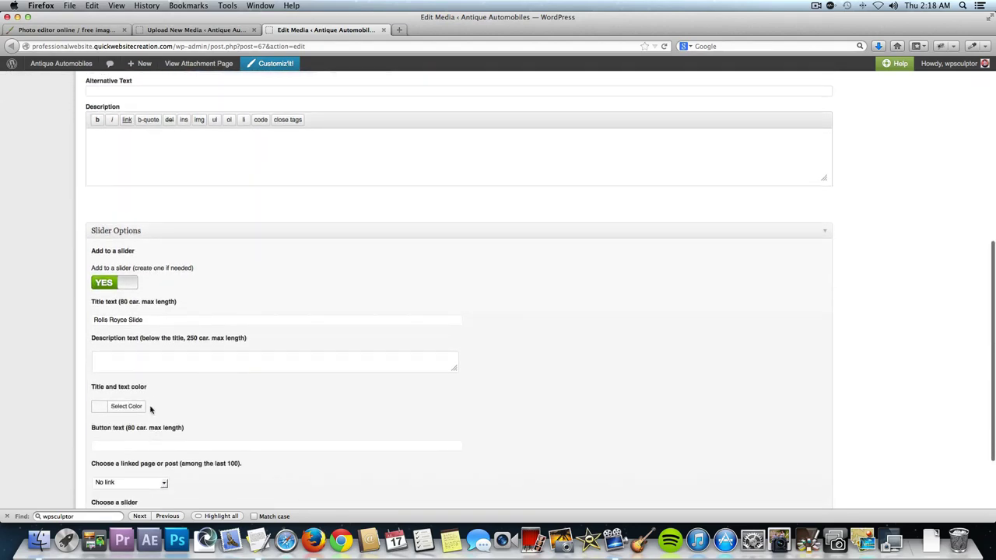
Open the live Antique Automobiles homepage in a new tab.
{"action": "mouse_move", "coordinate": [76, 68]}
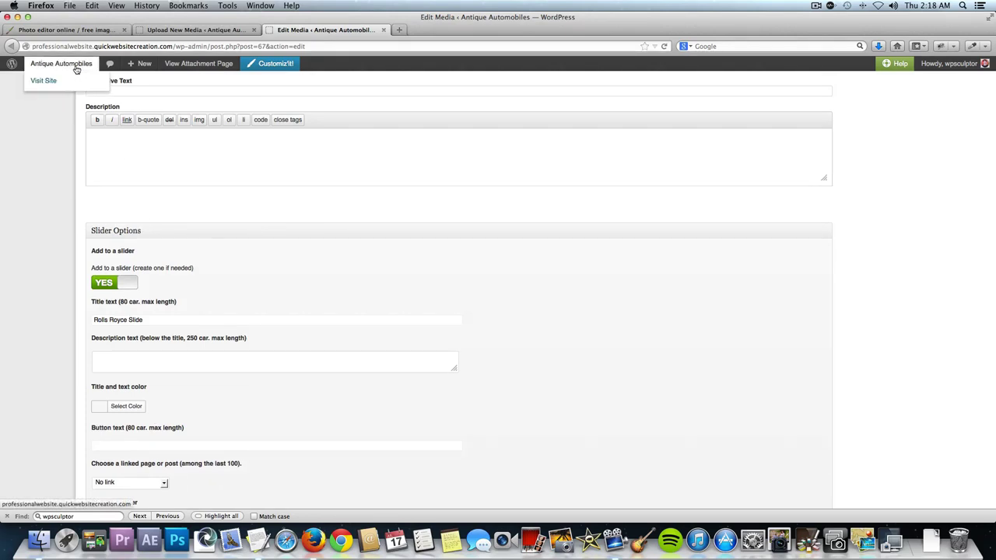
{"action": "right_click", "coordinate": [76, 70]}
{"action": "left_click", "coordinate": [91, 77]}
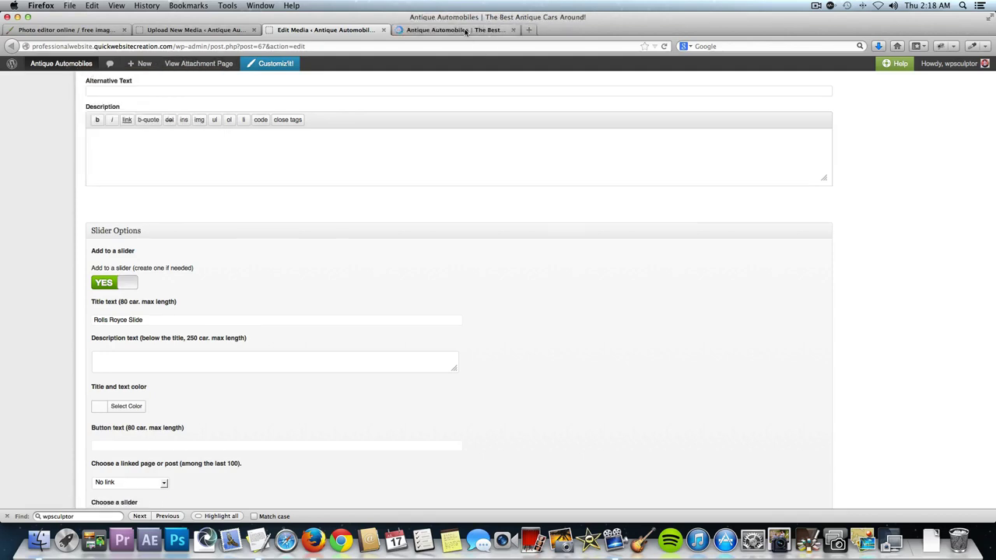
{"action": "left_click", "coordinate": [465, 32]}
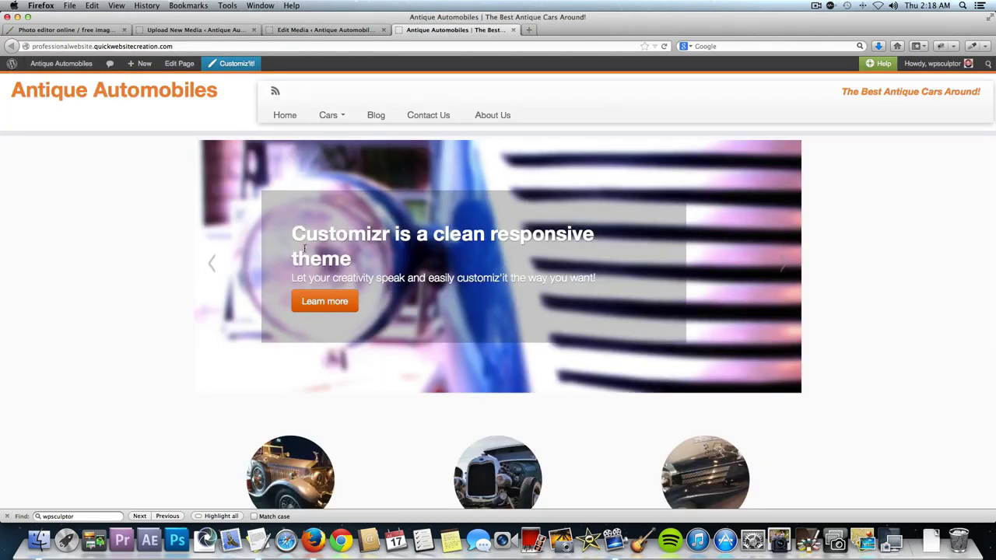
Compare the live slide's heading, description and button text with the Rolls Royce Slide edit page.
{"action": "left_click_drag", "start_coordinate": [295, 234], "coordinate": [353, 262]}
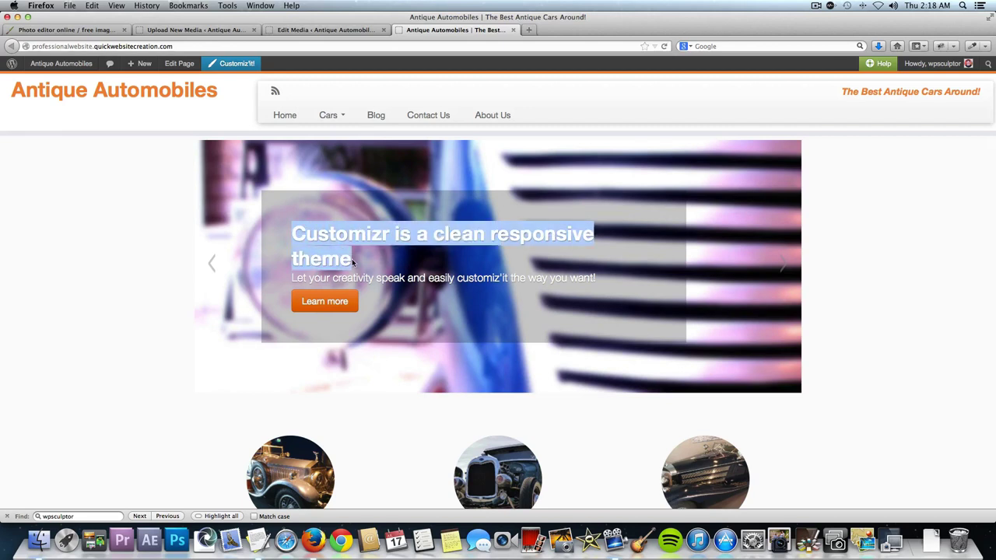
{"action": "left_click", "coordinate": [336, 32]}
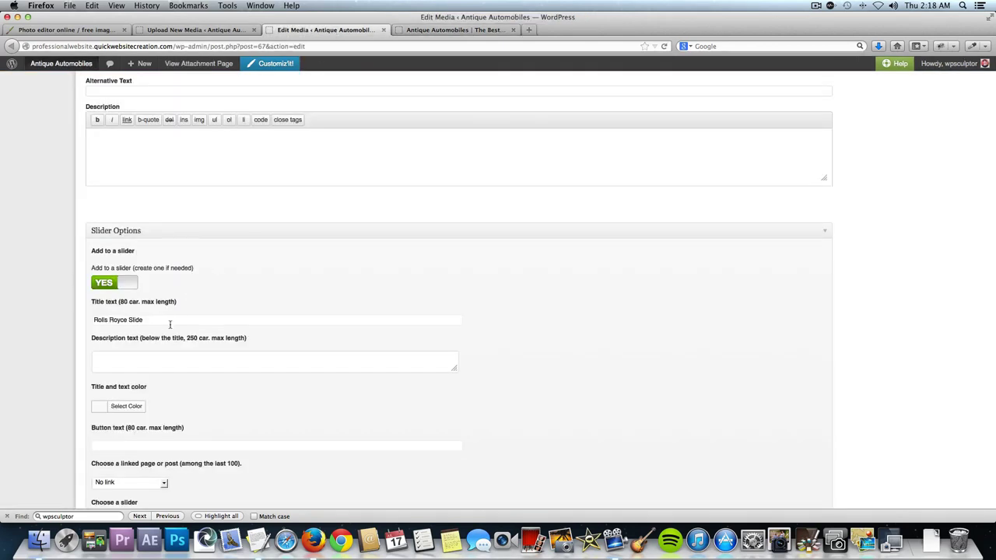
{"action": "left_click", "coordinate": [438, 30]}
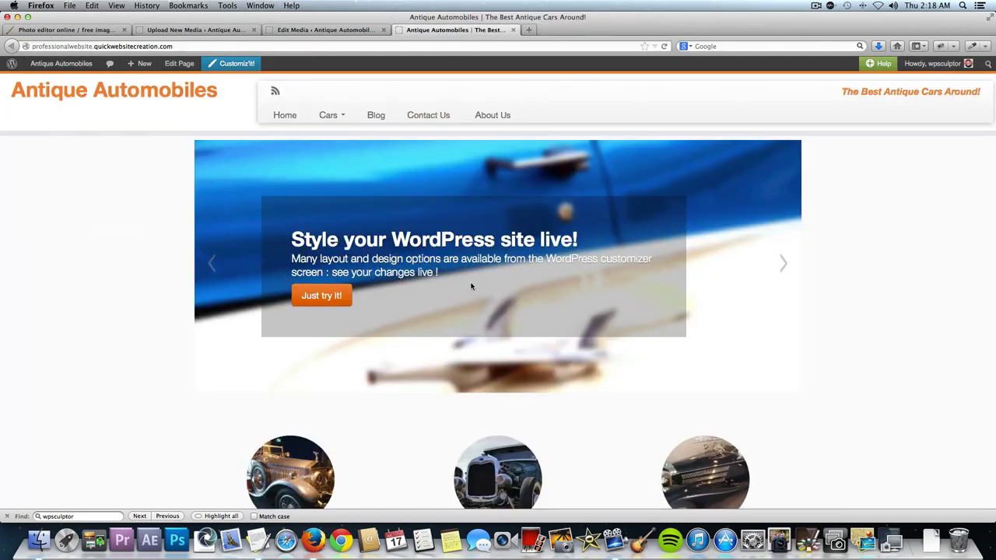
{"action": "left_click_drag", "start_coordinate": [452, 276], "coordinate": [298, 260]}
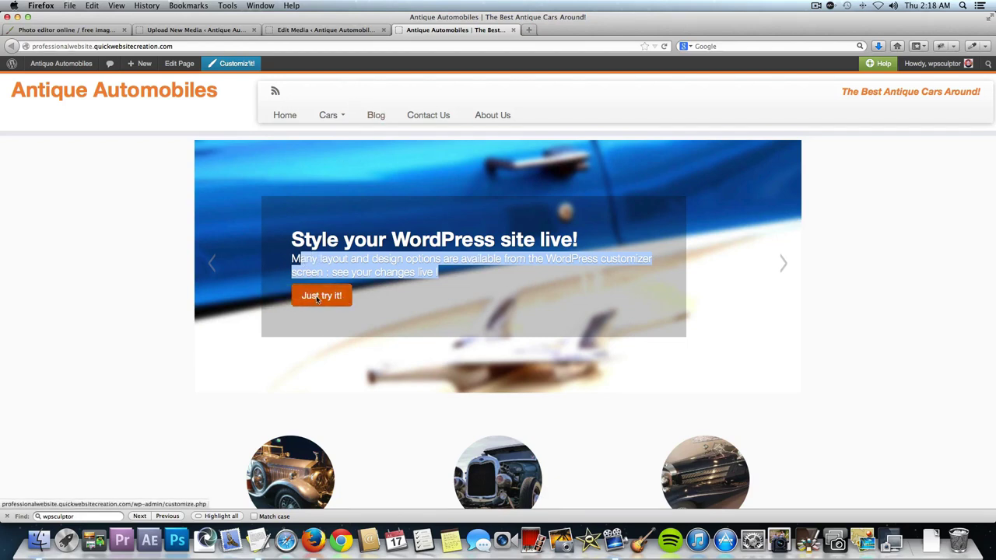
{"action": "left_click_drag", "start_coordinate": [371, 312], "coordinate": [311, 307]}
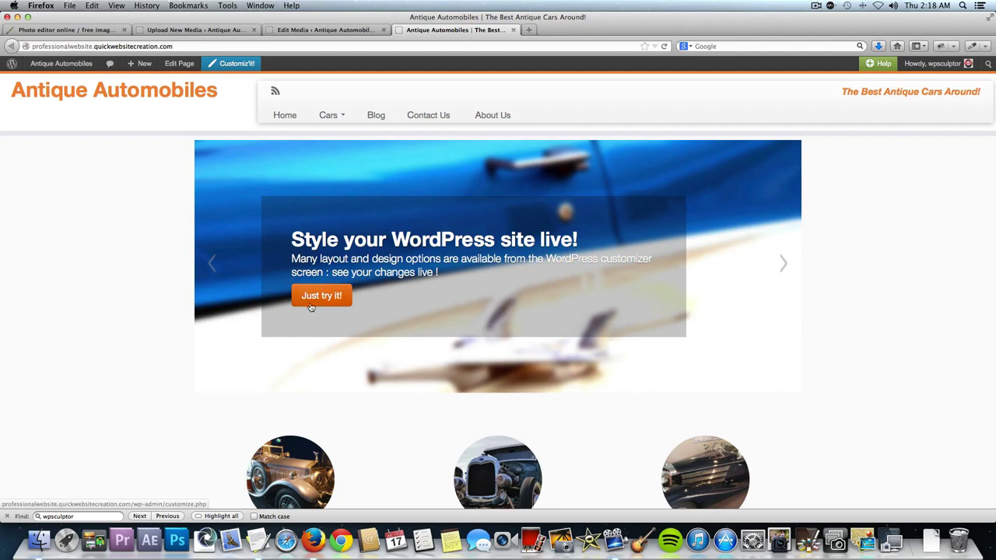
{"action": "left_click", "coordinate": [363, 30]}
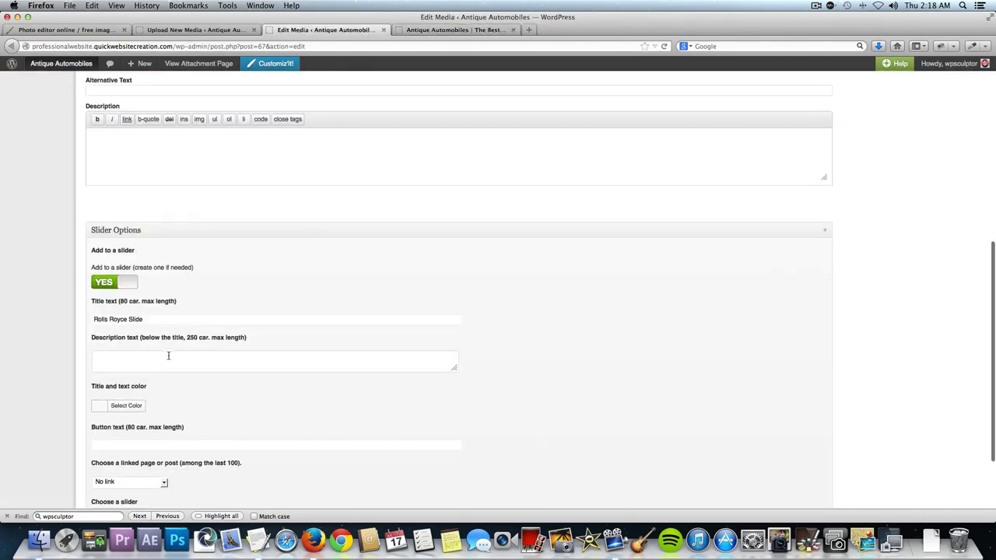
Give the slide button text Read More, trim the title to Rolls Royce, and add a description.
{"action": "scroll", "coordinate": [168, 355], "scroll_direction": "down", "scroll_amount": 2}
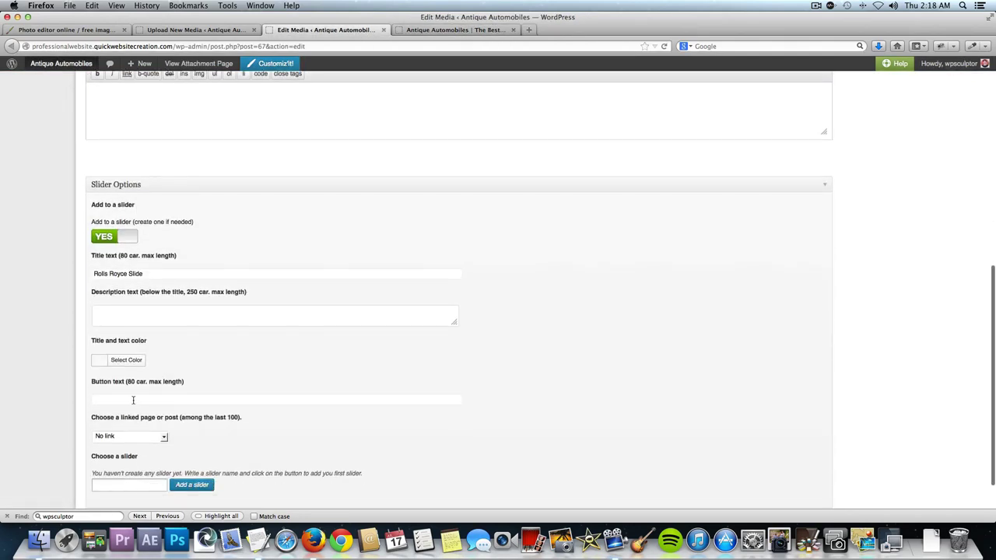
{"action": "left_click", "coordinate": [133, 401]}
{"action": "type", "text": "Re"}
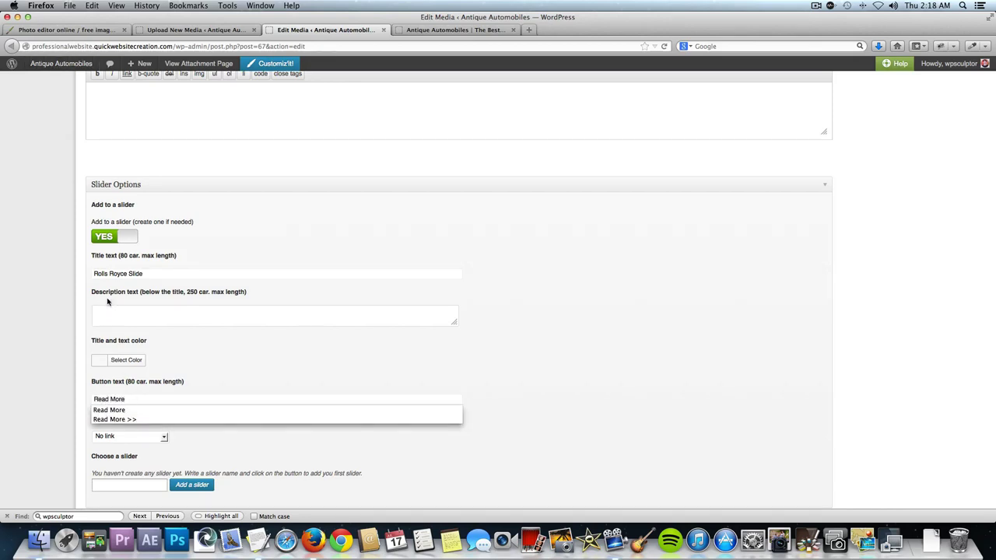
{"action": "type", "text": "ad More"}
{"action": "left_click", "coordinate": [168, 274]}
{"action": "key", "text": "BackSpace"}
{"action": "key", "text": "BackSpace"}
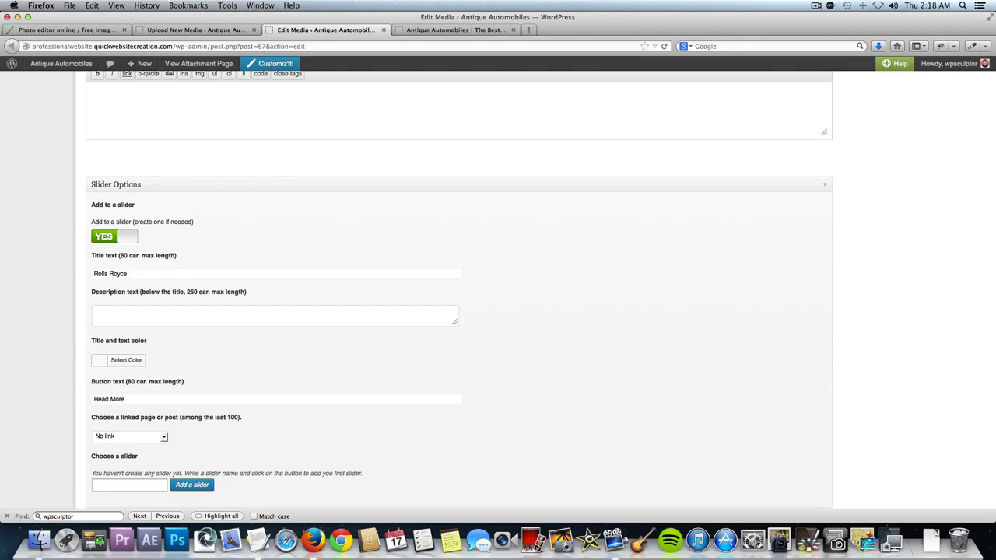
{"action": "left_click", "coordinate": [156, 308]}
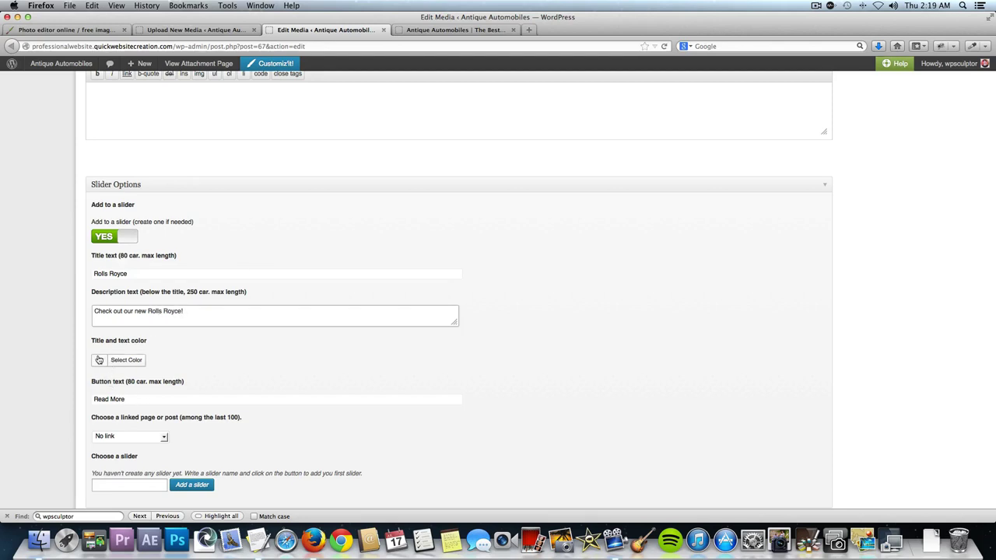
{"action": "left_click", "coordinate": [121, 363]}
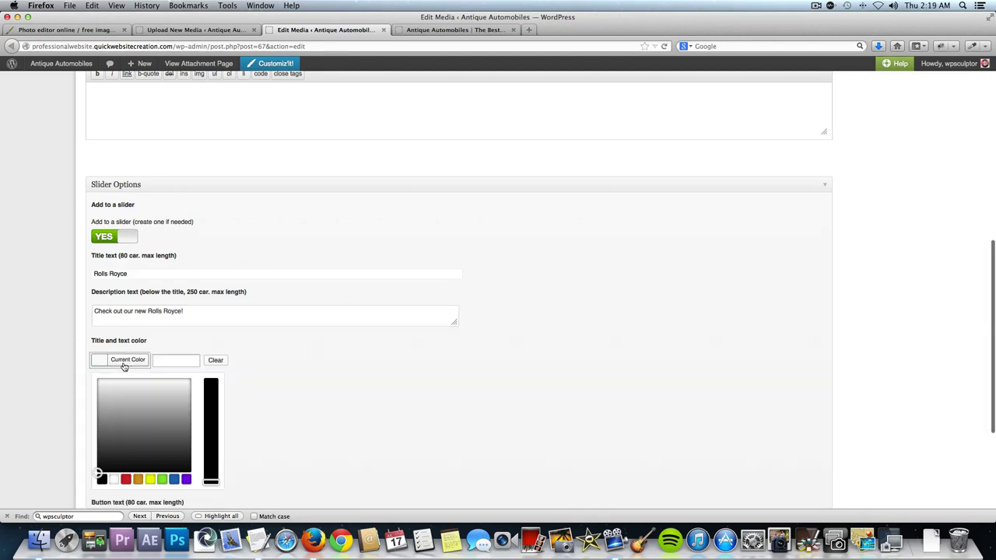
{"action": "left_click", "coordinate": [280, 380]}
Create a new Home Page Slider for the slide, save it with Update, and close the edit page.
{"action": "scroll", "coordinate": [252, 385], "scroll_direction": "down", "scroll_amount": 1}
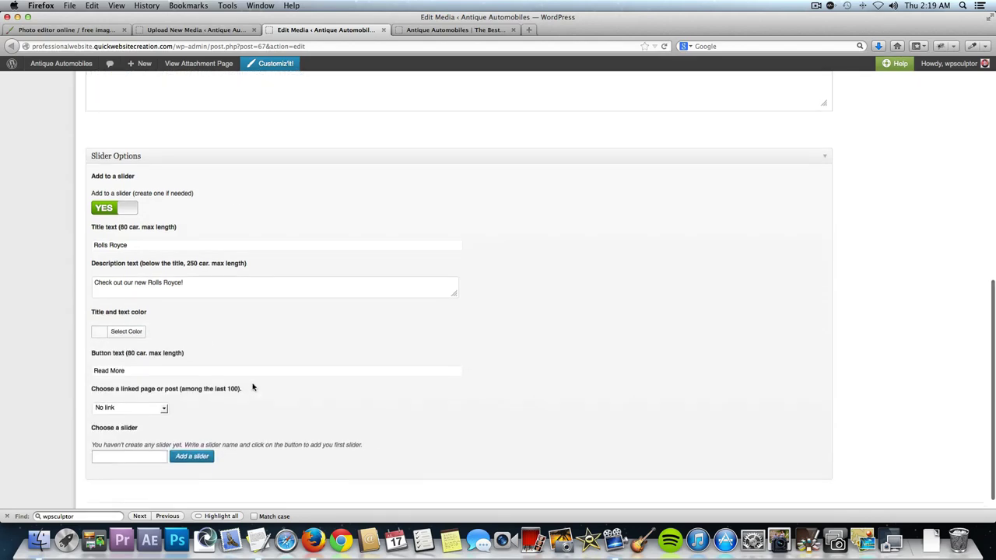
{"action": "scroll", "coordinate": [252, 386], "scroll_direction": "down", "scroll_amount": 1}
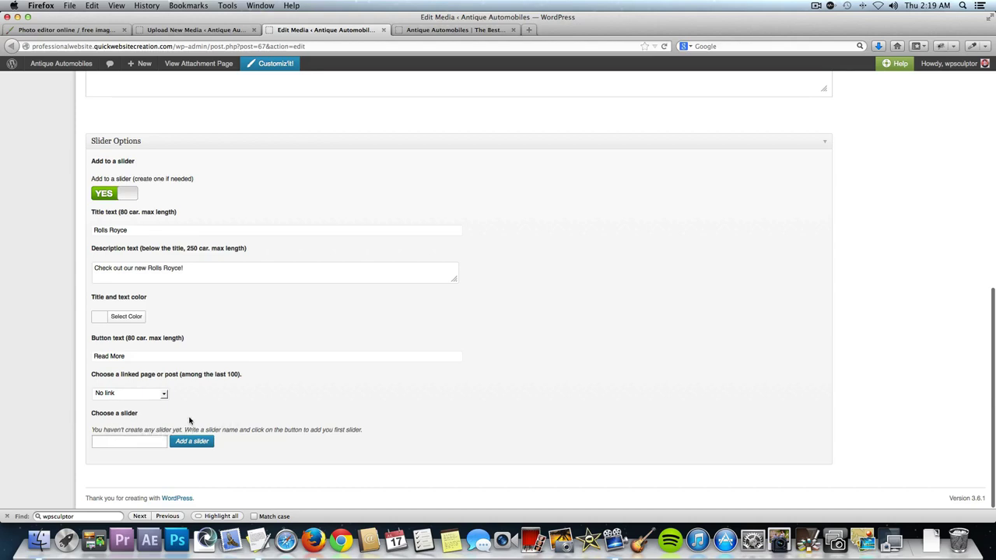
{"action": "left_click", "coordinate": [133, 438]}
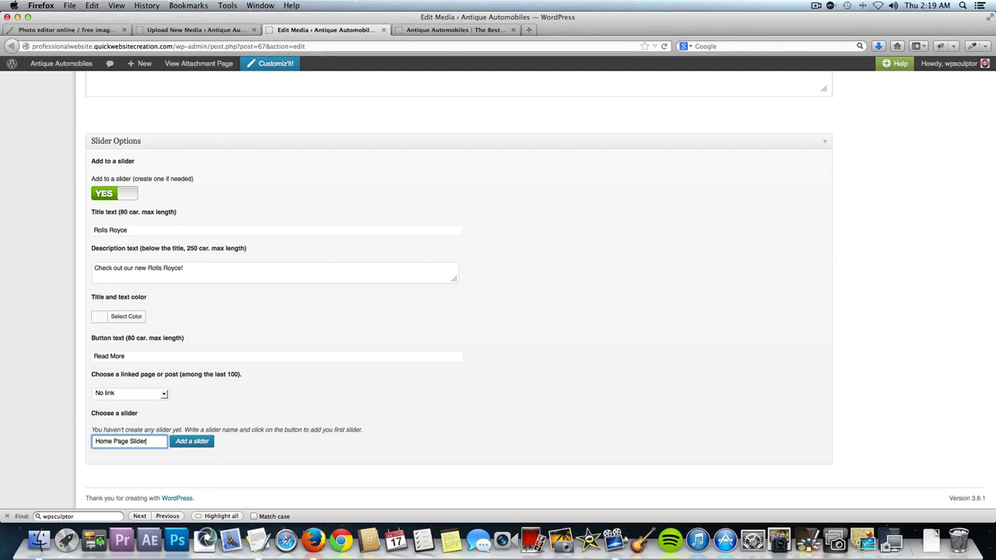
{"action": "left_click", "coordinate": [188, 446]}
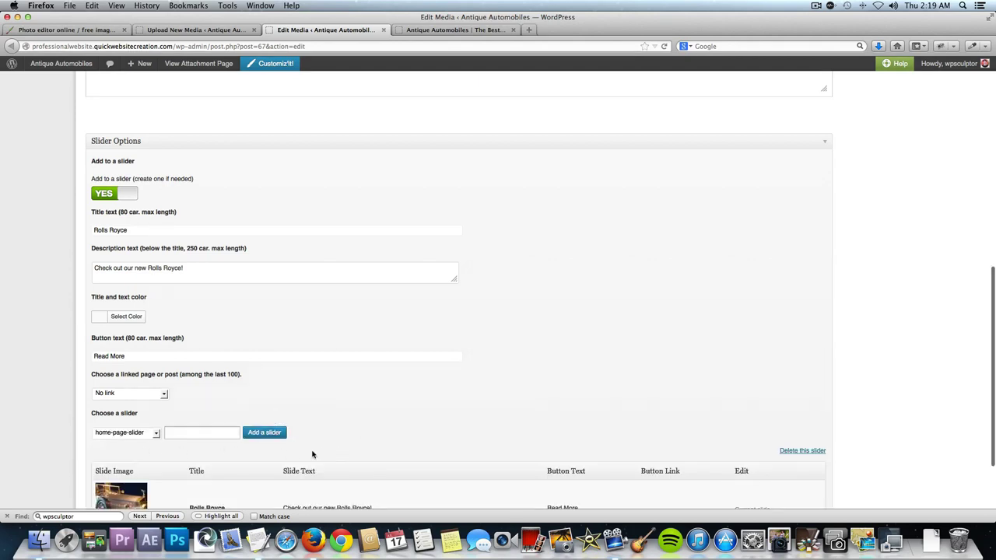
{"action": "scroll", "coordinate": [374, 423], "scroll_direction": "down", "scroll_amount": 3}
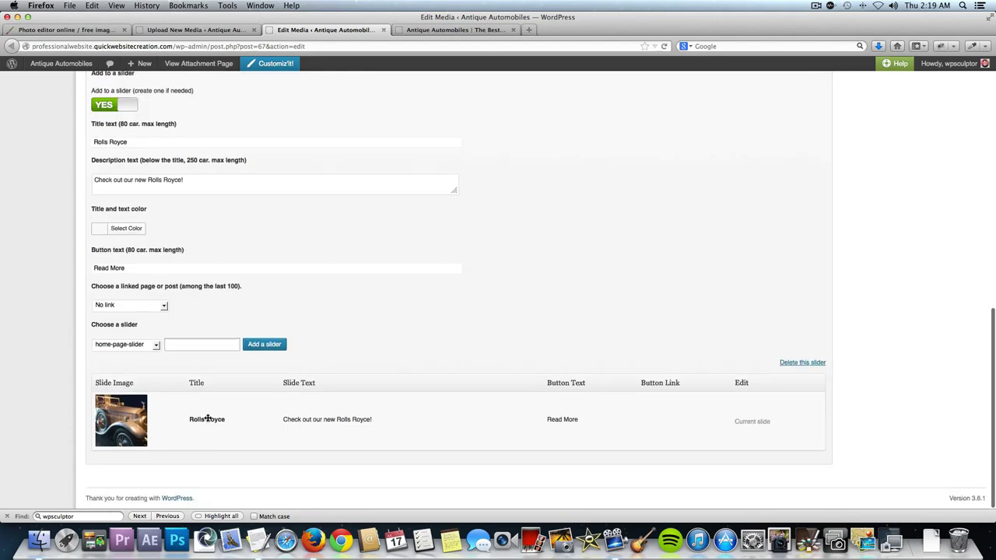
{"action": "scroll", "coordinate": [549, 295], "scroll_direction": "up", "scroll_amount": 10}
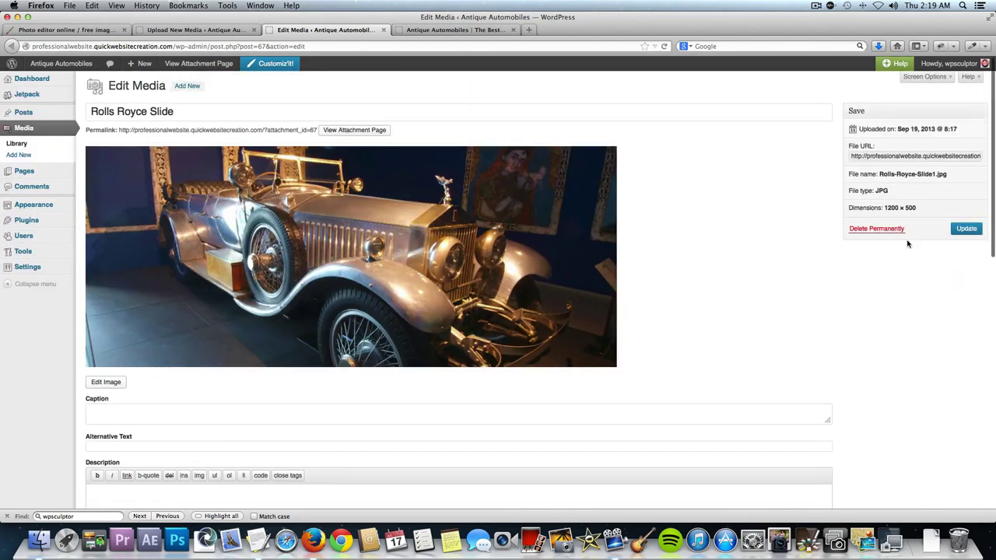
{"action": "left_click", "coordinate": [970, 232]}
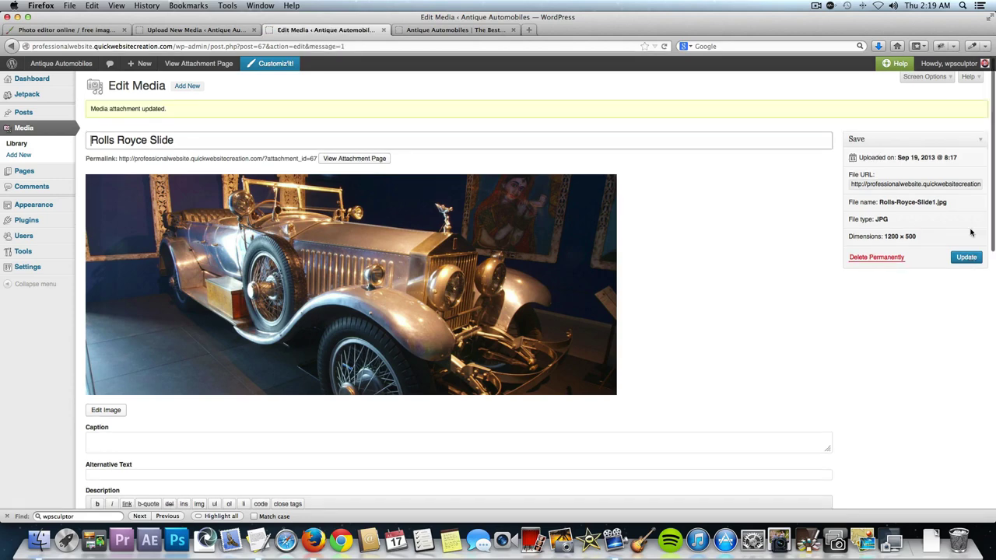
{"action": "left_click", "coordinate": [382, 29]}
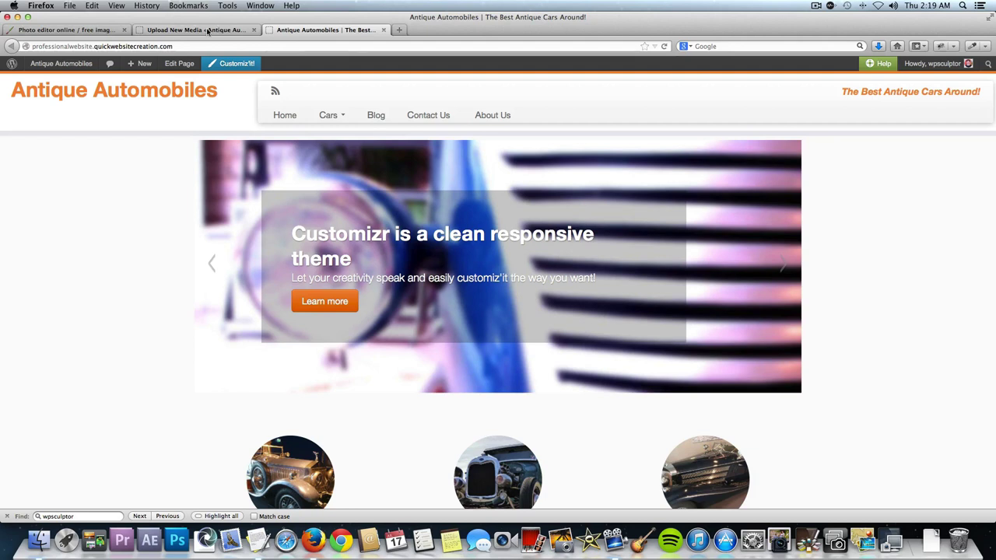
Open Ford Model A Slide for editing and switch Add to a slider to YES.
{"action": "left_click", "coordinate": [207, 30]}
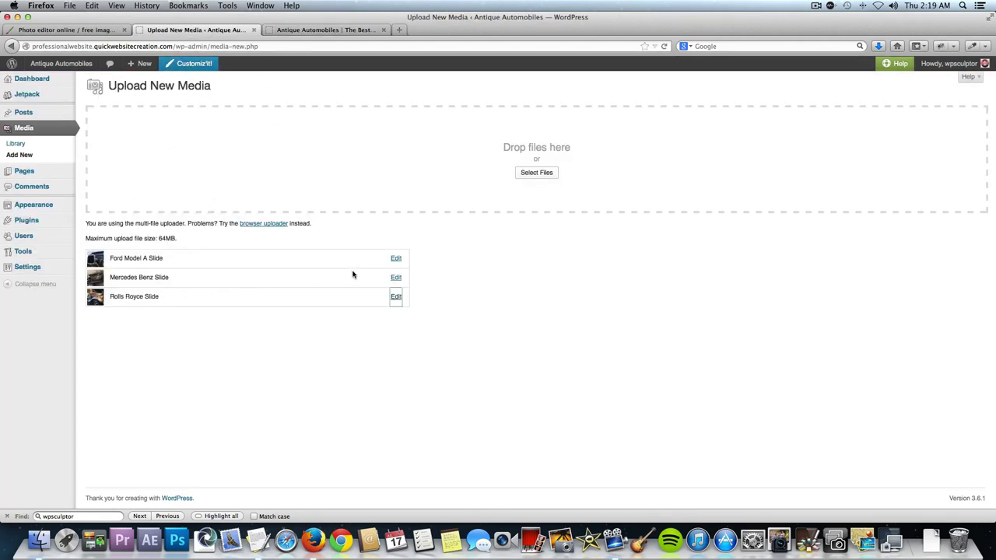
{"action": "left_click", "coordinate": [396, 259]}
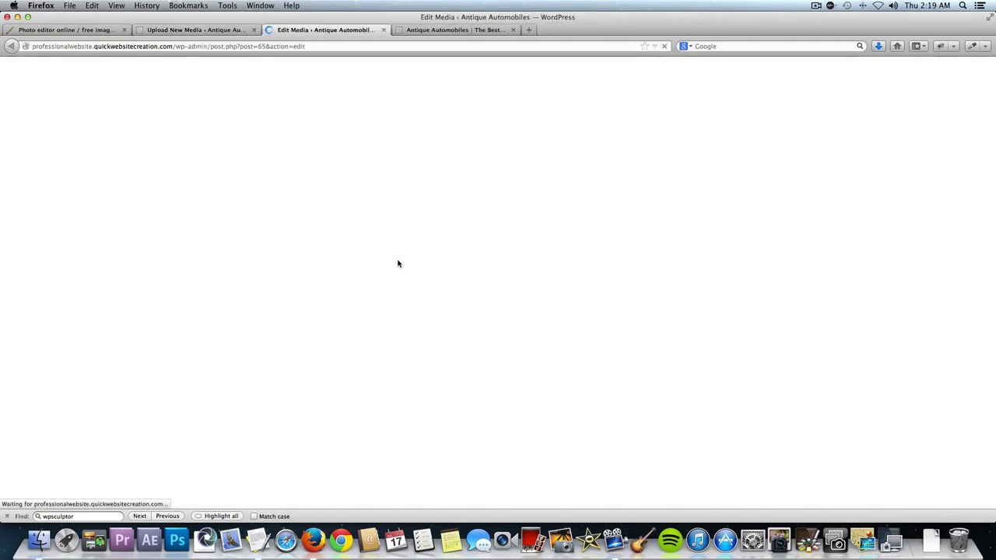
{"action": "scroll", "coordinate": [398, 261], "scroll_direction": "down", "scroll_amount": 5}
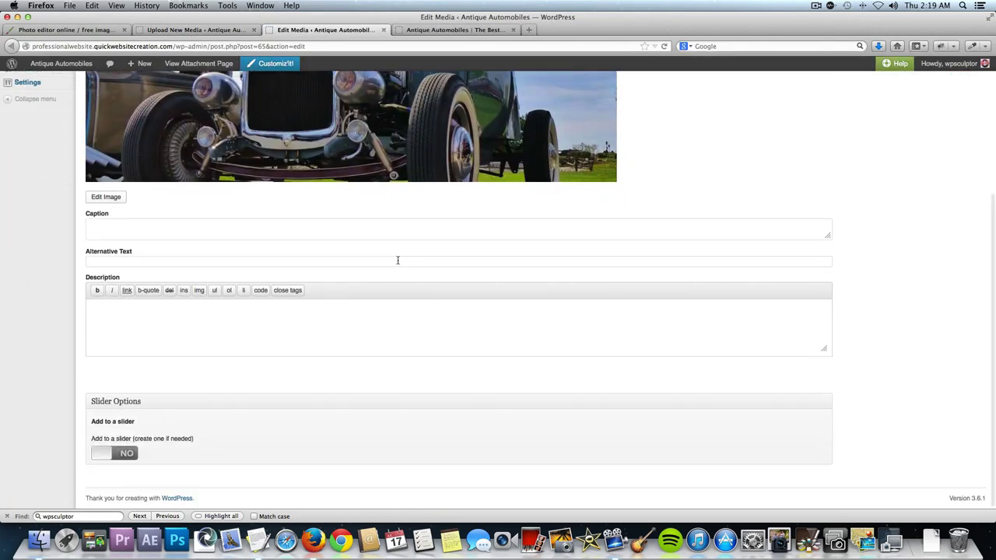
{"action": "left_click", "coordinate": [123, 455]}
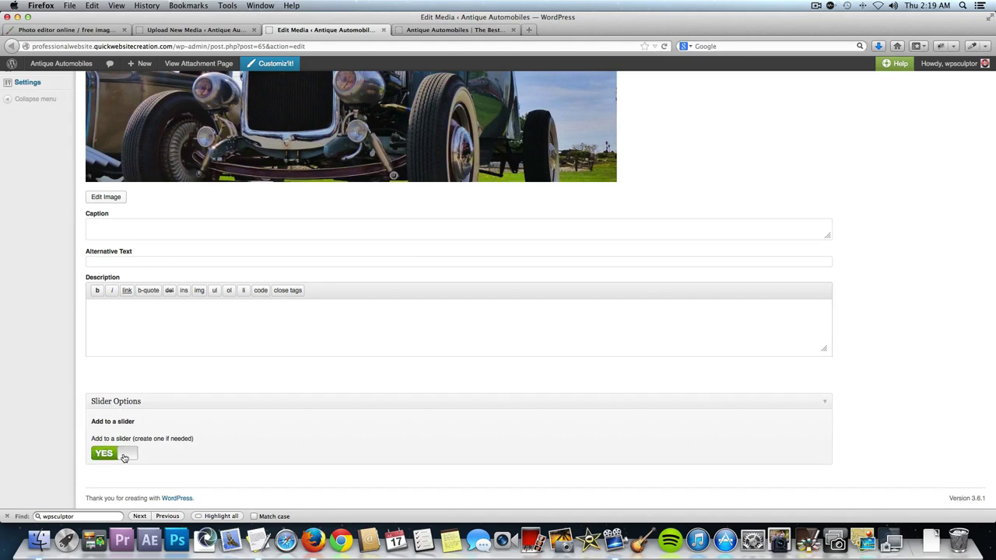
{"action": "scroll", "coordinate": [198, 454], "scroll_direction": "down", "scroll_amount": 3}
{"action": "scroll", "coordinate": [198, 454], "scroll_direction": "down", "scroll_amount": 1}
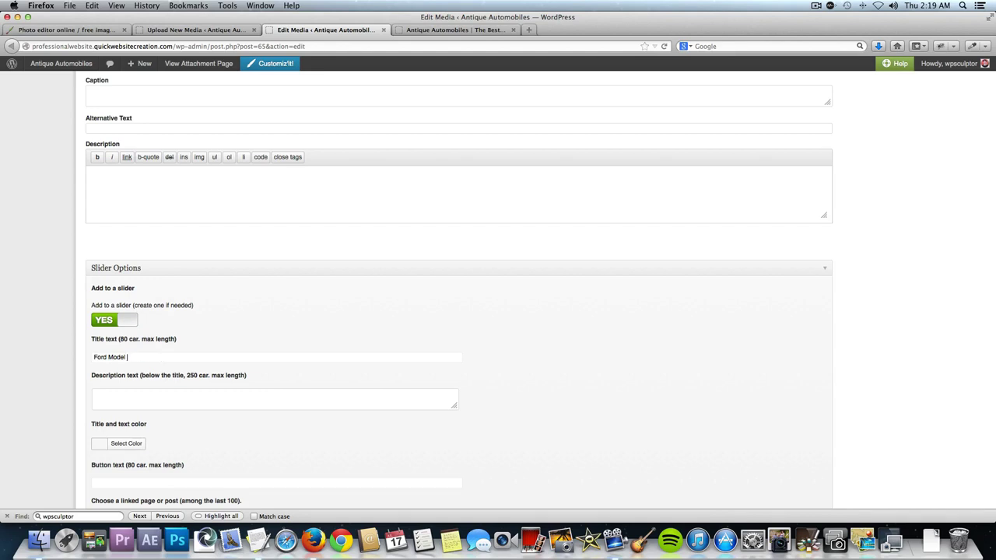
Title the slide Ford Model A, add a description, and set the button text to Read More.
{"action": "type", "text": "A"}
{"action": "key", "text": "Tab"}
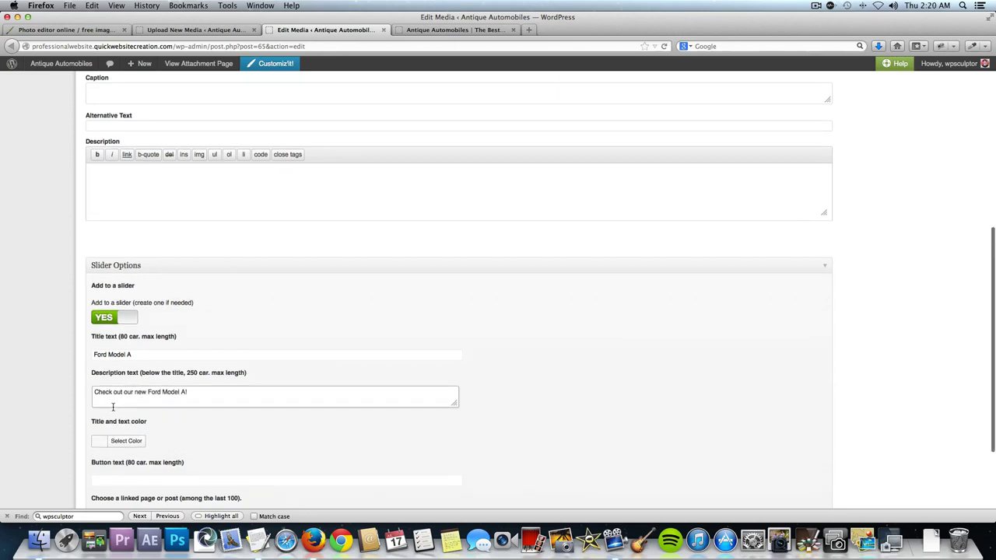
{"action": "scroll", "coordinate": [132, 405], "scroll_direction": "down", "scroll_amount": 3}
{"action": "left_click", "coordinate": [128, 438]}
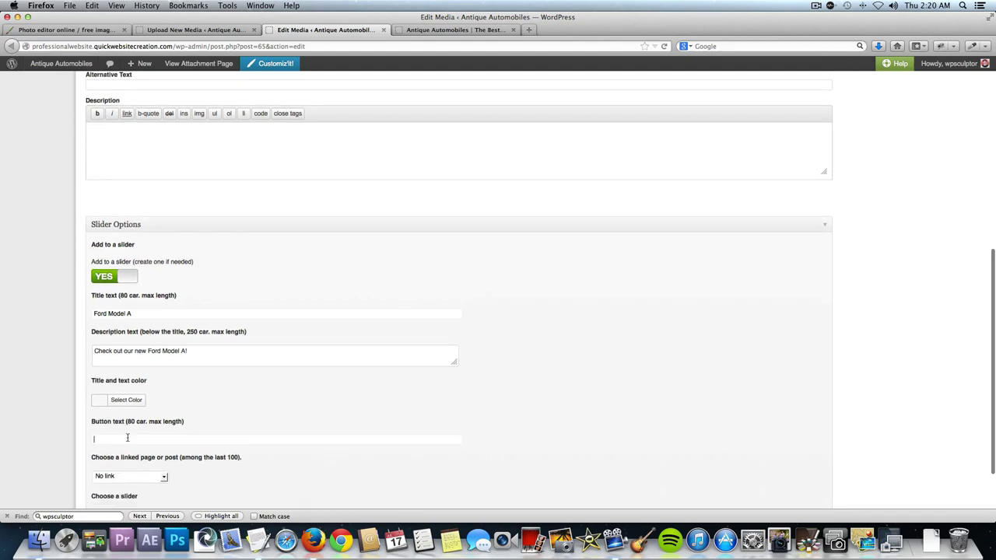
{"action": "type", "text": "Read More"}
{"action": "scroll", "coordinate": [228, 434], "scroll_direction": "down", "scroll_amount": 4}
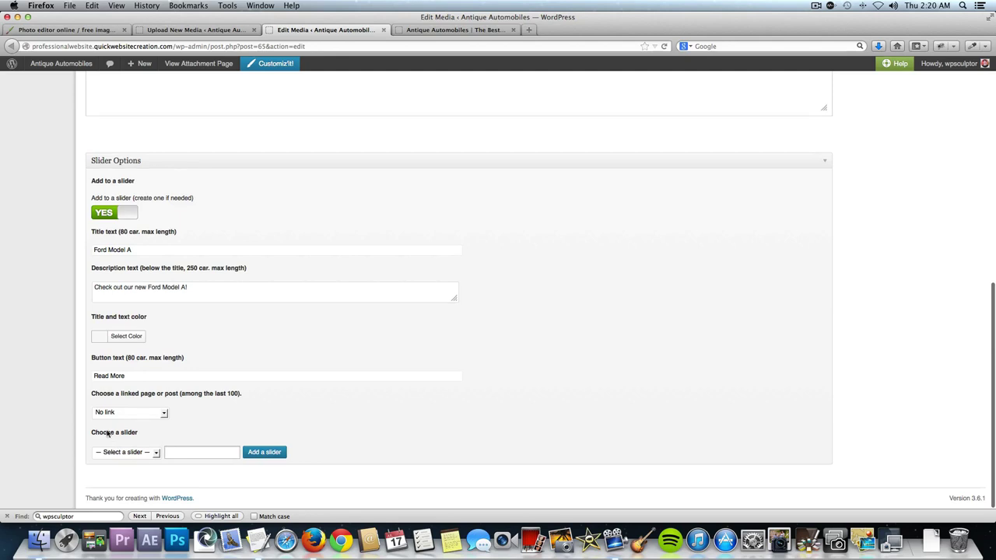
Assign the Ford Model A slide to home-page-slider.
{"action": "left_click", "coordinate": [140, 453]}
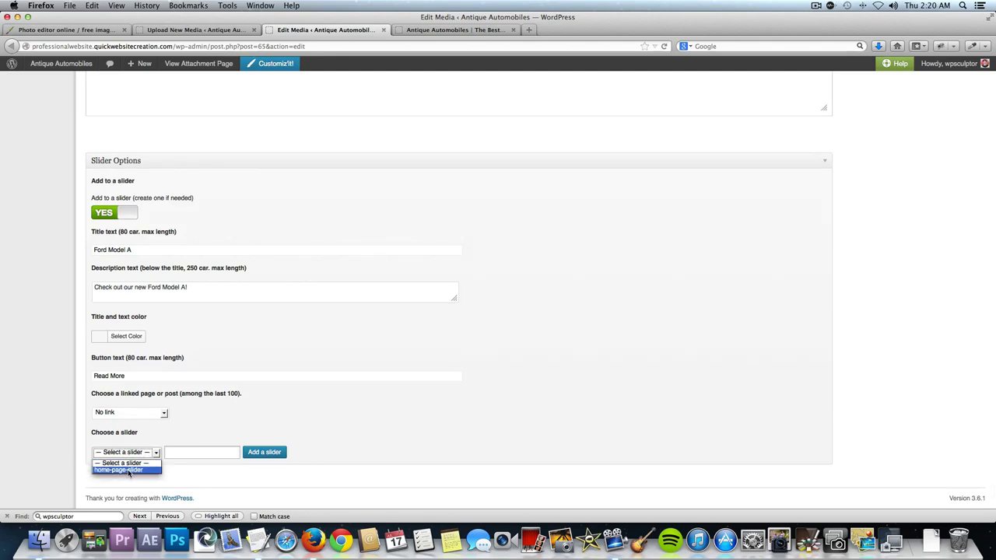
{"action": "left_click", "coordinate": [153, 440]}
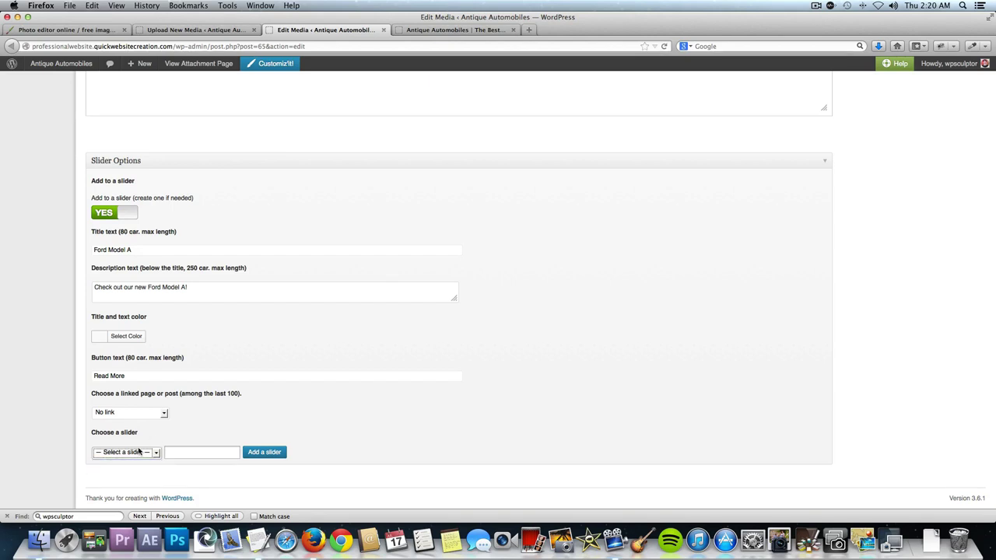
{"action": "left_click", "coordinate": [123, 454]}
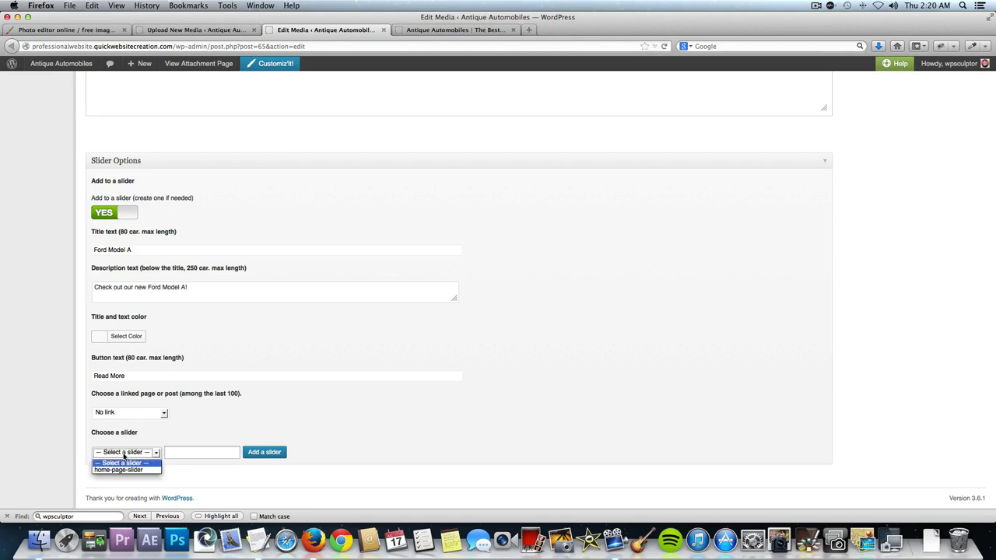
{"action": "left_click", "coordinate": [190, 437]}
{"action": "left_click", "coordinate": [187, 451]}
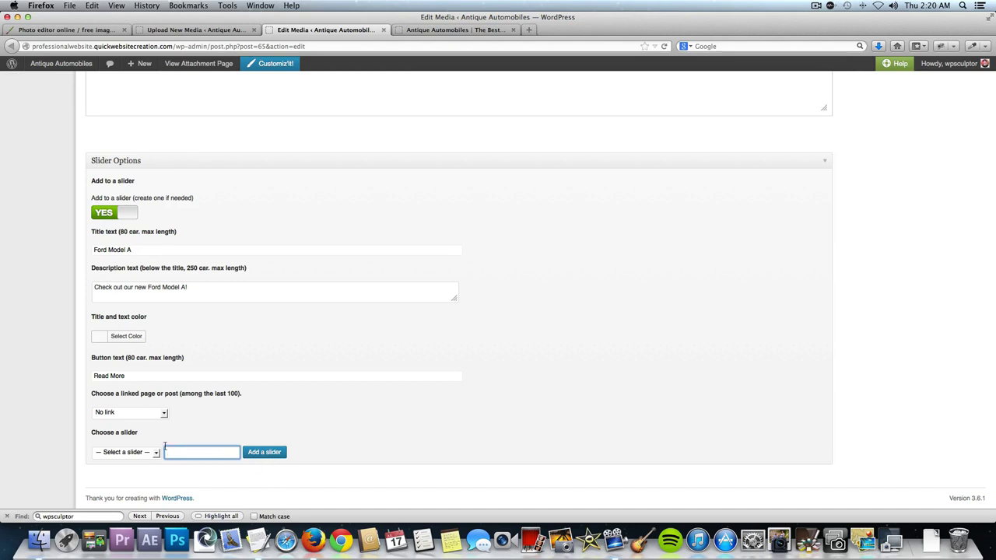
{"action": "left_click", "coordinate": [140, 452]}
{"action": "left_click", "coordinate": [134, 470]}
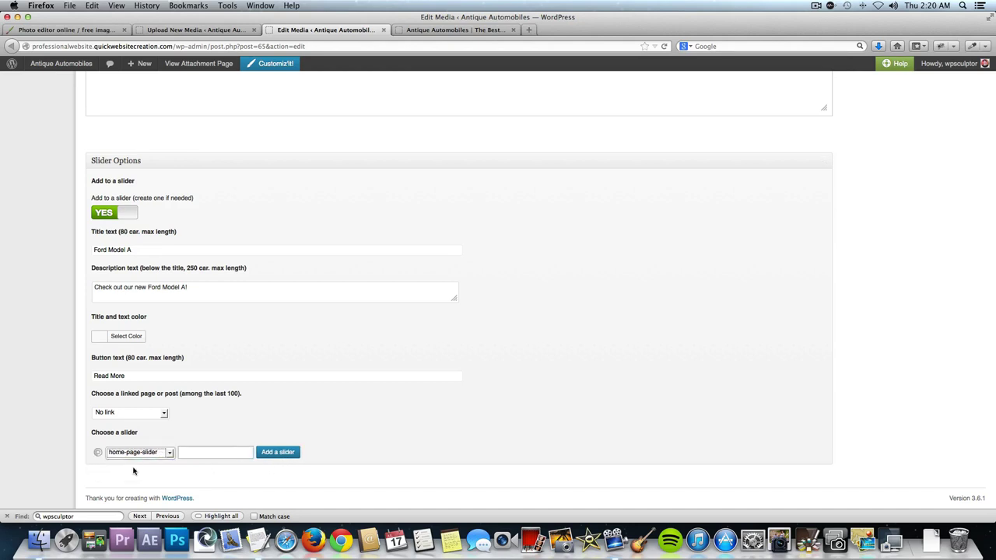
Save the Ford Model A slide with Update and close its edit page.
{"action": "scroll", "coordinate": [195, 426], "scroll_direction": "down", "scroll_amount": 5}
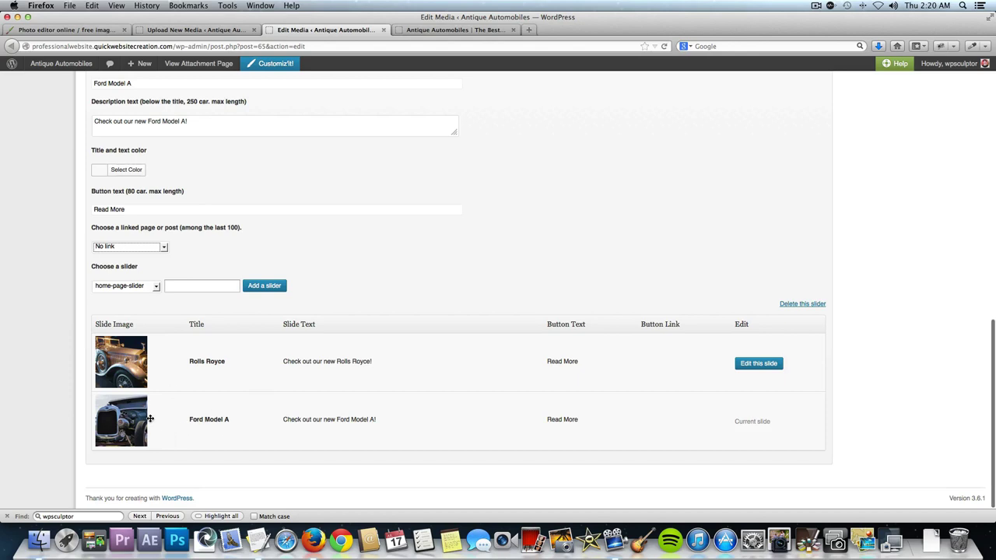
{"action": "left_click_drag", "start_coordinate": [134, 418], "coordinate": [128, 483]}
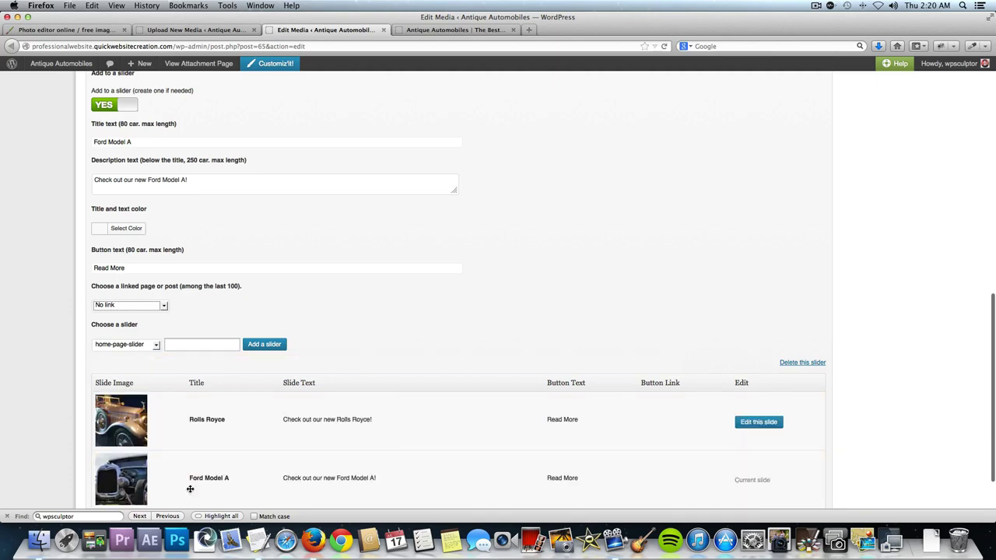
{"action": "scroll", "coordinate": [293, 482], "scroll_direction": "down", "scroll_amount": 2}
{"action": "scroll", "coordinate": [296, 480], "scroll_direction": "up", "scroll_amount": 6}
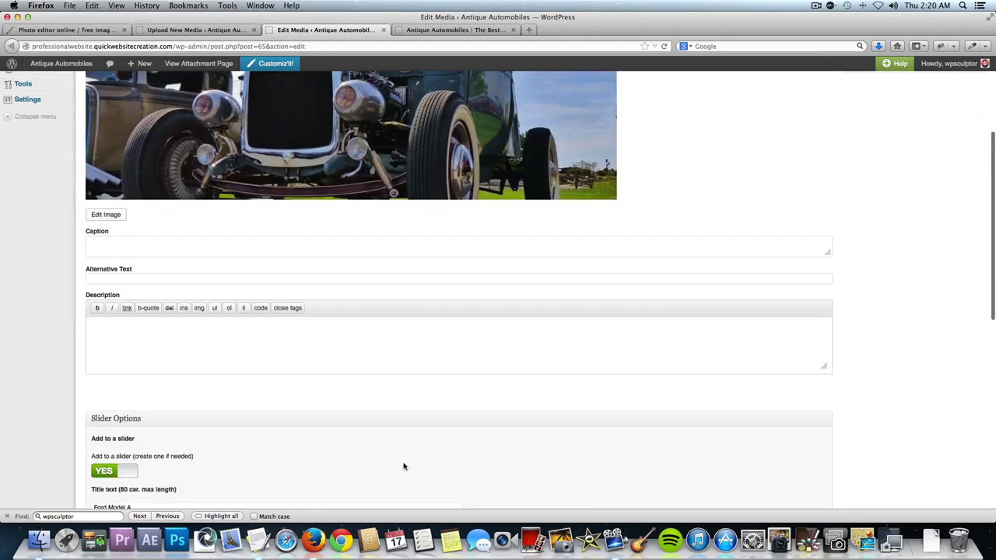
{"action": "scroll", "coordinate": [926, 360], "scroll_direction": "up", "scroll_amount": 2}
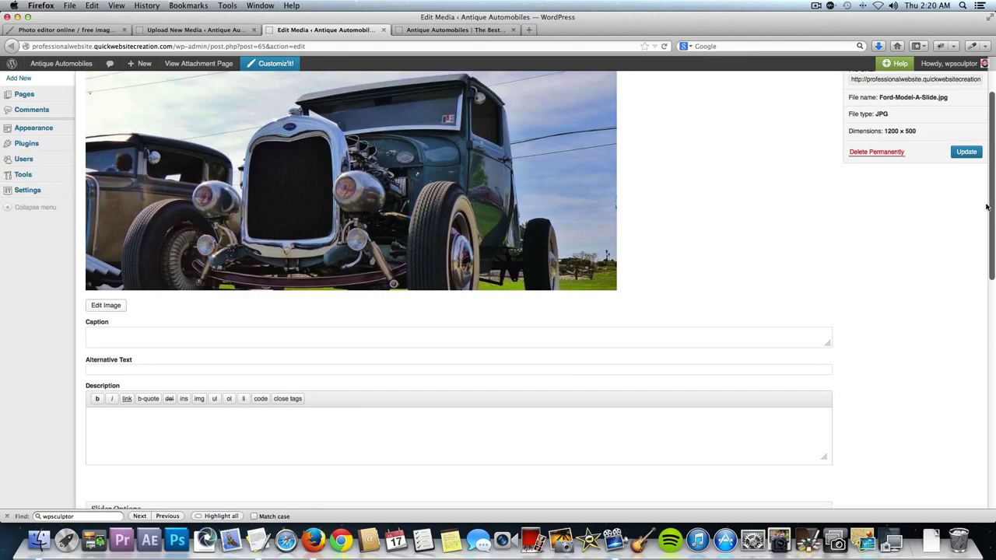
{"action": "left_click", "coordinate": [964, 152]}
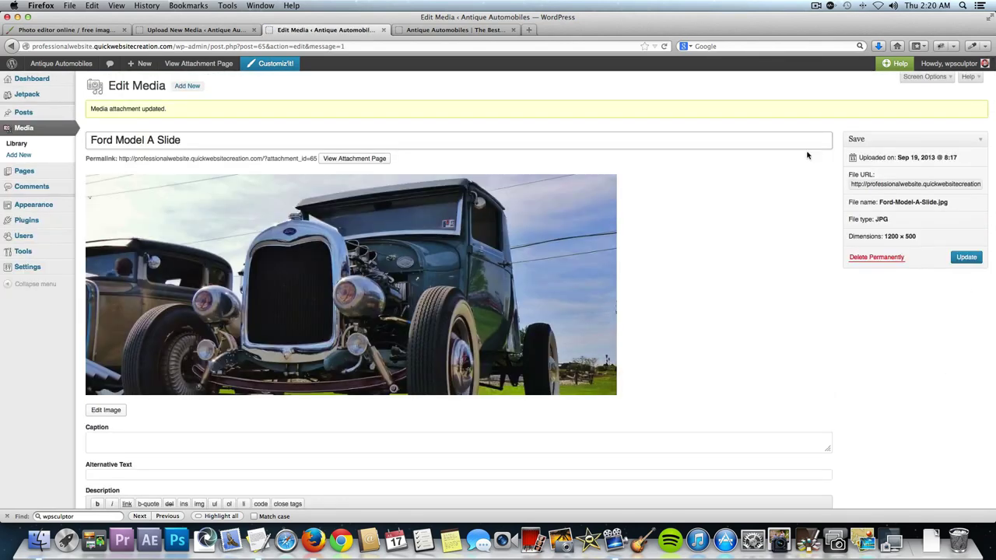
{"action": "left_click", "coordinate": [382, 30]}
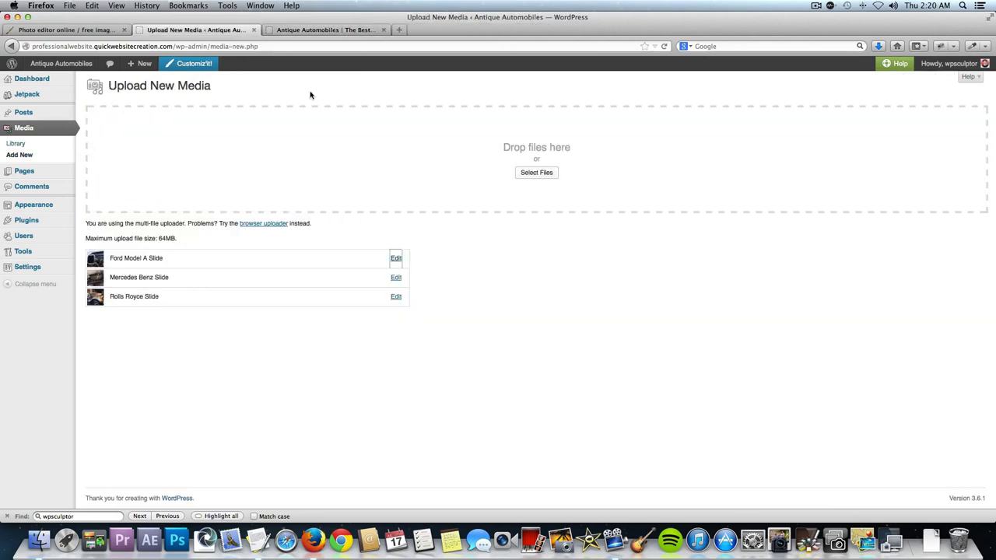
Open Mercedes Benz Slide for editing and switch Add to a slider to YES.
{"action": "left_click", "coordinate": [394, 277]}
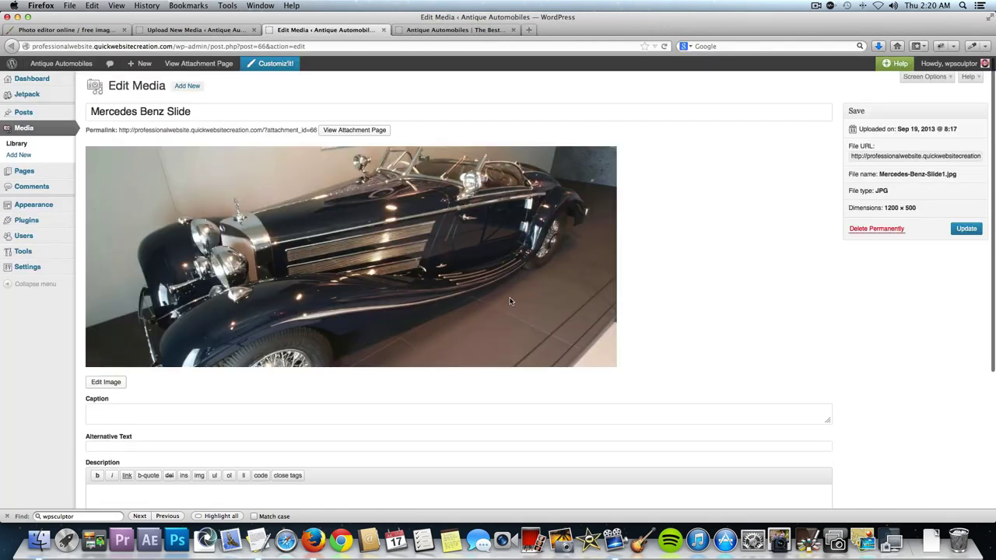
{"action": "scroll", "coordinate": [509, 301], "scroll_direction": "down", "scroll_amount": 5}
{"action": "left_click", "coordinate": [122, 452]}
{"action": "scroll", "coordinate": [122, 451], "scroll_direction": "down", "scroll_amount": 2}
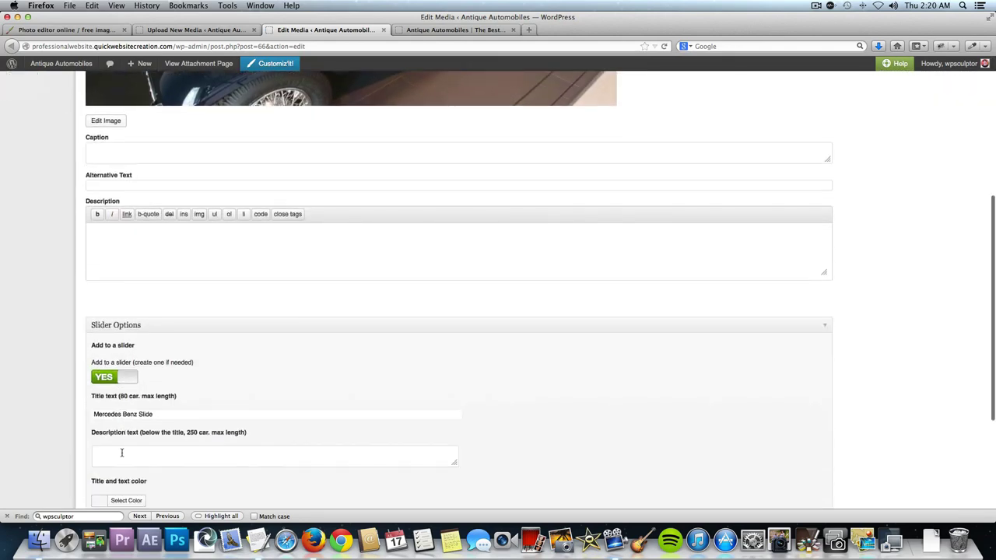
Trim the title to Mercedes Benz and set the button text to Read More.
{"action": "double_click", "coordinate": [158, 415]}
{"action": "key", "text": "BackSpace"}
{"action": "key", "text": "Tab"}
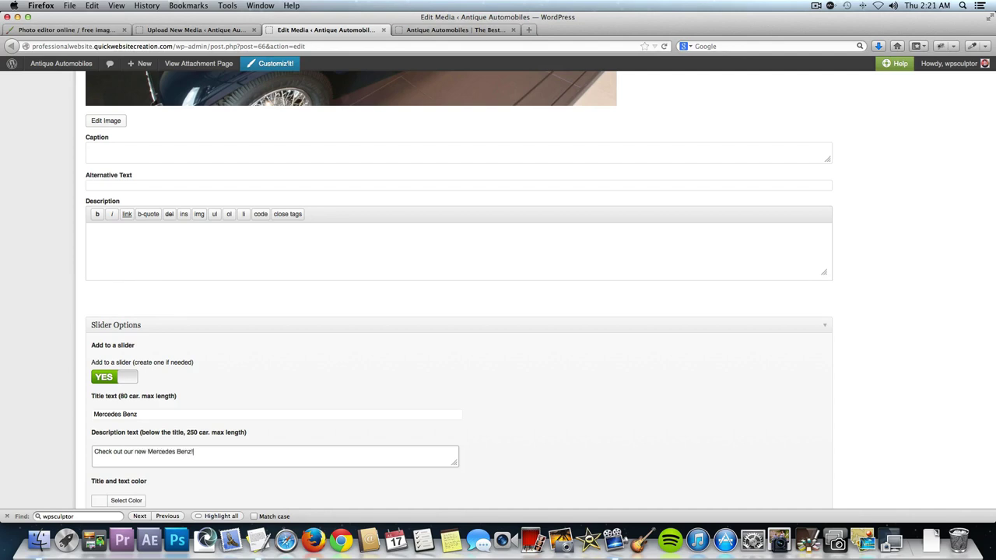
{"action": "key", "text": "Tab"}
{"action": "type", "text": "R"}
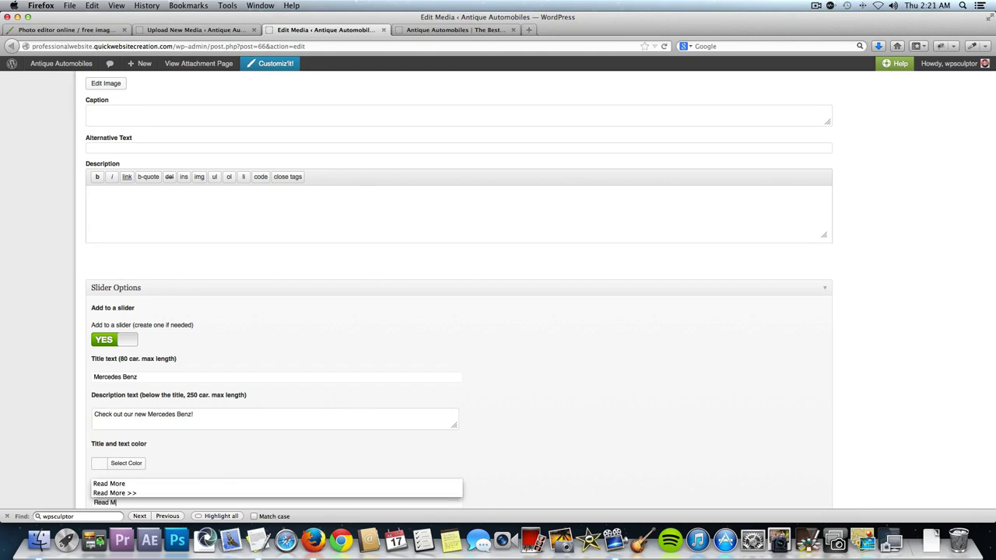
{"action": "type", "text": "ead More"}
Put the slide in home-page-slider and link it to the Mercedes Benz page.
{"action": "scroll", "coordinate": [489, 444], "scroll_direction": "down", "scroll_amount": 3}
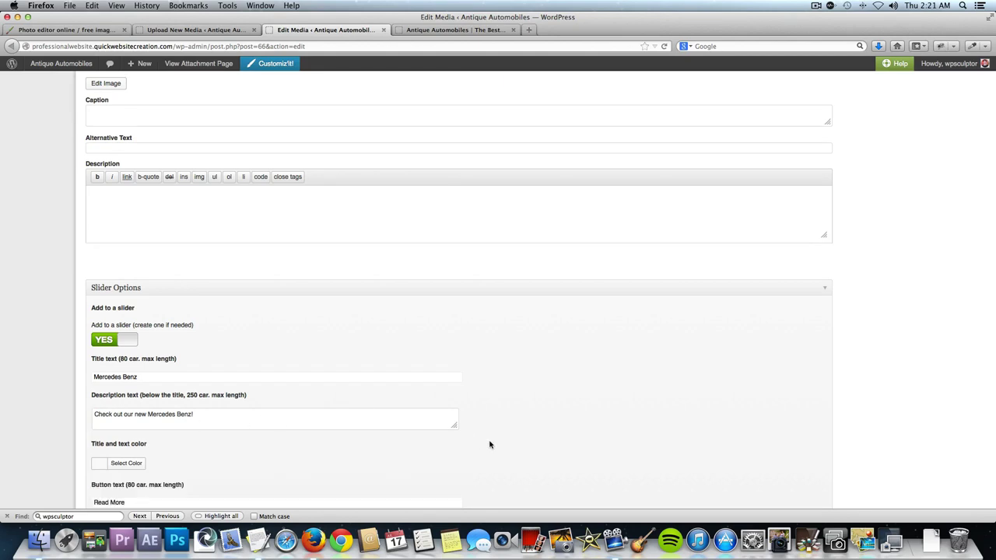
{"action": "scroll", "coordinate": [195, 420], "scroll_direction": "down", "scroll_amount": 1}
{"action": "left_click", "coordinate": [136, 453]}
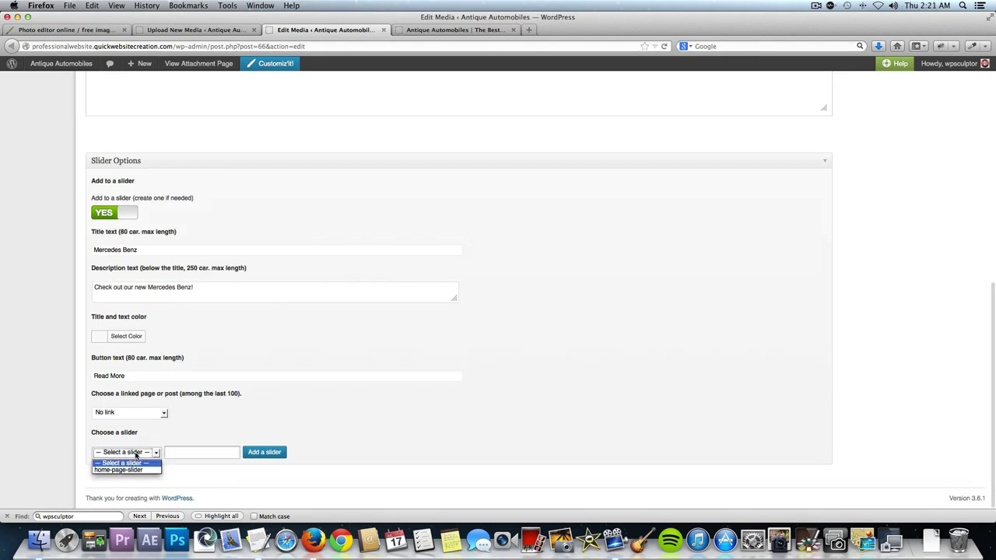
{"action": "left_click", "coordinate": [132, 469]}
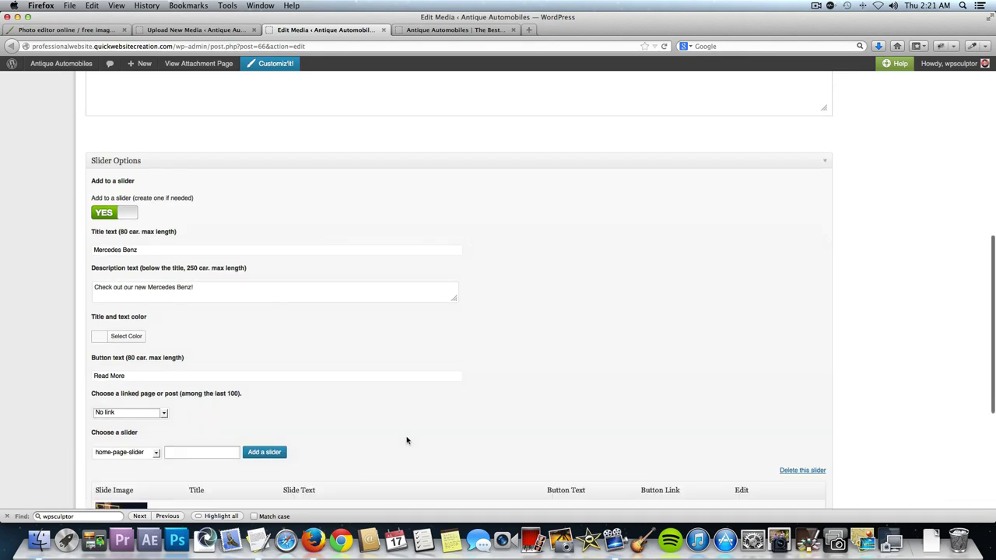
{"action": "scroll", "coordinate": [406, 437], "scroll_direction": "down", "scroll_amount": 4}
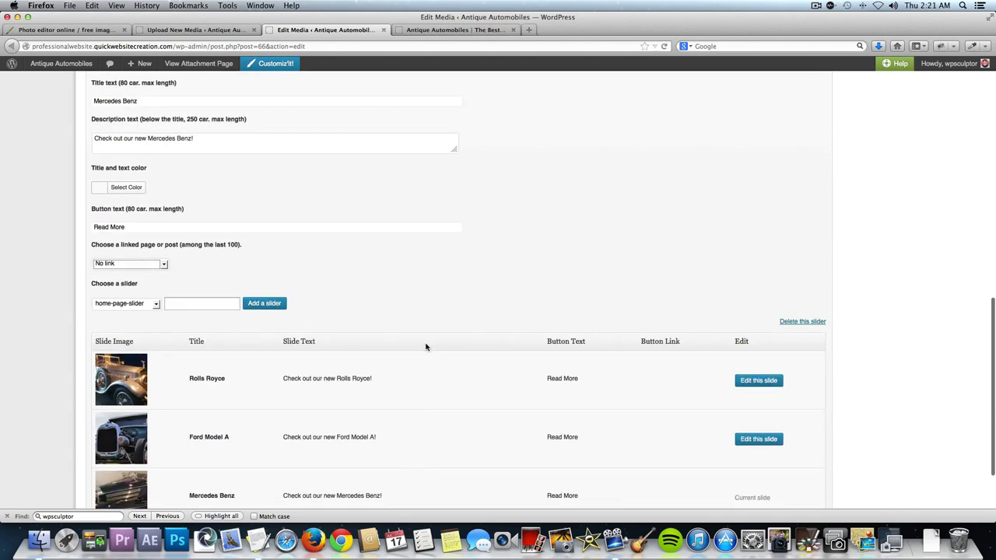
{"action": "left_click", "coordinate": [122, 266]}
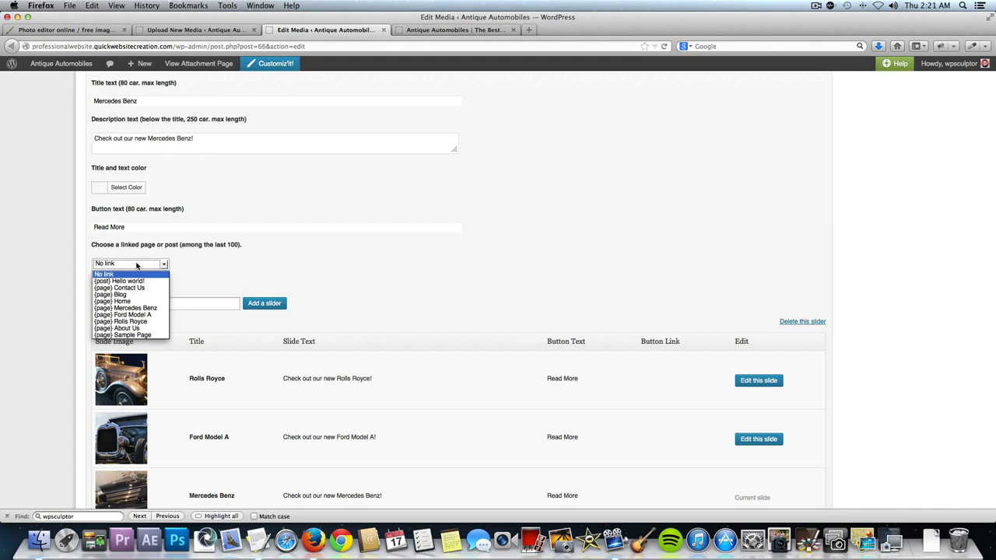
{"action": "left_click", "coordinate": [136, 308]}
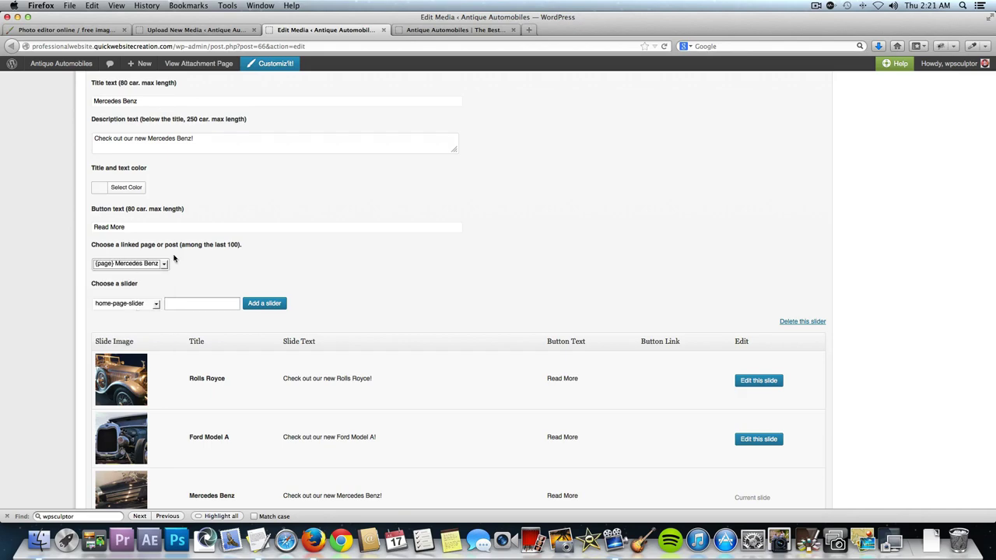
{"action": "left_click", "coordinate": [228, 278]}
Save the Mercedes Benz slide with Update, then open the Rolls Royce slide for editing.
{"action": "scroll", "coordinate": [624, 290], "scroll_direction": "up", "scroll_amount": 15}
{"action": "left_click", "coordinate": [965, 229]}
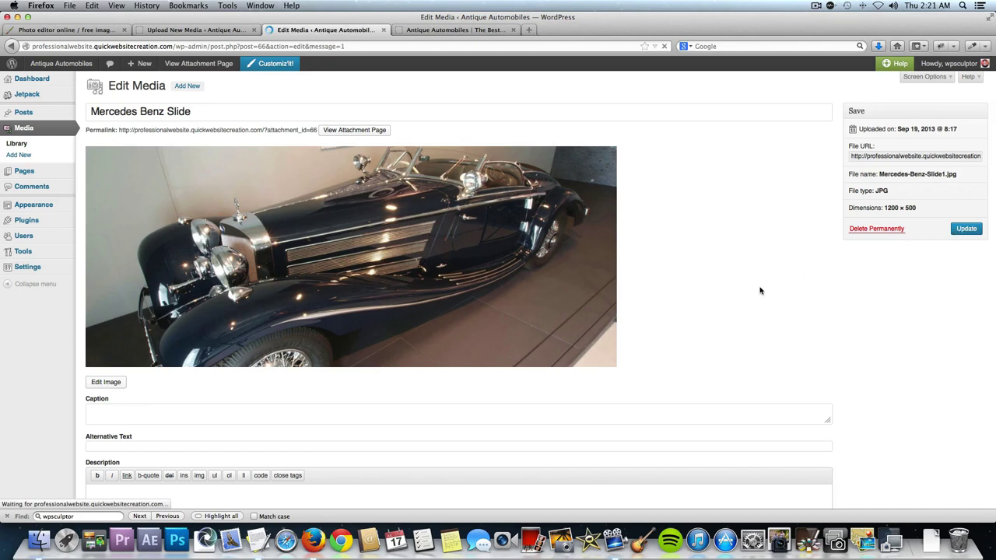
{"action": "scroll", "coordinate": [751, 299], "scroll_direction": "down", "scroll_amount": 15}
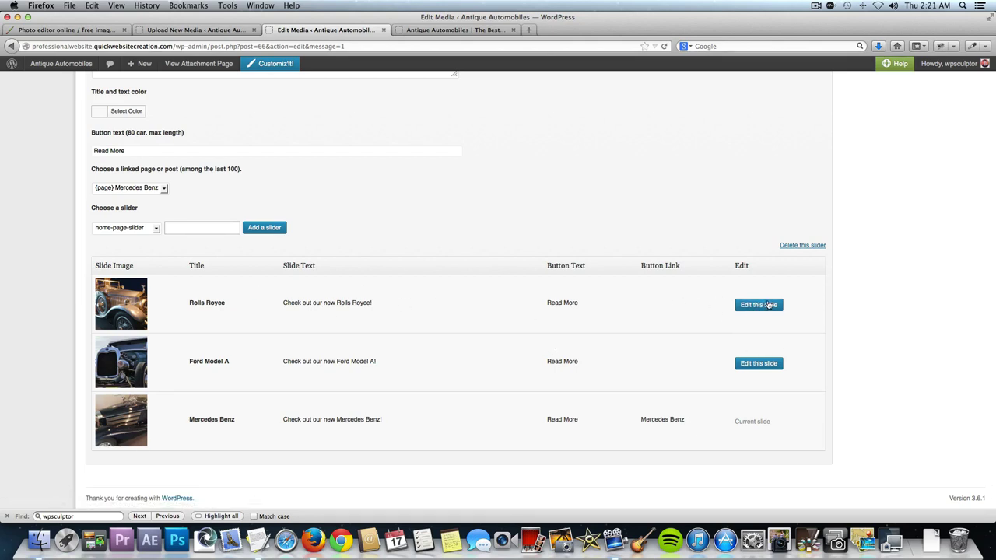
{"action": "left_click", "coordinate": [766, 306]}
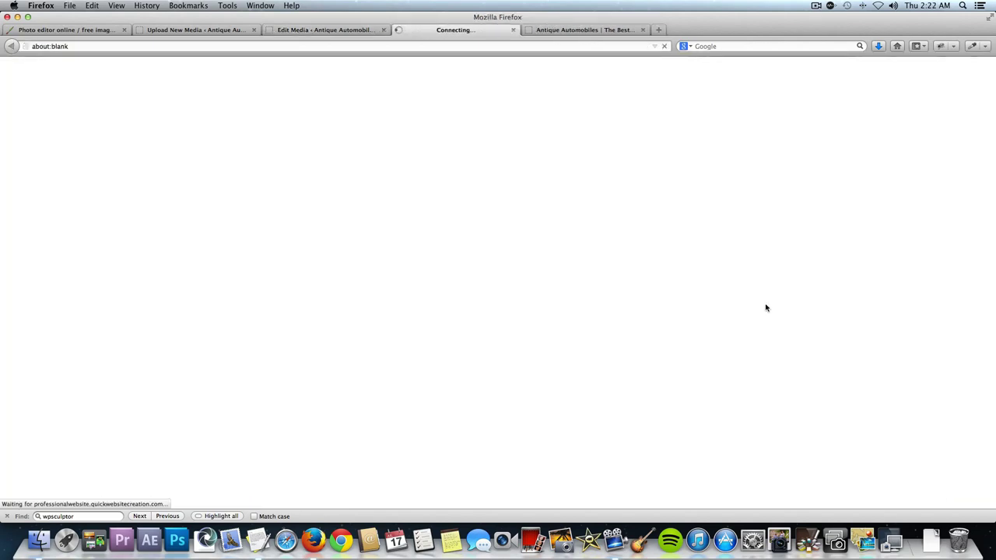
Link the Rolls Royce slide to the Rolls Royce page and save it.
{"action": "scroll", "coordinate": [400, 327], "scroll_direction": "down", "scroll_amount": 10}
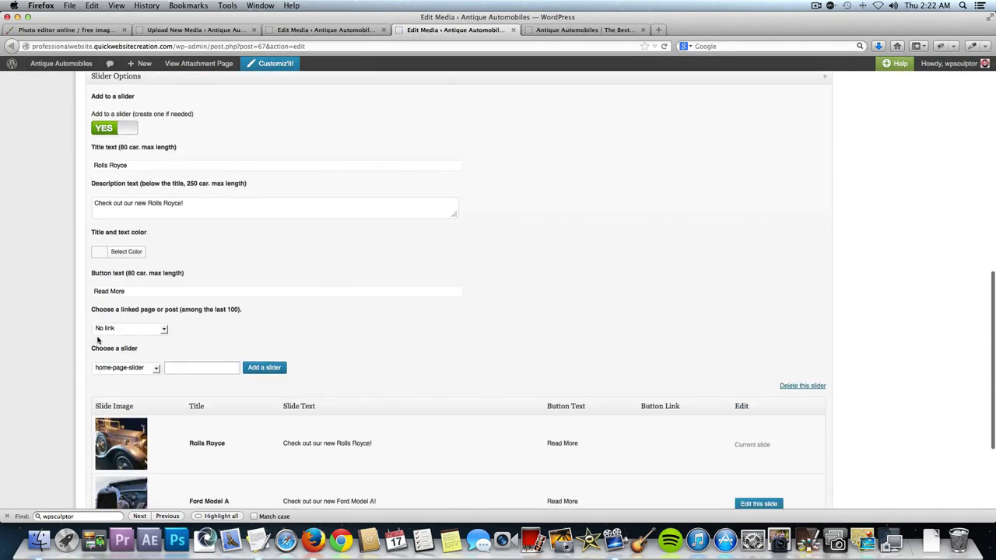
{"action": "left_click", "coordinate": [117, 329]}
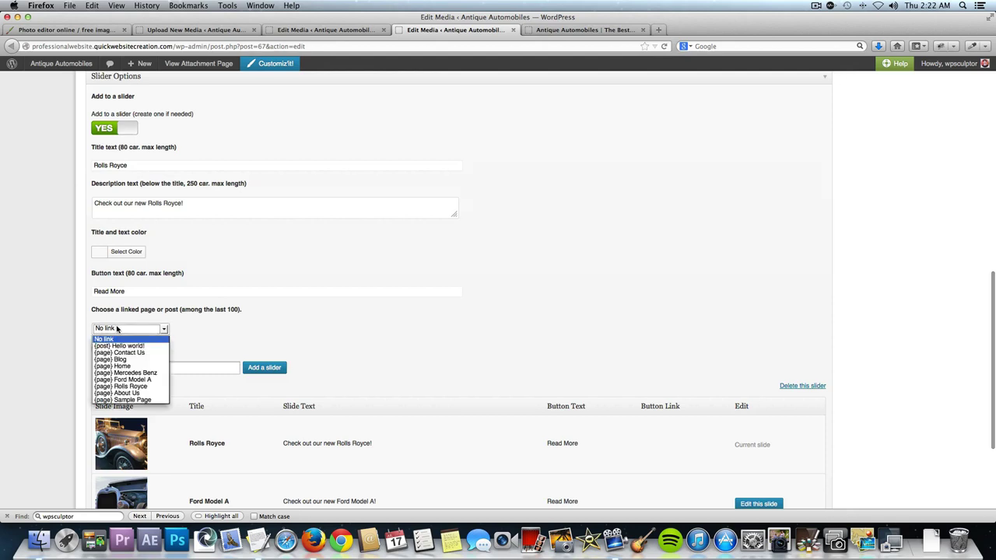
{"action": "left_click", "coordinate": [141, 387]}
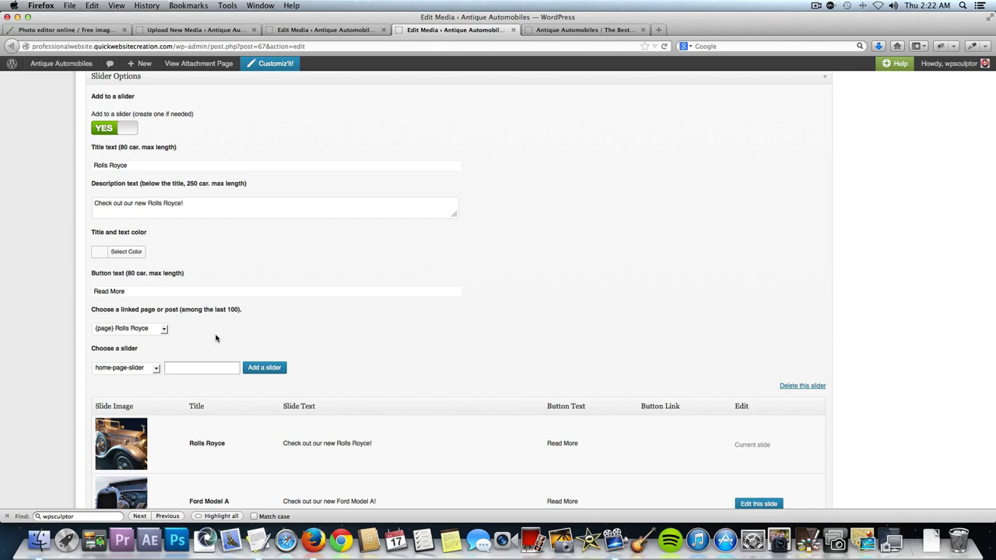
{"action": "scroll", "coordinate": [715, 266], "scroll_direction": "up", "scroll_amount": 1}
{"action": "scroll", "coordinate": [714, 266], "scroll_direction": "up", "scroll_amount": 10}
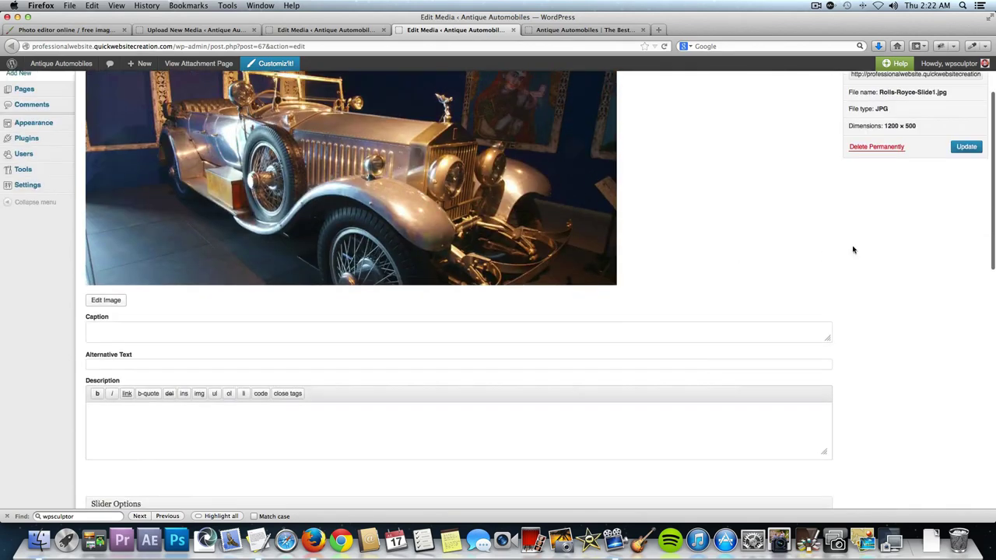
{"action": "left_click", "coordinate": [965, 147]}
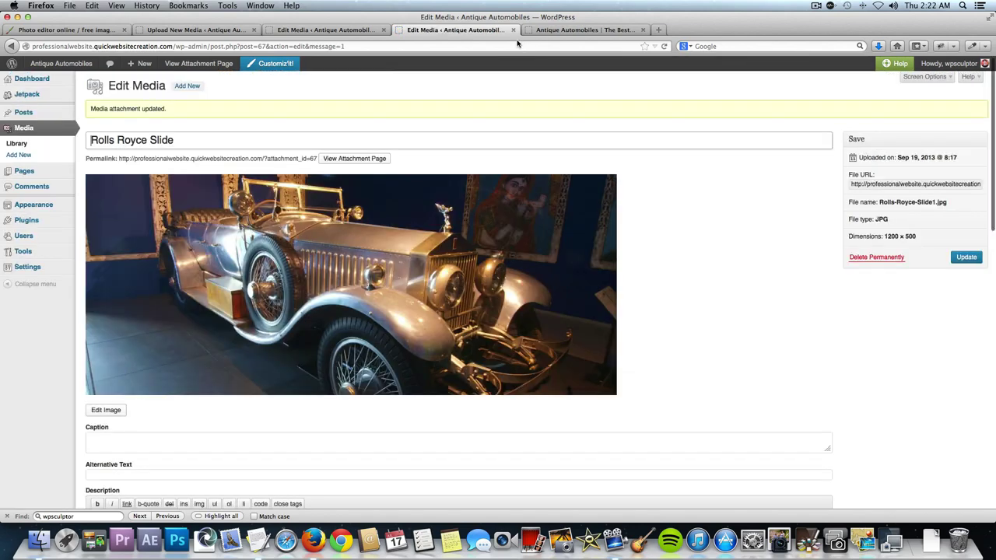
{"action": "left_click", "coordinate": [513, 29]}
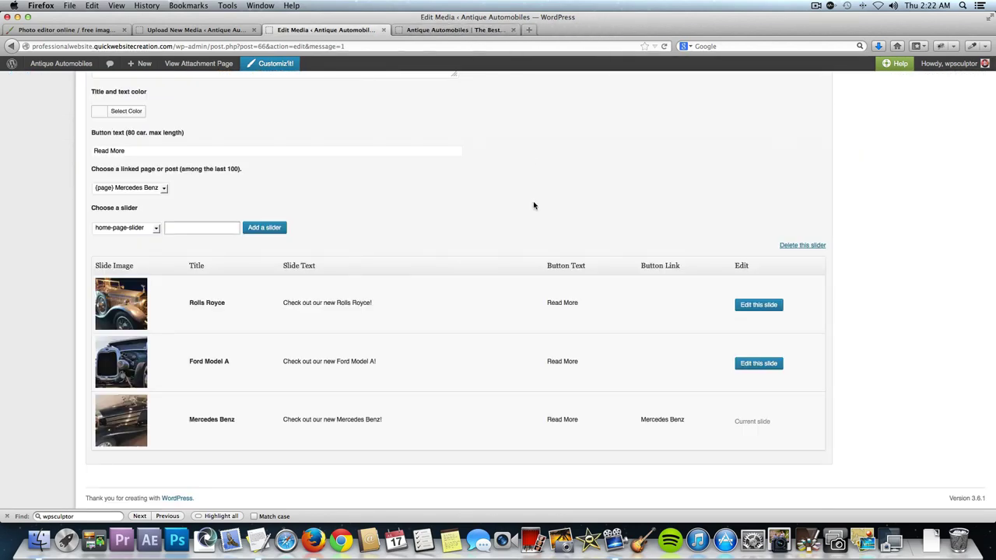
Link the Ford Model A slide to the Ford Model A page and save it.
{"action": "left_click", "coordinate": [761, 365]}
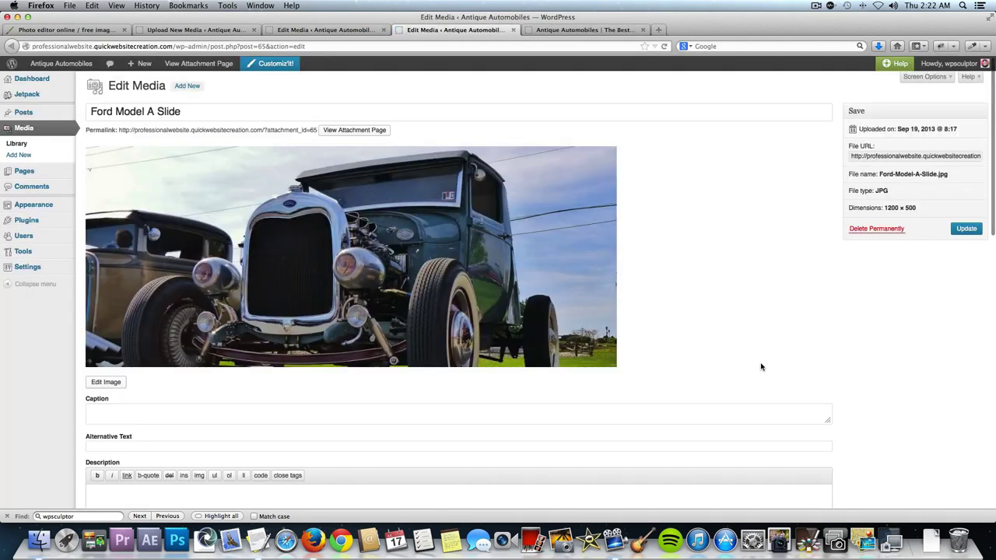
{"action": "scroll", "coordinate": [716, 327], "scroll_direction": "down", "scroll_amount": 2}
{"action": "scroll", "coordinate": [716, 326], "scroll_direction": "down", "scroll_amount": 10}
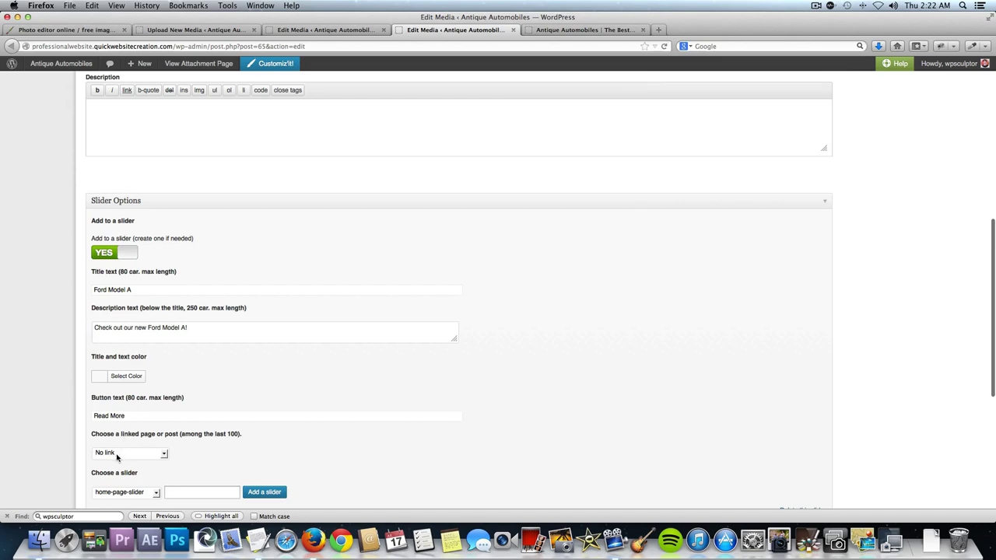
{"action": "left_click", "coordinate": [117, 453]}
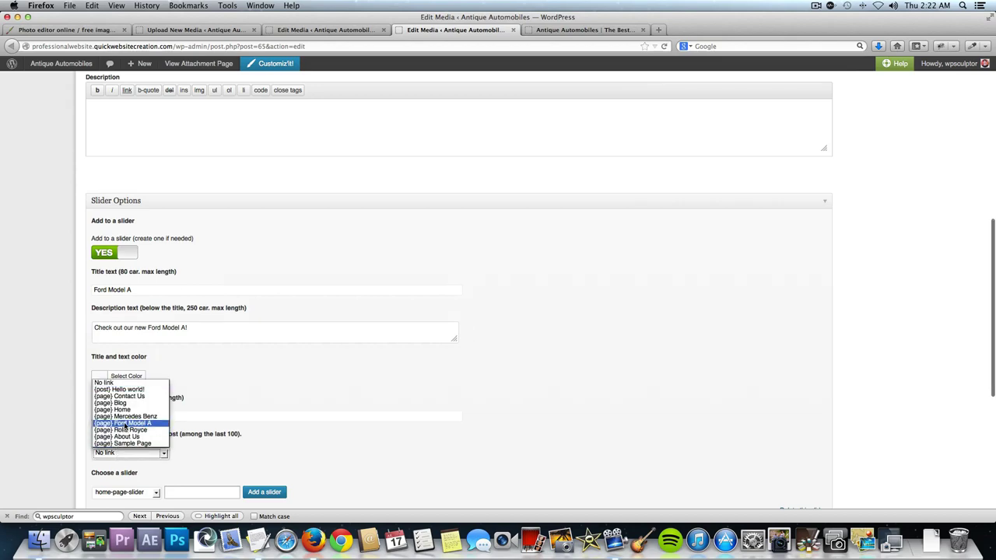
{"action": "left_click", "coordinate": [124, 423]}
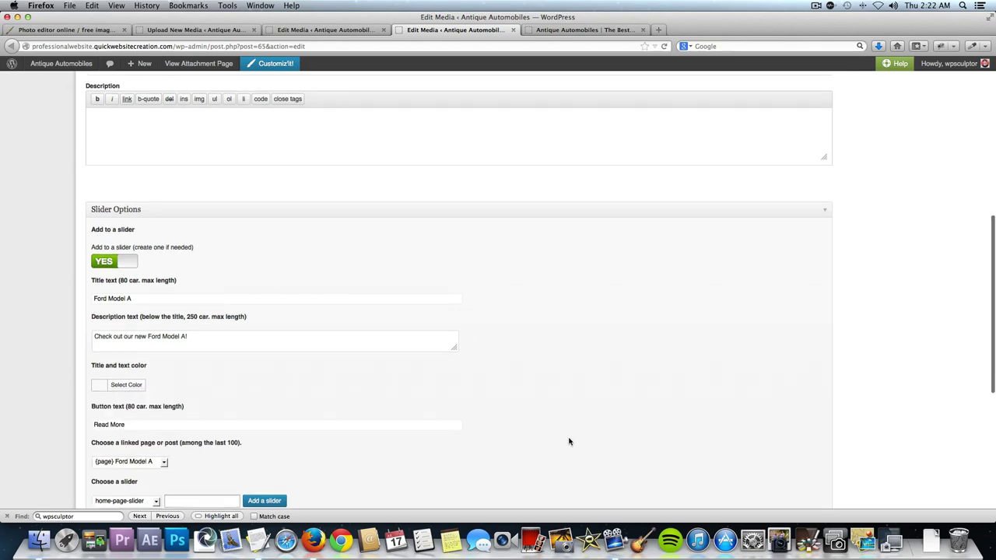
{"action": "scroll", "coordinate": [569, 440], "scroll_direction": "up", "scroll_amount": 10}
{"action": "left_click", "coordinate": [966, 232]}
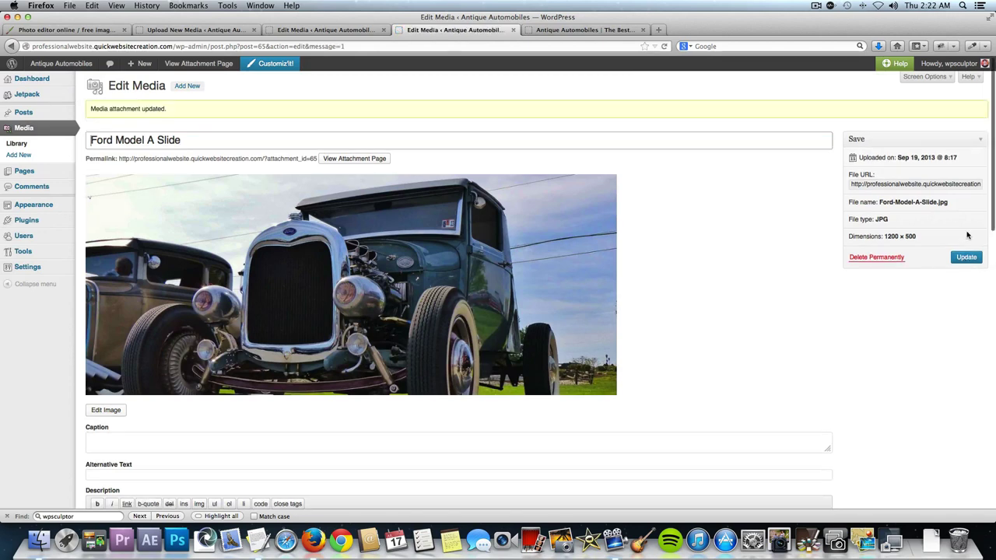
{"action": "left_click", "coordinate": [512, 30]}
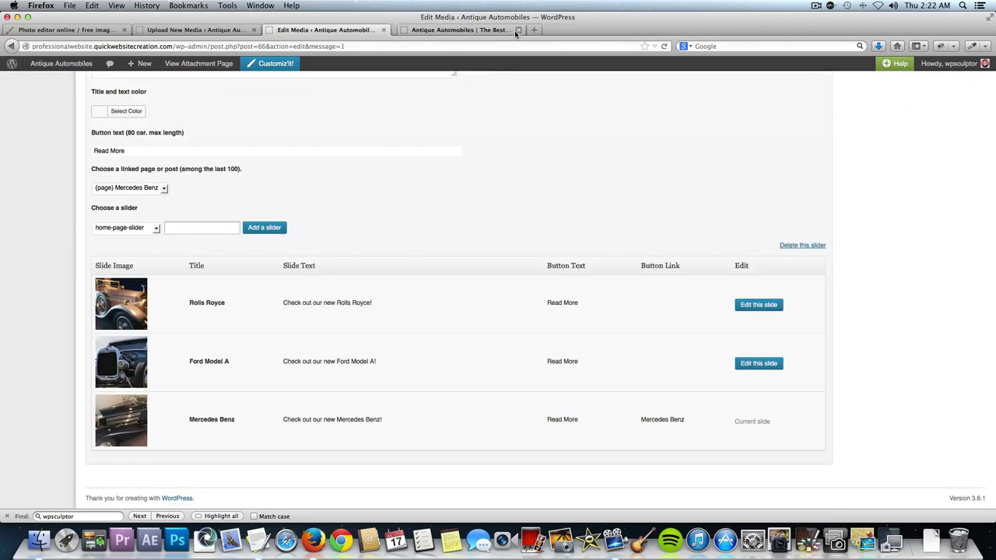
{"action": "scroll", "coordinate": [342, 86], "scroll_direction": "up", "scroll_amount": 10}
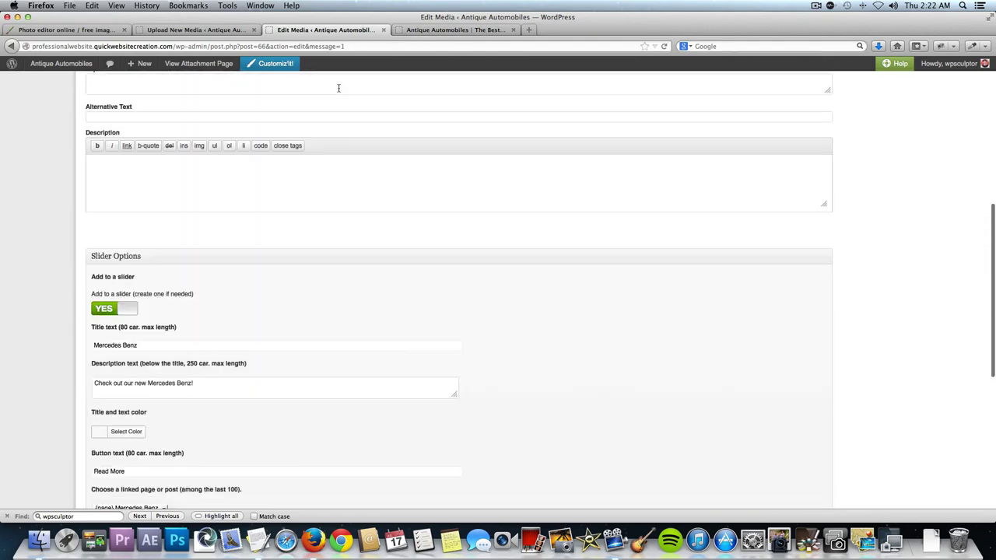
{"action": "left_click", "coordinate": [269, 64]}
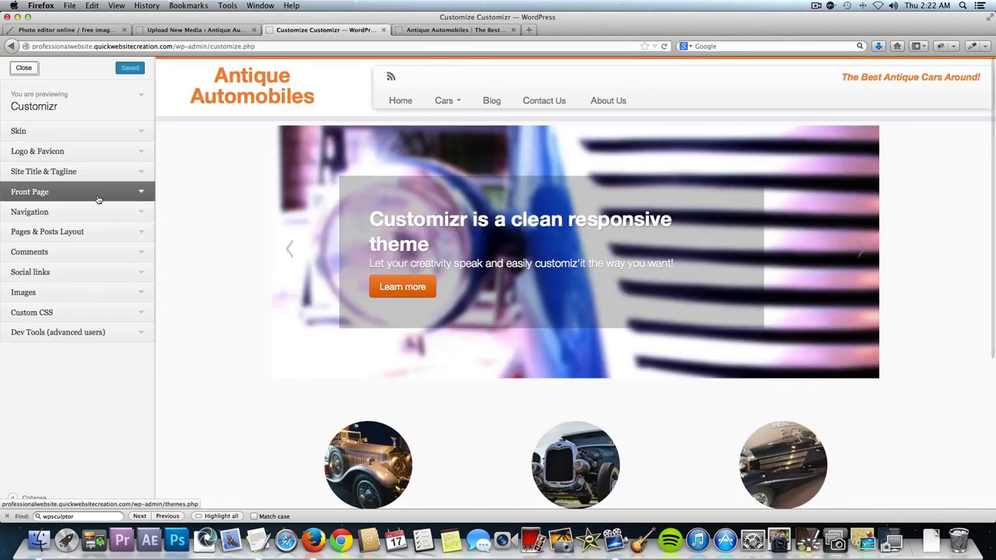
Set the front page to show home-page-slider in the customizer's front page settings.
{"action": "left_click", "coordinate": [136, 195]}
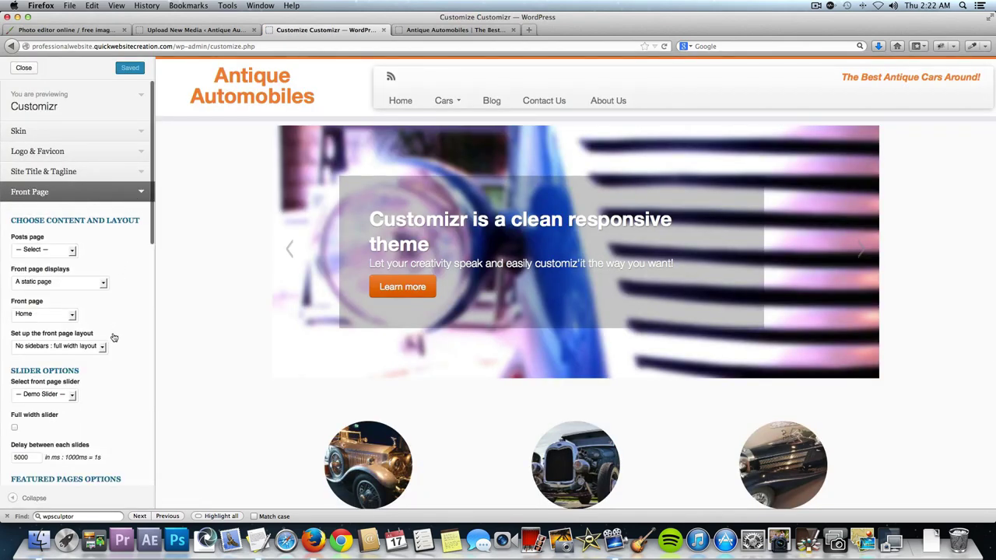
{"action": "scroll", "coordinate": [128, 329], "scroll_direction": "down", "scroll_amount": 5}
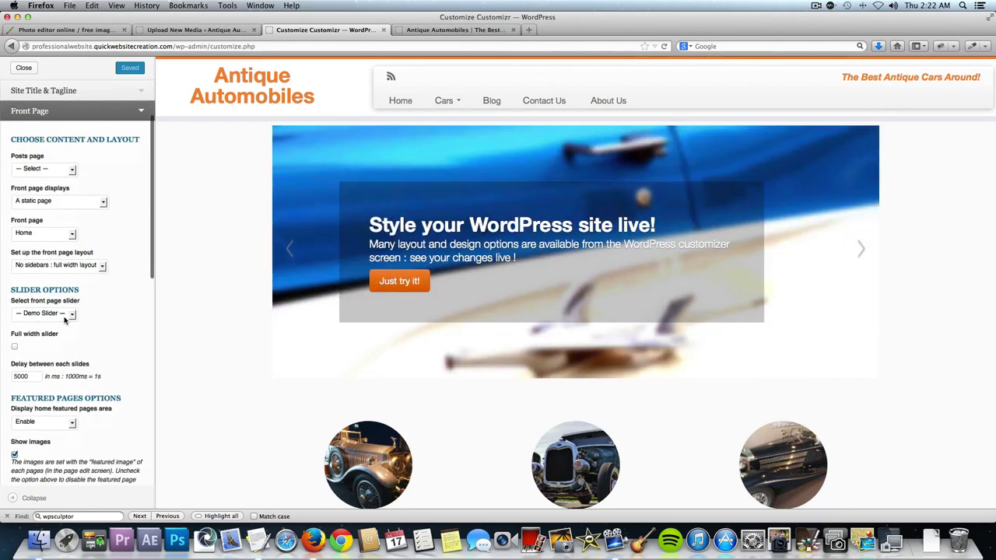
{"action": "left_click", "coordinate": [64, 315]}
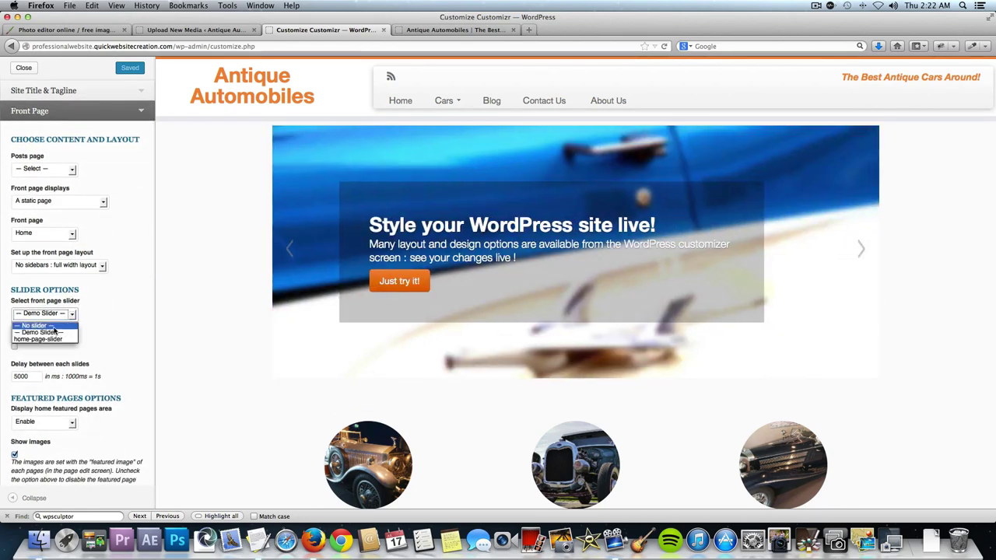
{"action": "left_click", "coordinate": [49, 340]}
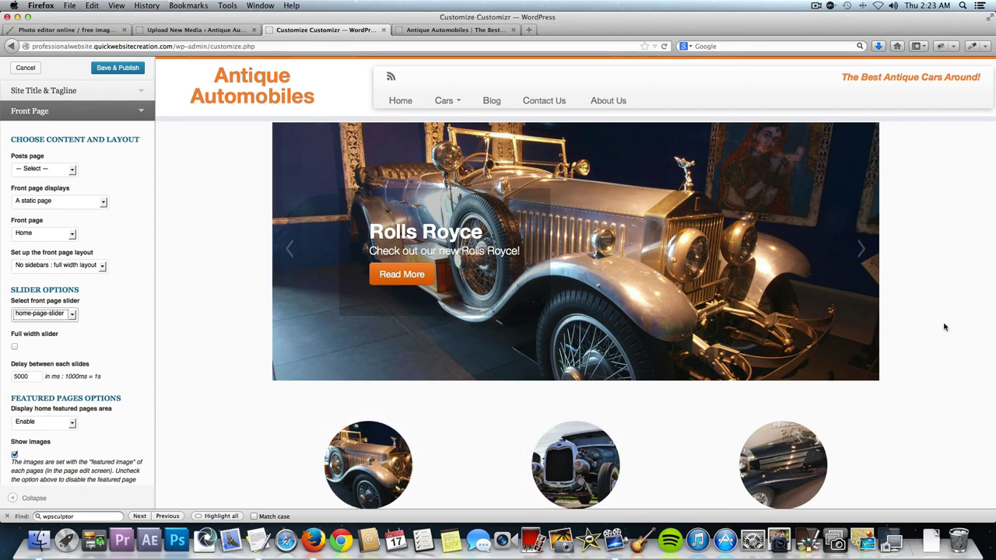
Cycle through the preview slides, then publish the settings and close the customizer.
{"action": "left_click", "coordinate": [862, 251]}
{"action": "left_click", "coordinate": [862, 251]}
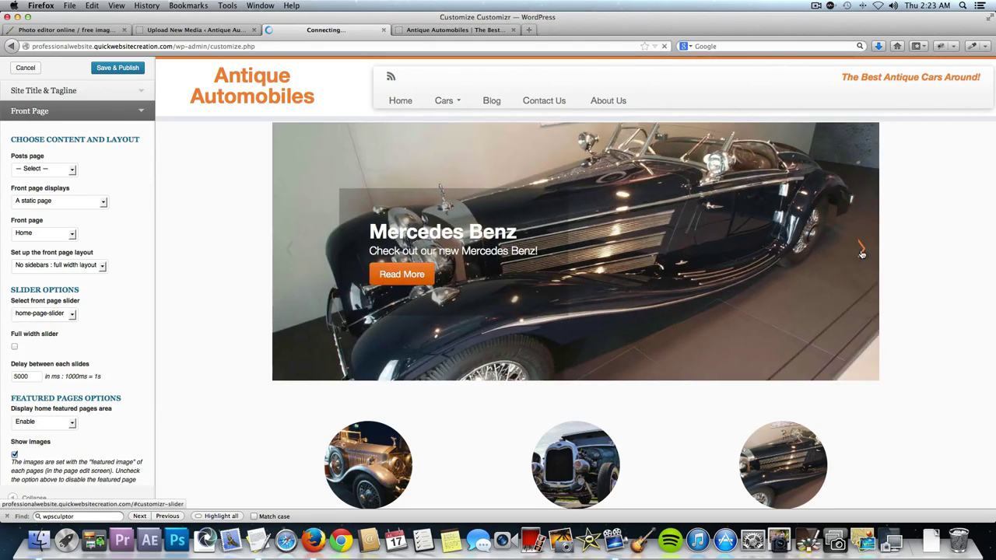
{"action": "left_click", "coordinate": [861, 251]}
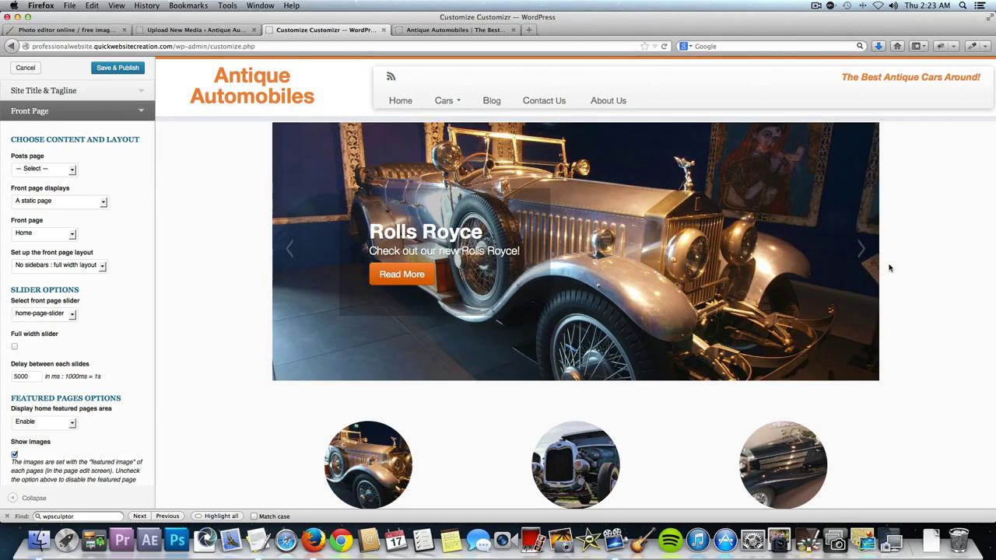
{"action": "left_click", "coordinate": [862, 249]}
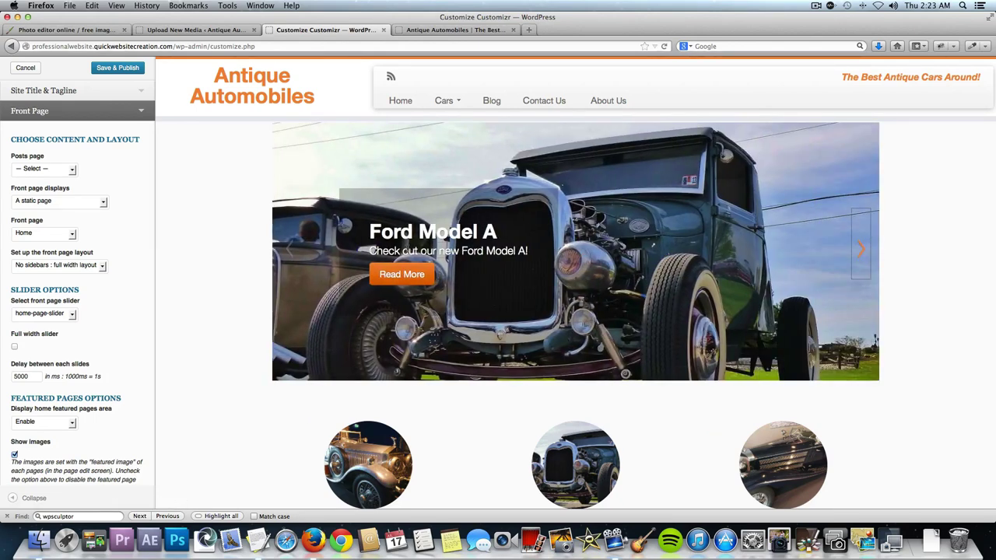
{"action": "left_click", "coordinate": [410, 280]}
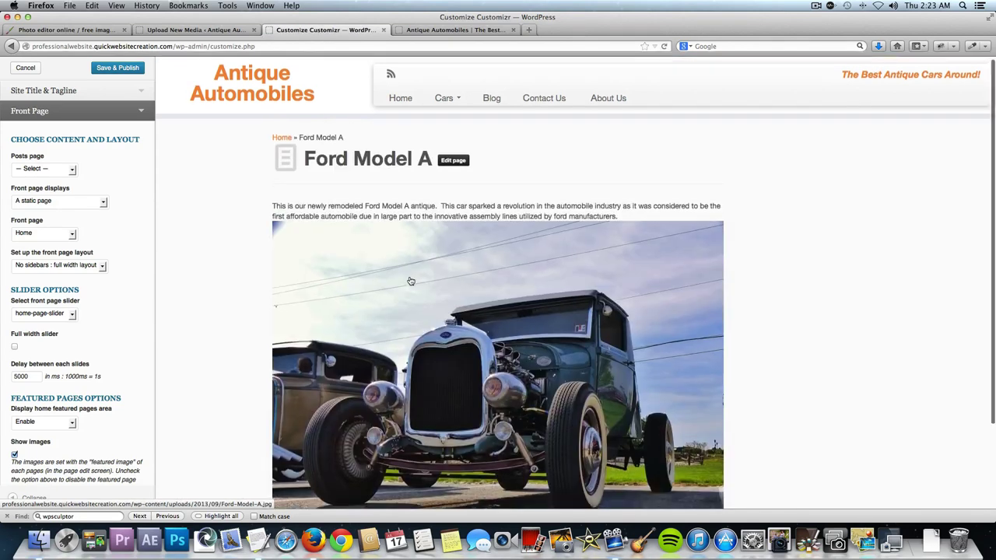
{"action": "left_click", "coordinate": [129, 68]}
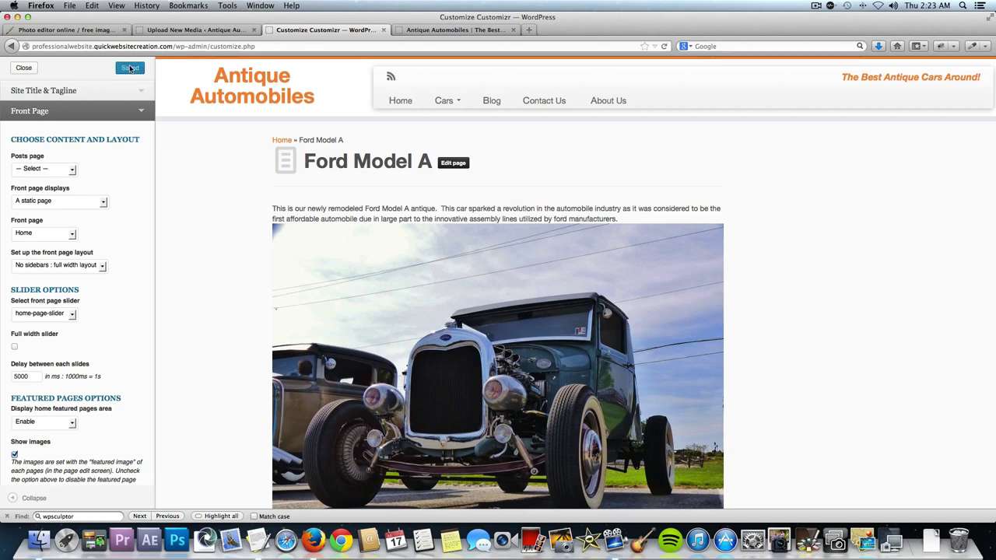
{"action": "left_click", "coordinate": [24, 70]}
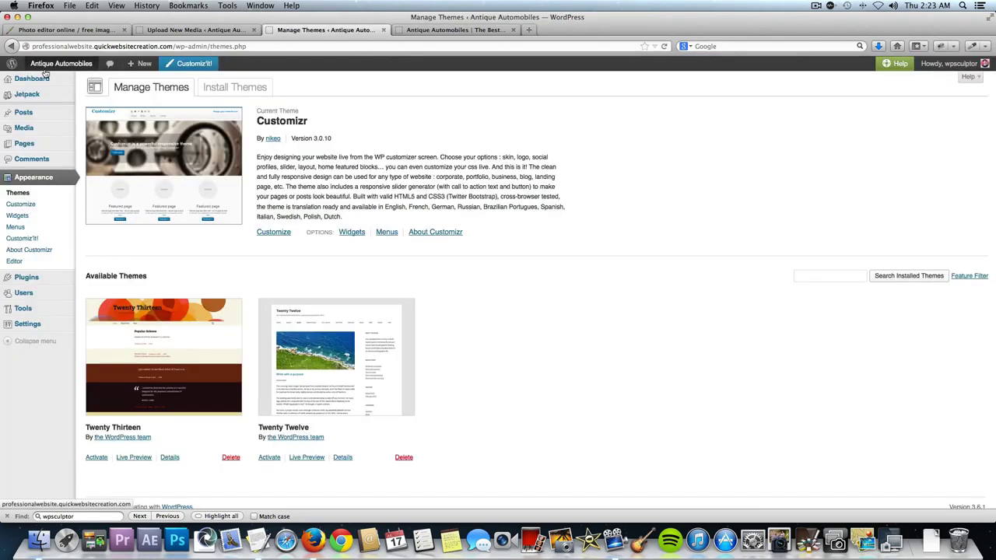
Visit the live Antique Automobiles home page, scroll through it, then reopen Customiz'It!
{"action": "left_click", "coordinate": [53, 67]}
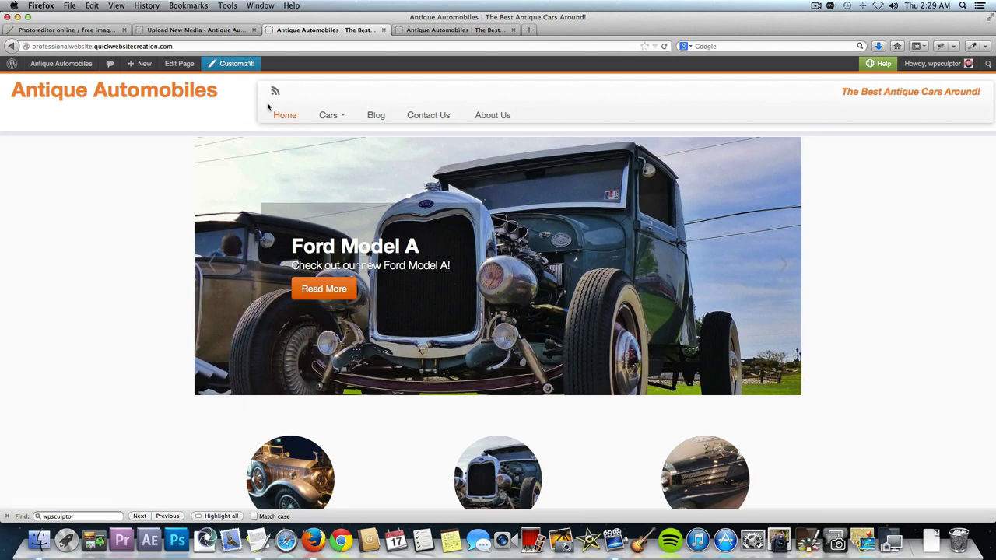
{"action": "scroll", "coordinate": [313, 110], "scroll_direction": "down", "scroll_amount": 5}
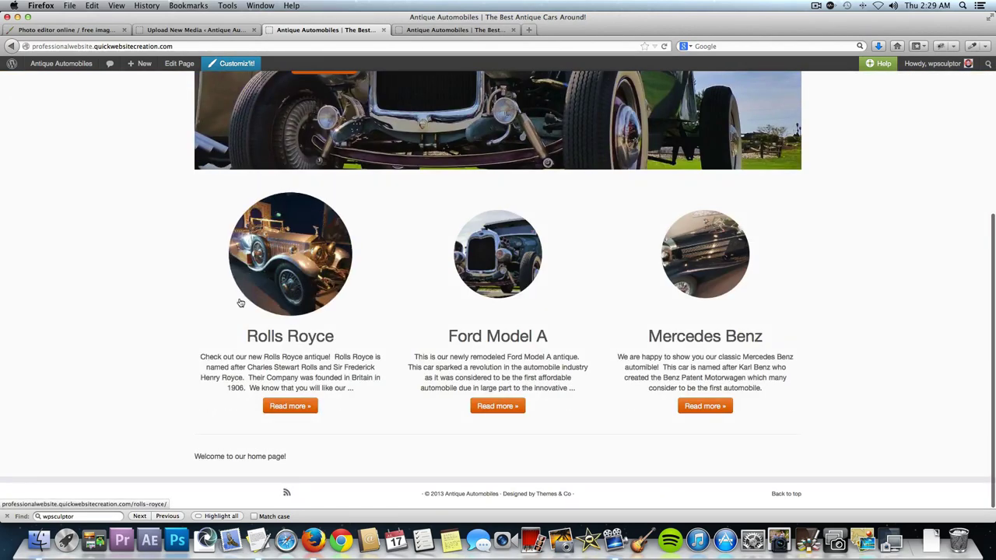
{"action": "scroll", "coordinate": [241, 303], "scroll_direction": "up", "scroll_amount": 5}
{"action": "left_click", "coordinate": [221, 64]}
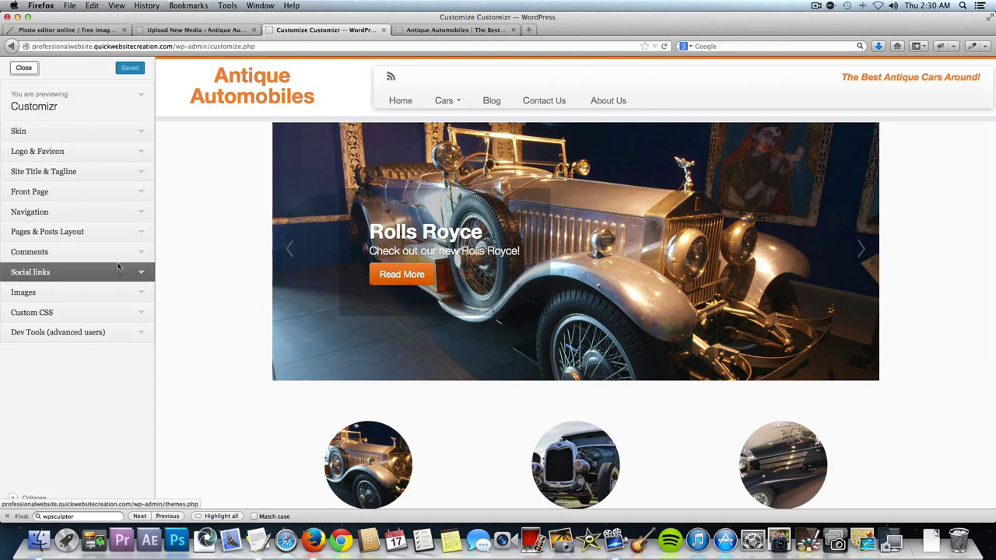
Under Social links, delete the RSS feed address so the field is empty.
{"action": "left_click", "coordinate": [138, 274]}
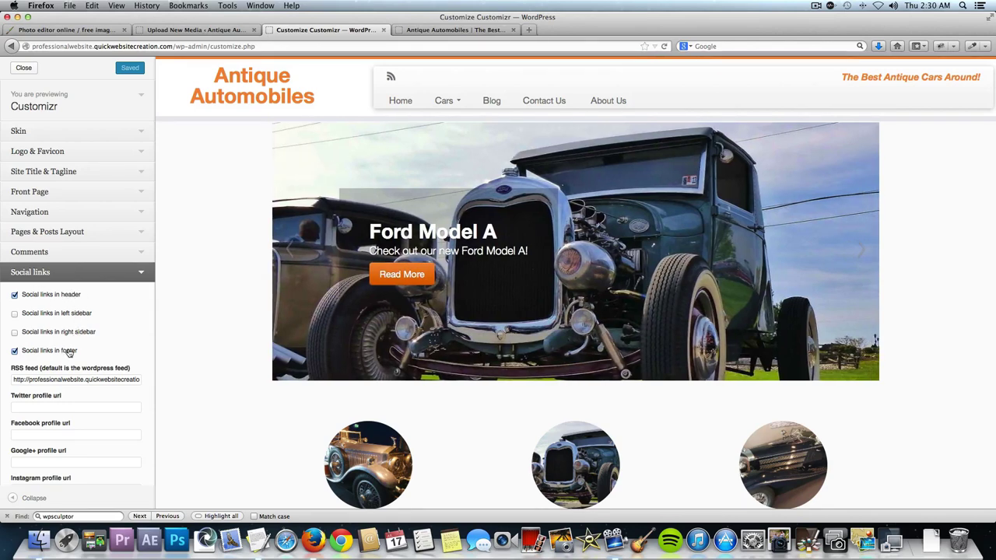
{"action": "scroll", "coordinate": [72, 350], "scroll_direction": "down", "scroll_amount": 3}
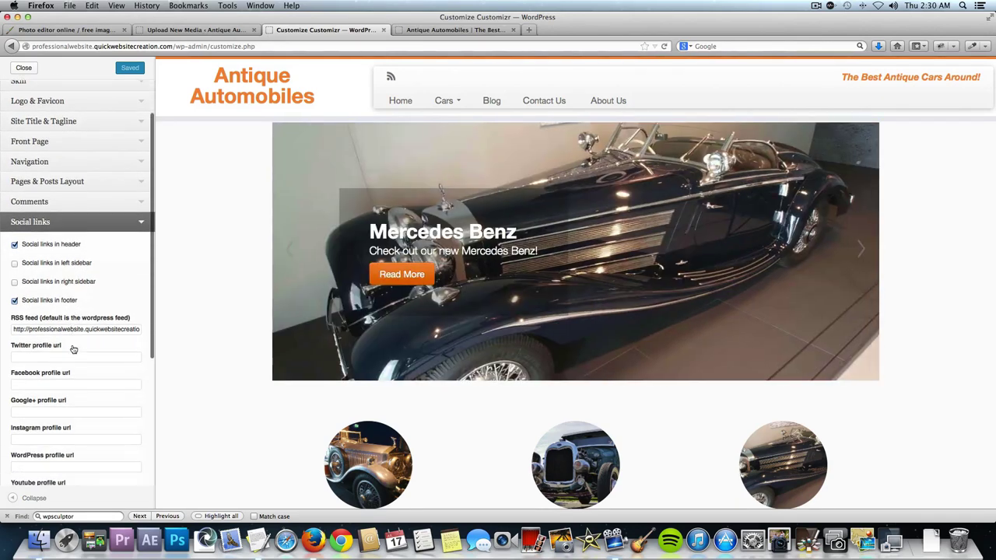
{"action": "scroll", "coordinate": [76, 332], "scroll_direction": "down", "scroll_amount": 5}
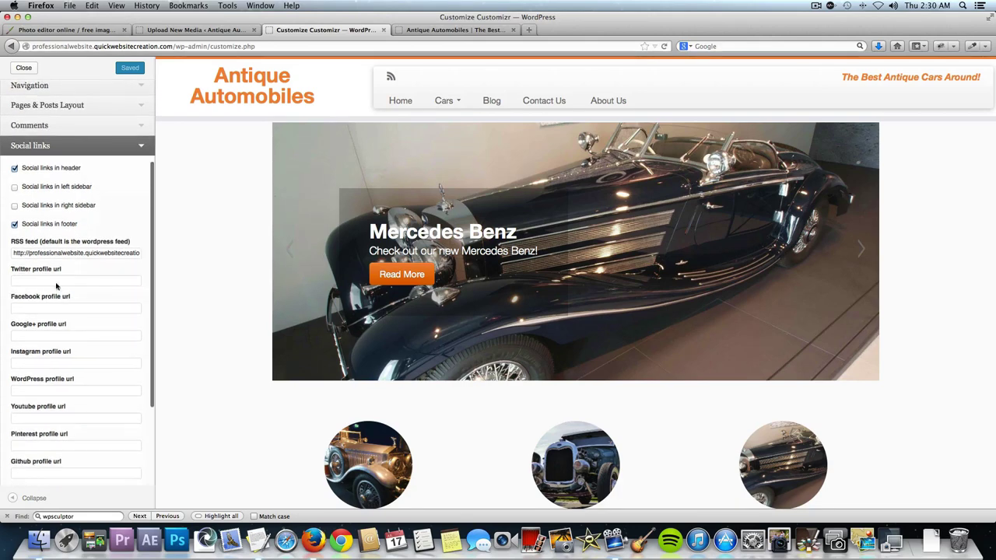
{"action": "scroll", "coordinate": [54, 312], "scroll_direction": "down", "scroll_amount": 3}
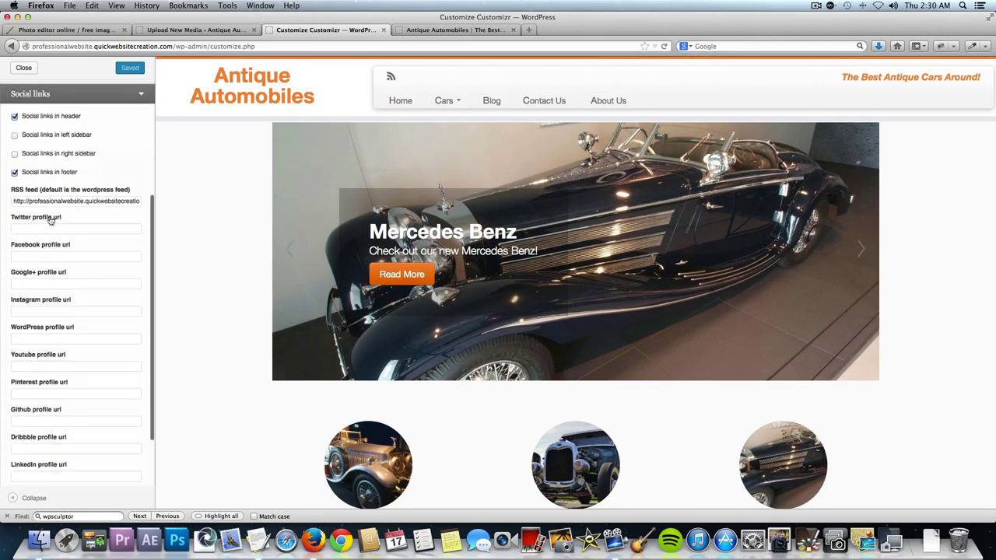
{"action": "scroll", "coordinate": [64, 351], "scroll_direction": "down", "scroll_amount": 1}
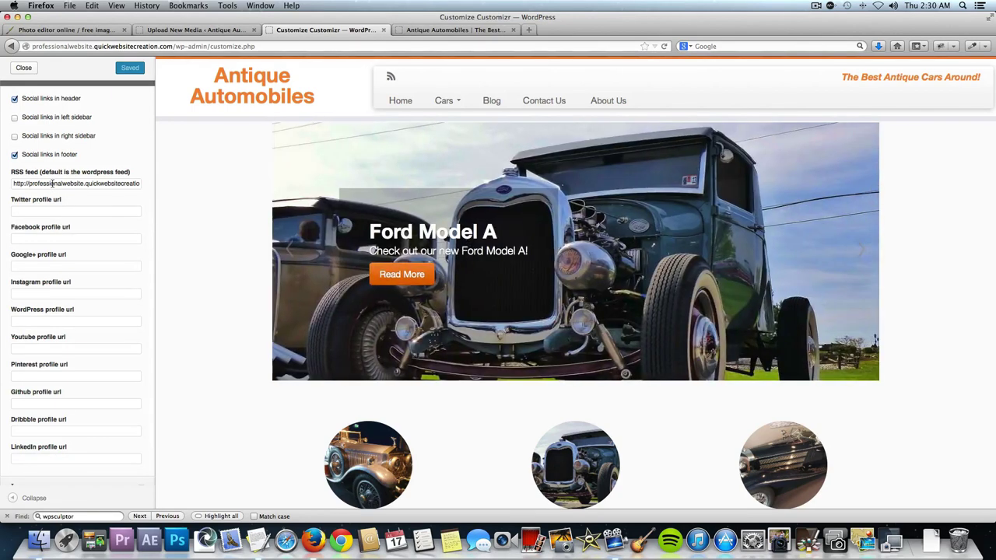
{"action": "triple_click", "coordinate": [52, 184]}
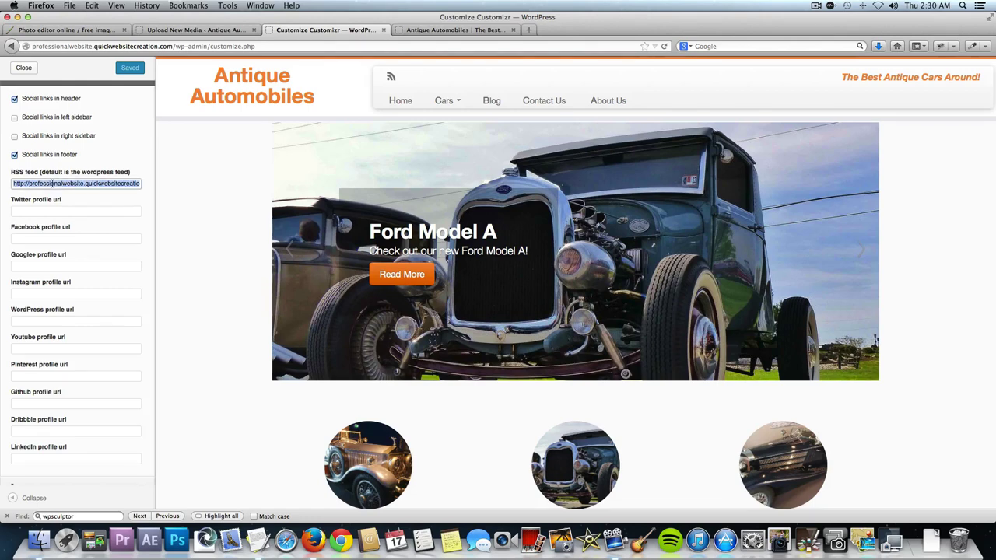
{"action": "key", "text": "BackSpace"}
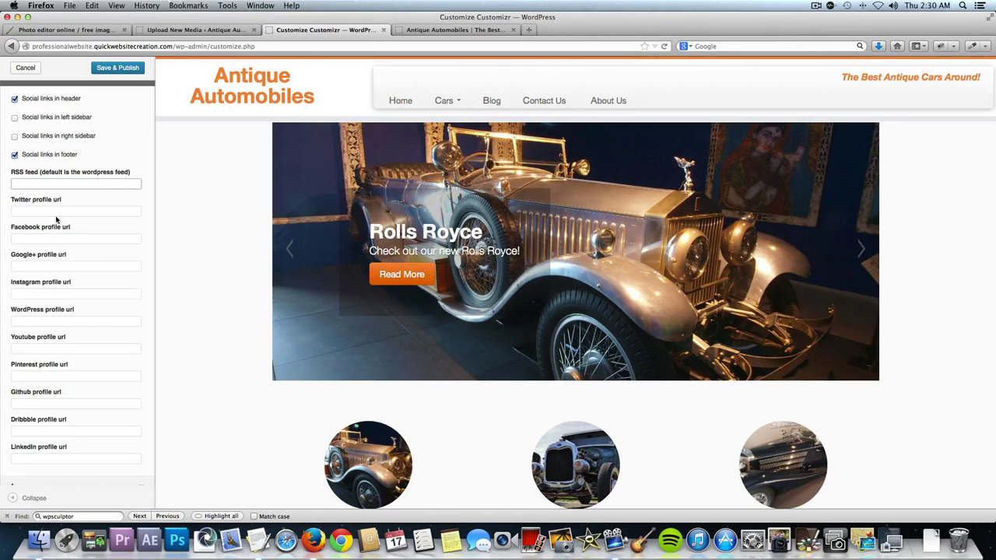
{"action": "scroll", "coordinate": [226, 313], "scroll_direction": "down", "scroll_amount": 5}
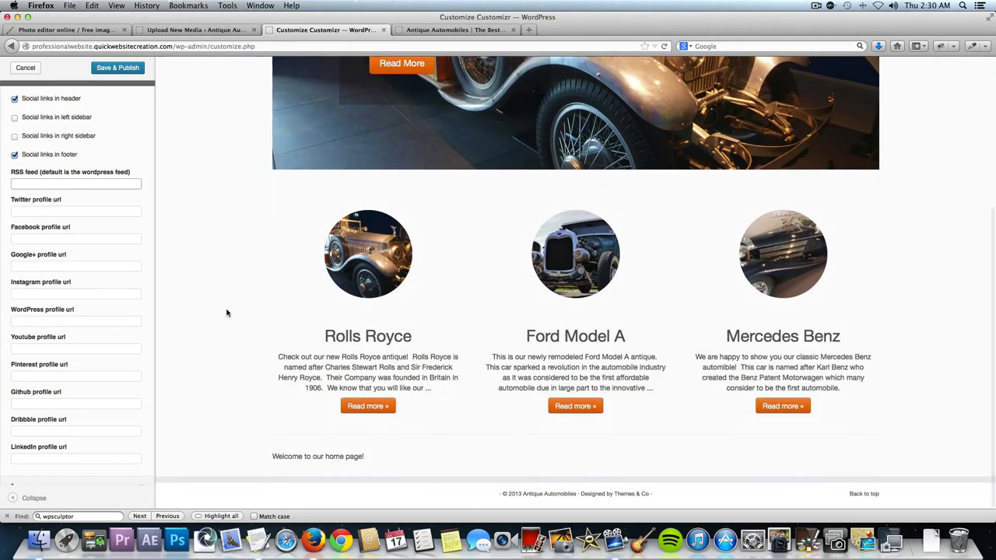
{"action": "scroll", "coordinate": [226, 312], "scroll_direction": "up", "scroll_amount": 5}
{"action": "left_click", "coordinate": [54, 208]}
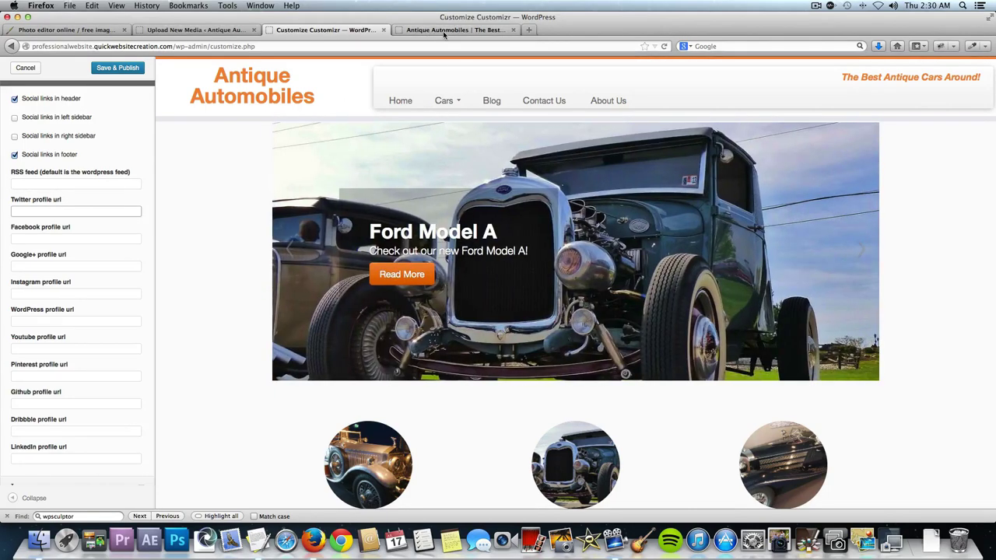
{"action": "left_click", "coordinate": [443, 31]}
{"action": "left_click", "coordinate": [429, 48]}
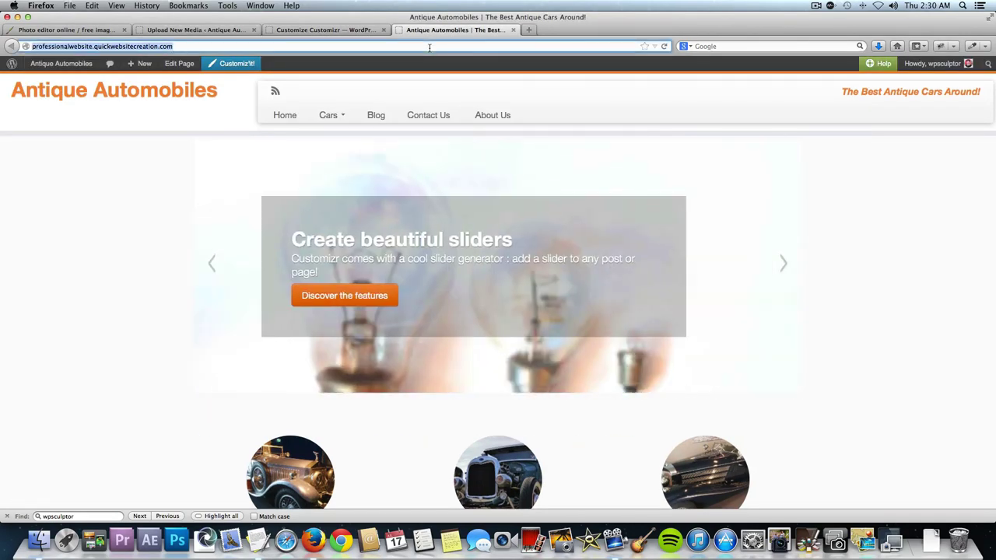
{"action": "type", "text": "twitter"}
{"action": "key", "text": "Return"}
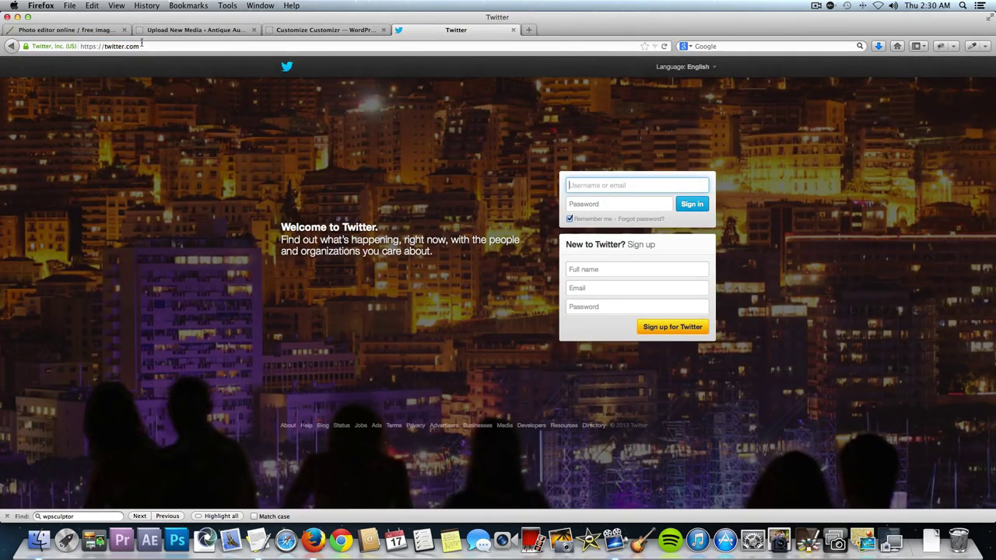
{"action": "left_click", "coordinate": [140, 45]}
{"action": "key", "text": "super+c"}
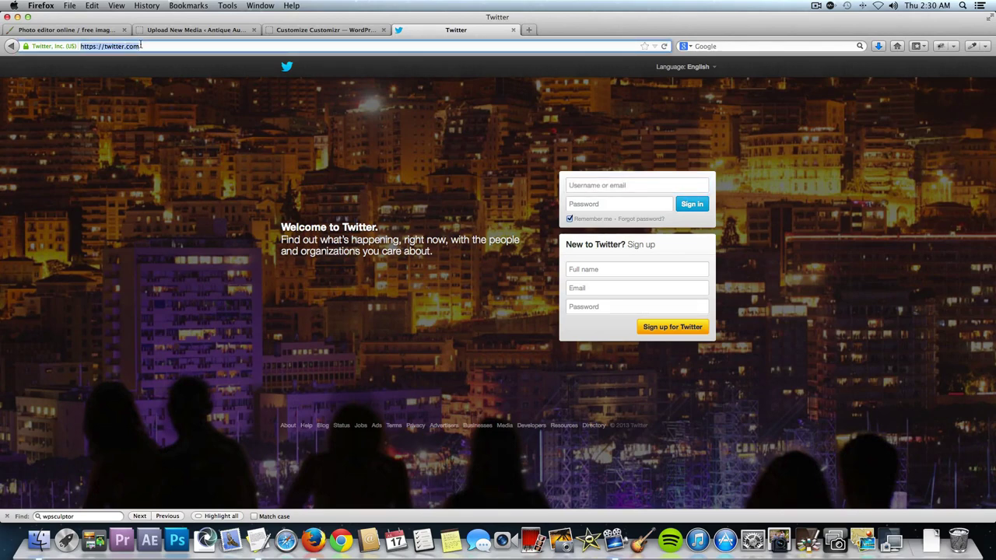
{"action": "left_click", "coordinate": [322, 29]}
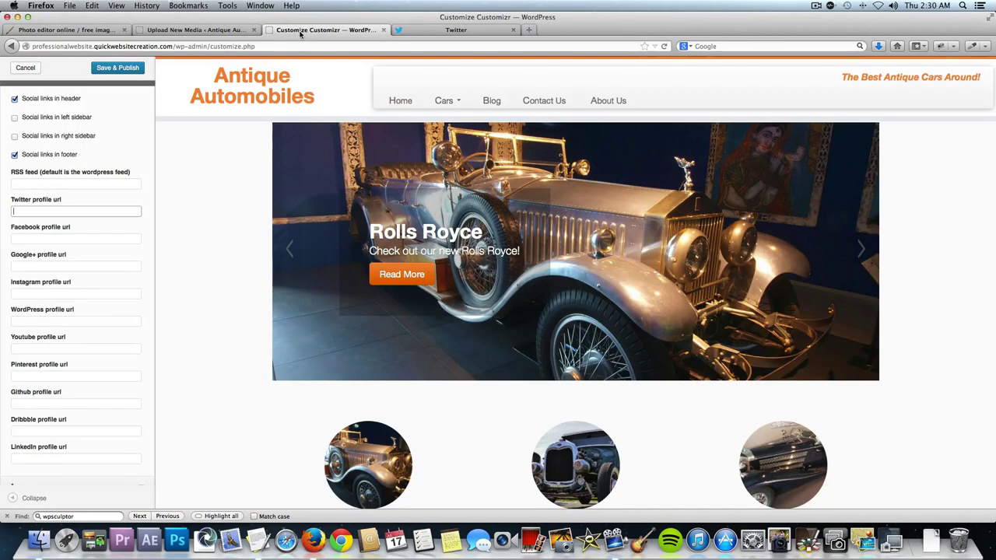
{"action": "left_click", "coordinate": [64, 210]}
{"action": "key", "text": "super+v"}
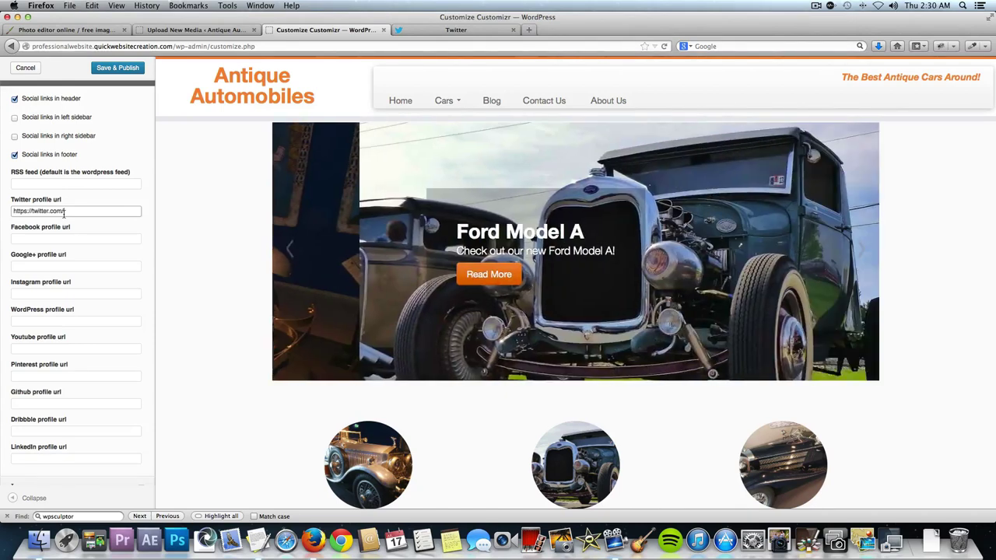
Fill in the Facebook and Google+ profile urls, then publish the social links.
{"action": "left_click", "coordinate": [56, 236]}
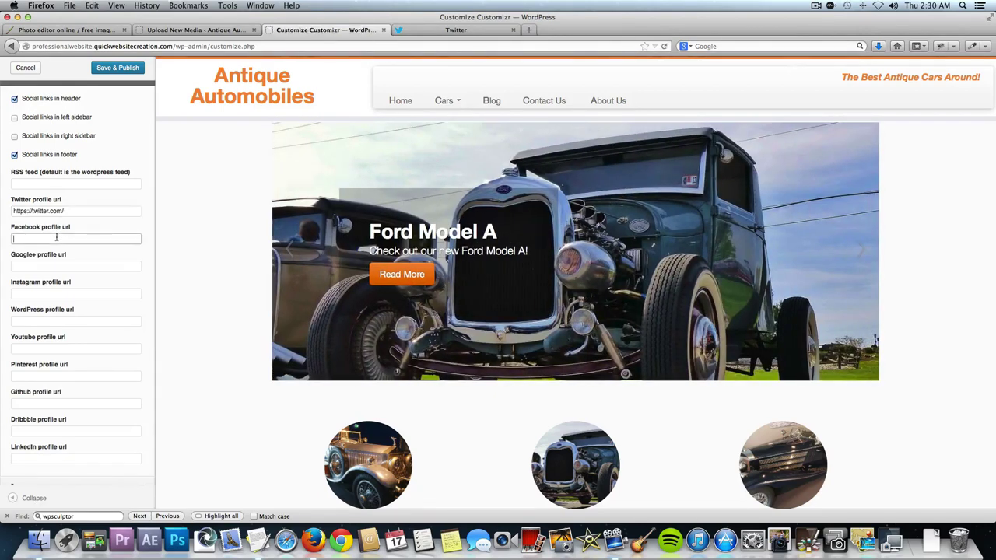
{"action": "type", "text": "http://facebook.co"}
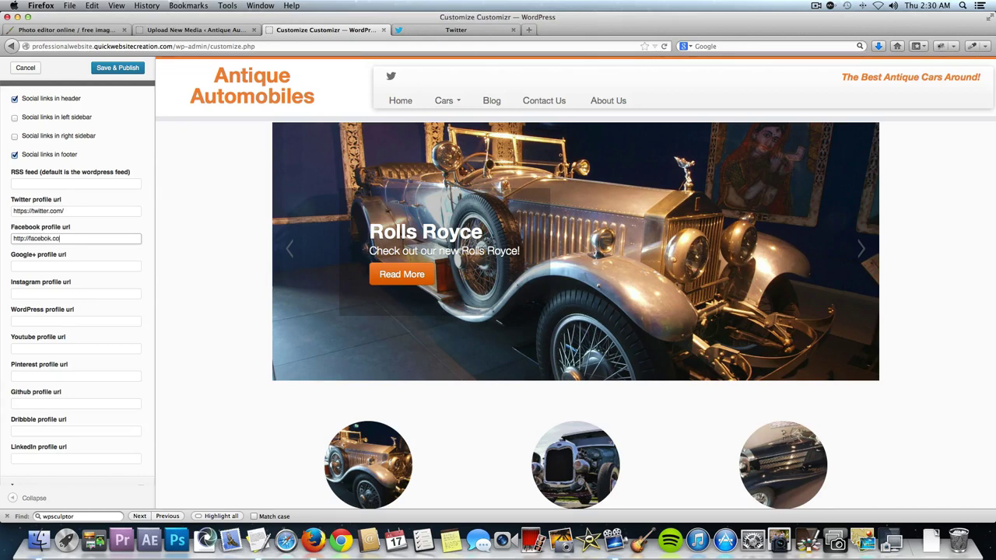
{"action": "key", "text": "BackSpace"}
{"action": "key", "text": "BackSpace"}
{"action": "key", "text": "BackSpace"}
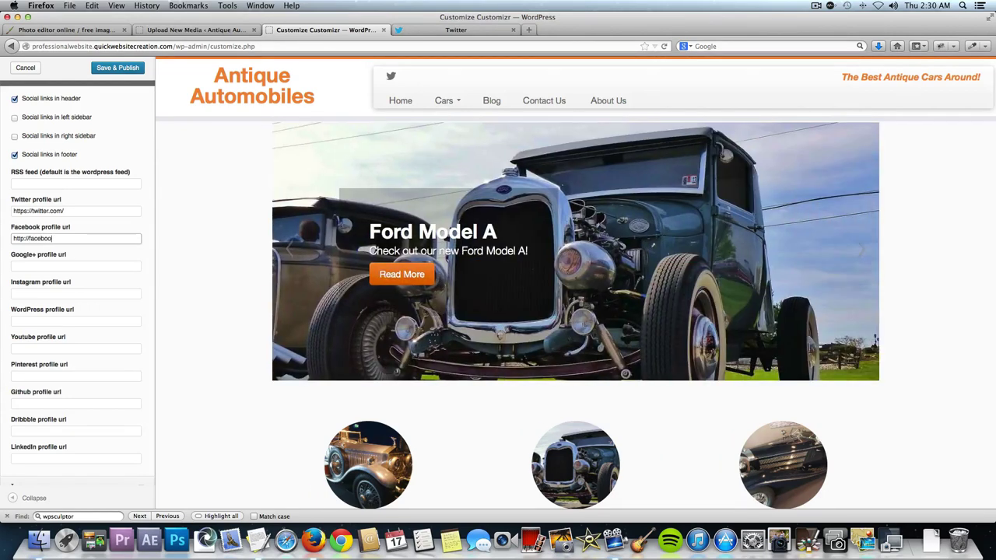
{"action": "type", "text": "om"}
{"action": "key", "text": "Tab"}
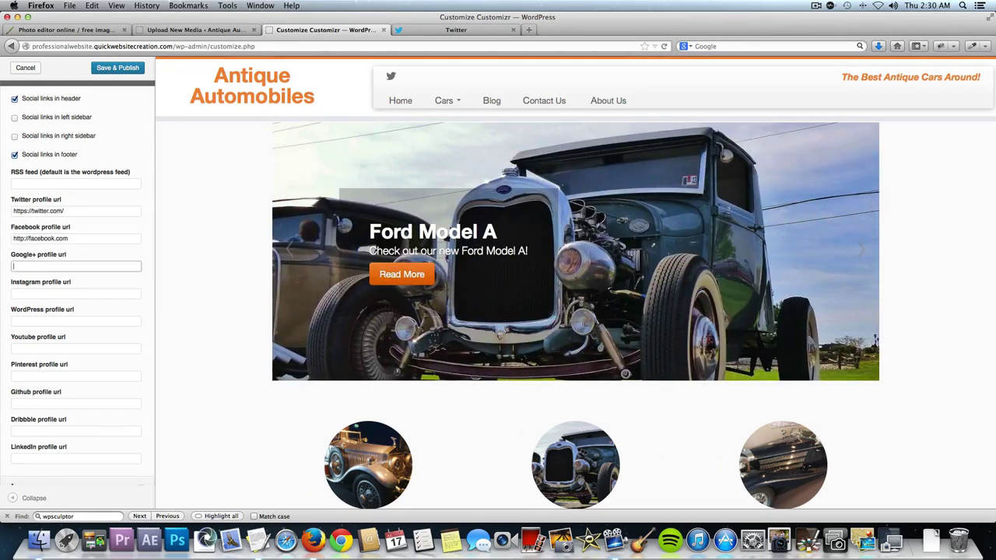
{"action": "type", "text": "http"}
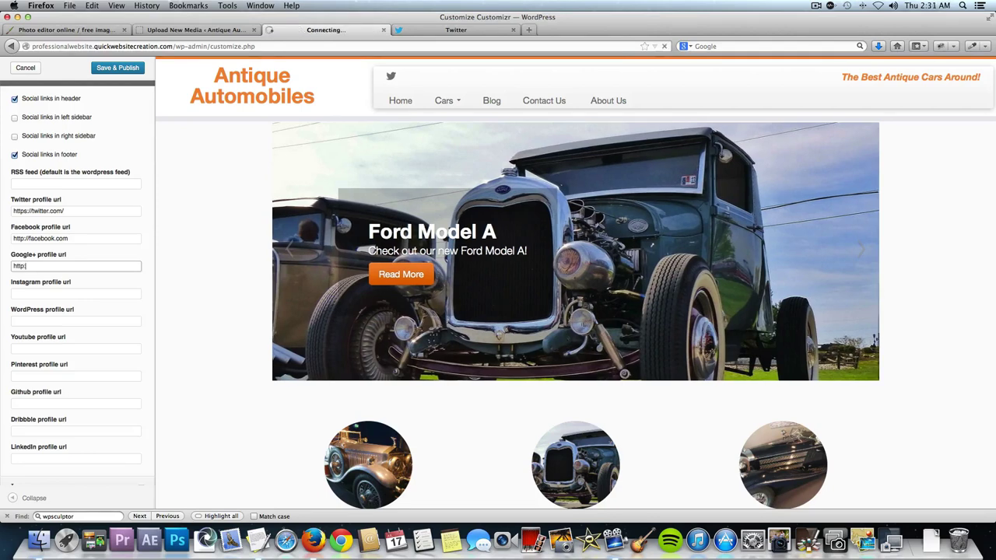
{"action": "type", "text": "://plus.google.com"}
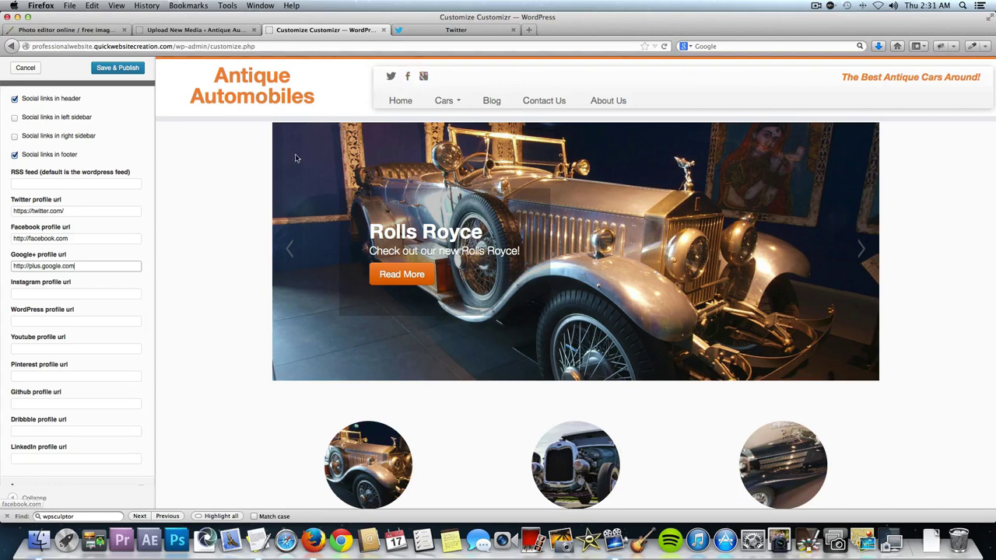
{"action": "scroll", "coordinate": [304, 156], "scroll_direction": "down", "scroll_amount": 5}
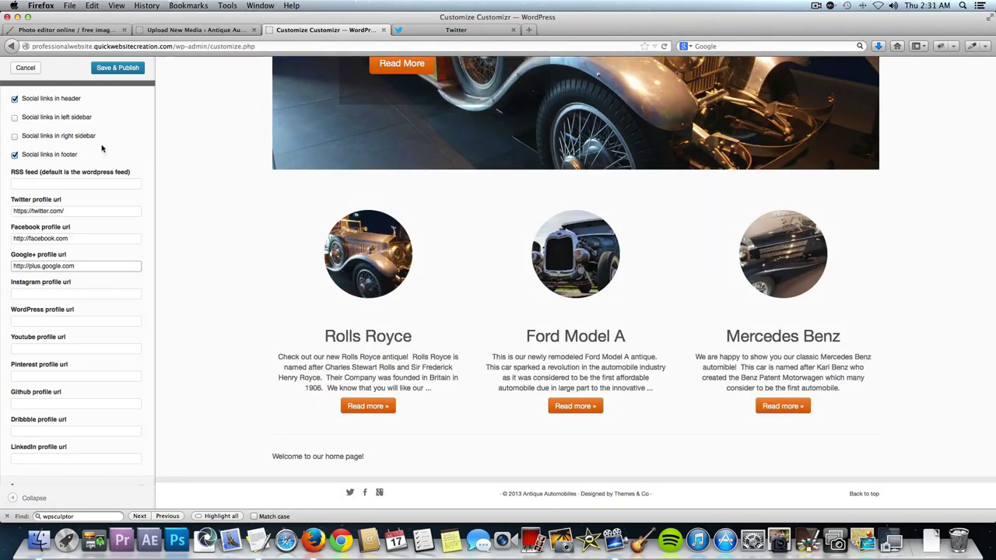
{"action": "left_click", "coordinate": [126, 69]}
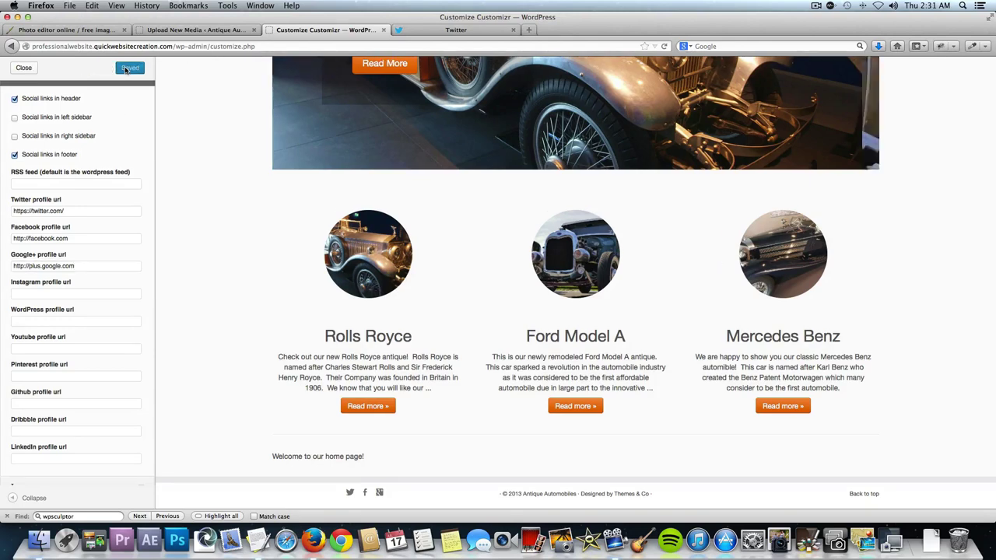
{"action": "left_click", "coordinate": [24, 67]}
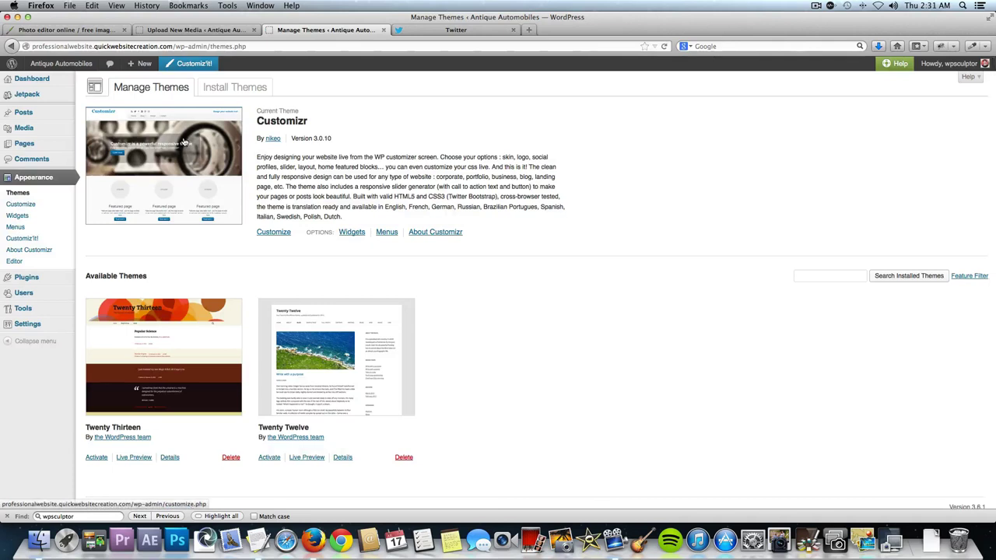
Open the live site in a new tab to check the new social icons, then view Twitter.
{"action": "mouse_move", "coordinate": [96, 67]}
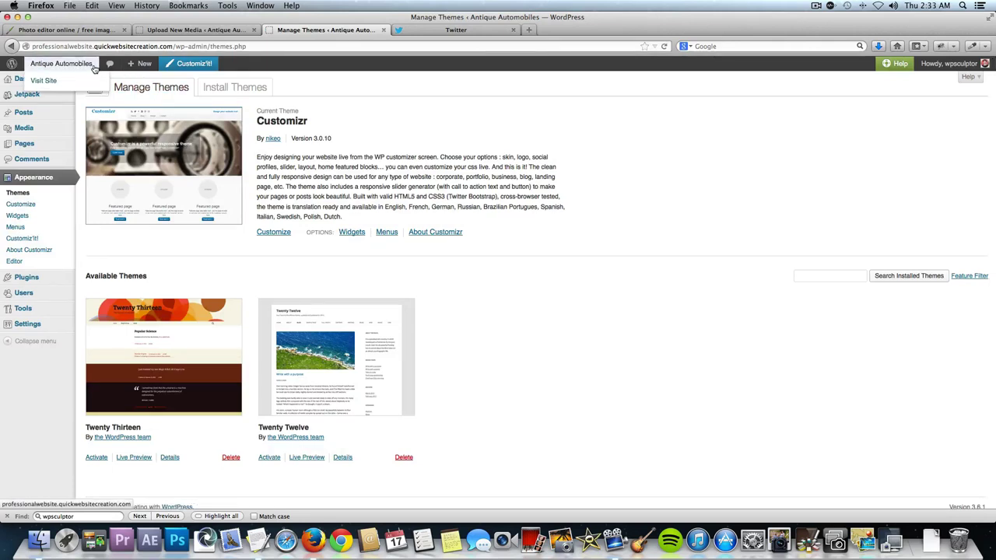
{"action": "right_click", "coordinate": [95, 68]}
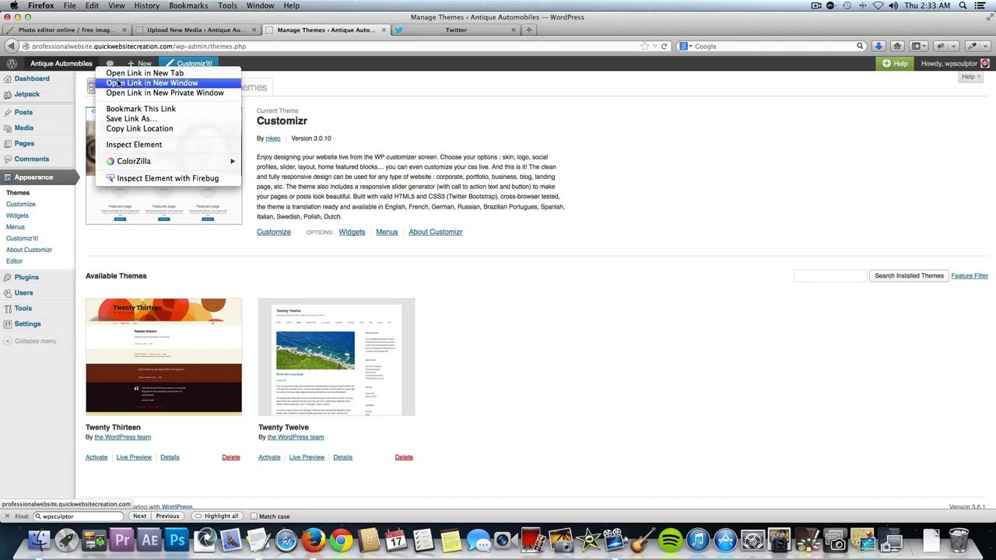
{"action": "left_click", "coordinate": [156, 73]}
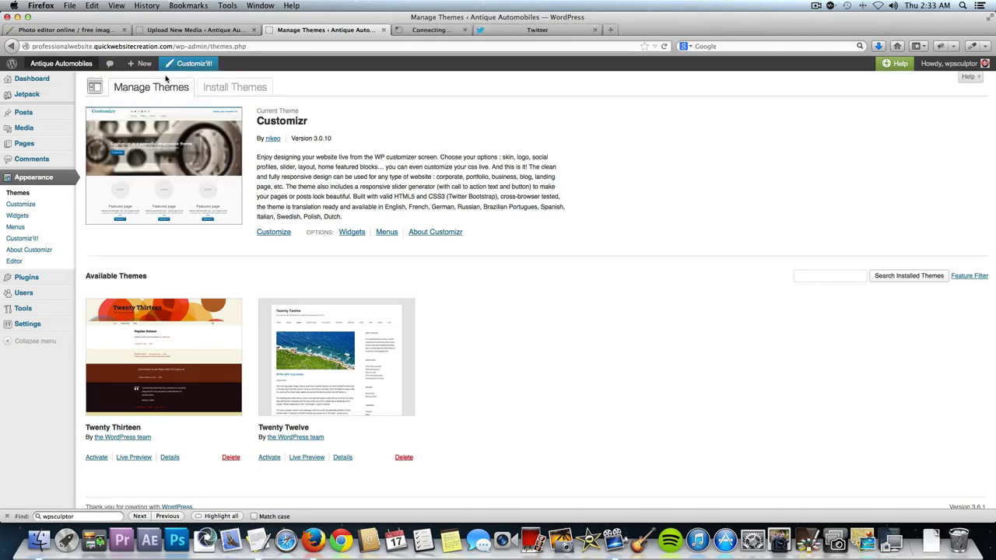
{"action": "left_click", "coordinate": [423, 31]}
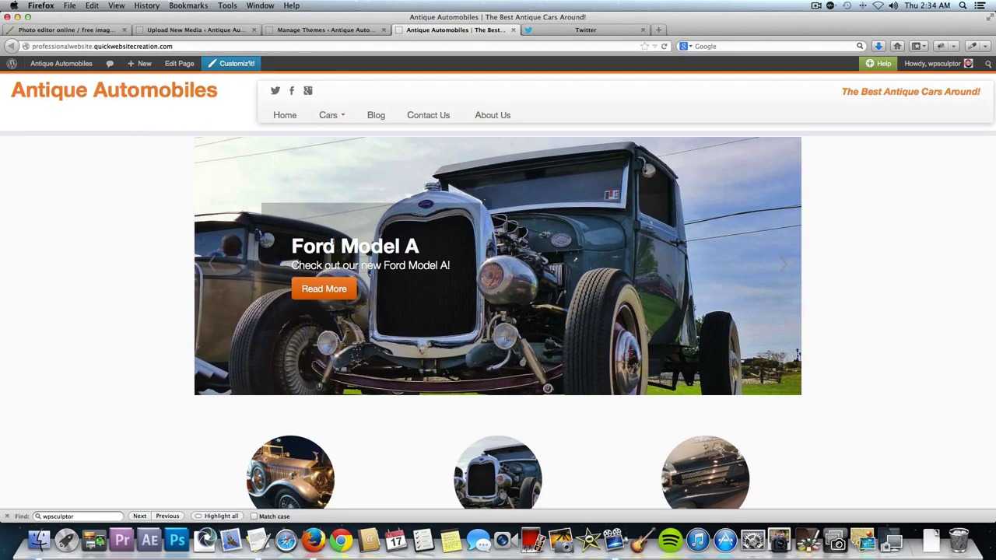
{"action": "scroll", "coordinate": [286, 249], "scroll_direction": "down", "scroll_amount": 3}
{"action": "scroll", "coordinate": [285, 249], "scroll_direction": "down", "scroll_amount": 2}
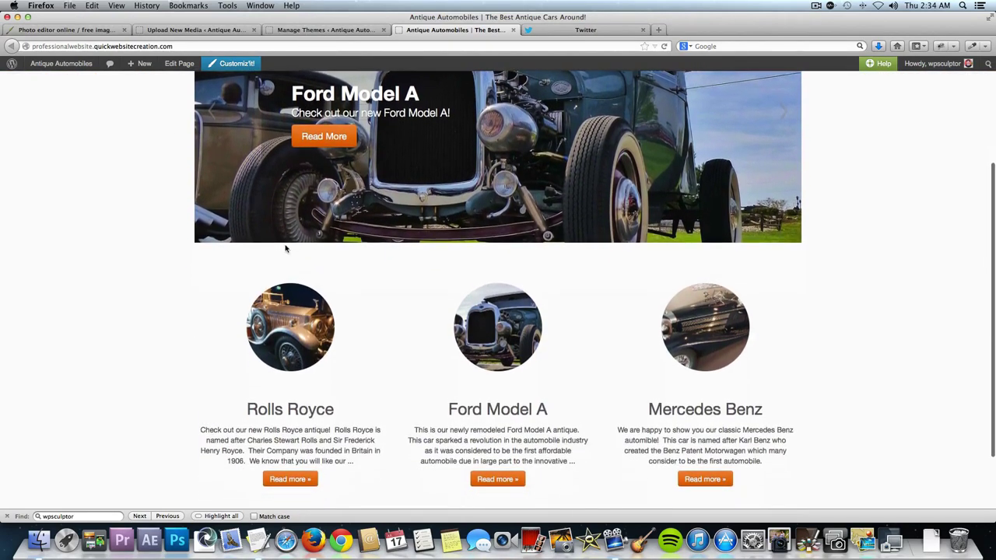
{"action": "scroll", "coordinate": [286, 249], "scroll_direction": "up", "scroll_amount": 5}
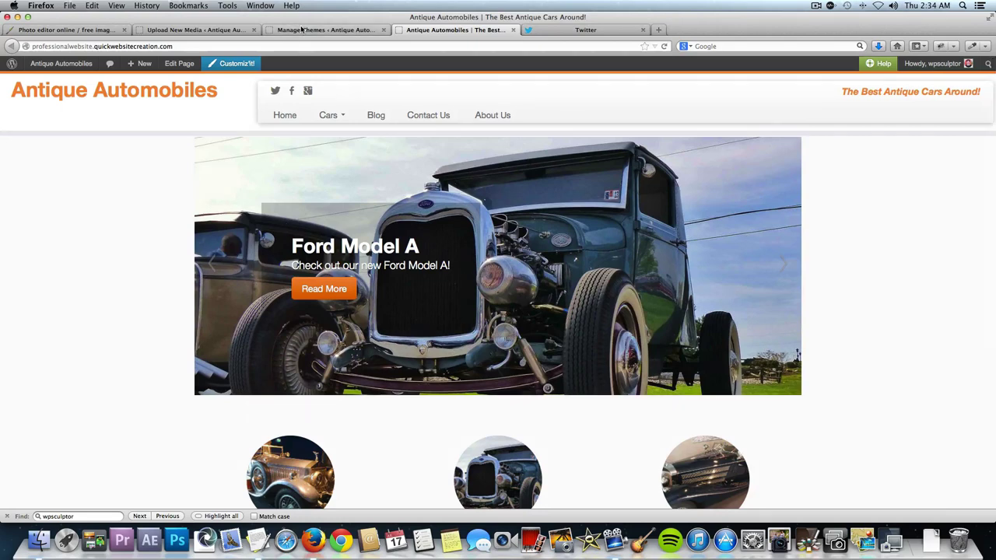
{"action": "left_click", "coordinate": [302, 30]}
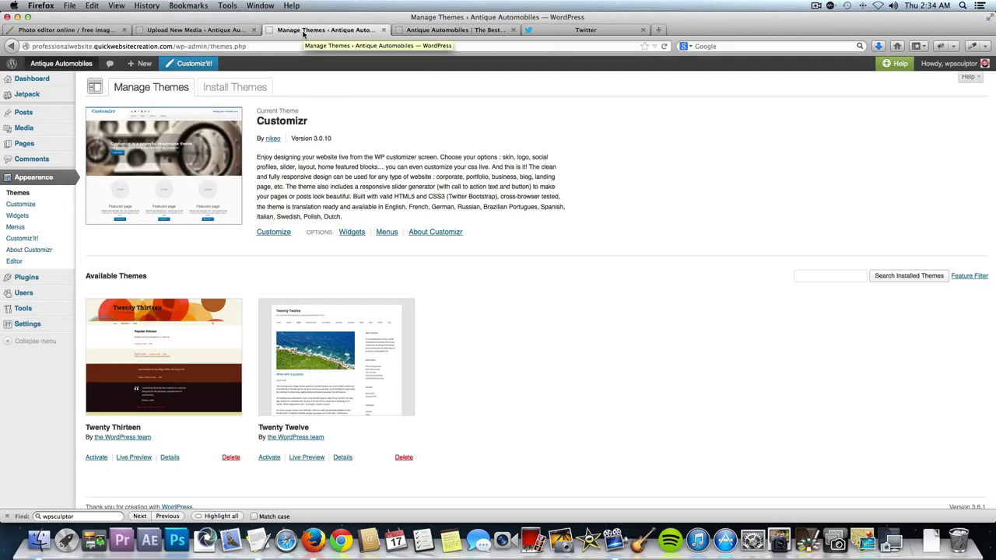
{"action": "left_click", "coordinate": [557, 30]}
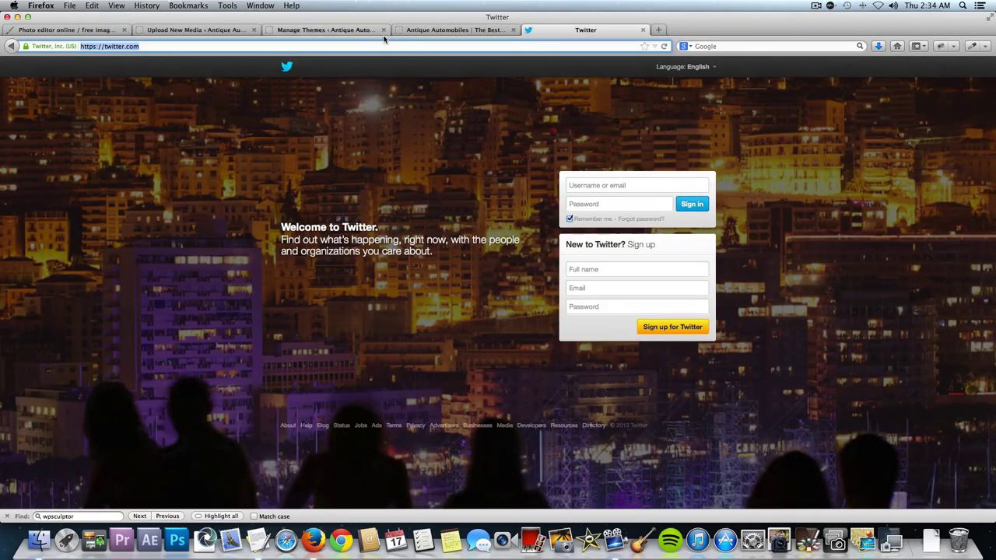
Search Google for 'google web fonts' and open the Google Fonts directory.
{"action": "type", "text": "google.com/"}
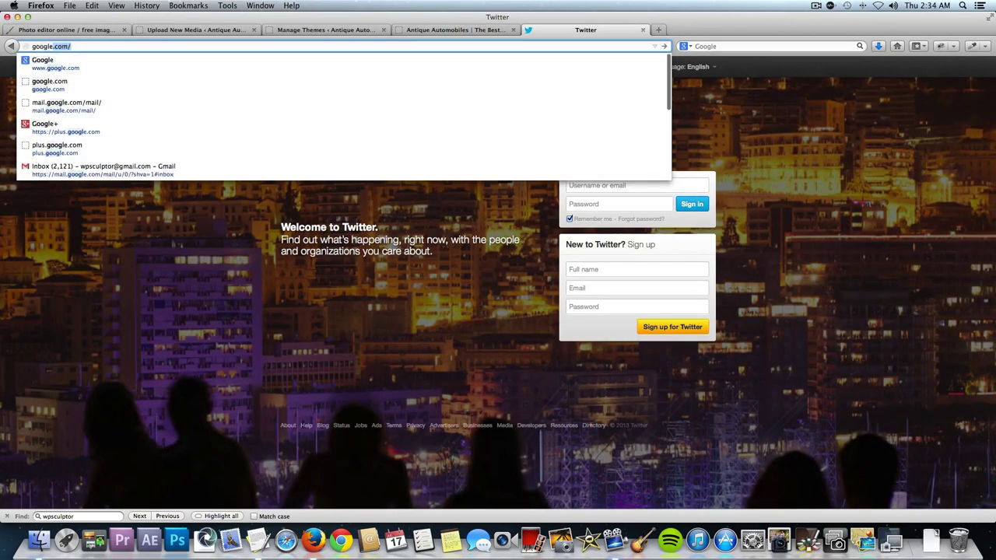
{"action": "key", "text": "Return"}
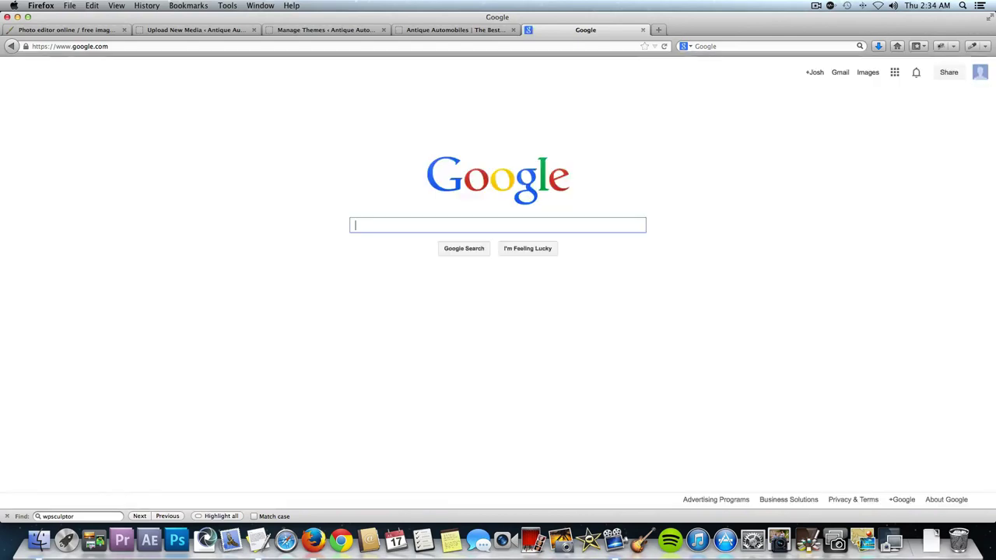
{"action": "type", "text": "google "}
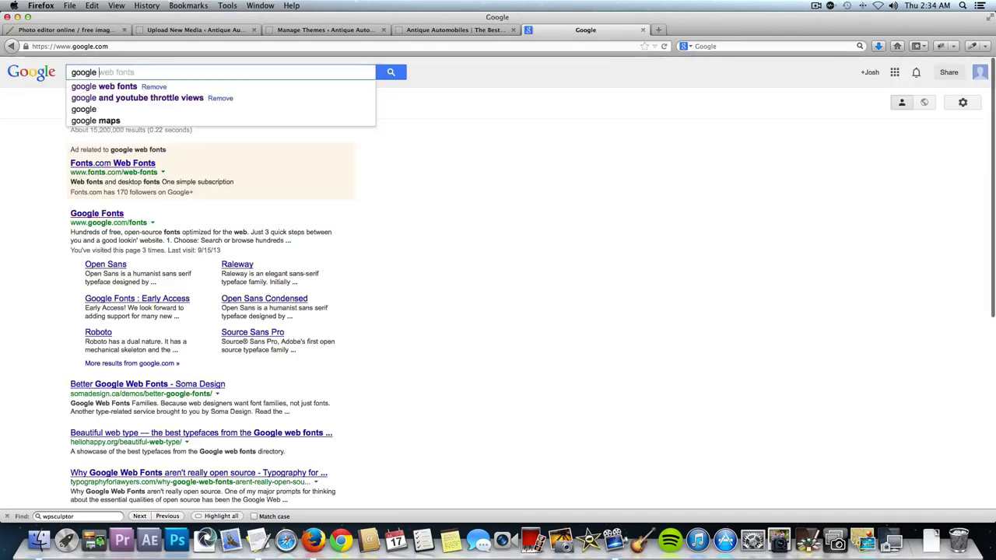
{"action": "type", "text": "web fonts"}
{"action": "key", "text": "Return"}
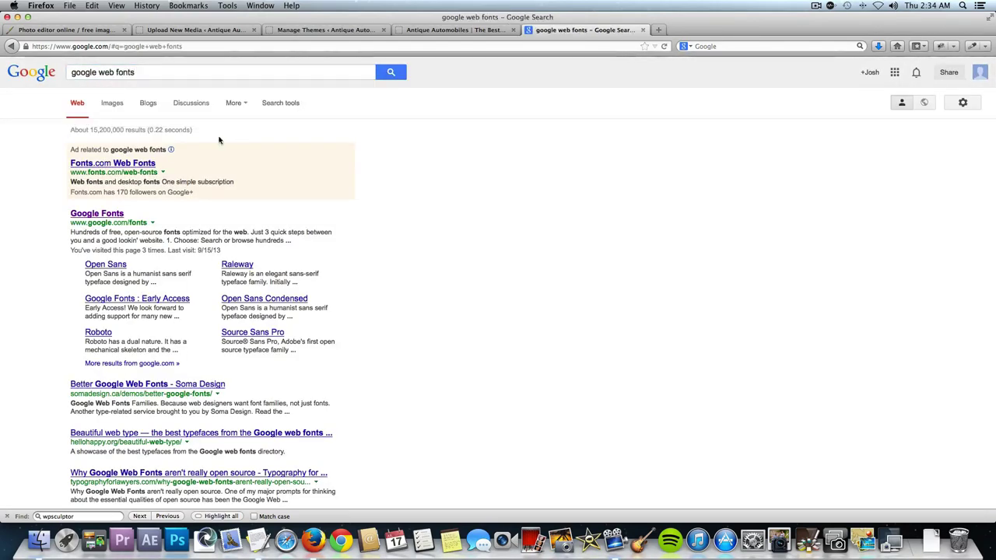
{"action": "left_click", "coordinate": [98, 215]}
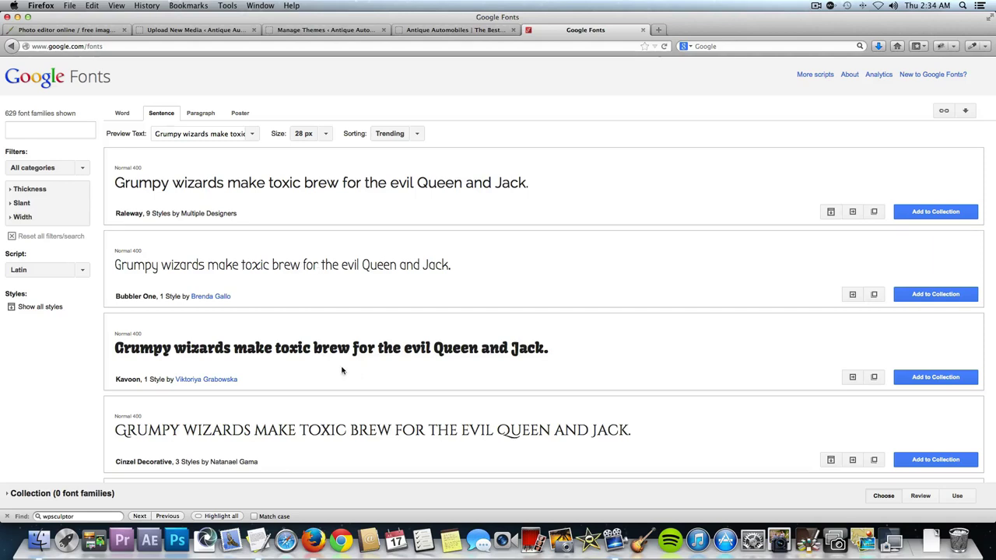
Set the Google Fonts preview text to 'Read More' and browse the samples, noting Noticia Text.
{"action": "left_click", "coordinate": [185, 133]}
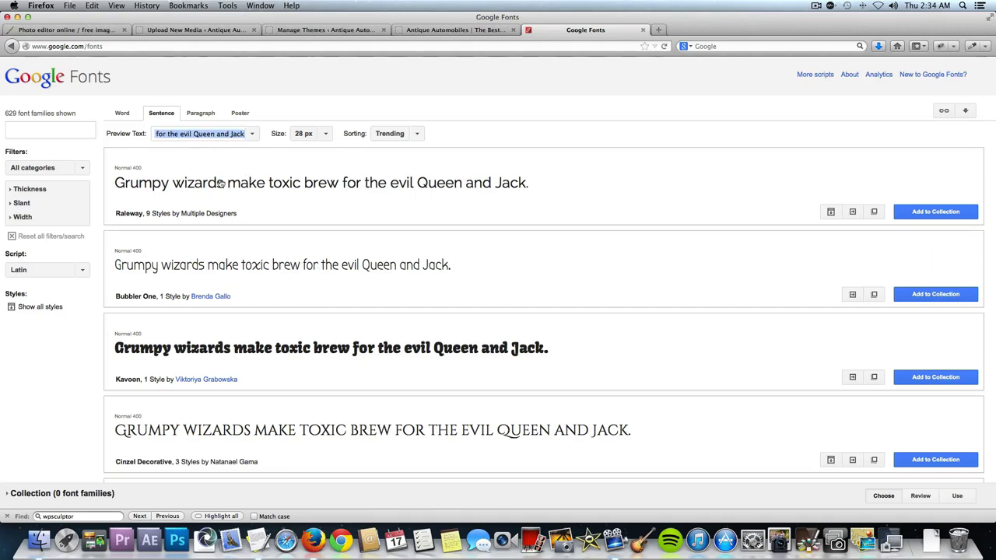
{"action": "type", "text": "Read More"}
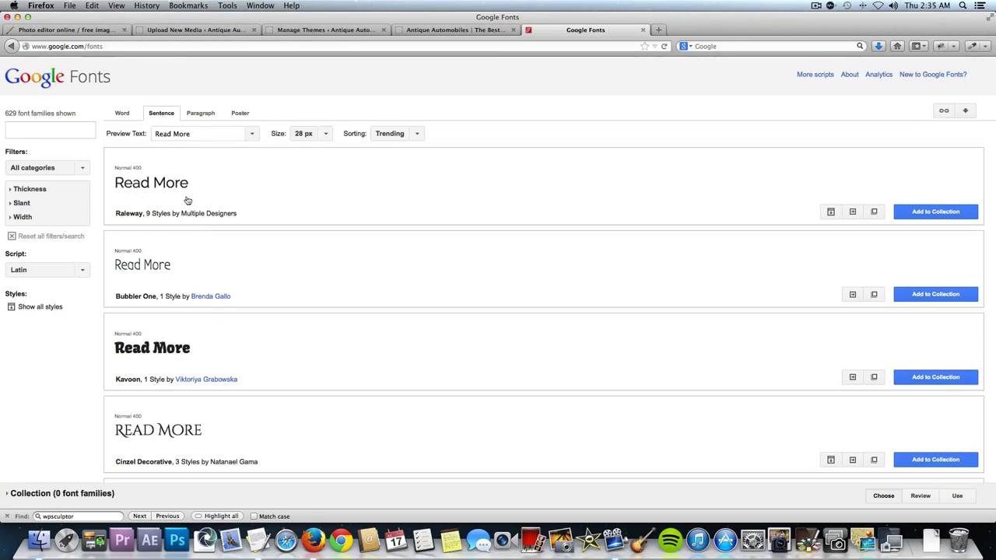
{"action": "scroll", "coordinate": [322, 363], "scroll_direction": "down", "scroll_amount": 10}
{"action": "scroll", "coordinate": [323, 363], "scroll_direction": "down", "scroll_amount": 12}
{"action": "scroll", "coordinate": [322, 364], "scroll_direction": "down", "scroll_amount": 5}
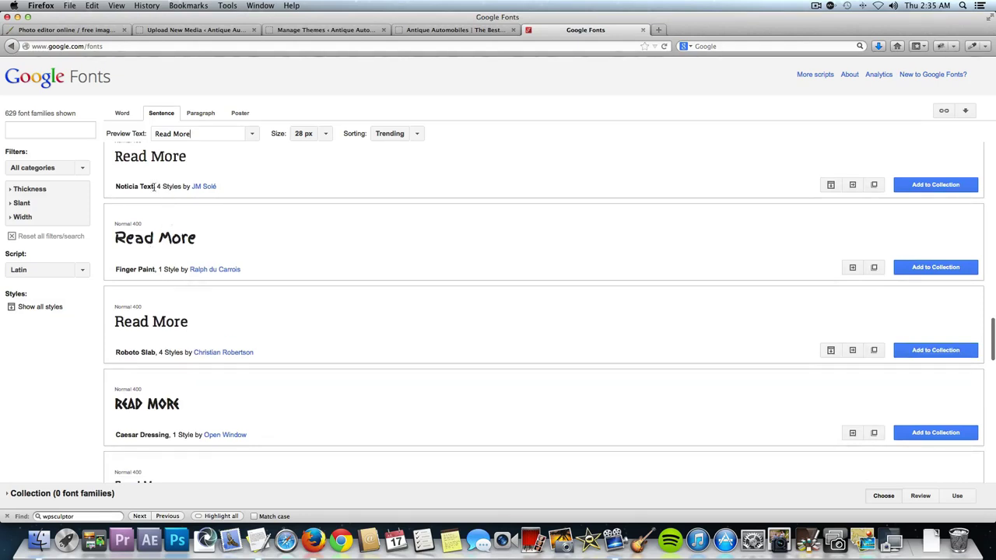
{"action": "left_click_drag", "start_coordinate": [154, 187], "coordinate": [115, 187]}
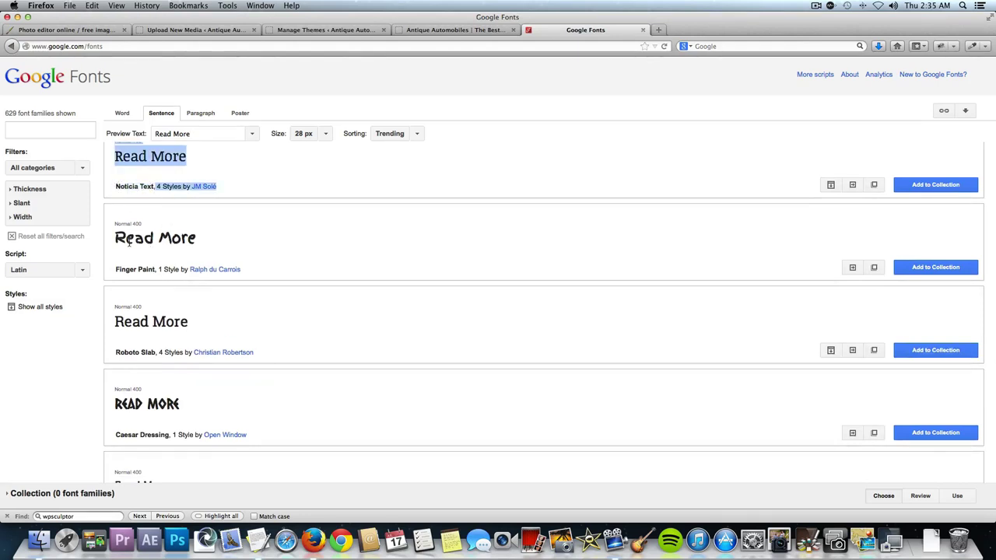
{"action": "left_click", "coordinate": [130, 268]}
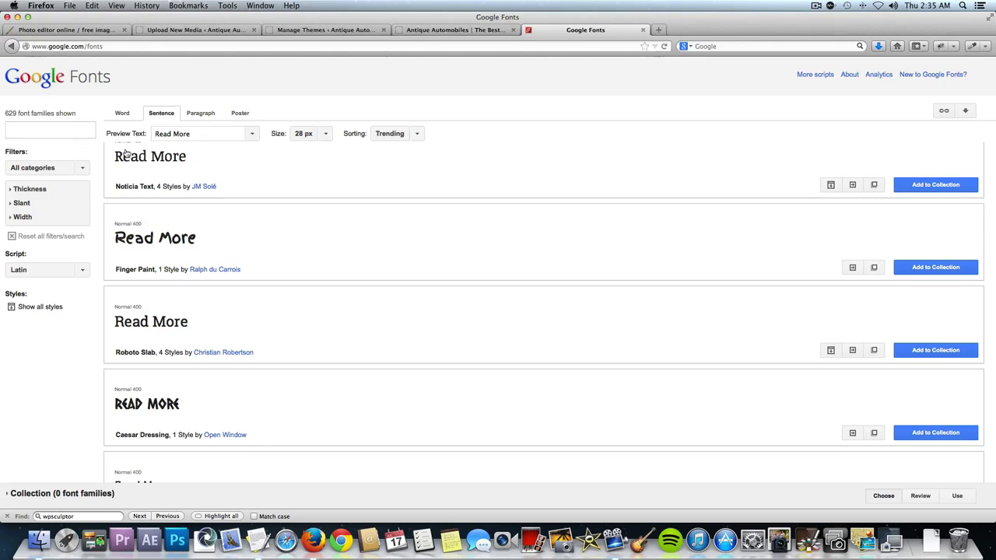
Look up the Lora font family, clear the search, and return to WordPress.
{"action": "left_click", "coordinate": [52, 129]}
{"action": "type", "text": "lora"}
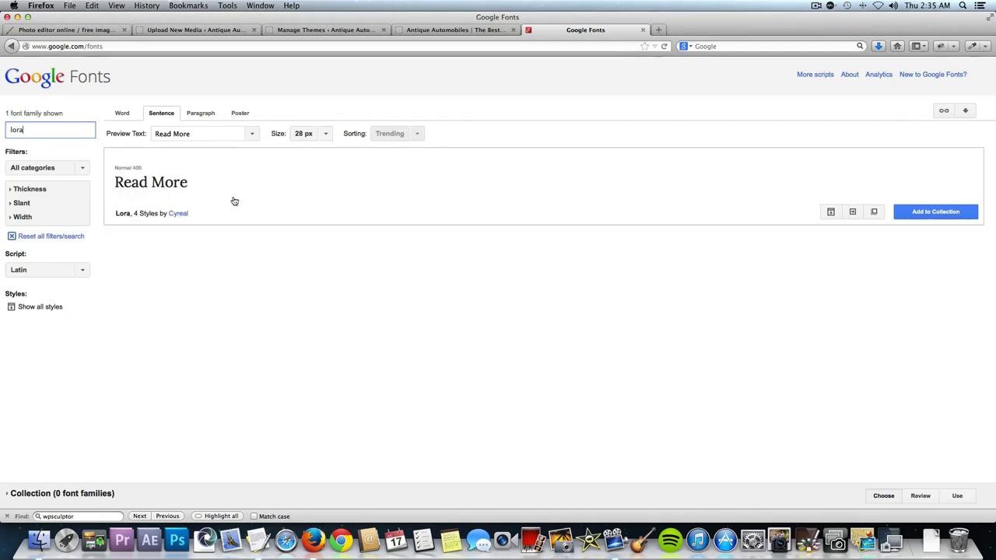
{"action": "left_click", "coordinate": [12, 130]}
{"action": "key", "text": "BackSpace"}
{"action": "key", "text": "BackSpace"}
{"action": "key", "text": "BackSpace"}
{"action": "key", "text": "BackSpace"}
{"action": "scroll", "coordinate": [327, 296], "scroll_direction": "down", "scroll_amount": 5}
{"action": "scroll", "coordinate": [326, 296], "scroll_direction": "down", "scroll_amount": 5}
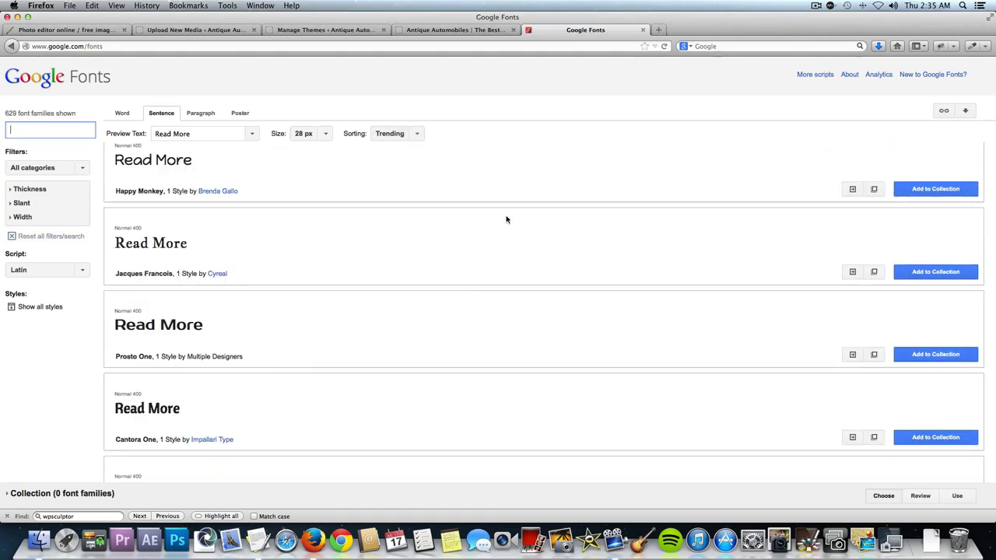
{"action": "left_click", "coordinate": [320, 31]}
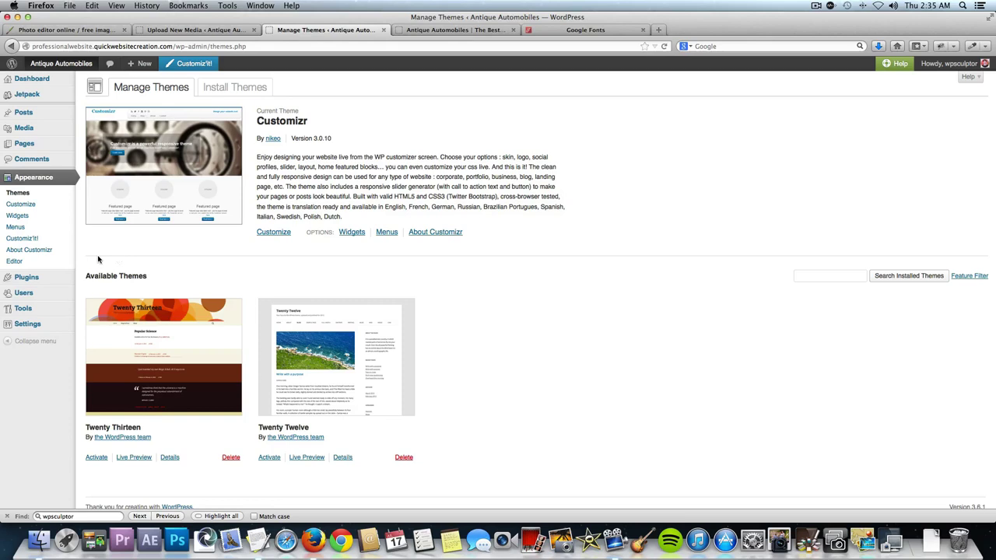
Find WP Google Fonts under Add New Plugins, install version 3.1.1, and activate it.
{"action": "mouse_move", "coordinate": [56, 278]}
{"action": "left_click", "coordinate": [110, 289]}
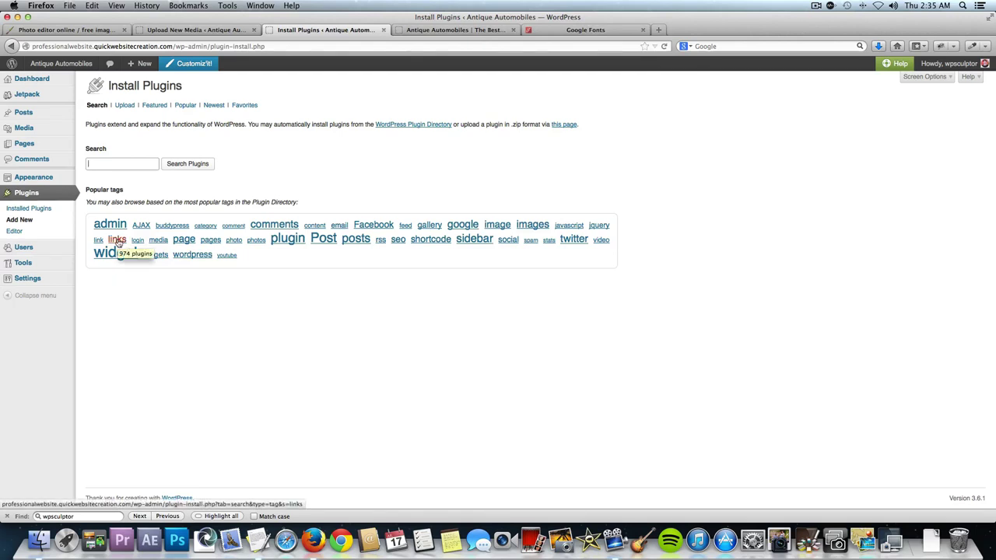
{"action": "type", "text": "w"}
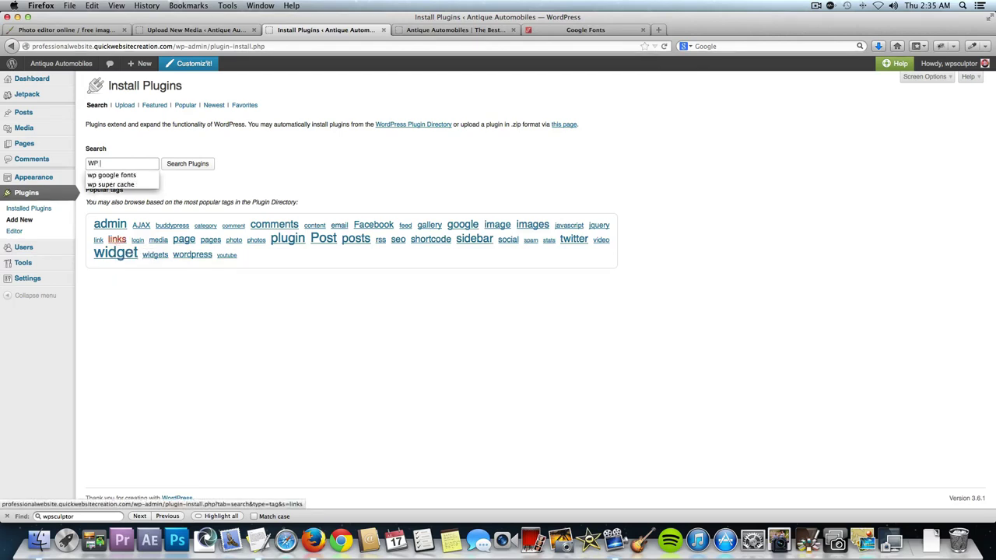
{"action": "type", "text": "P Google Fonts"}
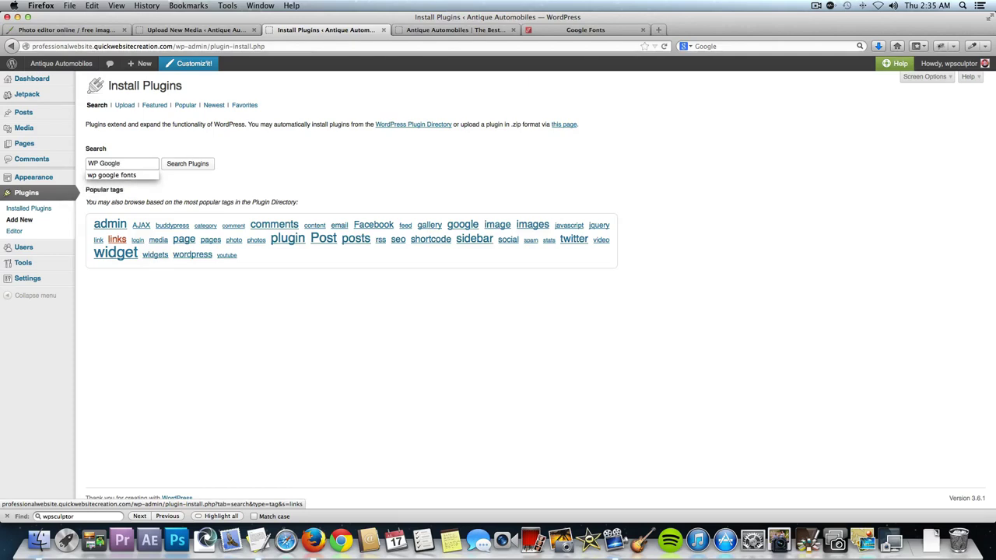
{"action": "left_click", "coordinate": [190, 170]}
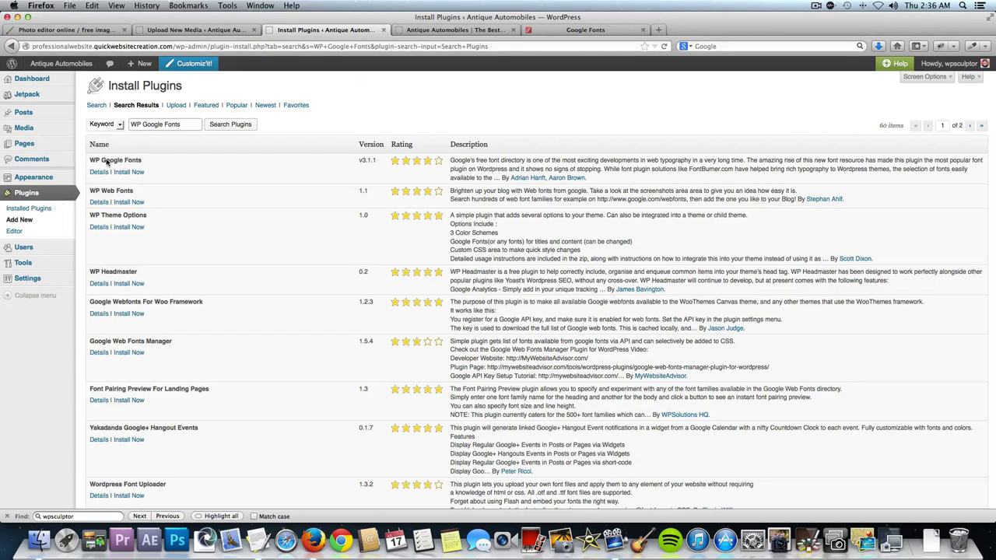
{"action": "left_click", "coordinate": [132, 172]}
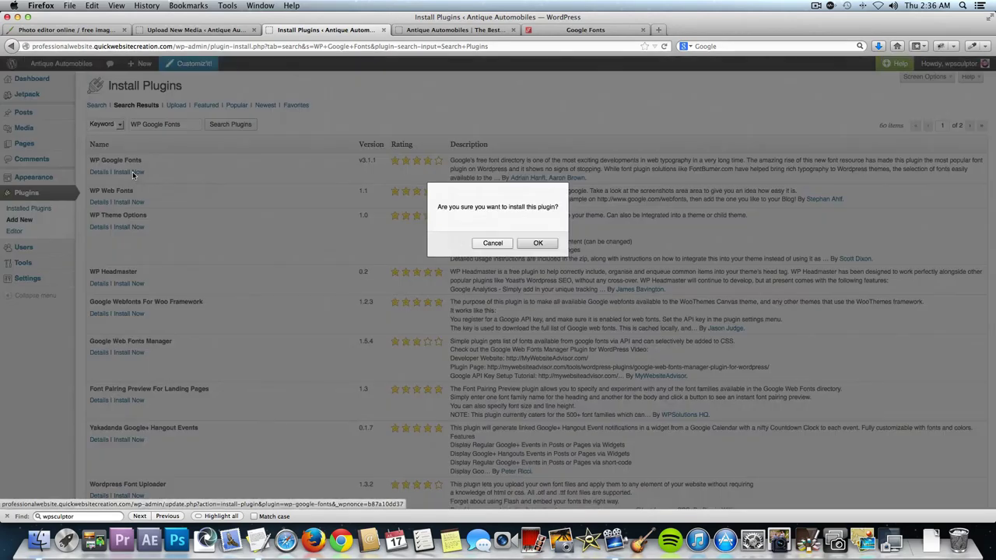
{"action": "left_click", "coordinate": [537, 243]}
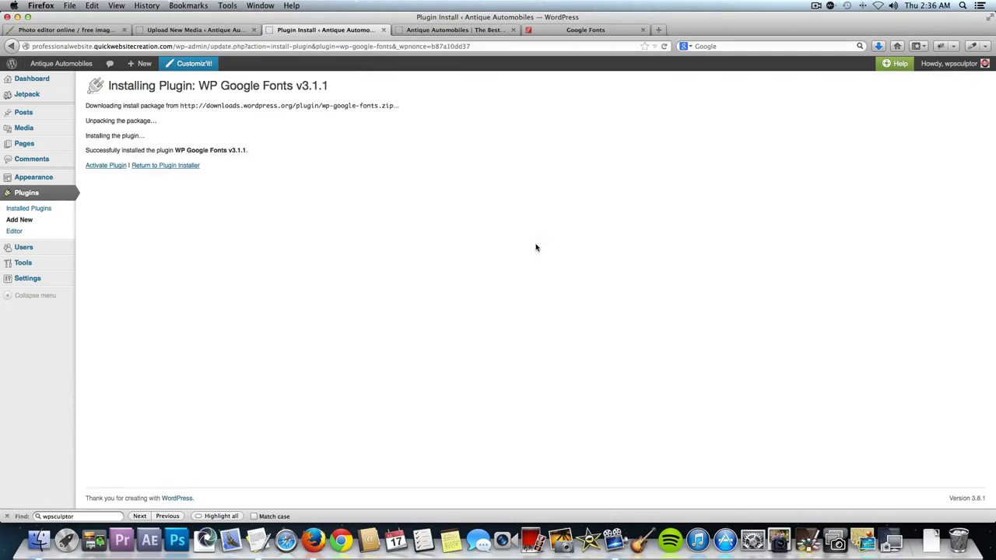
{"action": "left_click", "coordinate": [101, 166]}
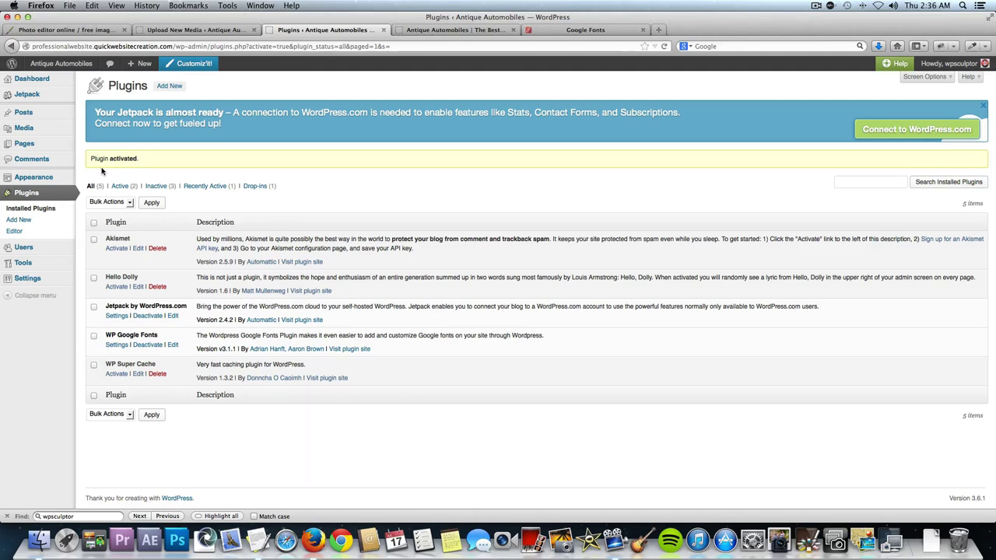
{"action": "mouse_move", "coordinate": [55, 279]}
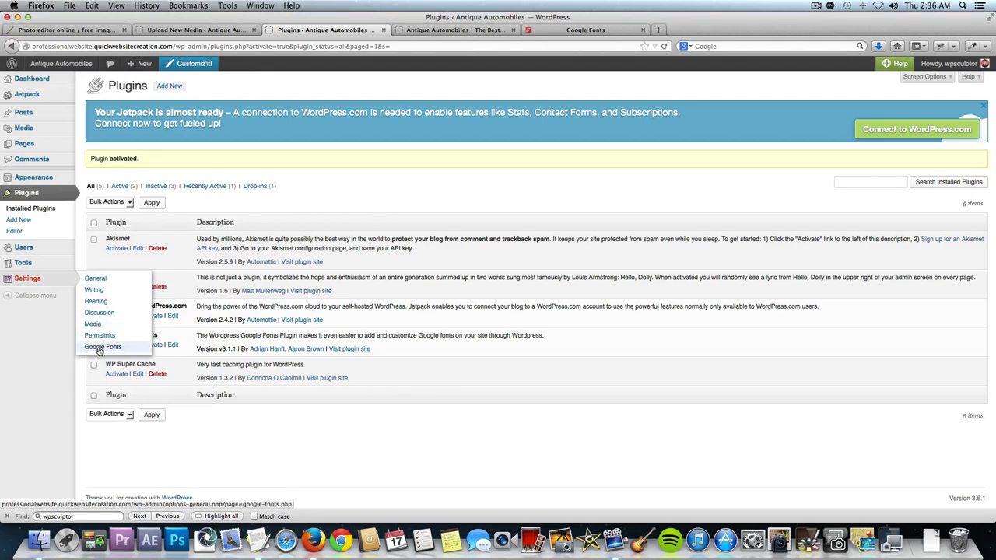
{"action": "left_click", "coordinate": [90, 349]}
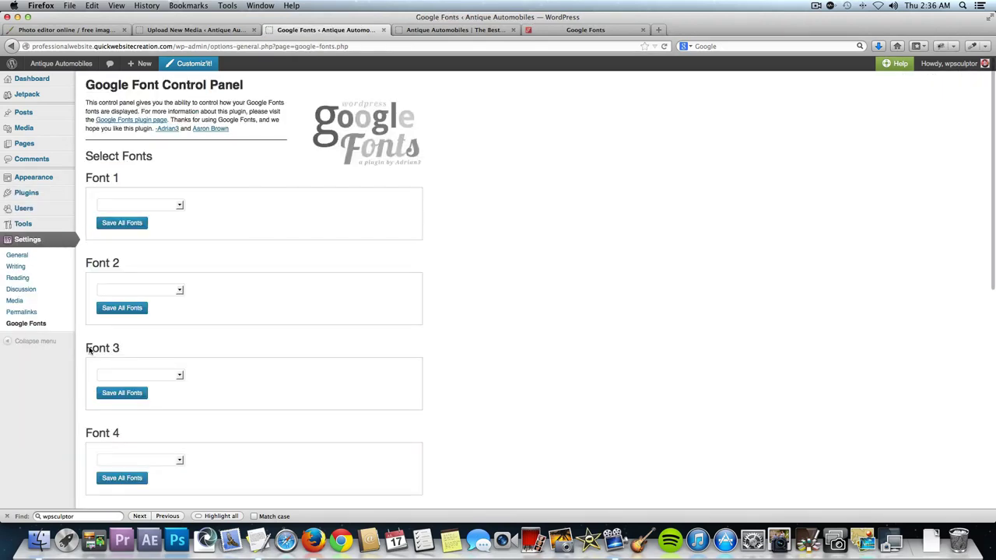
{"action": "scroll", "coordinate": [184, 255], "scroll_direction": "down", "scroll_amount": 10}
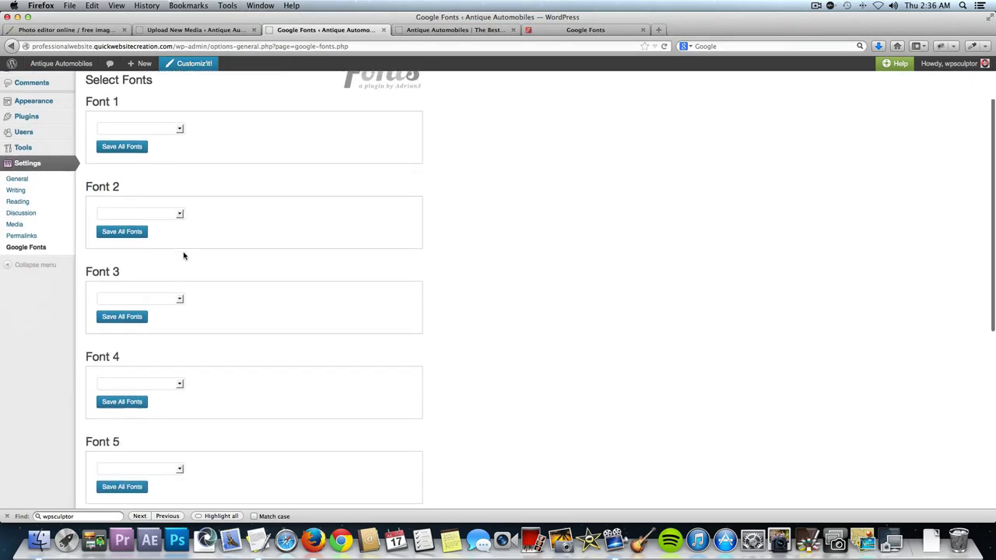
{"action": "scroll", "coordinate": [182, 256], "scroll_direction": "up", "scroll_amount": 10}
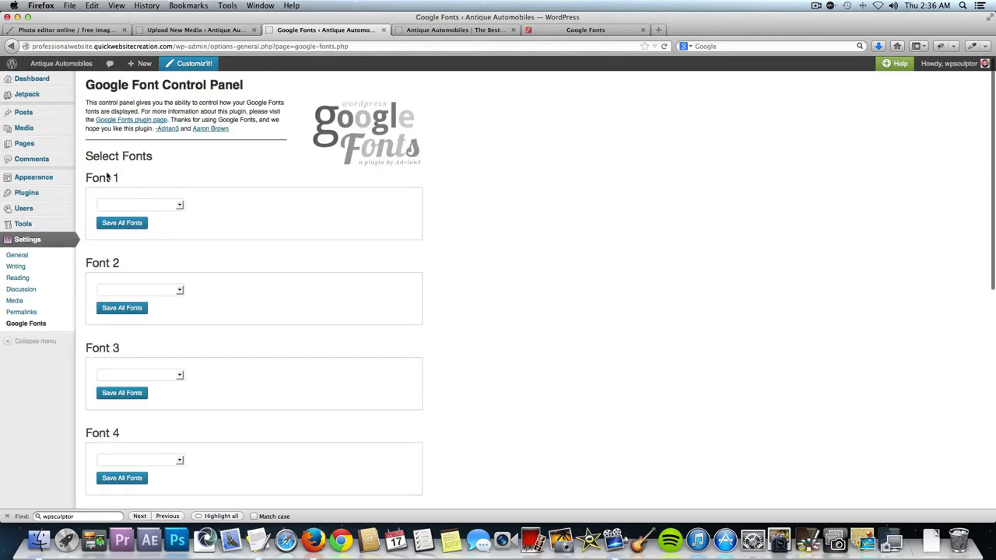
Choose Lora (Normal 400) as Font 1, apply it to headlines h1–h6, and save all fonts.
{"action": "left_click", "coordinate": [168, 206]}
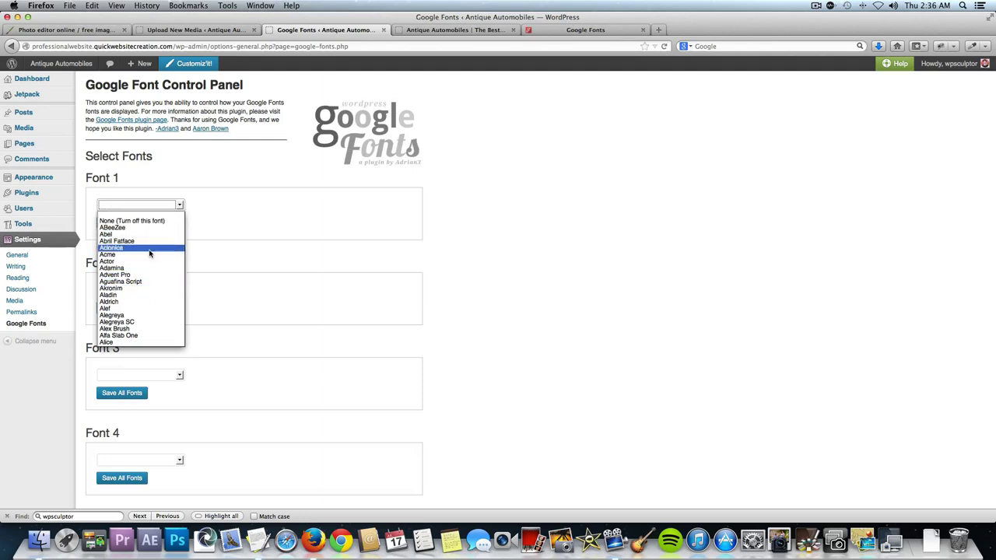
{"action": "key", "text": "l"}
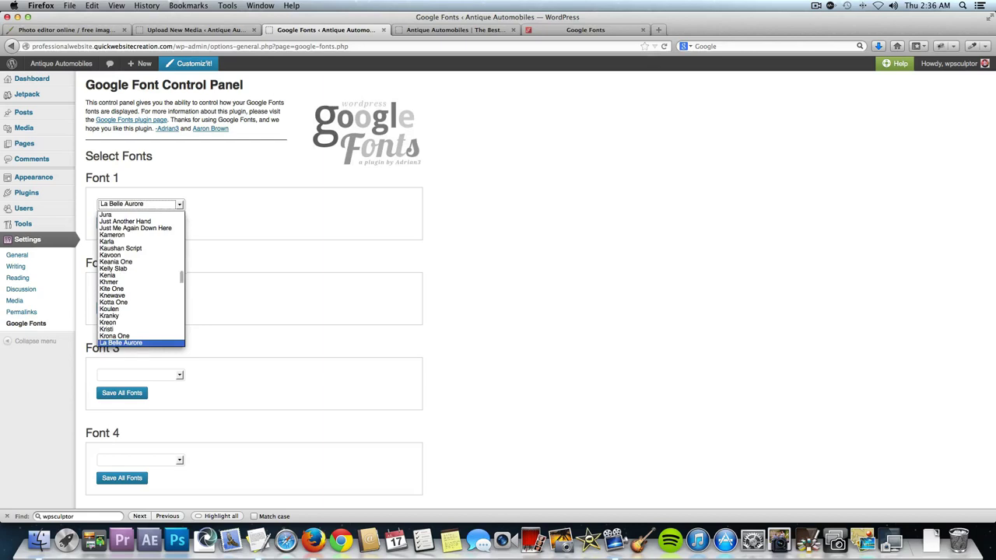
{"action": "scroll", "coordinate": [140, 310], "scroll_direction": "down", "scroll_amount": 2}
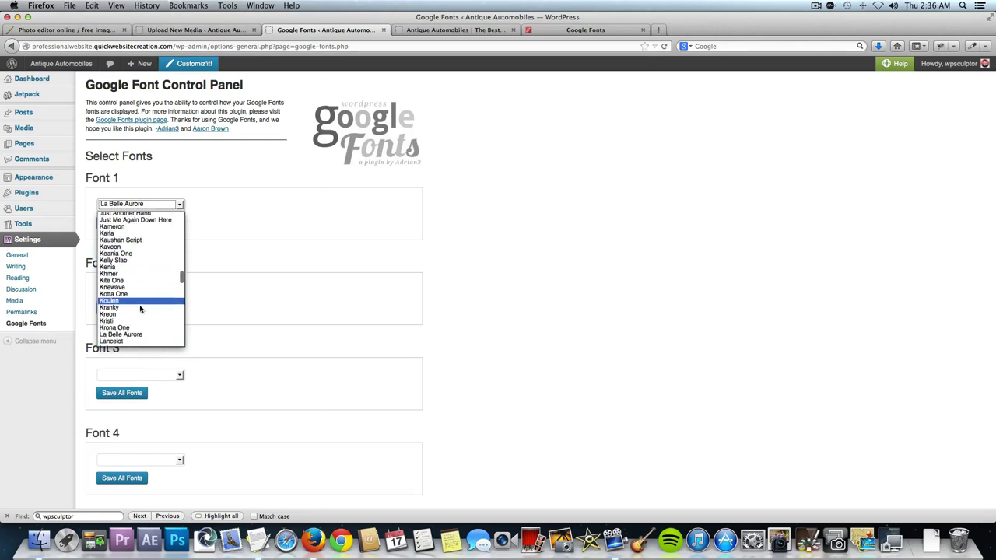
{"action": "scroll", "coordinate": [140, 310], "scroll_direction": "down", "scroll_amount": 5}
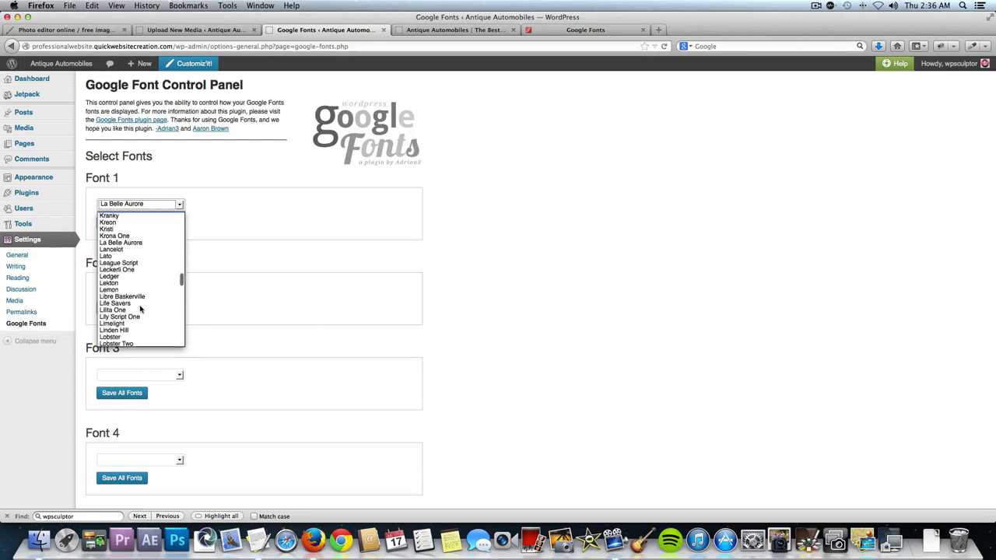
{"action": "scroll", "coordinate": [140, 310], "scroll_direction": "down", "scroll_amount": 3}
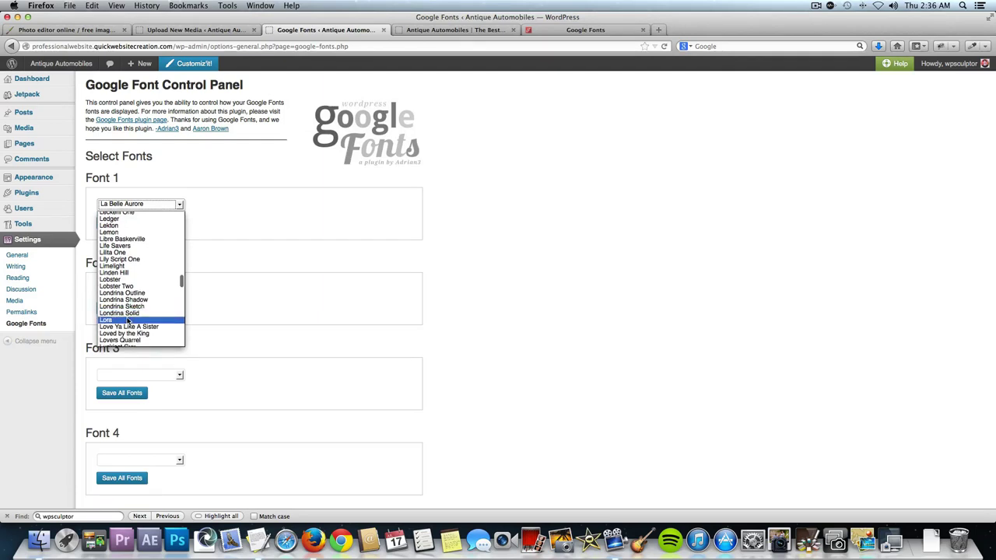
{"action": "left_click", "coordinate": [127, 322]}
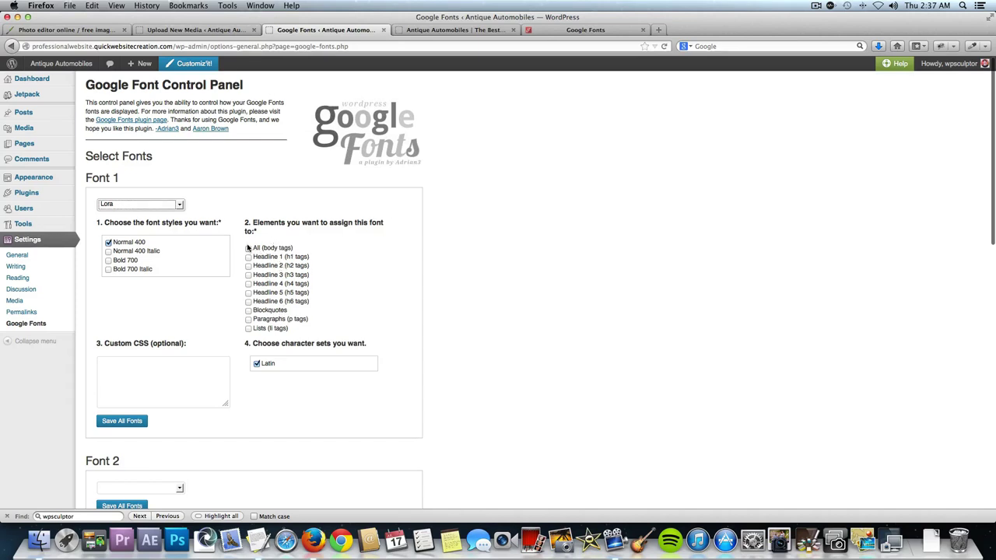
{"action": "left_click", "coordinate": [249, 248]}
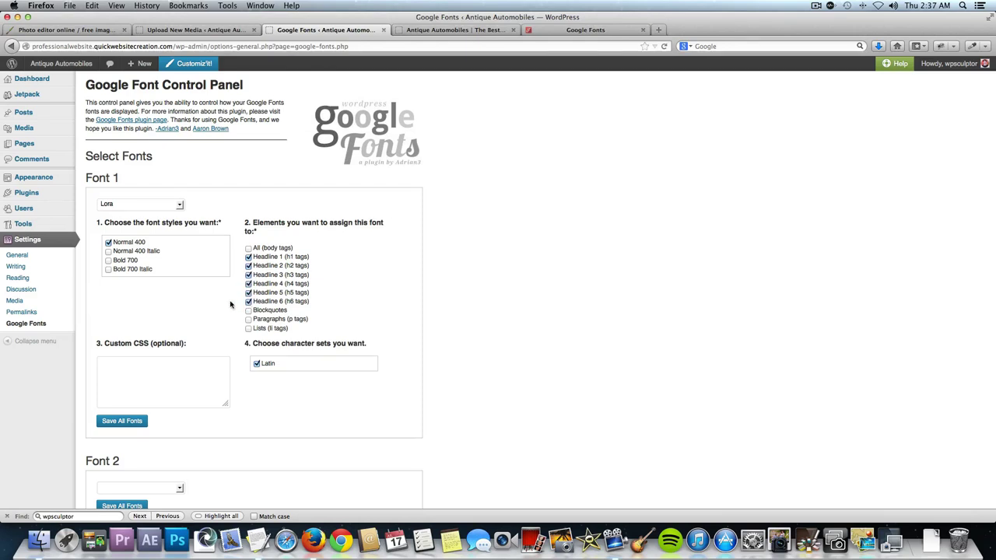
{"action": "scroll", "coordinate": [191, 308], "scroll_direction": "down", "scroll_amount": 2}
{"action": "left_click", "coordinate": [137, 389]}
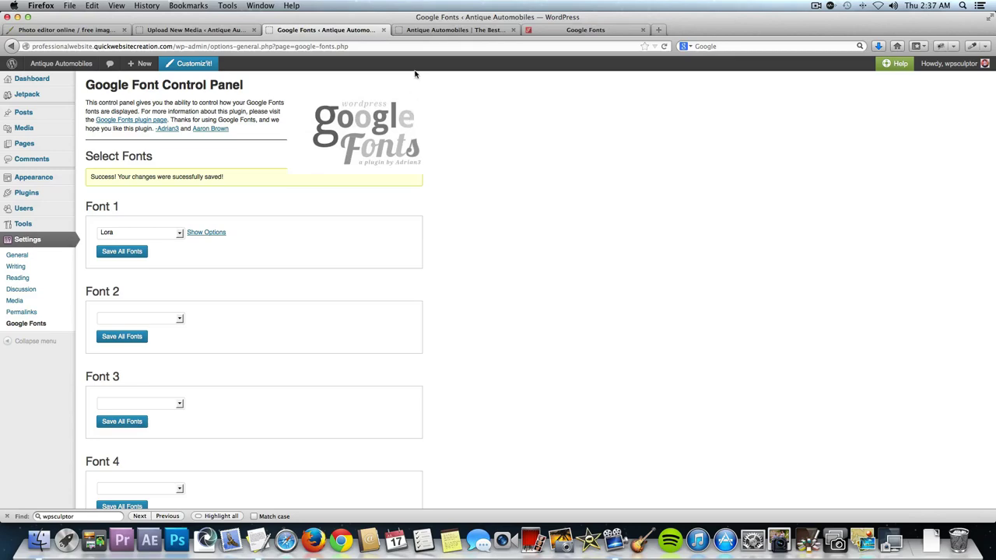
{"action": "left_click", "coordinate": [426, 31]}
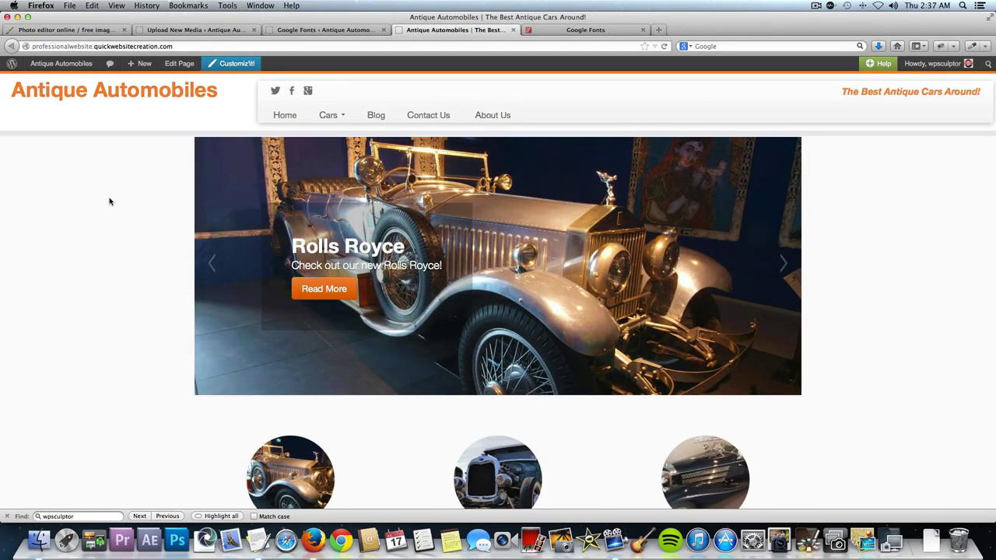
Reload the Antique Automobiles site and scroll through it to check the new Lora headings.
{"action": "key", "text": "super+r"}
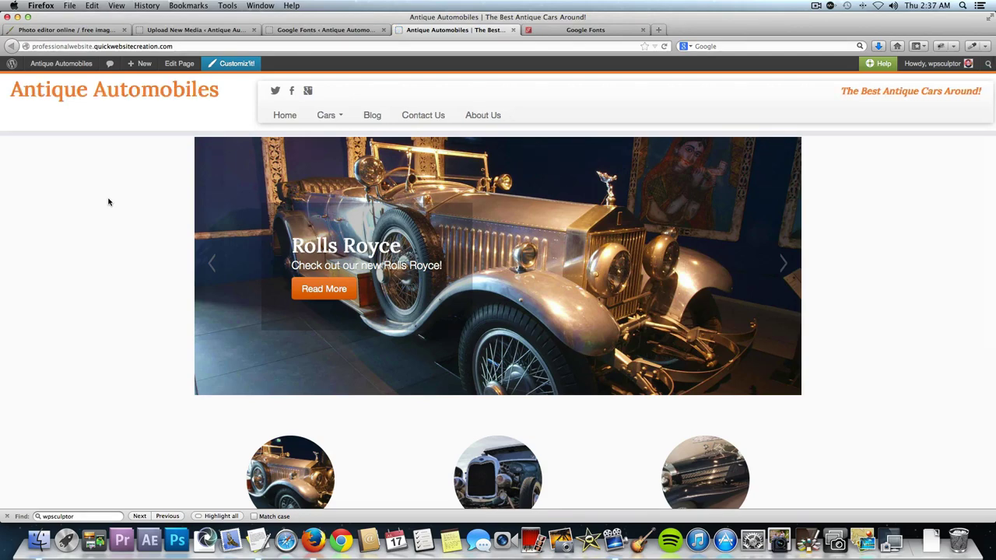
{"action": "scroll", "coordinate": [108, 201], "scroll_direction": "down", "scroll_amount": 2}
{"action": "right_click", "coordinate": [107, 199]}
{"action": "left_click", "coordinate": [62, 207]}
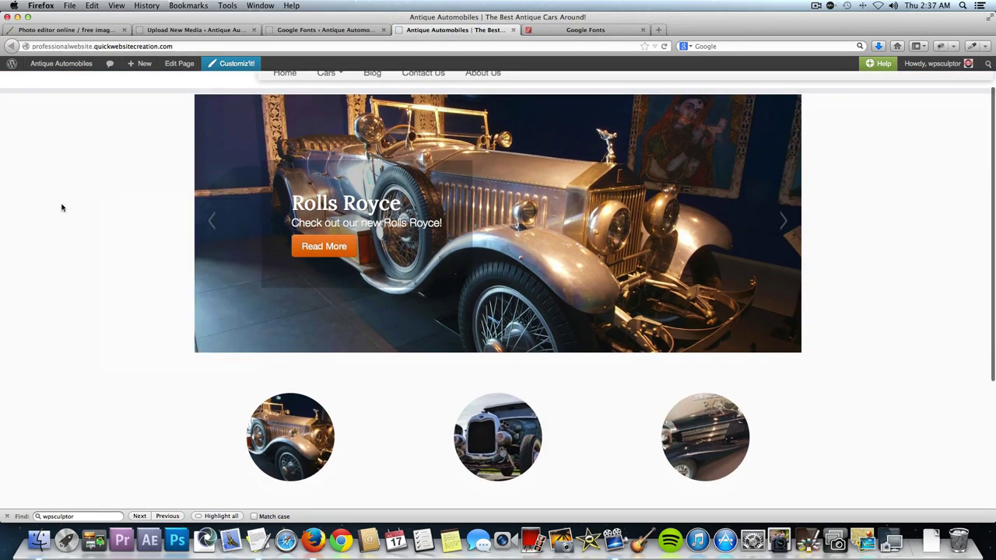
{"action": "right_click", "coordinate": [63, 291]}
{"action": "left_click", "coordinate": [36, 185]}
{"action": "scroll", "coordinate": [36, 184], "scroll_direction": "up", "scroll_amount": 2}
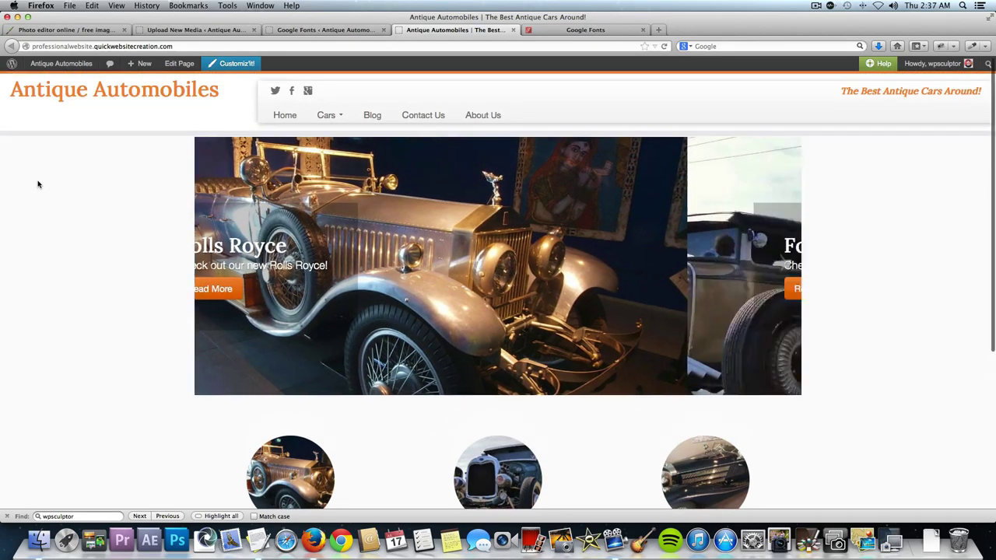
{"action": "scroll", "coordinate": [38, 184], "scroll_direction": "down", "scroll_amount": 5}
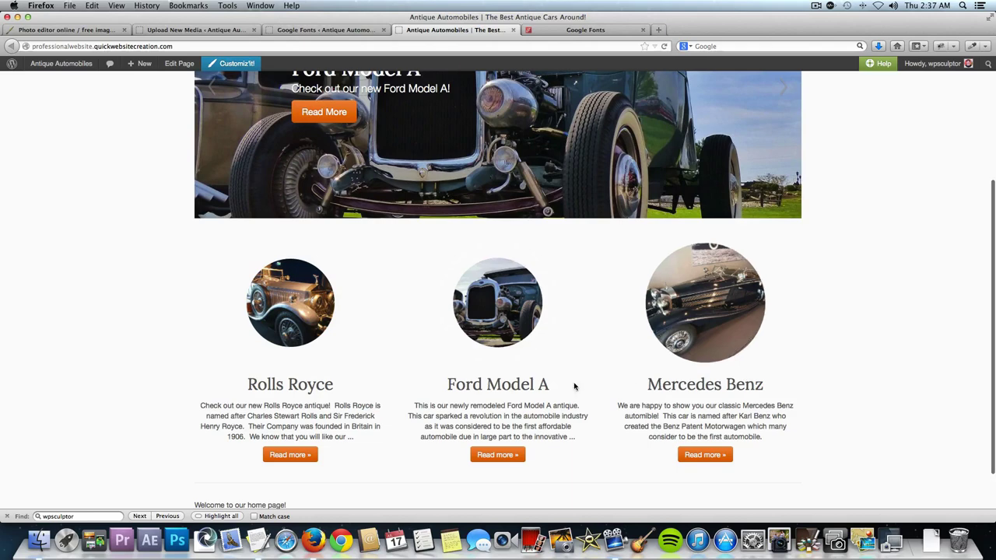
{"action": "scroll", "coordinate": [142, 342], "scroll_direction": "up", "scroll_amount": 5}
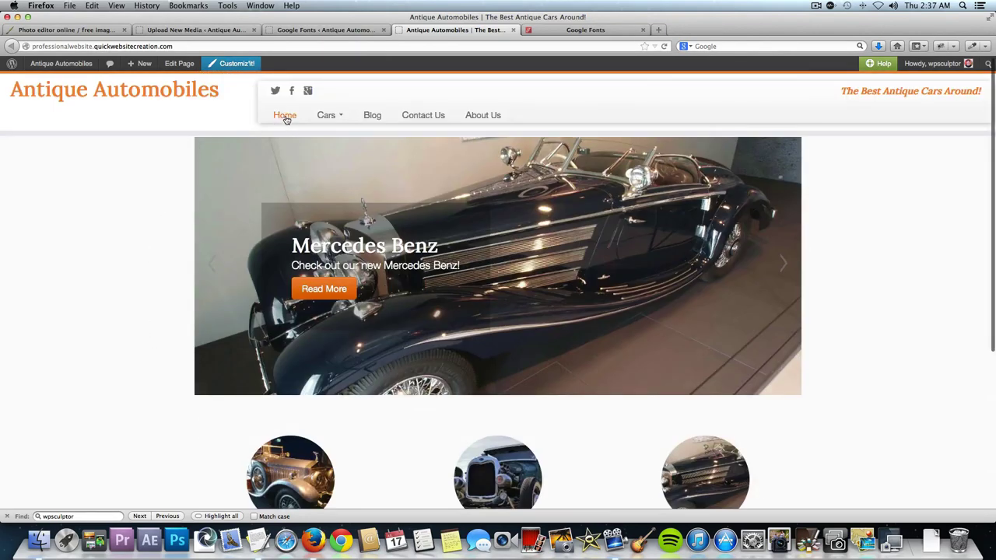
Open the About Us page, select its paragraph text, and return to the Google Fonts settings.
{"action": "left_click", "coordinate": [470, 114]}
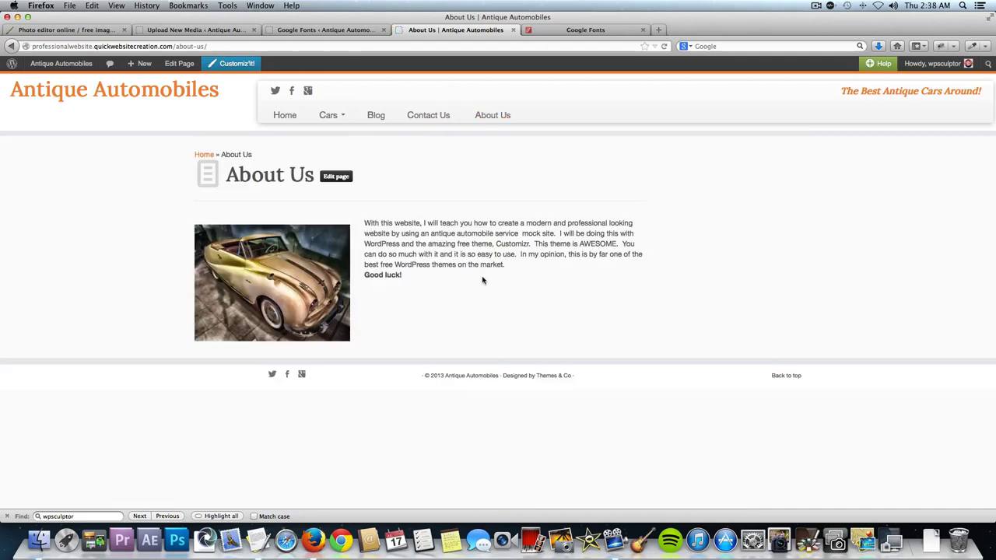
{"action": "left_click_drag", "start_coordinate": [482, 280], "coordinate": [424, 274]}
{"action": "left_click", "coordinate": [327, 29]}
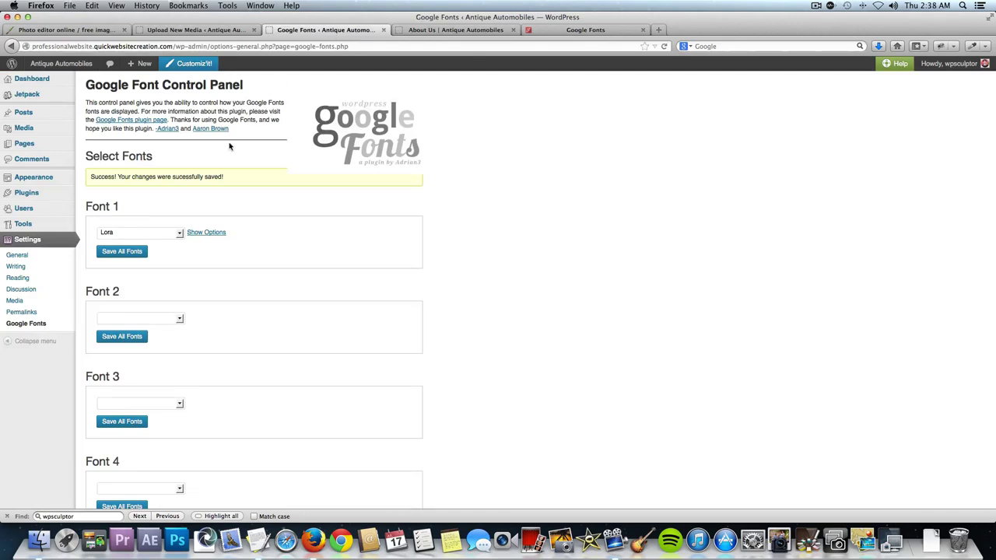
Extend Font 1 (Lora) to Lists (li tags) as well and save all fonts.
{"action": "left_click", "coordinate": [205, 233]}
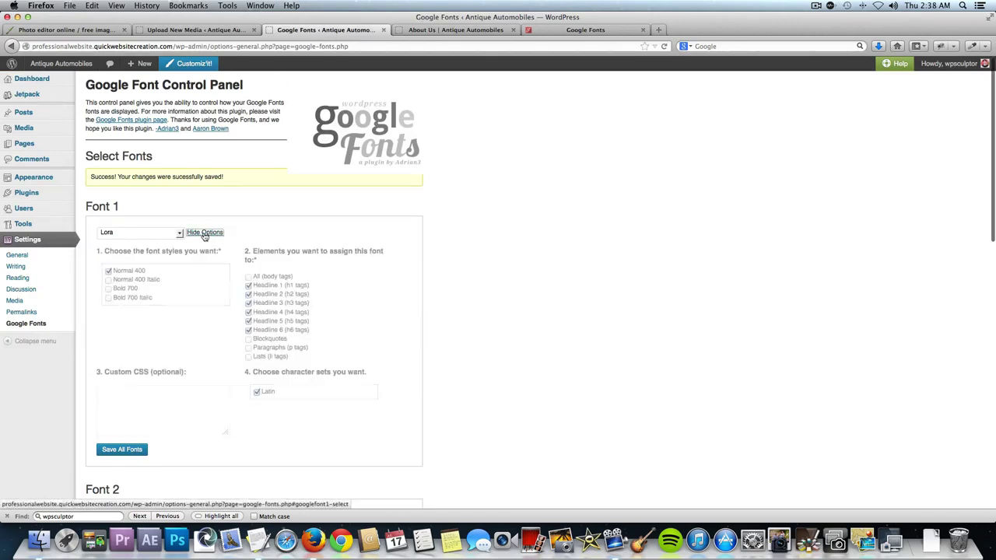
{"action": "left_click", "coordinate": [248, 357]}
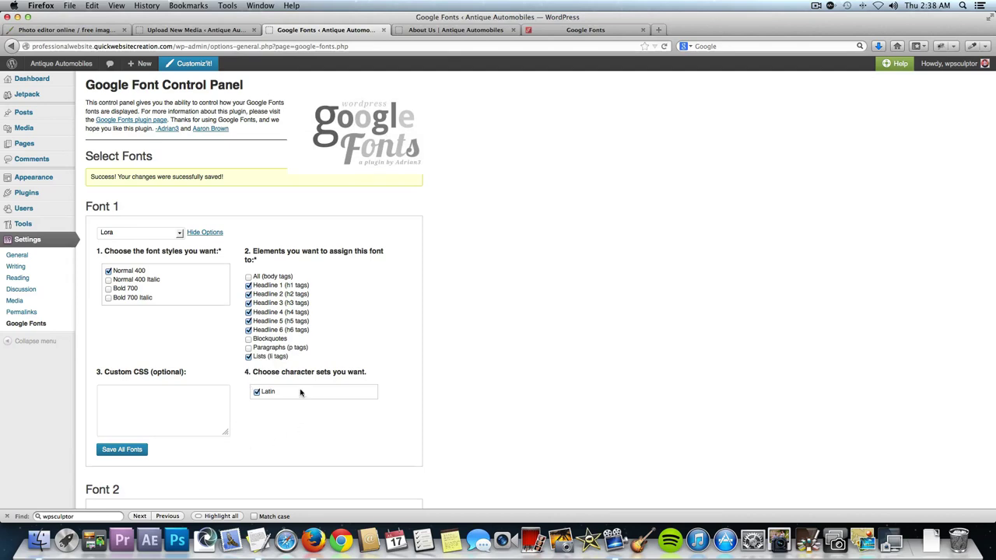
{"action": "left_click", "coordinate": [113, 453]}
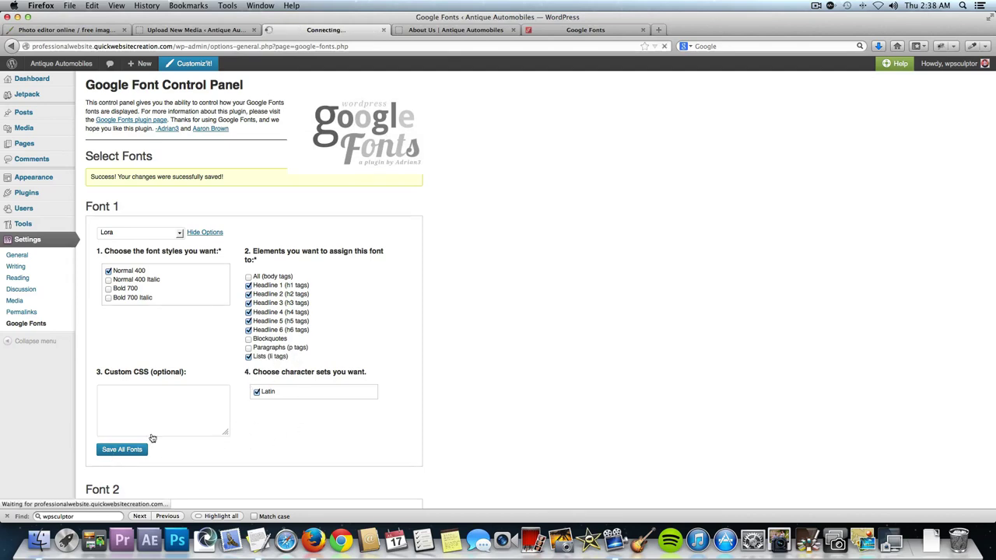
Reload the About Us page and select its paragraph to check the font.
{"action": "left_click", "coordinate": [467, 30]}
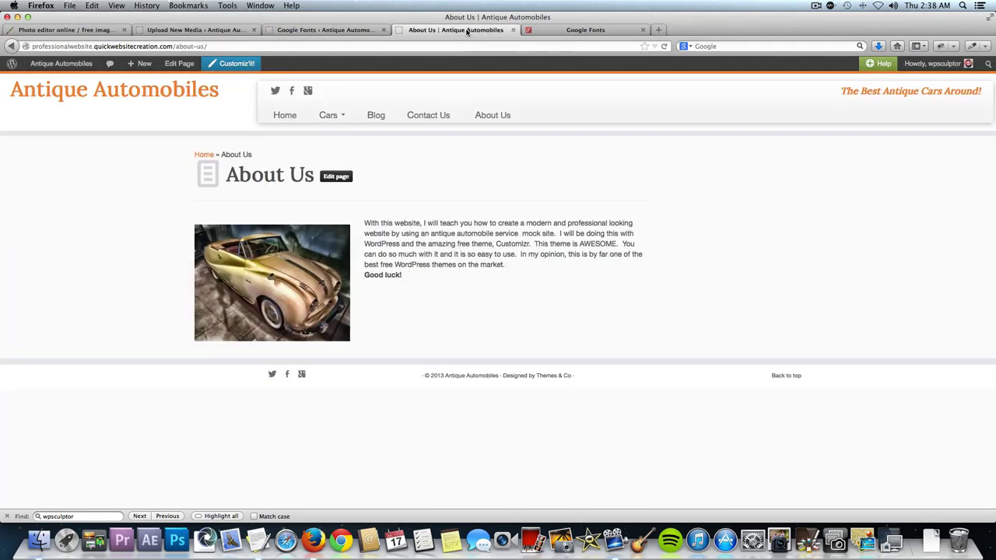
{"action": "key", "text": "super+r"}
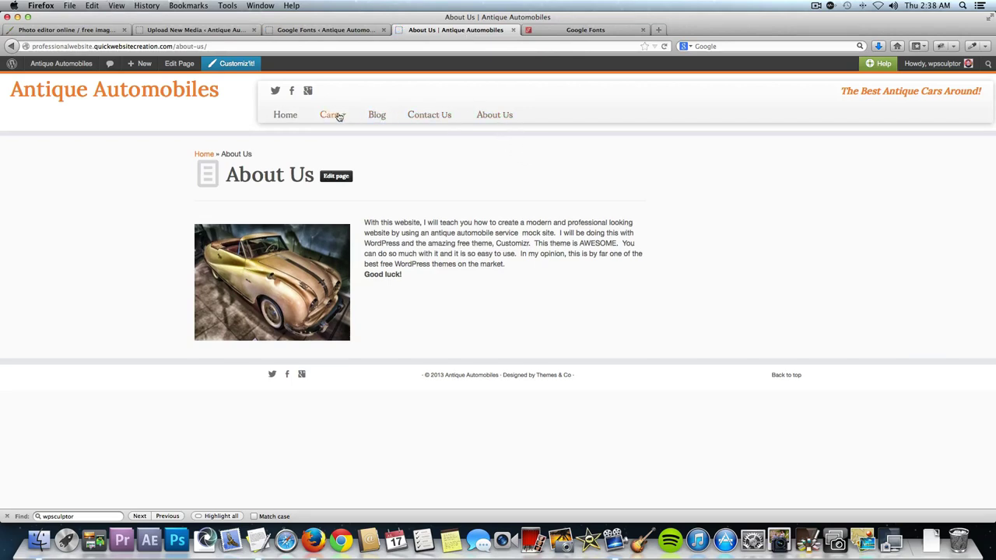
{"action": "left_click_drag", "start_coordinate": [456, 282], "coordinate": [432, 264]}
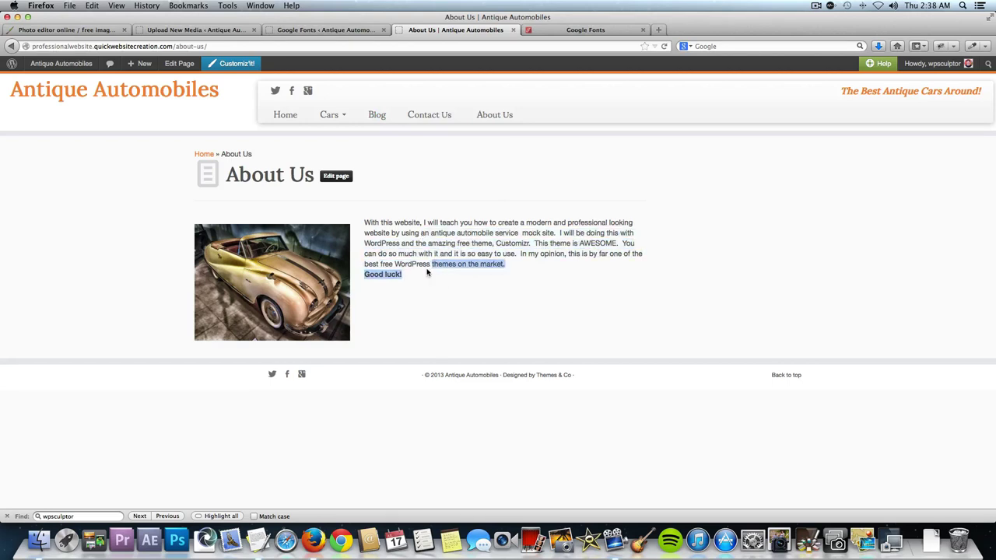
{"action": "left_click", "coordinate": [427, 273]}
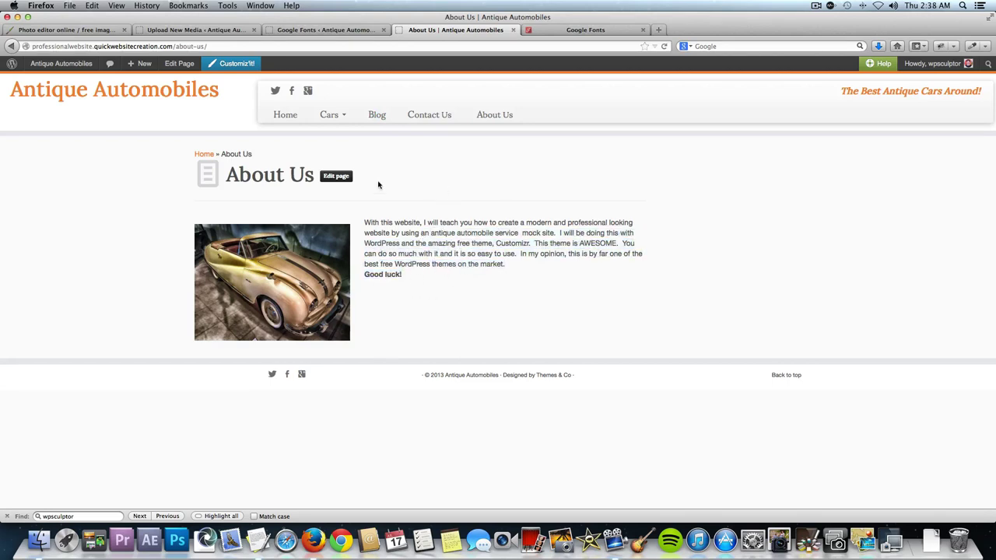
Reveal Font 1's options again, view the Contact Us page, then return to the Google Fonts settings.
{"action": "left_click", "coordinate": [310, 30]}
{"action": "left_click", "coordinate": [209, 232]}
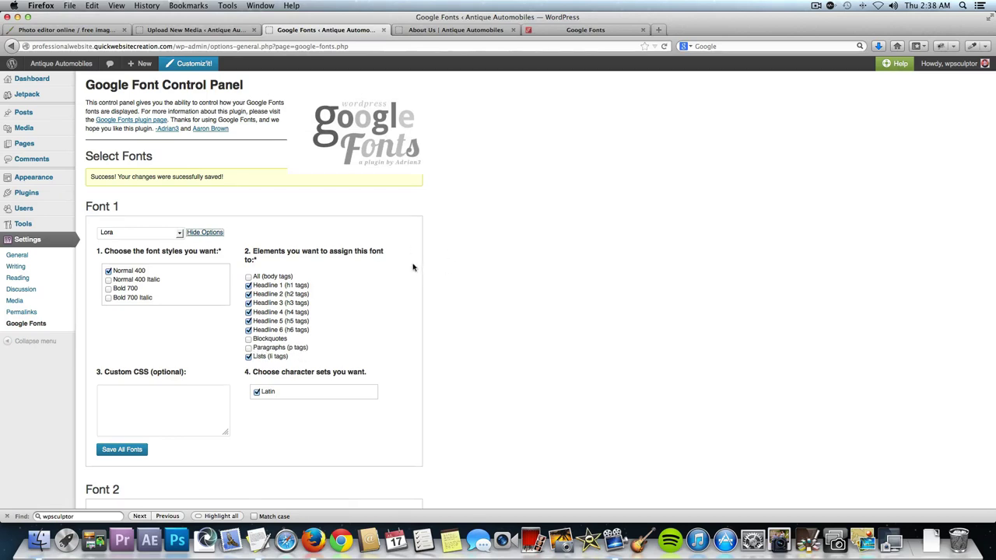
{"action": "left_click", "coordinate": [432, 31]}
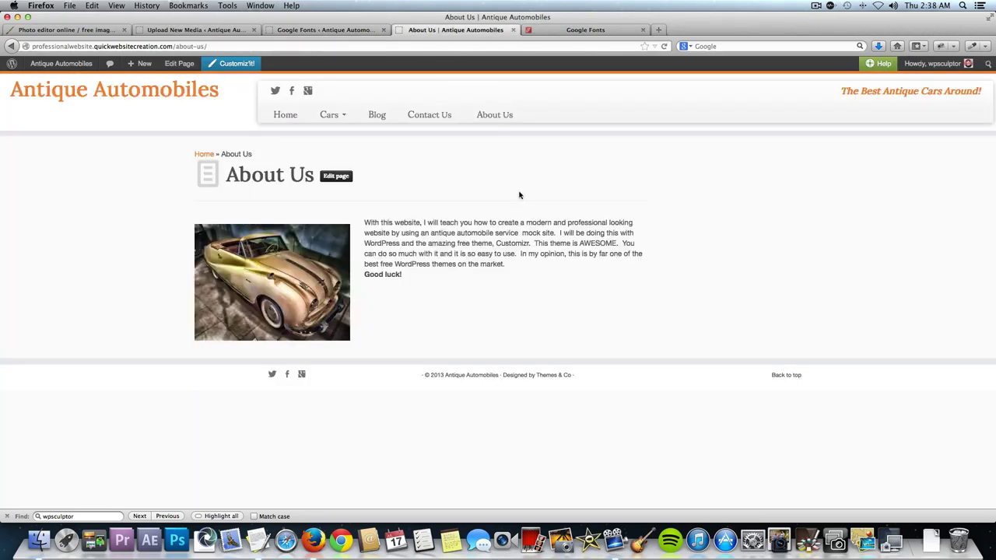
{"action": "left_click", "coordinate": [437, 114]}
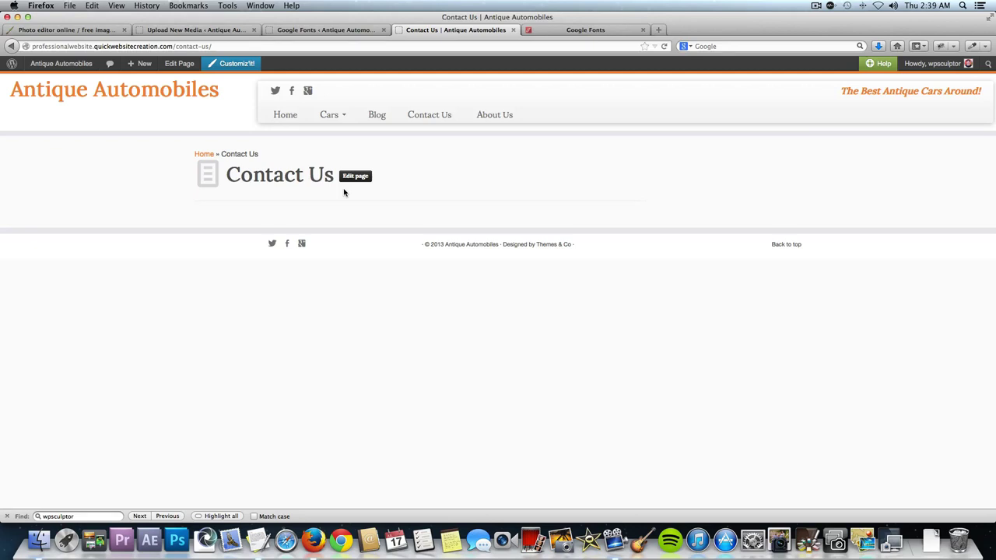
{"action": "left_click", "coordinate": [319, 31]}
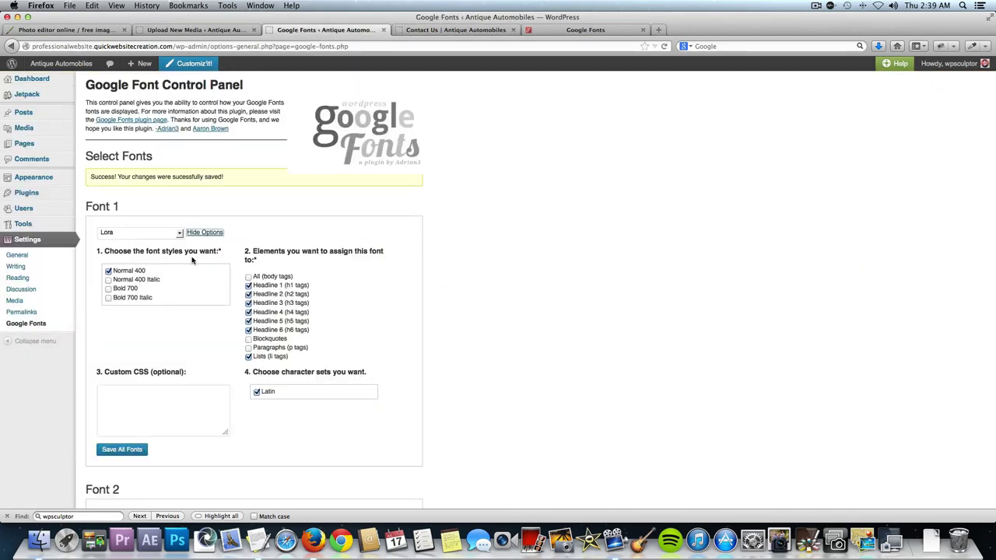
{"action": "mouse_move", "coordinate": [47, 208]}
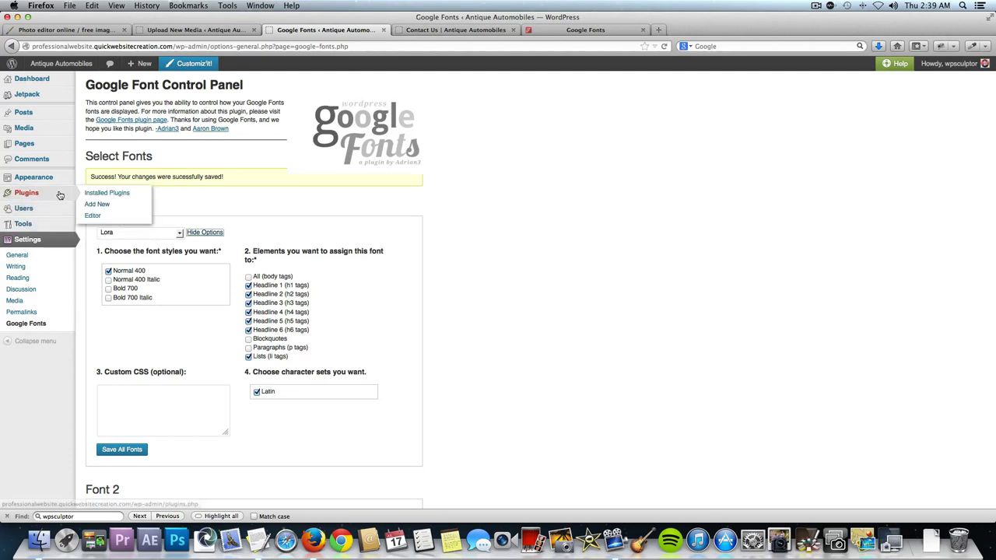
Search the plugin directory for Contact Form 7, install it, and activate it.
{"action": "left_click", "coordinate": [97, 209]}
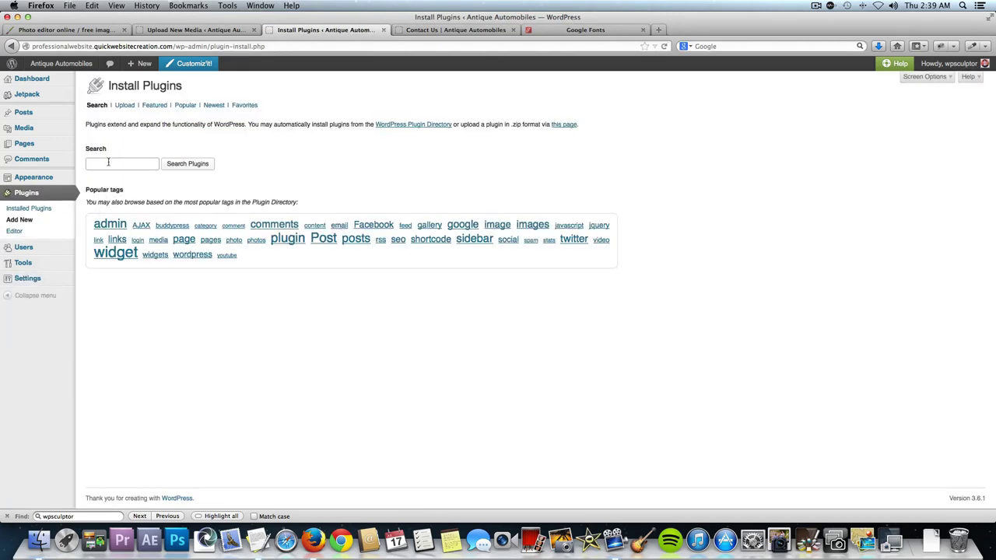
{"action": "type", "text": "Contact Form 7"}
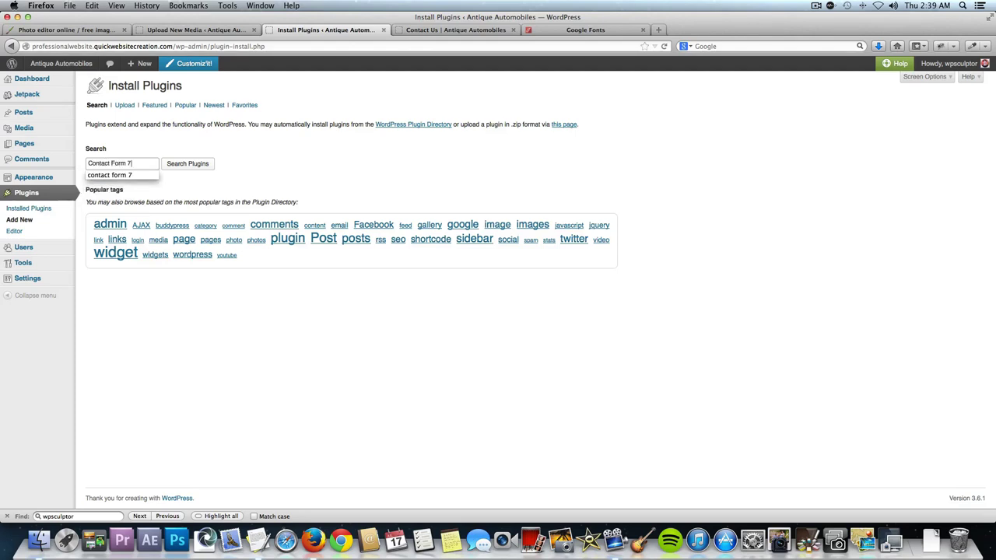
{"action": "left_click", "coordinate": [196, 167]}
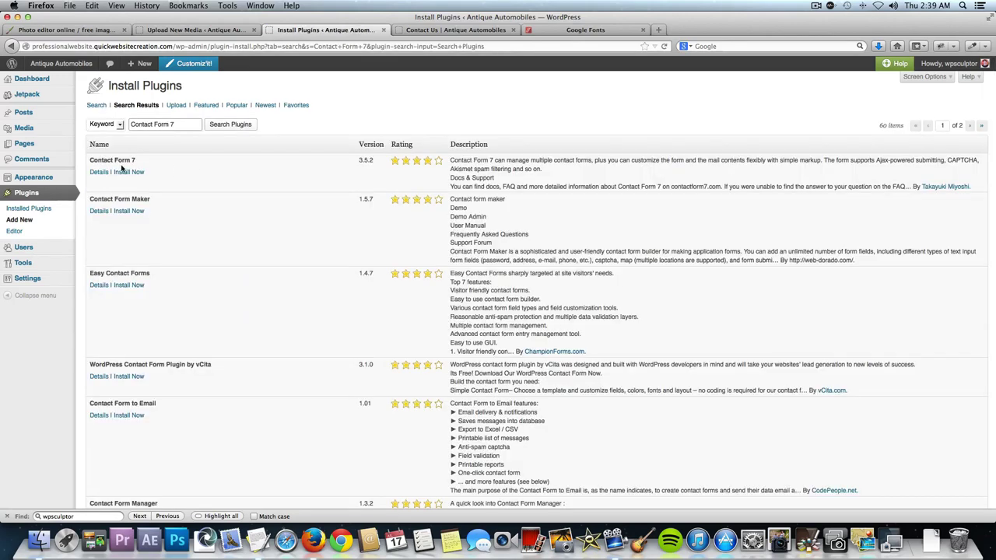
{"action": "left_click", "coordinate": [134, 173]}
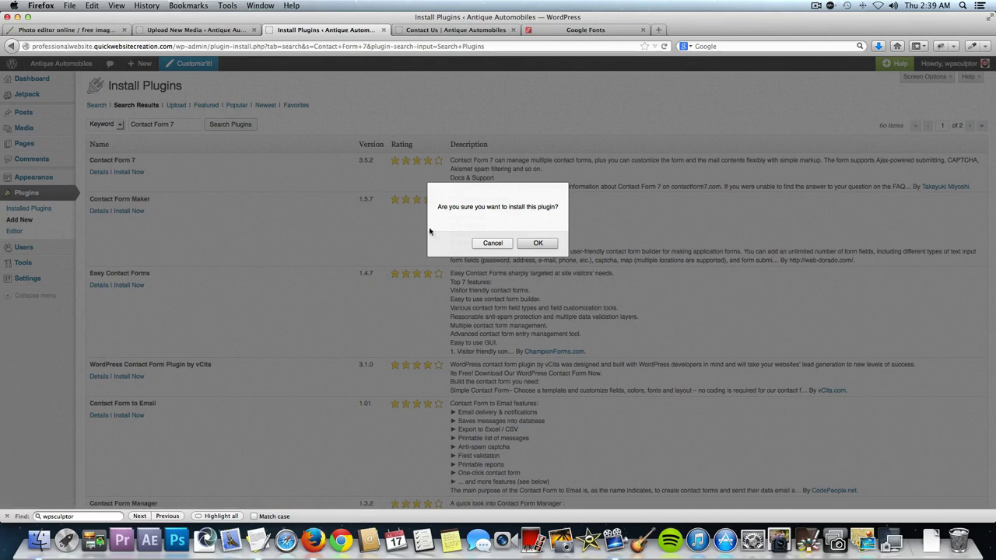
{"action": "left_click", "coordinate": [538, 244]}
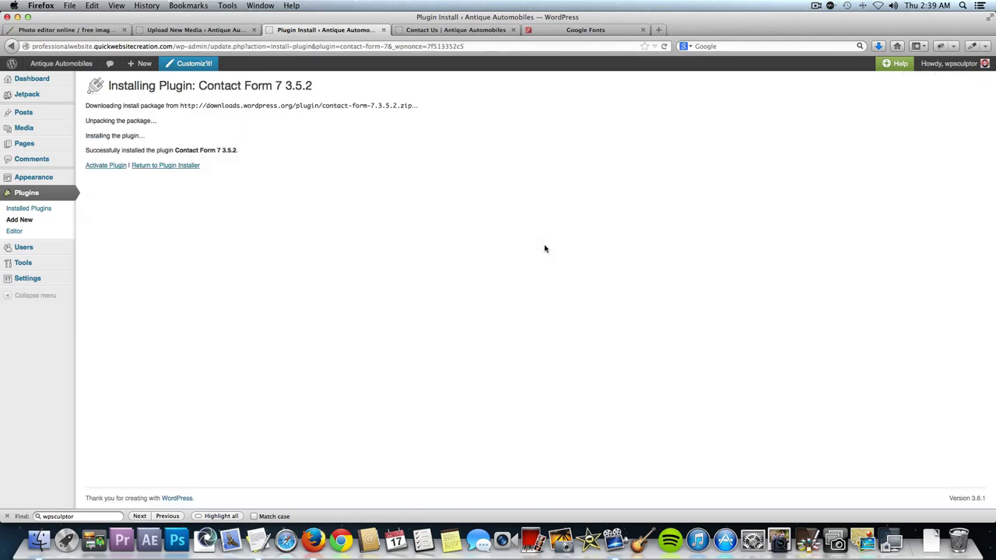
{"action": "left_click", "coordinate": [102, 166]}
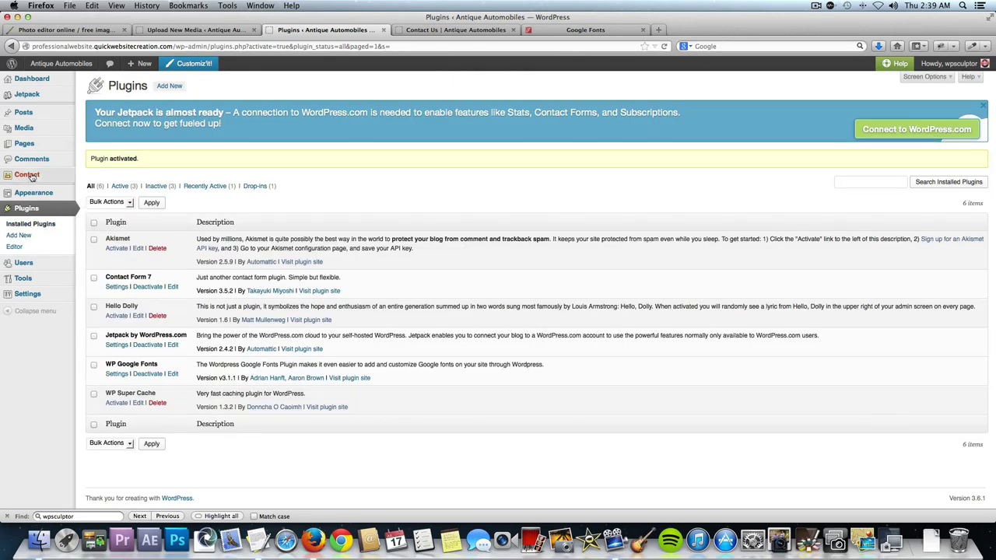
Open Contact form 1 for editing and select its recipient email address.
{"action": "mouse_move", "coordinate": [51, 291]}
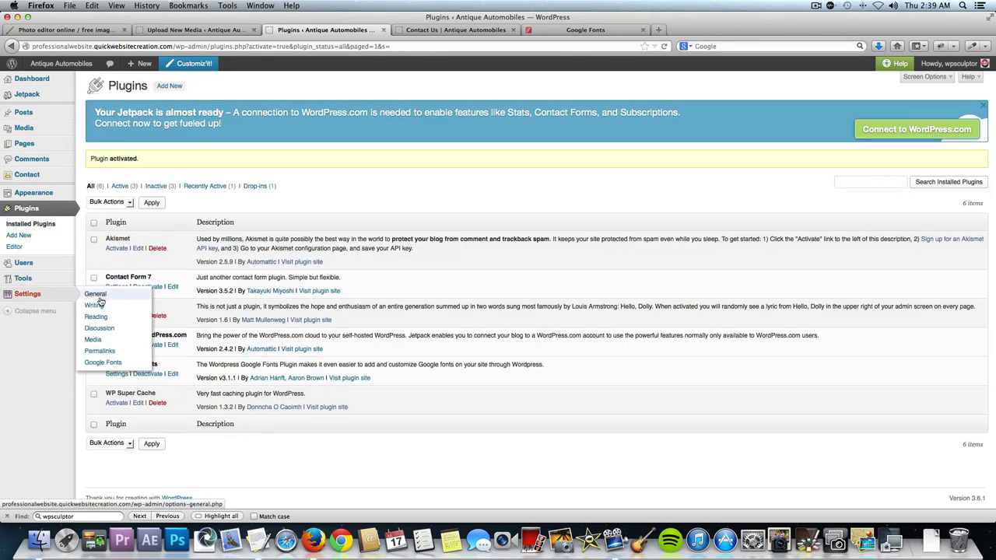
{"action": "left_click", "coordinate": [27, 175]}
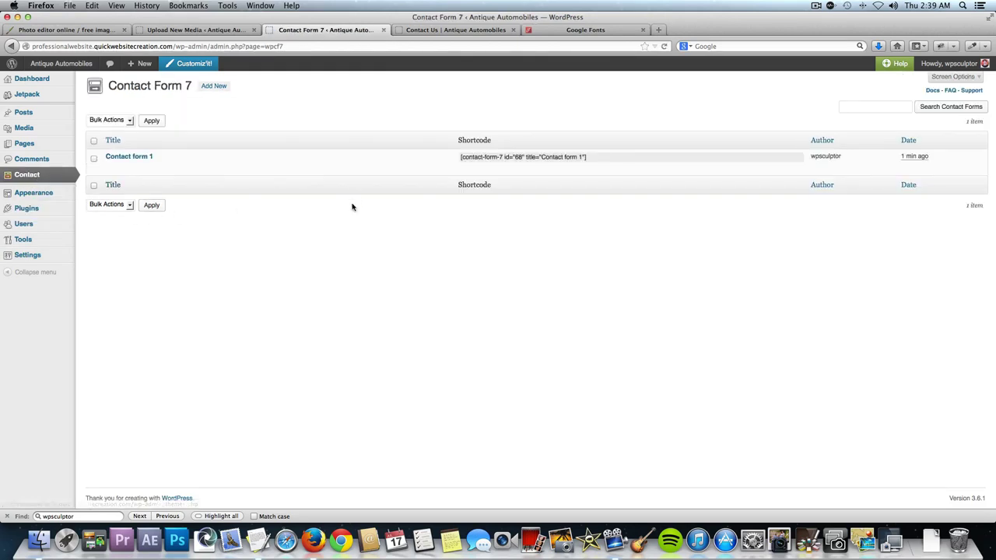
{"action": "left_click", "coordinate": [143, 158]}
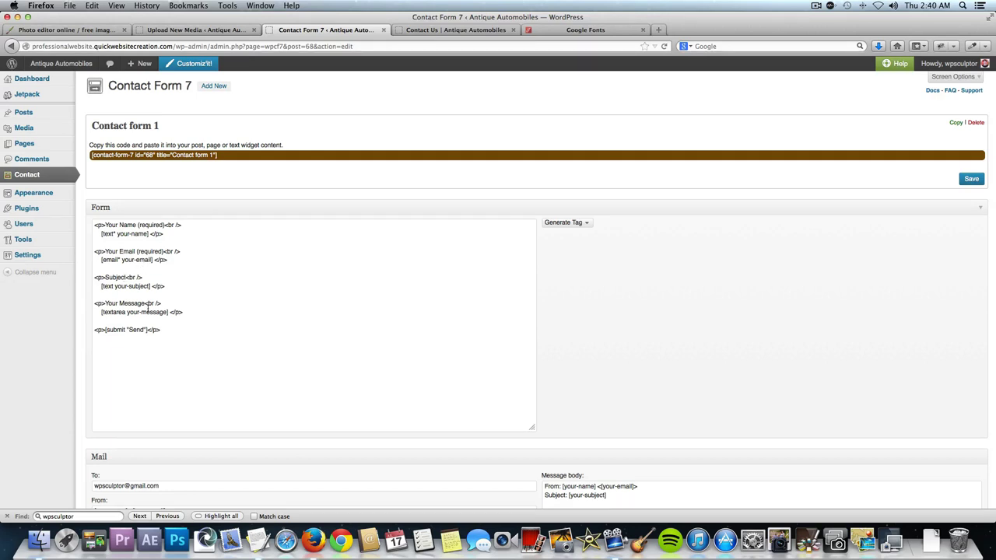
{"action": "scroll", "coordinate": [203, 252], "scroll_direction": "down", "scroll_amount": 3}
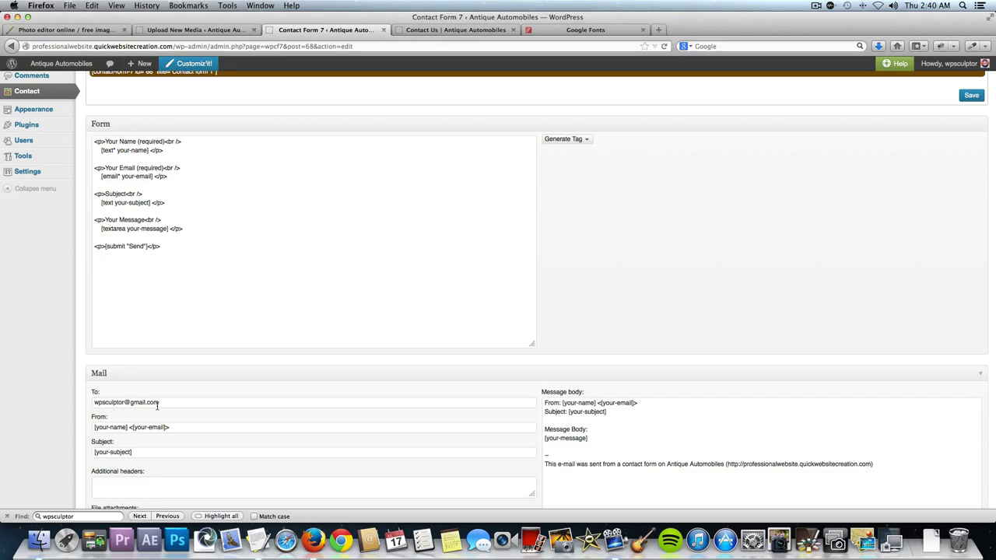
{"action": "double_click", "coordinate": [160, 402]}
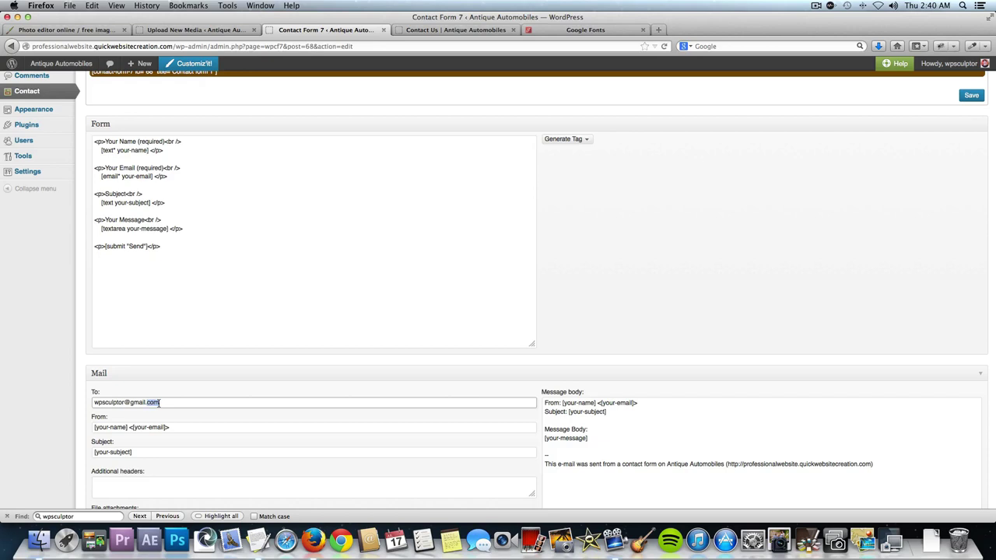
{"action": "triple_click", "coordinate": [160, 402]}
Select Contact form 1's shortcode from the top bar and go to the list of all pages.
{"action": "scroll", "coordinate": [383, 218], "scroll_direction": "up", "scroll_amount": 1}
{"action": "scroll", "coordinate": [382, 219], "scroll_direction": "up", "scroll_amount": 3}
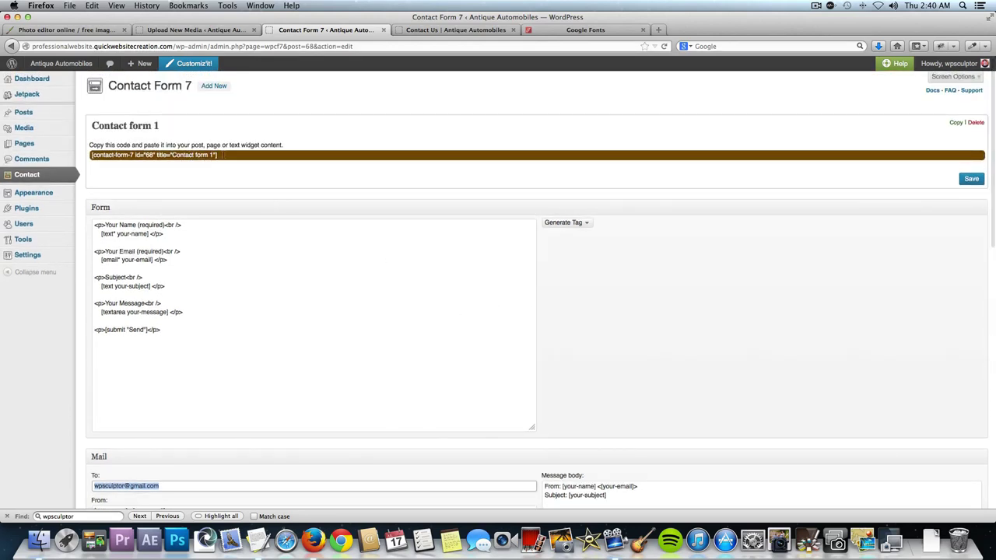
{"action": "left_click", "coordinate": [221, 156]}
{"action": "key", "text": "super+c"}
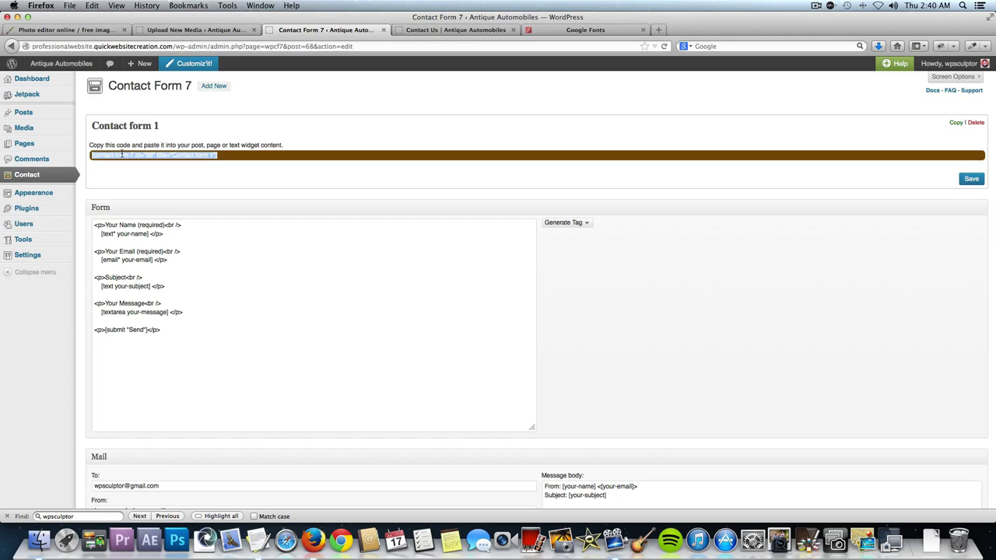
{"action": "left_click", "coordinate": [93, 145]}
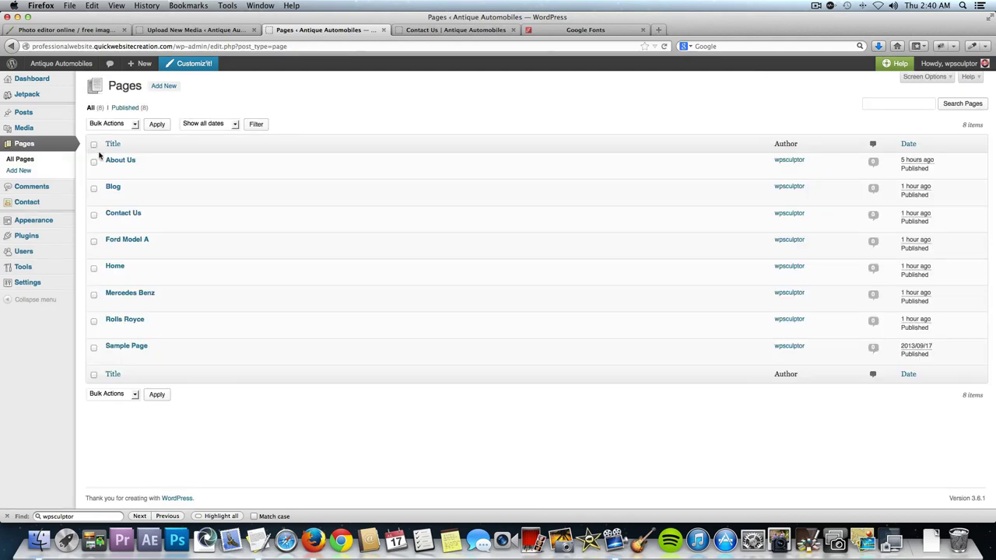
Paste the Contact form 1 shortcode into the Contact Us page in Text mode, update it, and view the live page.
{"action": "left_click", "coordinate": [132, 217]}
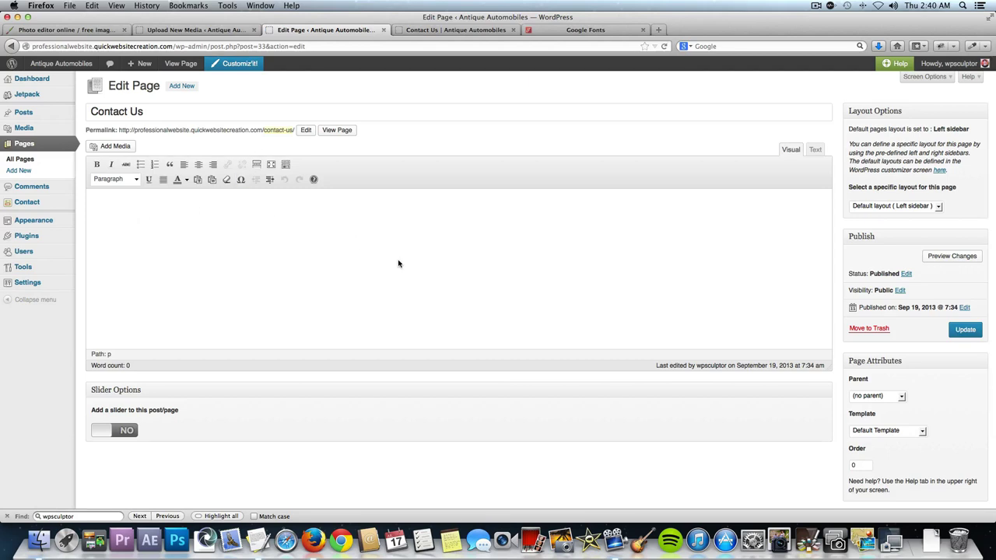
{"action": "left_click", "coordinate": [815, 151]}
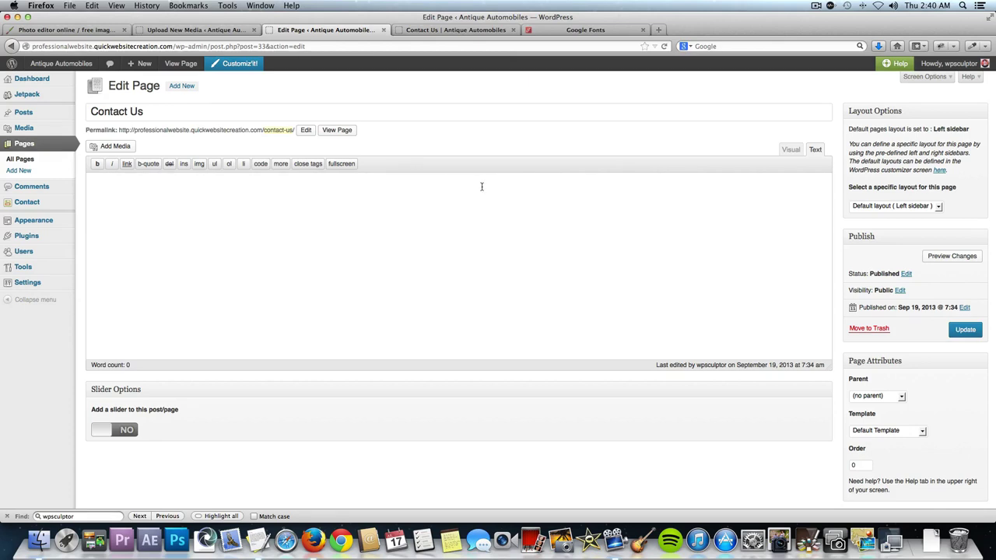
{"action": "key", "text": "super+v"}
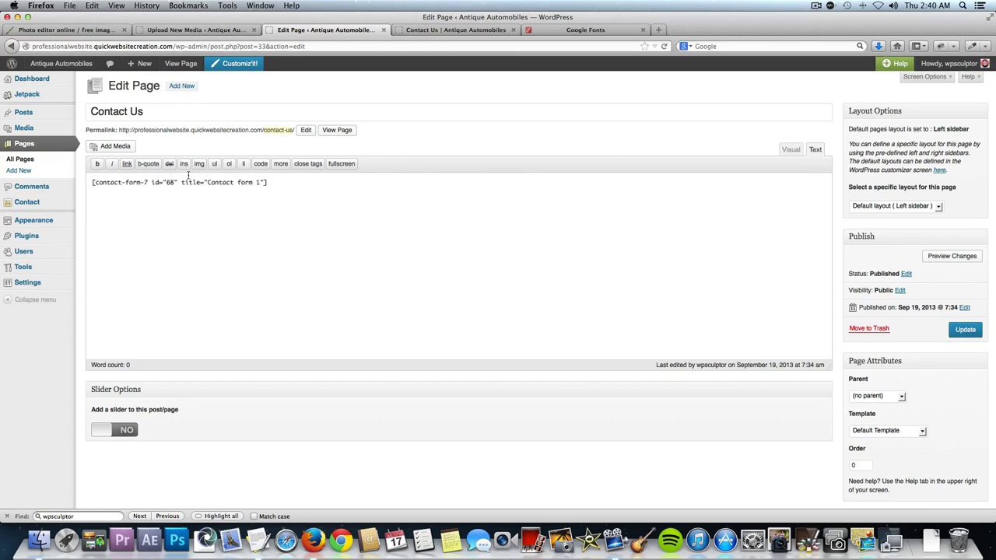
{"action": "left_click", "coordinate": [959, 333]}
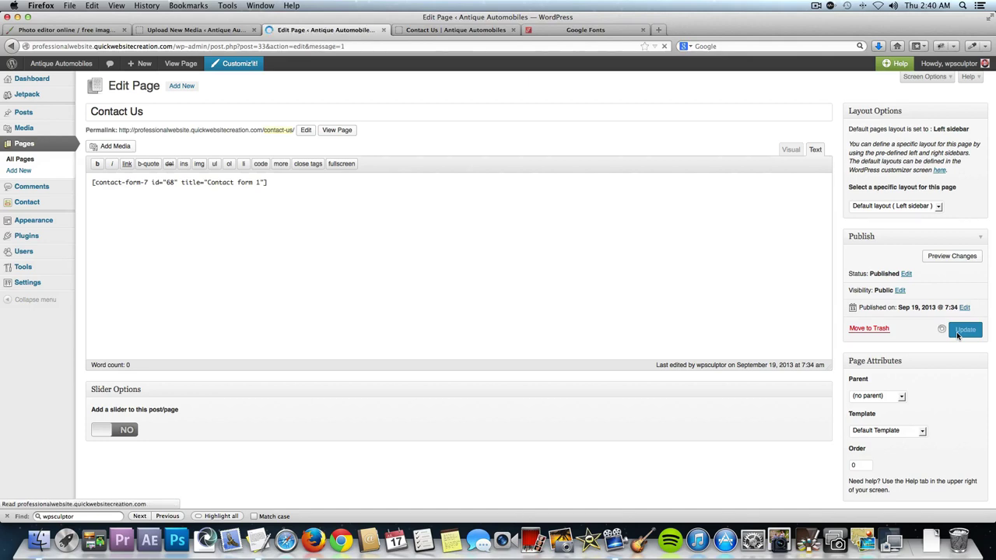
{"action": "left_click", "coordinate": [453, 31]}
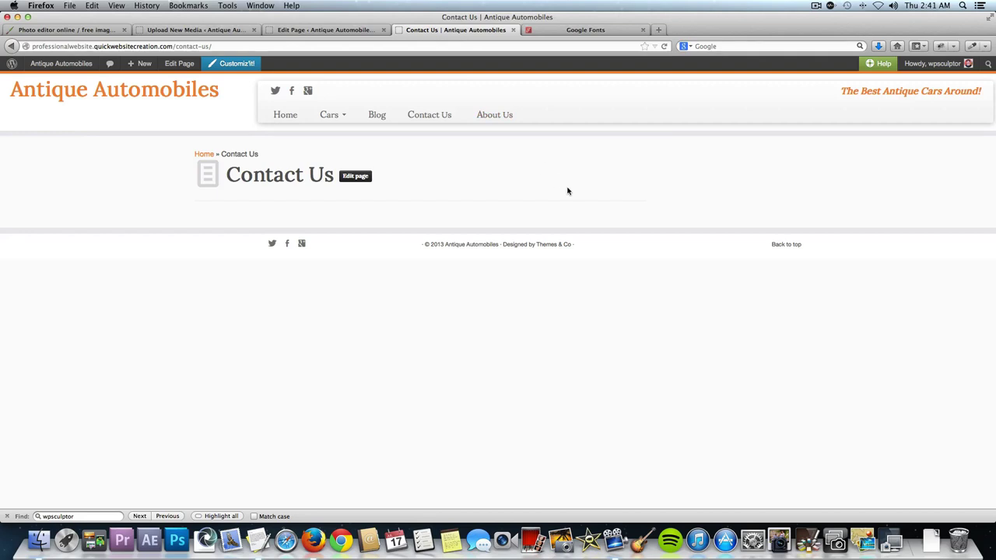
Reload the live Contact Us page and try its Name, Email, Subject and Message fields.
{"action": "key", "text": "super+r"}
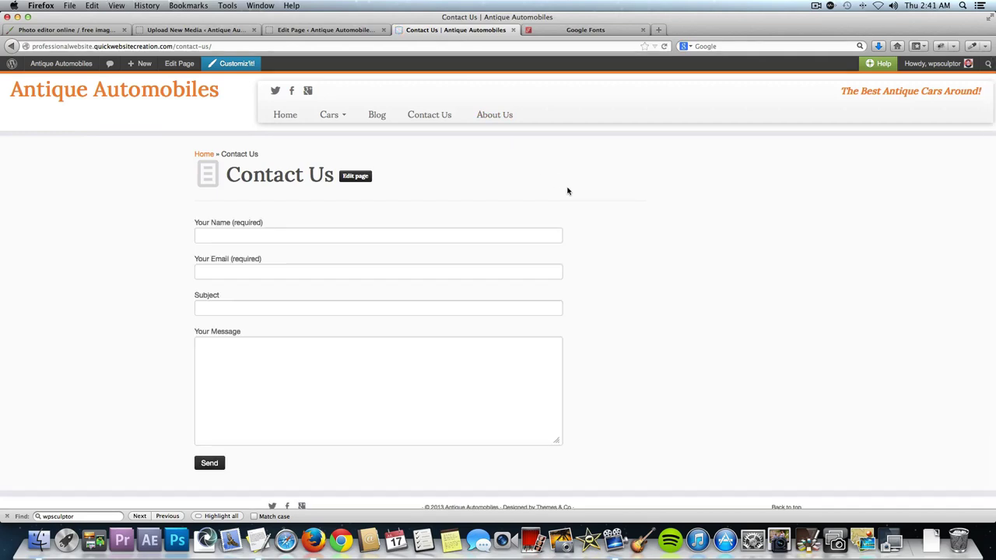
{"action": "left_click", "coordinate": [441, 234]}
{"action": "left_click", "coordinate": [406, 271]}
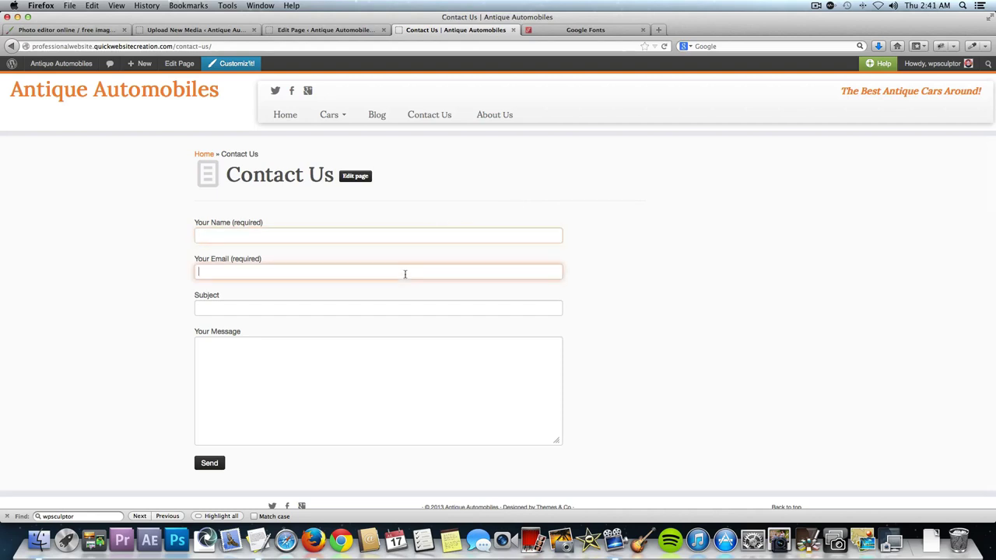
{"action": "left_click", "coordinate": [385, 304]}
{"action": "left_click", "coordinate": [317, 371]}
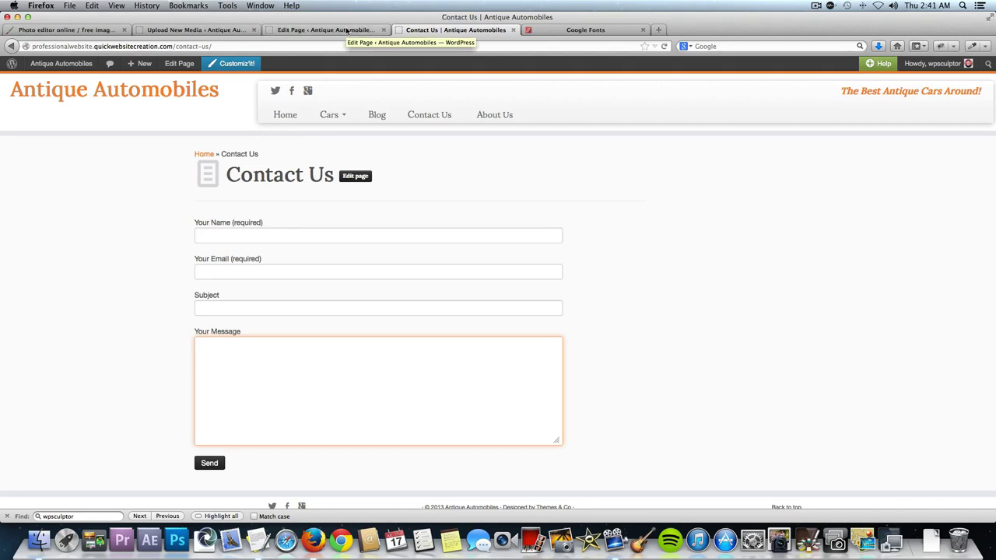
{"action": "left_click", "coordinate": [347, 31]}
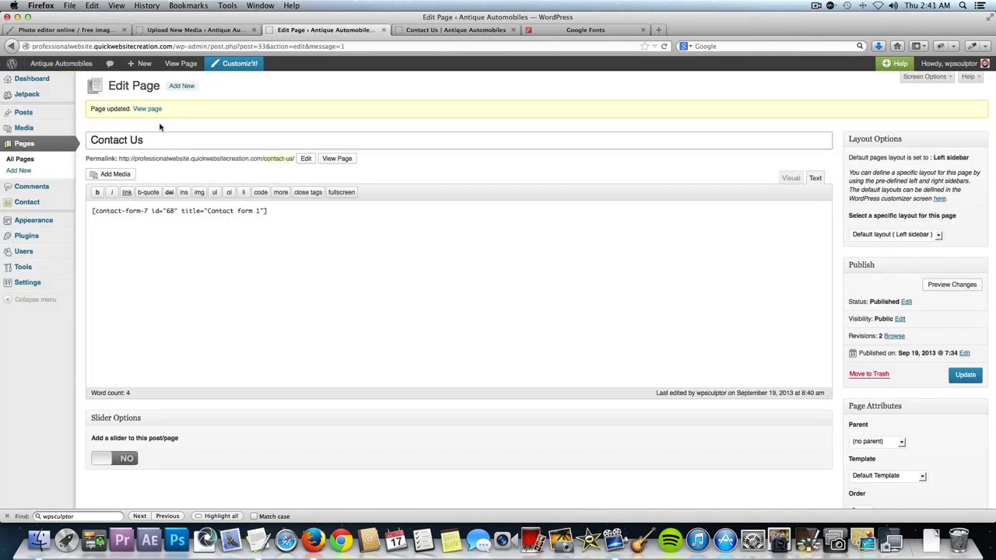
Trash the Sample Page from All Pages and view the Trash (1) list.
{"action": "left_click", "coordinate": [28, 160]}
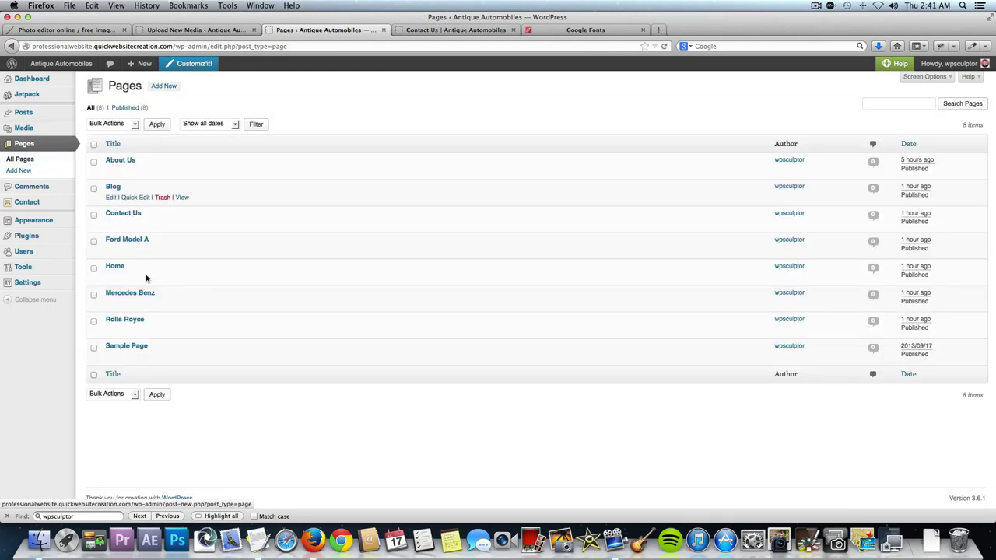
{"action": "left_click", "coordinate": [94, 348]}
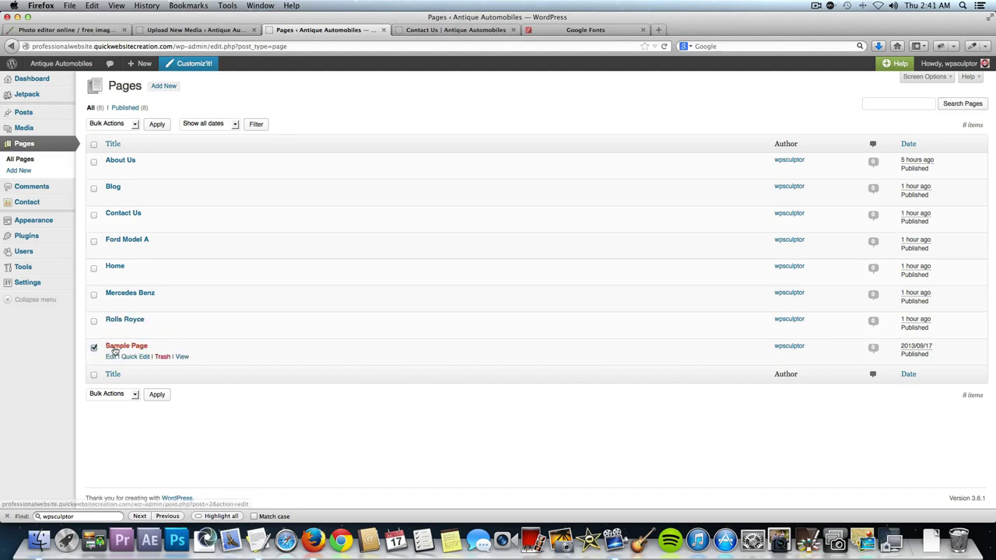
{"action": "left_click", "coordinate": [163, 358]}
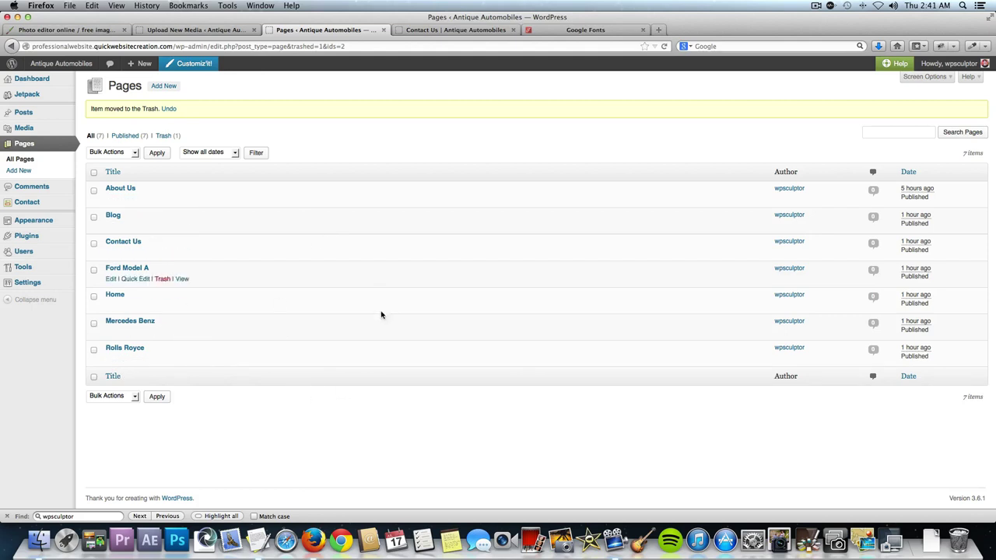
{"action": "left_click", "coordinate": [164, 137]}
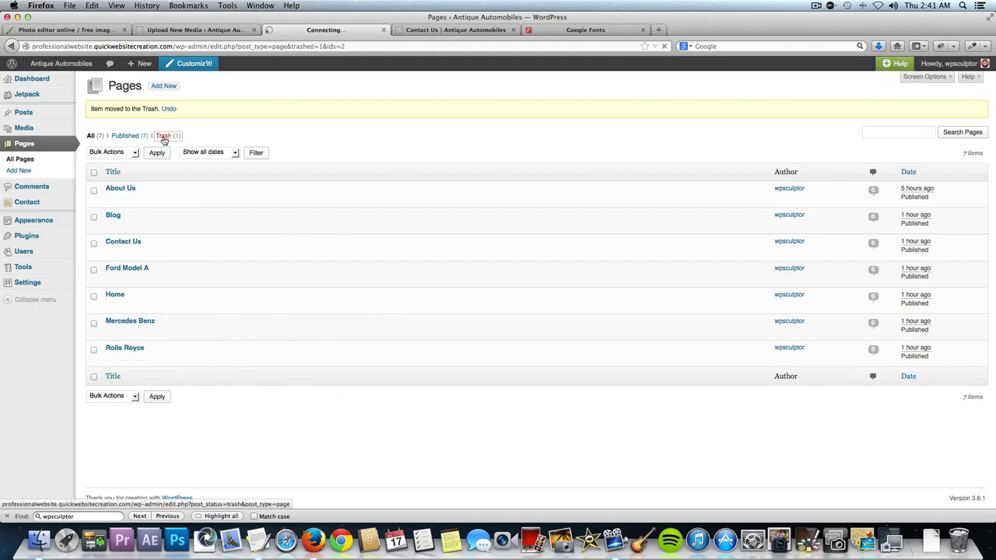
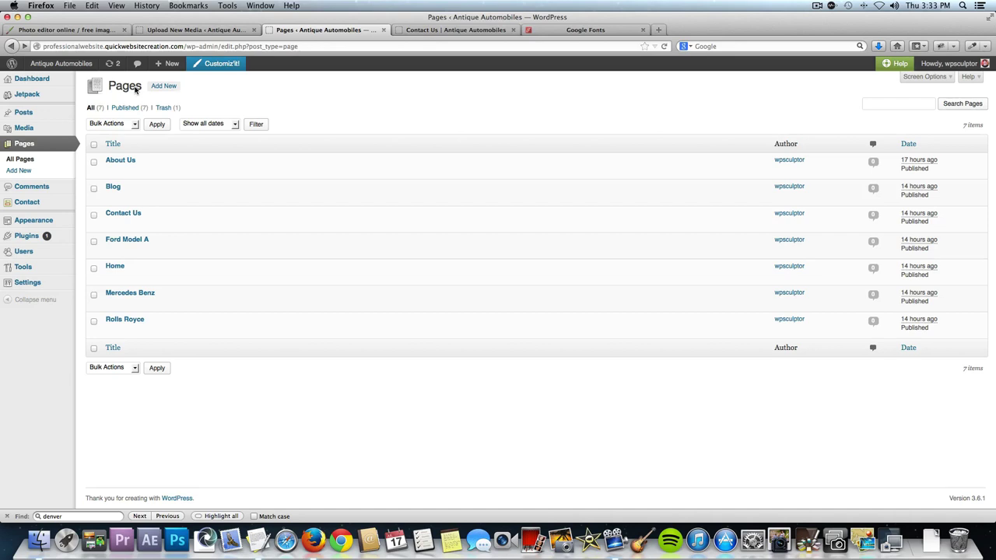
Look over the live Contact Us and Blog pages, then return to the admin Pages list.
{"action": "left_click", "coordinate": [436, 29]}
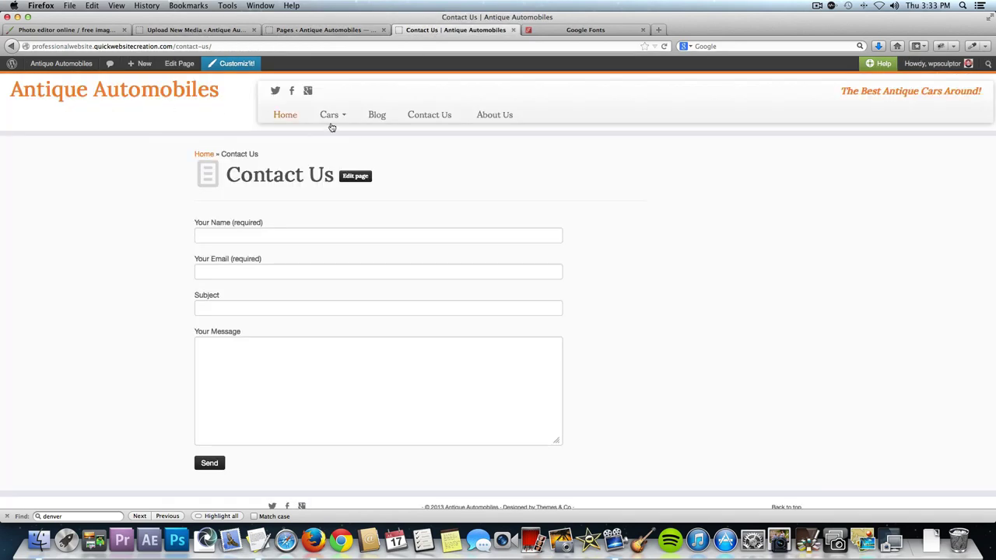
{"action": "left_click", "coordinate": [378, 116]}
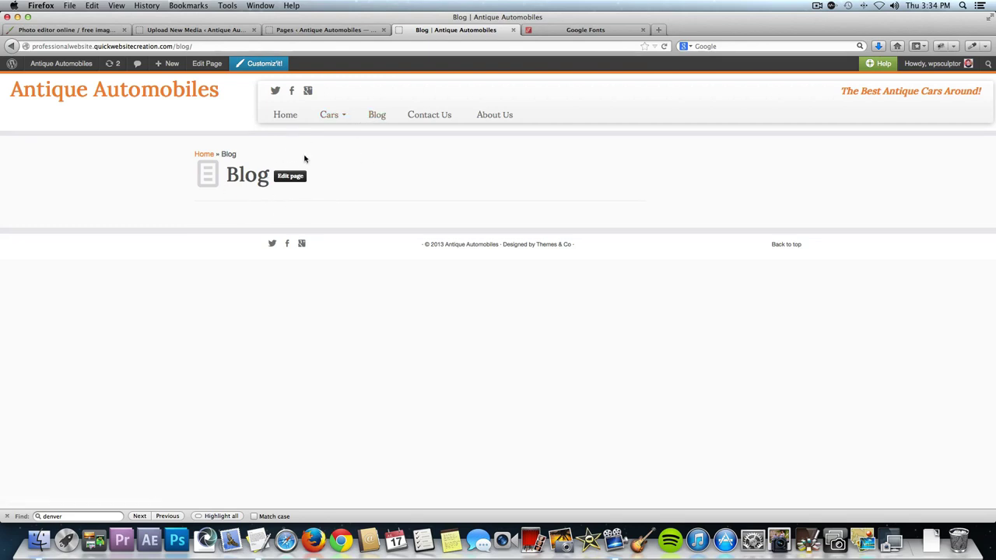
{"action": "left_click", "coordinate": [335, 31]}
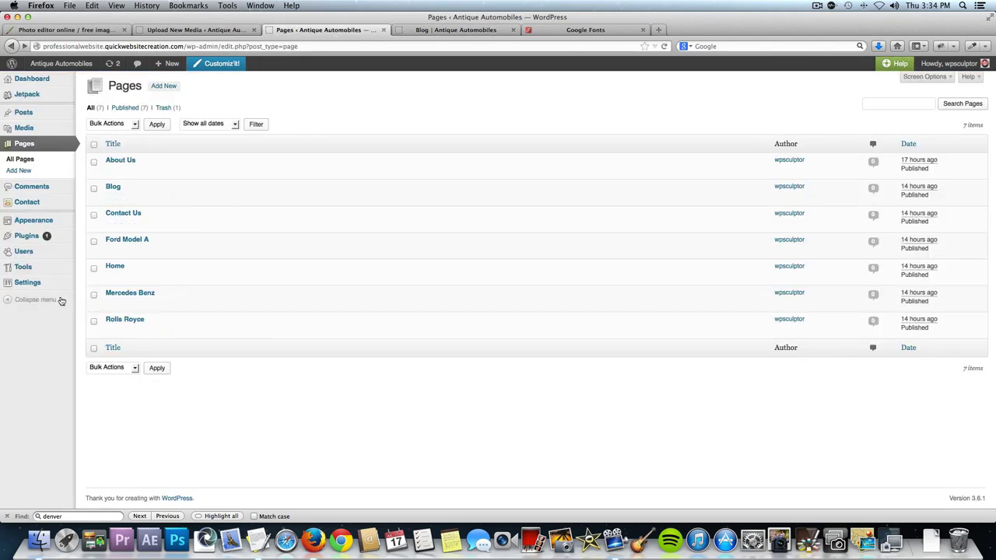
In Reading settings, make Blog the Posts page, save, and reload the live Blog page.
{"action": "mouse_move", "coordinate": [23, 284]}
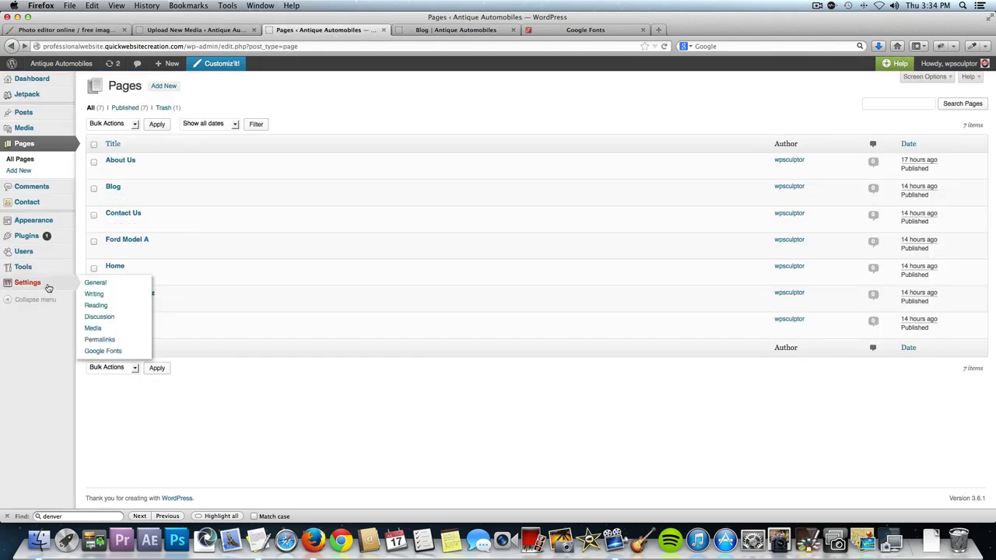
{"action": "left_click", "coordinate": [111, 305]}
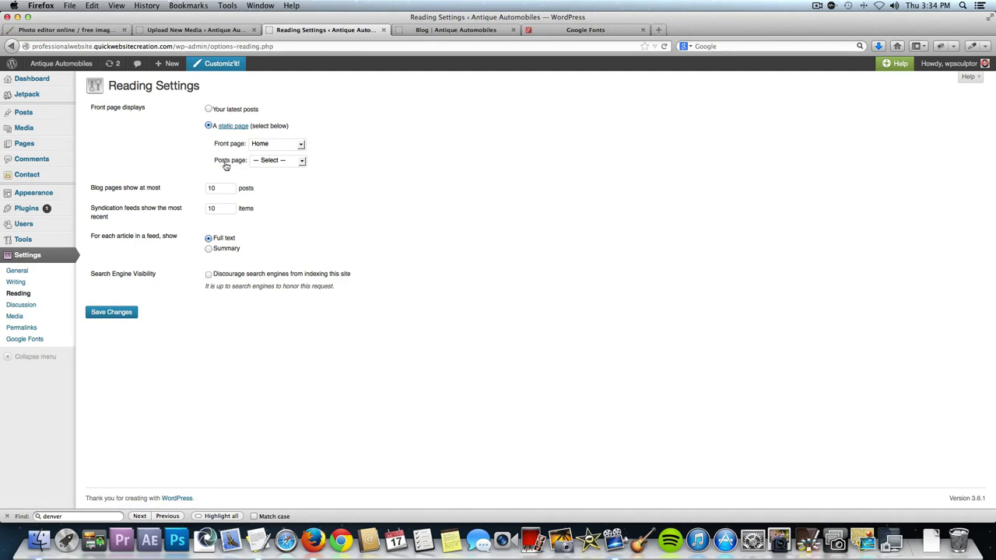
{"action": "left_click", "coordinate": [291, 161]}
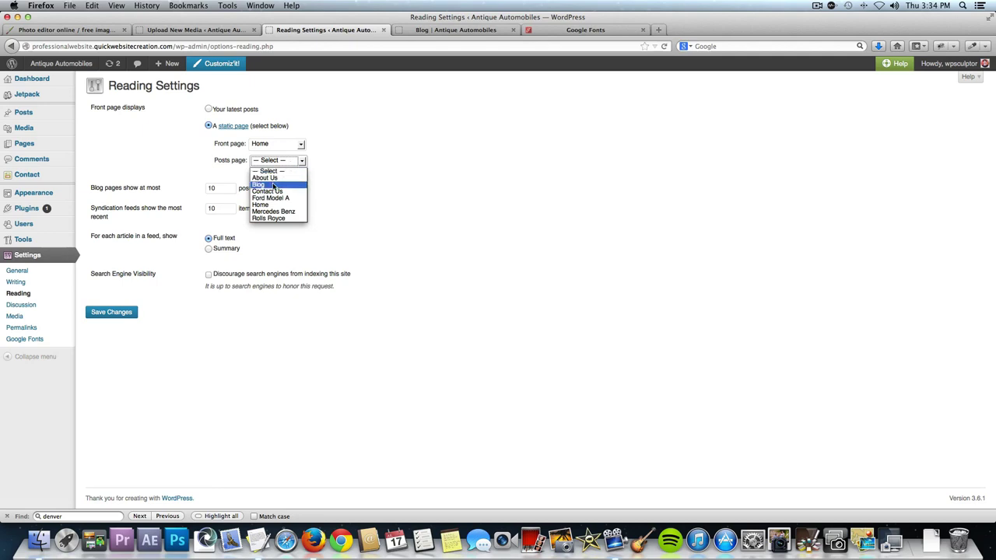
{"action": "left_click", "coordinate": [272, 185]}
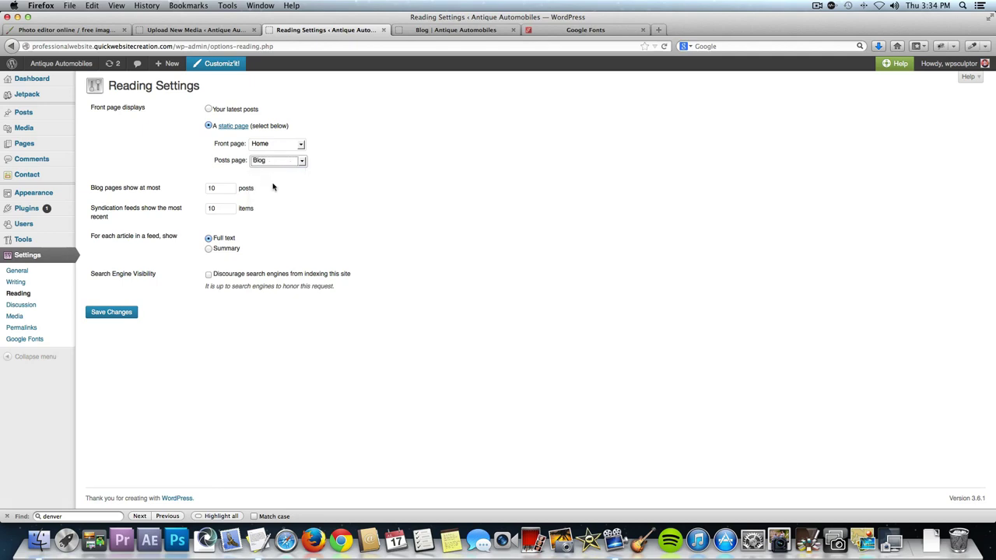
{"action": "left_click", "coordinate": [122, 316]}
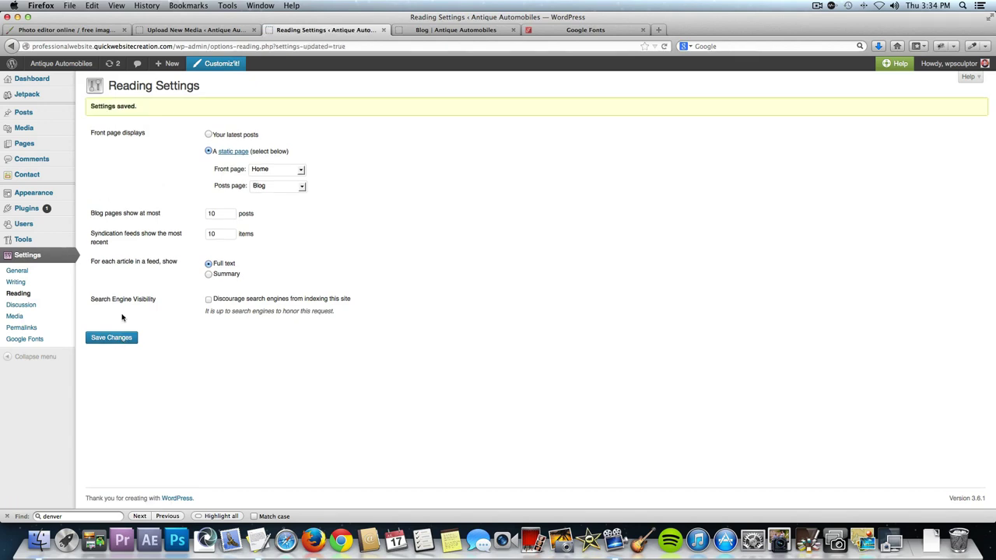
{"action": "left_click", "coordinate": [413, 29]}
{"action": "key", "text": "super+r"}
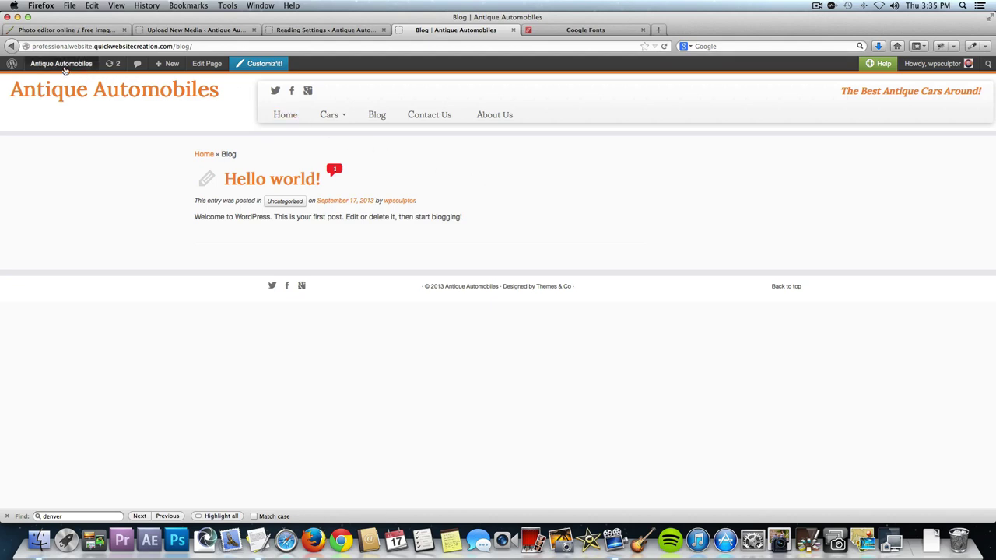
Trash the Hello world! post from All Posts and check the now-empty live Blog page.
{"action": "left_click", "coordinate": [288, 30]}
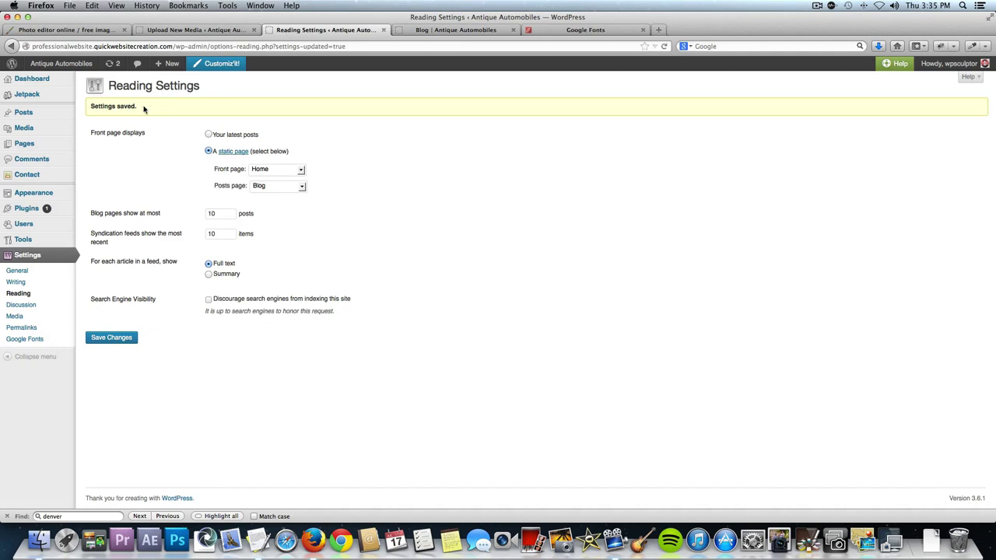
{"action": "mouse_move", "coordinate": [58, 116]}
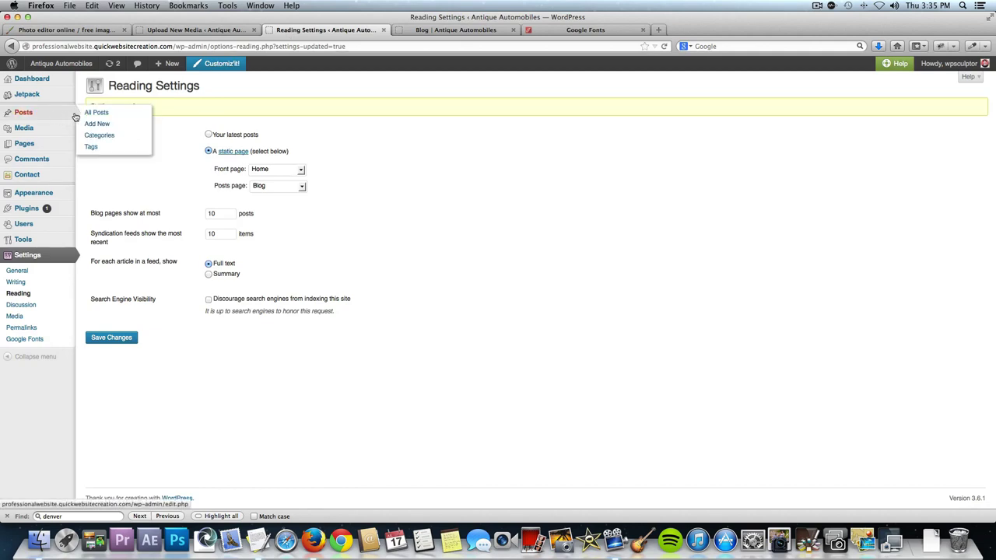
{"action": "left_click", "coordinate": [89, 114]}
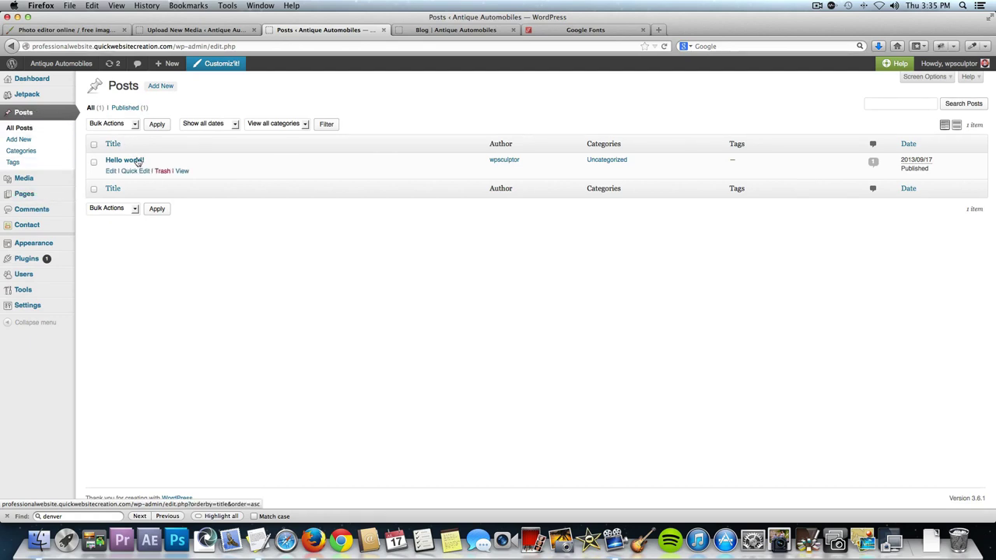
{"action": "mouse_move", "coordinate": [106, 162]}
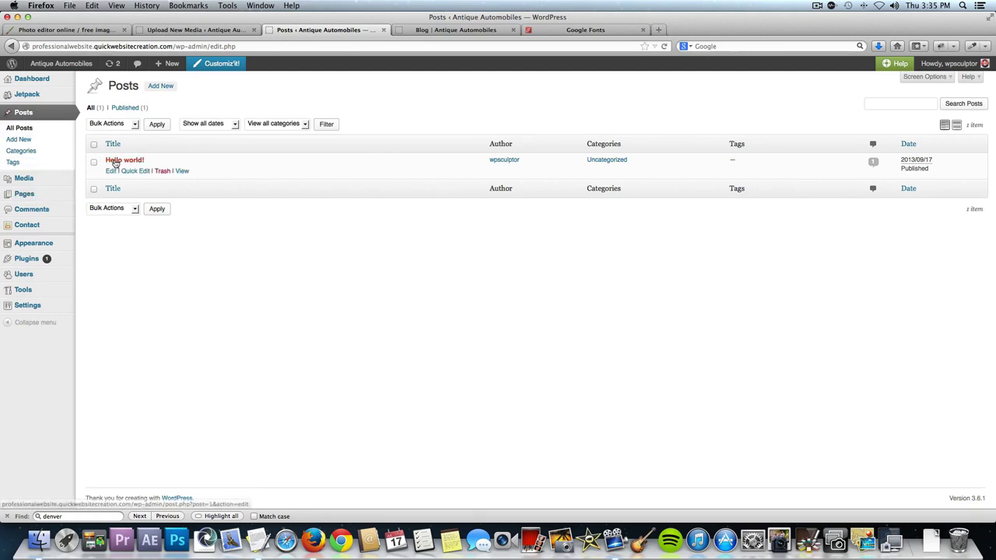
{"action": "left_click", "coordinate": [162, 171]}
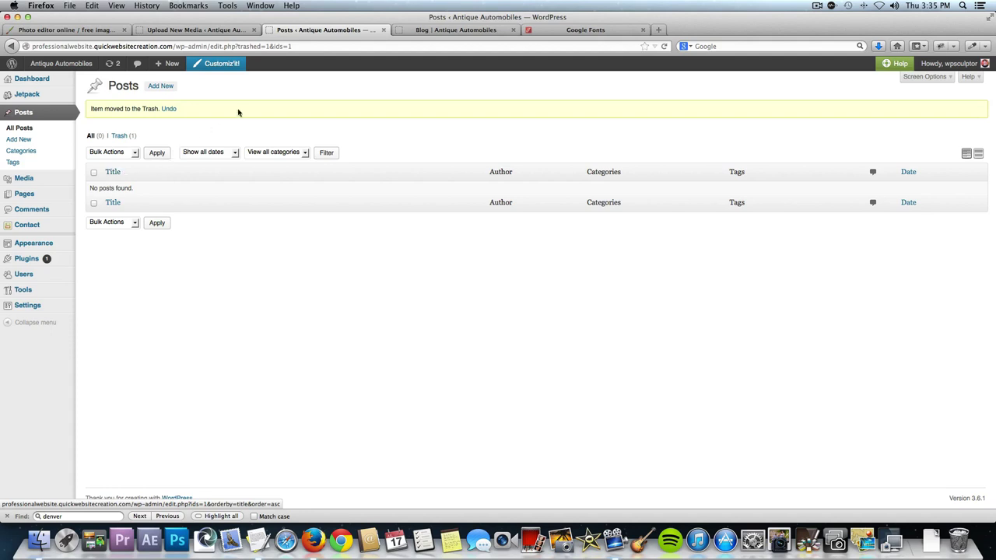
{"action": "left_click", "coordinate": [422, 31]}
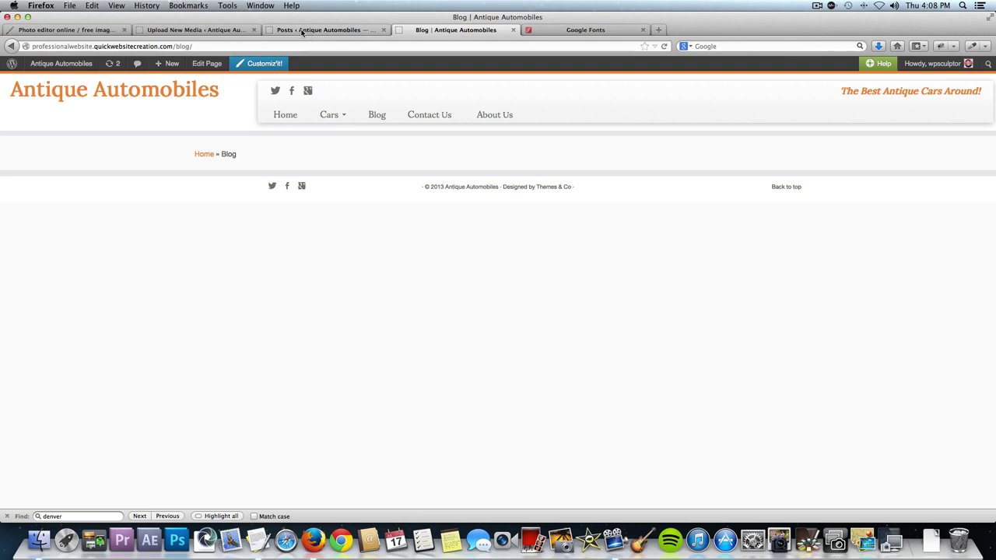
Start a new post titled 'Blog Post # 1: How to Embed YouTube Videos', pasted from the prepared document.
{"action": "left_click", "coordinate": [302, 31]}
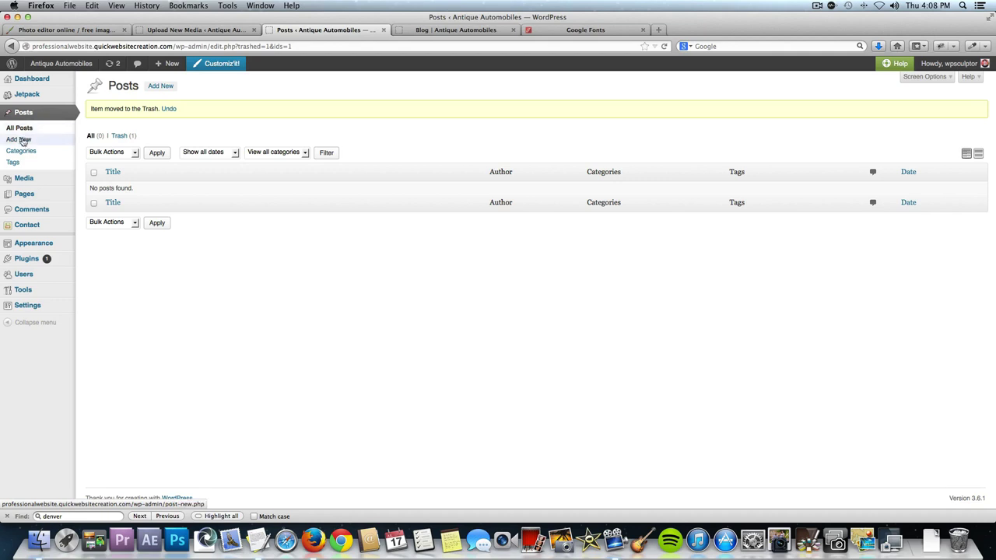
{"action": "left_click", "coordinate": [162, 89]}
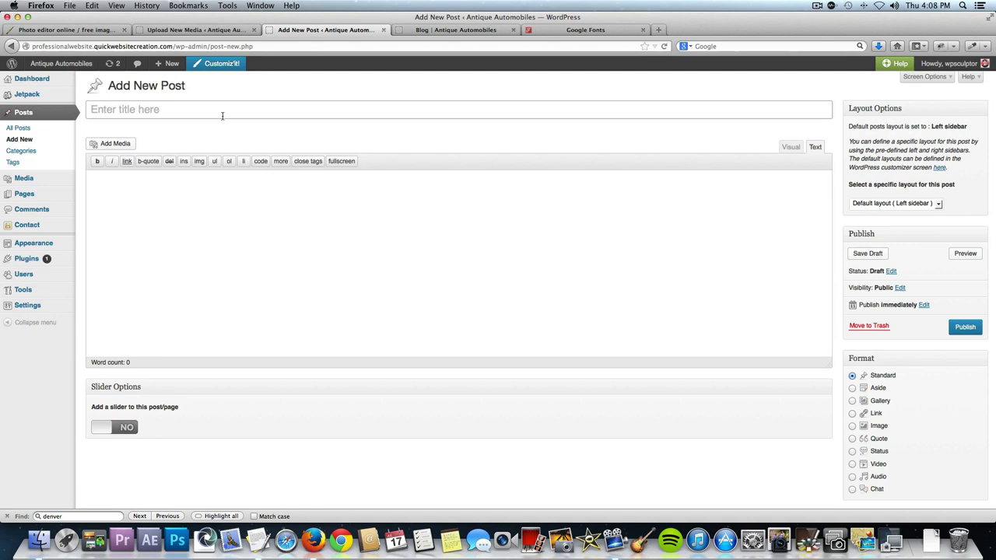
{"action": "key", "text": "super+Tab"}
{"action": "key", "text": "super+Tab"}
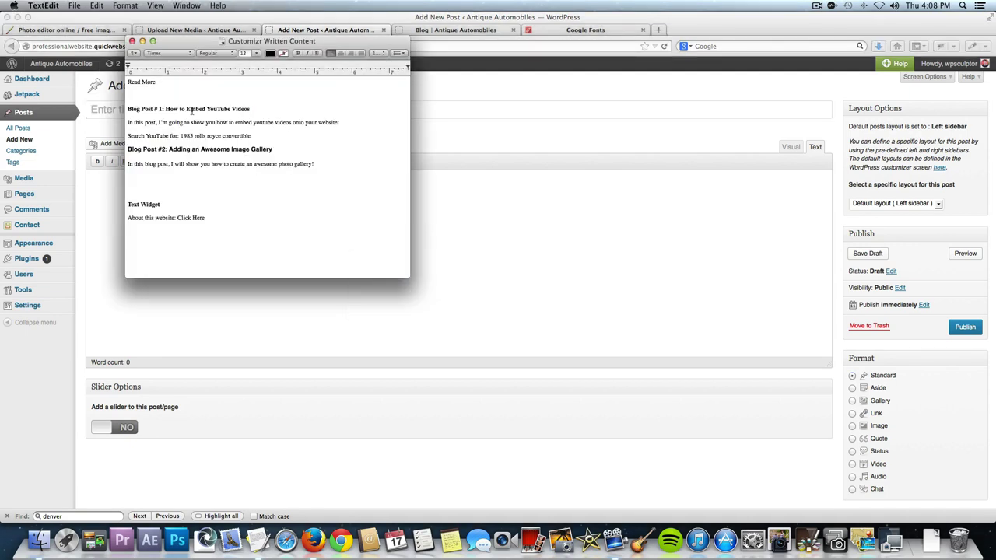
{"action": "triple_click", "coordinate": [158, 108]}
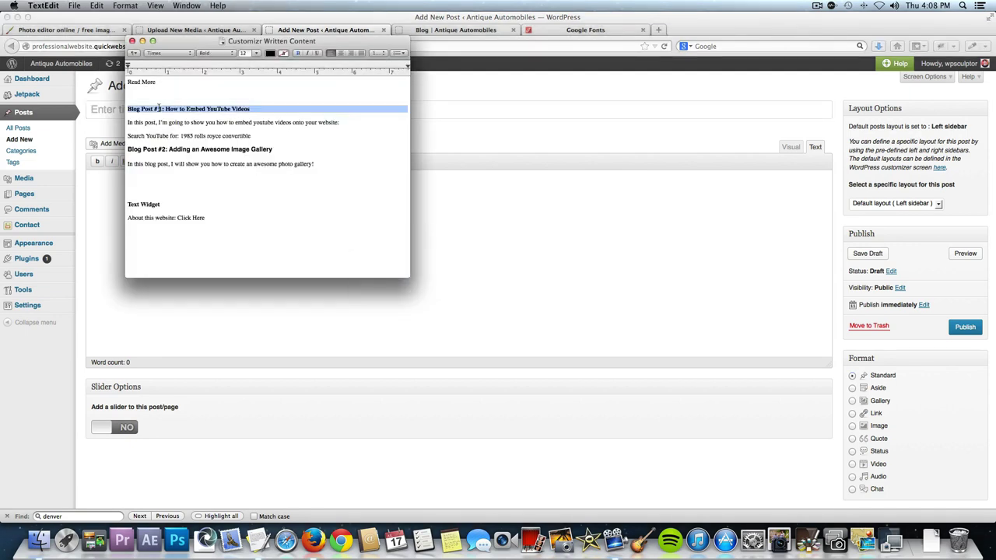
{"action": "key", "text": "super+Tab"}
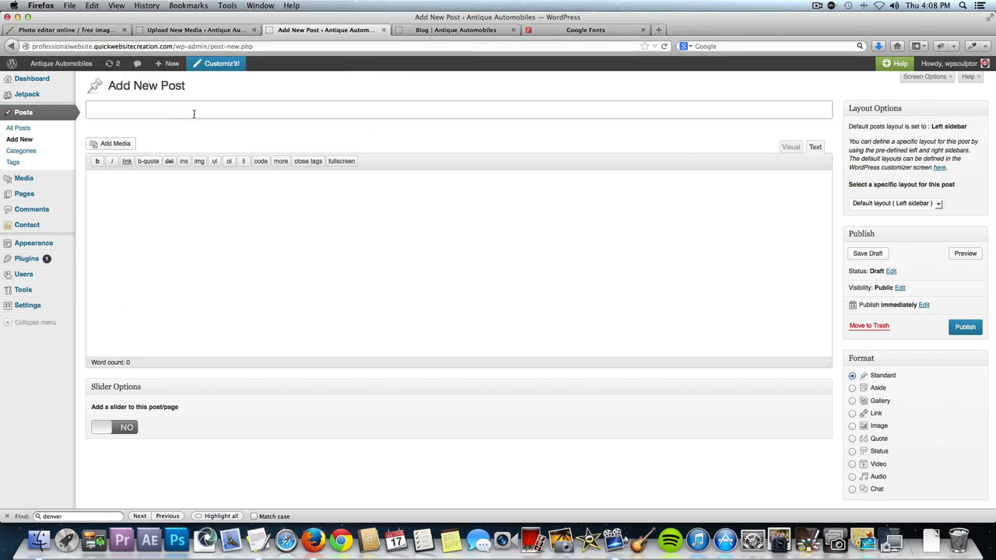
{"action": "type", "text": "Blog Post # 1: How to Embed YouTube Videos"}
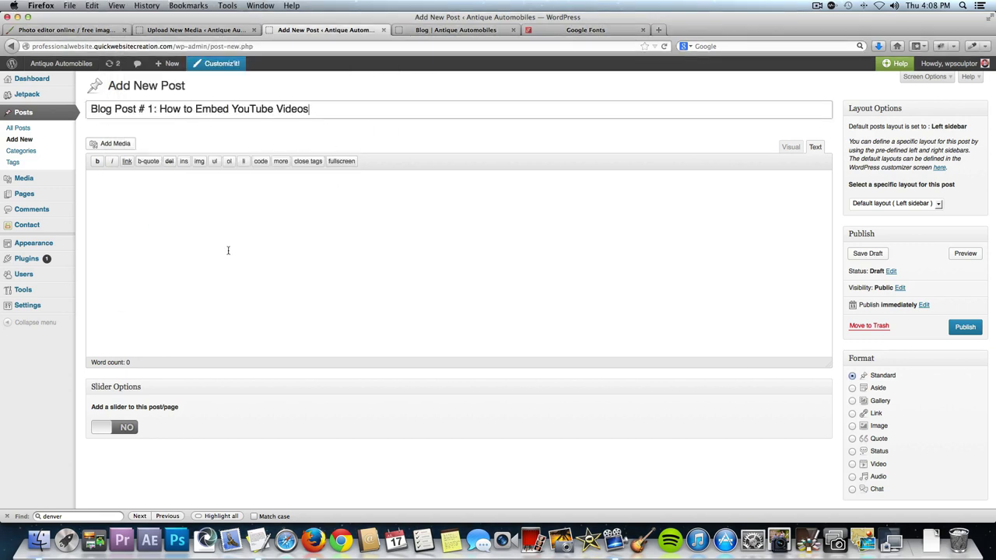
Paste the introductory sentence into the post body and switch to the Visual editor.
{"action": "key", "text": "super+Tab"}
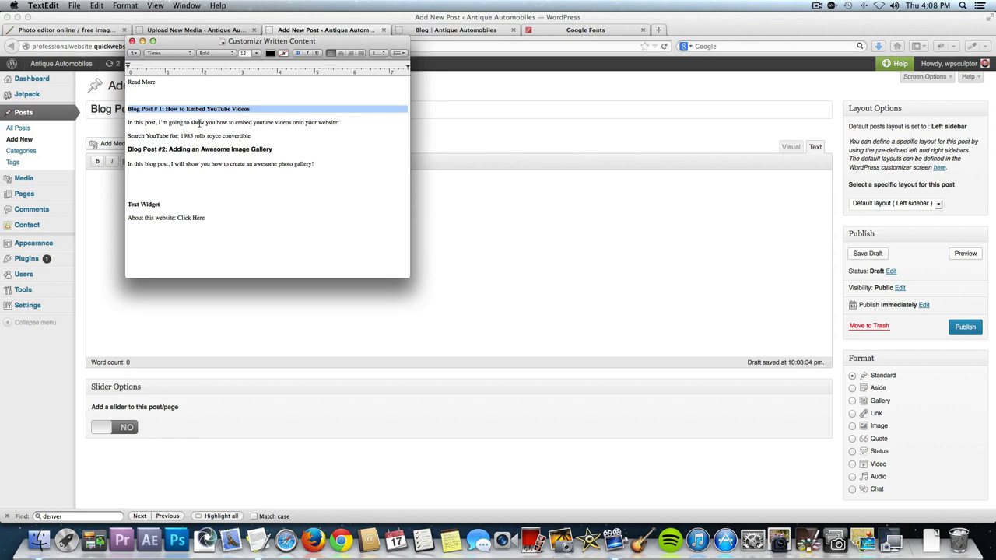
{"action": "triple_click", "coordinate": [199, 123]}
{"action": "key", "text": "super+c"}
{"action": "key", "text": "super+Tab"}
{"action": "key", "text": "super+v"}
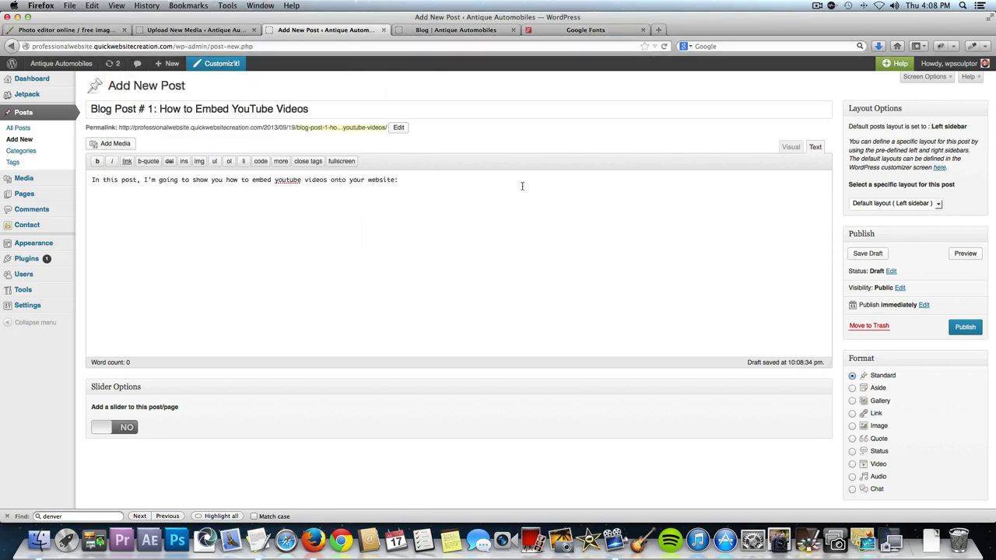
{"action": "left_click", "coordinate": [790, 147]}
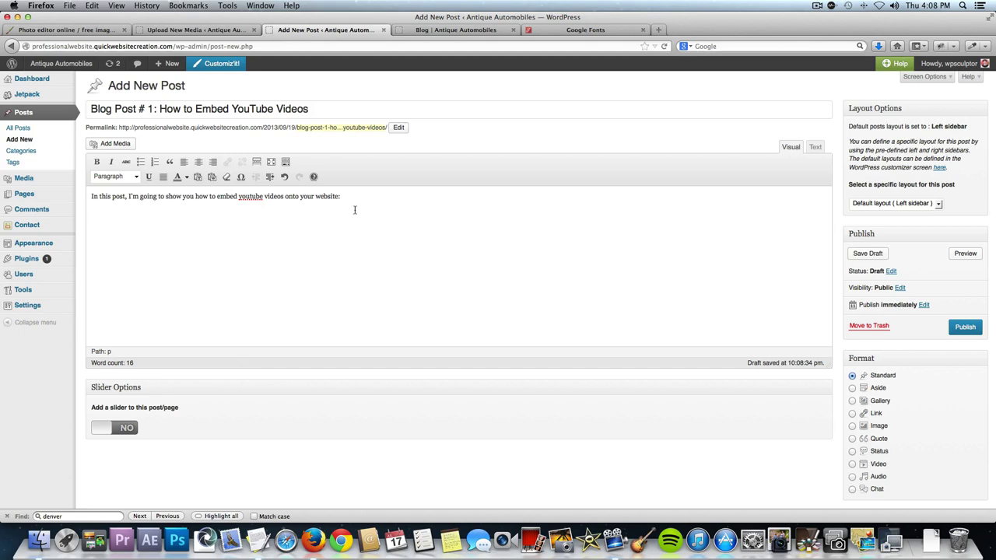
Load youtube.com in the Blog page's browser tab.
{"action": "left_click", "coordinate": [463, 30]}
{"action": "left_click", "coordinate": [445, 45]}
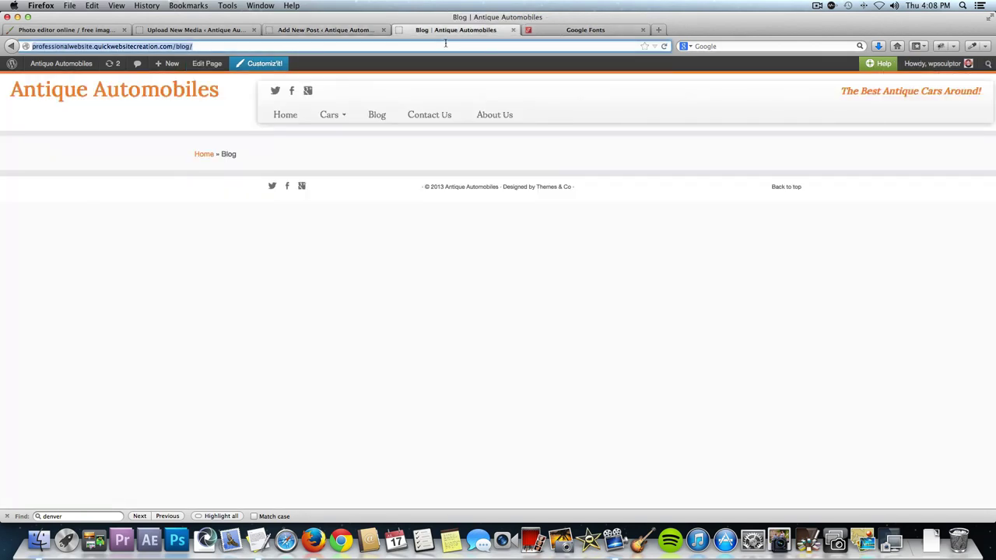
{"action": "type", "text": "youtube.com/"}
{"action": "key", "text": "Return"}
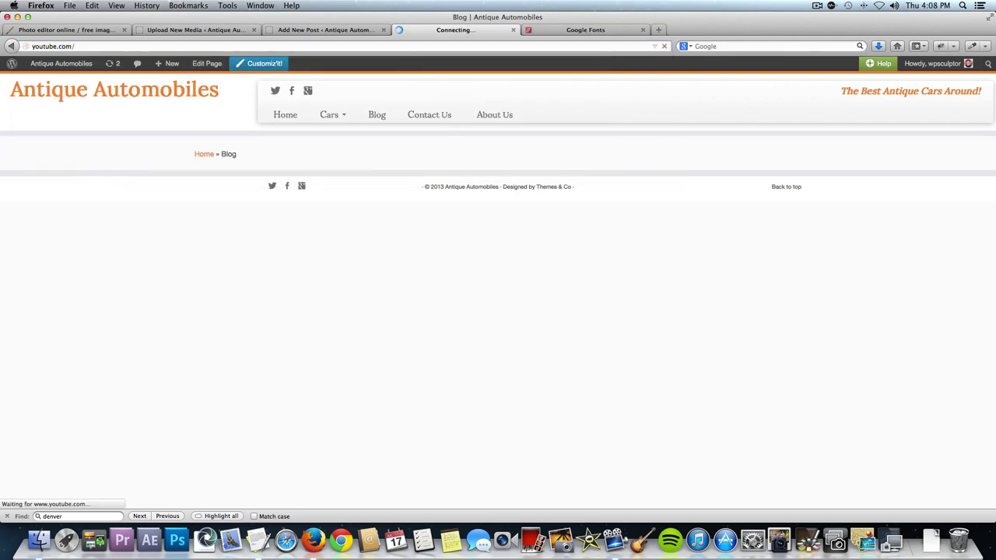
Search YouTube for '1985 rolls royce convertible' and open the first Corniche video result.
{"action": "key", "text": "super+Tab"}
{"action": "key", "text": "super+Tab"}
{"action": "key", "text": "super+shift+Tab"}
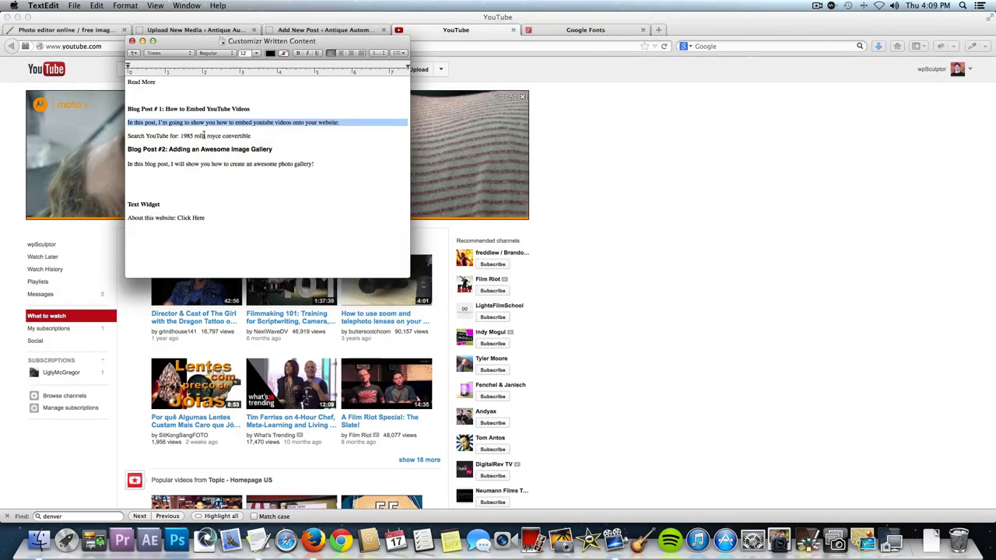
{"action": "left_click_drag", "start_coordinate": [180, 136], "coordinate": [252, 135]}
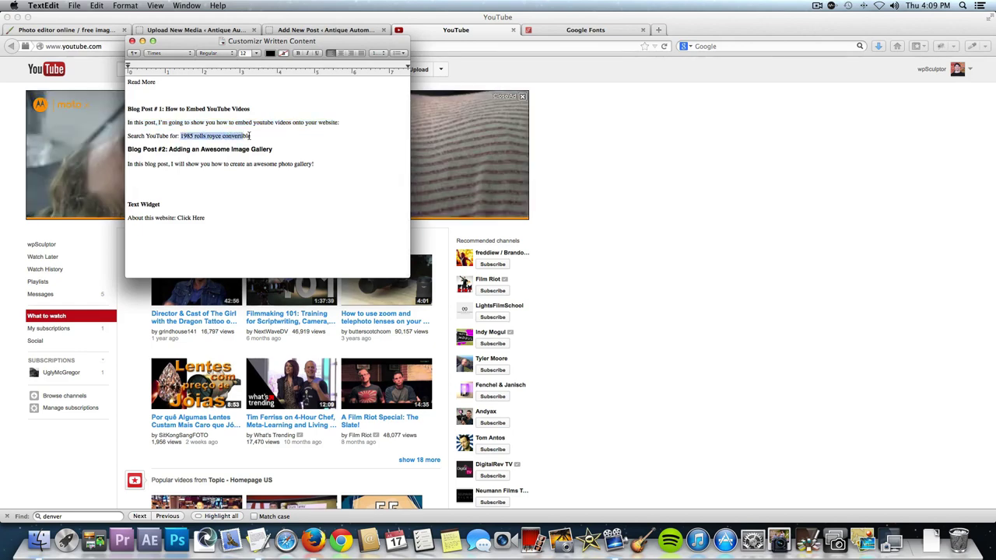
{"action": "key", "text": "super+c"}
{"action": "key", "text": "super+Tab"}
{"action": "left_click", "coordinate": [200, 69]}
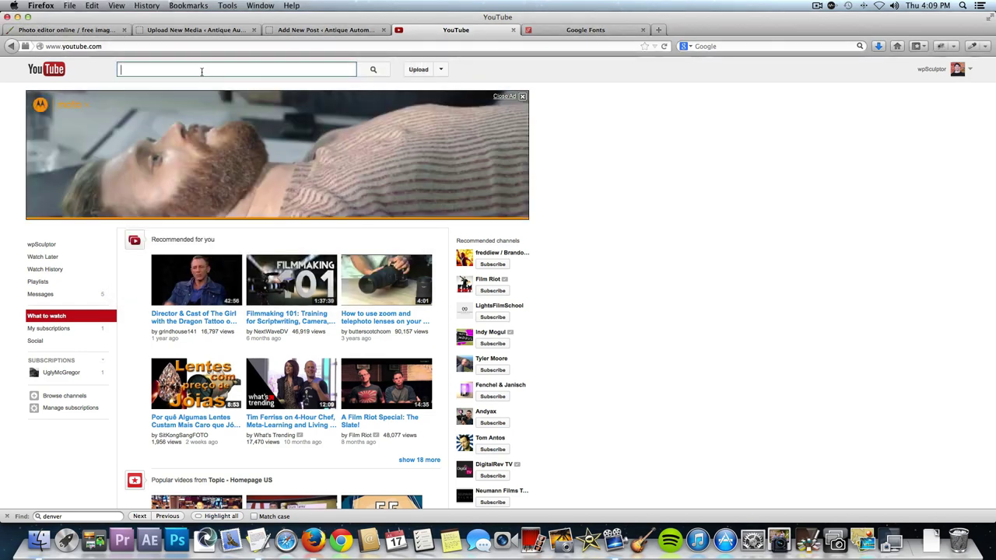
{"action": "key", "text": "super+v"}
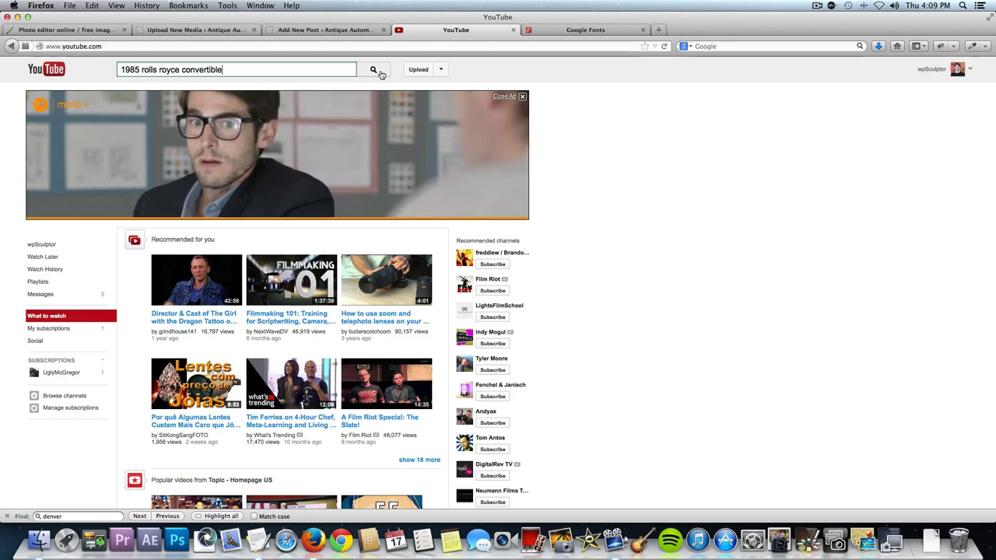
{"action": "left_click", "coordinate": [378, 73]}
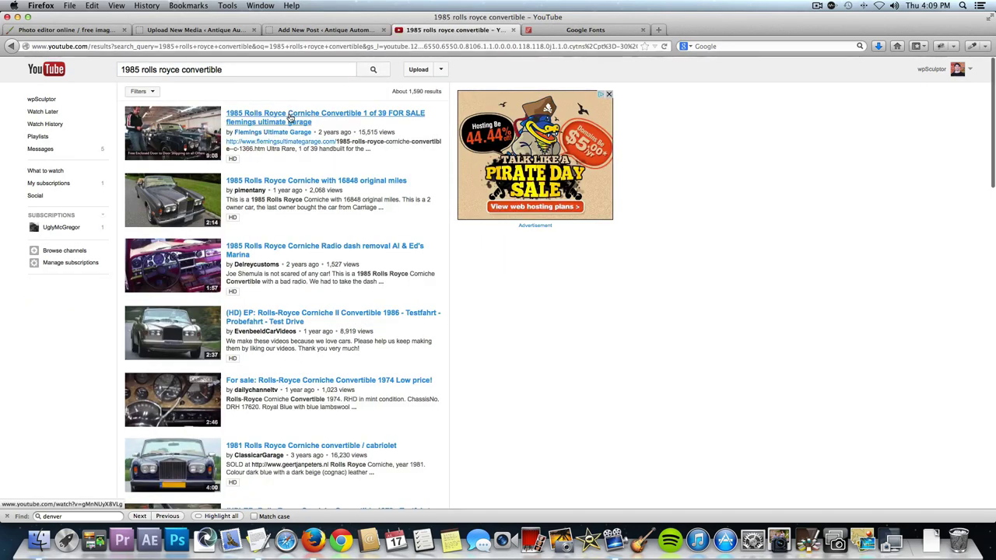
{"action": "left_click", "coordinate": [290, 116]}
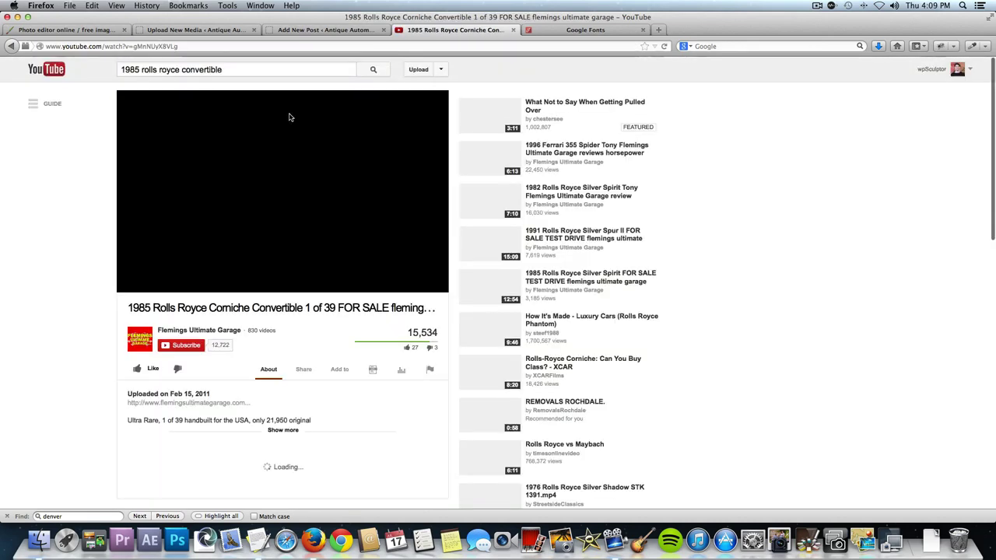
Pause the video and paste its web address into the new post body.
{"action": "left_click", "coordinate": [269, 182]}
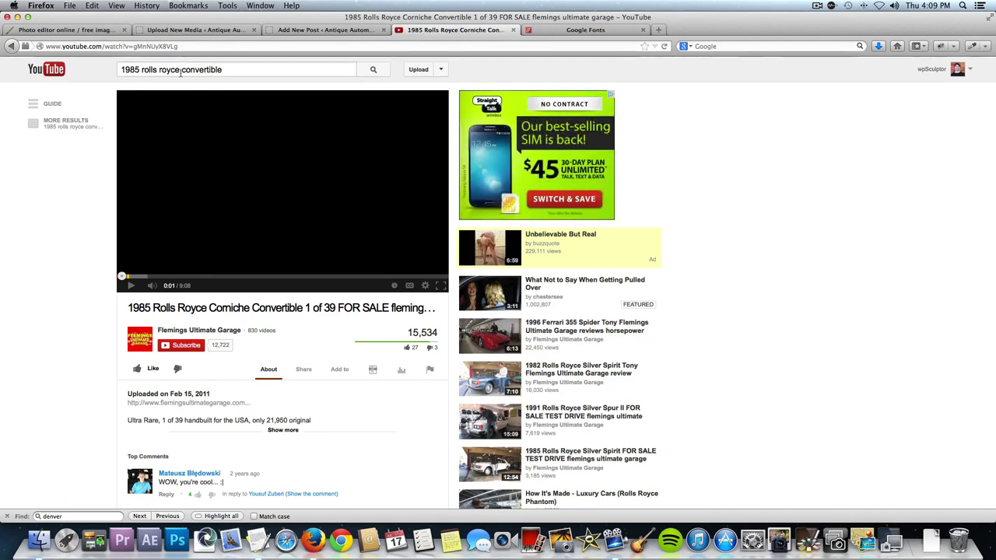
{"action": "left_click", "coordinate": [128, 45]}
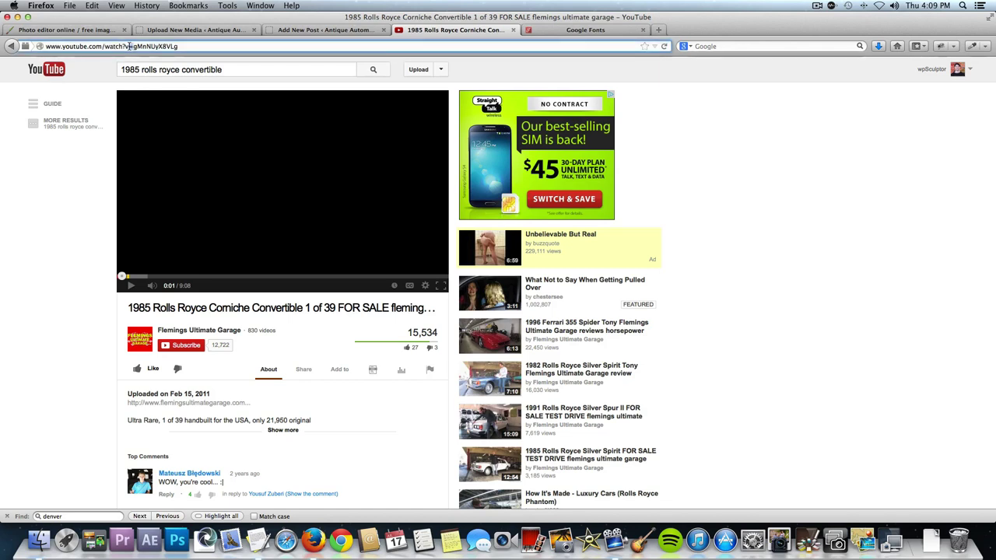
{"action": "key", "text": "super+a"}
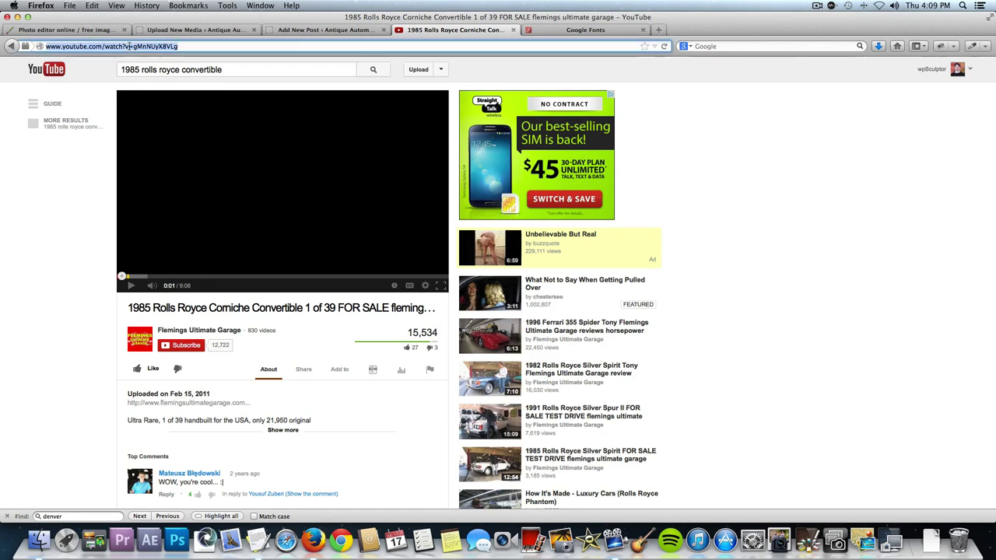
{"action": "left_click", "coordinate": [333, 31]}
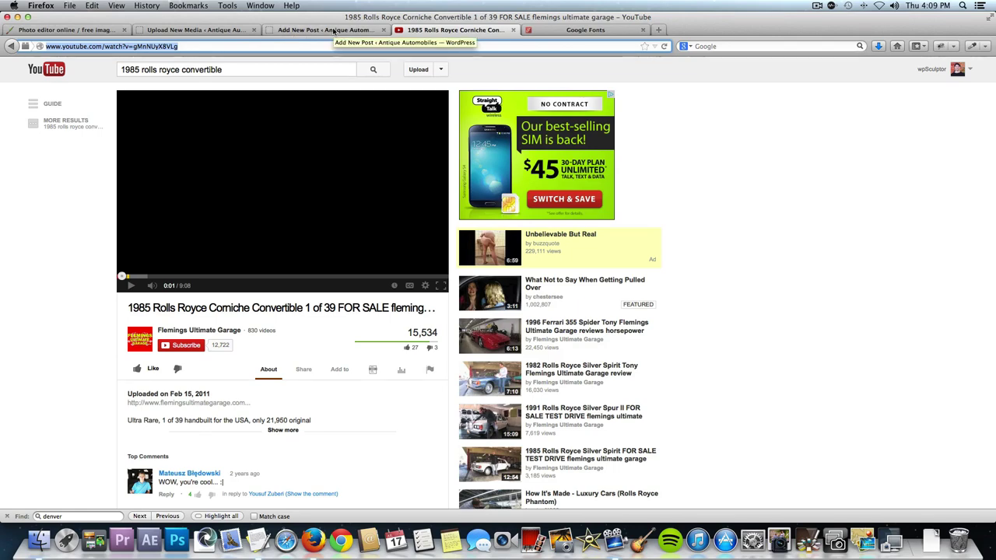
{"action": "key", "text": "super+v"}
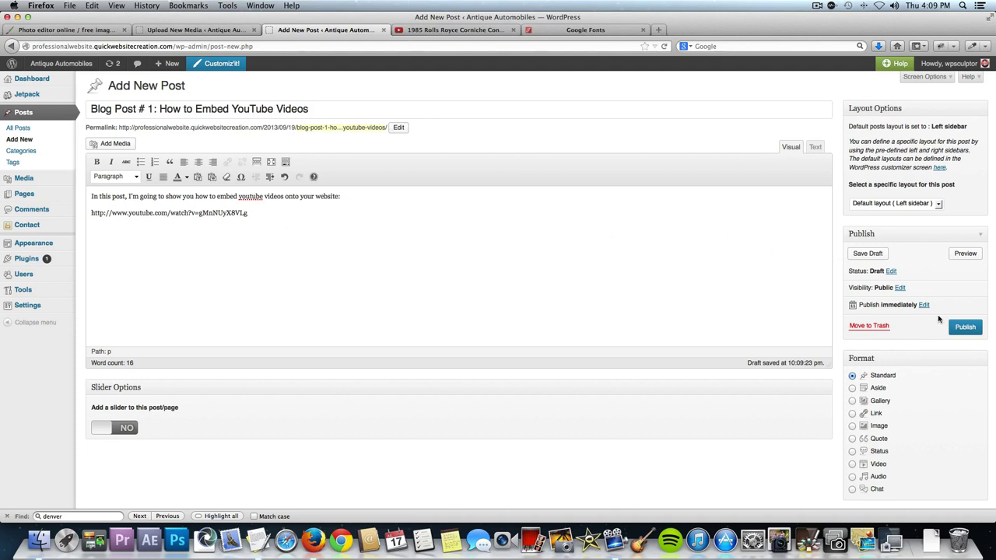
Publish Blog Post # 1 and view it on the live site's Blog page.
{"action": "left_click", "coordinate": [963, 328]}
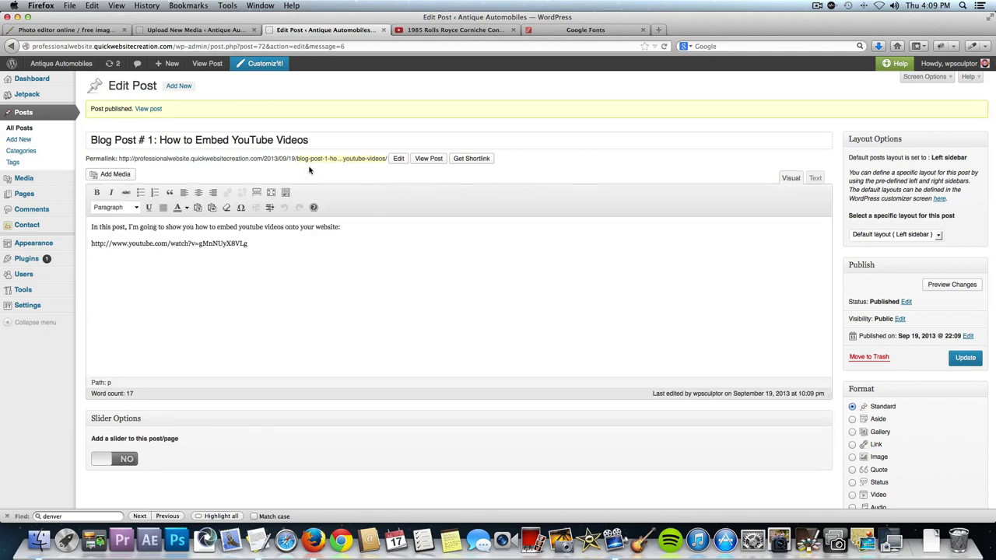
{"action": "left_click", "coordinate": [63, 67]}
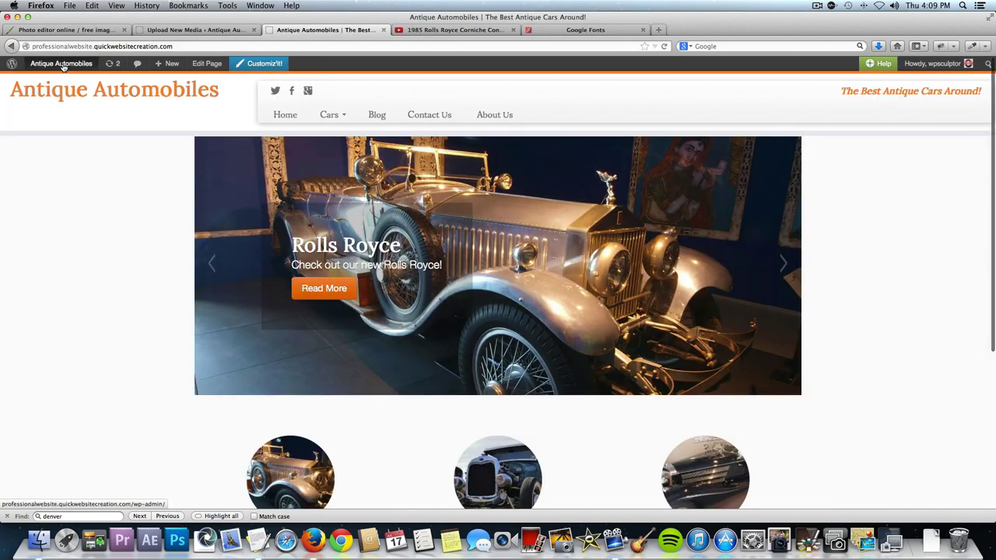
{"action": "left_click", "coordinate": [378, 116]}
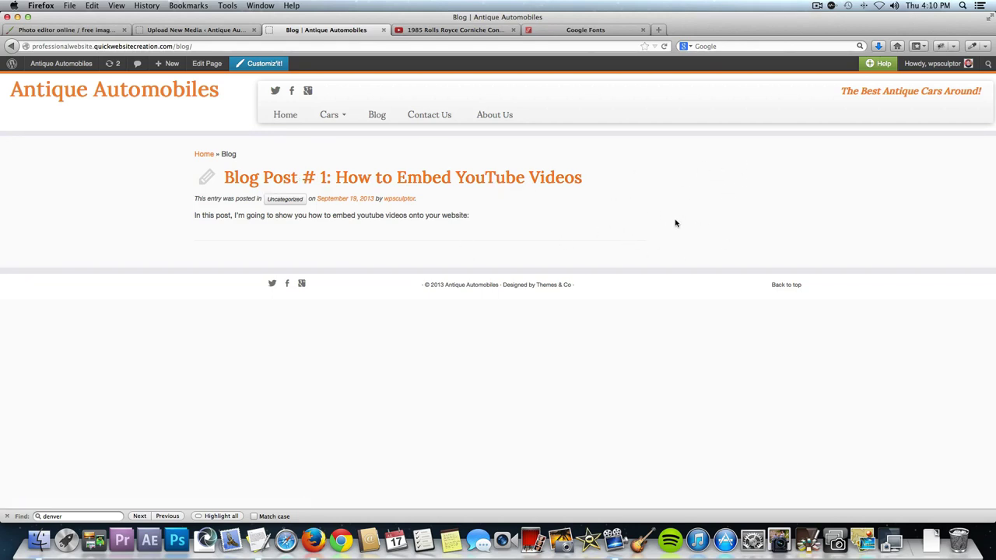
Open the published post, scroll through it checking for the video, and reopen its editor.
{"action": "left_click", "coordinate": [483, 182]}
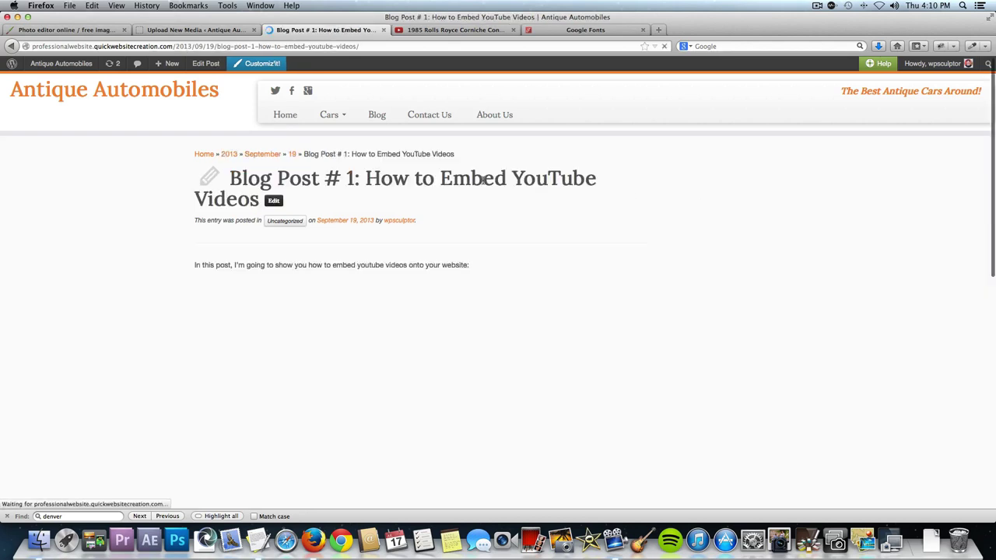
{"action": "scroll", "coordinate": [436, 233], "scroll_direction": "down", "scroll_amount": 1}
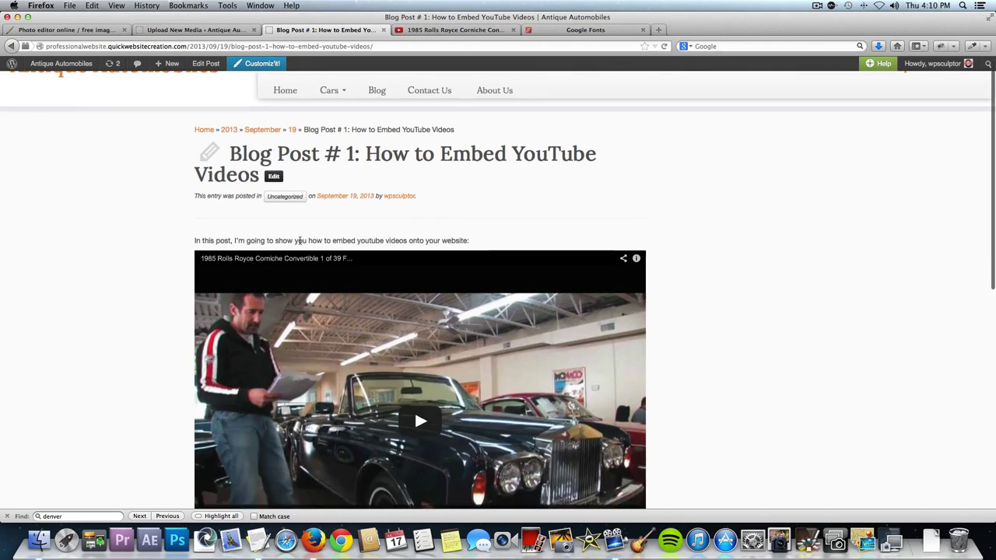
{"action": "scroll", "coordinate": [661, 391], "scroll_direction": "down", "scroll_amount": 5}
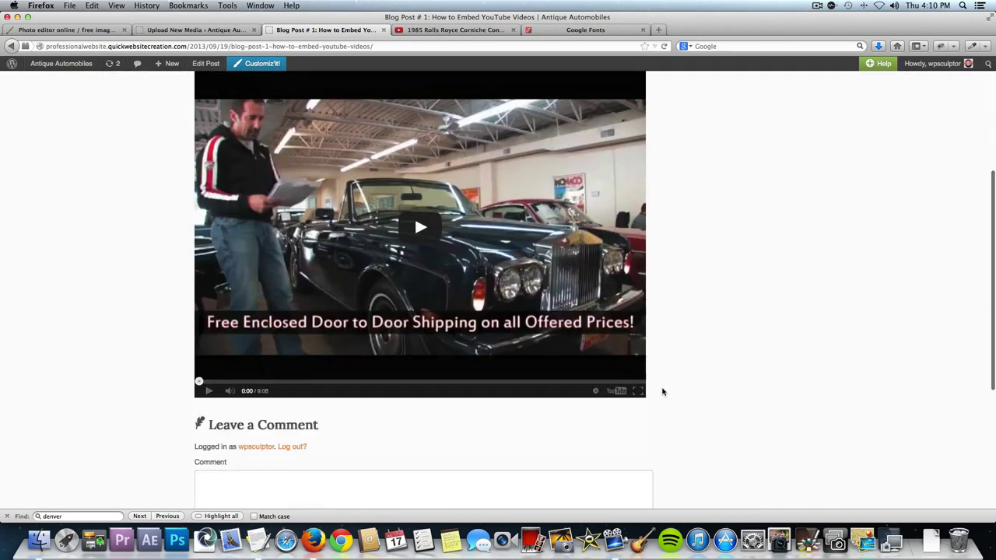
{"action": "scroll", "coordinate": [278, 191], "scroll_direction": "up", "scroll_amount": 2}
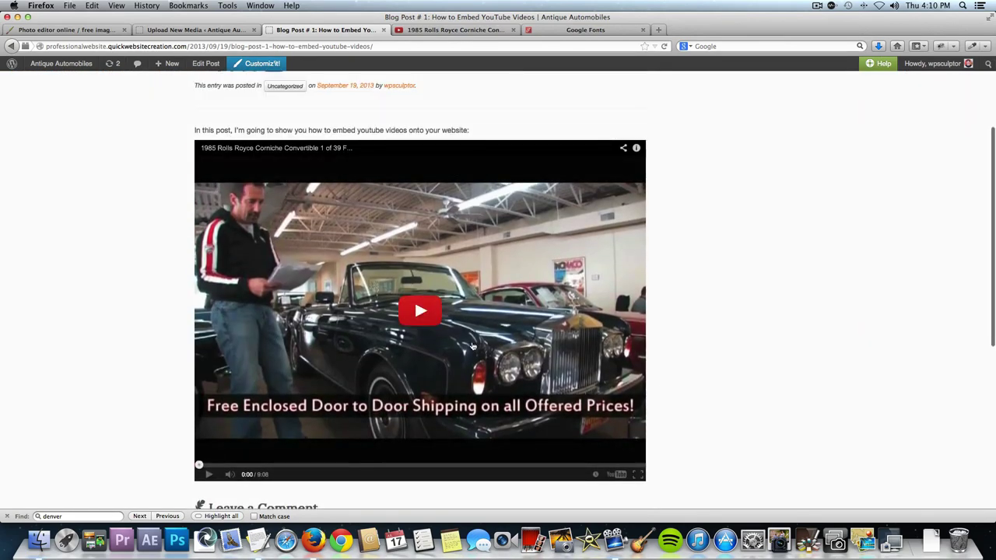
{"action": "scroll", "coordinate": [472, 345], "scroll_direction": "down", "scroll_amount": 1}
{"action": "scroll", "coordinate": [472, 344], "scroll_direction": "up", "scroll_amount": 5}
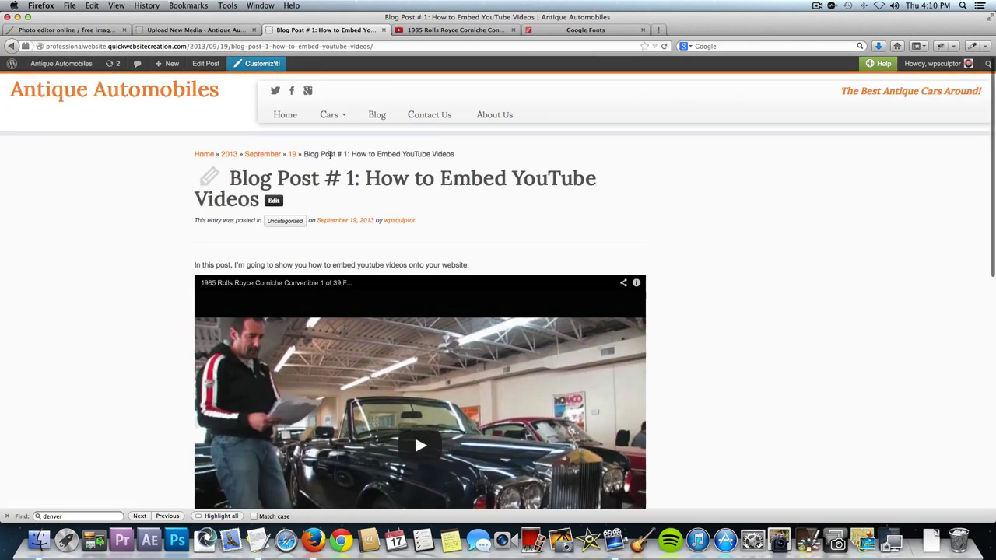
{"action": "left_click", "coordinate": [274, 201]}
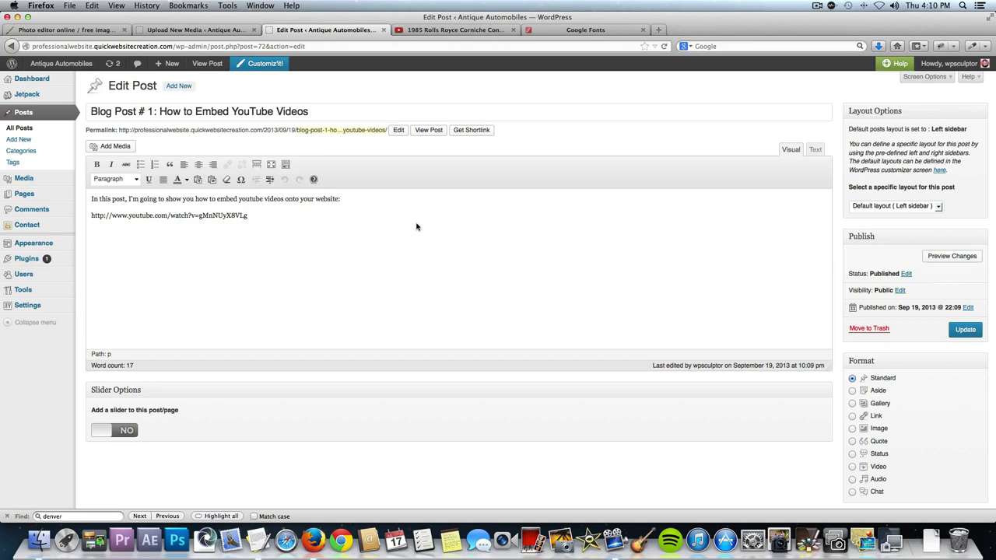
{"action": "scroll", "coordinate": [902, 368], "scroll_direction": "down", "scroll_amount": 5}
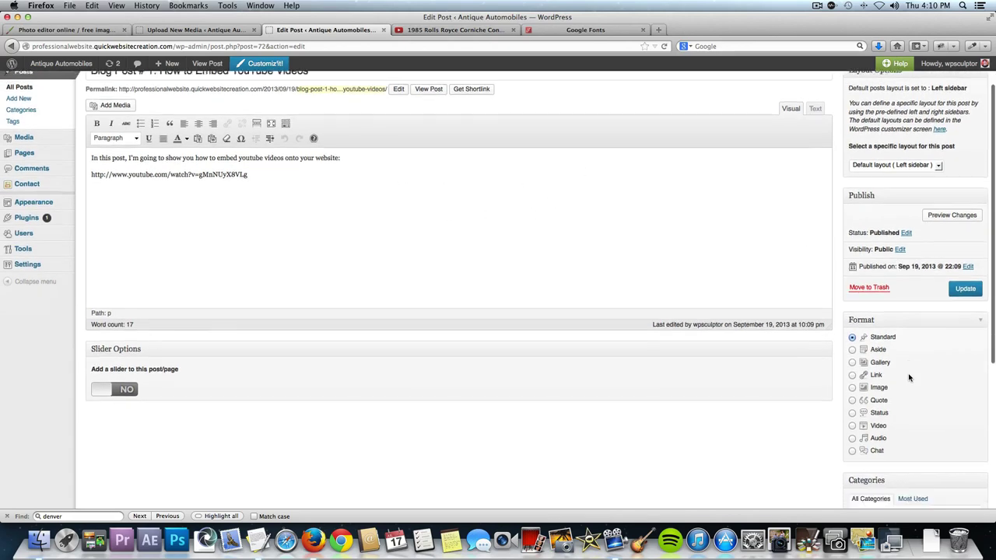
Upload Embed-Youtube-Blog-Featured-Img.jpg from the 270X250 folder and set it as featured image.
{"action": "scroll", "coordinate": [909, 377], "scroll_direction": "down", "scroll_amount": 3}
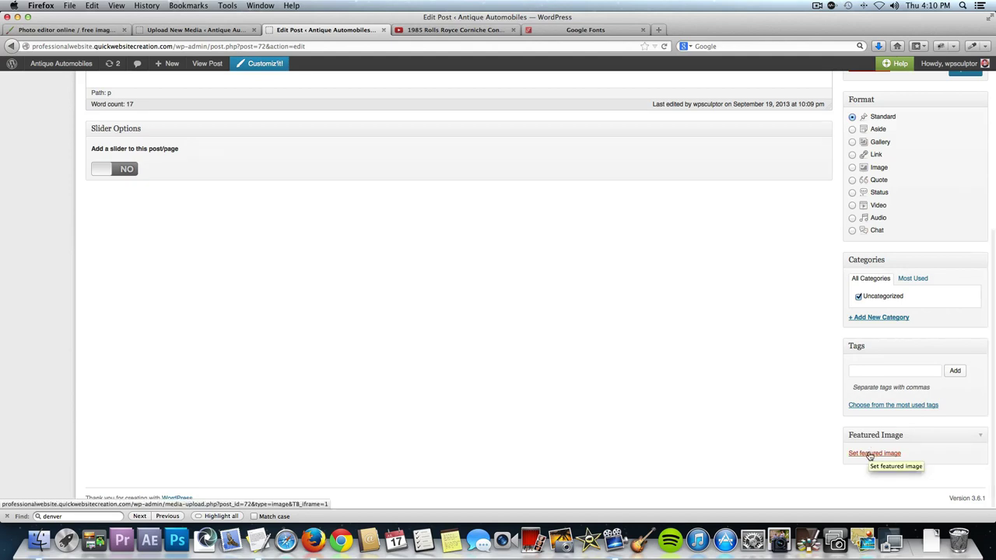
{"action": "left_click", "coordinate": [871, 453]}
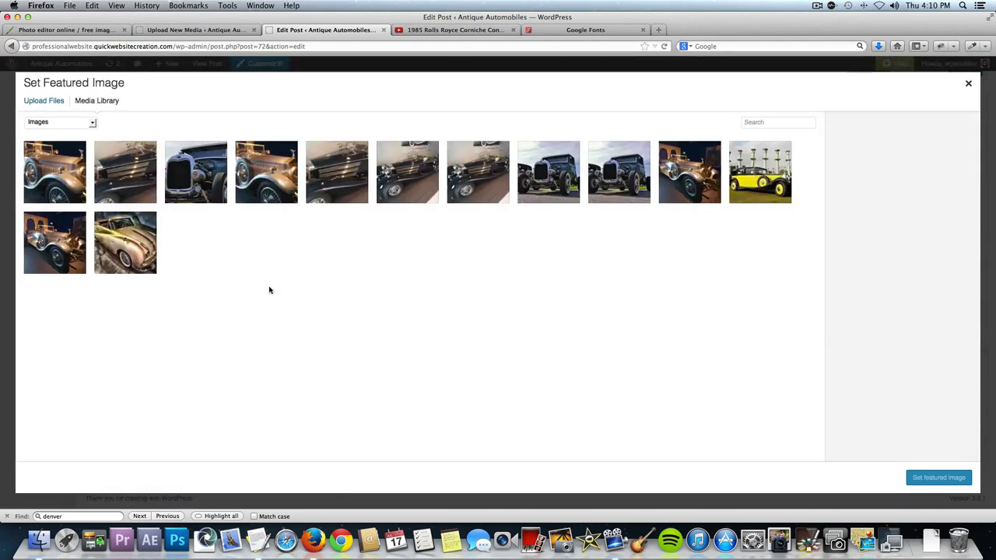
{"action": "left_click", "coordinate": [56, 105]}
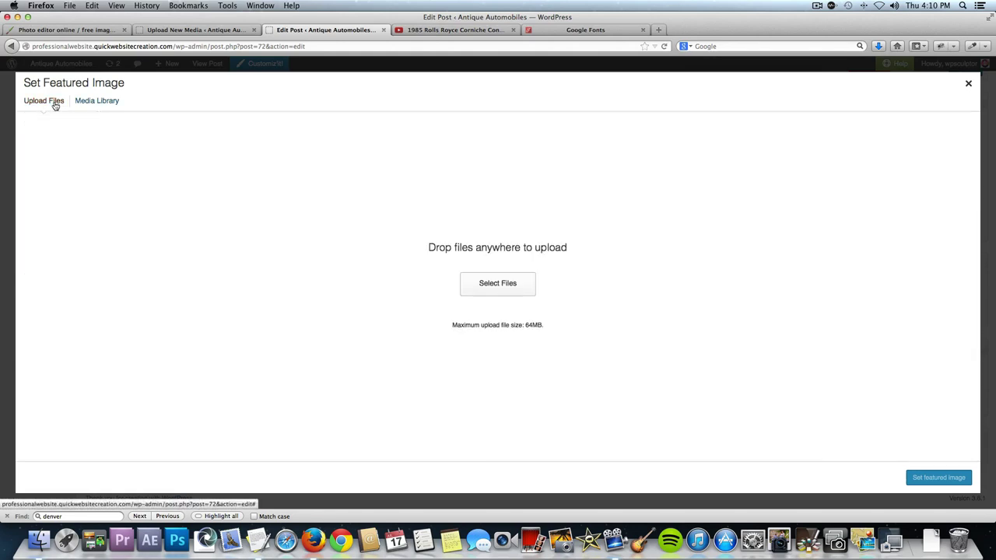
{"action": "left_click", "coordinate": [513, 283]}
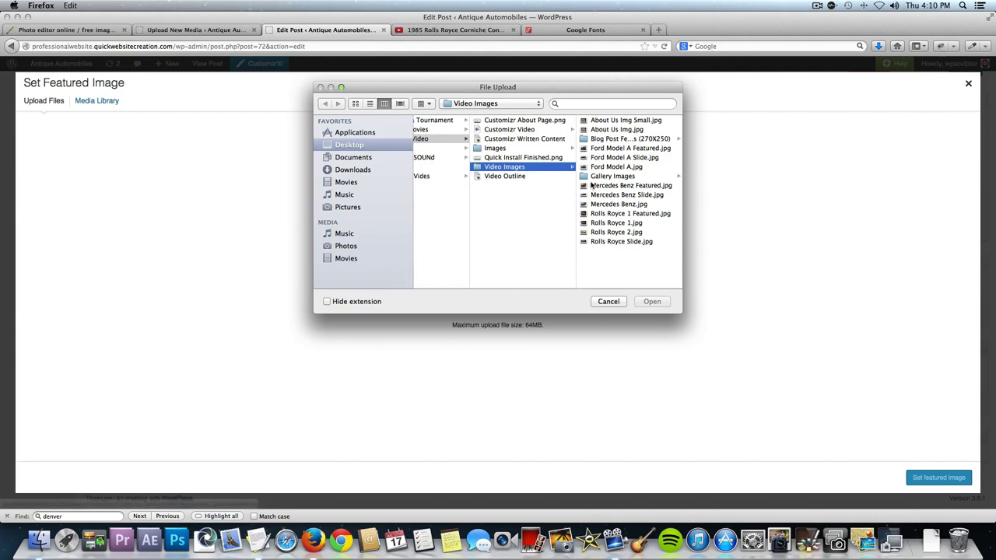
{"action": "left_click", "coordinate": [638, 140]}
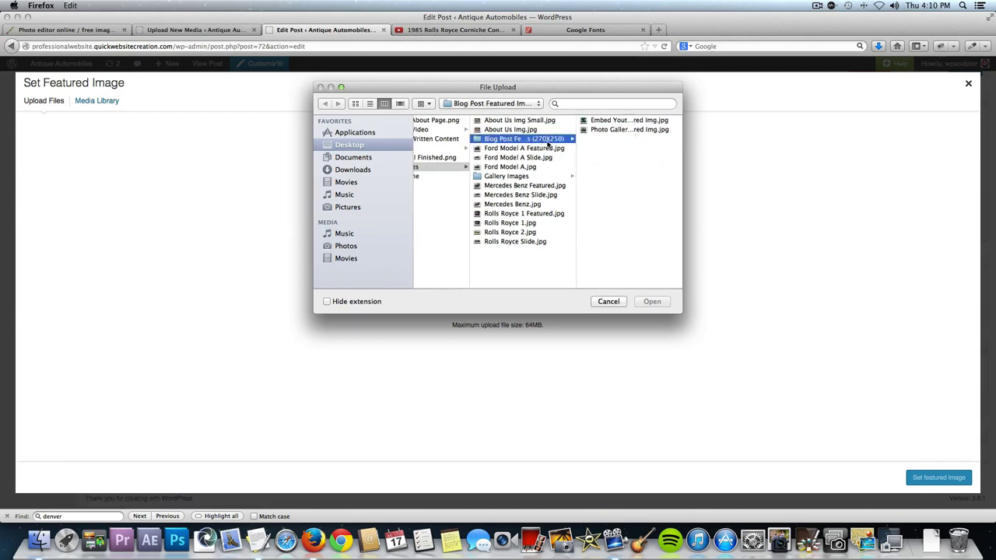
{"action": "left_click", "coordinate": [624, 121]}
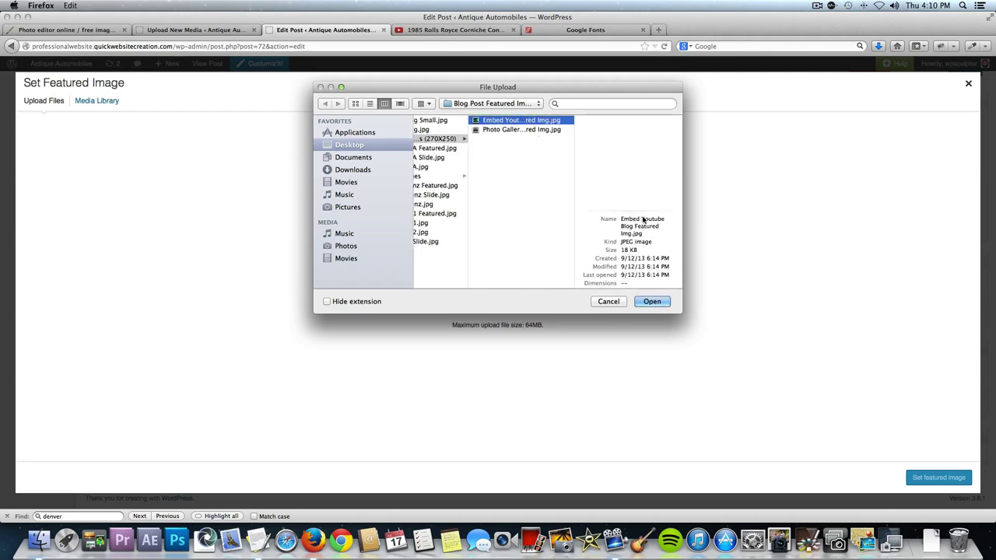
{"action": "left_click", "coordinate": [652, 301]}
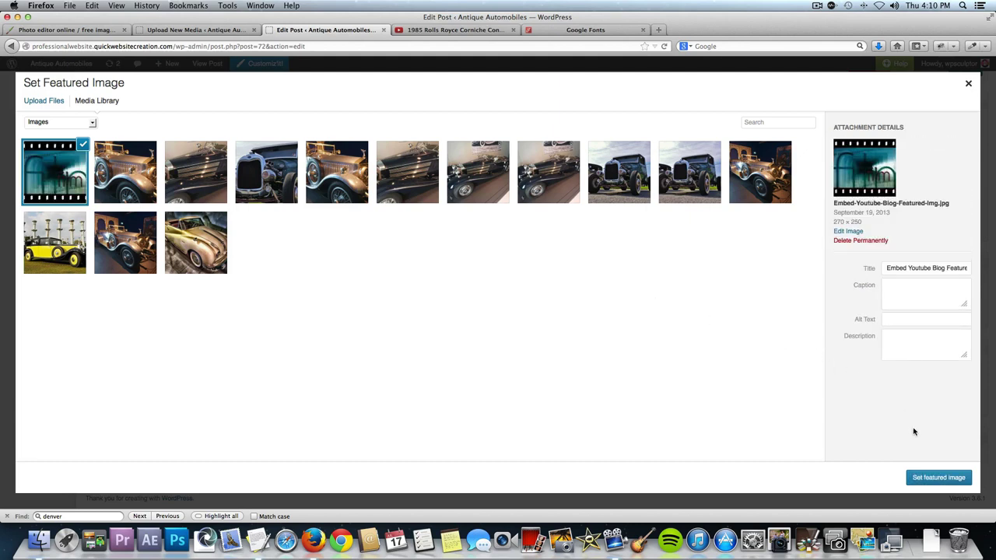
{"action": "left_click", "coordinate": [922, 477]}
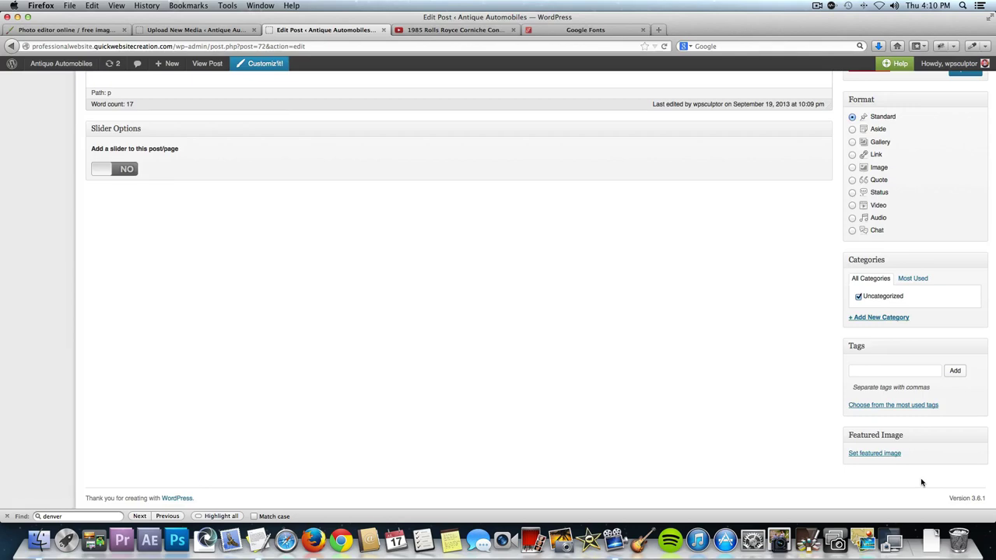
Untick Uncategorized, create and tick a new 'Embed Youtube Videos' category, and update the post.
{"action": "scroll", "coordinate": [792, 373], "scroll_direction": "up", "scroll_amount": 3}
{"action": "scroll", "coordinate": [792, 373], "scroll_direction": "up", "scroll_amount": 3}
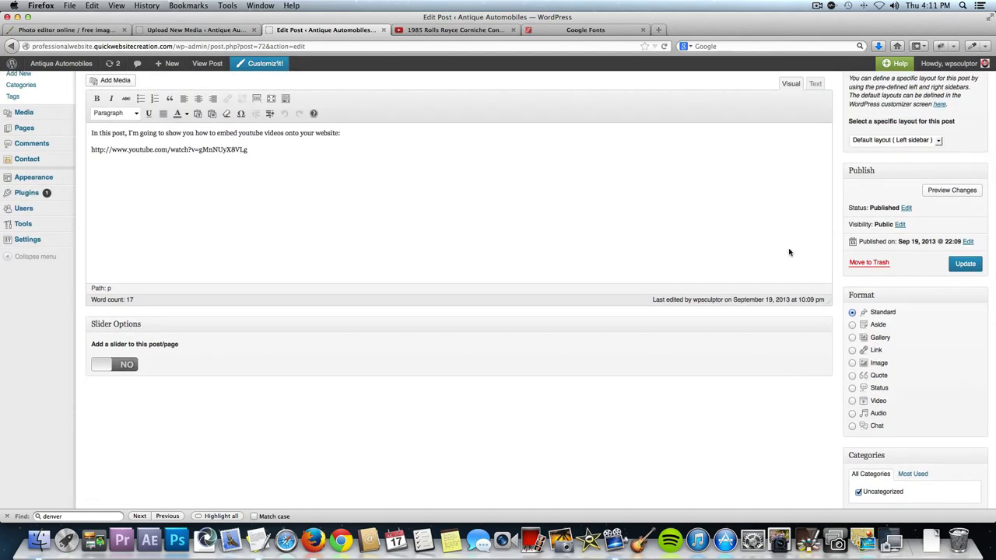
{"action": "scroll", "coordinate": [790, 254], "scroll_direction": "up", "scroll_amount": 2}
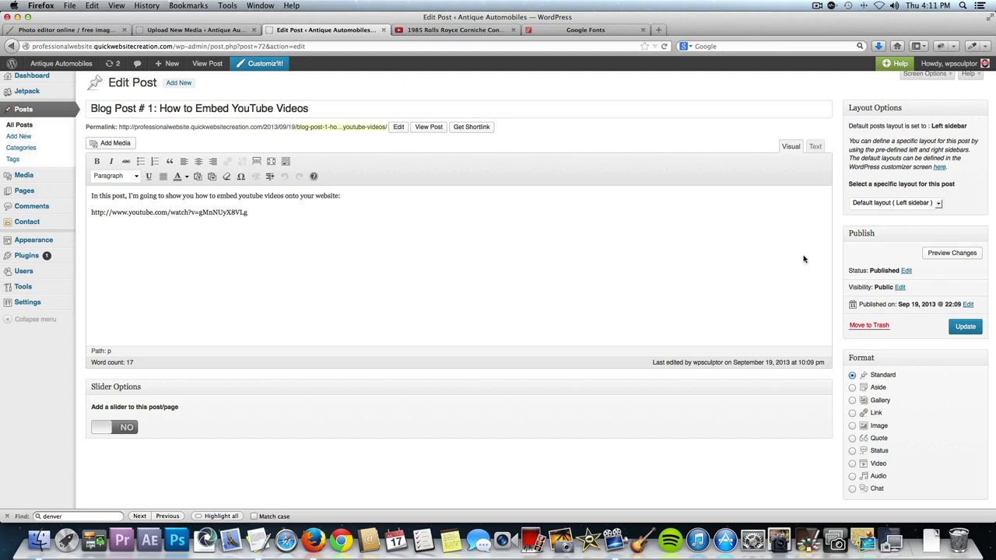
{"action": "scroll", "coordinate": [804, 259], "scroll_direction": "down", "scroll_amount": 1}
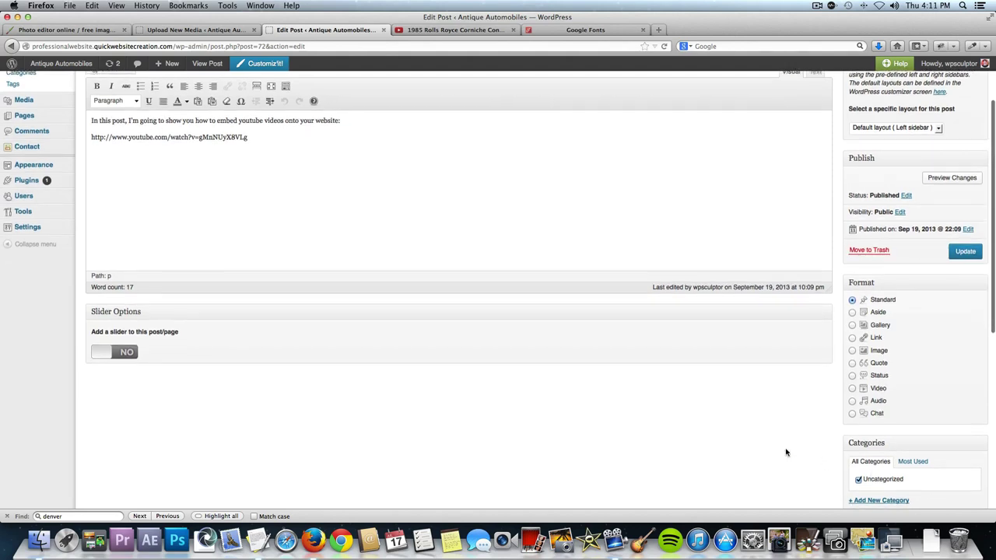
{"action": "scroll", "coordinate": [785, 451], "scroll_direction": "down", "scroll_amount": 3}
{"action": "left_click", "coordinate": [858, 413]}
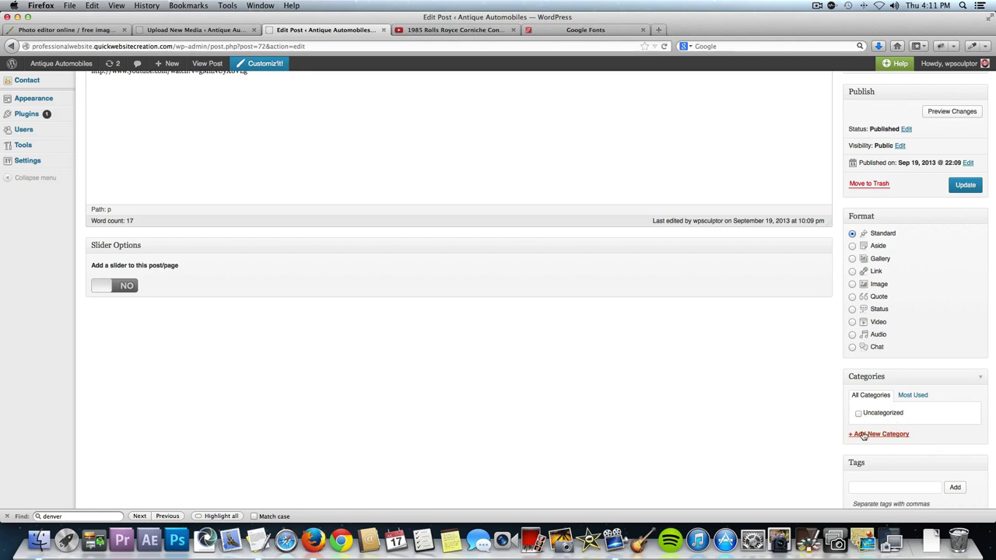
{"action": "left_click", "coordinate": [880, 436]}
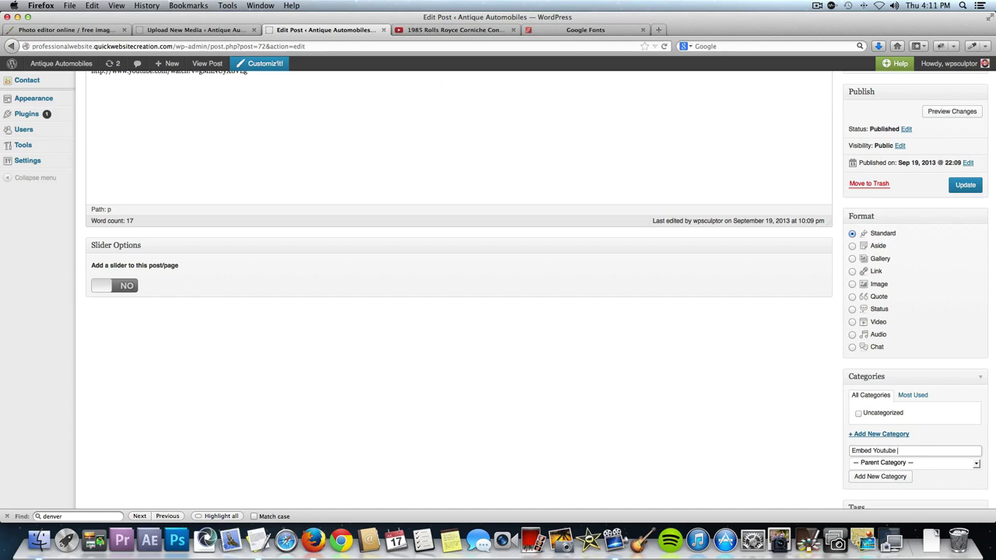
{"action": "left_click", "coordinate": [889, 482]}
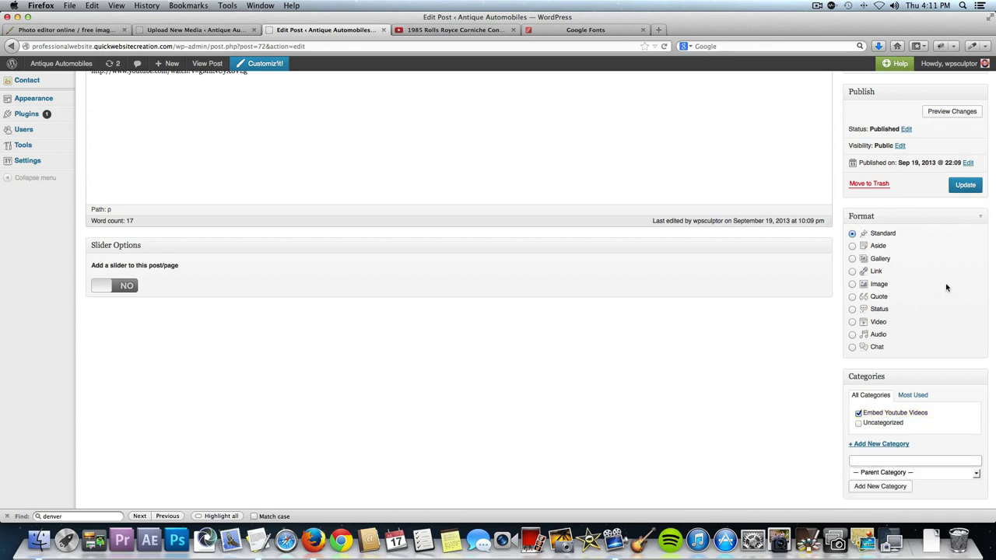
{"action": "left_click", "coordinate": [969, 190]}
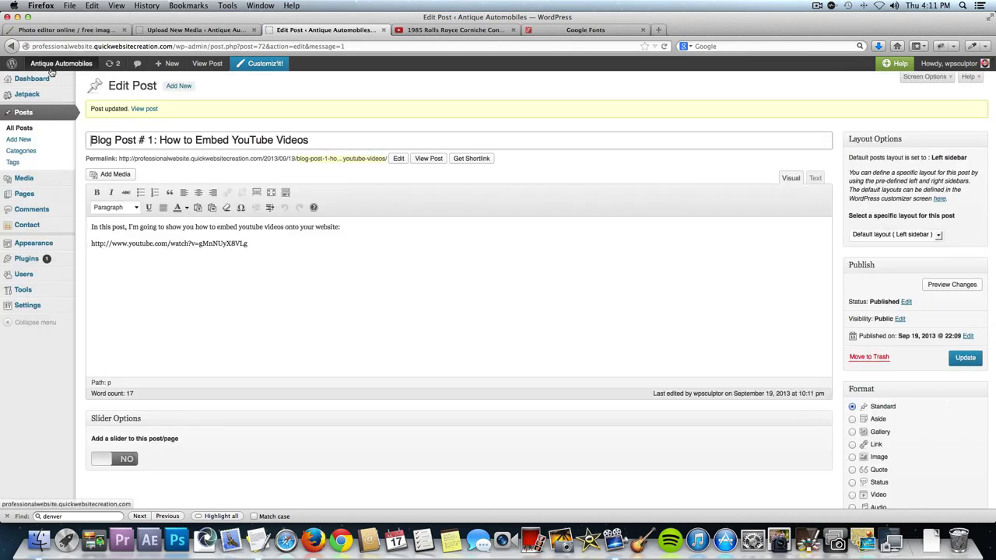
Open Blog Post #1 from the live Blog page, then go back to the admin Dashboard.
{"action": "left_click", "coordinate": [53, 66]}
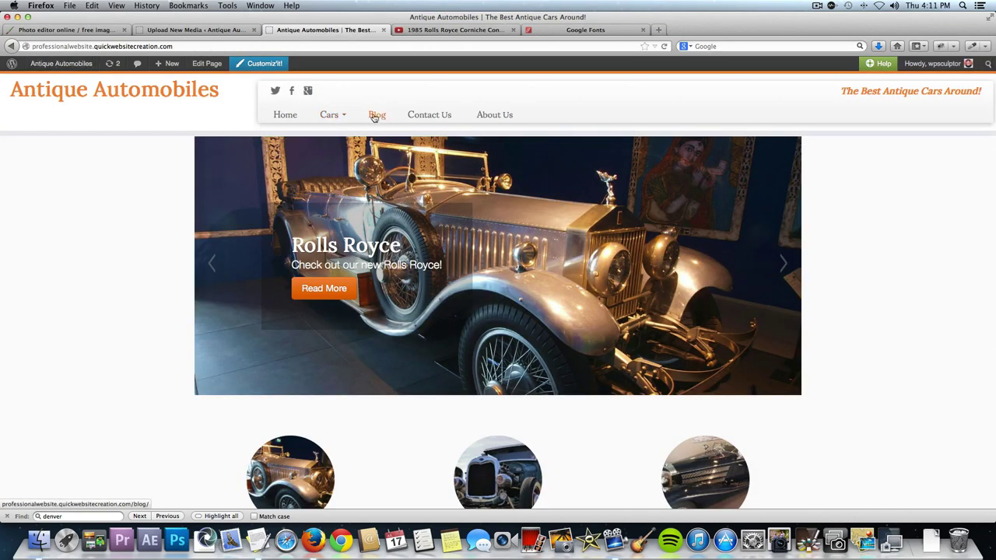
{"action": "left_click", "coordinate": [383, 116]}
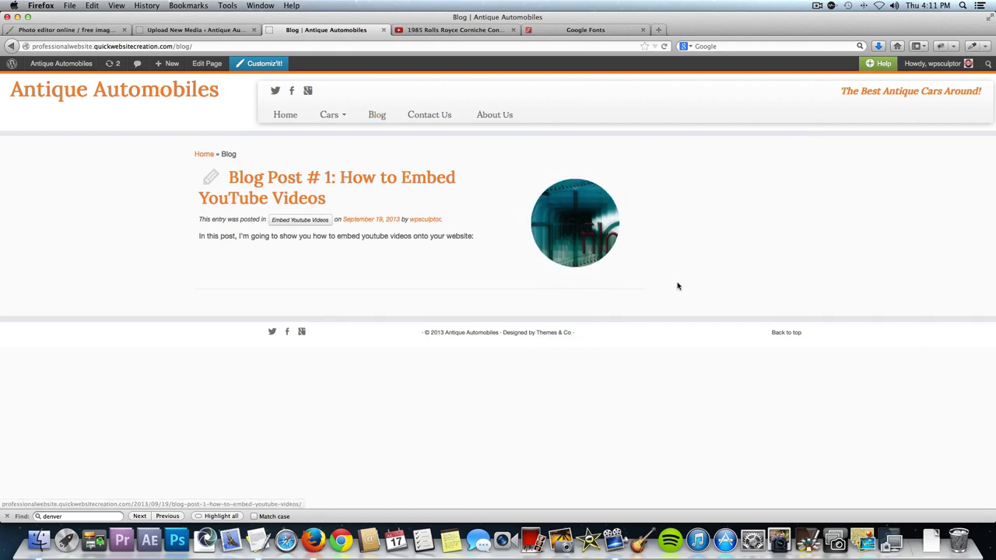
{"action": "left_click", "coordinate": [347, 180]}
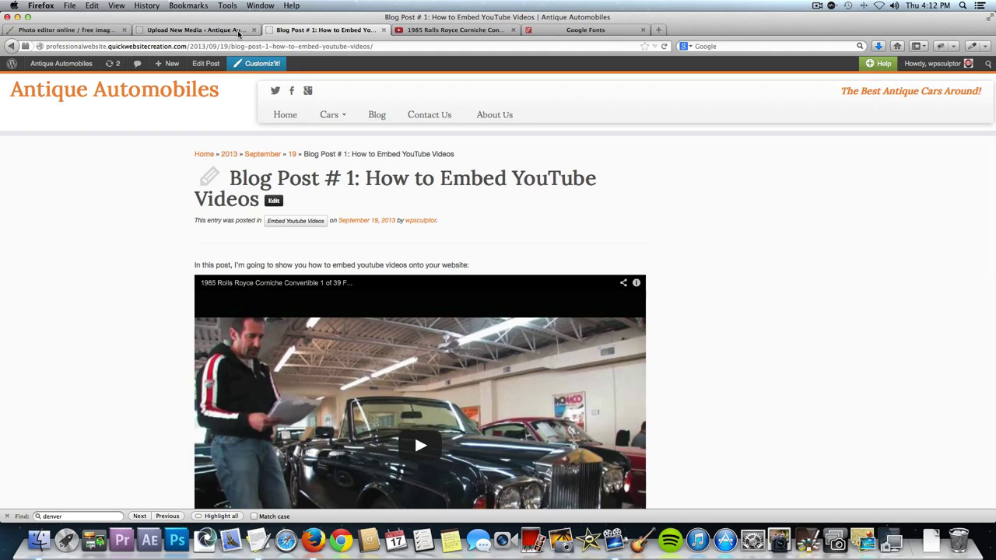
{"action": "left_click", "coordinate": [76, 67]}
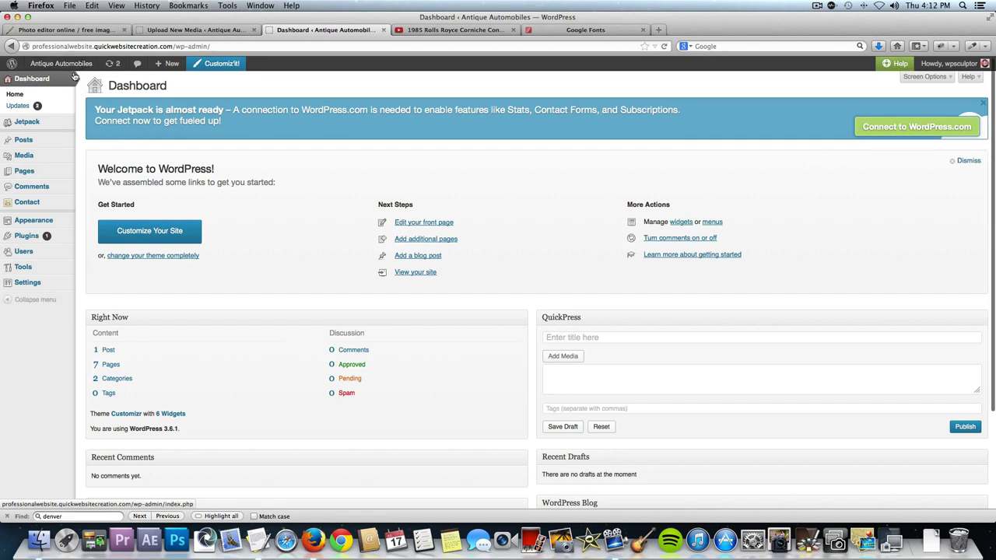
Start a new post titled 'Blog Post #2: Adding an Awesome Image Gallery', pasted from the prepared document.
{"action": "mouse_move", "coordinate": [59, 140]}
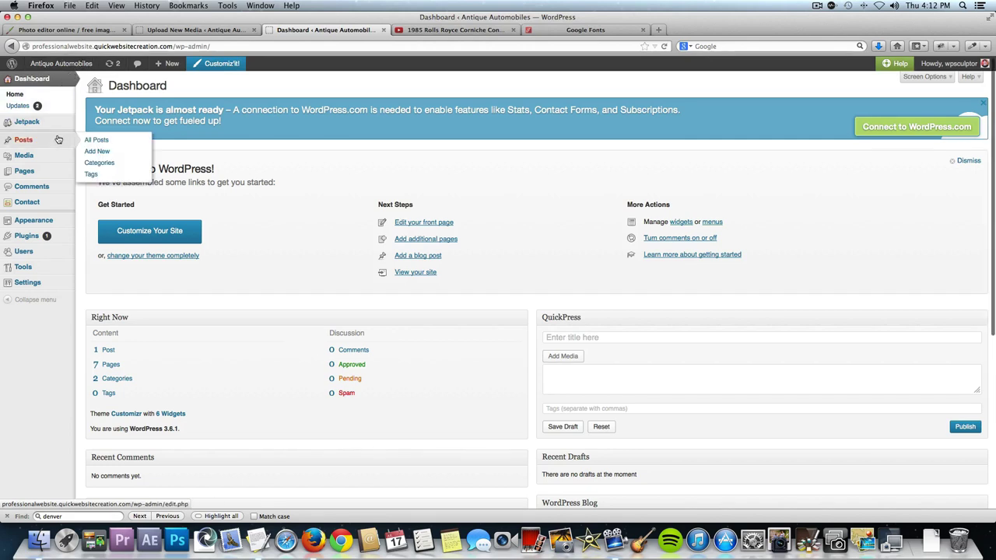
{"action": "left_click", "coordinate": [111, 151]}
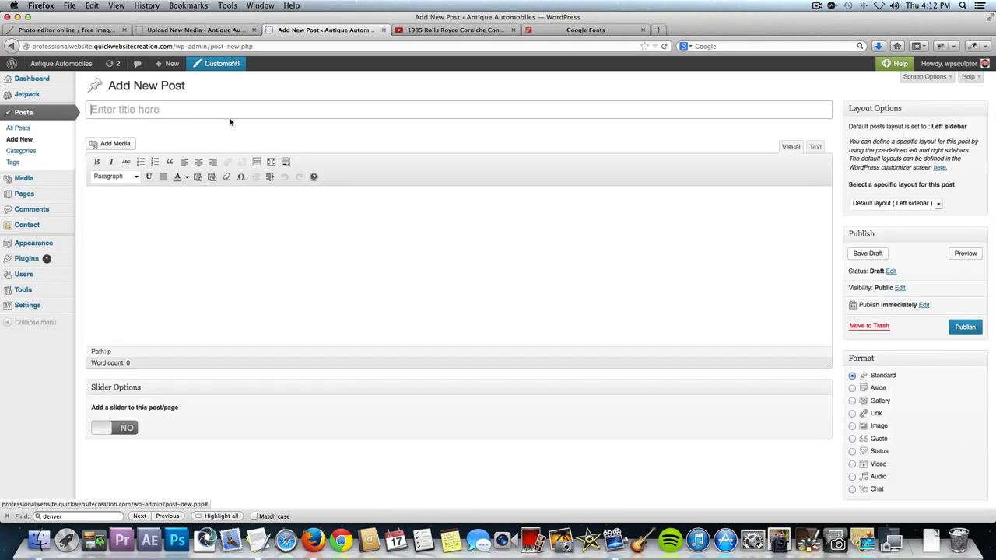
{"action": "key", "text": "super+Tab"}
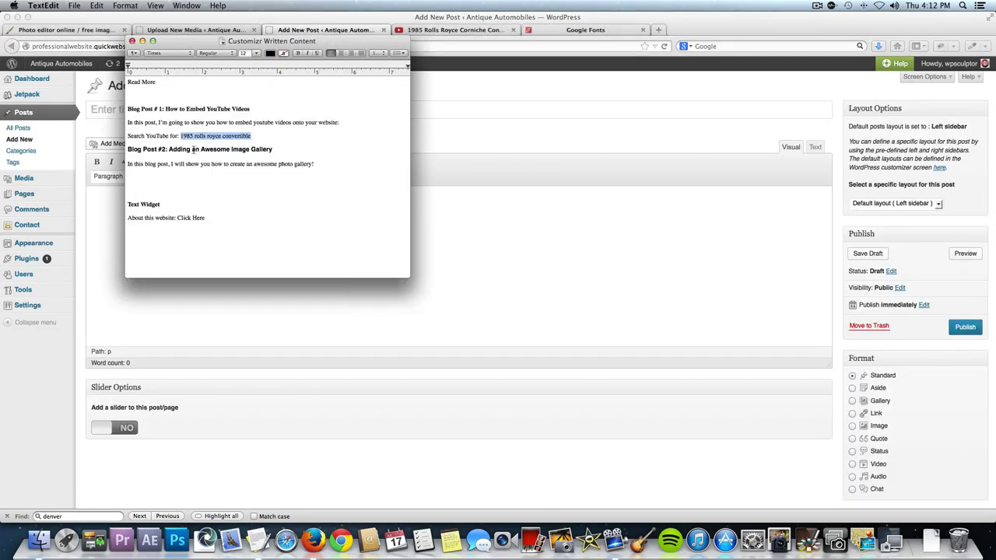
{"action": "triple_click", "coordinate": [195, 148]}
{"action": "key", "text": "super+c"}
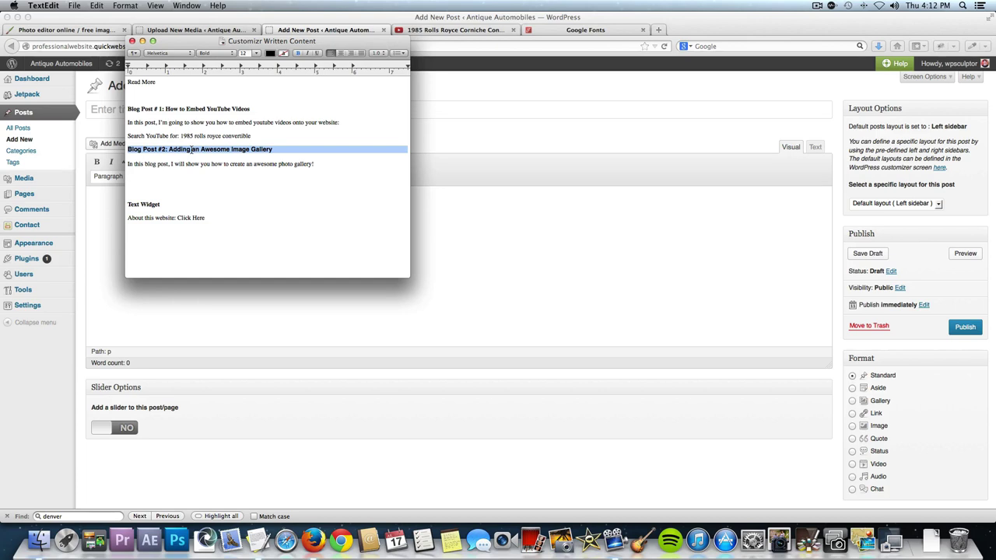
{"action": "key", "text": "super+Tab"}
{"action": "left_click", "coordinate": [189, 104]}
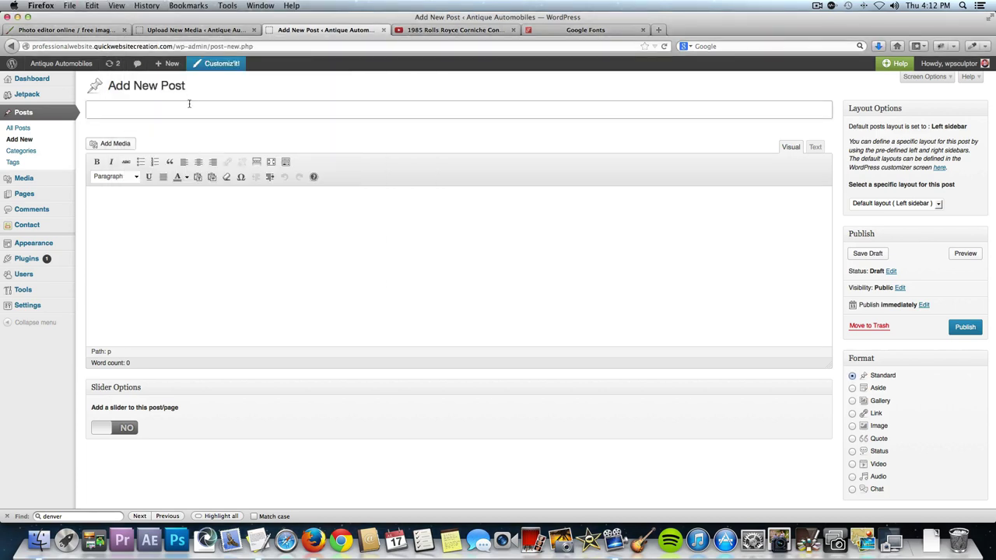
{"action": "key", "text": "super+v"}
Paste the photo-gallery introduction line into the post body.
{"action": "left_click", "coordinate": [191, 208]}
{"action": "key", "text": "super+Tab"}
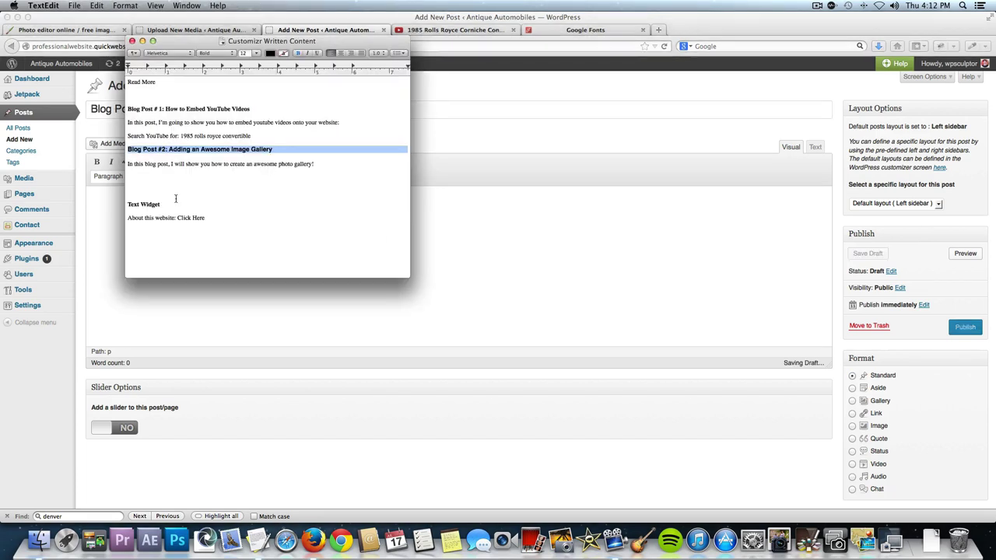
{"action": "triple_click", "coordinate": [169, 165]}
{"action": "key", "text": "super+c"}
{"action": "key", "text": "super+Tab"}
{"action": "key", "text": "super+v"}
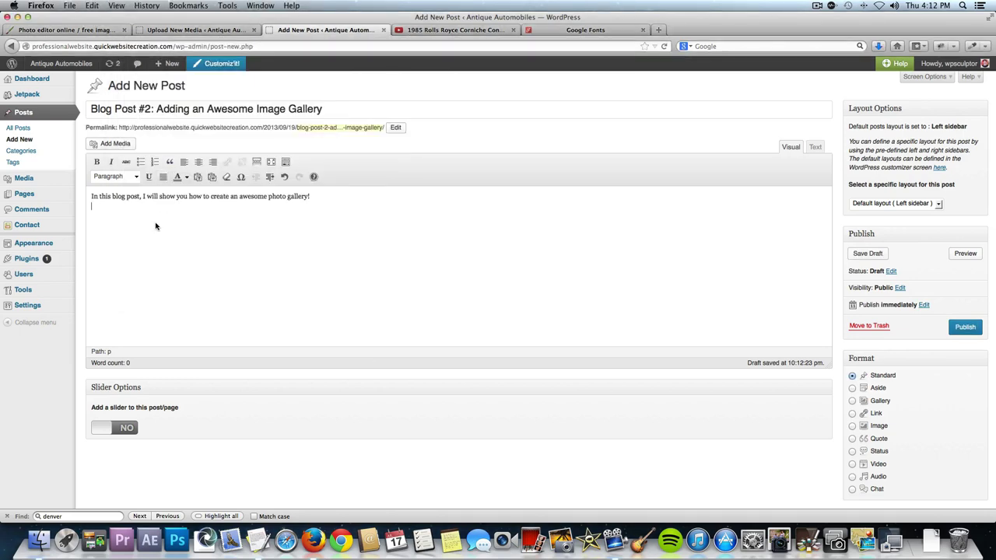
Add a new 'Image Gallery' category and untick Embed Youtube Videos, leaving Image Gallery as the only category.
{"action": "scroll", "coordinate": [940, 306], "scroll_direction": "down", "scroll_amount": 3}
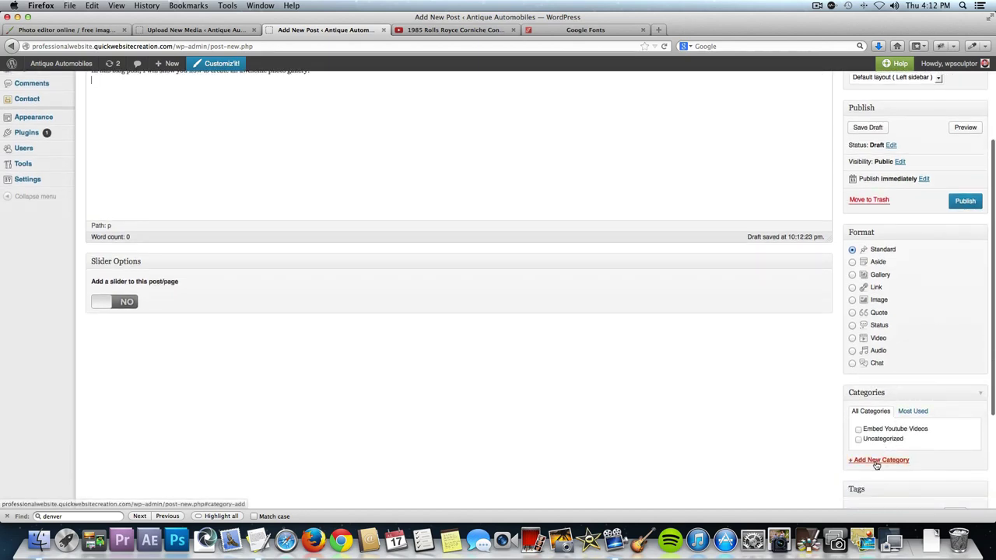
{"action": "left_click", "coordinate": [876, 462]}
{"action": "type", "text": "Image Gallery"}
{"action": "scroll", "coordinate": [887, 482], "scroll_direction": "down", "scroll_amount": 2}
{"action": "left_click", "coordinate": [887, 476]}
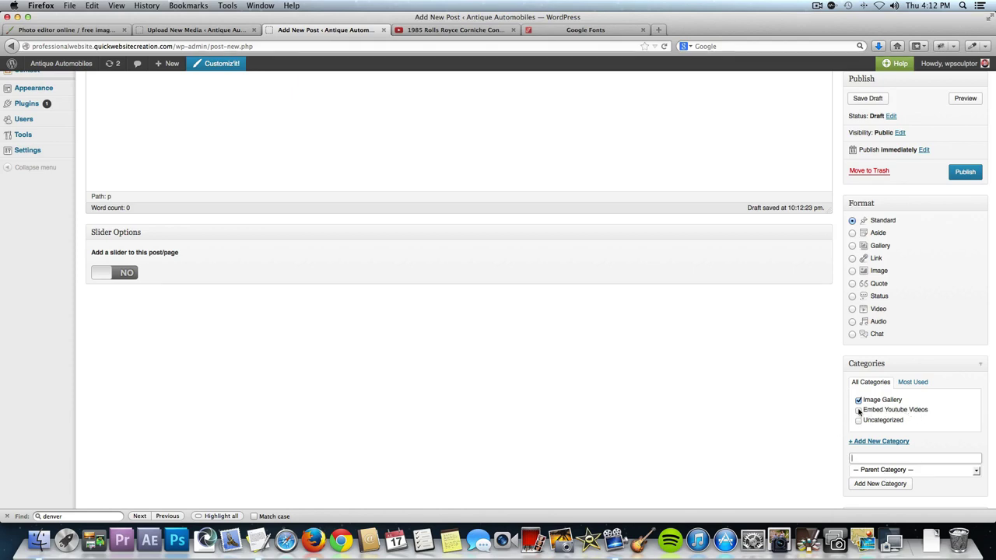
{"action": "left_click", "coordinate": [859, 411]}
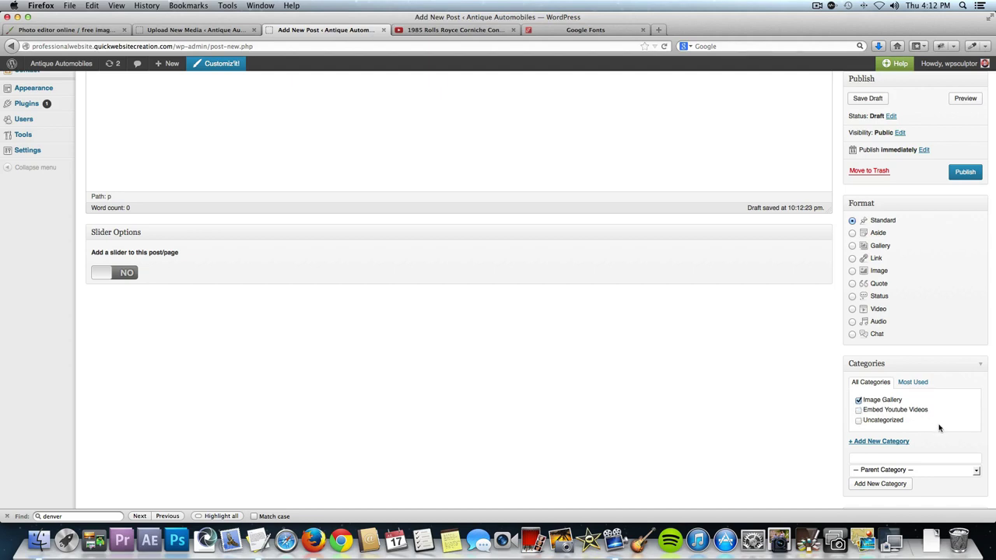
{"action": "scroll", "coordinate": [939, 431], "scroll_direction": "down", "scroll_amount": 5}
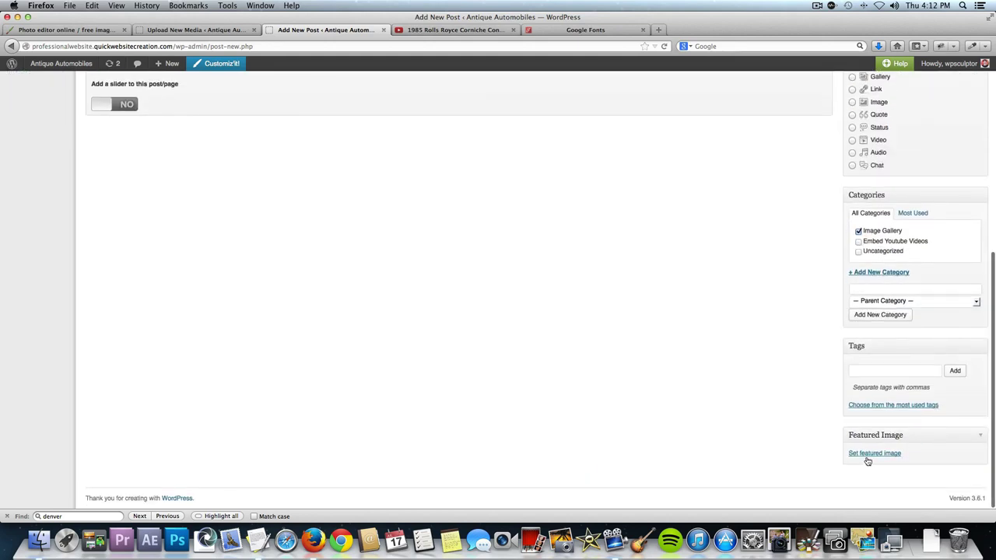
Upload 'Photo Gallery Blog Post Featured Img.jpg' and set the green car picture as the featured image.
{"action": "left_click", "coordinate": [865, 455]}
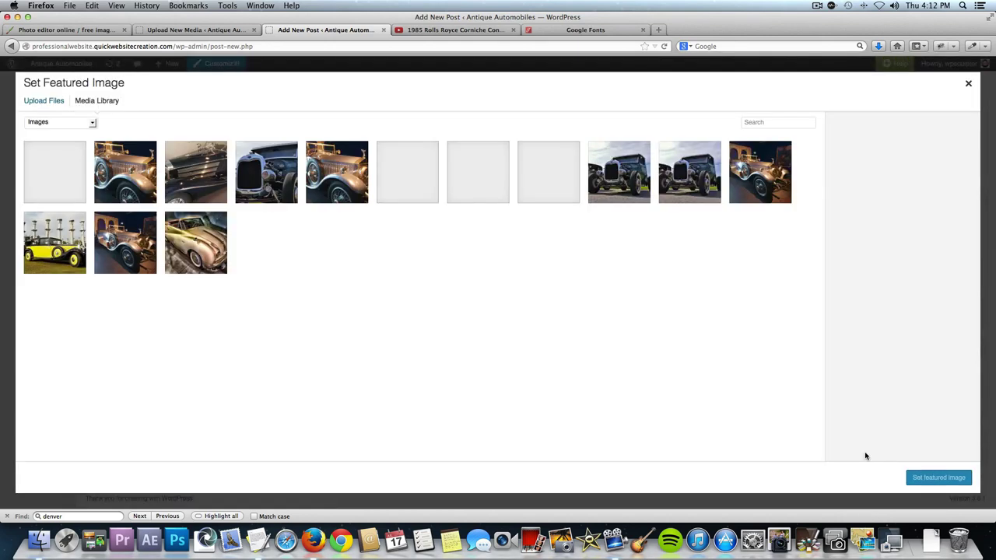
{"action": "left_click", "coordinate": [44, 102]}
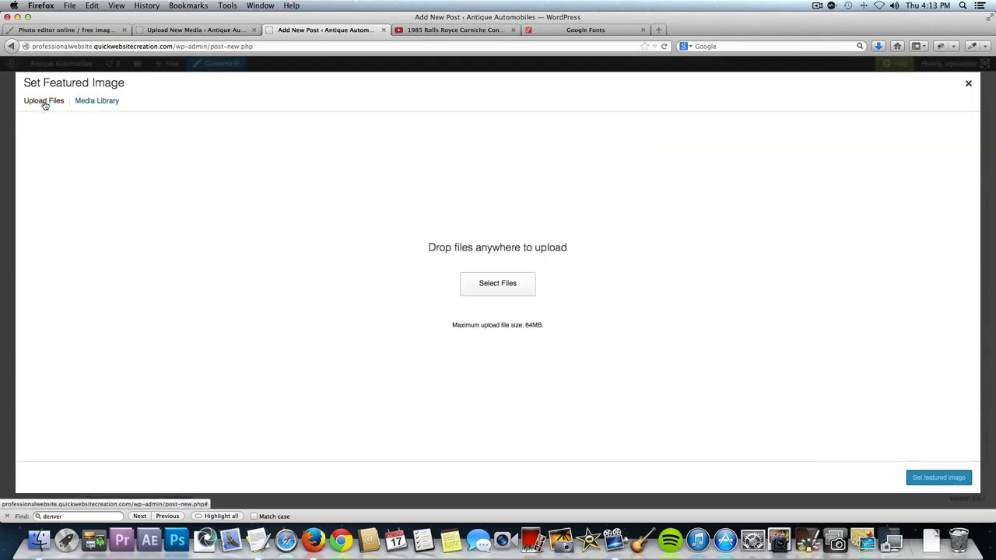
{"action": "left_click", "coordinate": [481, 285]}
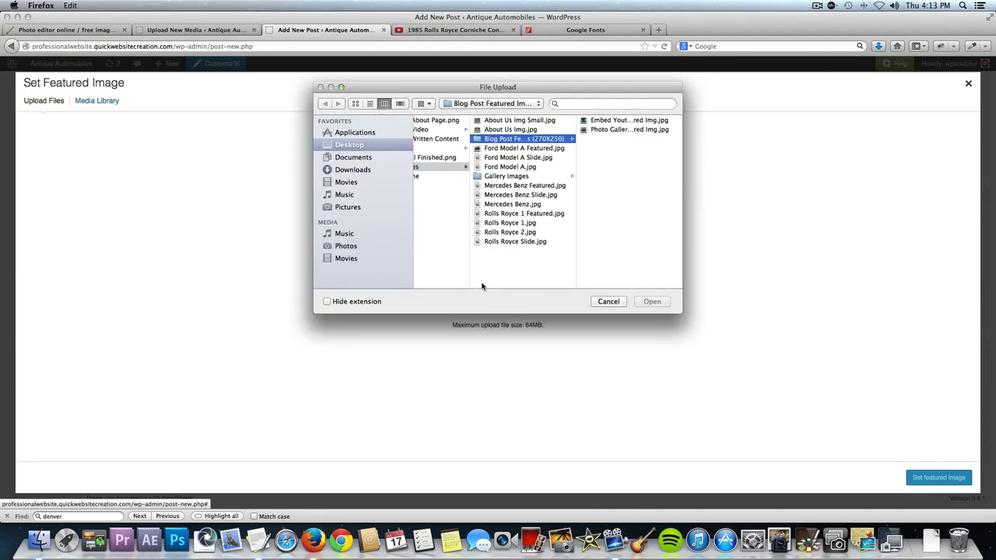
{"action": "left_click", "coordinate": [638, 129]}
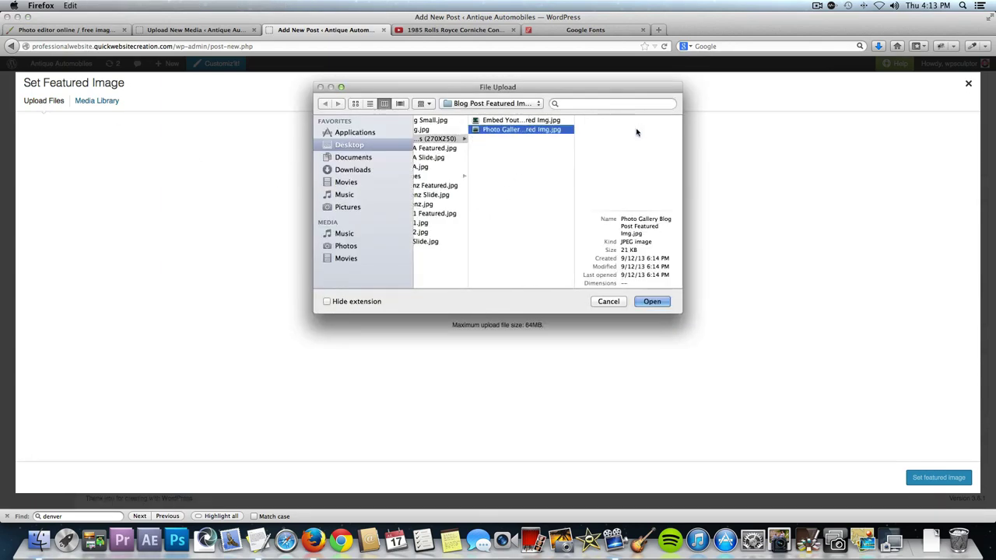
{"action": "left_click", "coordinate": [656, 302]}
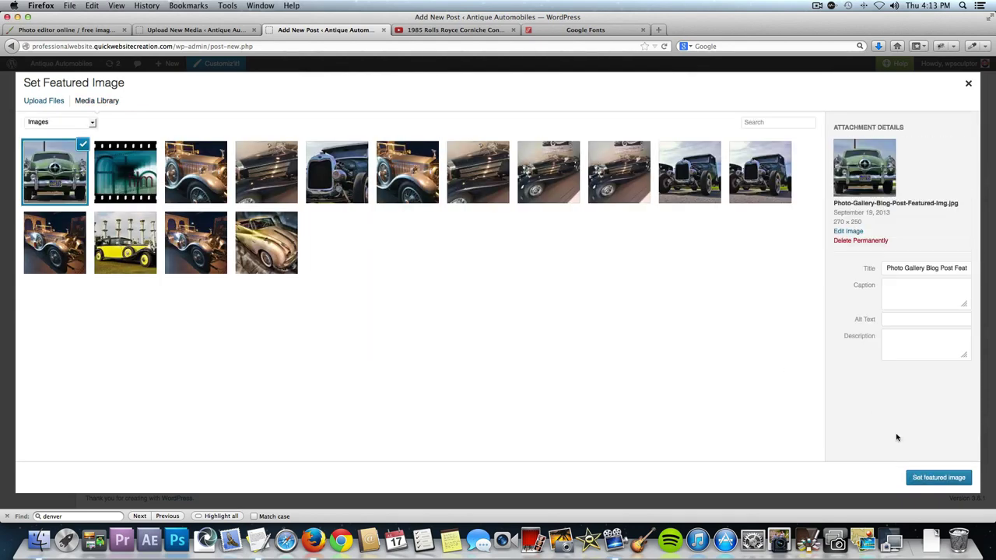
{"action": "left_click", "coordinate": [956, 481]}
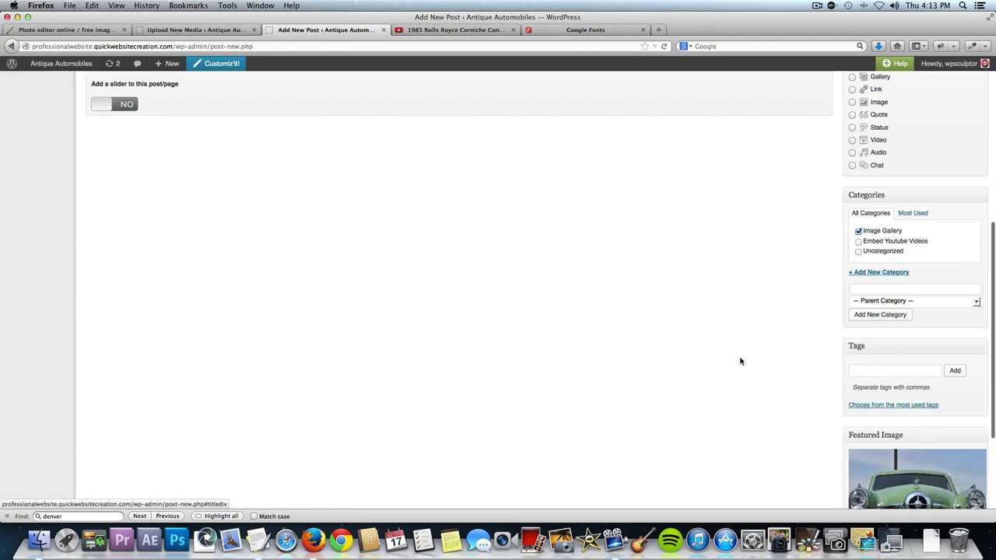
{"action": "scroll", "coordinate": [743, 362], "scroll_direction": "up", "scroll_amount": 5}
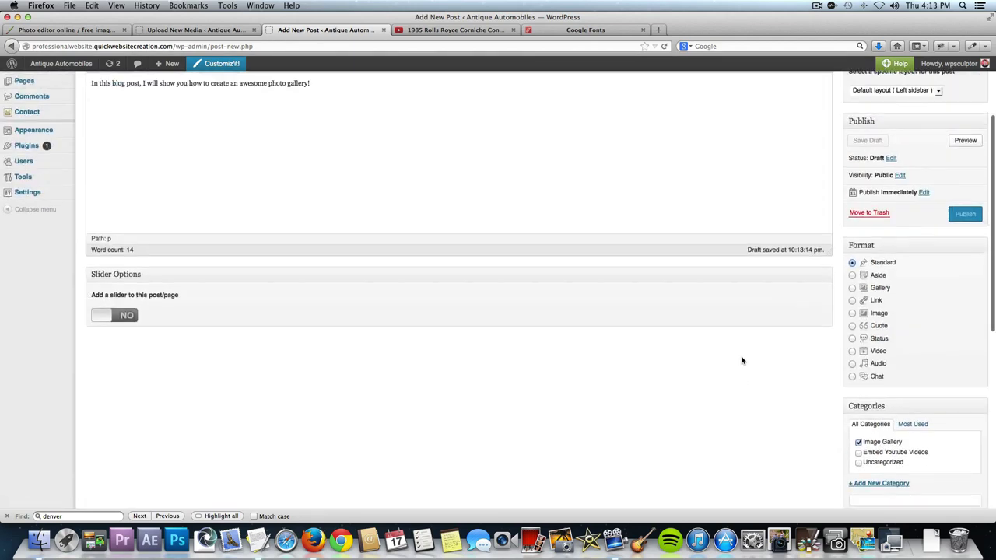
{"action": "scroll", "coordinate": [741, 360], "scroll_direction": "up", "scroll_amount": 3}
Publish the post and go to the Blog page on the live site.
{"action": "left_click", "coordinate": [975, 319]}
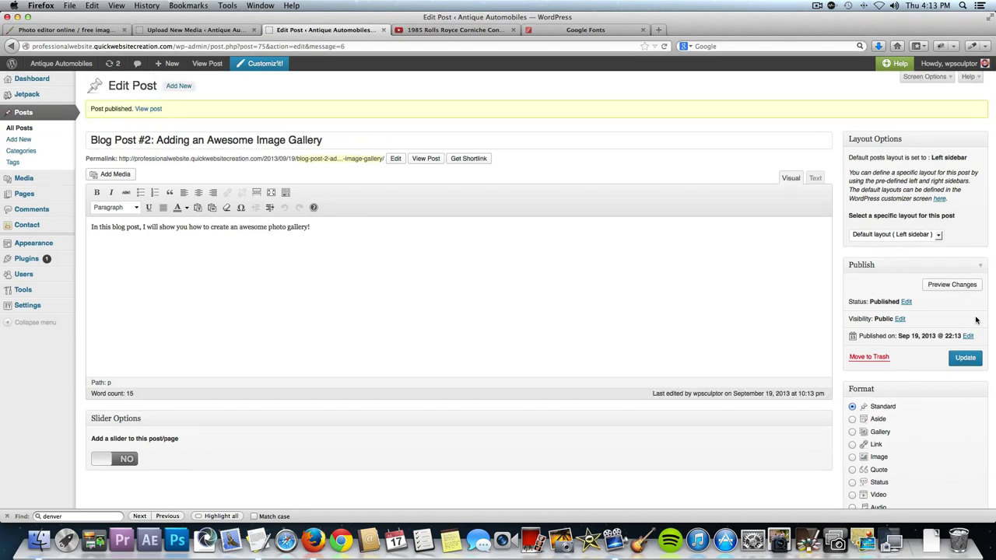
{"action": "left_click", "coordinate": [60, 64]}
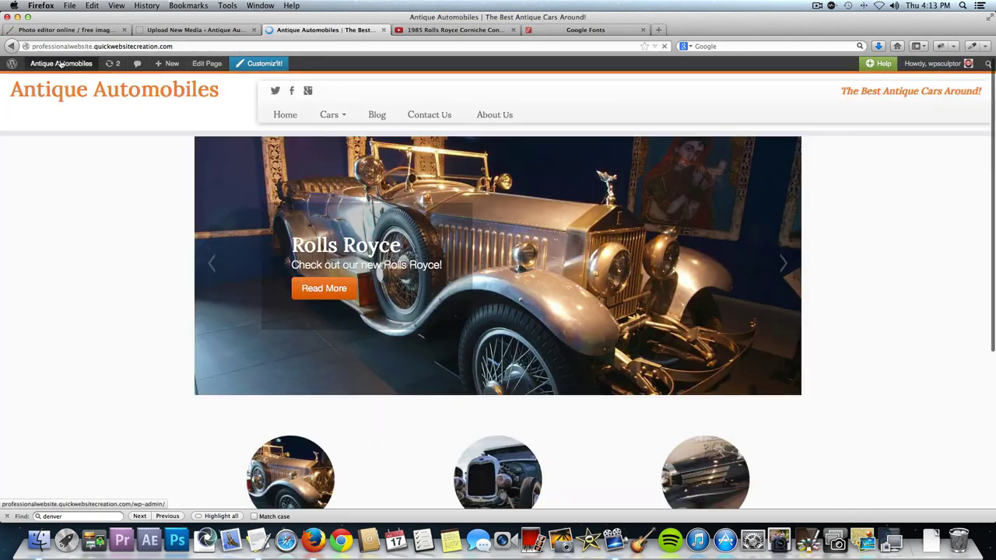
{"action": "left_click", "coordinate": [374, 119]}
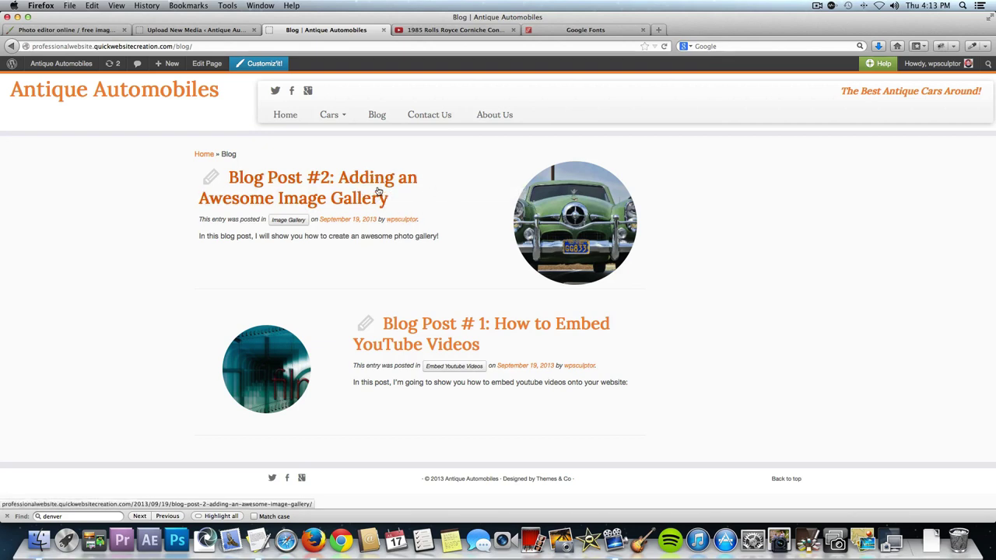
Check Blog Post #2 on the live site, then return to the admin Dashboard.
{"action": "left_click", "coordinate": [349, 188]}
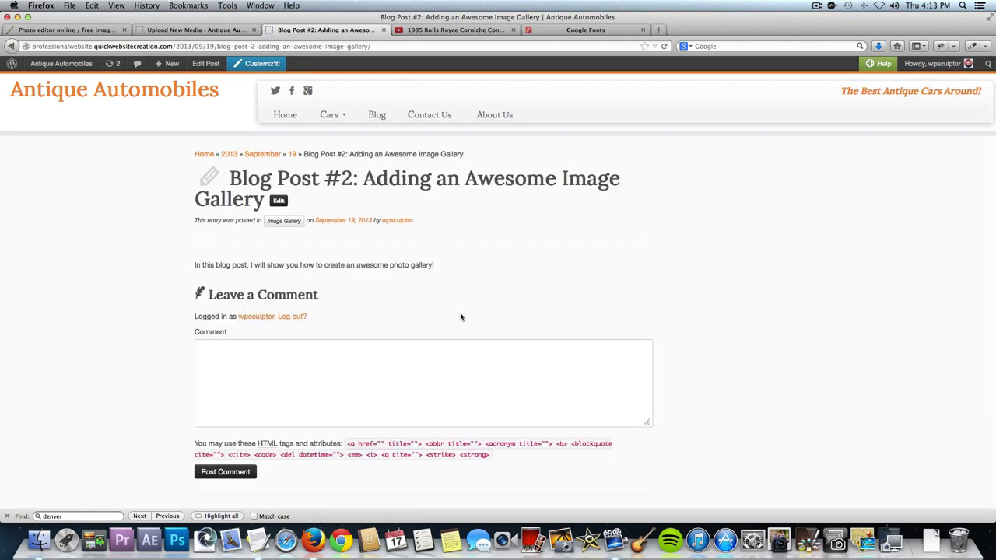
{"action": "scroll", "coordinate": [460, 315], "scroll_direction": "down", "scroll_amount": 2}
{"action": "scroll", "coordinate": [460, 314], "scroll_direction": "down", "scroll_amount": 3}
{"action": "scroll", "coordinate": [460, 315], "scroll_direction": "up", "scroll_amount": 4}
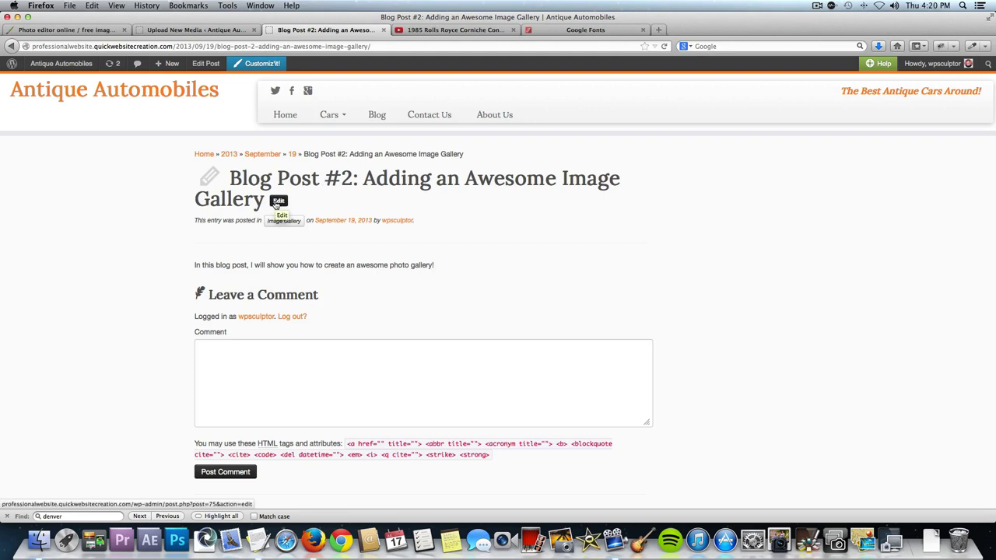
{"action": "left_click", "coordinate": [59, 67]}
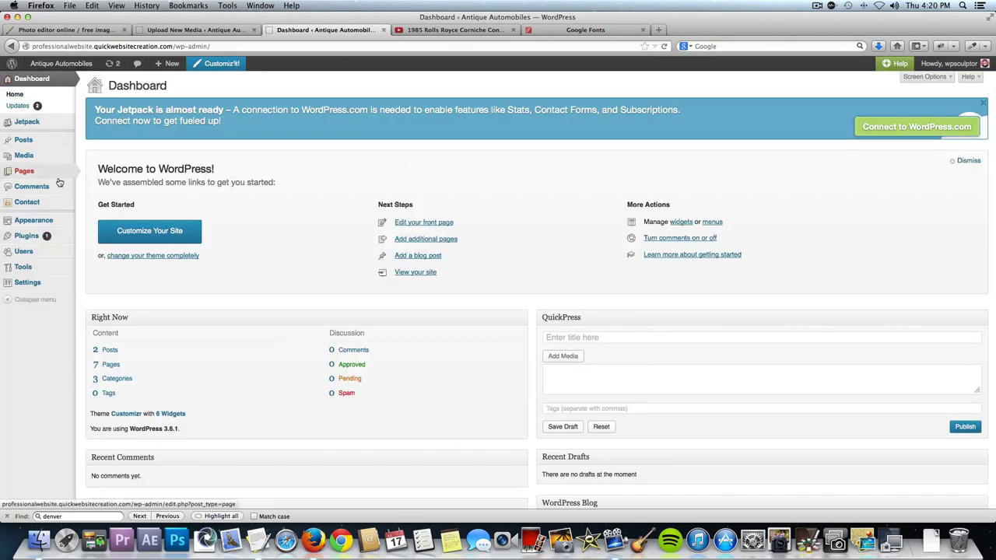
Go from Plugins to the Jetpack page and begin connecting the site to WordPress.com.
{"action": "left_click", "coordinate": [30, 242]}
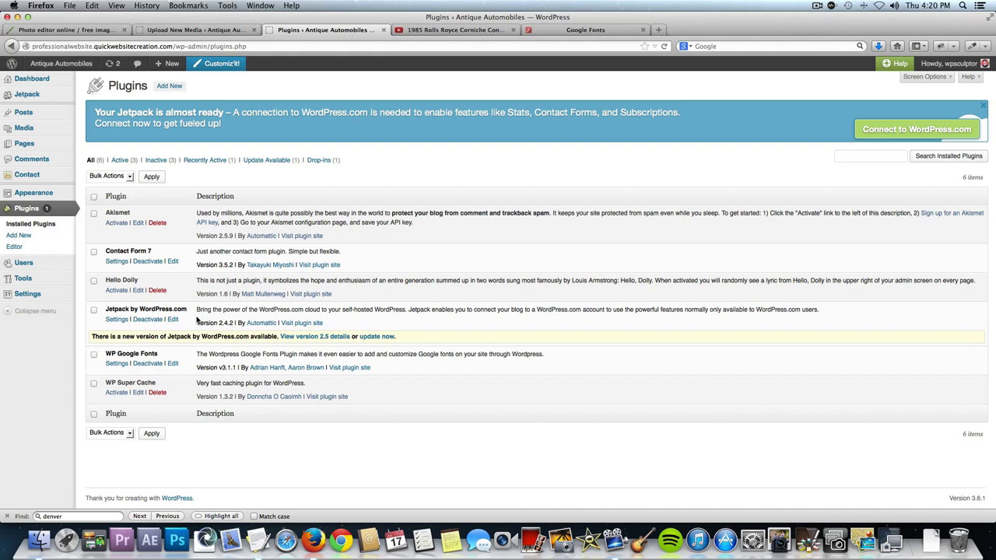
{"action": "left_click", "coordinate": [24, 95]}
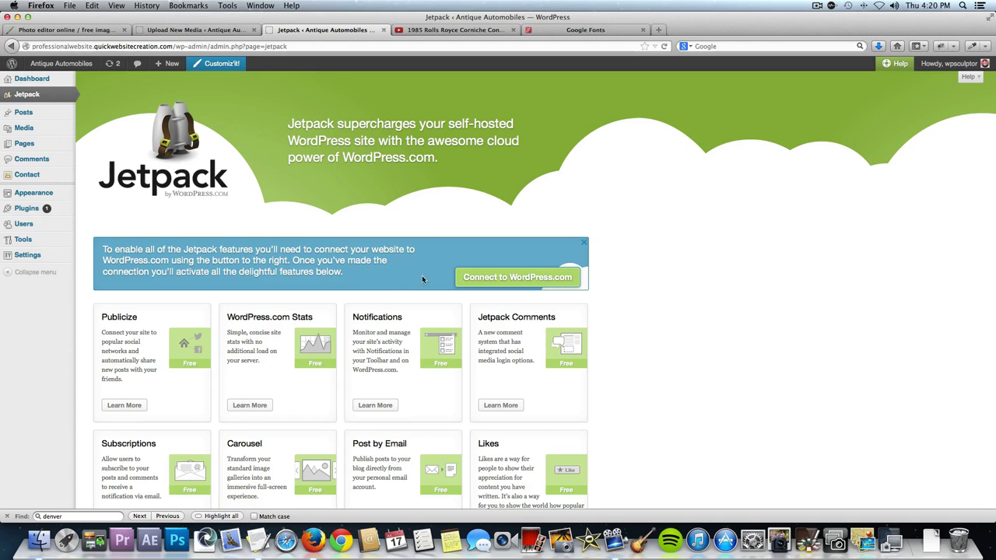
{"action": "left_click", "coordinate": [508, 280]}
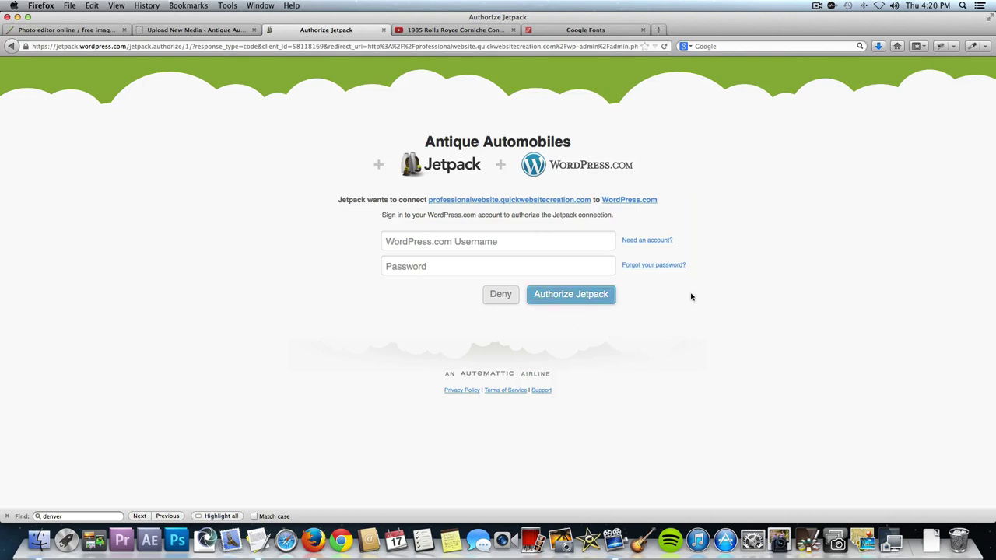
Enter the WordPress.com account username and password and authorize Jetpack.
{"action": "left_click", "coordinate": [660, 246]}
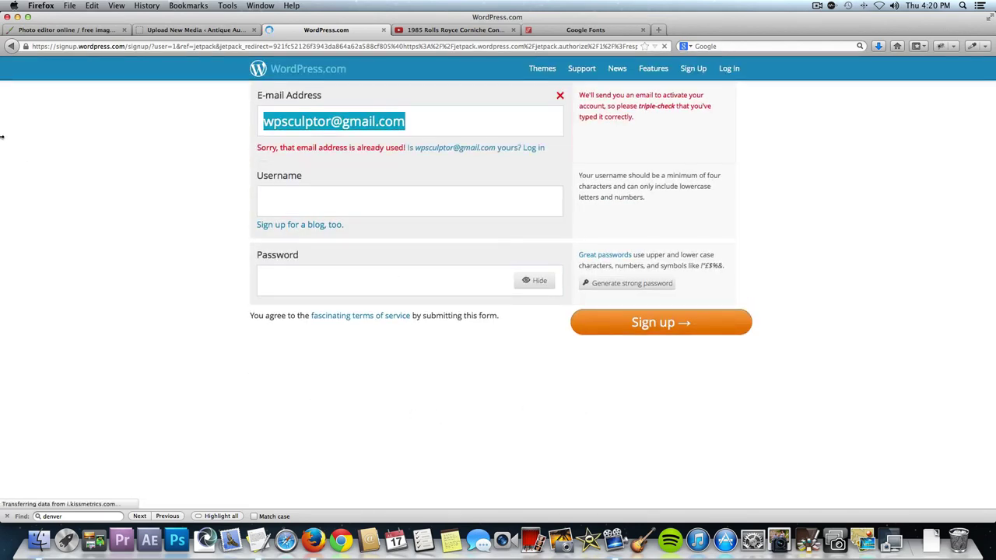
{"action": "key", "text": "super+bracketleft"}
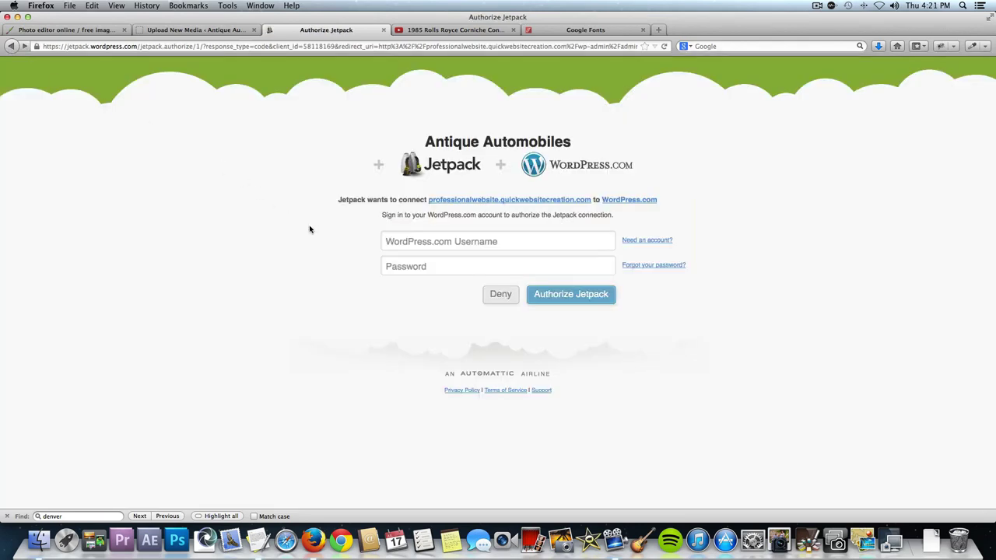
{"action": "left_click", "coordinate": [454, 242]}
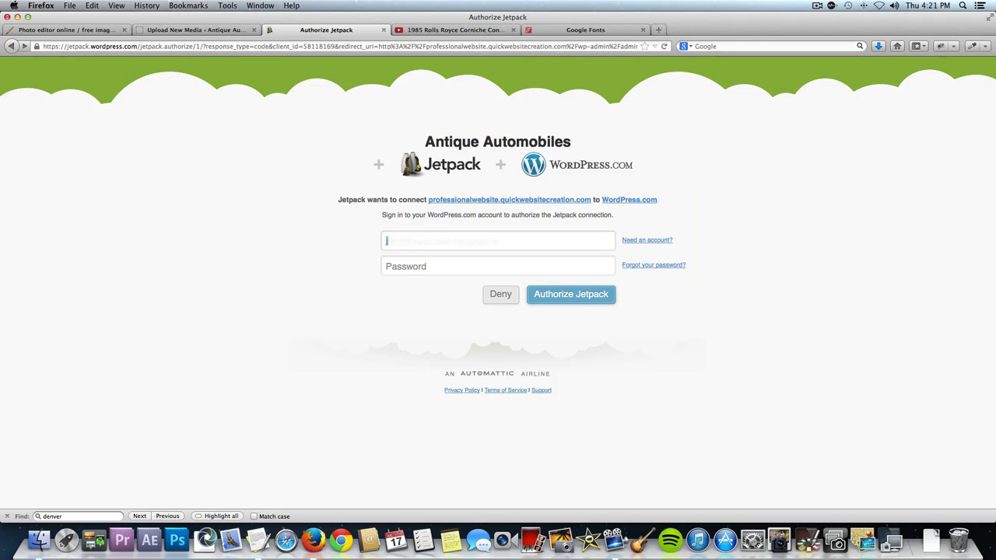
{"action": "left_click", "coordinate": [386, 266]}
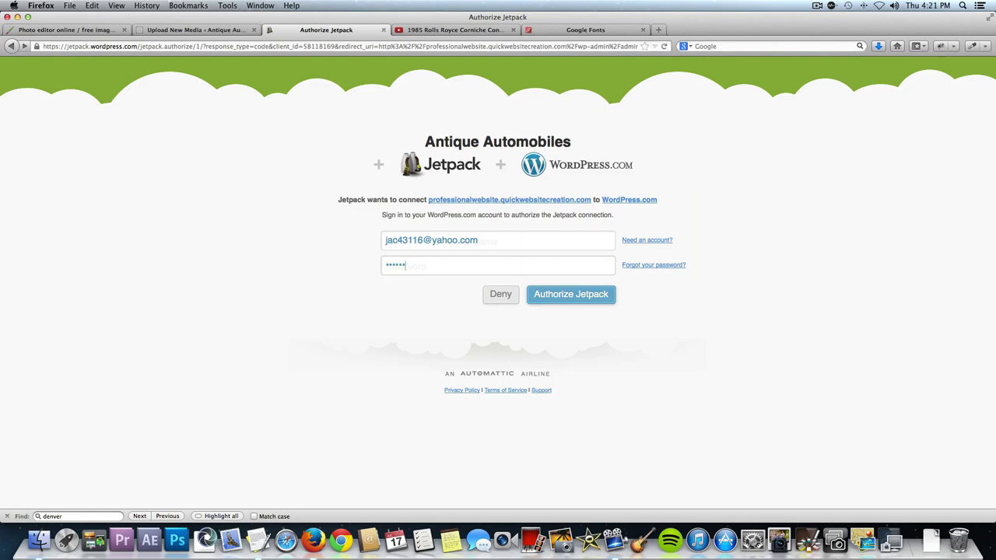
{"action": "left_click", "coordinate": [584, 296]}
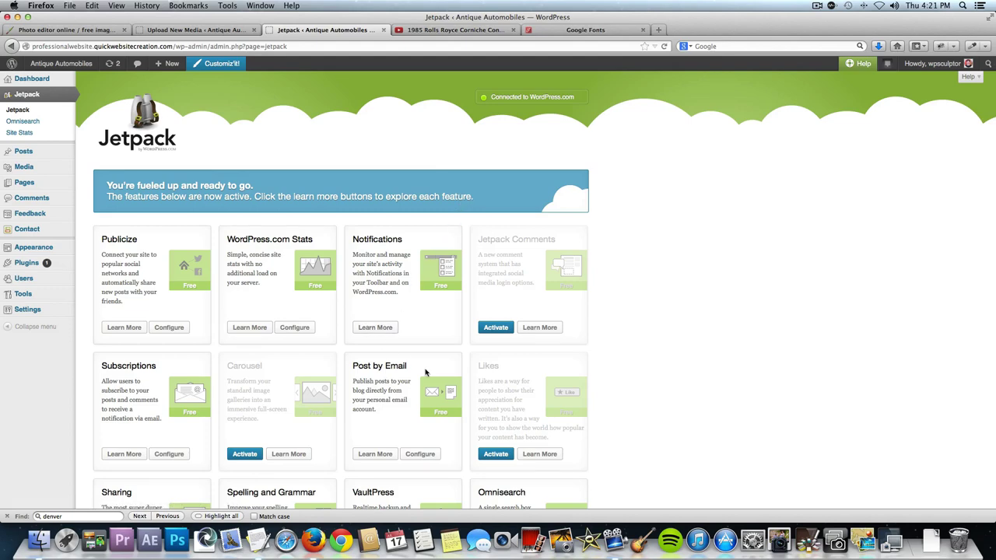
Activate Jetpack's Carousel and Tiled Galleries modules, then open Posts > All Posts.
{"action": "scroll", "coordinate": [425, 373], "scroll_direction": "down", "scroll_amount": 3}
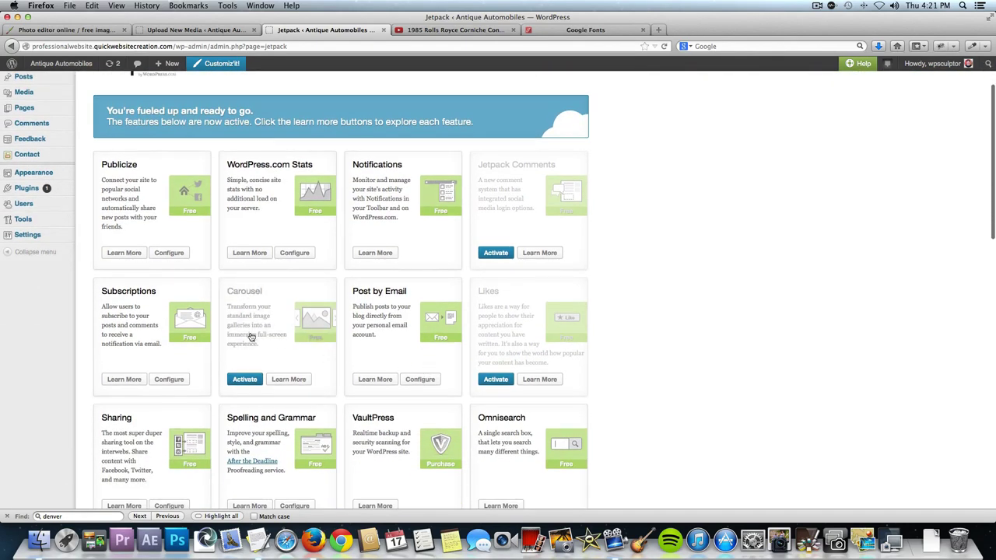
{"action": "left_click", "coordinate": [245, 379]}
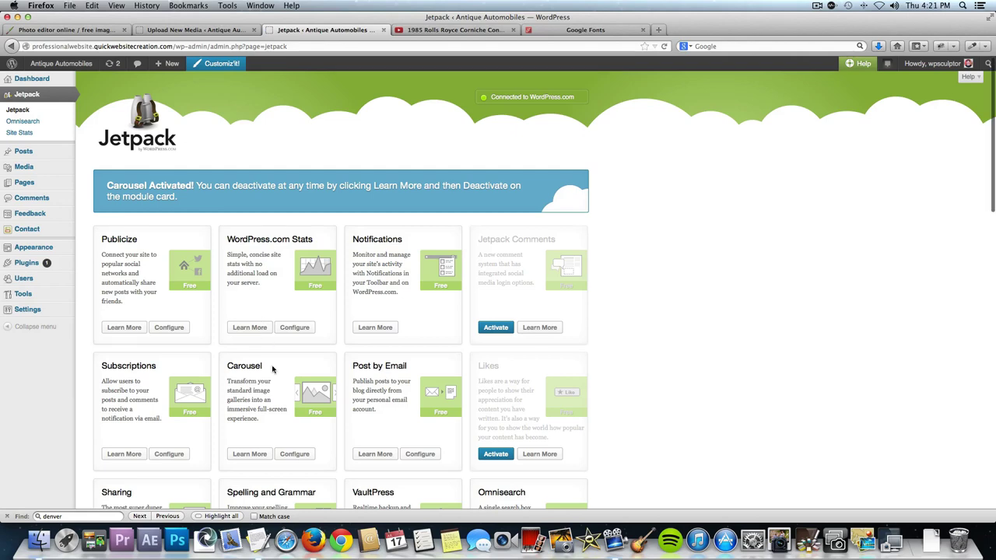
{"action": "scroll", "coordinate": [272, 369], "scroll_direction": "down", "scroll_amount": 3}
{"action": "scroll", "coordinate": [272, 369], "scroll_direction": "down", "scroll_amount": 4}
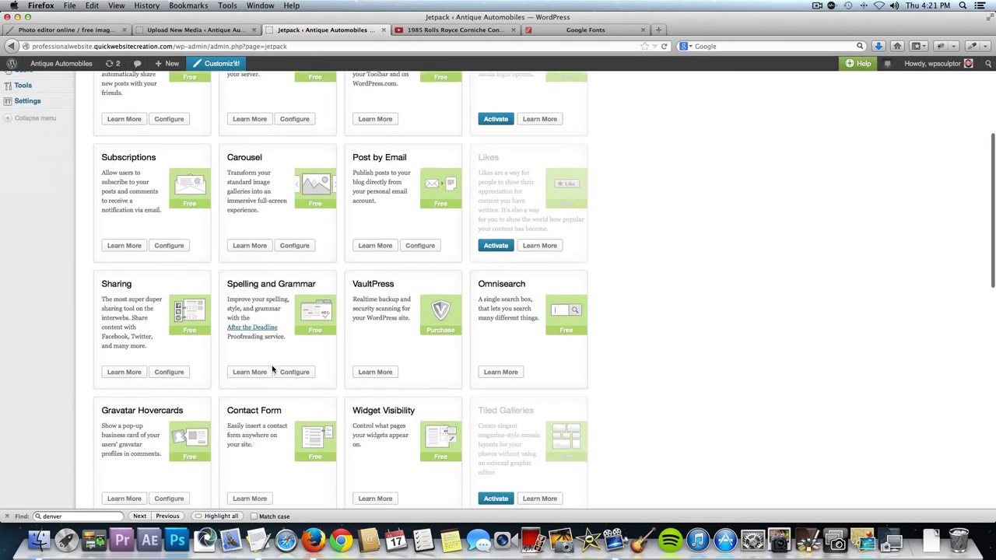
{"action": "scroll", "coordinate": [273, 368], "scroll_direction": "down", "scroll_amount": 4}
{"action": "scroll", "coordinate": [273, 368], "scroll_direction": "down", "scroll_amount": 4}
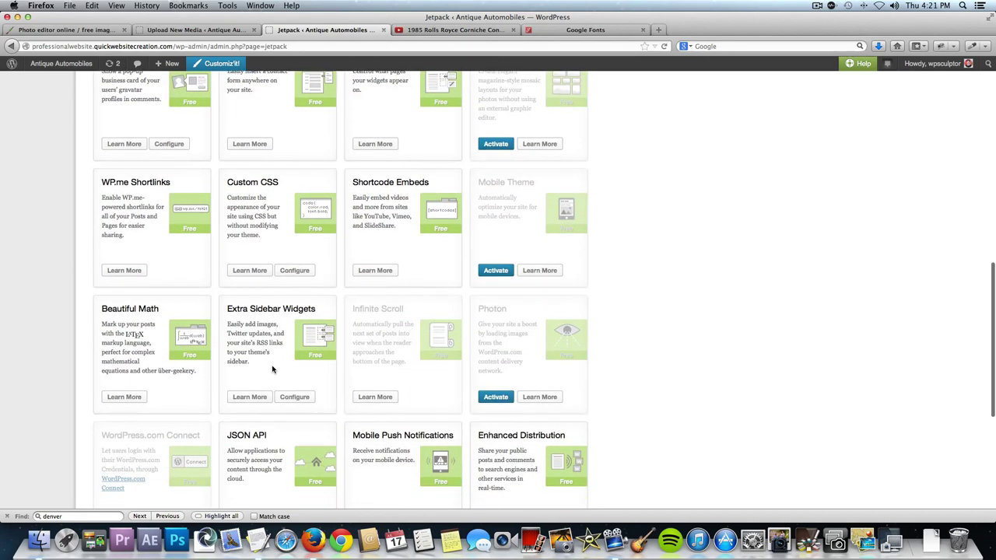
{"action": "scroll", "coordinate": [273, 369], "scroll_direction": "up", "scroll_amount": 4}
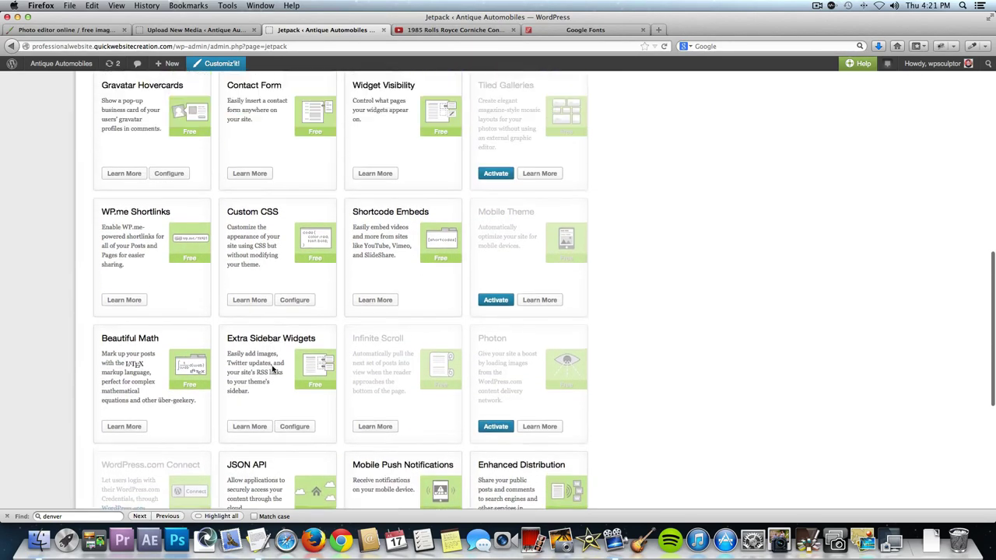
{"action": "scroll", "coordinate": [300, 322], "scroll_direction": "up", "scroll_amount": 1}
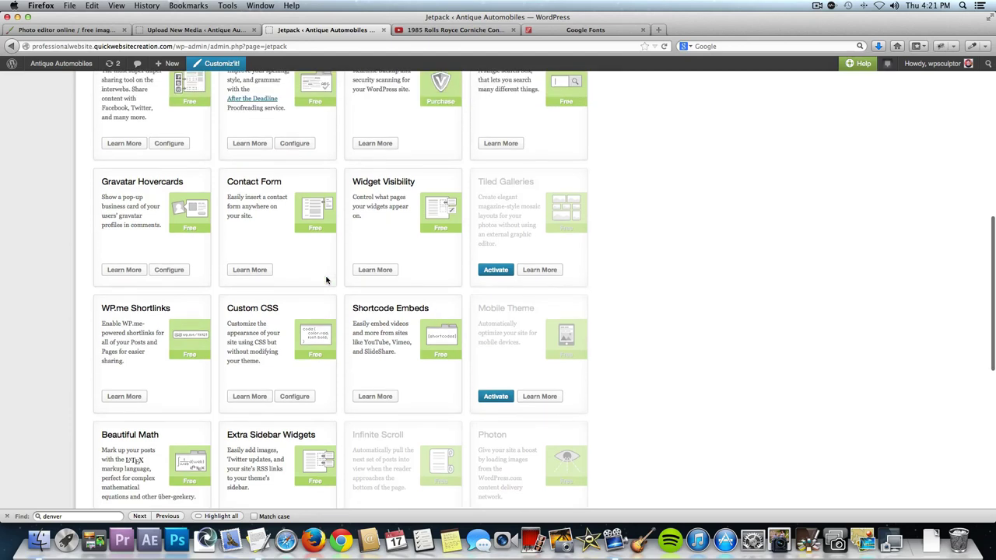
{"action": "left_click", "coordinate": [496, 274]}
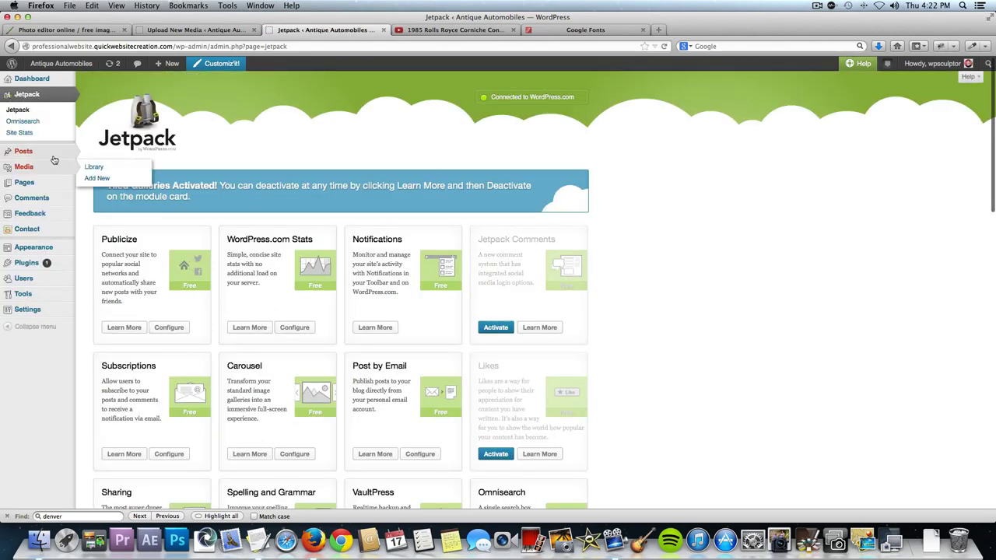
{"action": "mouse_move", "coordinate": [47, 152]}
{"action": "left_click", "coordinate": [104, 151]}
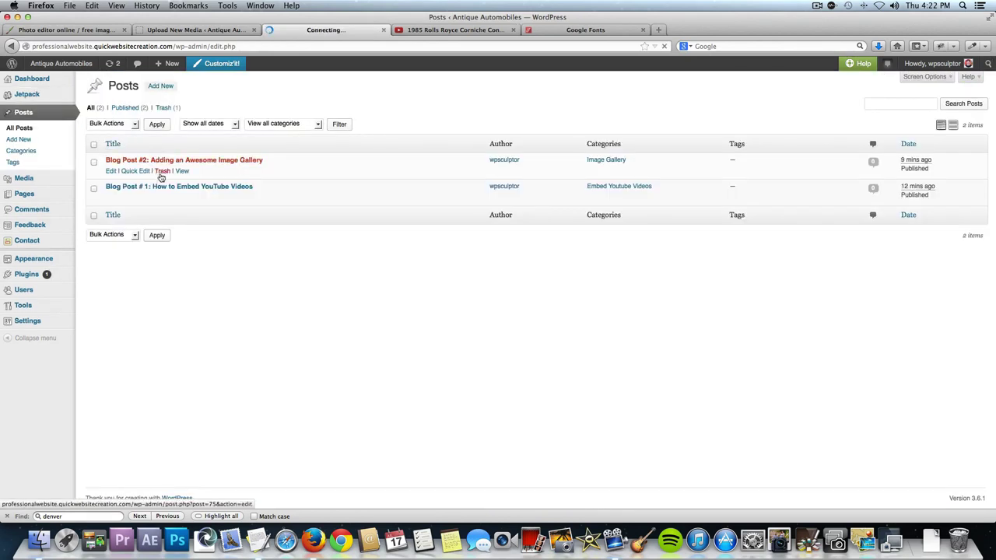
Edit Blog Post #2, add an empty paragraph, and start a new gallery with uploaded files.
{"action": "left_click", "coordinate": [234, 164]}
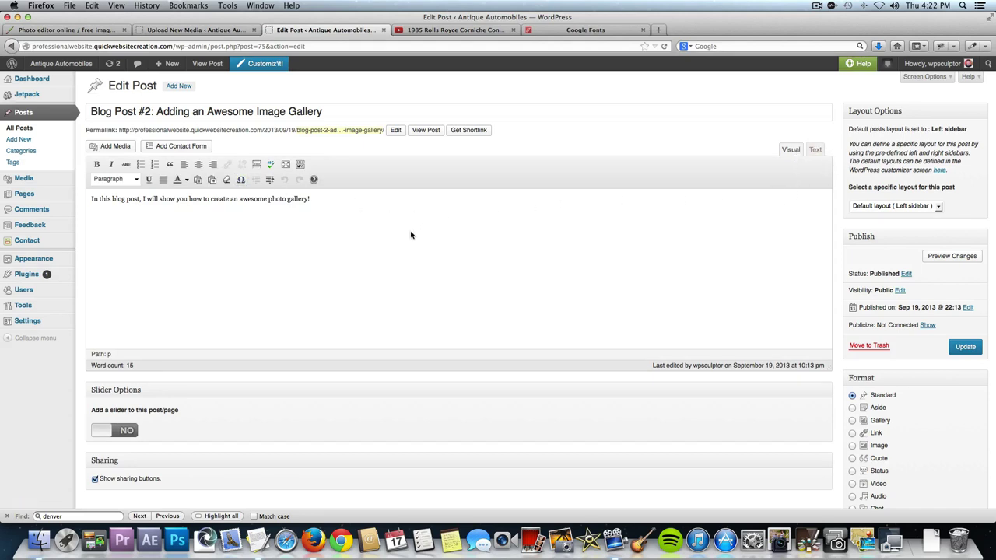
{"action": "key", "text": "Return"}
{"action": "left_click", "coordinate": [117, 147]}
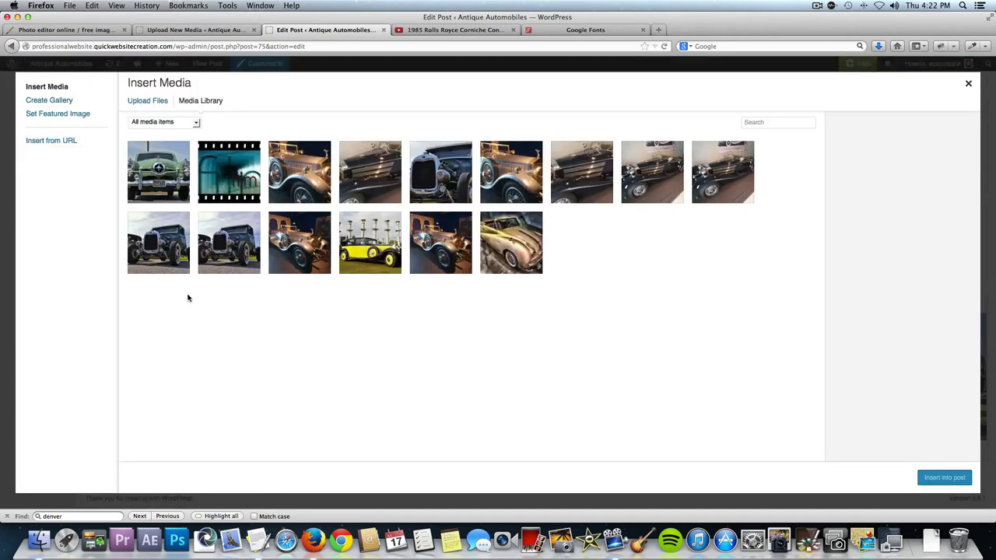
{"action": "left_click", "coordinate": [49, 100]}
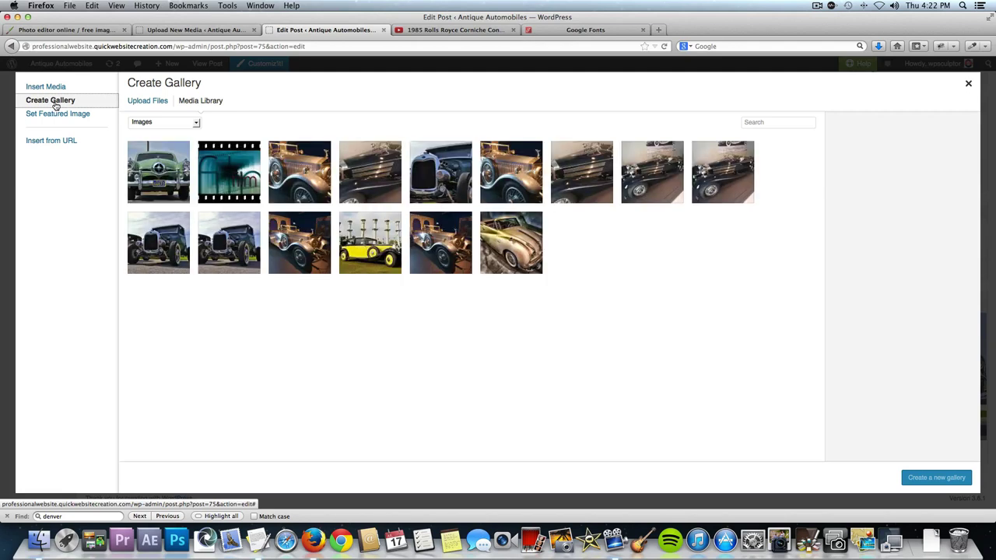
{"action": "left_click", "coordinate": [143, 107]}
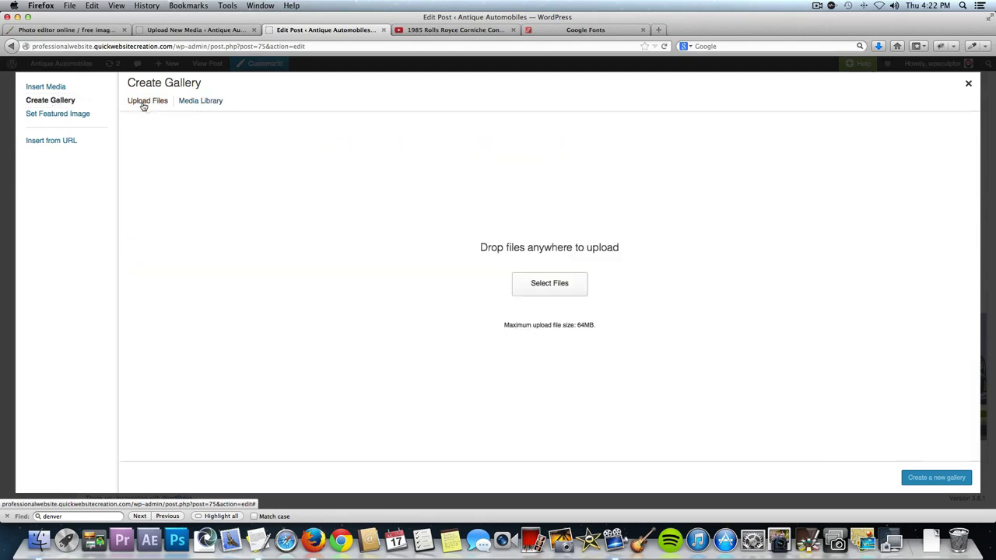
Upload all six photos from the Gallery Images folder and create a gallery from them.
{"action": "left_click", "coordinate": [519, 279]}
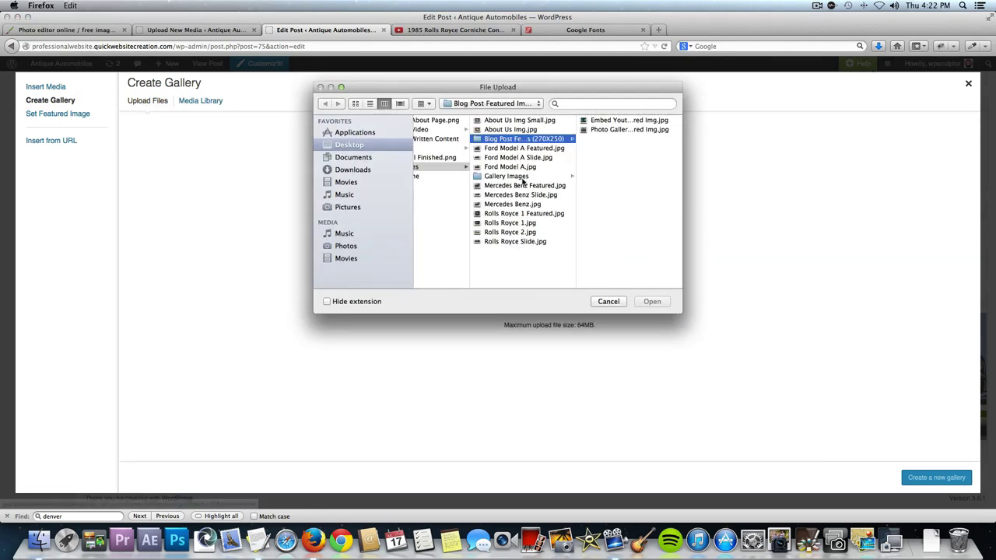
{"action": "left_click", "coordinate": [520, 178]}
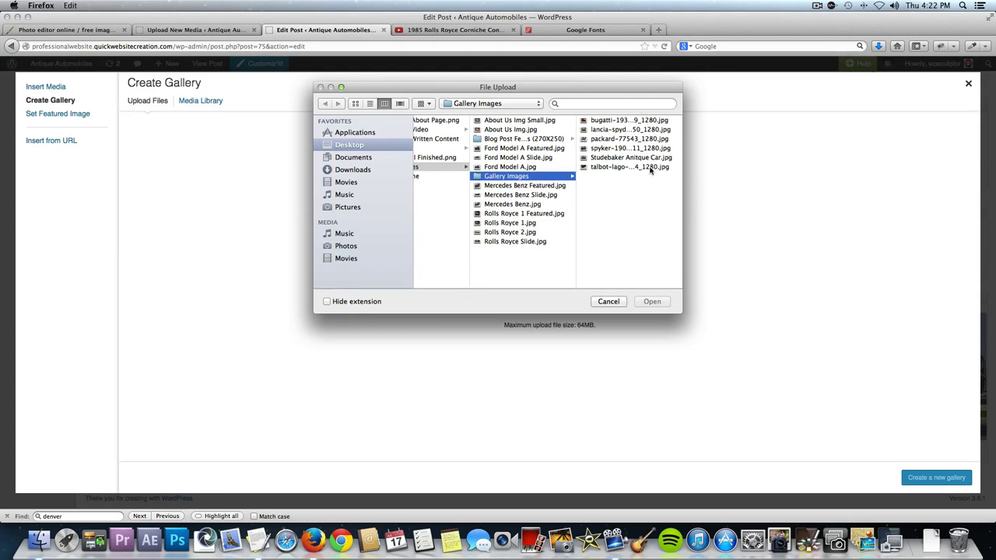
{"action": "left_click", "coordinate": [619, 122]}
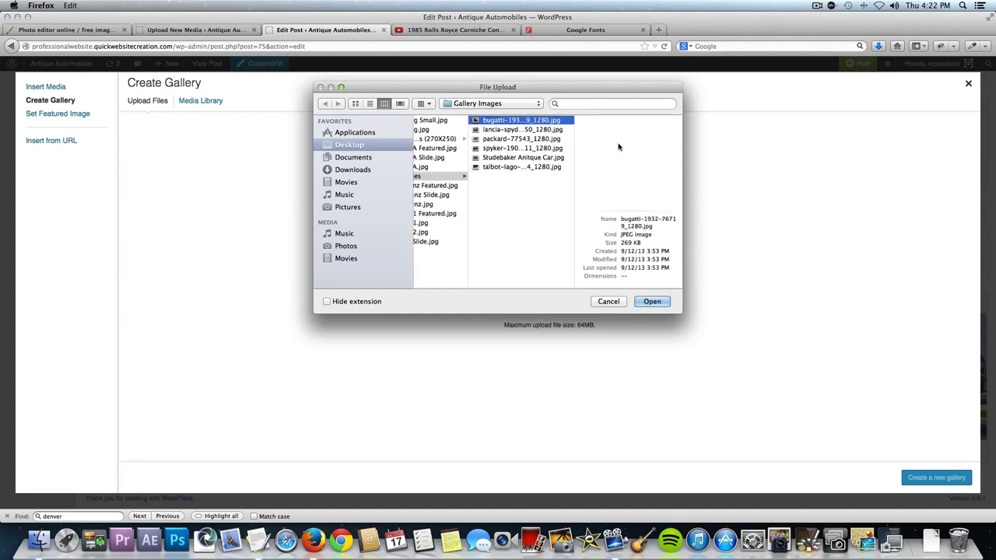
{"action": "left_click", "coordinate": [543, 168], "text": "shift"}
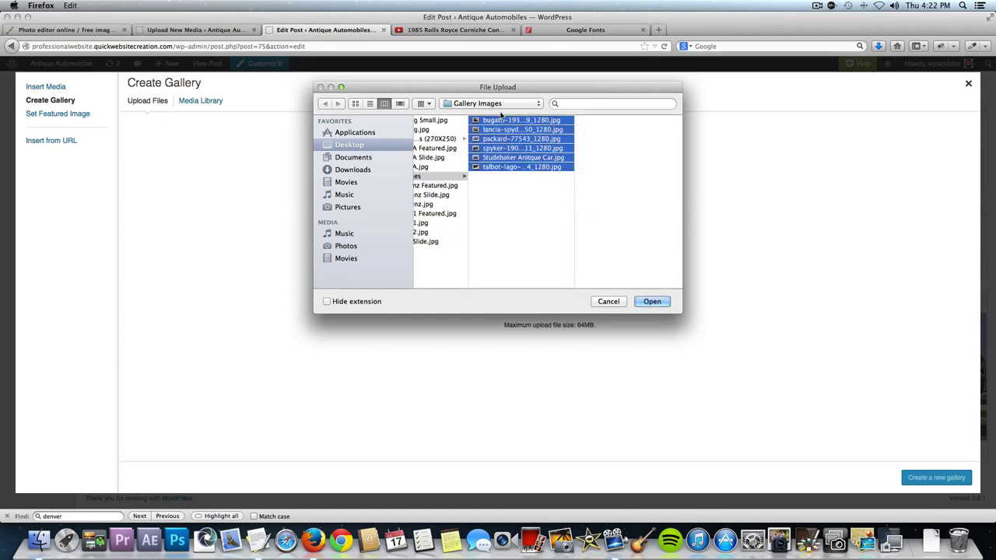
{"action": "left_click", "coordinate": [502, 174]}
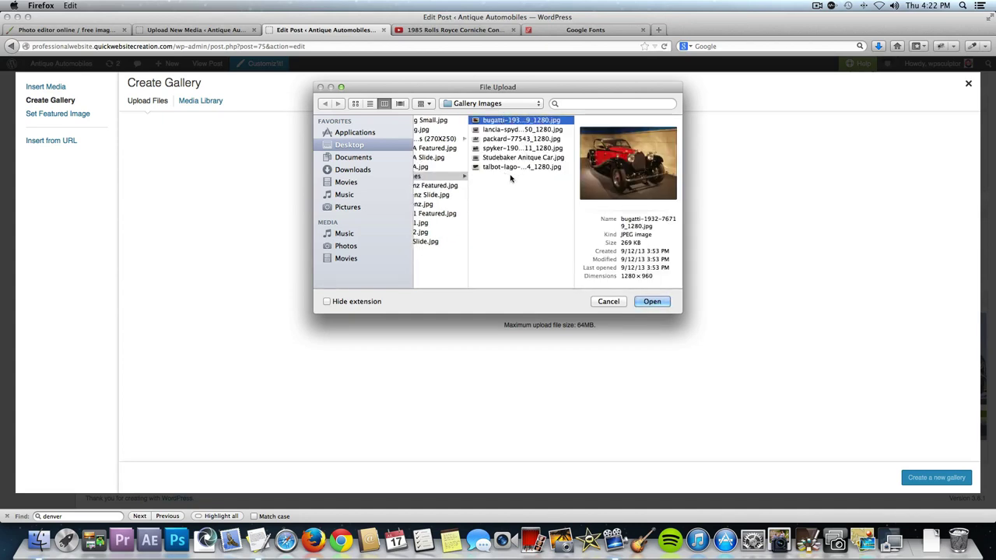
{"action": "left_click", "coordinate": [510, 166], "text": "shift"}
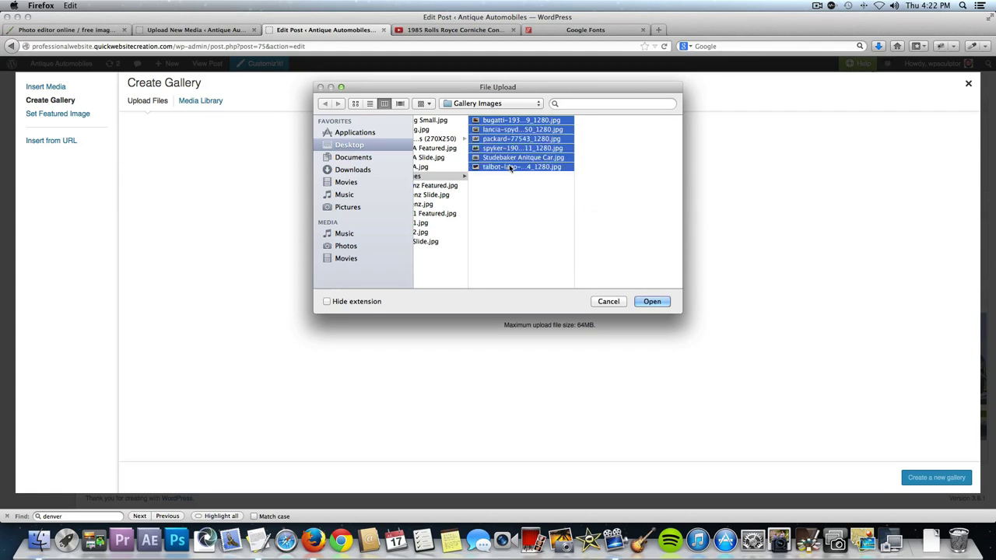
{"action": "left_click", "coordinate": [658, 301]}
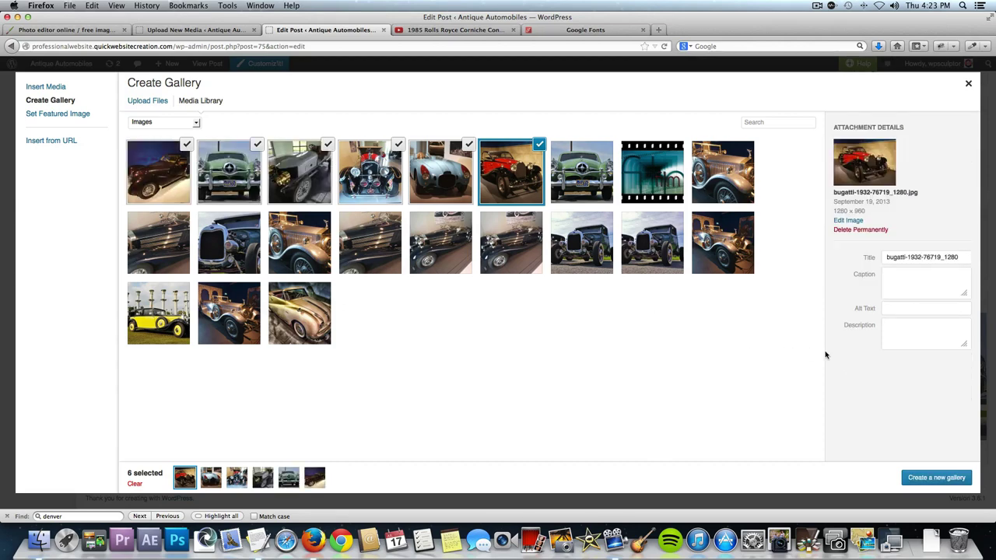
{"action": "left_click", "coordinate": [944, 478]}
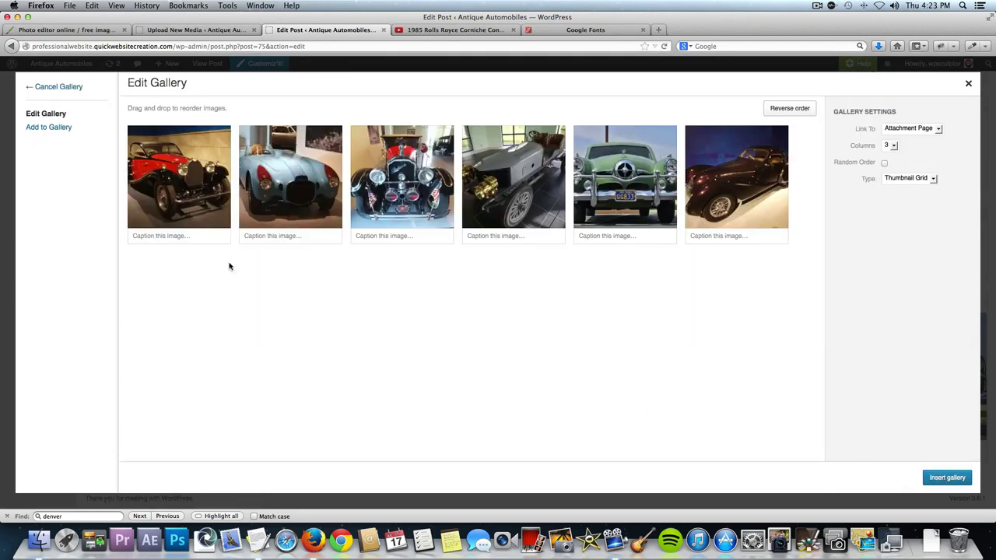
Write captions for the first two gallery images.
{"action": "left_click", "coordinate": [182, 238]}
{"action": "type", "text": "This is an image caption."}
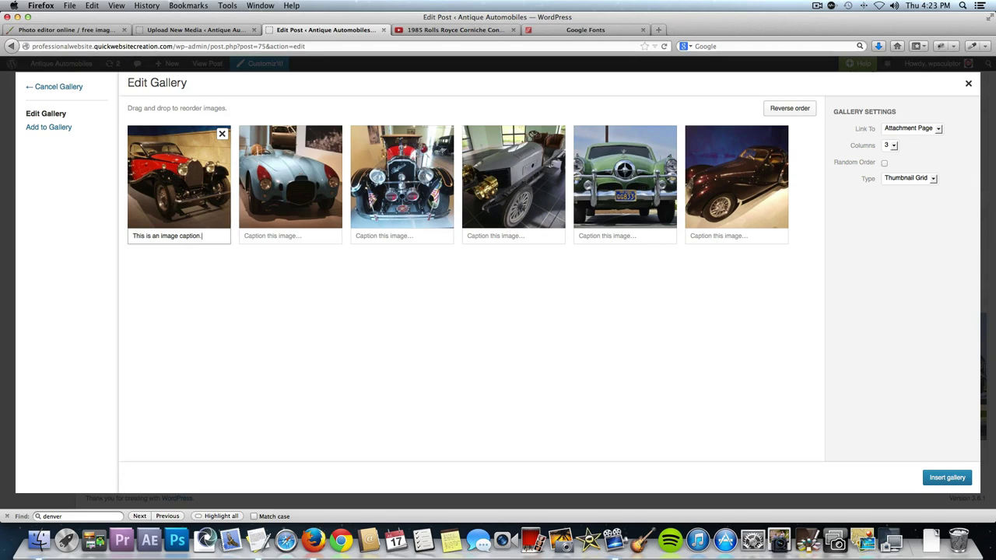
{"action": "left_click", "coordinate": [262, 238]}
{"action": "type", "text": "This is another image caption."}
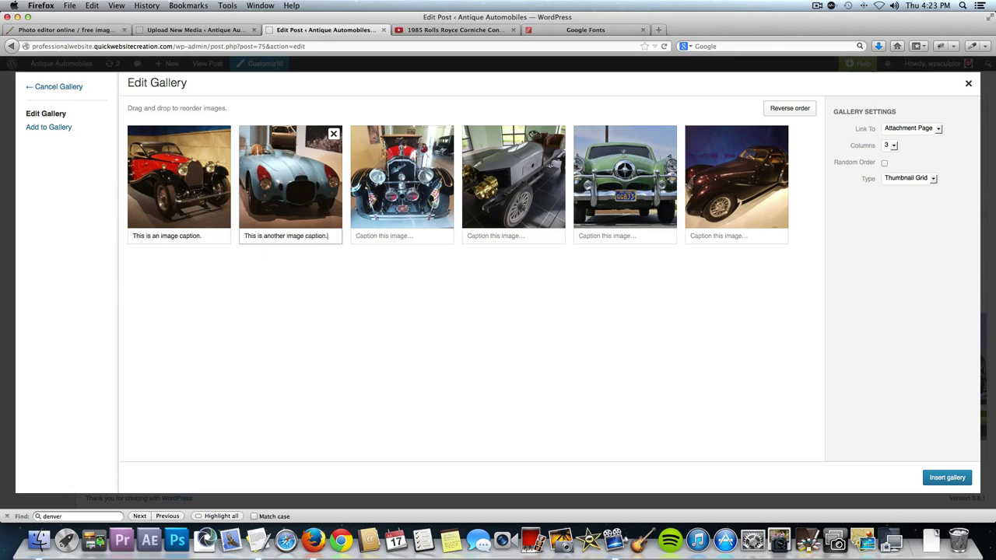
{"action": "triple_click", "coordinate": [259, 237]}
{"action": "key", "text": "ctrl+c"}
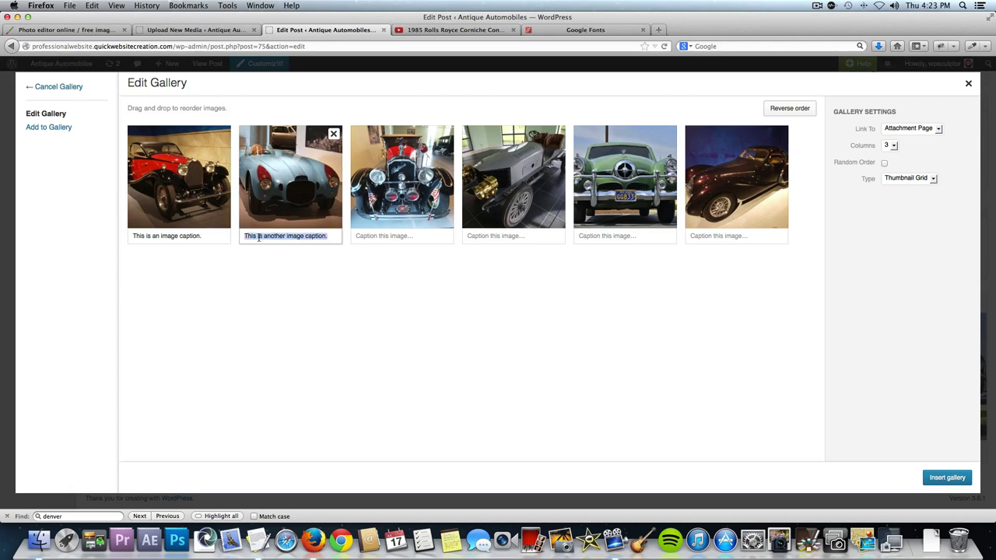
Paste the second caption under images four and six, and the first under images three and five.
{"action": "left_click", "coordinate": [502, 236]}
{"action": "key", "text": "ctrl+v"}
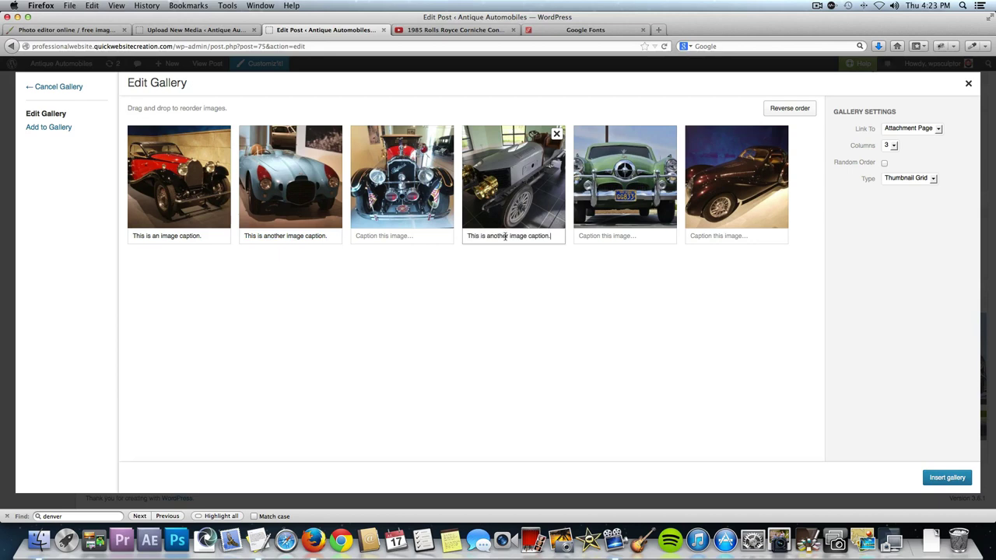
{"action": "left_click", "coordinate": [720, 238]}
{"action": "key", "text": "ctrl+v"}
{"action": "left_click", "coordinate": [191, 239]}
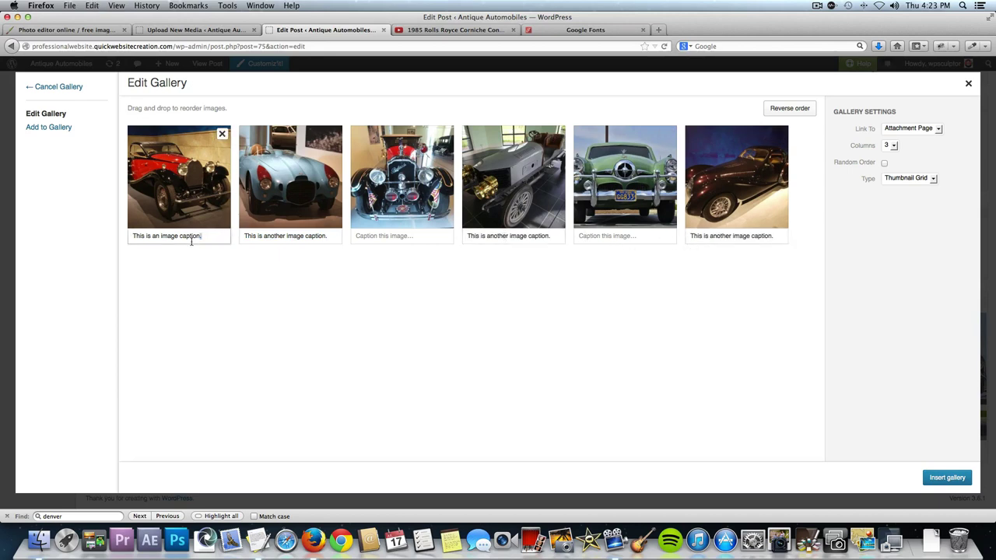
{"action": "triple_click", "coordinate": [191, 240]}
{"action": "key", "text": "ctrl+c"}
{"action": "left_click", "coordinate": [399, 235]}
{"action": "key", "text": "ctrl+v"}
{"action": "left_click", "coordinate": [605, 235]}
{"action": "key", "text": "ctrl+v"}
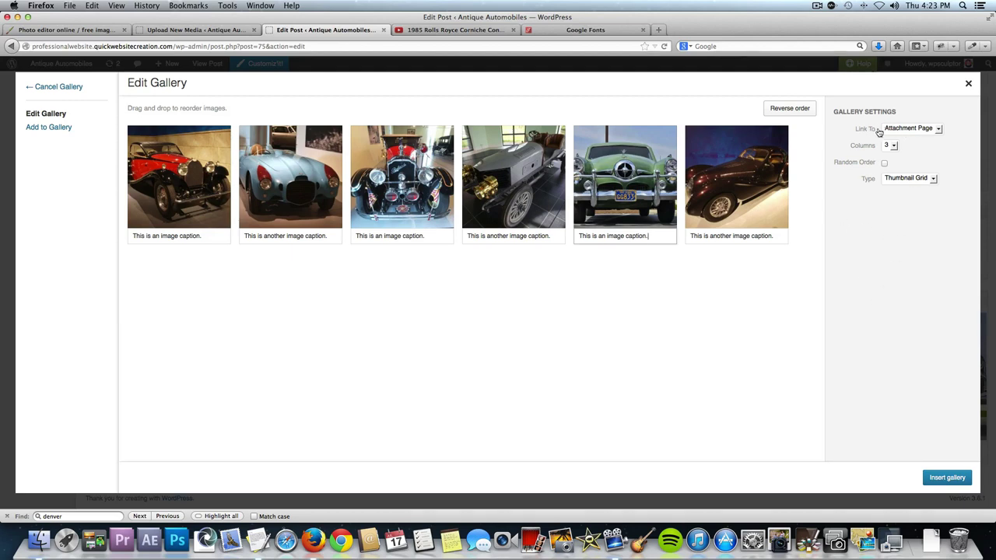
Keep links to attachment pages, set the gallery type to Circles, and insert the gallery.
{"action": "left_click", "coordinate": [918, 129]}
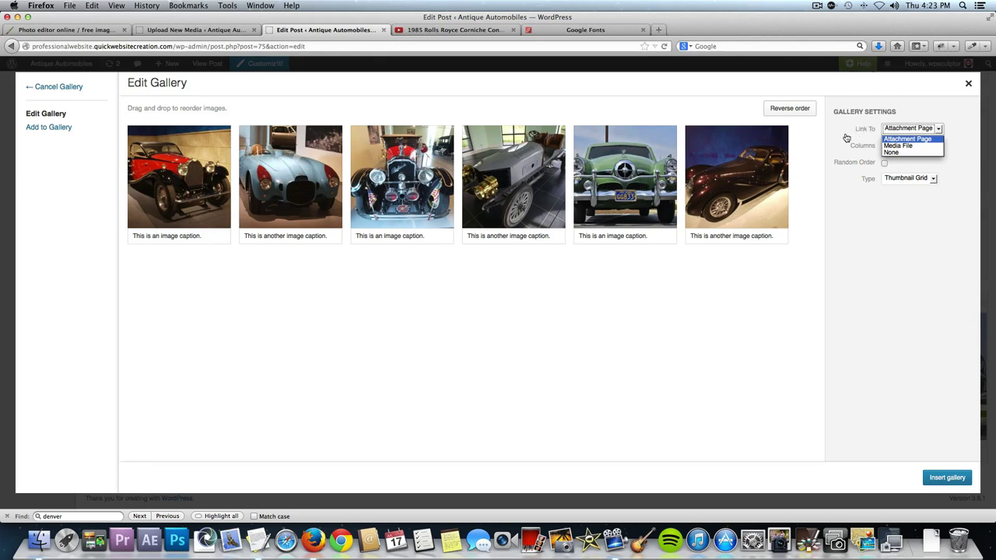
{"action": "left_click", "coordinate": [847, 138]}
{"action": "left_click", "coordinate": [923, 129]}
{"action": "left_click", "coordinate": [951, 126]}
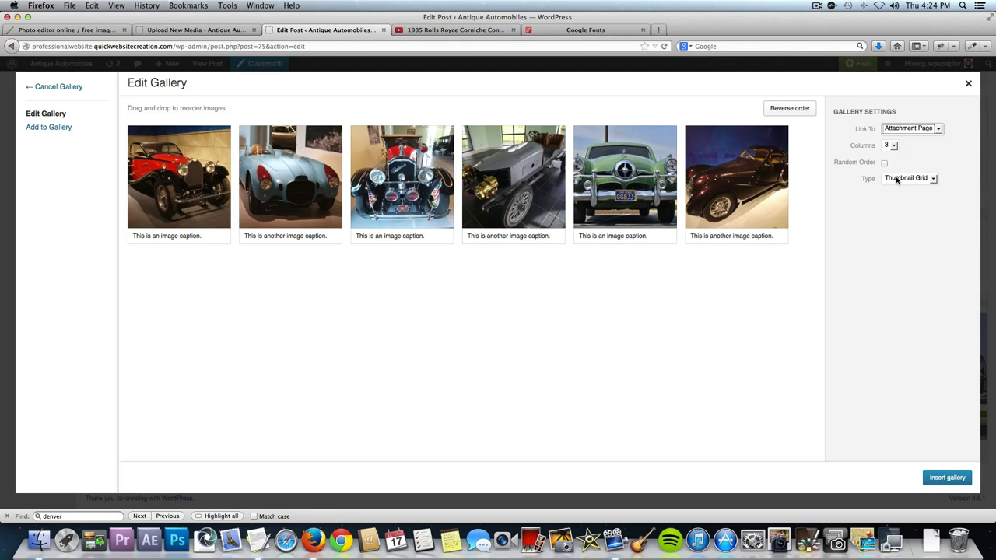
{"action": "left_click", "coordinate": [898, 181]}
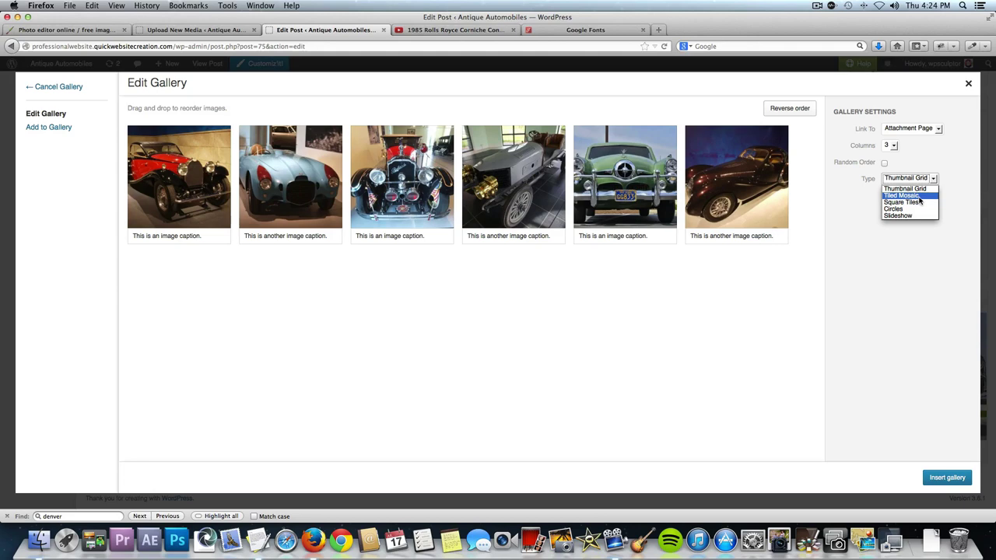
{"action": "left_click", "coordinate": [919, 212]}
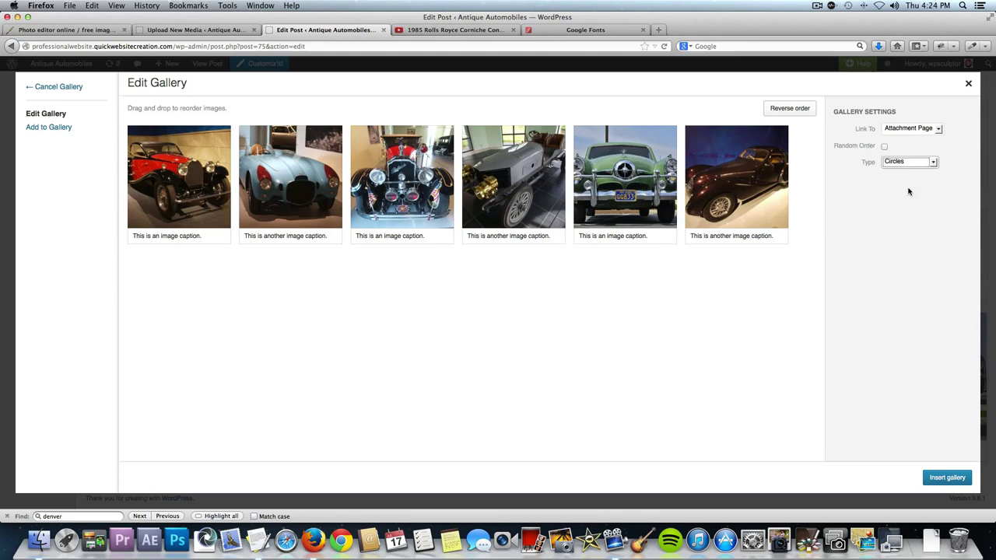
{"action": "left_click", "coordinate": [943, 478]}
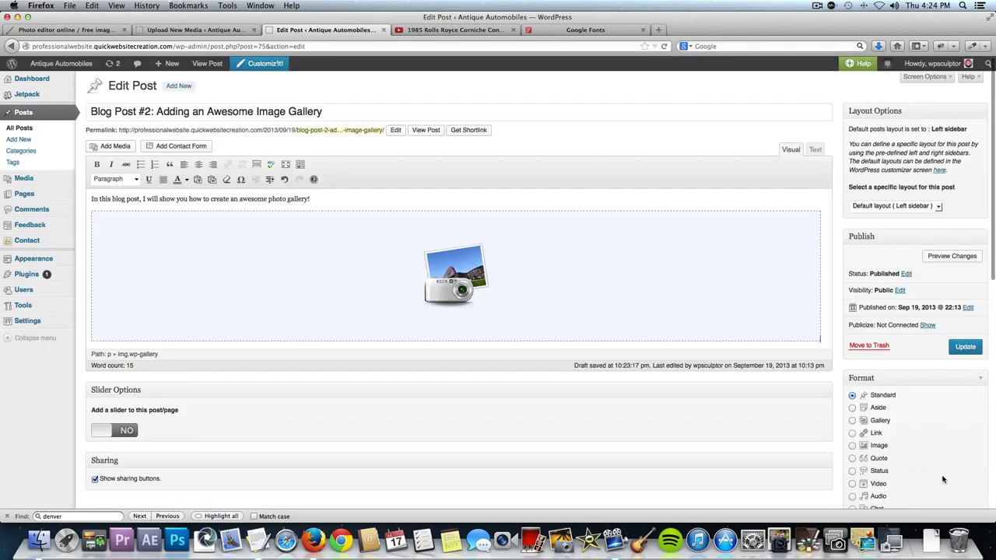
Update the post and view it on the live site.
{"action": "left_click", "coordinate": [959, 350]}
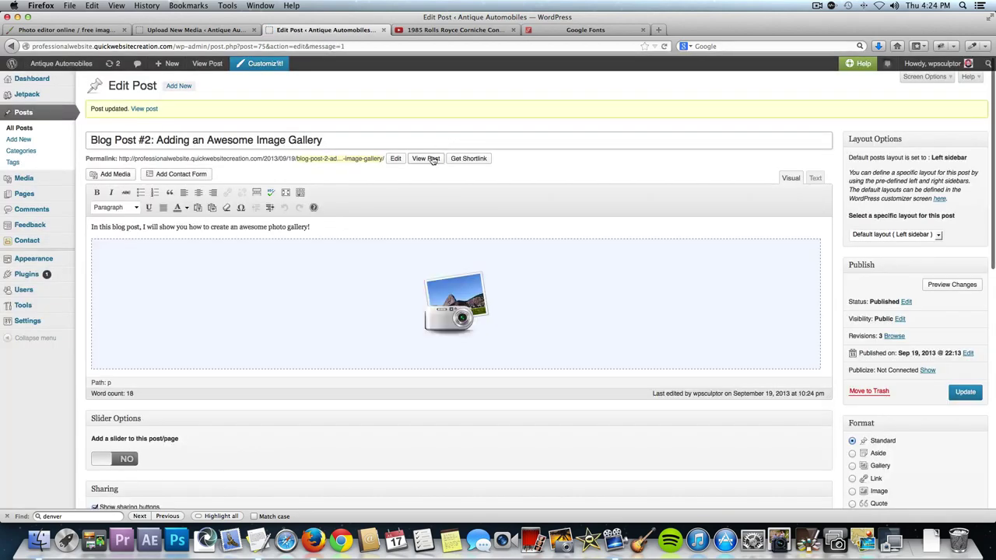
{"action": "left_click", "coordinate": [428, 160]}
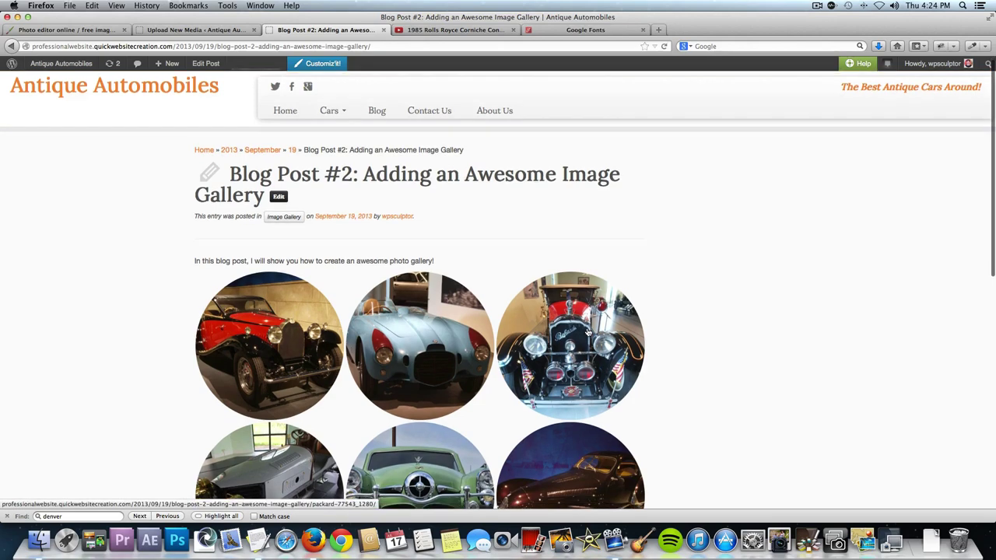
{"action": "scroll", "coordinate": [588, 338], "scroll_direction": "down", "scroll_amount": 3}
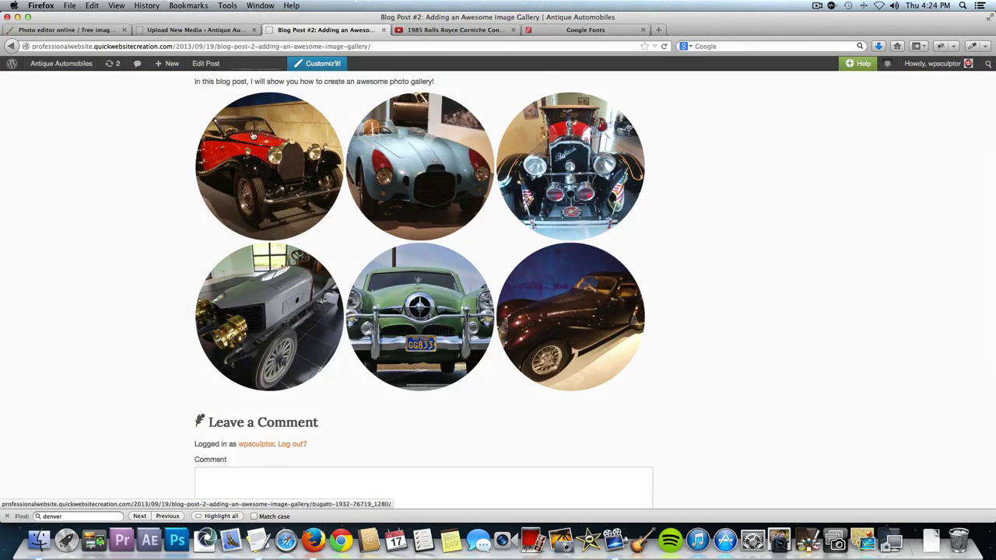
Step through the car photos in the enlarged slideshow, then return to editing the post.
{"action": "left_click", "coordinate": [268, 151]}
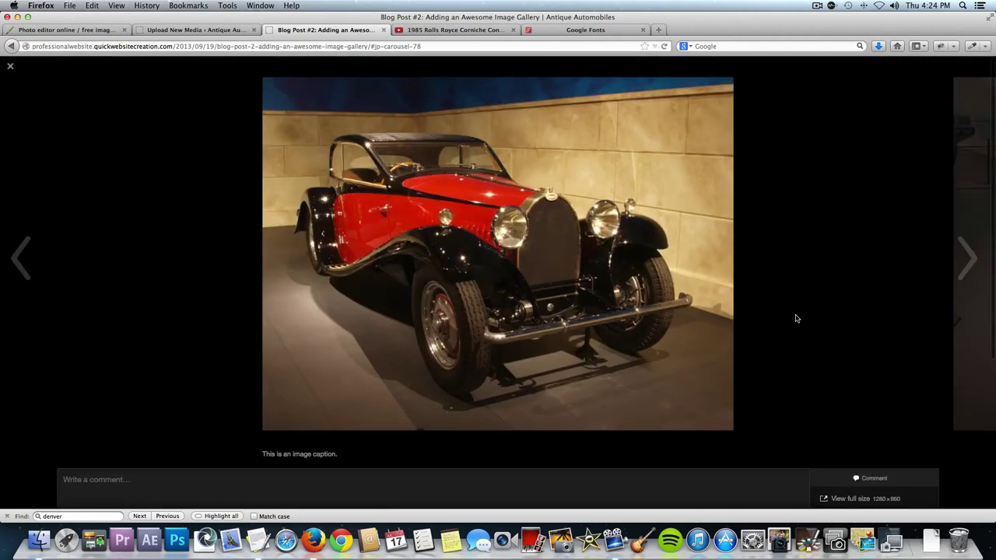
{"action": "left_click", "coordinate": [964, 245]}
{"action": "left_click", "coordinate": [969, 251]}
{"action": "left_click", "coordinate": [970, 251]}
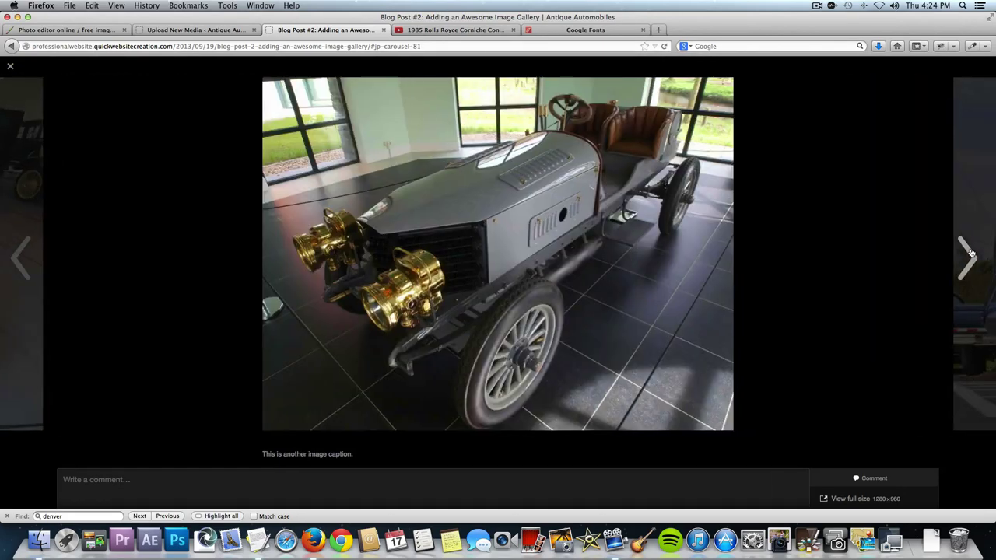
{"action": "left_click", "coordinate": [970, 251]}
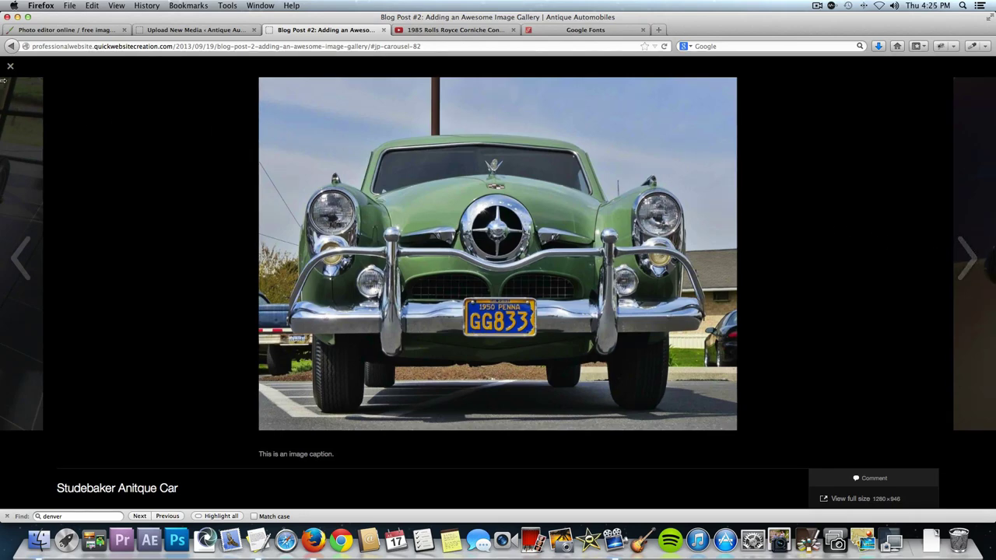
{"action": "left_click", "coordinate": [112, 198]}
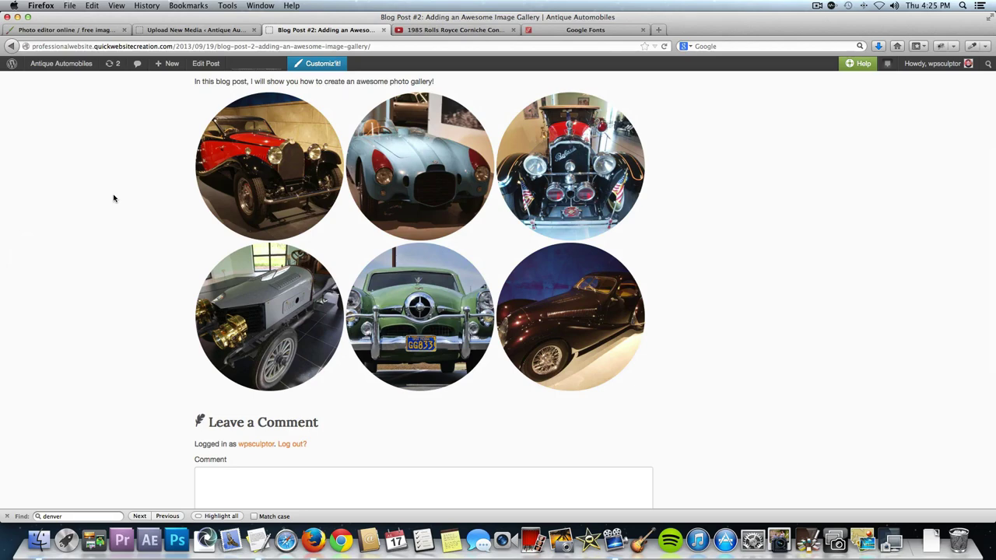
{"action": "scroll", "coordinate": [296, 194], "scroll_direction": "up", "scroll_amount": 5}
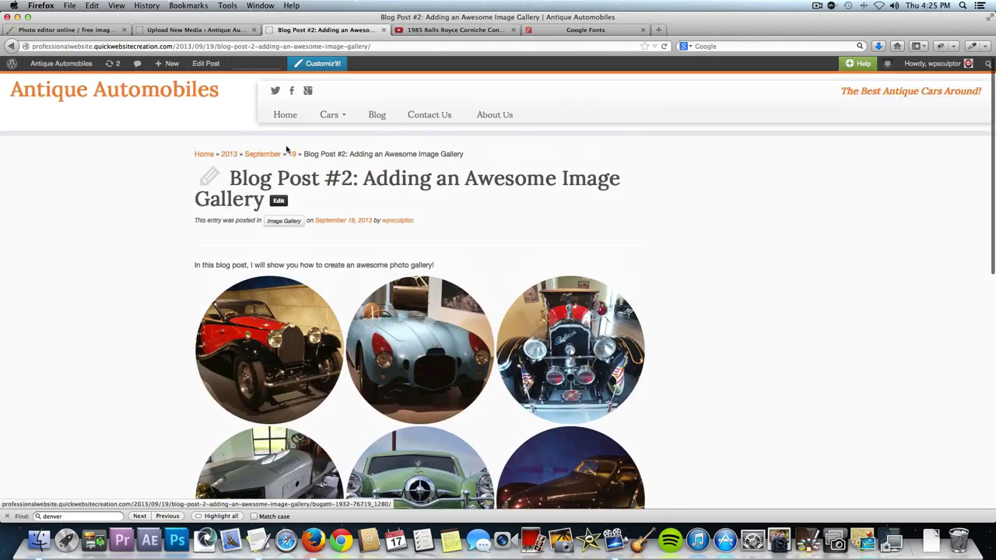
{"action": "left_click", "coordinate": [279, 202]}
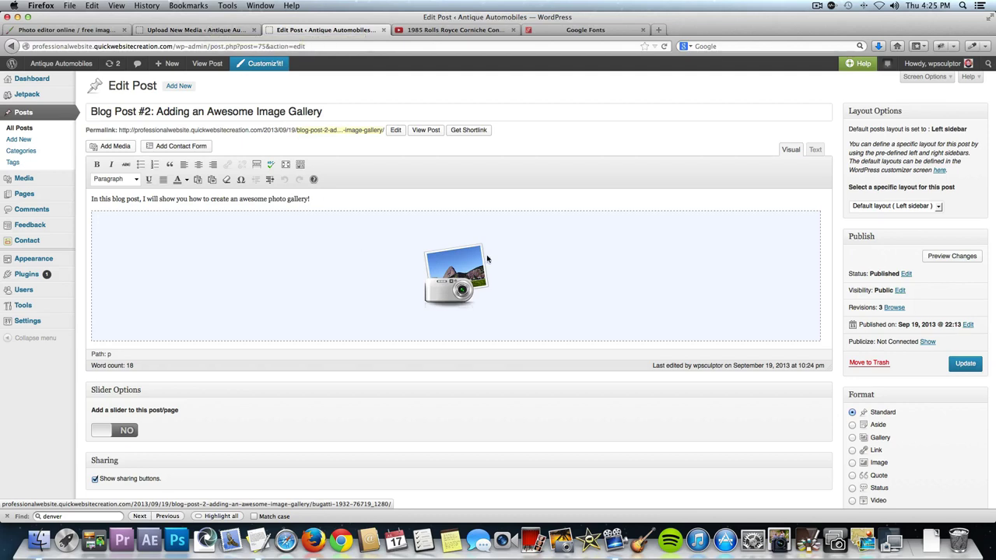
Change the gallery type from Circles to Square Tiles, update the post, and view it.
{"action": "left_click", "coordinate": [309, 266]}
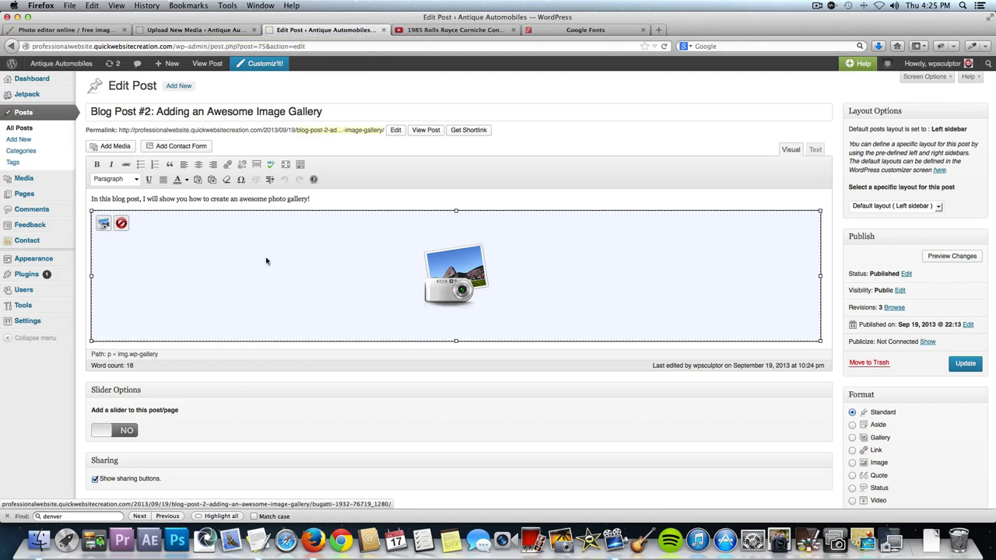
{"action": "left_click", "coordinate": [105, 225]}
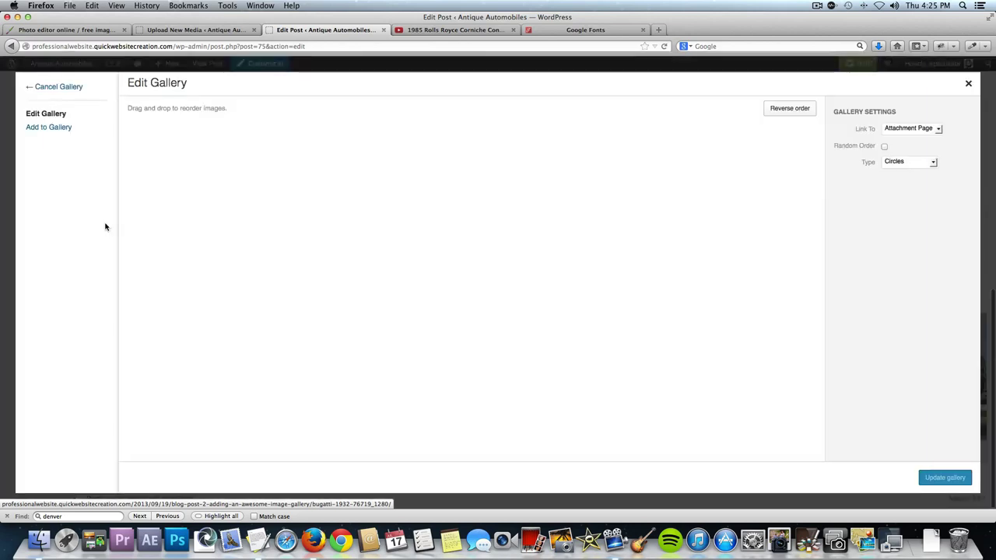
{"action": "left_click", "coordinate": [887, 164]}
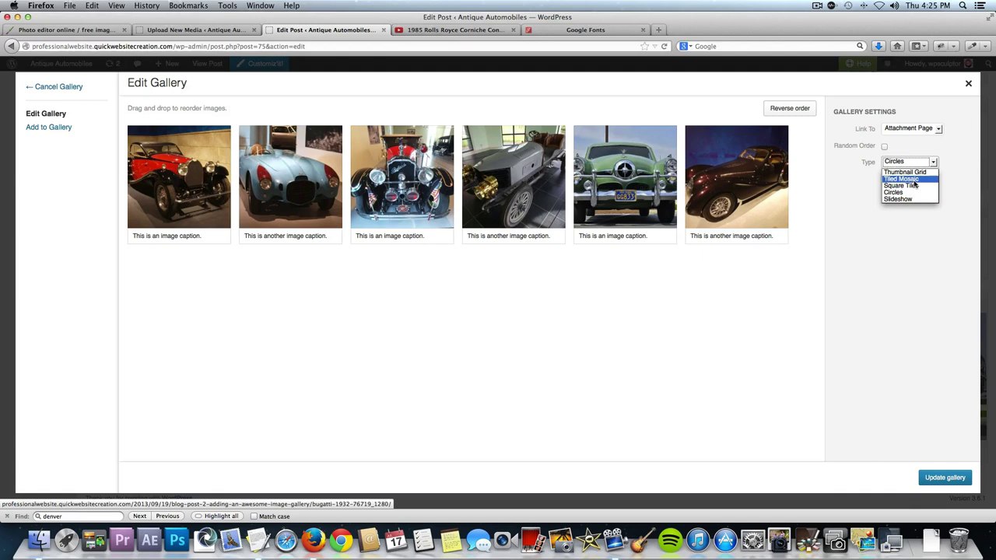
{"action": "left_click", "coordinate": [915, 186]}
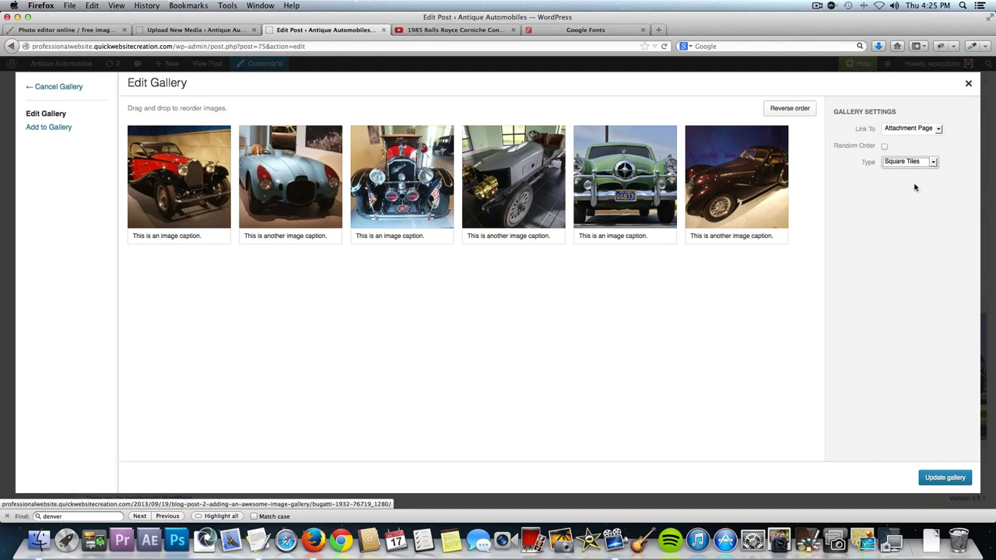
{"action": "left_click", "coordinate": [935, 475]}
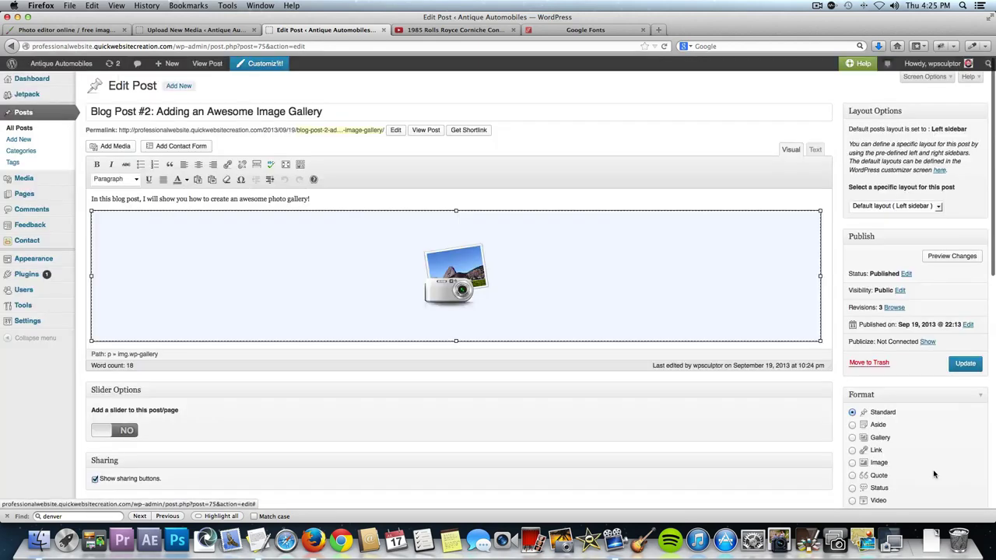
{"action": "left_click", "coordinate": [963, 363]}
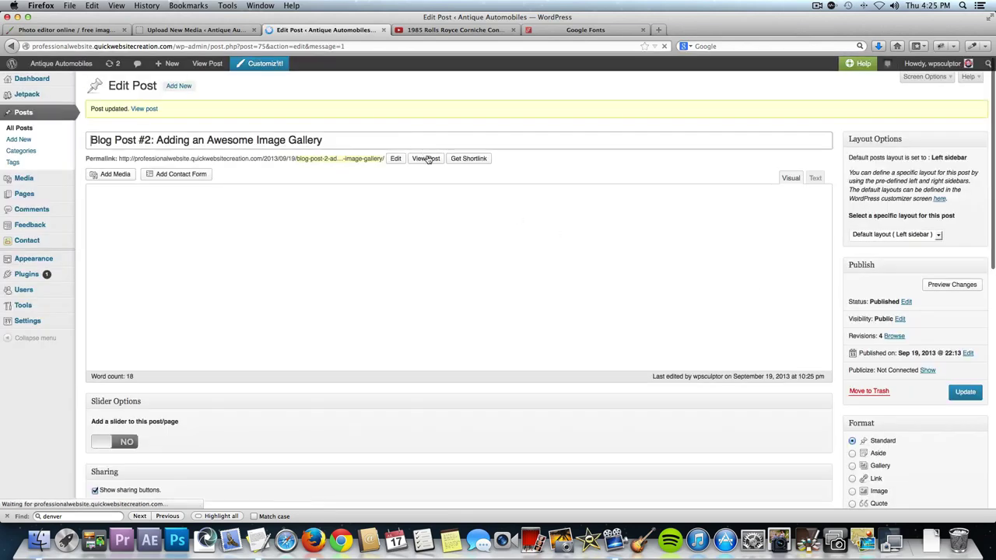
{"action": "left_click", "coordinate": [426, 159]}
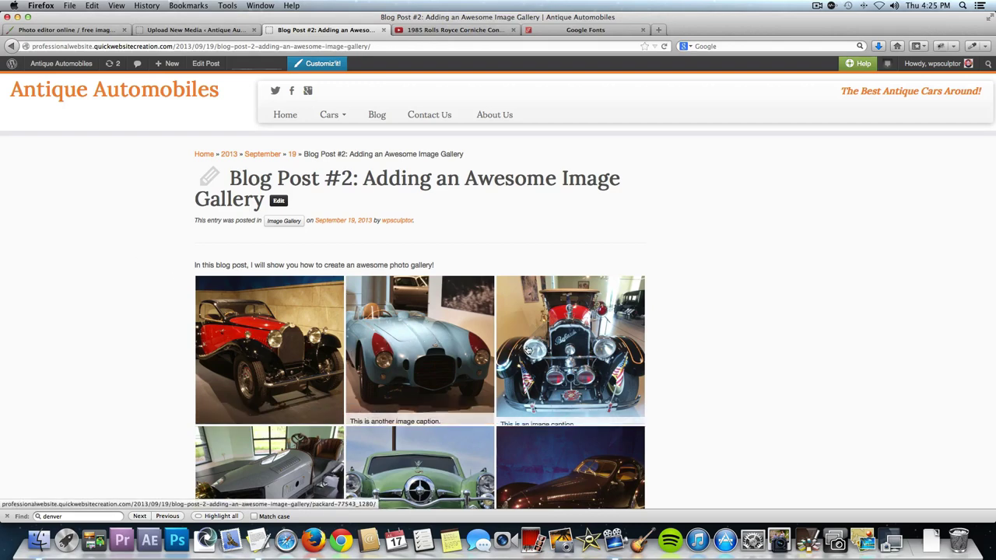
{"action": "scroll", "coordinate": [535, 453], "scroll_direction": "down", "scroll_amount": 1}
{"action": "scroll", "coordinate": [536, 454], "scroll_direction": "down", "scroll_amount": 3}
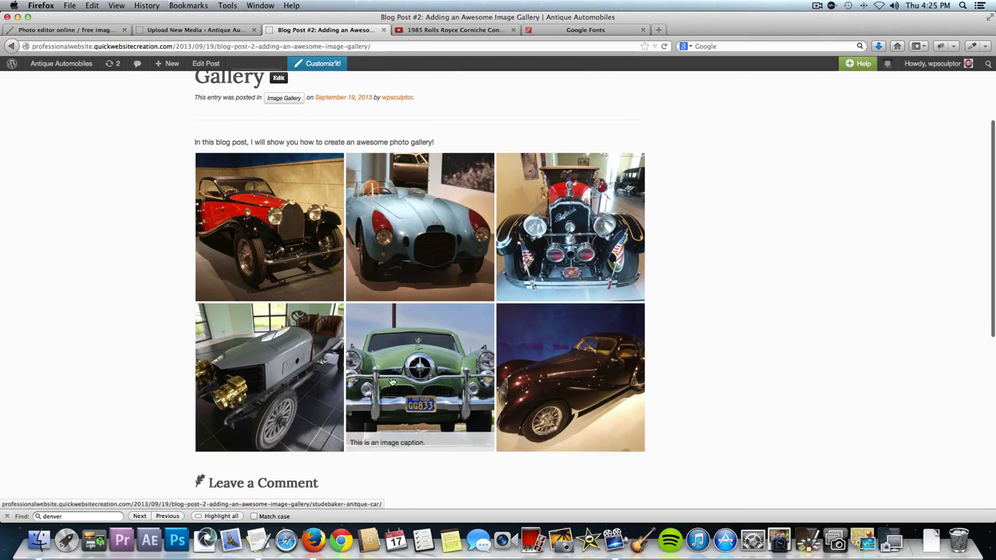
{"action": "left_click", "coordinate": [400, 354]}
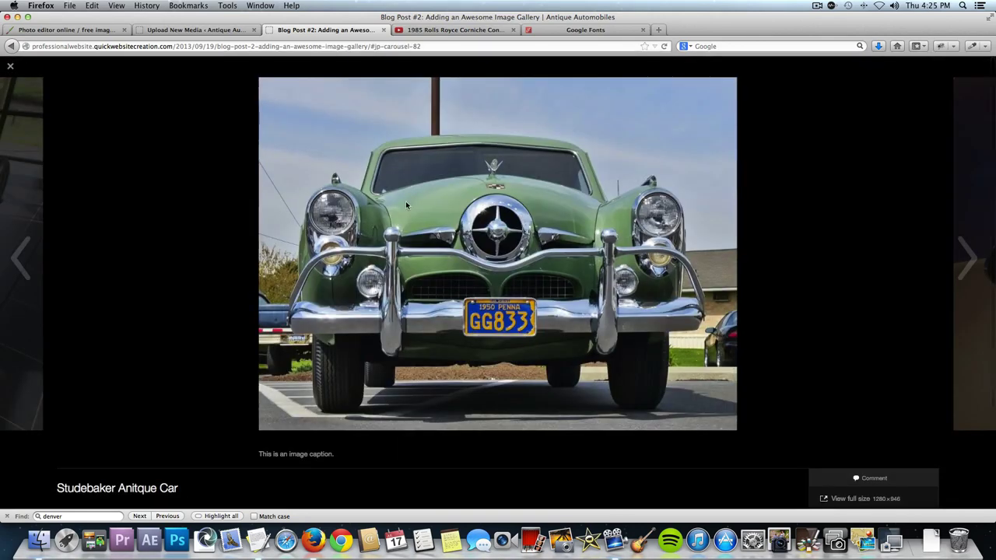
{"action": "left_click", "coordinate": [963, 269]}
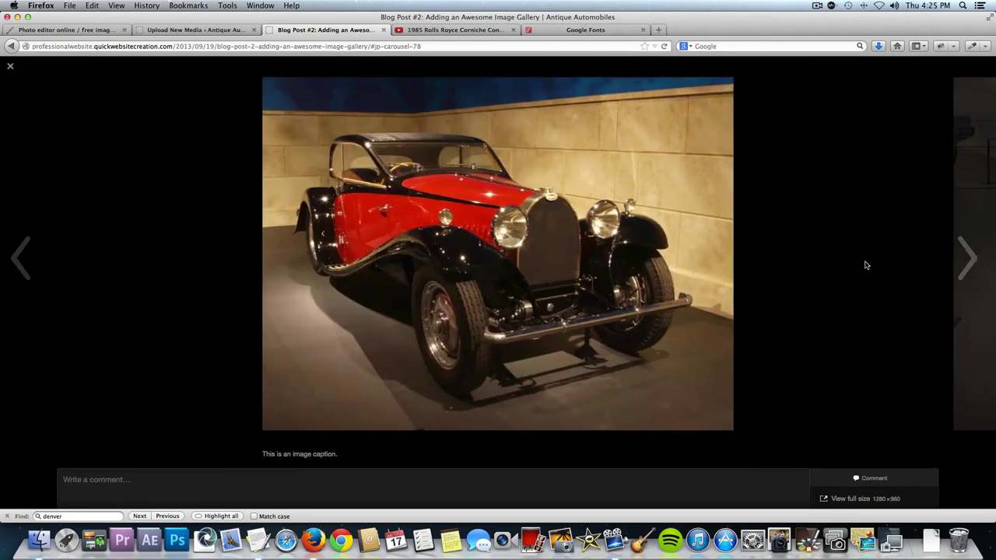
{"action": "left_click", "coordinate": [804, 250]}
{"action": "scroll", "coordinate": [739, 225], "scroll_direction": "up", "scroll_amount": 2}
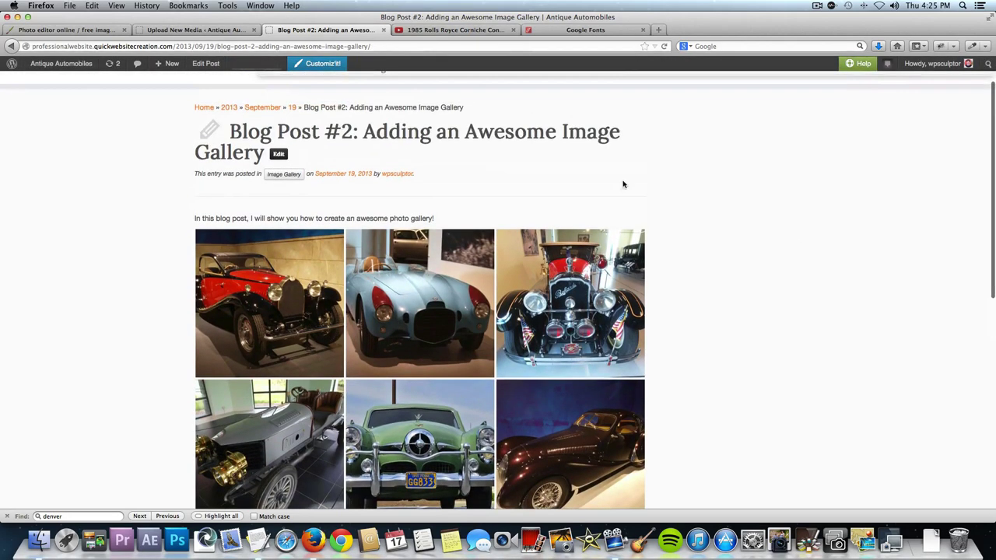
{"action": "left_click", "coordinate": [272, 175]}
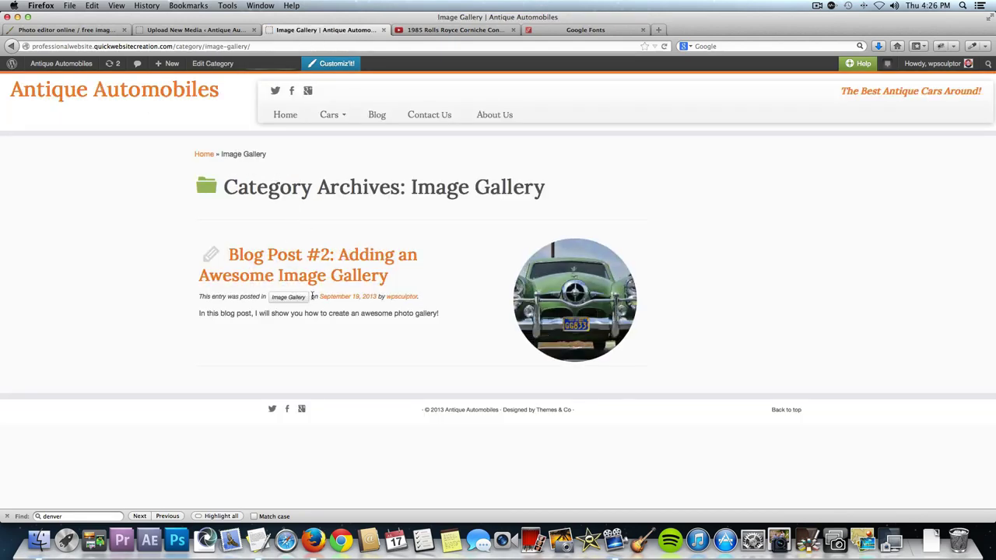
{"action": "left_click", "coordinate": [11, 46]}
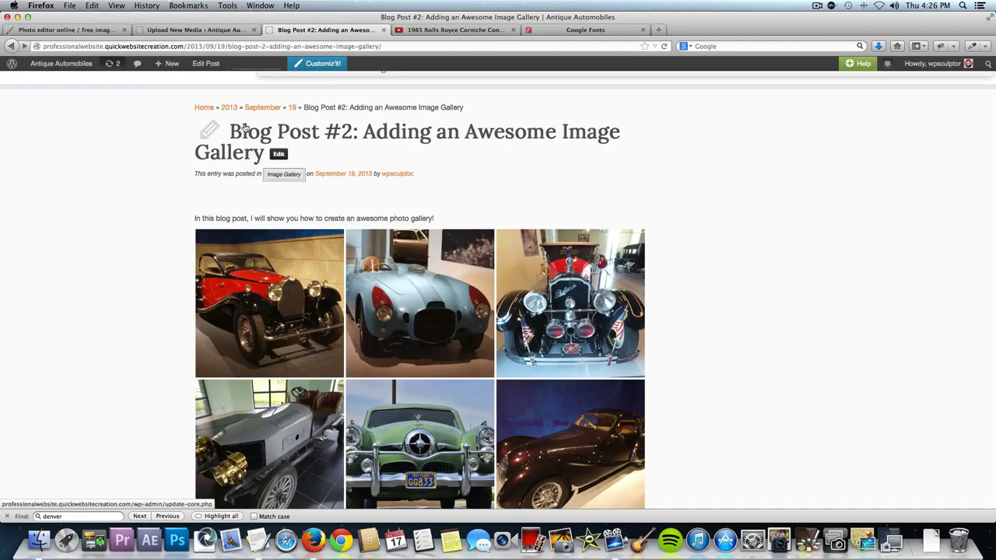
{"action": "left_click", "coordinate": [280, 157]}
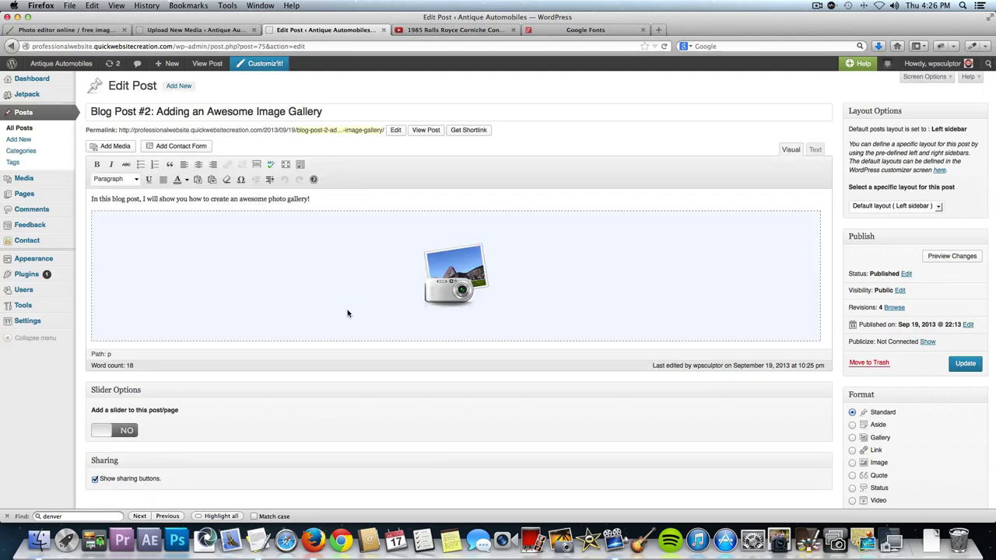
{"action": "left_click", "coordinate": [348, 313]}
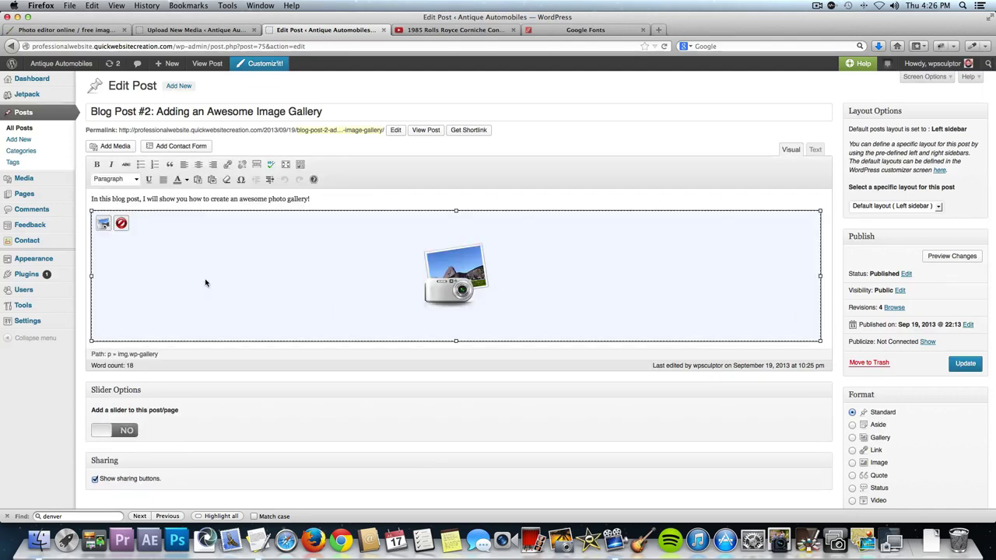
{"action": "left_click", "coordinate": [103, 224]}
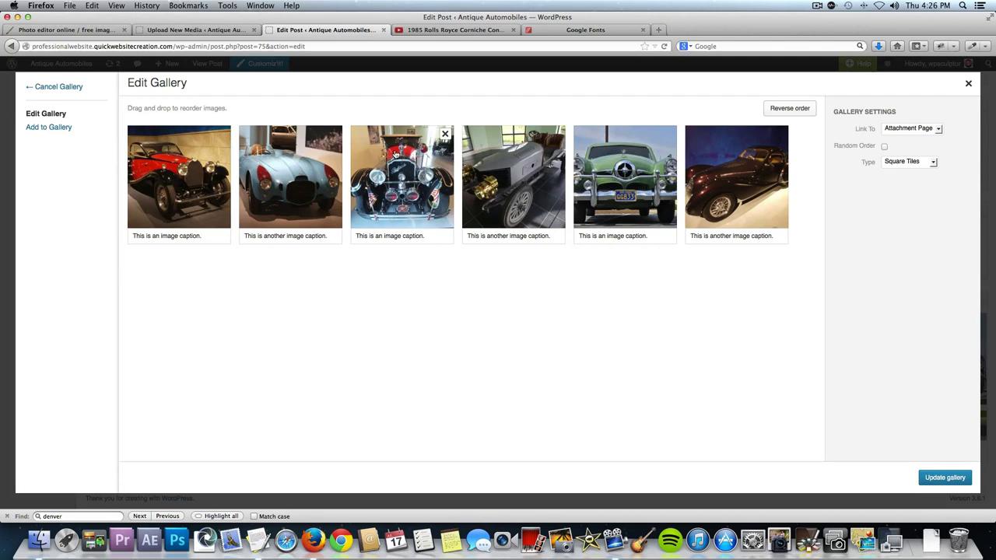
{"action": "mouse_move", "coordinate": [402, 172]}
{"action": "left_mouse_down"}
{"action": "mouse_move", "coordinate": [289, 207]}
{"action": "mouse_move", "coordinate": [267, 196]}
{"action": "mouse_move", "coordinate": [369, 253]}
{"action": "mouse_move", "coordinate": [414, 233]}
{"action": "mouse_move", "coordinate": [404, 190]}
{"action": "left_mouse_up"}
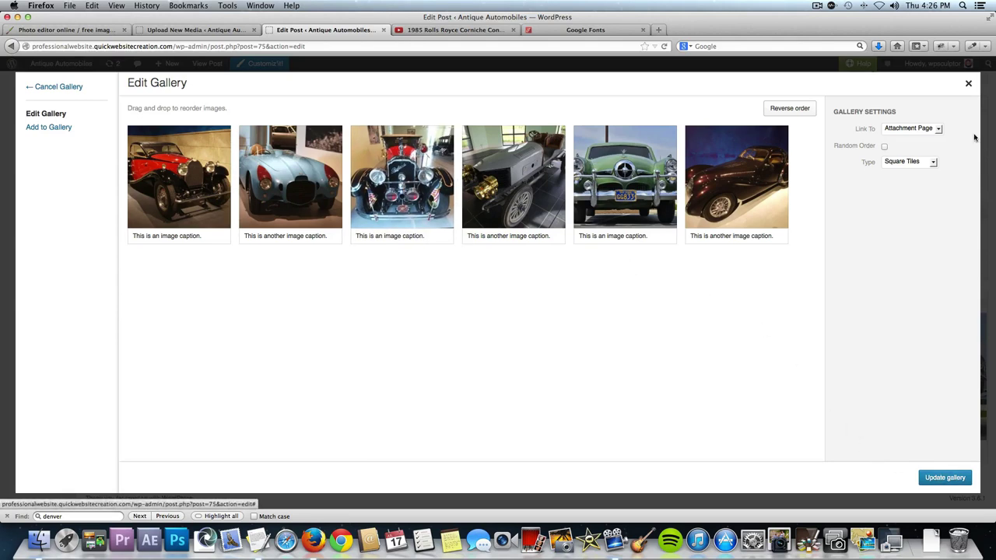
{"action": "left_click", "coordinate": [967, 84]}
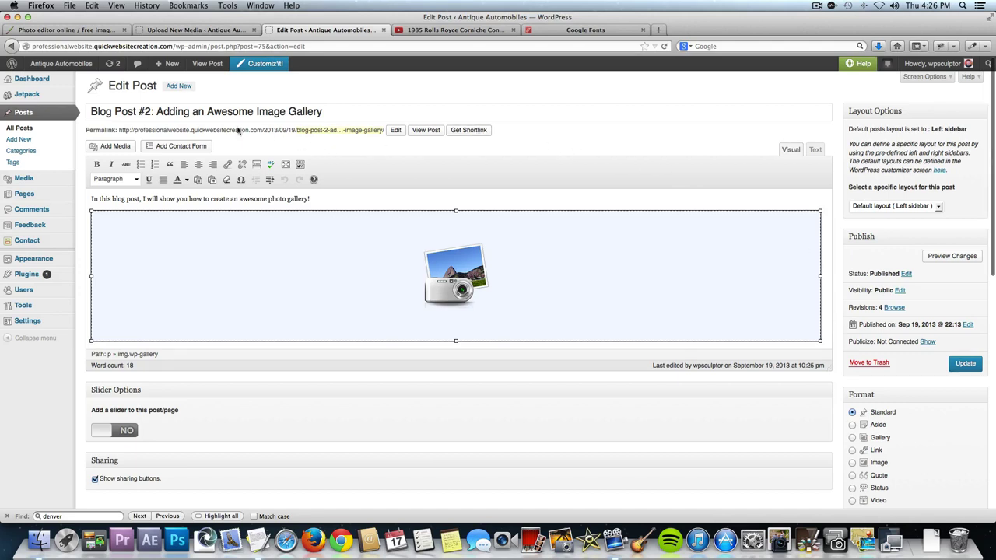
Go to the Jetpack page and open the Sharing module's Configure settings.
{"action": "left_click", "coordinate": [26, 96]}
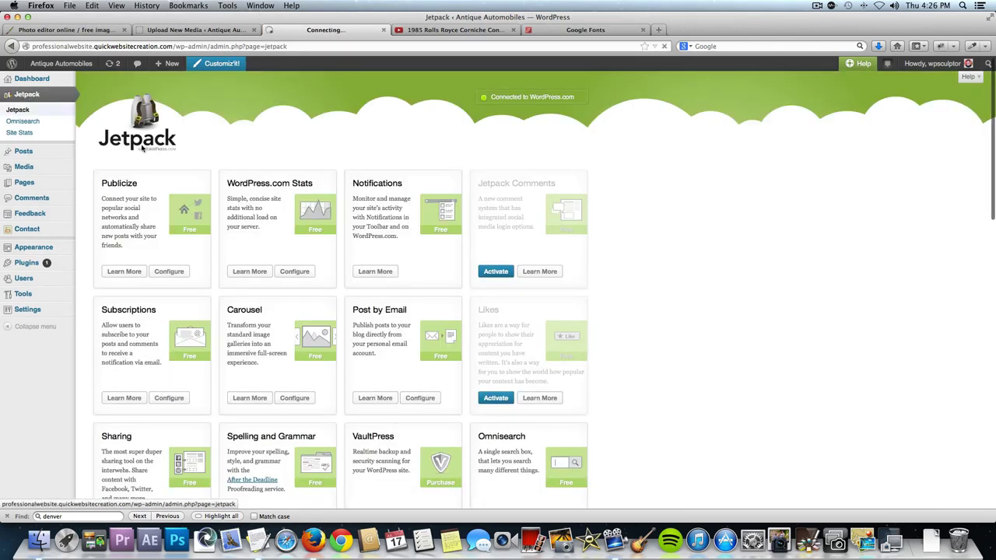
{"action": "scroll", "coordinate": [202, 256], "scroll_direction": "down", "scroll_amount": 3}
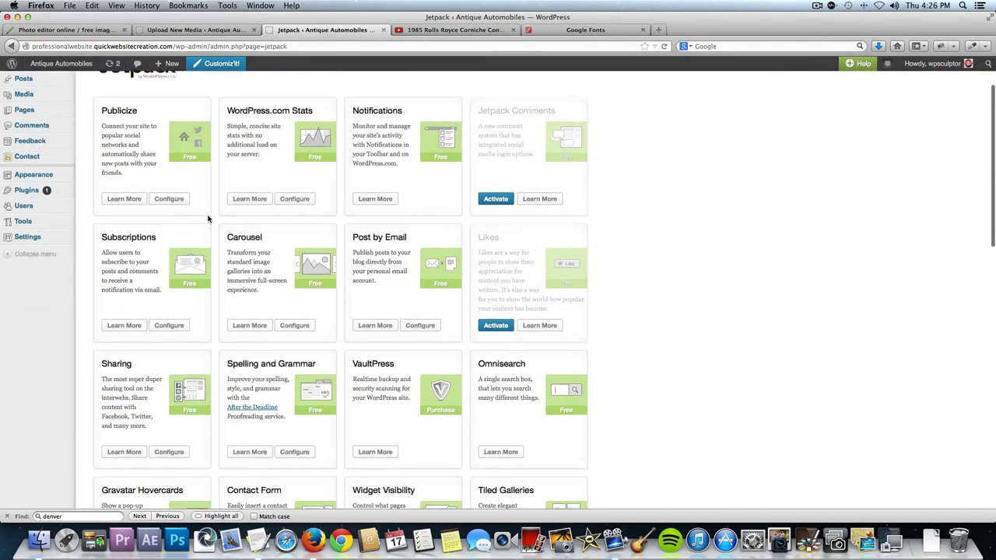
{"action": "left_click", "coordinate": [170, 441]}
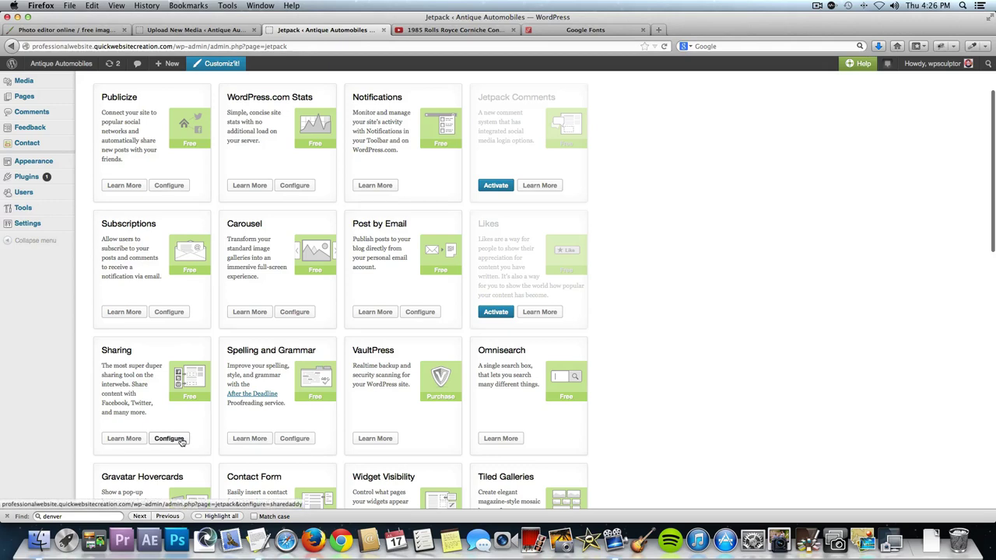
{"action": "left_click", "coordinate": [174, 442]}
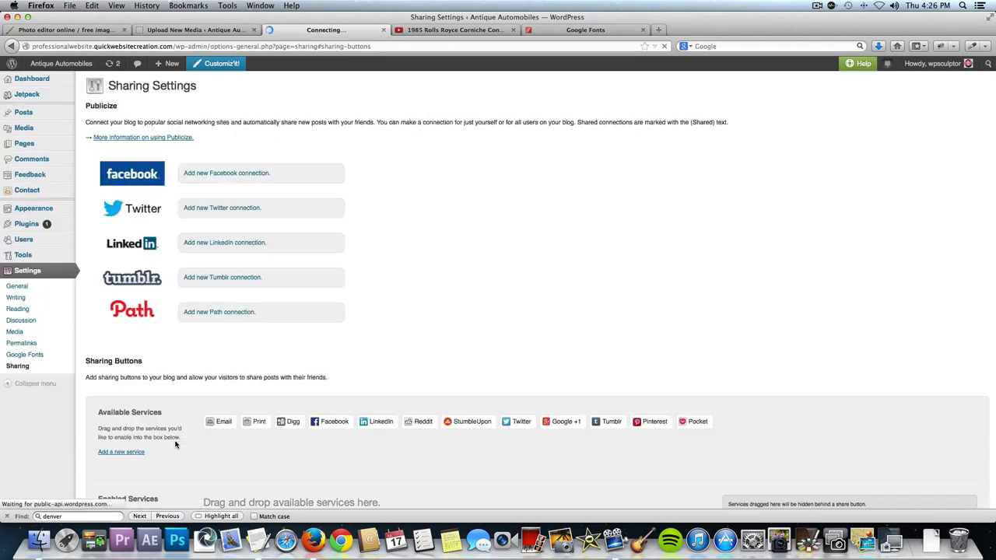
Add Facebook, LinkedIn, Twitter and Tumblr to the enabled sharing services.
{"action": "scroll", "coordinate": [369, 358], "scroll_direction": "down", "scroll_amount": 5}
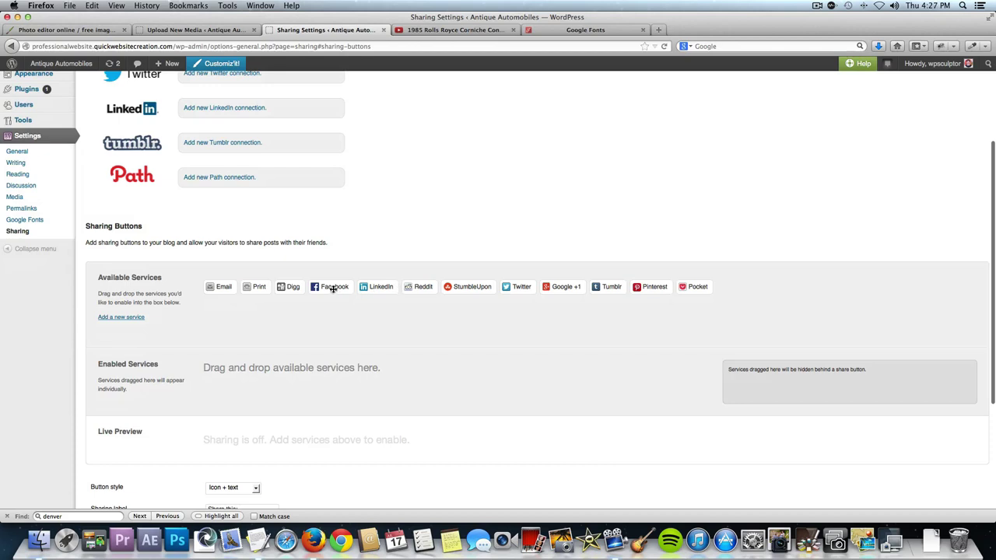
{"action": "left_click_drag", "start_coordinate": [331, 288], "coordinate": [222, 397]}
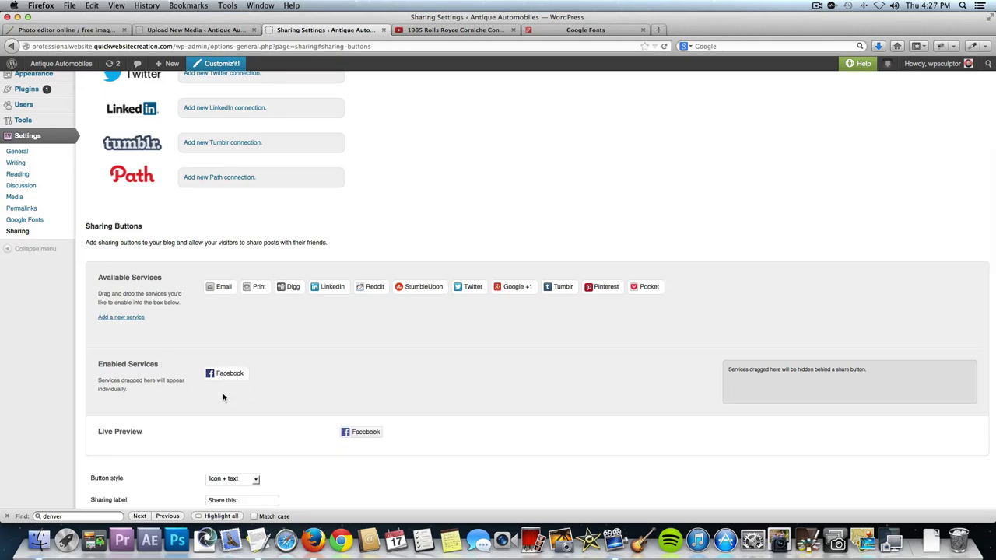
{"action": "left_click_drag", "start_coordinate": [340, 288], "coordinate": [304, 395]}
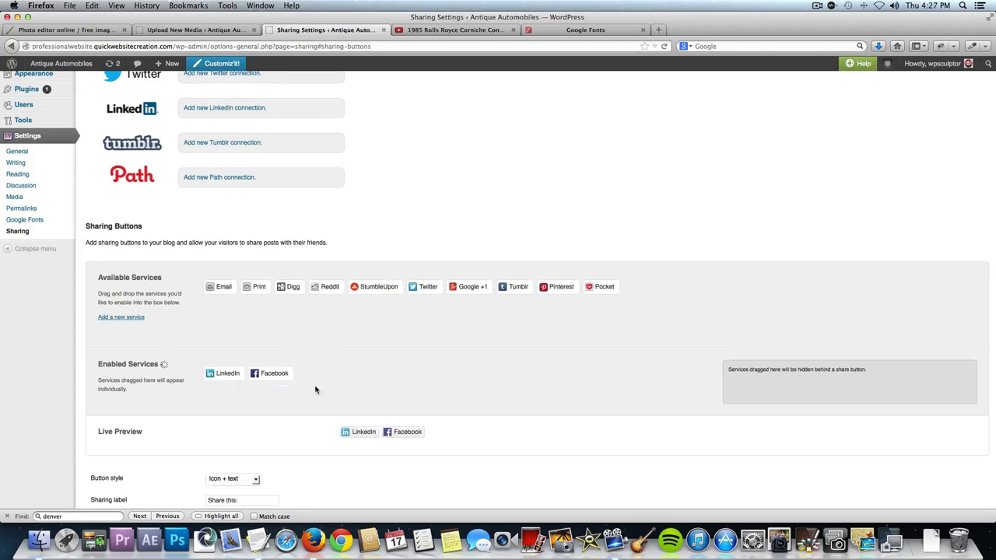
{"action": "left_click_drag", "start_coordinate": [418, 290], "coordinate": [376, 394]}
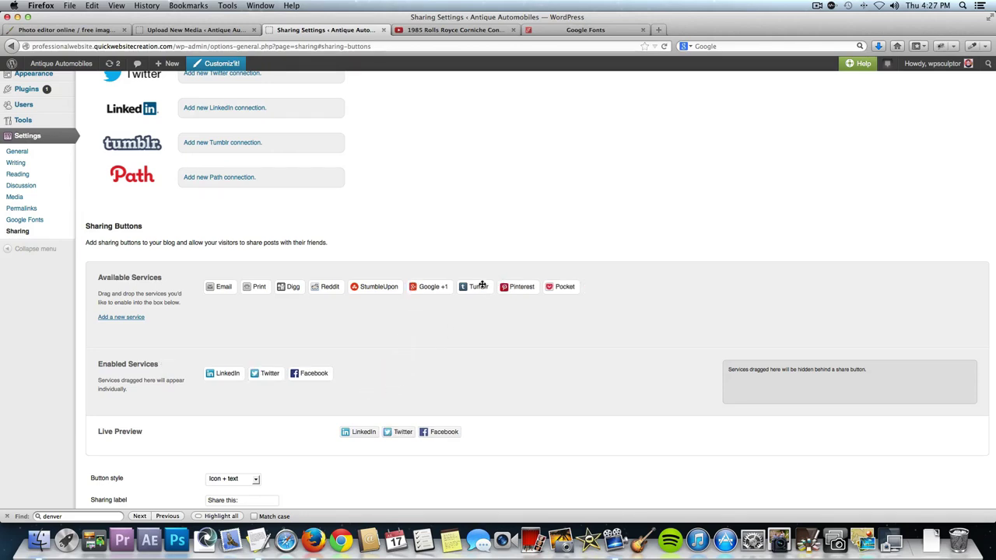
{"action": "left_click_drag", "start_coordinate": [481, 284], "coordinate": [393, 381]}
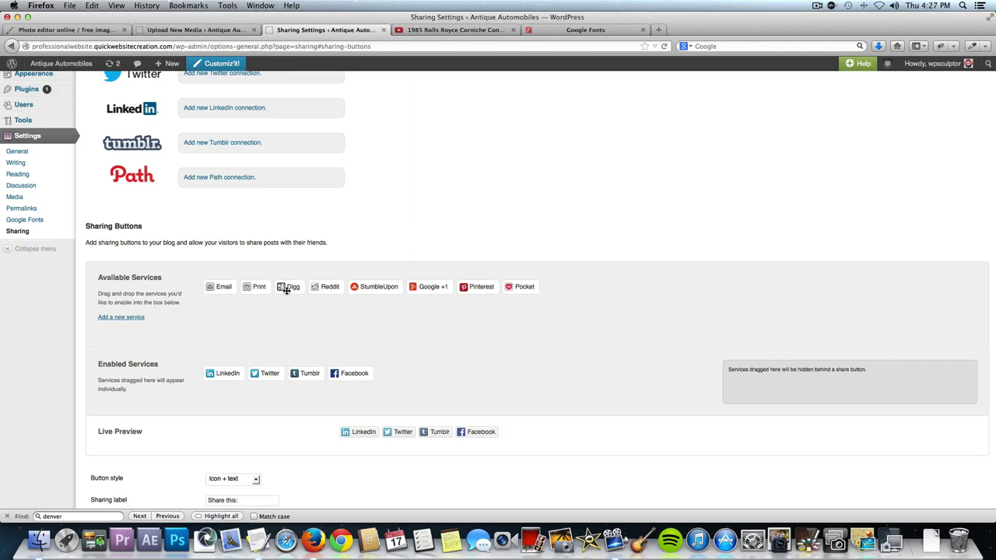
Hide Digg, Email, Pinterest and Google +1 behind More, save, and go to the live site.
{"action": "left_click_drag", "start_coordinate": [220, 285], "coordinate": [282, 303]}
{"action": "left_click_drag", "start_coordinate": [603, 351], "coordinate": [762, 391]}
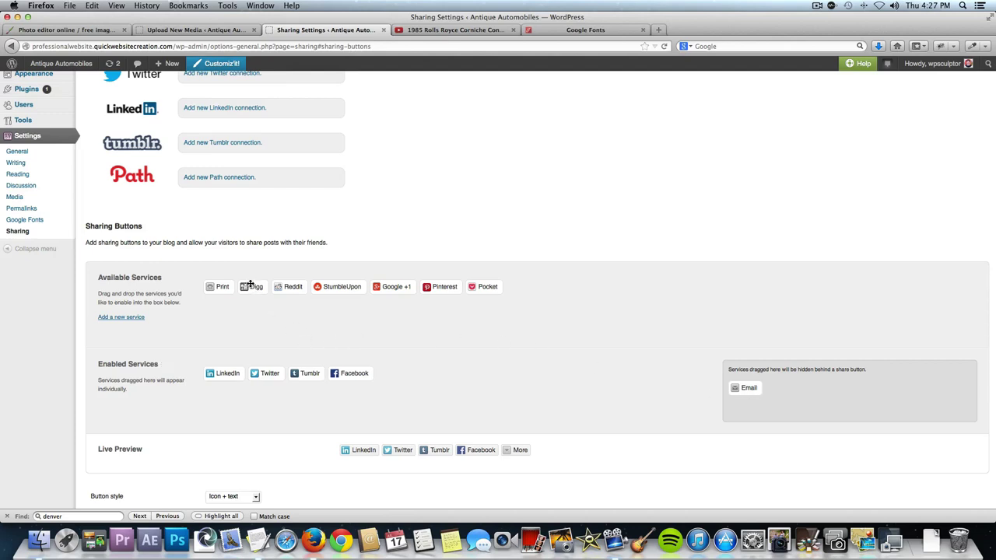
{"action": "left_click_drag", "start_coordinate": [254, 285], "coordinate": [759, 386]}
{"action": "left_click_drag", "start_coordinate": [407, 285], "coordinate": [823, 386]}
{"action": "left_click_drag", "start_coordinate": [362, 287], "coordinate": [887, 395]}
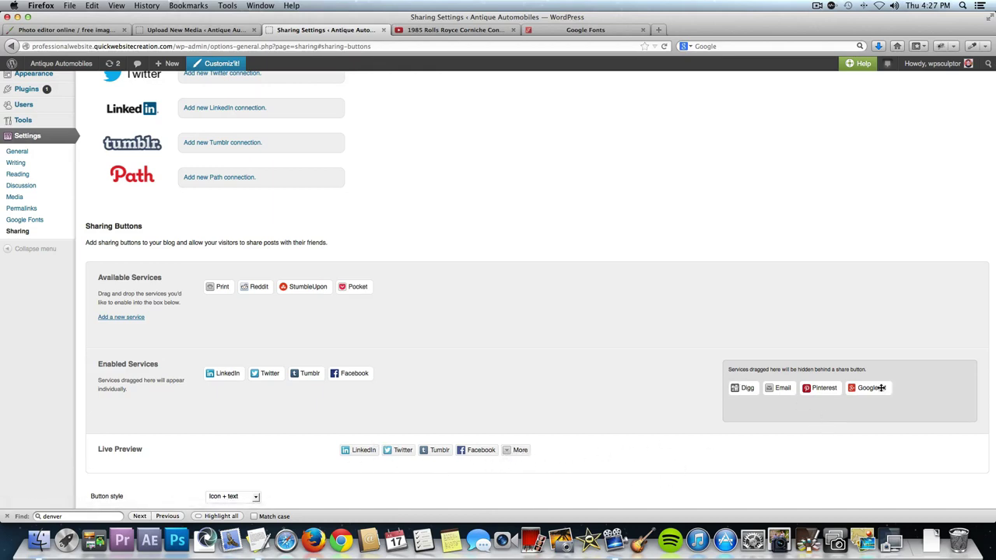
{"action": "scroll", "coordinate": [565, 361], "scroll_direction": "down", "scroll_amount": 5}
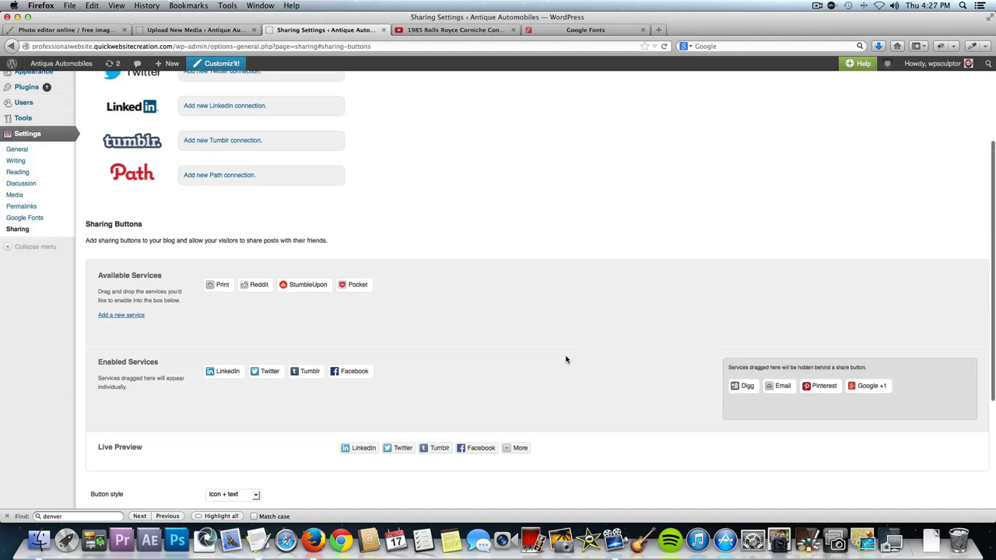
{"action": "scroll", "coordinate": [566, 359], "scroll_direction": "down", "scroll_amount": 1}
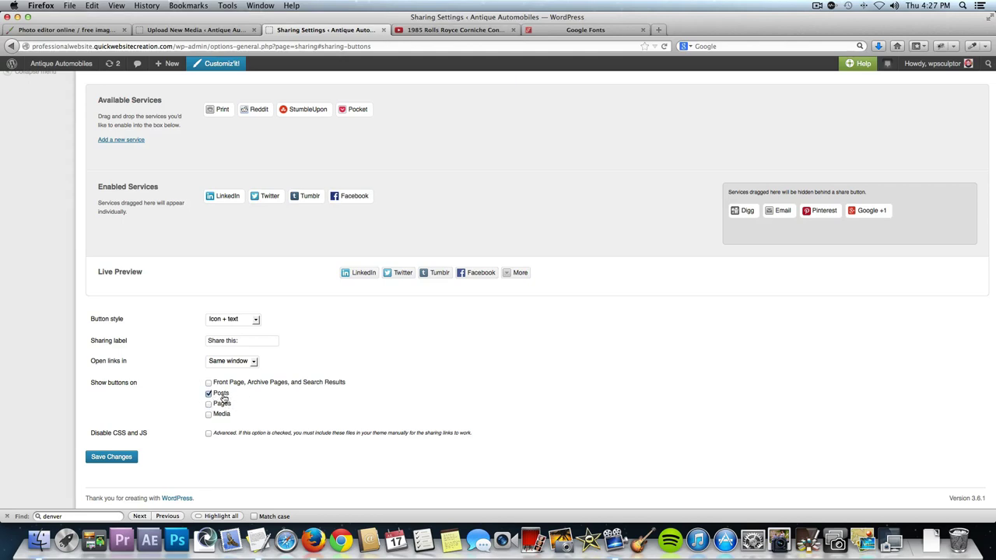
{"action": "left_click", "coordinate": [118, 458]}
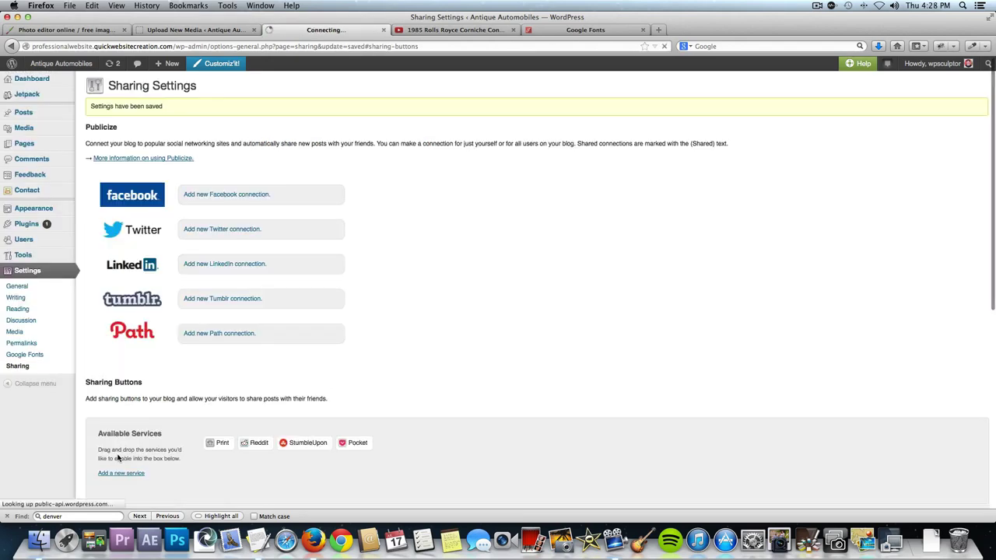
{"action": "left_click", "coordinate": [71, 66]}
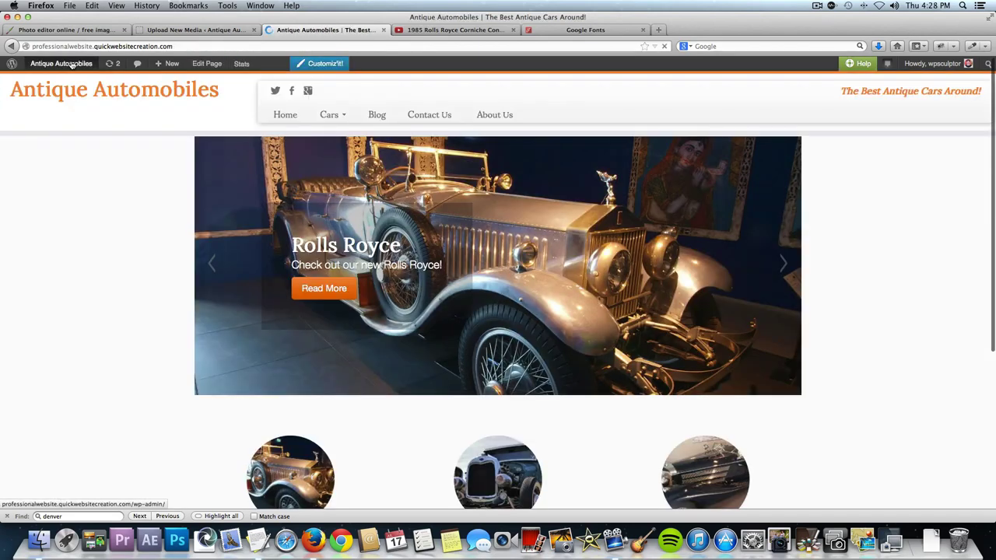
Open Blog Post #2 from the Blog page, check the More share list, then share it on Twitter.
{"action": "left_click", "coordinate": [376, 118]}
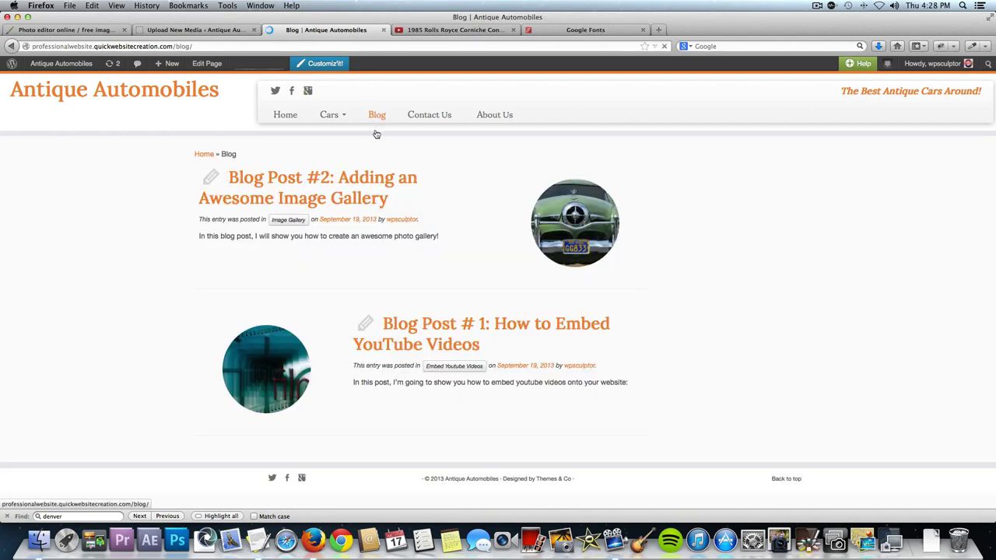
{"action": "left_click", "coordinate": [366, 182]}
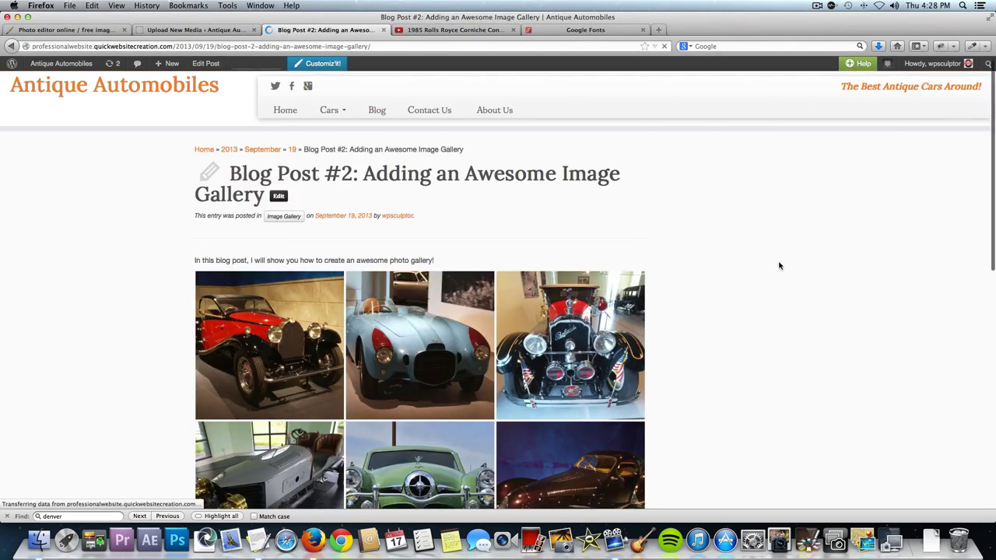
{"action": "scroll", "coordinate": [778, 267], "scroll_direction": "down", "scroll_amount": 2}
{"action": "scroll", "coordinate": [778, 266], "scroll_direction": "down", "scroll_amount": 3}
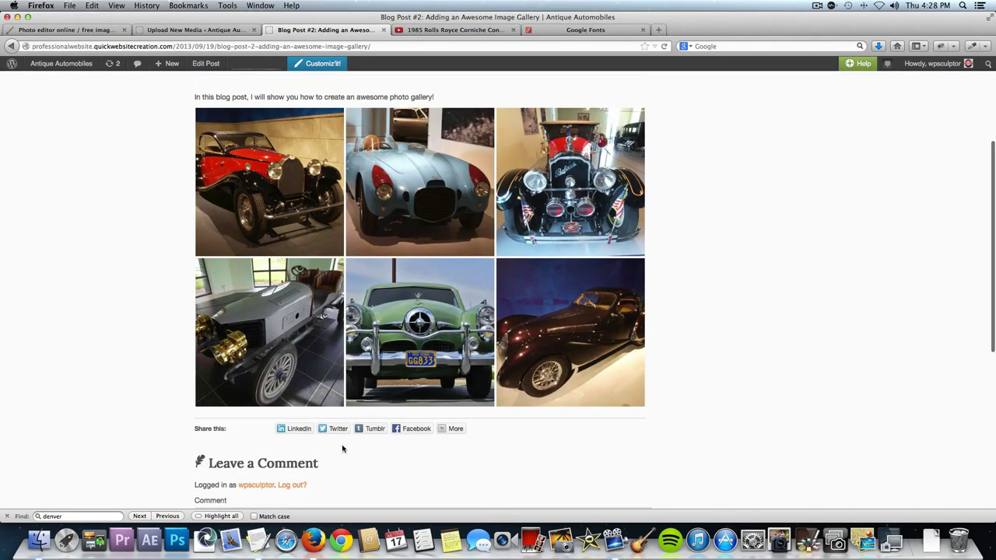
{"action": "left_click", "coordinate": [457, 430]}
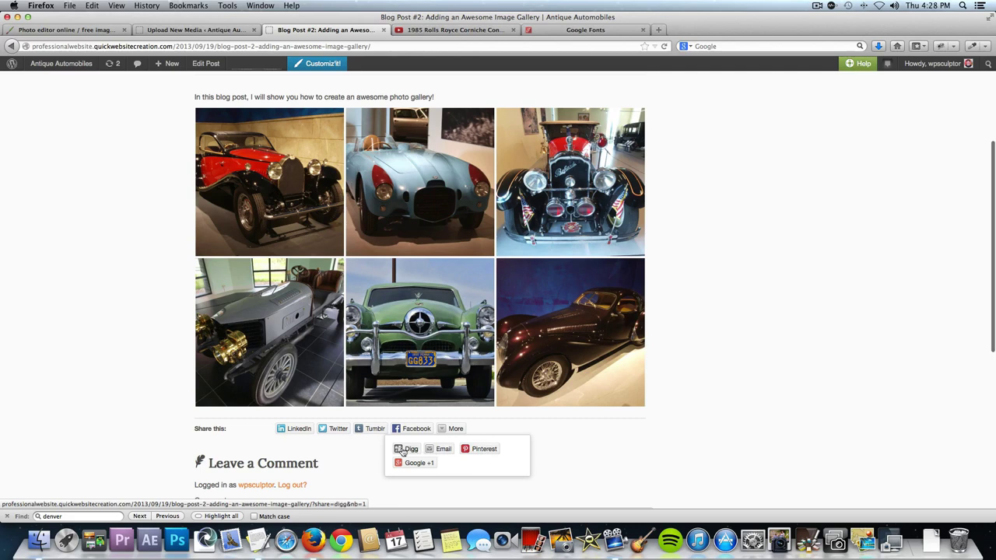
{"action": "left_click", "coordinate": [445, 428]}
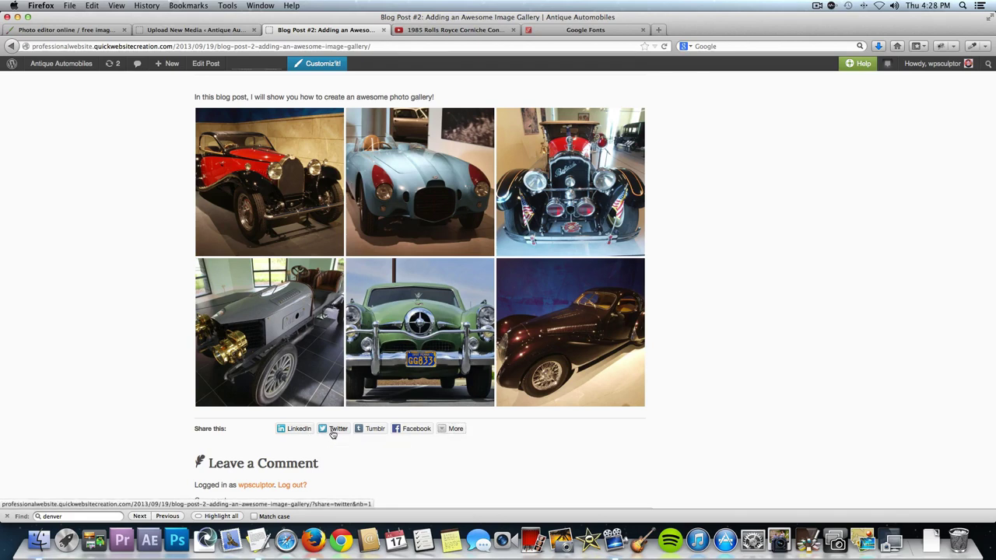
{"action": "left_click", "coordinate": [332, 432]}
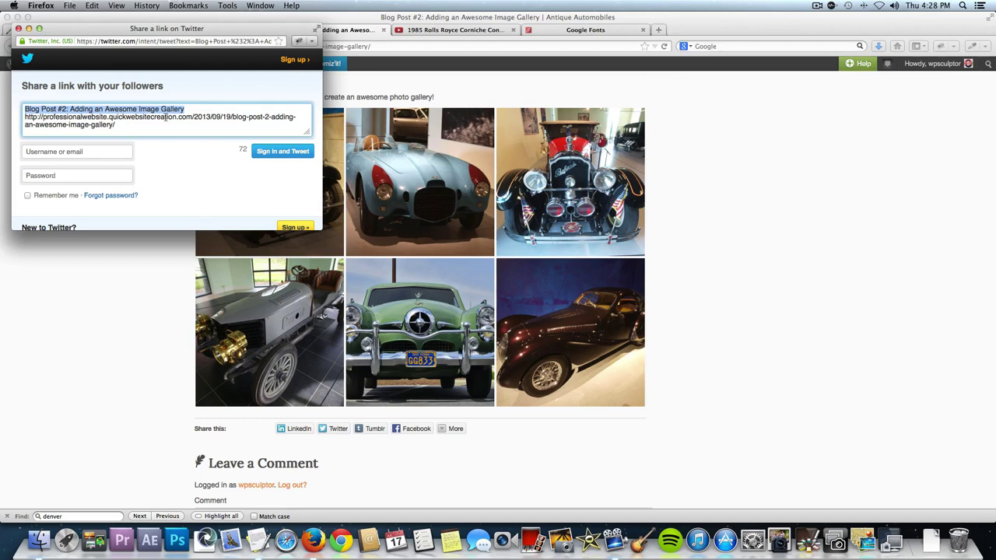
Close the Twitter share window and scroll down to the post's Leave a Comment form.
{"action": "left_click_drag", "start_coordinate": [146, 130], "coordinate": [38, 101]}
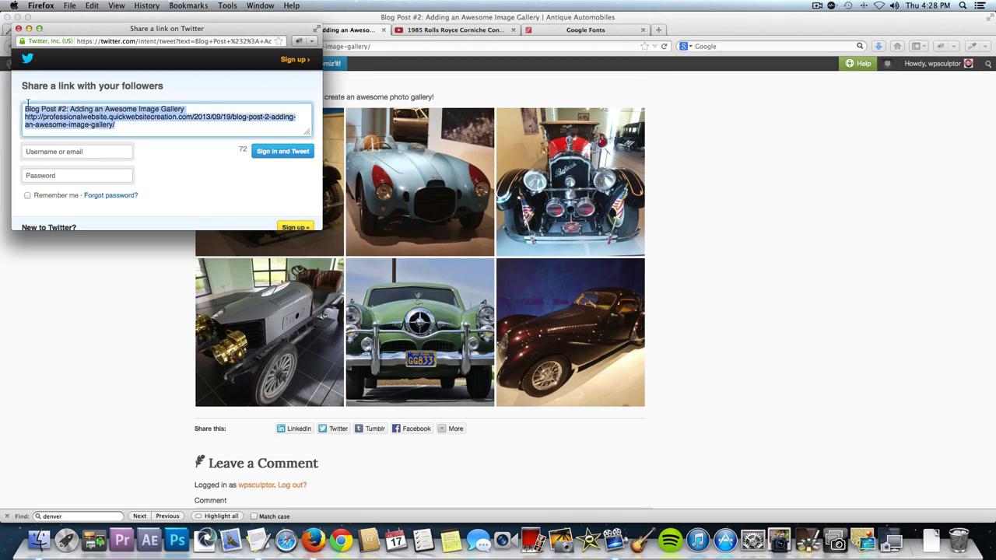
{"action": "left_click", "coordinate": [163, 127]}
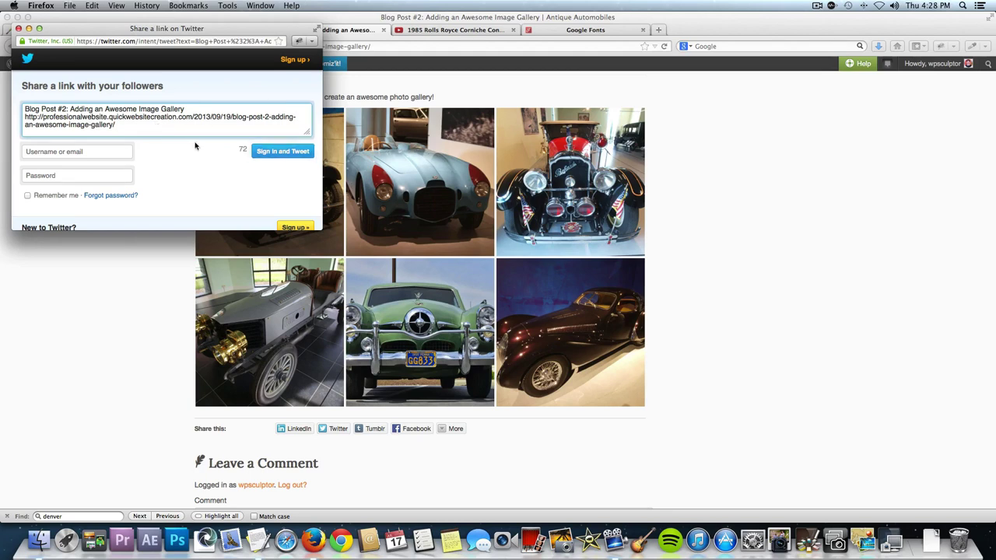
{"action": "left_click", "coordinate": [18, 29]}
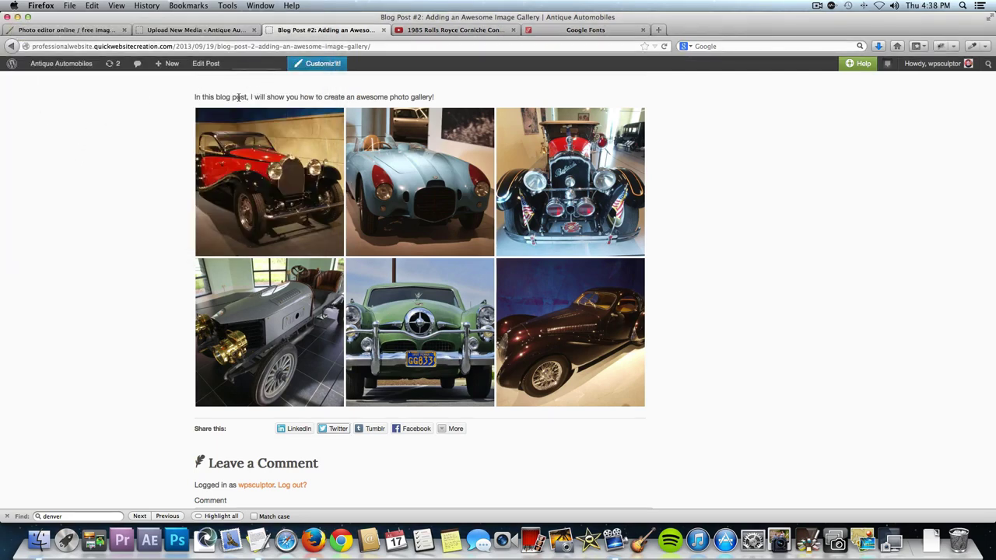
{"action": "scroll", "coordinate": [238, 99], "scroll_direction": "down", "scroll_amount": 5}
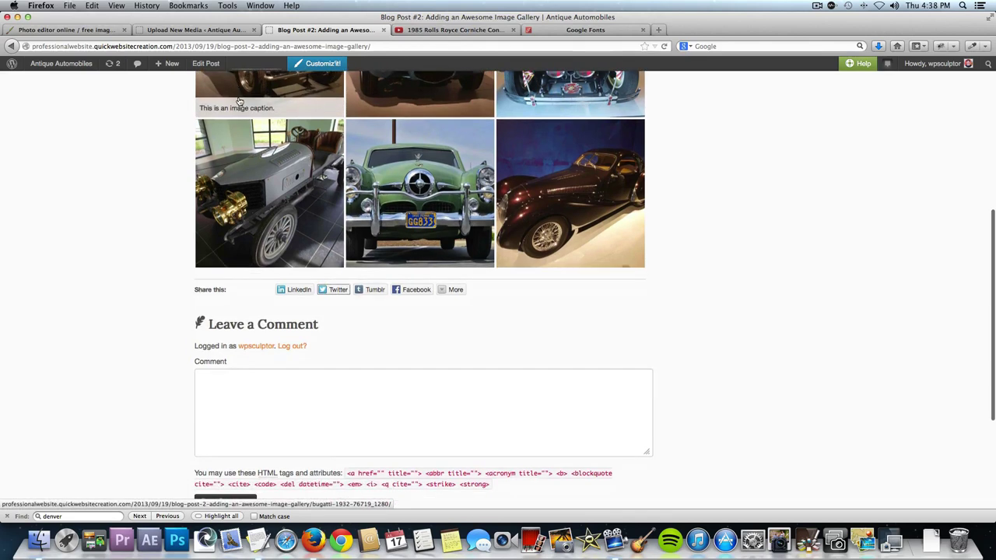
{"action": "scroll", "coordinate": [238, 101], "scroll_direction": "down", "scroll_amount": 2}
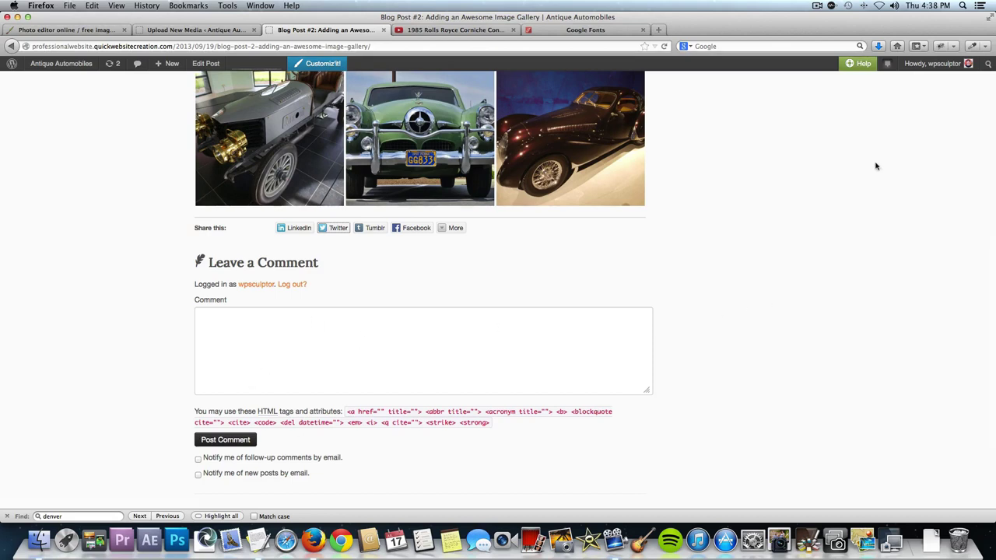
{"action": "mouse_move", "coordinate": [920, 68]}
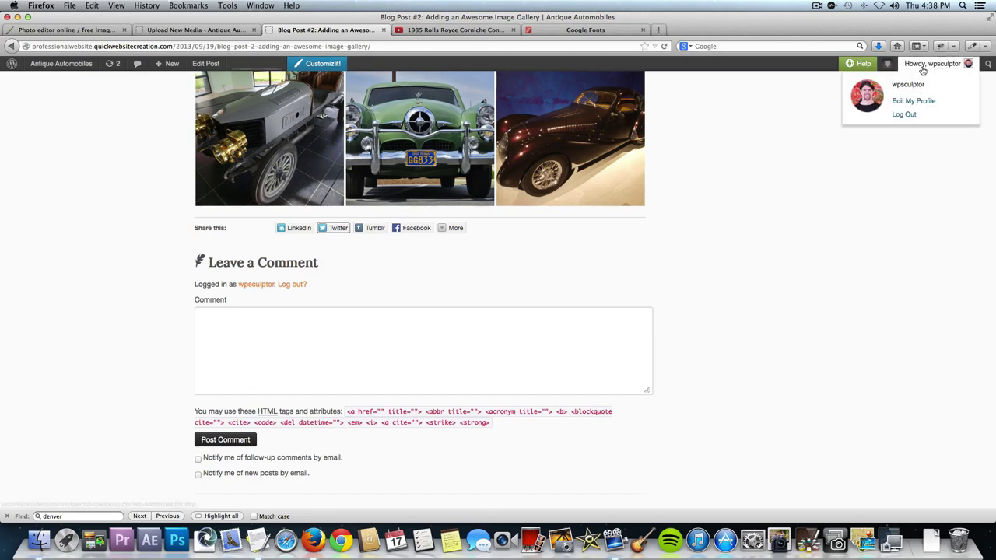
Log out and load the site's home page from the address bar.
{"action": "left_click", "coordinate": [904, 114]}
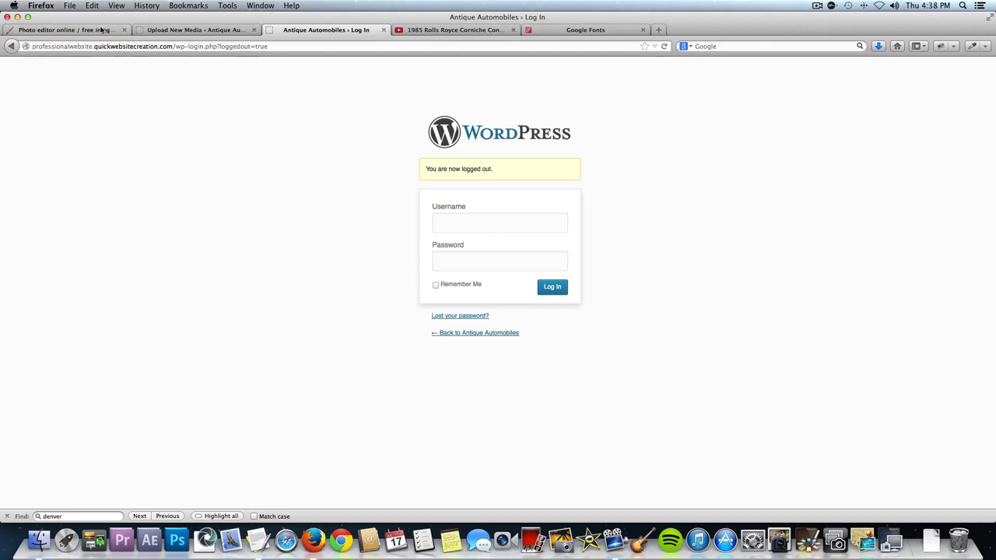
{"action": "left_click", "coordinate": [176, 46]}
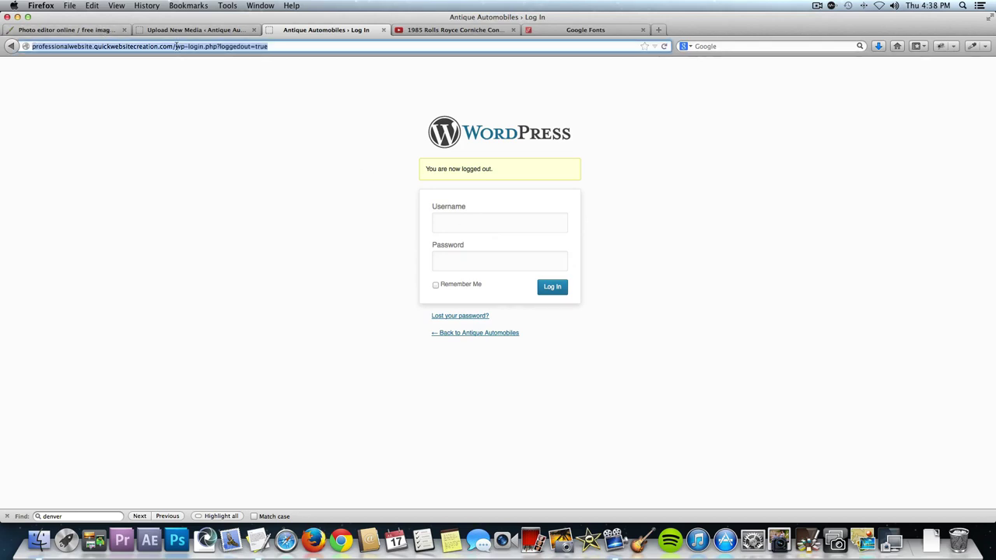
{"action": "type", "text": "pro"}
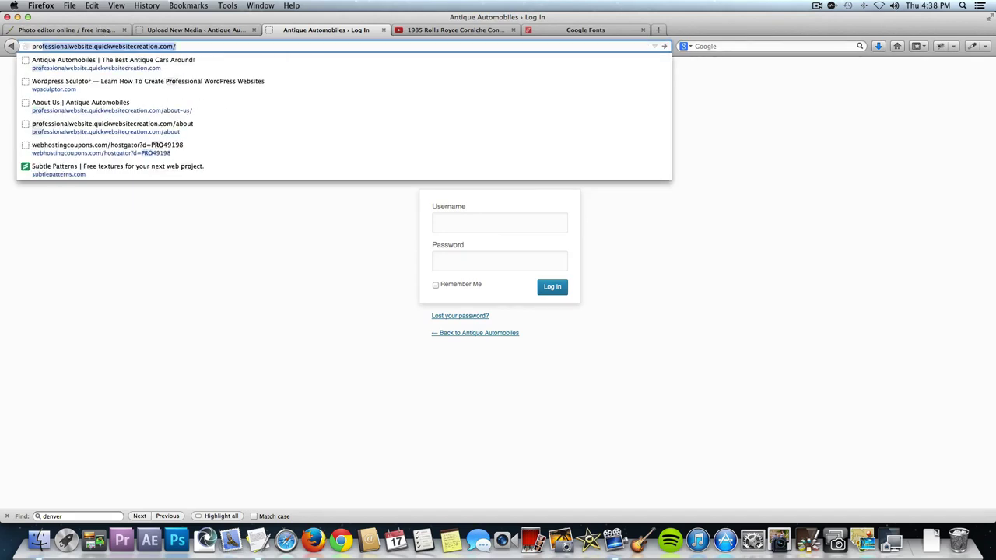
{"action": "key", "text": "Return"}
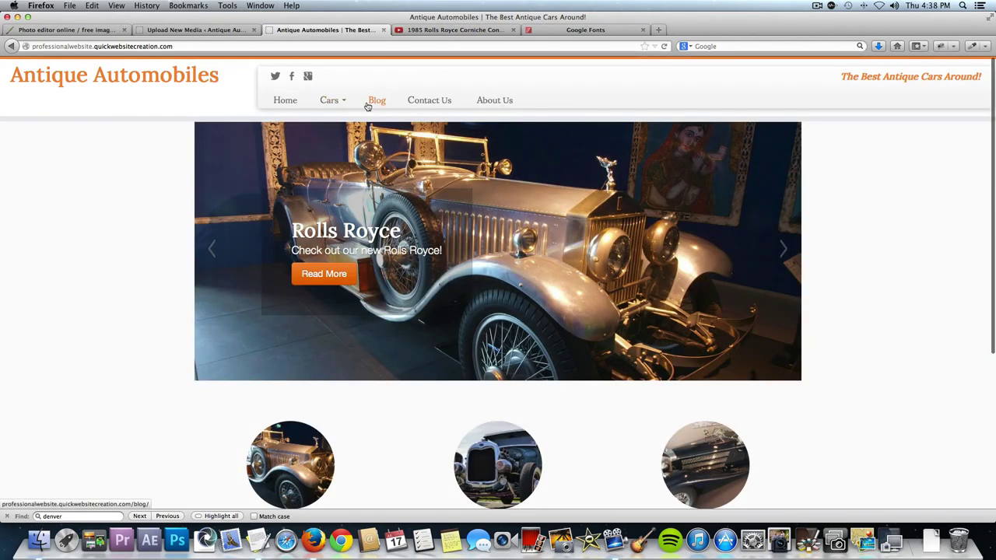
Open Blog Post #2: Adding an Awesome Image Gallery from the Blog page and scroll through it.
{"action": "left_click", "coordinate": [368, 105]}
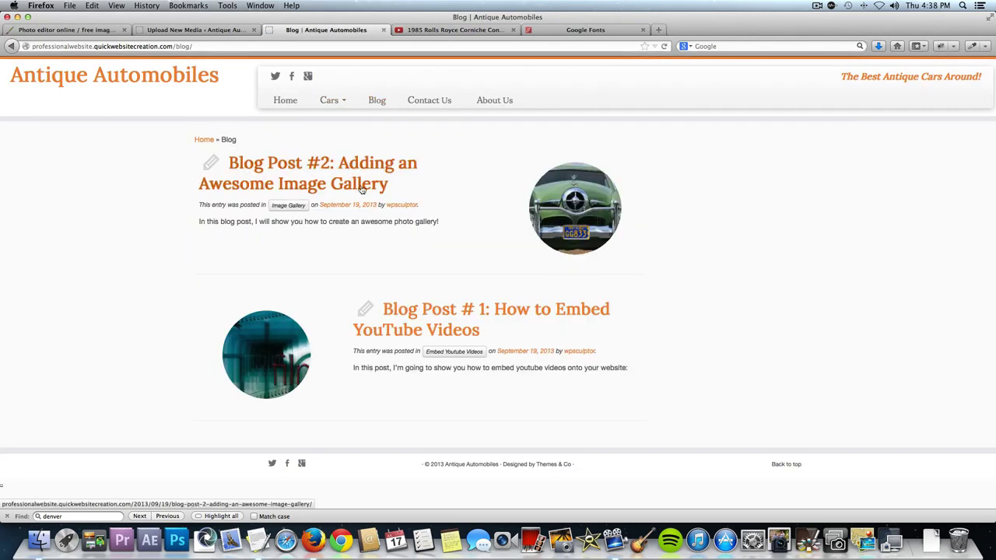
{"action": "left_click", "coordinate": [361, 189]}
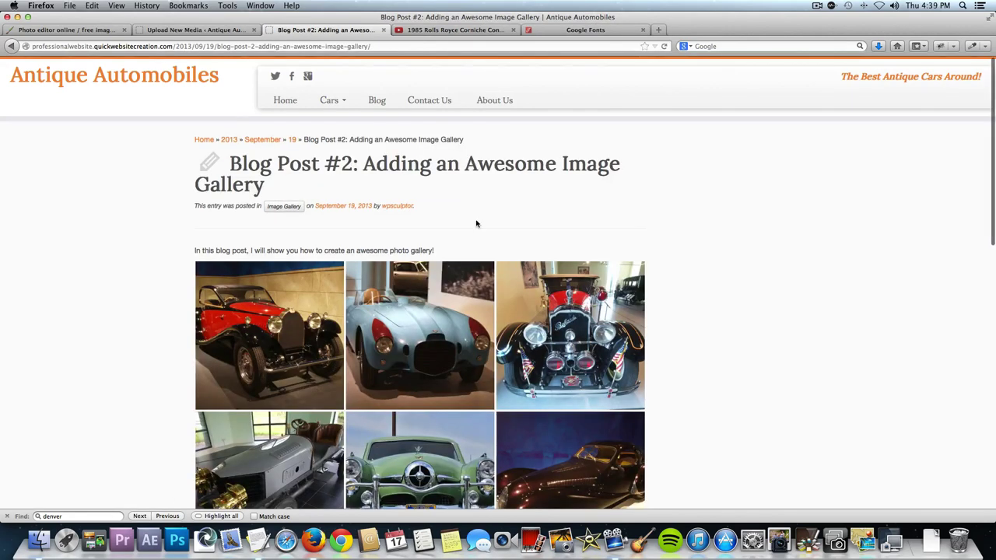
{"action": "scroll", "coordinate": [476, 224], "scroll_direction": "down", "scroll_amount": 10}
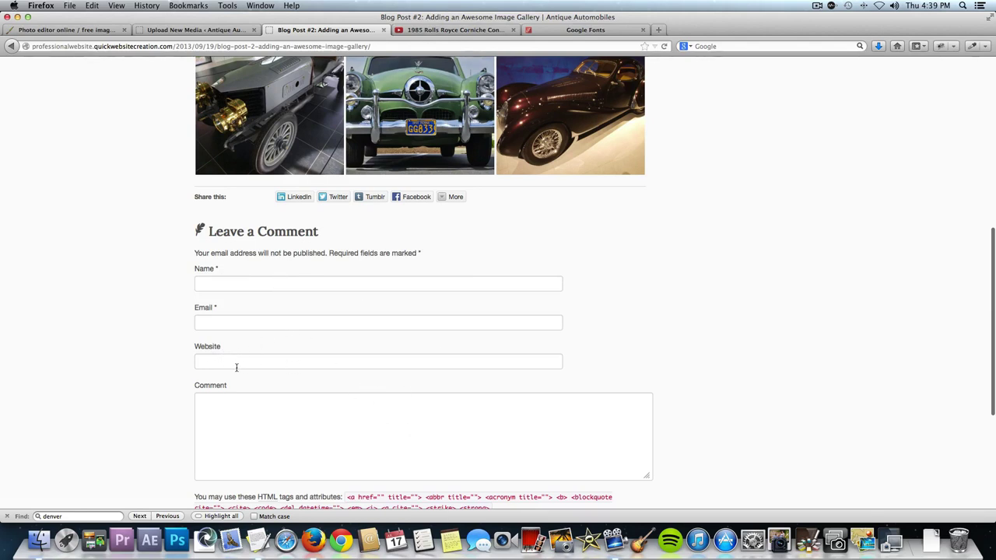
{"action": "scroll", "coordinate": [249, 413], "scroll_direction": "down", "scroll_amount": 2}
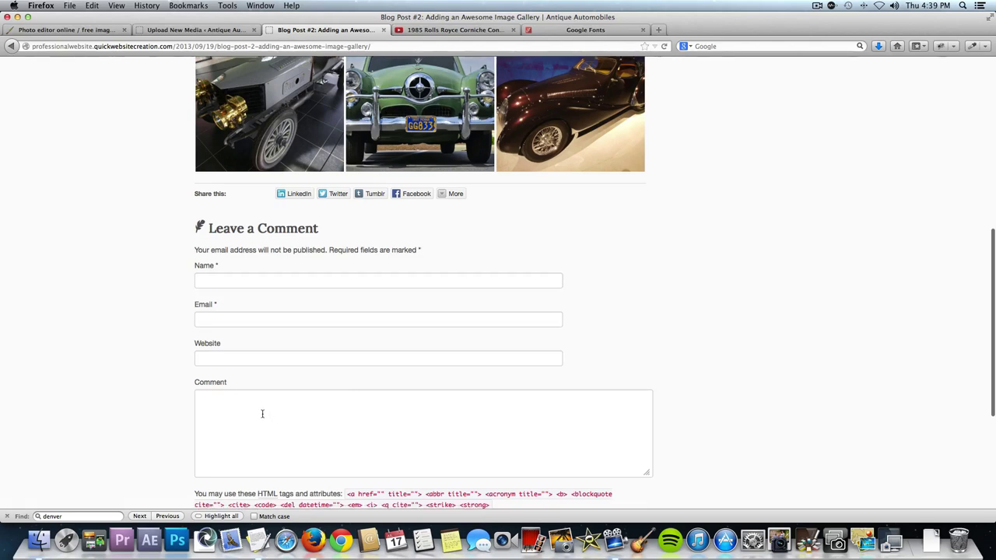
{"action": "scroll", "coordinate": [262, 417], "scroll_direction": "up", "scroll_amount": 8}
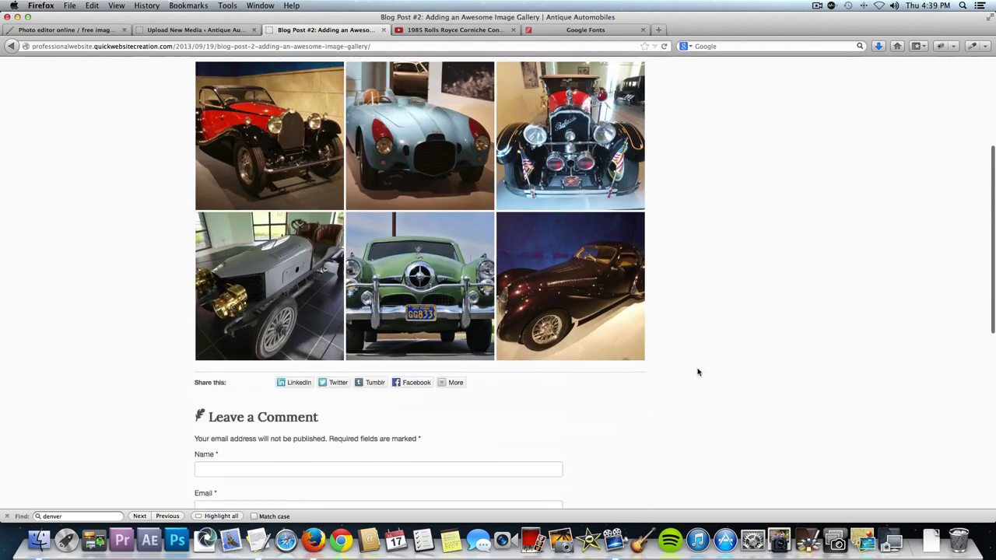
{"action": "scroll", "coordinate": [710, 356], "scroll_direction": "up", "scroll_amount": 4}
{"action": "scroll", "coordinate": [774, 360], "scroll_direction": "down", "scroll_amount": 4}
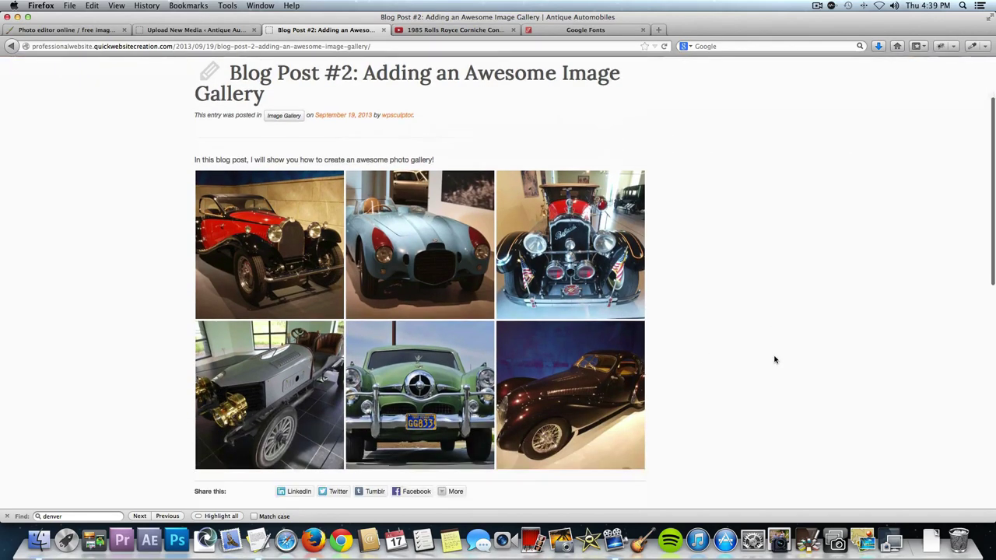
{"action": "scroll", "coordinate": [774, 359], "scroll_direction": "up", "scroll_amount": 1}
{"action": "scroll", "coordinate": [774, 359], "scroll_direction": "up", "scroll_amount": 3}
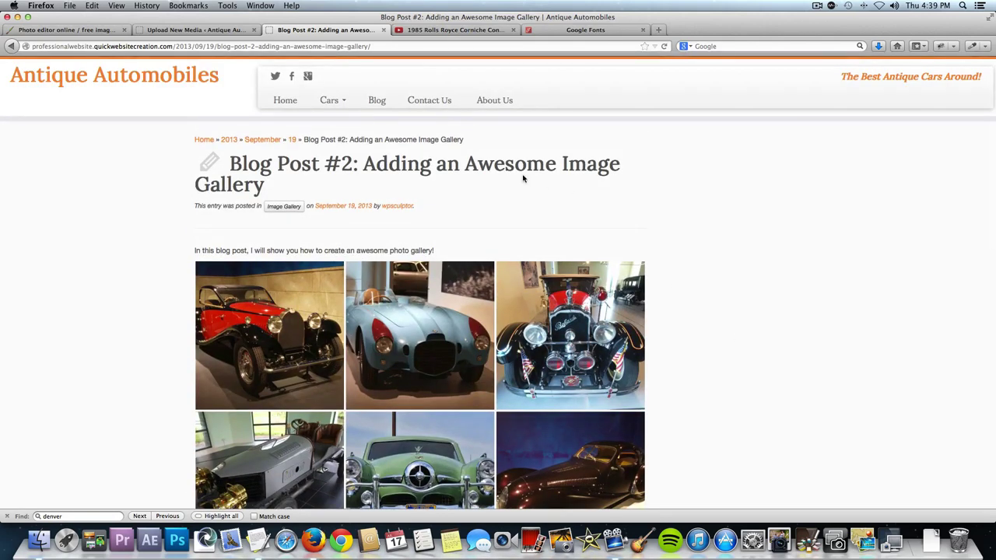
Load the site's /wp-admin address from the address bar.
{"action": "left_click", "coordinate": [348, 44]}
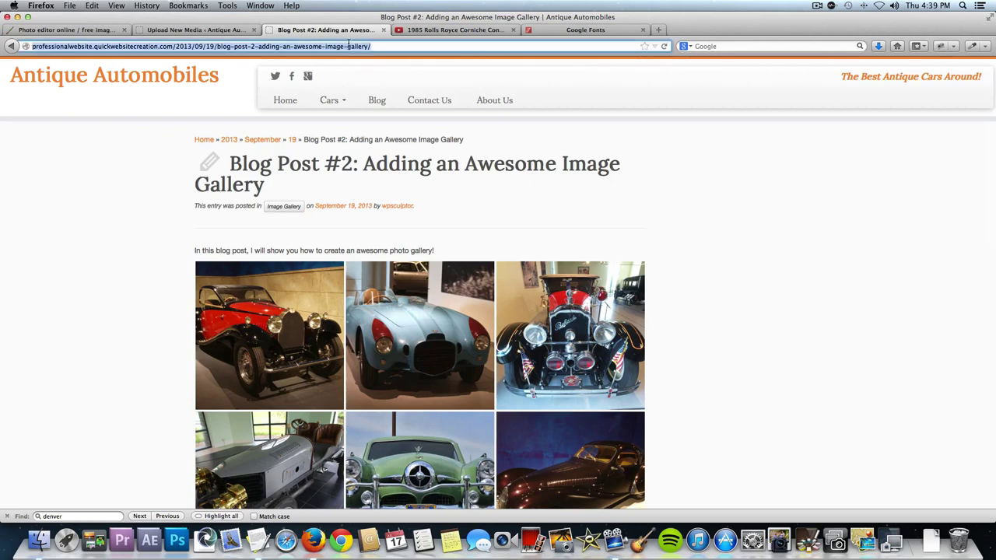
{"action": "type", "text": "p"}
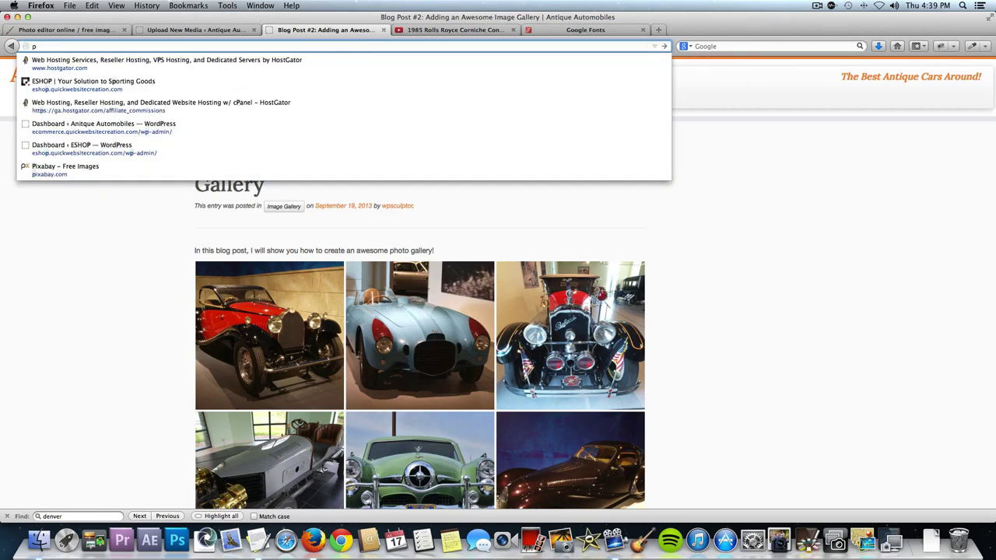
{"action": "key", "text": "Return"}
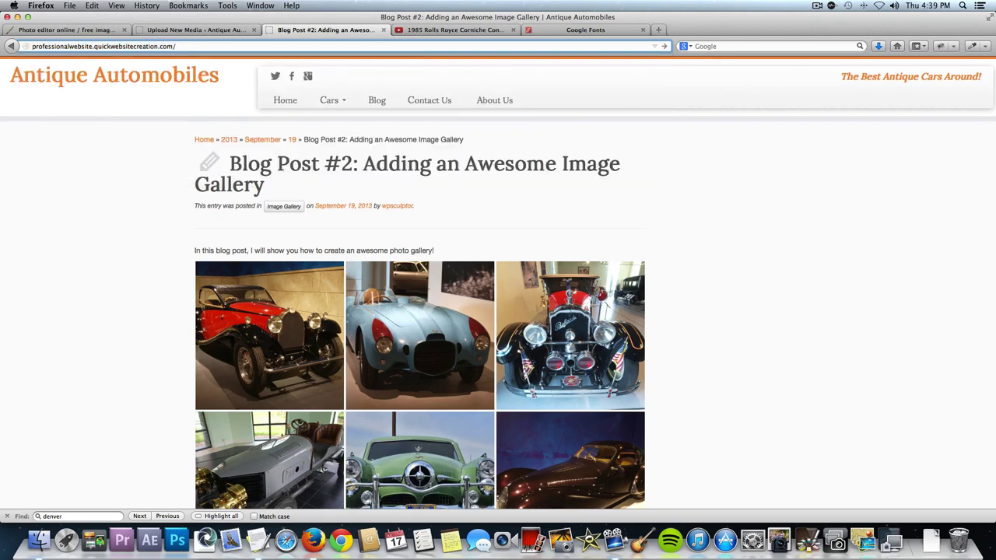
{"action": "type", "text": "w"}
{"action": "key", "text": "Down"}
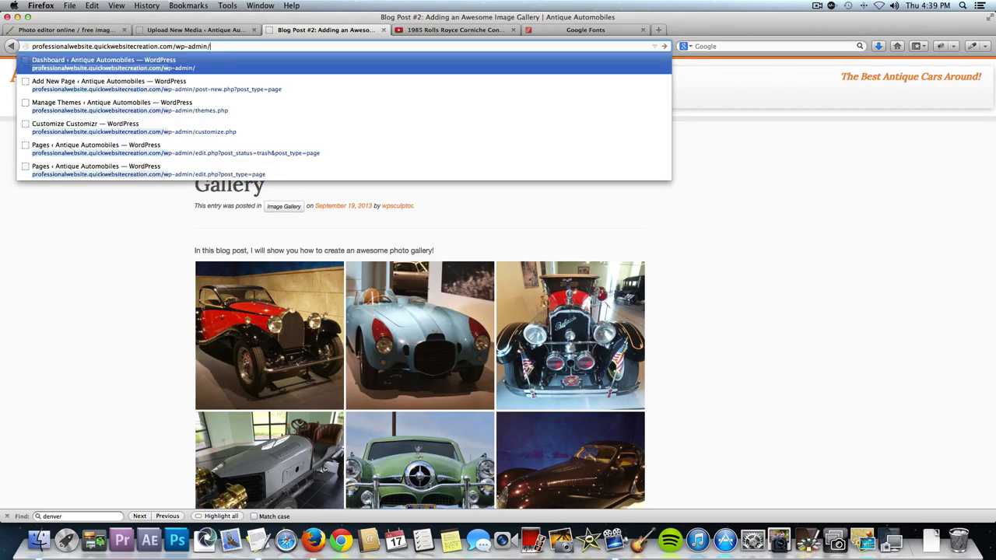
{"action": "key", "text": "Return"}
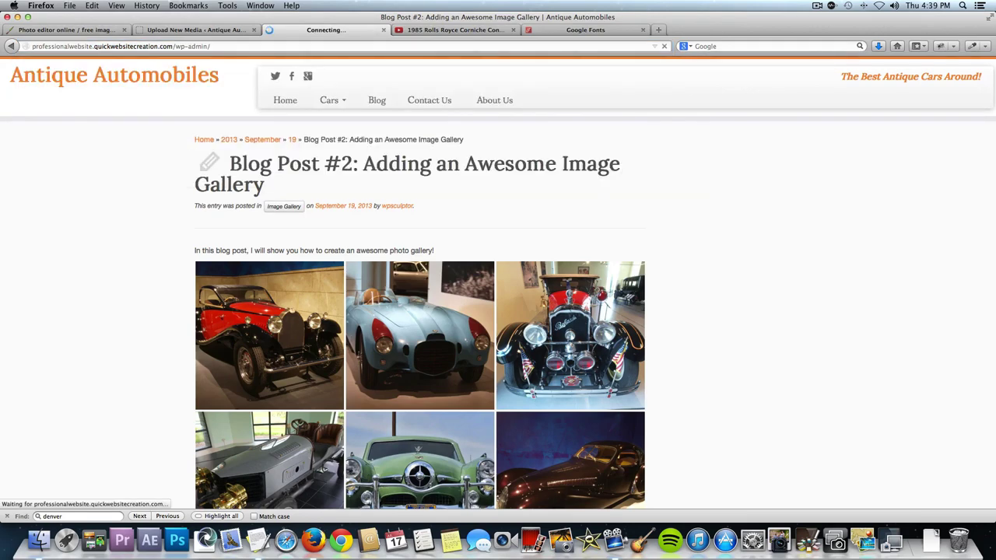
Enter the admin username and password and submit the login.
{"action": "type", "text": "ja"}
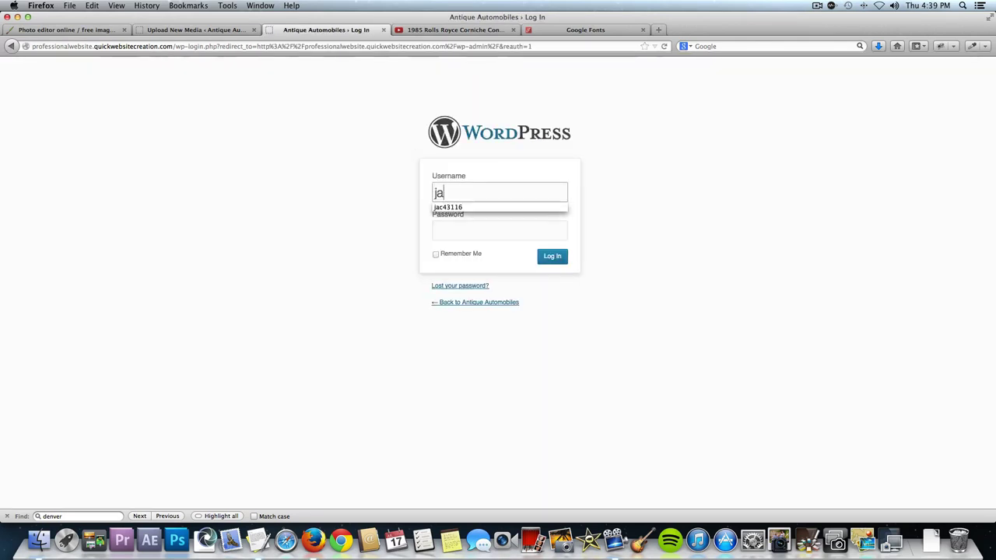
{"action": "key", "text": "BackSpace"}
{"action": "key", "text": "BackSpace"}
{"action": "type", "text": "wpsculptor"}
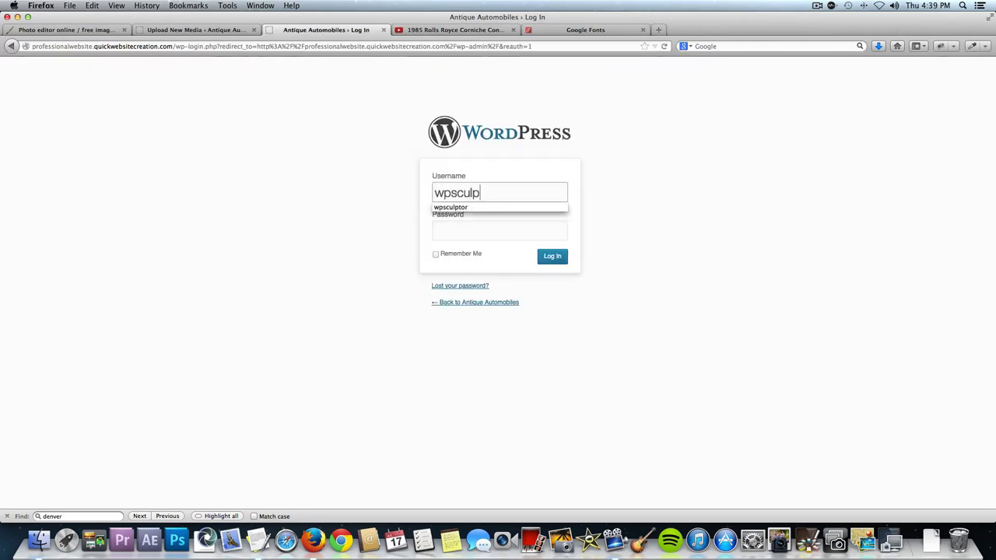
{"action": "key", "text": "Tab"}
{"action": "type", "text": "*********"}
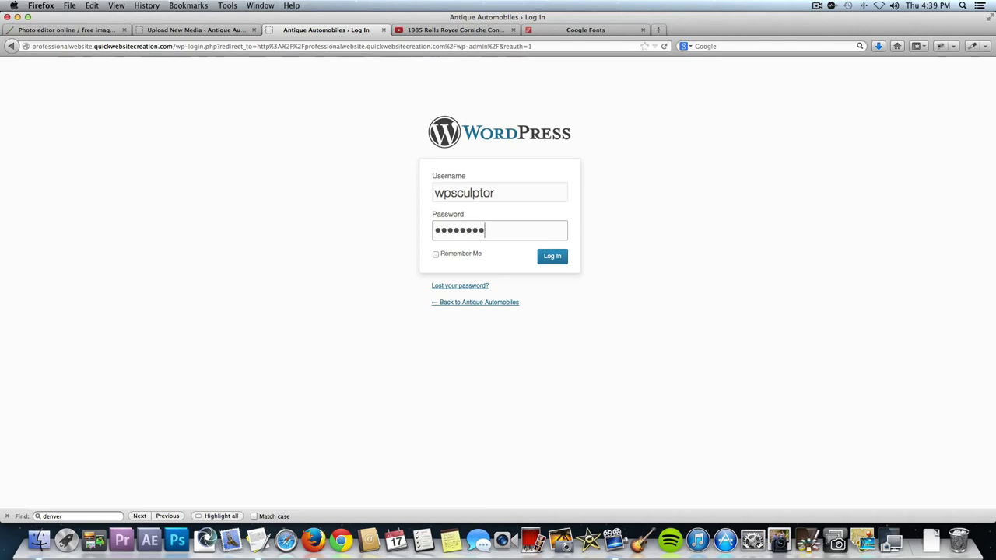
{"action": "key", "text": "Return"}
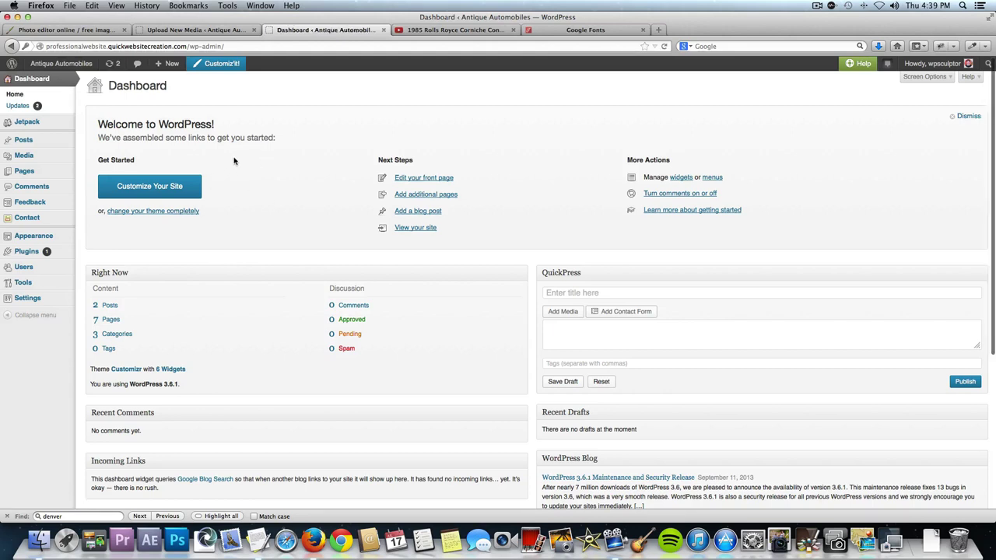
Open Settings > Discussion and review the comment options without saving.
{"action": "mouse_move", "coordinate": [47, 301]}
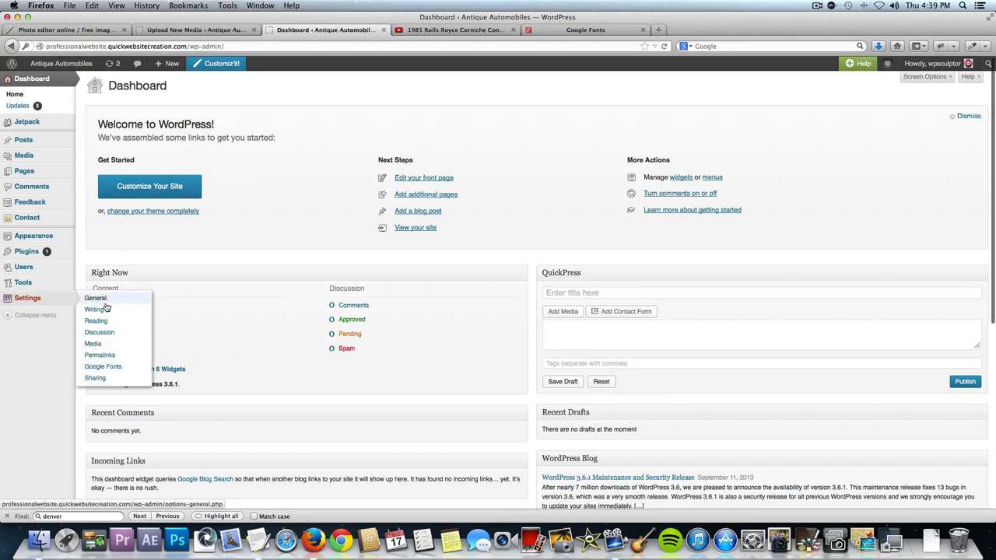
{"action": "left_click", "coordinate": [105, 333]}
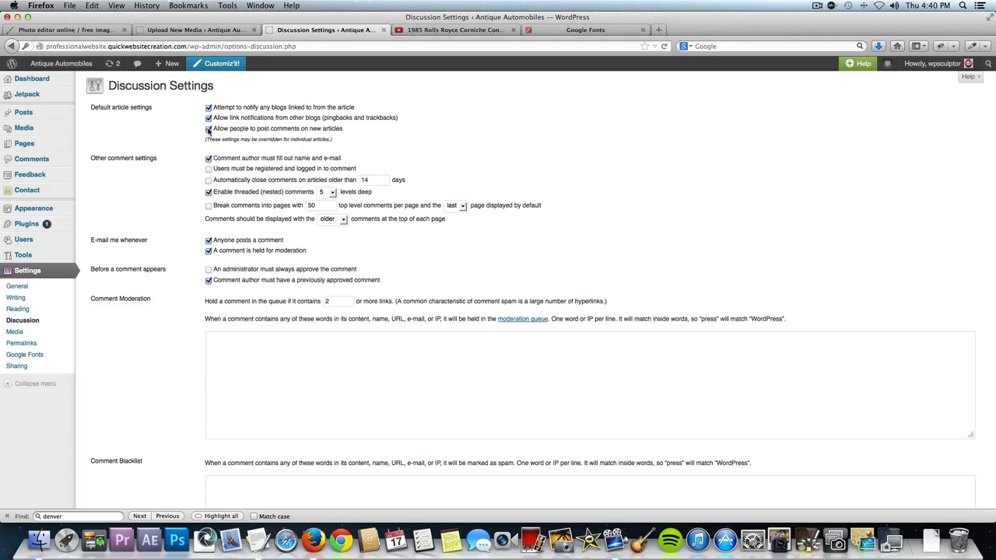
{"action": "scroll", "coordinate": [154, 207], "scroll_direction": "down", "scroll_amount": 10}
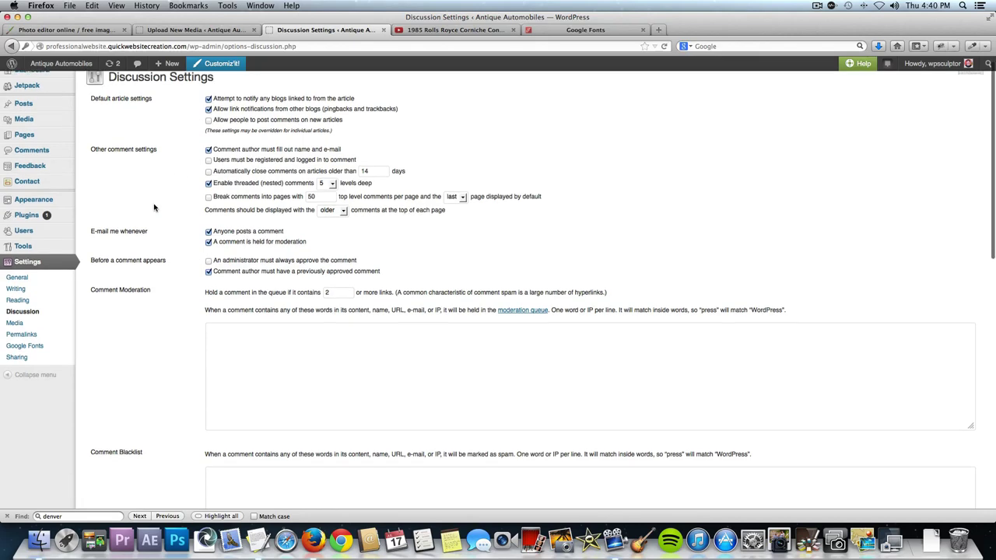
{"action": "scroll", "coordinate": [154, 207], "scroll_direction": "down", "scroll_amount": 3}
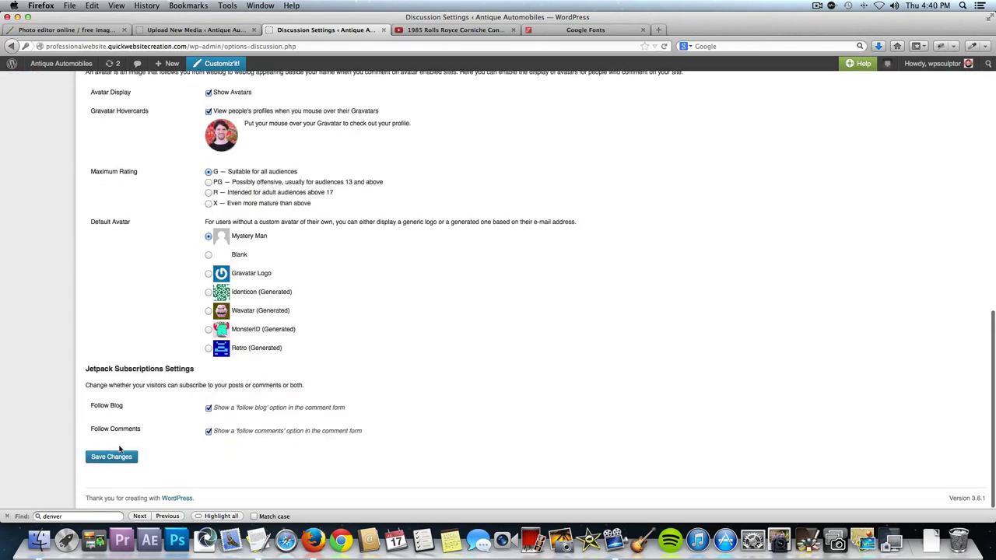
{"action": "scroll", "coordinate": [137, 266], "scroll_direction": "up", "scroll_amount": 13}
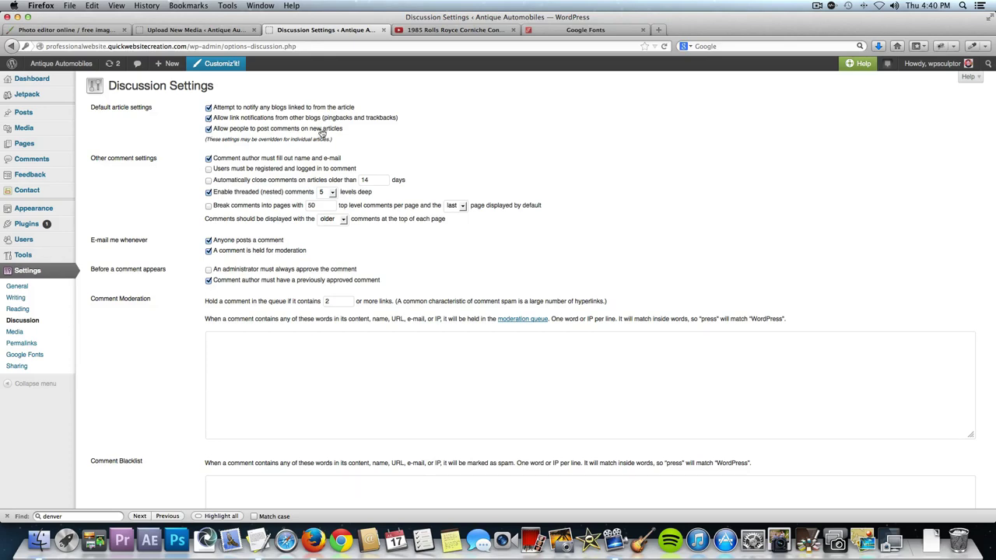
{"action": "scroll", "coordinate": [275, 192], "scroll_direction": "down", "scroll_amount": 2}
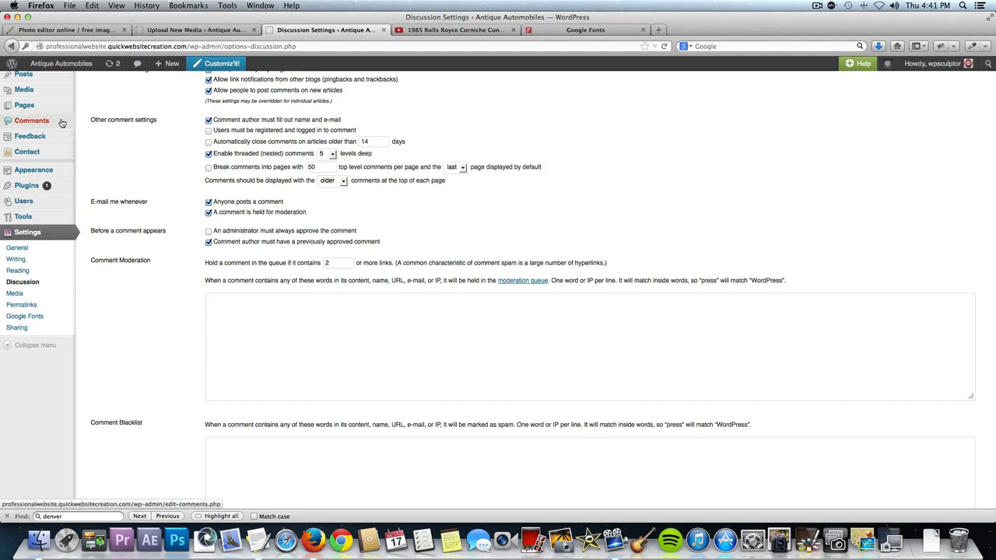
Look at the Comments list, then open Blog Post #2 from All Posts in the editor.
{"action": "left_click", "coordinate": [36, 126]}
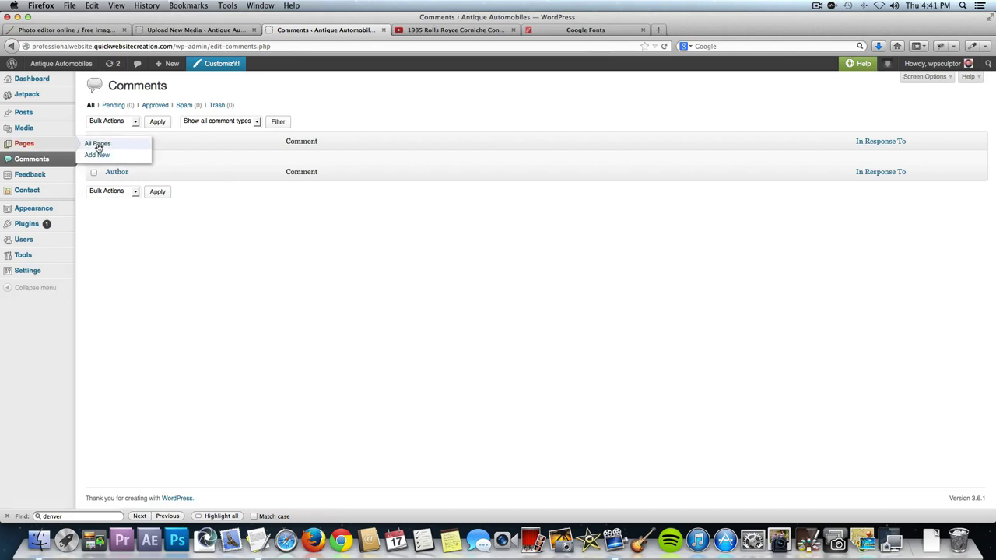
{"action": "left_click", "coordinate": [97, 113]}
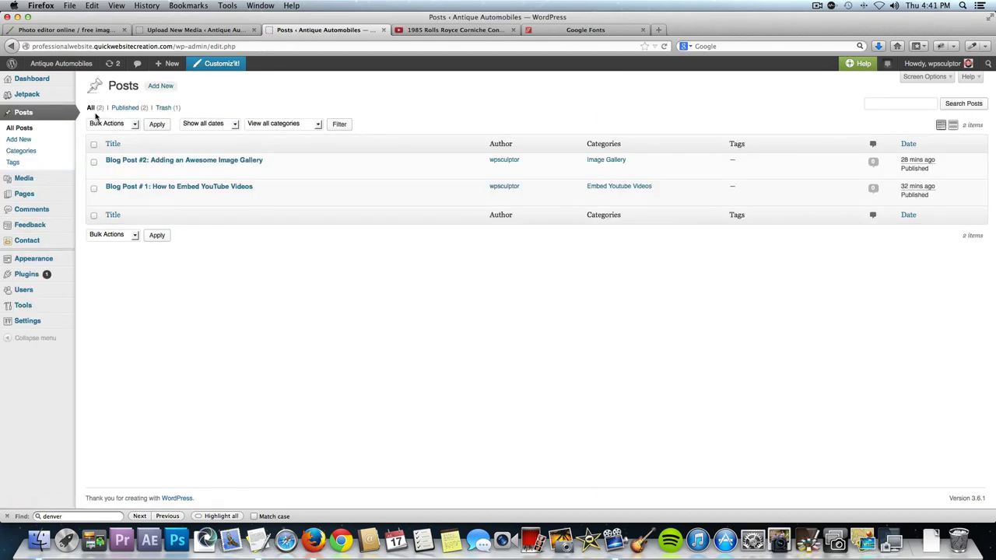
{"action": "left_click", "coordinate": [203, 160]}
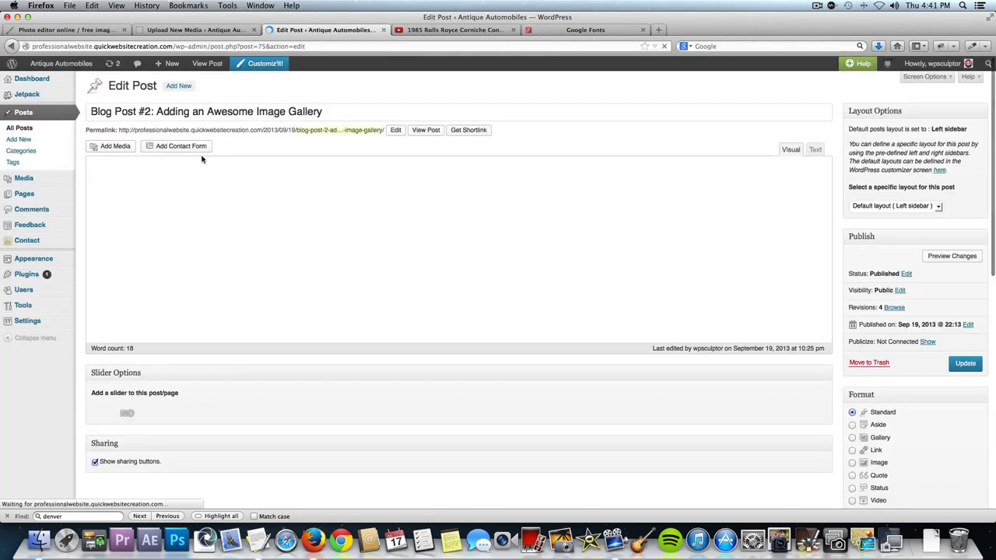
Turn on the Discussion box in the post editor's Screen Options.
{"action": "scroll", "coordinate": [221, 426], "scroll_direction": "down", "scroll_amount": 1}
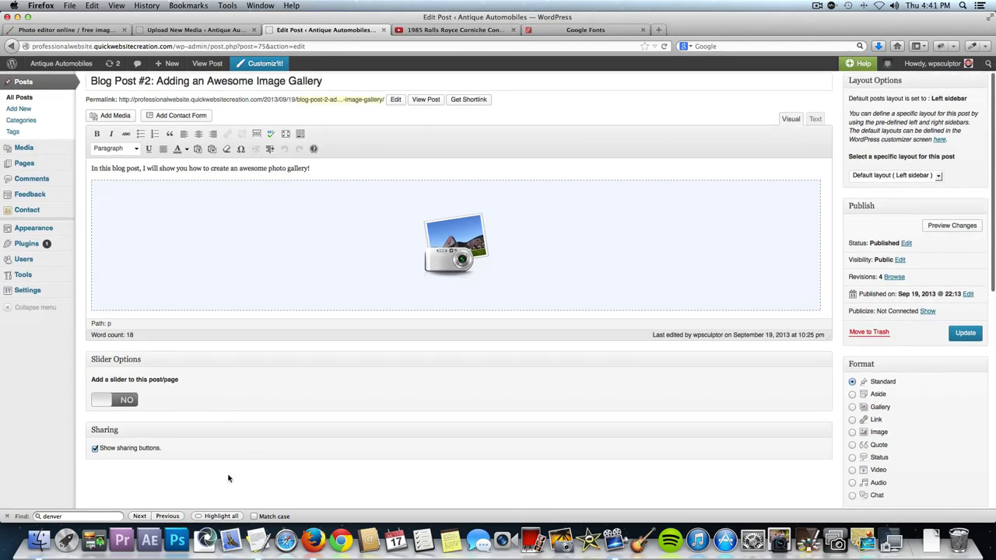
{"action": "scroll", "coordinate": [216, 470], "scroll_direction": "up", "scroll_amount": 1}
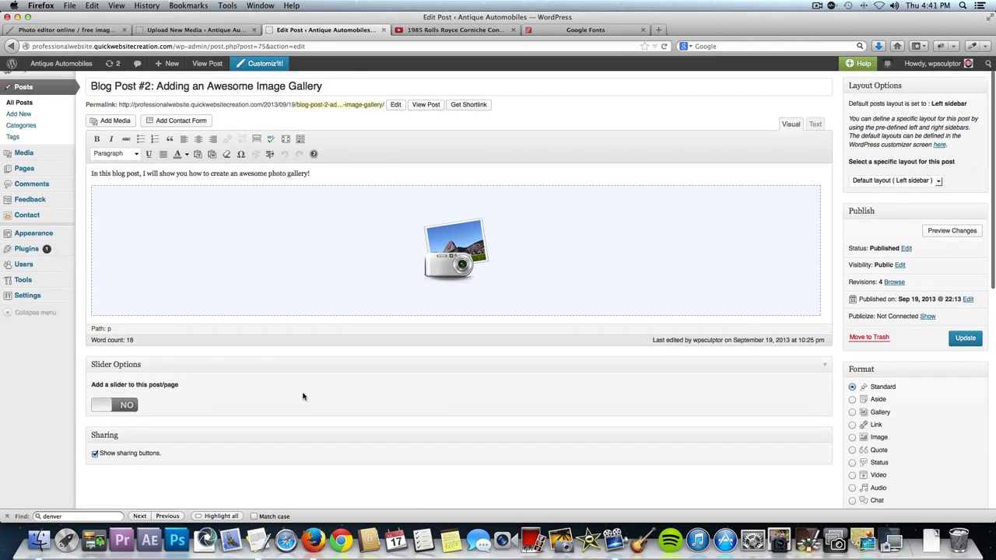
{"action": "left_click", "coordinate": [925, 77]}
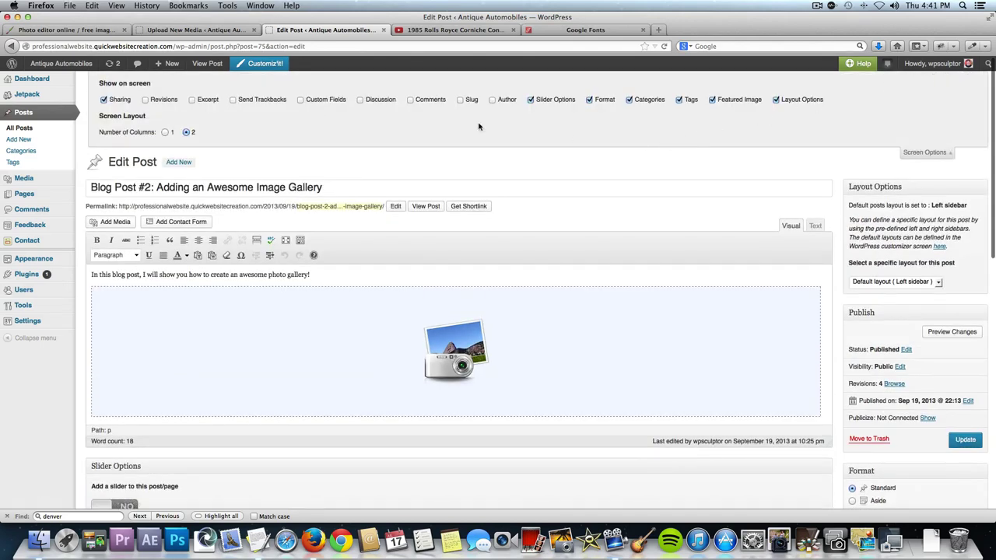
{"action": "left_click", "coordinate": [360, 100]}
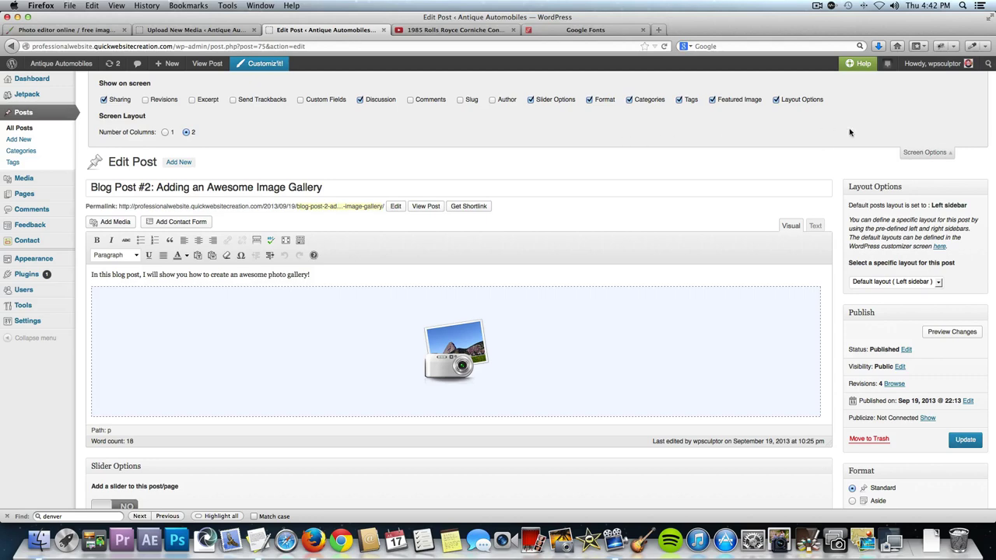
{"action": "left_click", "coordinate": [922, 153]}
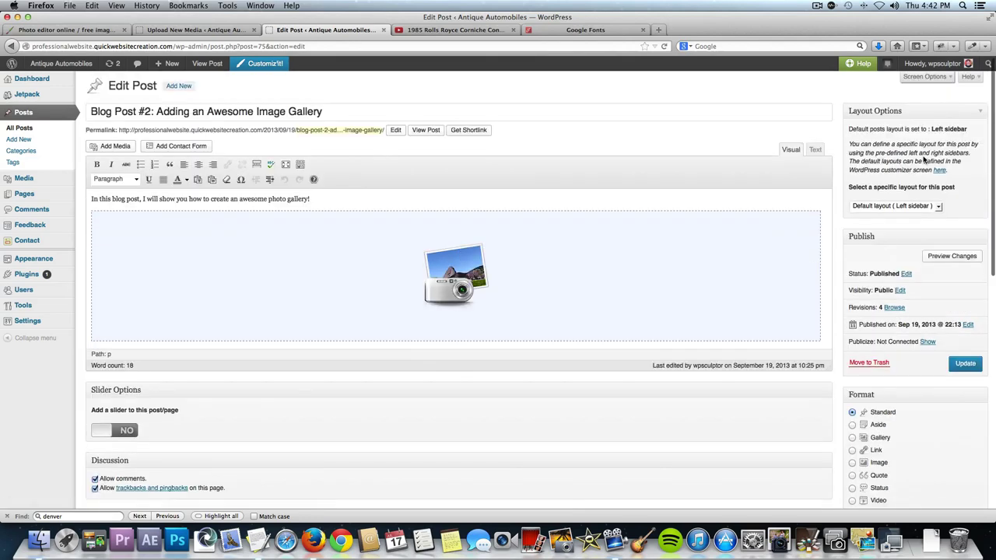
Toggle the Allow comments checkbox in Blog Post #2's Discussion box.
{"action": "scroll", "coordinate": [515, 283], "scroll_direction": "down", "scroll_amount": 2}
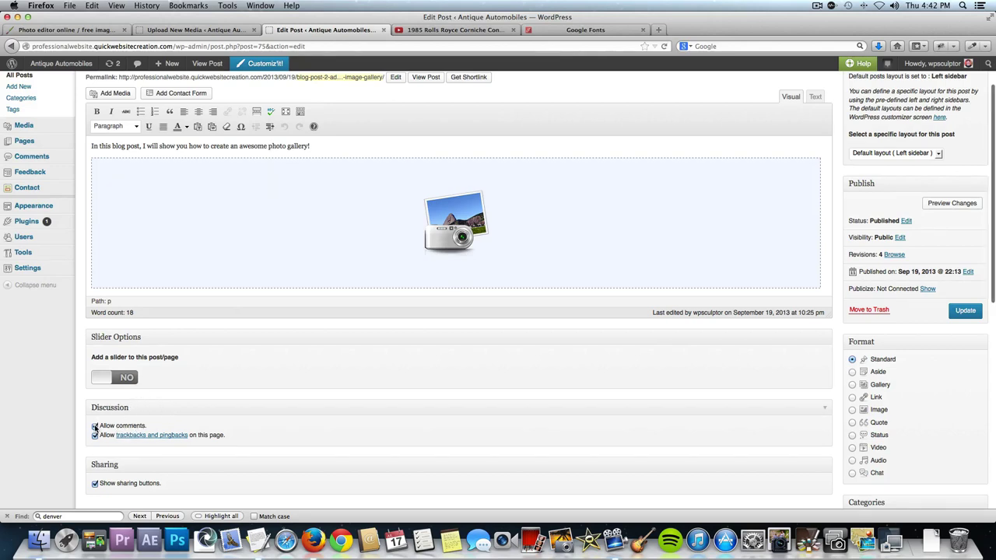
{"action": "left_click", "coordinate": [94, 426]}
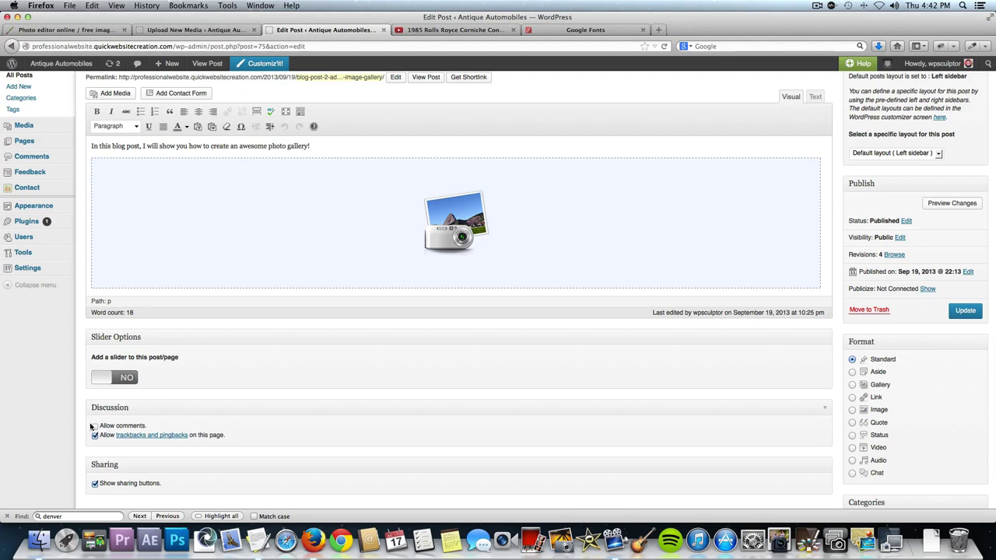
{"action": "scroll", "coordinate": [94, 428], "scroll_direction": "up", "scroll_amount": 3}
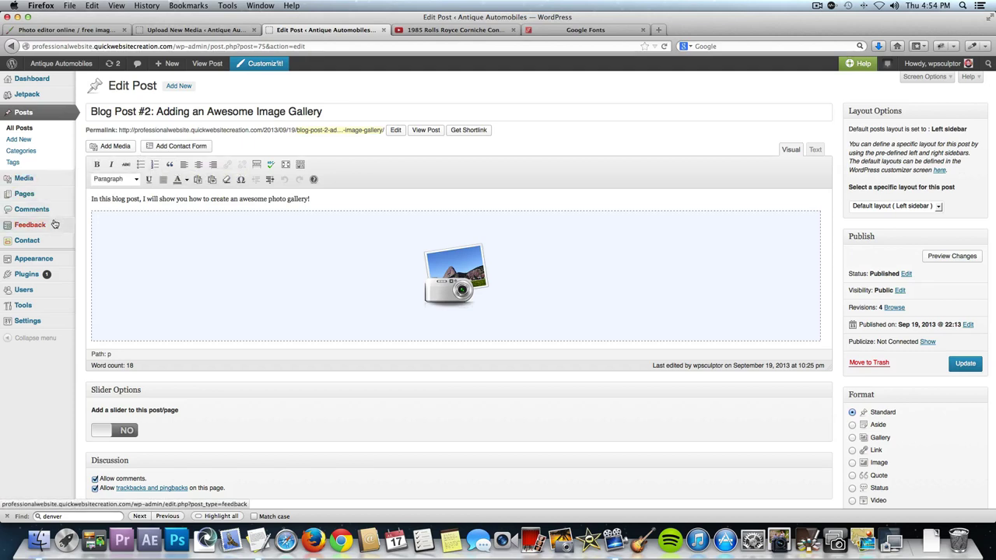
{"action": "mouse_move", "coordinate": [48, 257]}
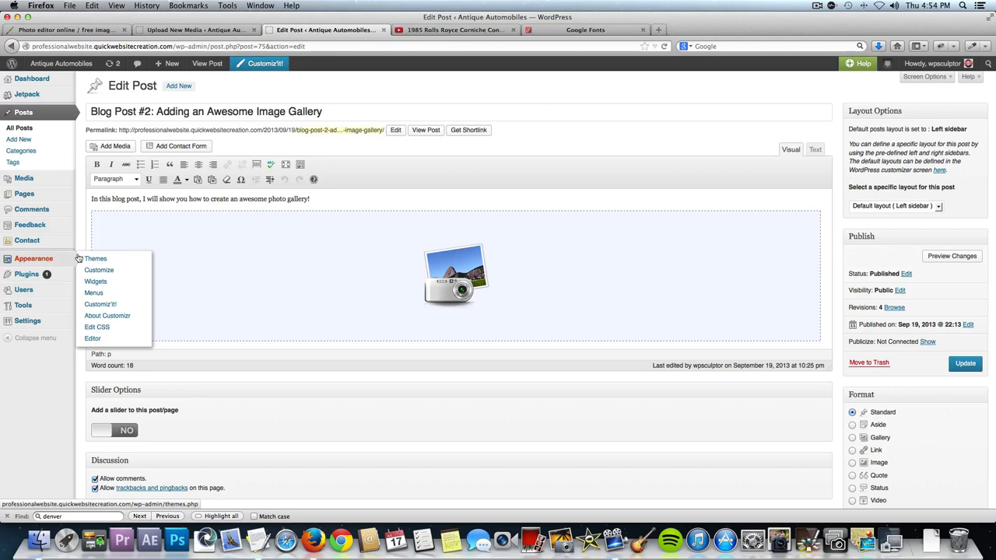
On the Widgets page, drag Search, Recent Posts, Recent Comments, Categories and Meta out of the Right Sidebar.
{"action": "left_click", "coordinate": [116, 284]}
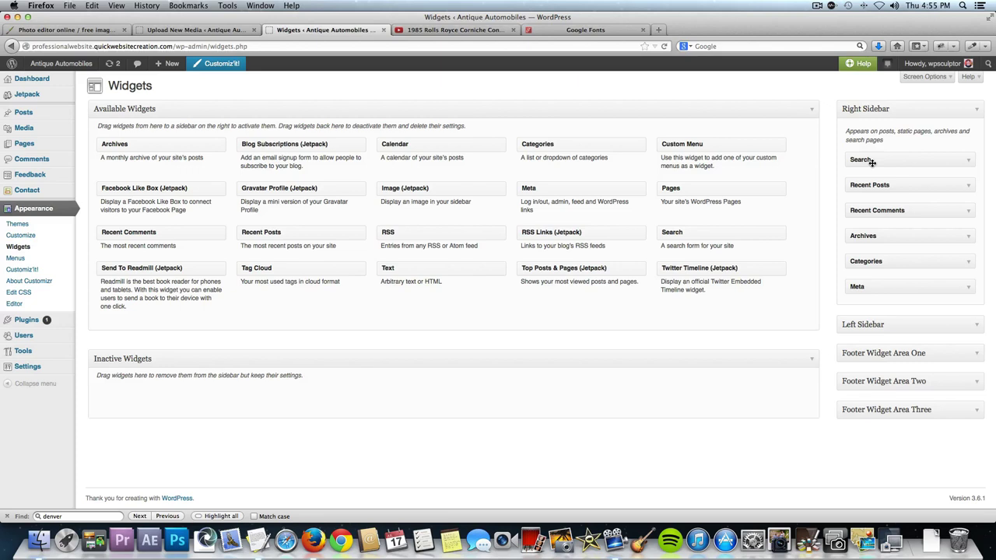
{"action": "left_click_drag", "start_coordinate": [871, 162], "coordinate": [525, 172]}
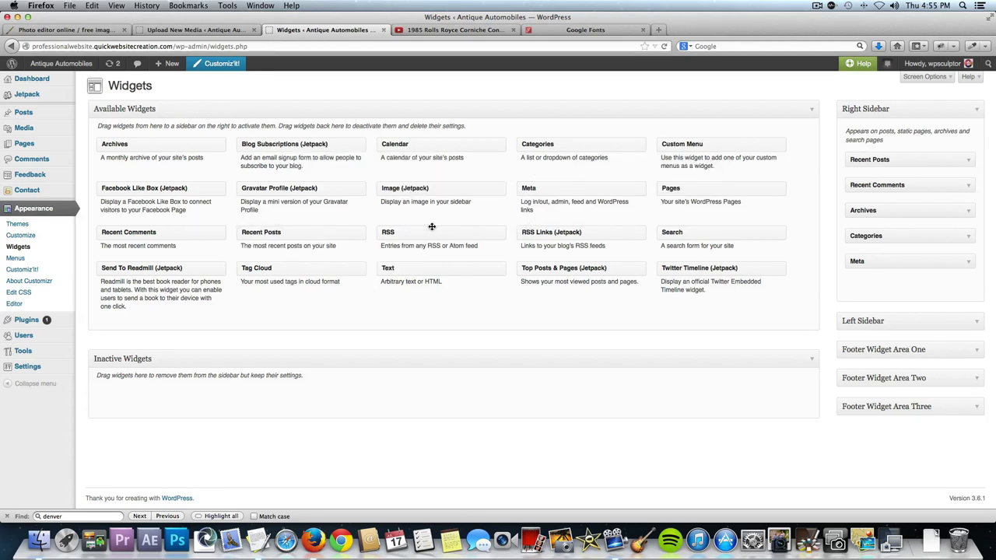
{"action": "left_click_drag", "start_coordinate": [869, 161], "coordinate": [639, 182]}
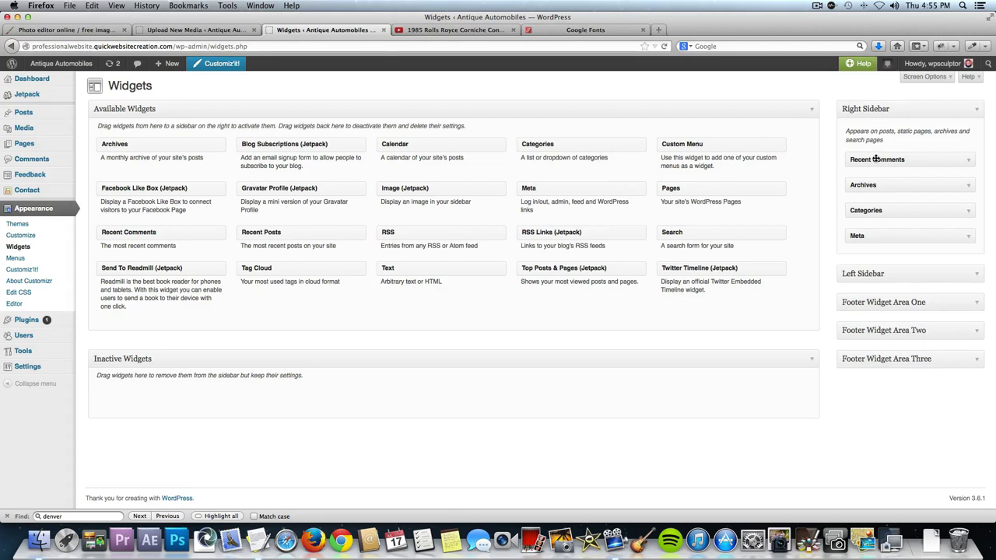
{"action": "left_click_drag", "start_coordinate": [876, 158], "coordinate": [527, 214]}
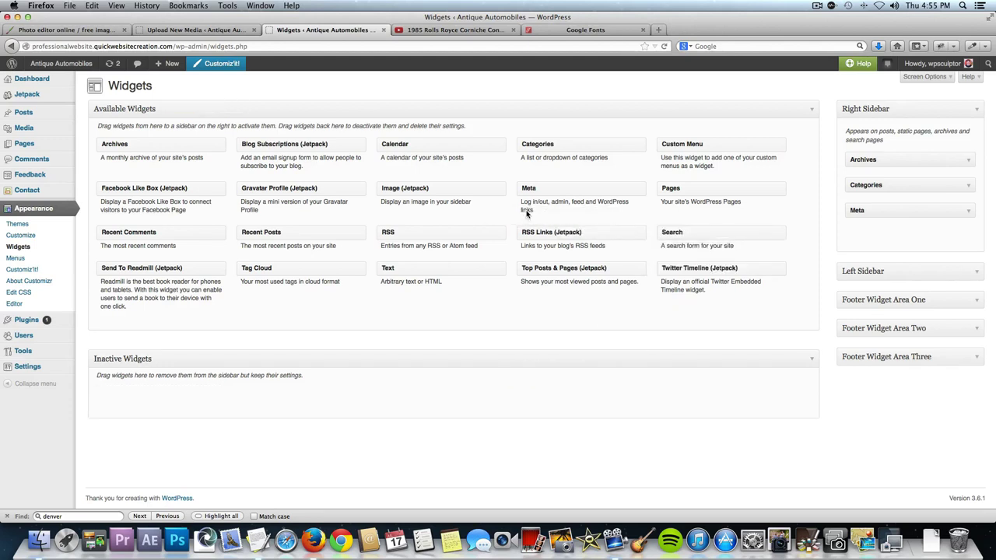
{"action": "left_click_drag", "start_coordinate": [675, 178], "coordinate": [677, 183]}
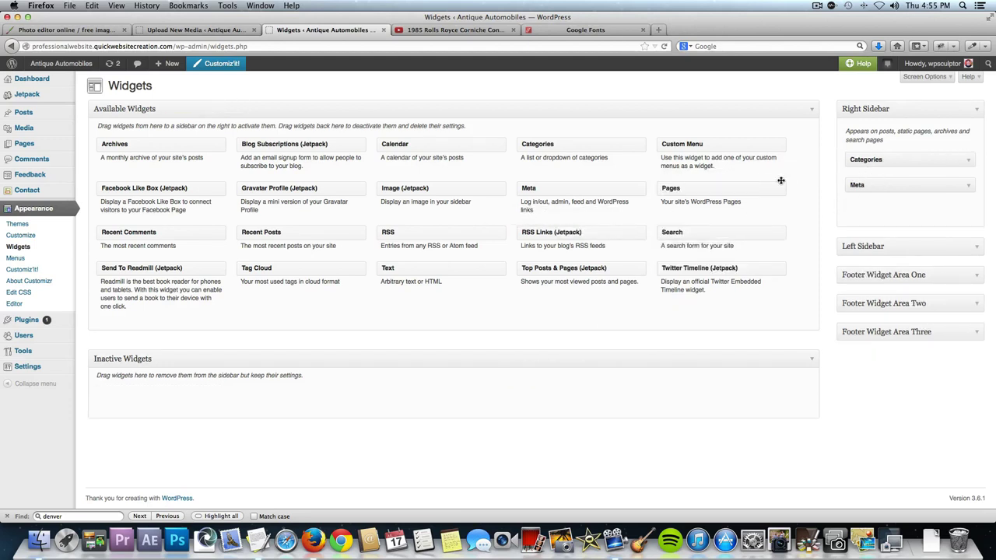
{"action": "left_click_drag", "start_coordinate": [866, 158], "coordinate": [661, 180]}
{"action": "left_click_drag", "start_coordinate": [873, 160], "coordinate": [624, 168]}
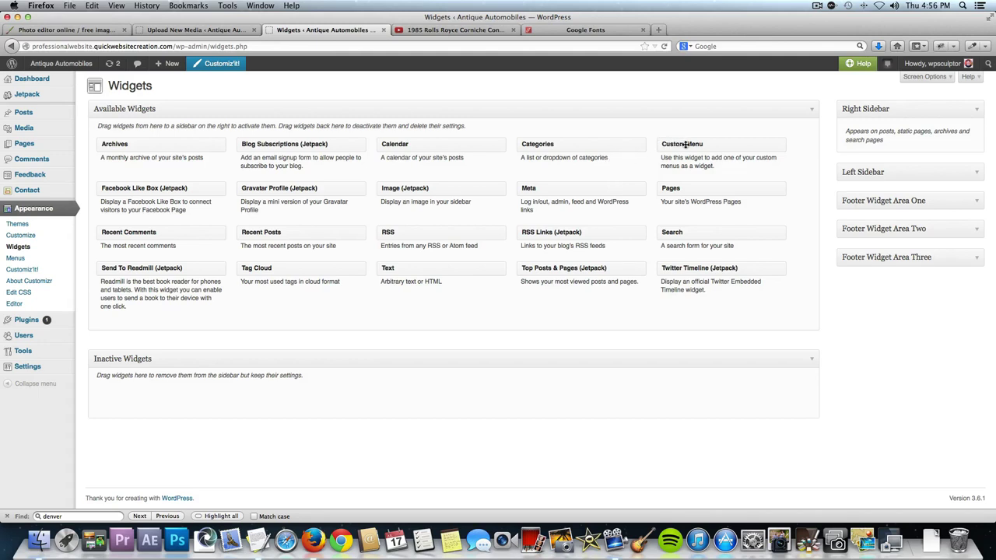
Add a Custom Menu widget titled 'Navigation' showing Main Navigation Menu to the Right Sidebar and save.
{"action": "left_click_drag", "start_coordinate": [685, 144], "coordinate": [878, 158]}
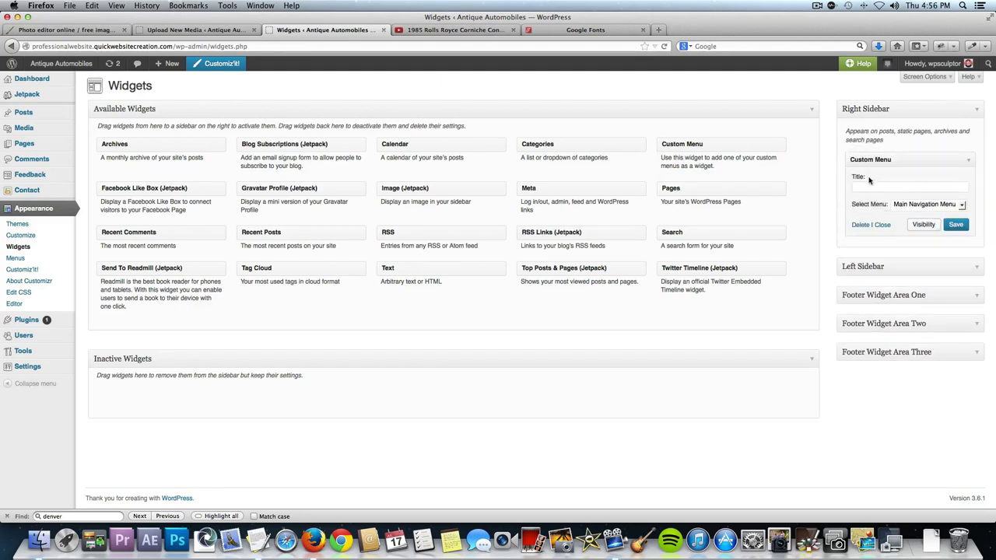
{"action": "left_click", "coordinate": [873, 187]}
{"action": "type", "text": "Navigation"}
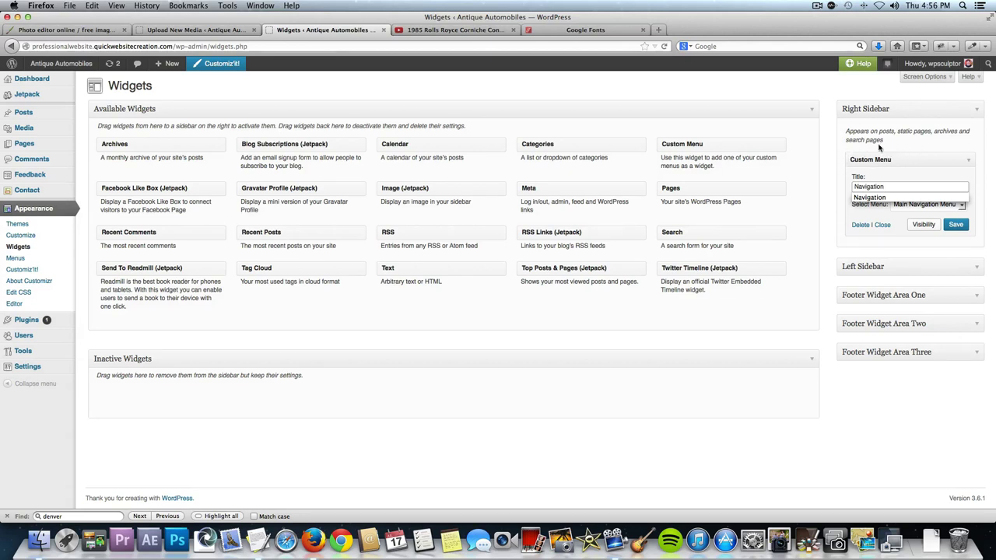
{"action": "left_click", "coordinate": [916, 142]}
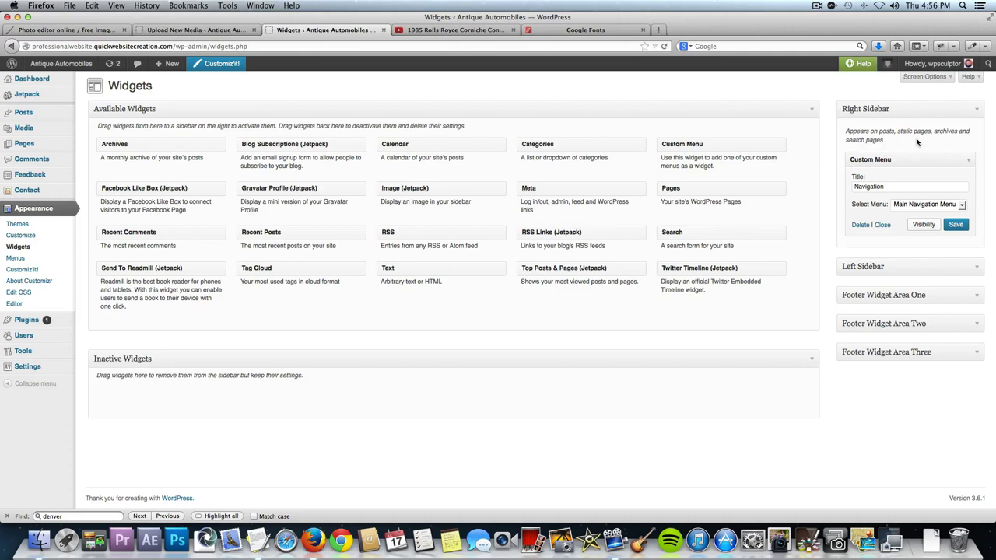
{"action": "left_click", "coordinate": [913, 205]}
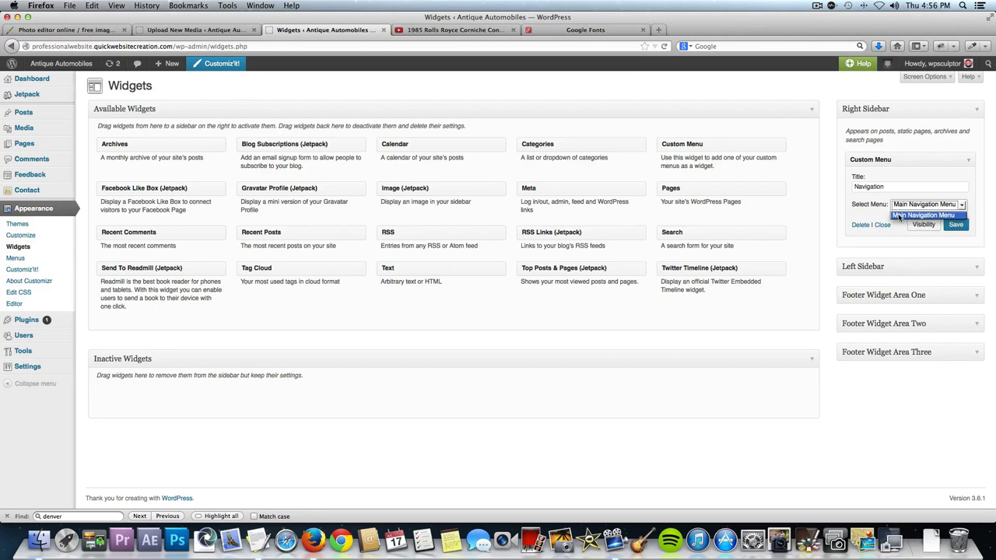
{"action": "left_click", "coordinate": [900, 216]}
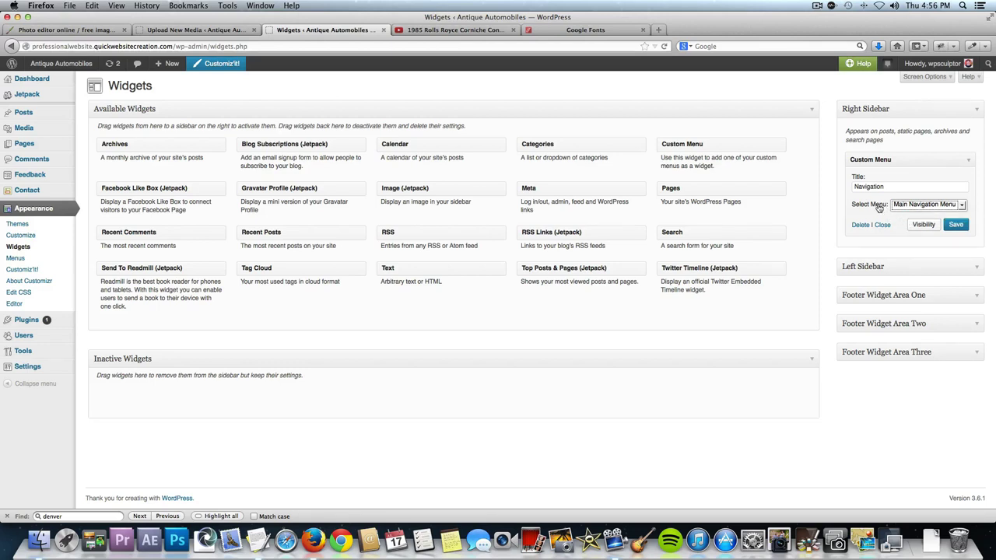
{"action": "left_click", "coordinate": [955, 225]}
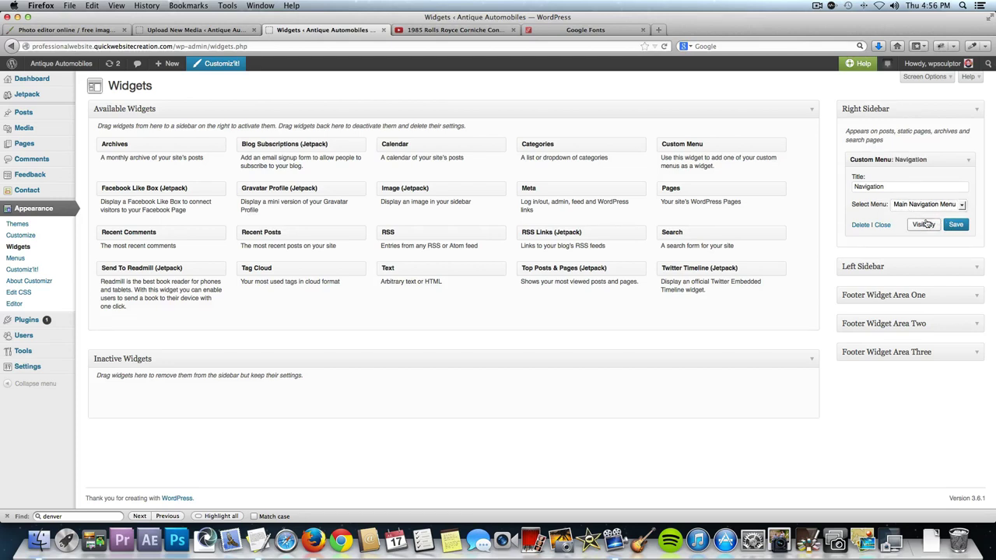
{"action": "left_click", "coordinate": [977, 268]}
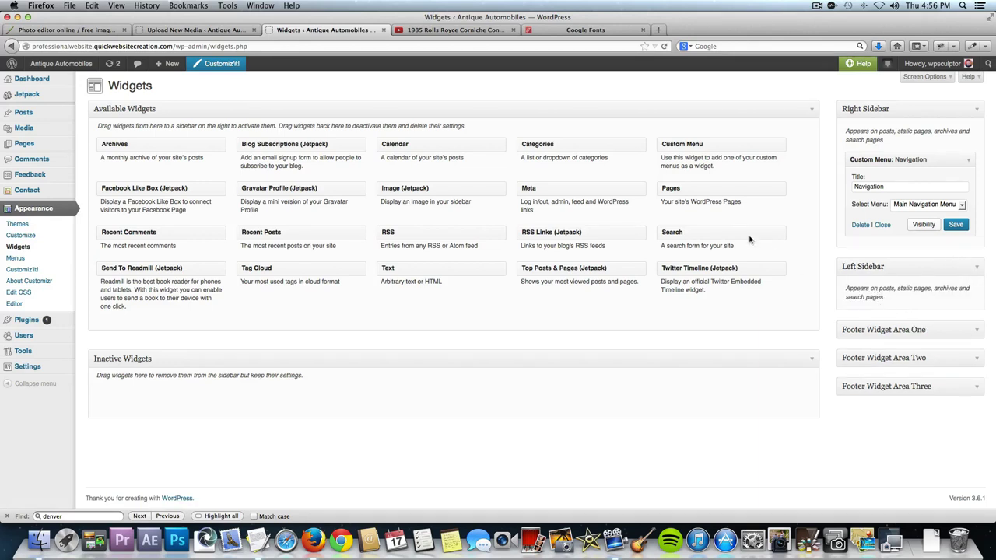
Place a Categories widget in the Left Sidebar, then expand Footer Widget Area One.
{"action": "left_click_drag", "start_coordinate": [604, 146], "coordinate": [937, 312]}
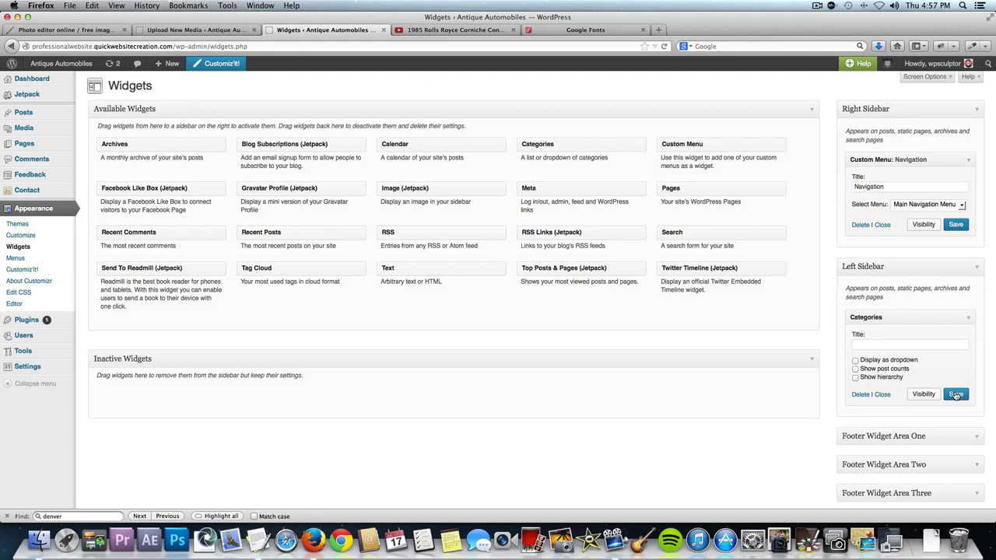
{"action": "scroll", "coordinate": [956, 395], "scroll_direction": "down", "scroll_amount": 1}
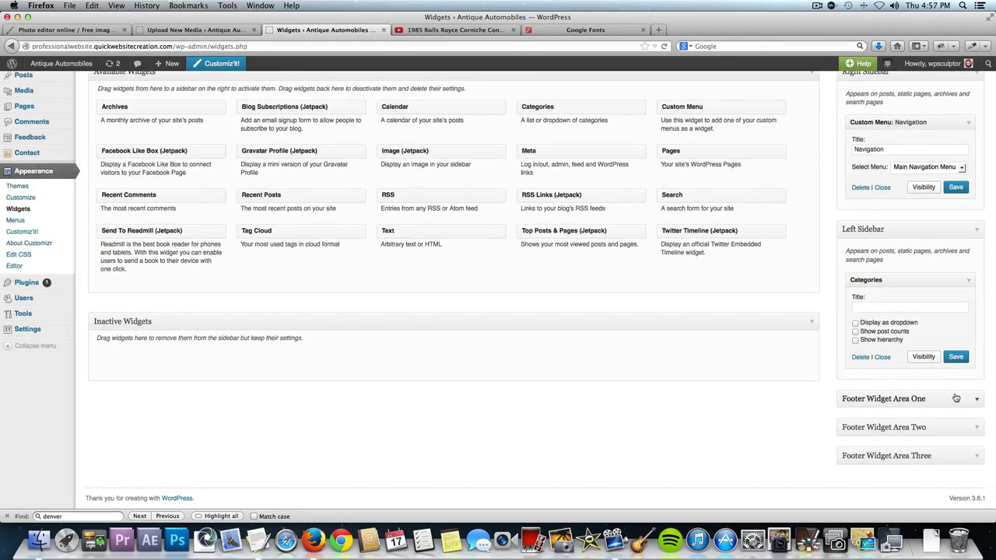
{"action": "left_click", "coordinate": [975, 399]}
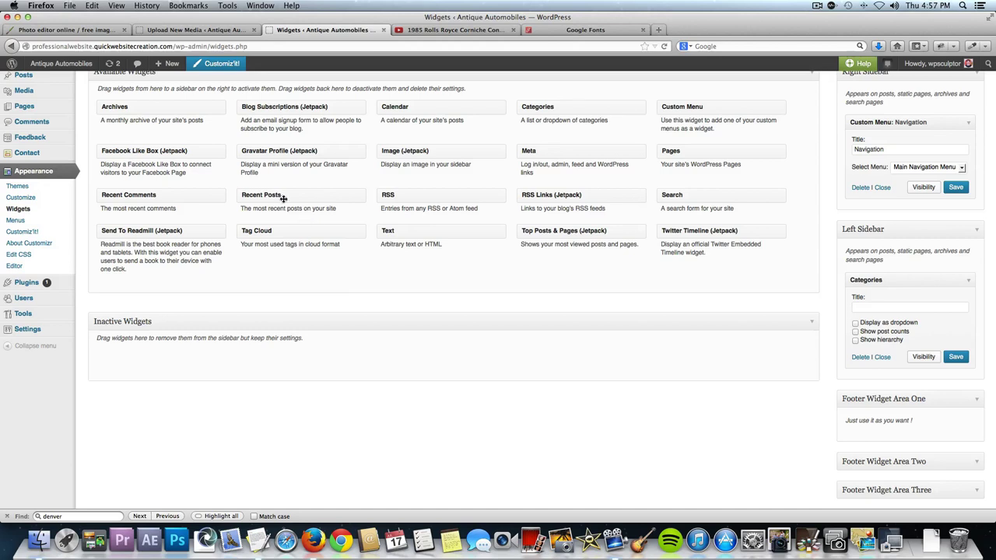
Add a Recent Posts widget showing 5 posts to Footer Widget Area One and save it.
{"action": "left_click_drag", "start_coordinate": [275, 195], "coordinate": [883, 436]}
{"action": "scroll", "coordinate": [879, 435], "scroll_direction": "down", "scroll_amount": 3}
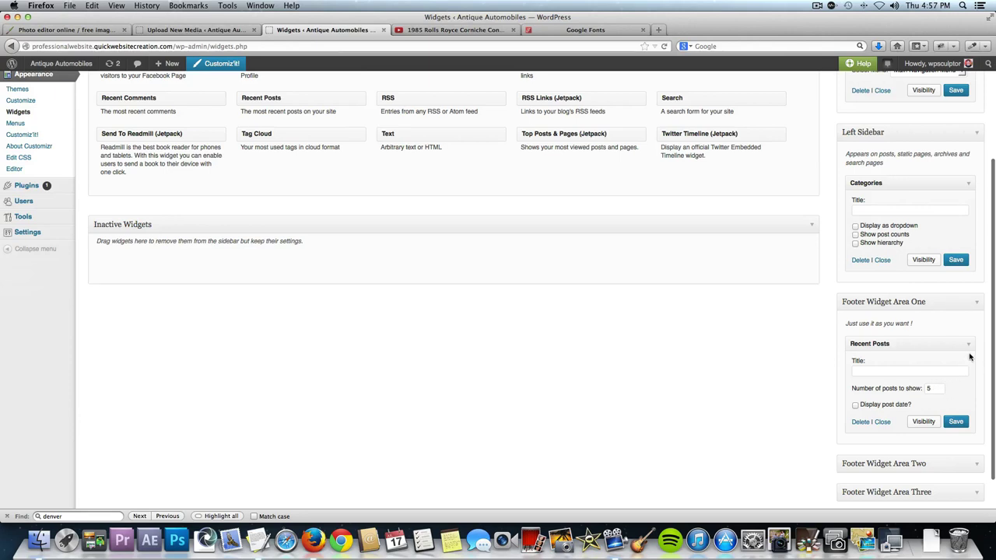
{"action": "left_click", "coordinate": [959, 422]}
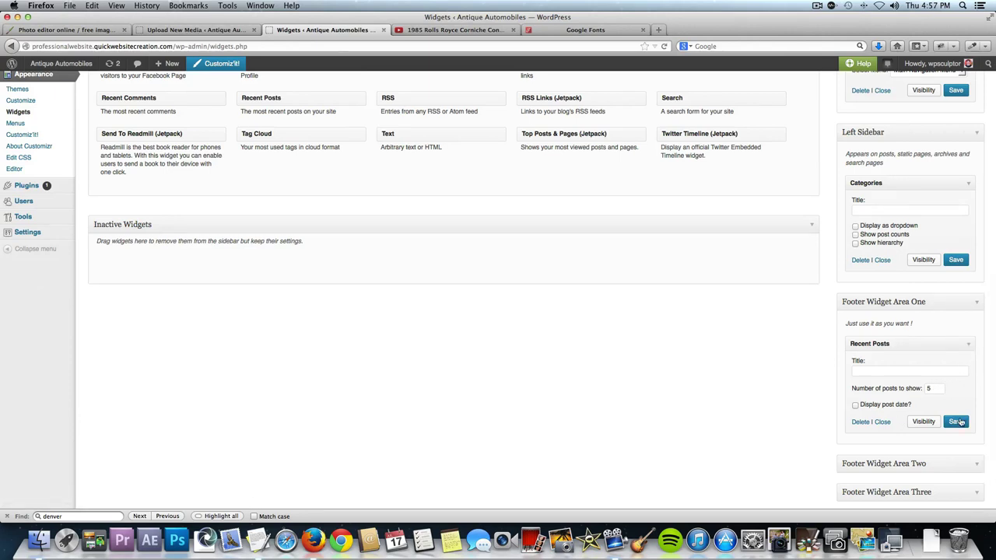
Add a Text widget to Footer Widget Area Two.
{"action": "left_click", "coordinate": [975, 463]}
{"action": "scroll", "coordinate": [729, 429], "scroll_direction": "down", "scroll_amount": 1}
{"action": "scroll", "coordinate": [728, 430], "scroll_direction": "down", "scroll_amount": 2}
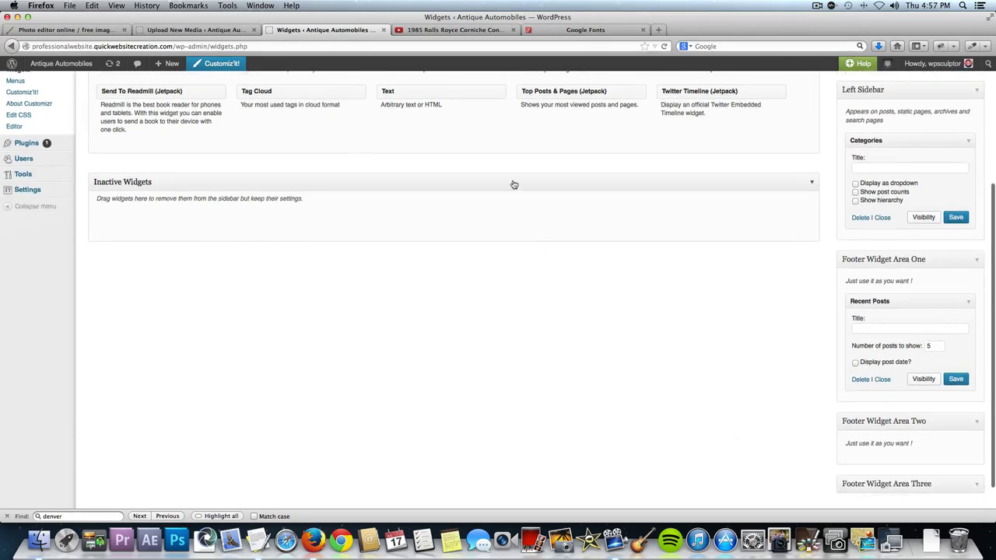
{"action": "left_click_drag", "start_coordinate": [454, 86], "coordinate": [927, 460]}
{"action": "scroll", "coordinate": [928, 460], "scroll_direction": "down", "scroll_amount": 5}
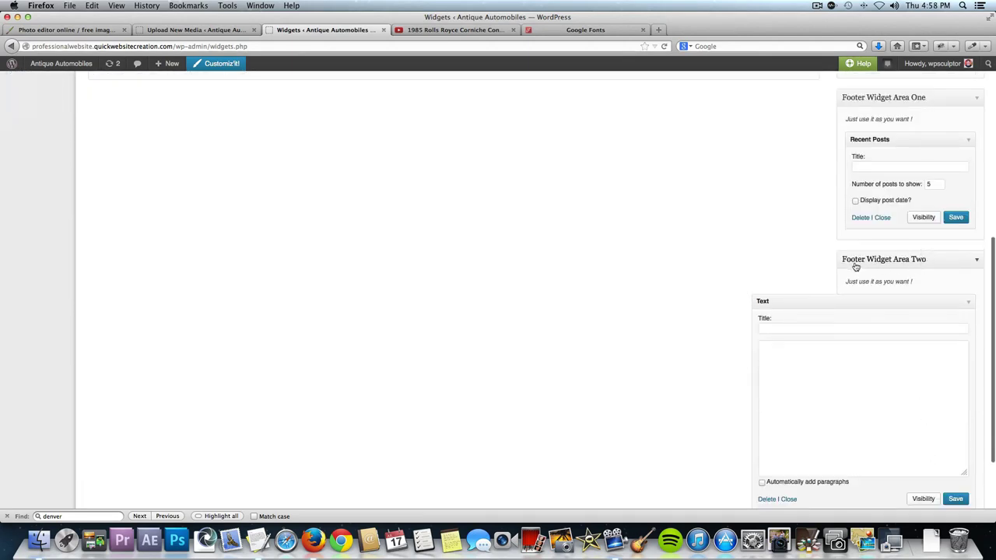
{"action": "left_click", "coordinate": [968, 302]}
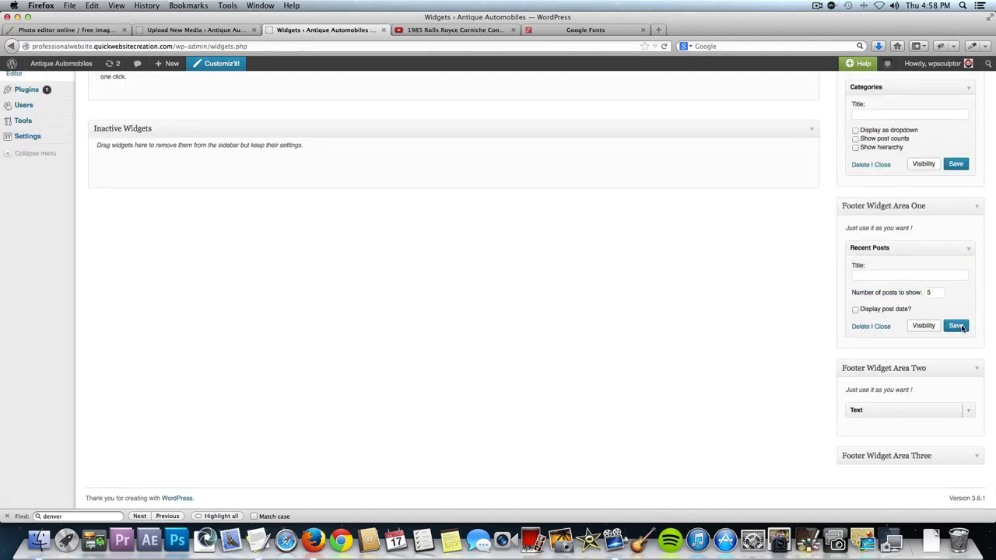
Add a Pages widget to Footer Widget Area Three and save it.
{"action": "left_click", "coordinate": [977, 456]}
{"action": "scroll", "coordinate": [763, 352], "scroll_direction": "up", "scroll_amount": 1}
{"action": "scroll", "coordinate": [763, 352], "scroll_direction": "up", "scroll_amount": 5}
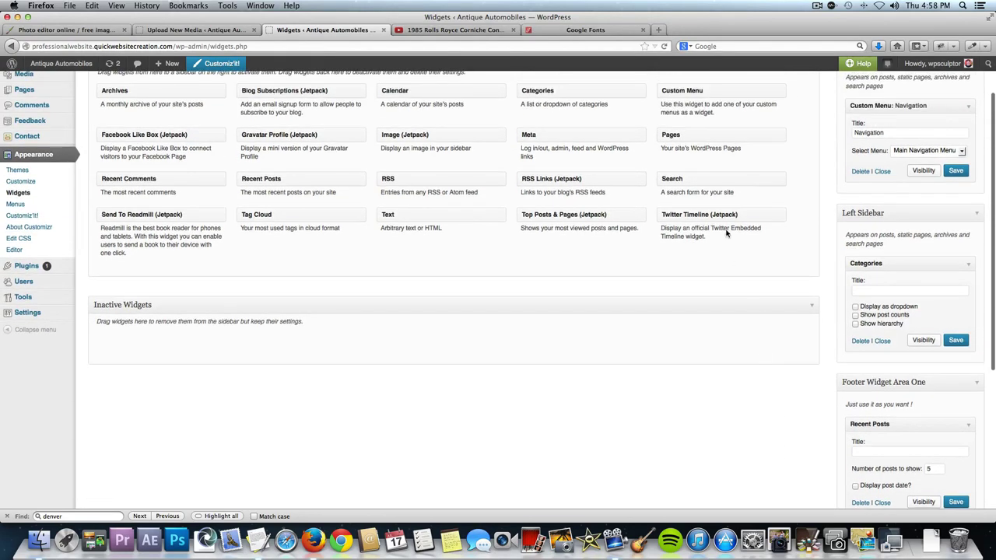
{"action": "left_click_drag", "start_coordinate": [694, 137], "coordinate": [885, 484]}
{"action": "scroll", "coordinate": [725, 244], "scroll_direction": "down", "scroll_amount": 6}
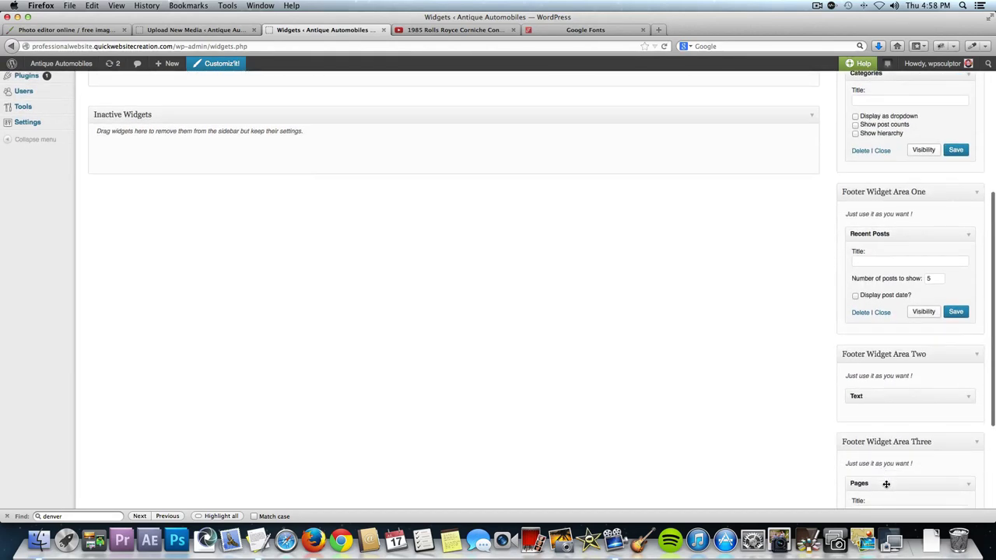
{"action": "scroll", "coordinate": [888, 494], "scroll_direction": "down", "scroll_amount": 3}
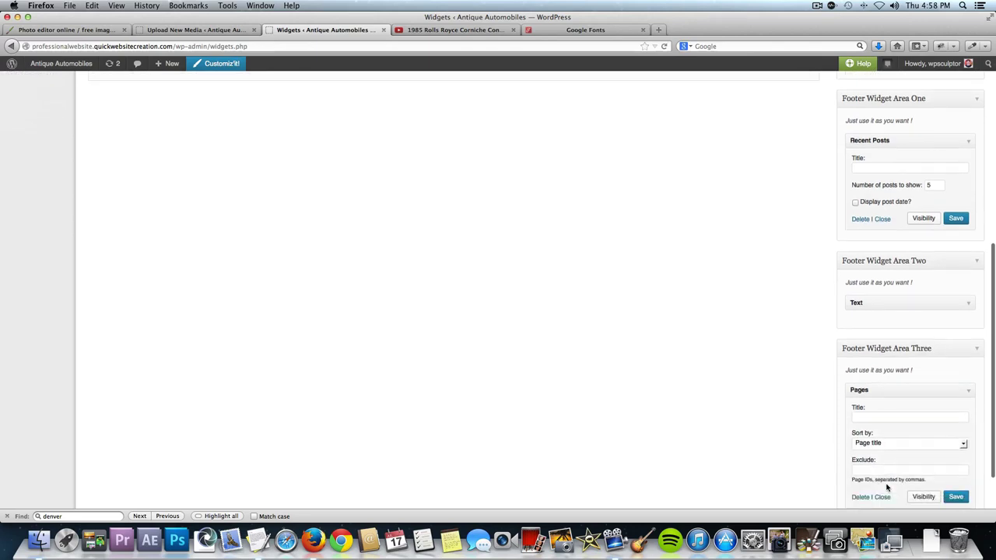
{"action": "left_click", "coordinate": [969, 389]}
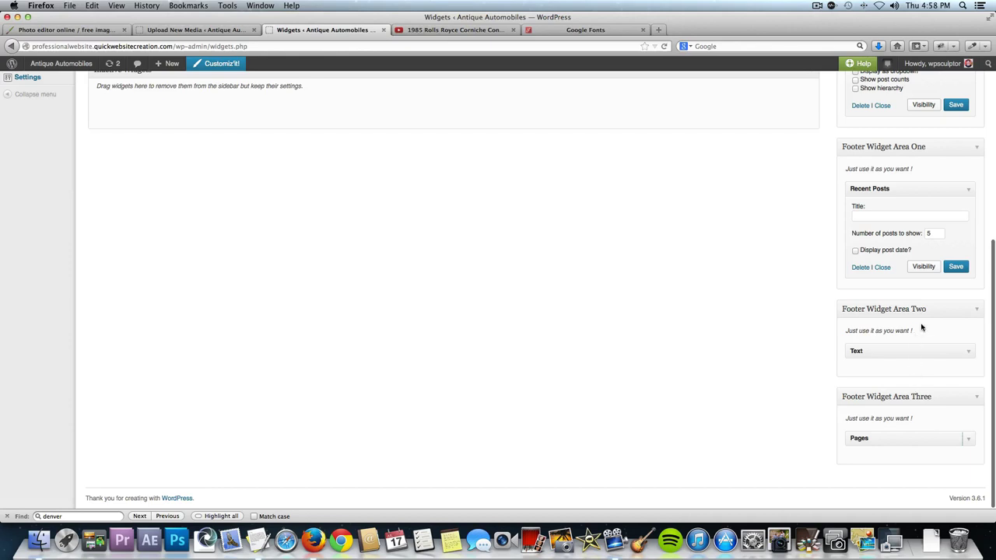
{"action": "left_click", "coordinate": [967, 438]}
{"action": "scroll", "coordinate": [964, 429], "scroll_direction": "down", "scroll_amount": 3}
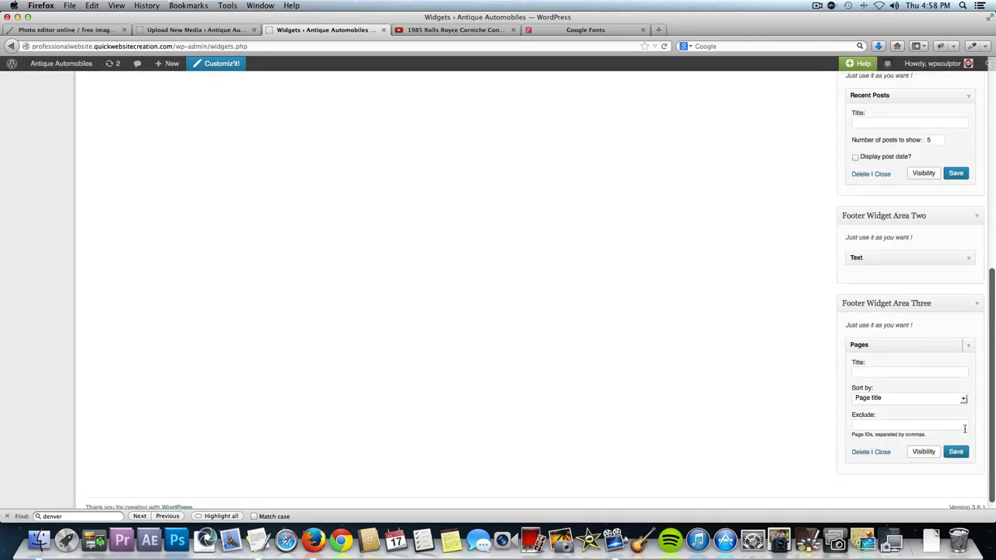
{"action": "left_click", "coordinate": [957, 442]}
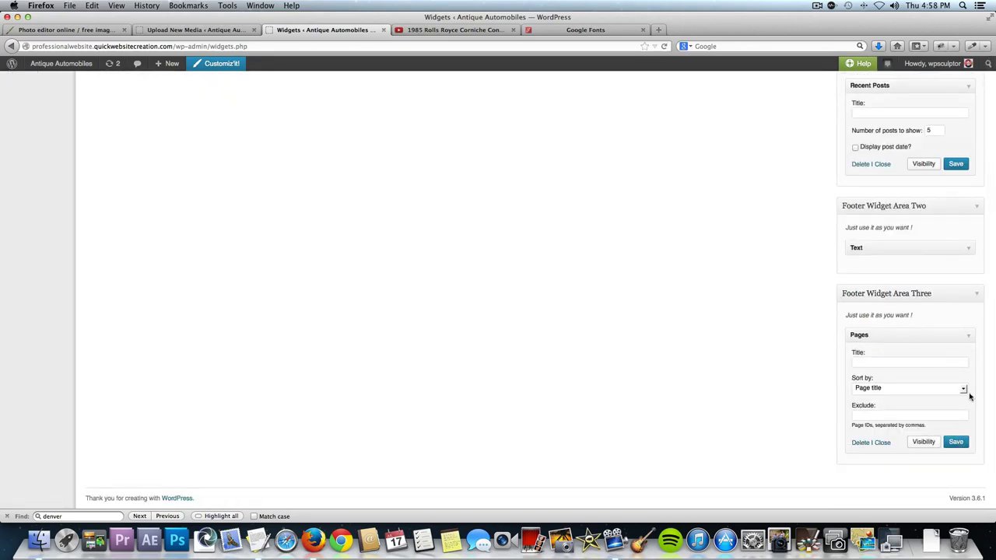
Save the Text widget in Footer Widget Area Two.
{"action": "left_click", "coordinate": [968, 249]}
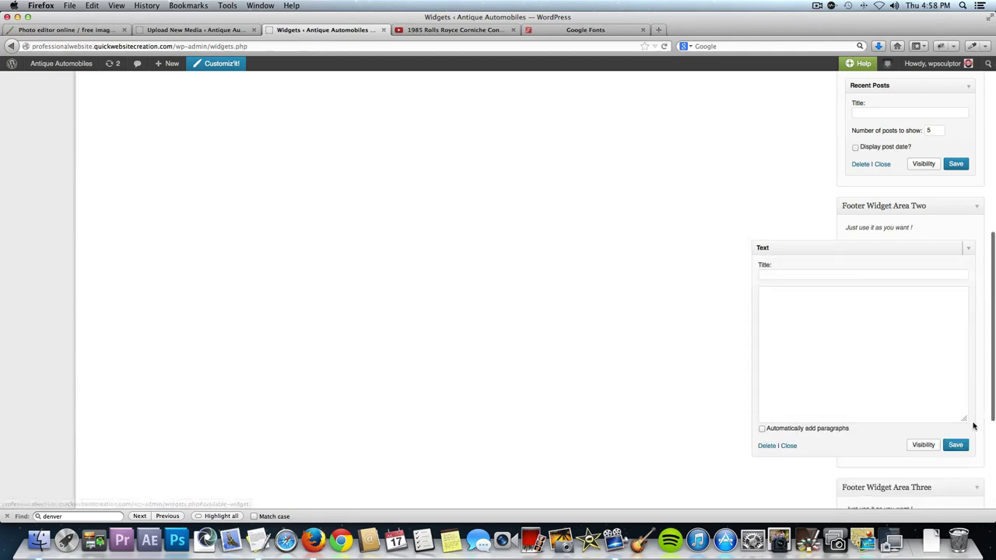
{"action": "left_click", "coordinate": [956, 444]}
{"action": "left_click", "coordinate": [968, 249]}
{"action": "scroll", "coordinate": [819, 222], "scroll_direction": "up", "scroll_amount": 5}
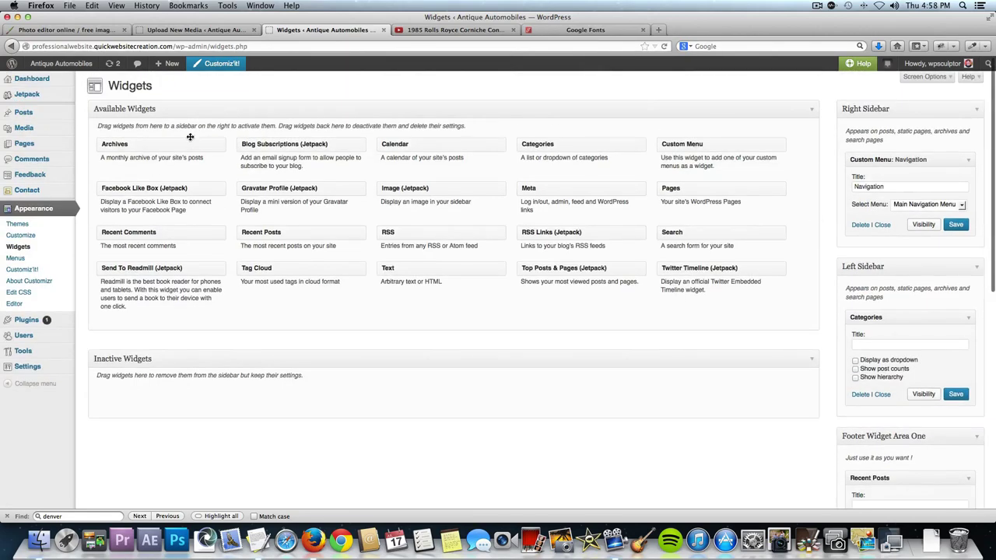
View the live Antique Automobiles home page.
{"action": "left_click", "coordinate": [61, 65]}
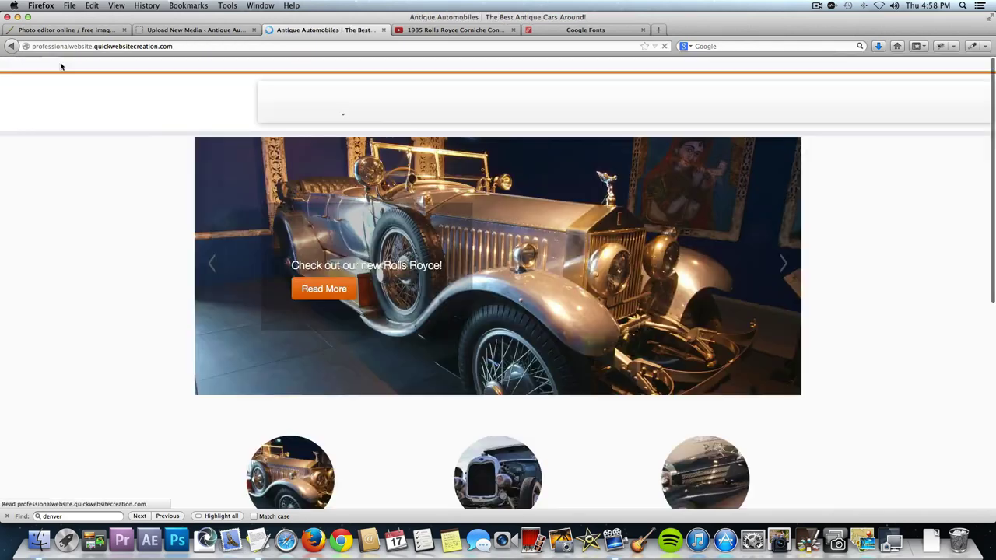
{"action": "scroll", "coordinate": [113, 210], "scroll_direction": "down", "scroll_amount": 2}
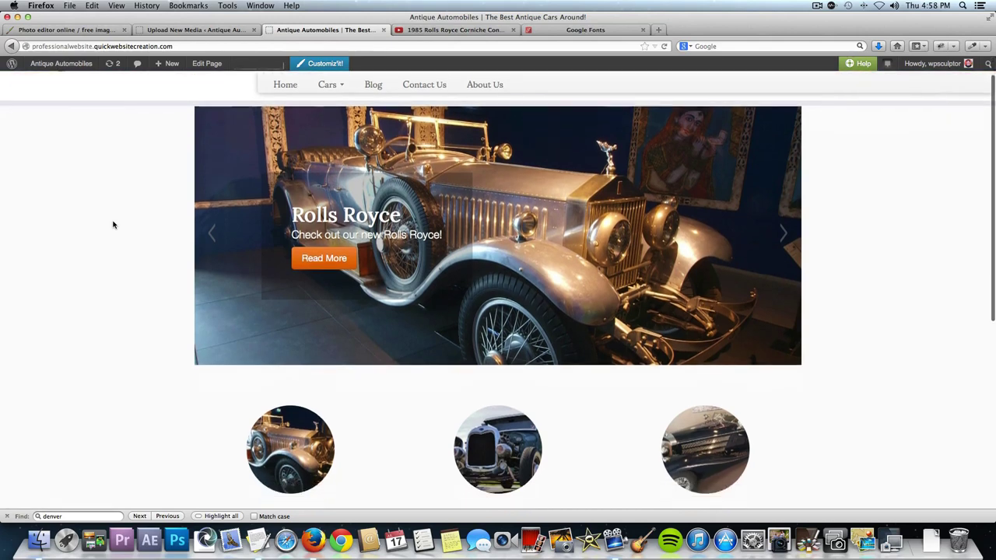
{"action": "scroll", "coordinate": [113, 224], "scroll_direction": "down", "scroll_amount": 6}
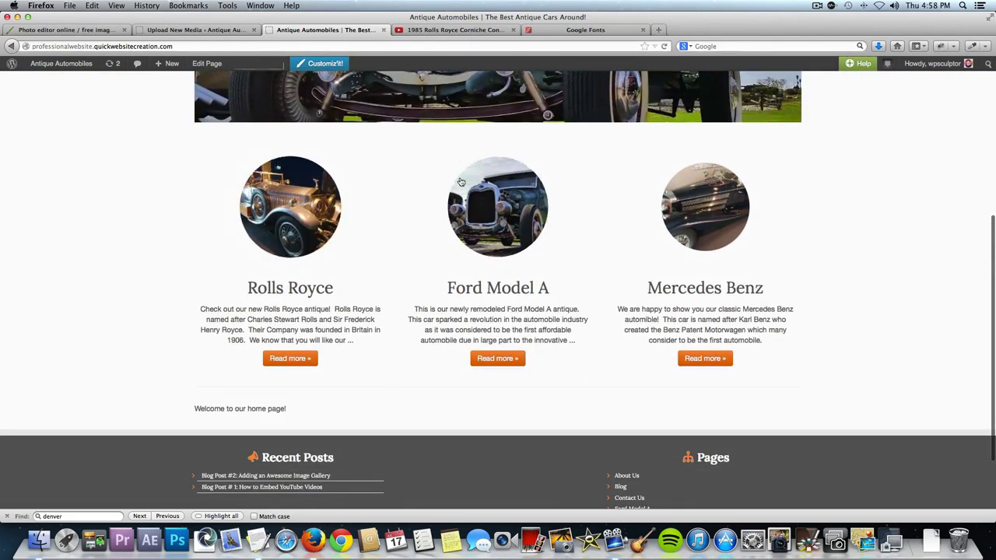
{"action": "scroll", "coordinate": [415, 240], "scroll_direction": "down", "scroll_amount": 2}
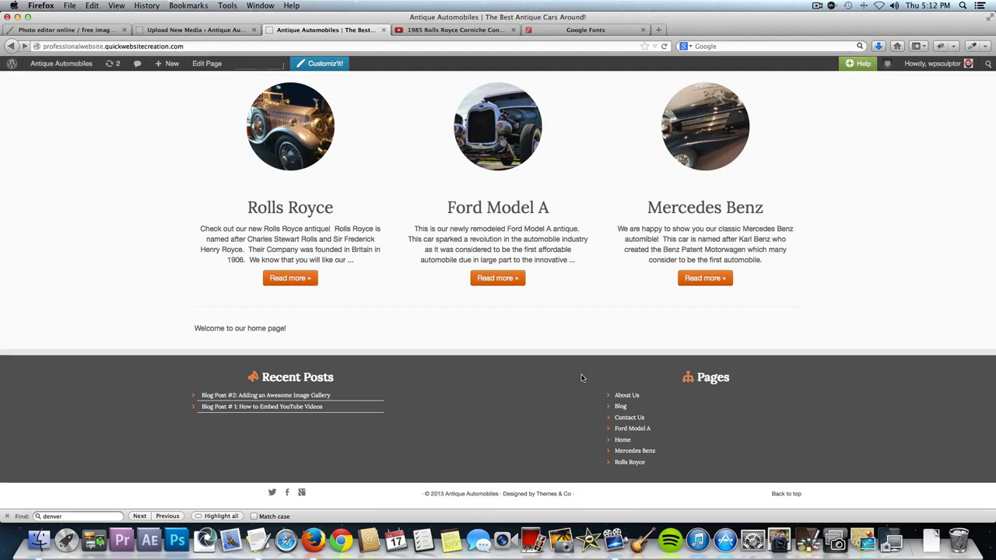
Visit the About Us, Blog and Blog Post #2 pages, then open the Customizr customizer.
{"action": "left_click", "coordinate": [634, 396]}
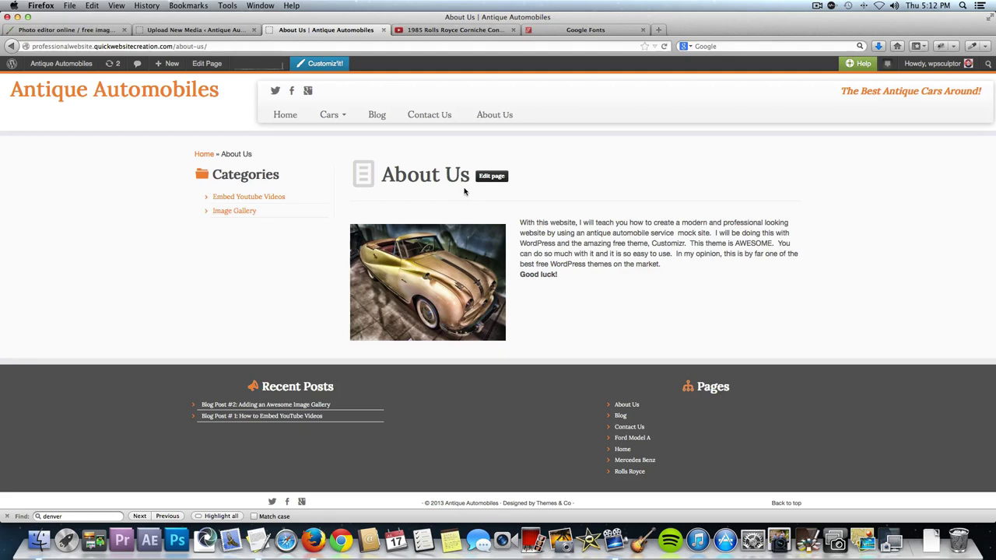
{"action": "left_click", "coordinate": [436, 115]}
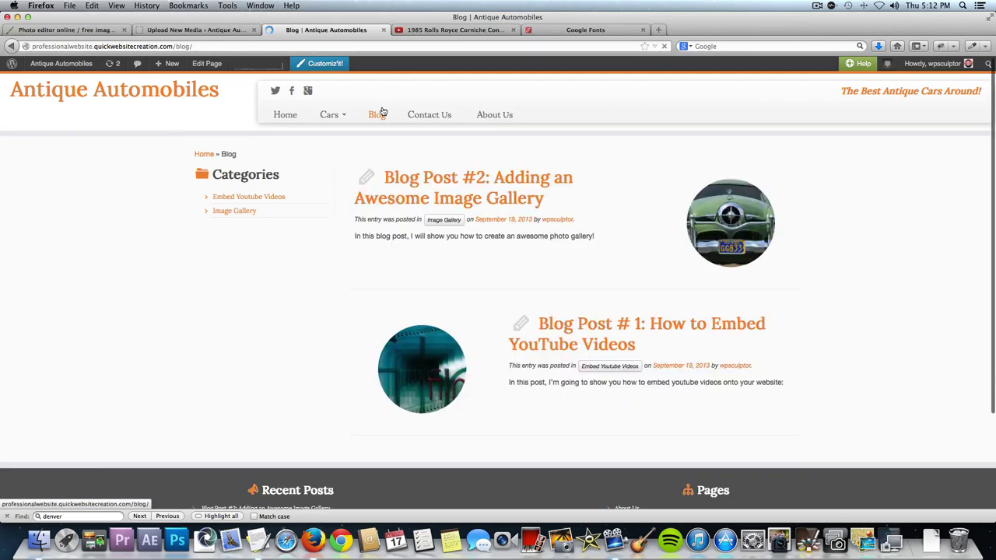
{"action": "left_click", "coordinate": [509, 194]}
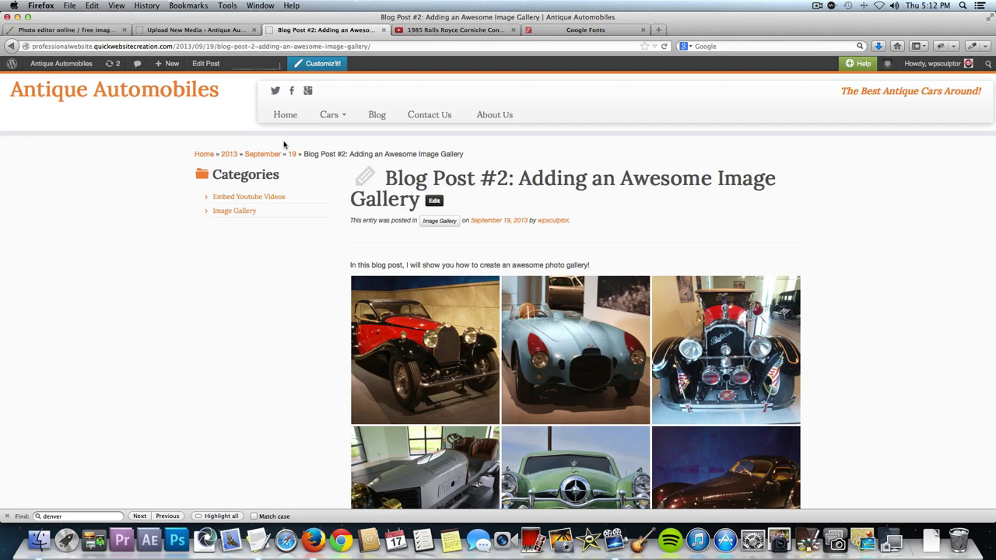
{"action": "left_click", "coordinate": [324, 65]}
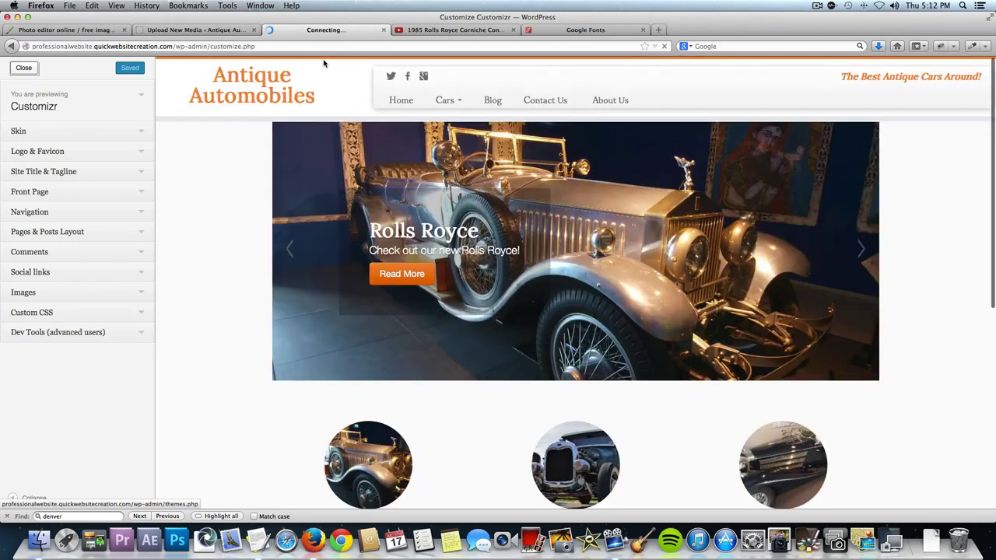
Give the front page a right sidebar layout.
{"action": "left_click", "coordinate": [140, 194]}
{"action": "left_click", "coordinate": [140, 194]}
{"action": "left_click", "coordinate": [140, 194]}
{"action": "scroll", "coordinate": [127, 247], "scroll_direction": "down", "scroll_amount": 2}
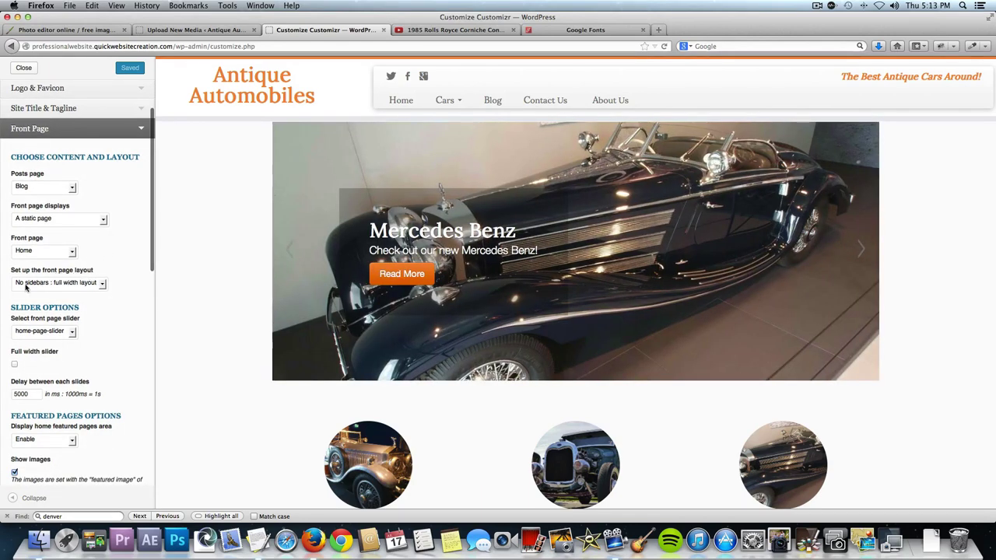
{"action": "scroll", "coordinate": [213, 357], "scroll_direction": "down", "scroll_amount": 3}
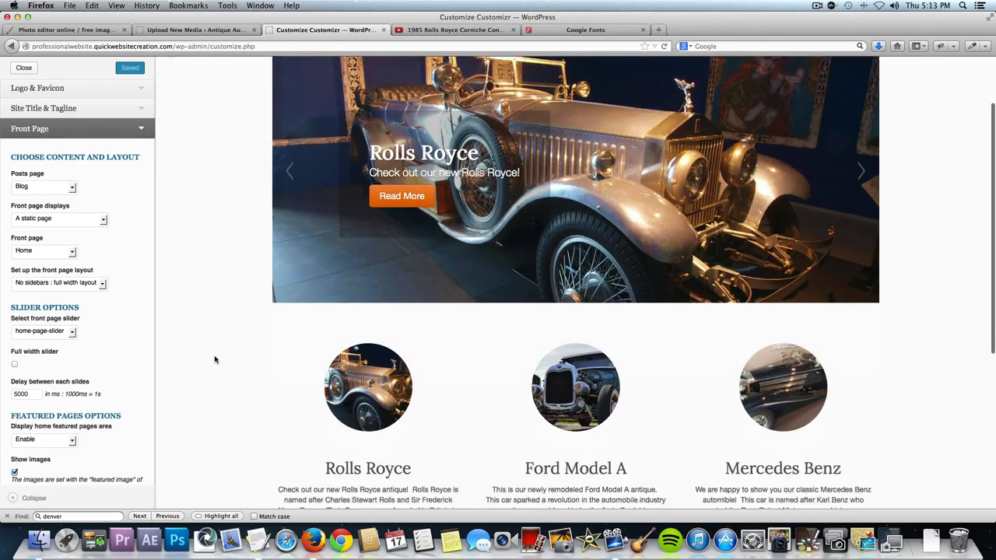
{"action": "scroll", "coordinate": [216, 360], "scroll_direction": "down", "scroll_amount": 3}
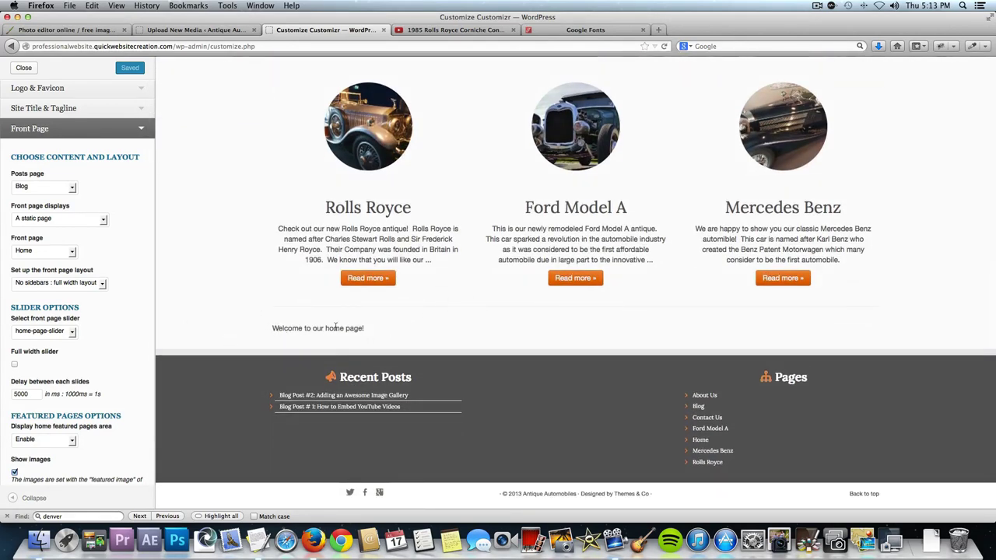
{"action": "left_click", "coordinate": [96, 284]}
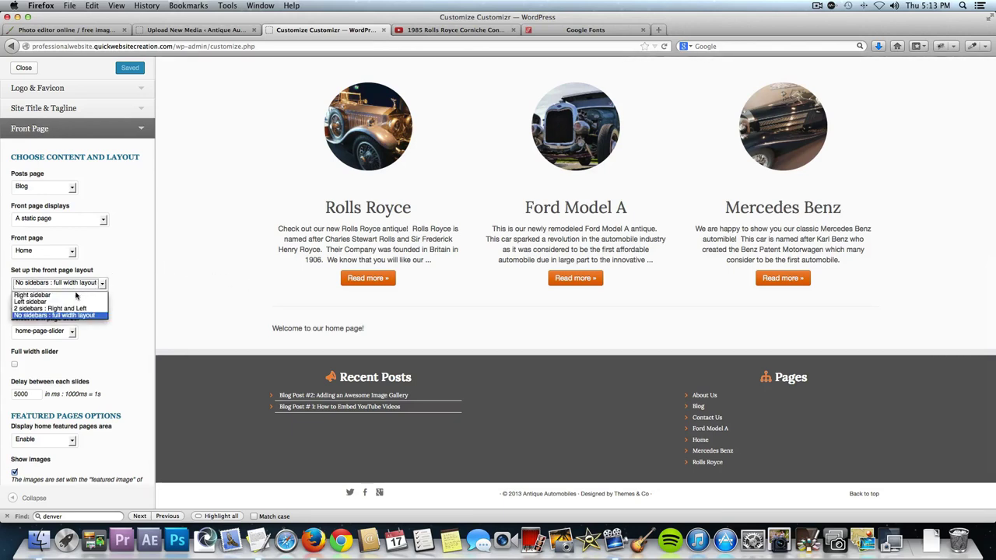
{"action": "left_click", "coordinate": [75, 295]}
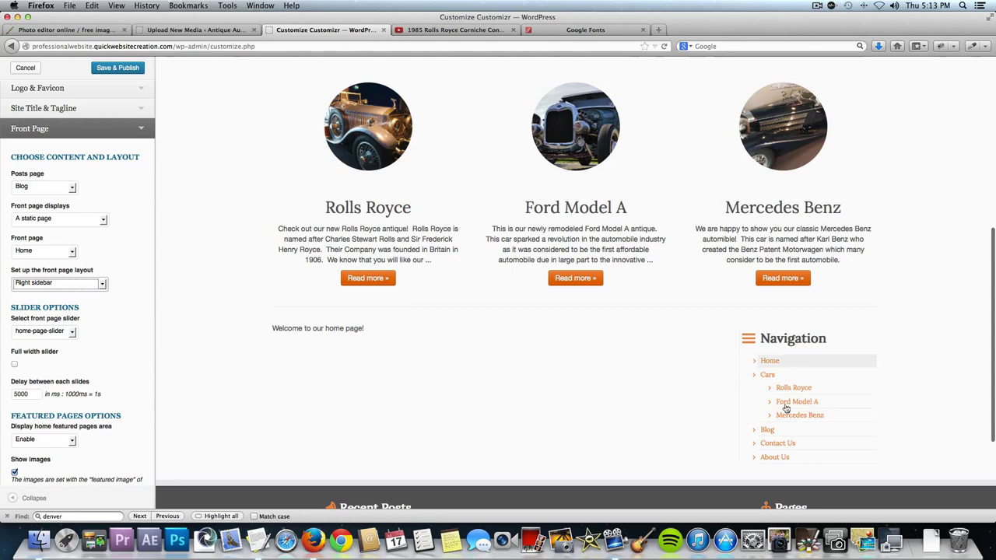
Try a left sidebar on the front page, then return it to 'No sidebars: full width layout'.
{"action": "left_click", "coordinate": [65, 291]}
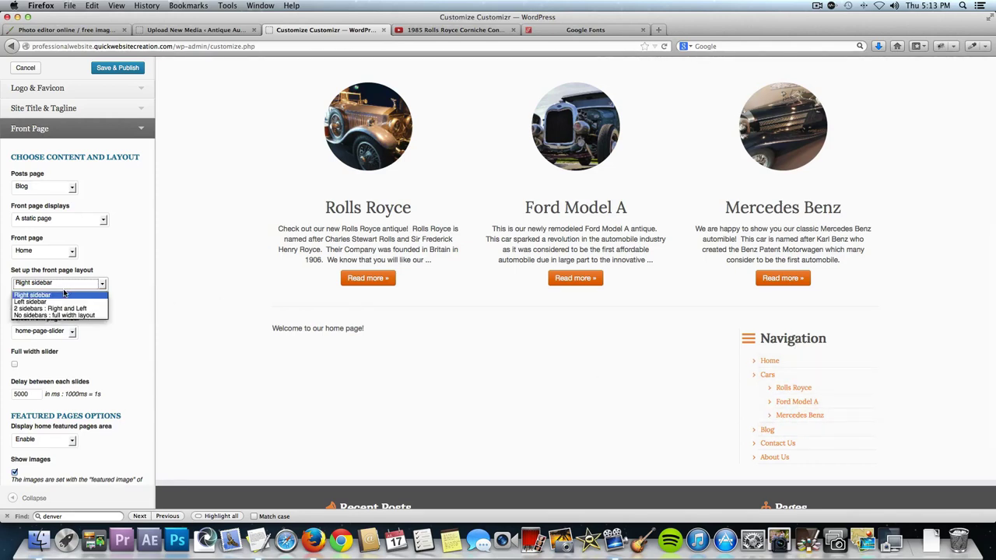
{"action": "left_click", "coordinate": [62, 302]}
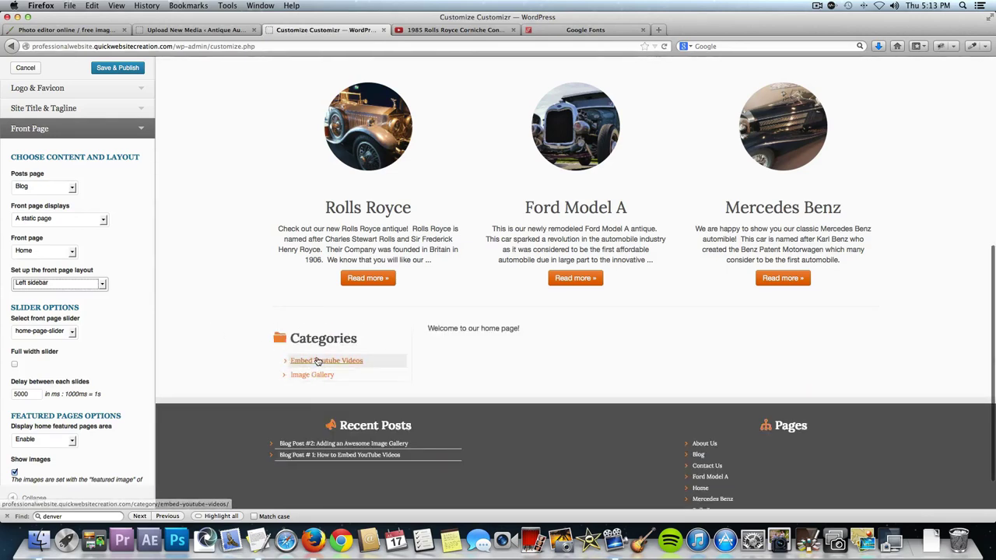
{"action": "left_click", "coordinate": [87, 284]}
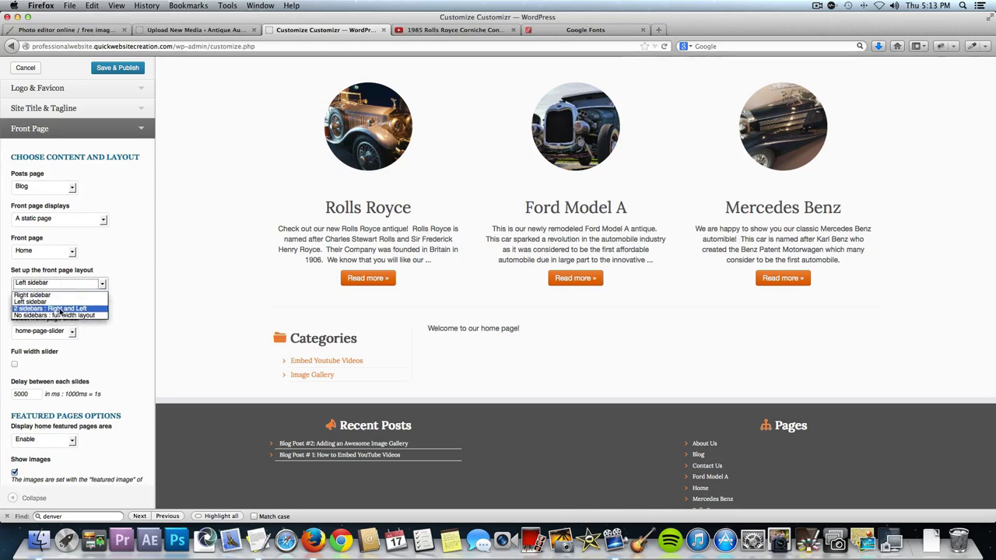
{"action": "left_click", "coordinate": [61, 315]}
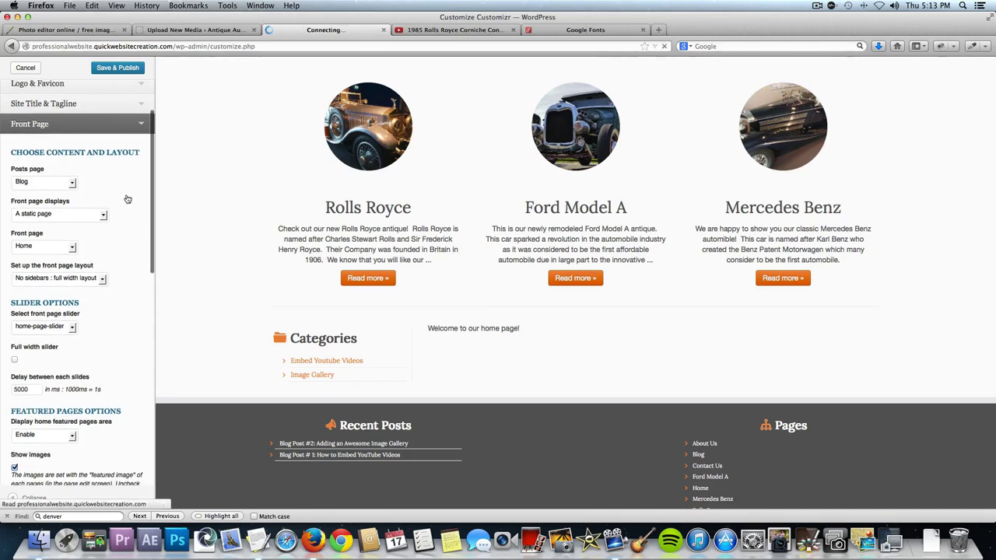
Set the pages default layout to Right sidebar under Pages & Posts Layout.
{"action": "left_click", "coordinate": [139, 125]}
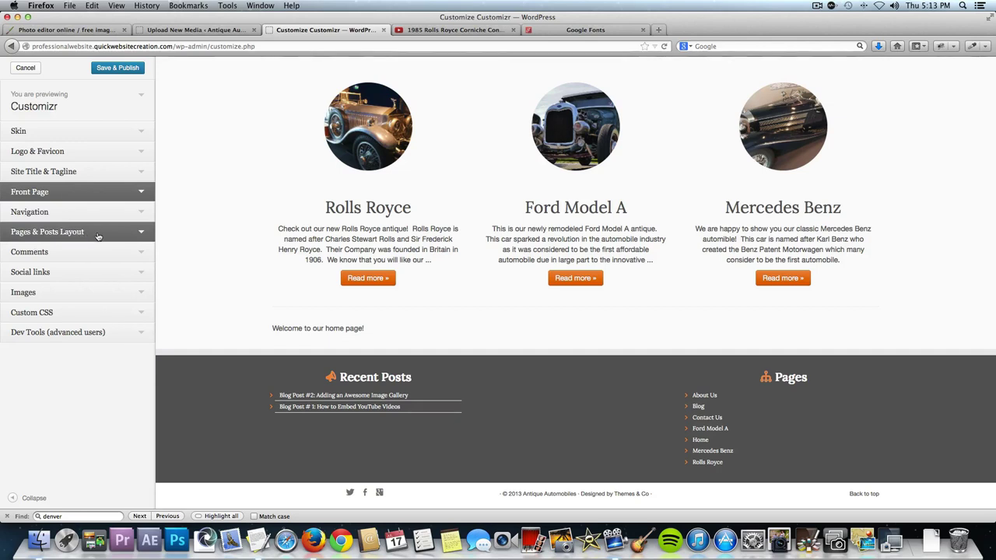
{"action": "left_click", "coordinate": [142, 232]}
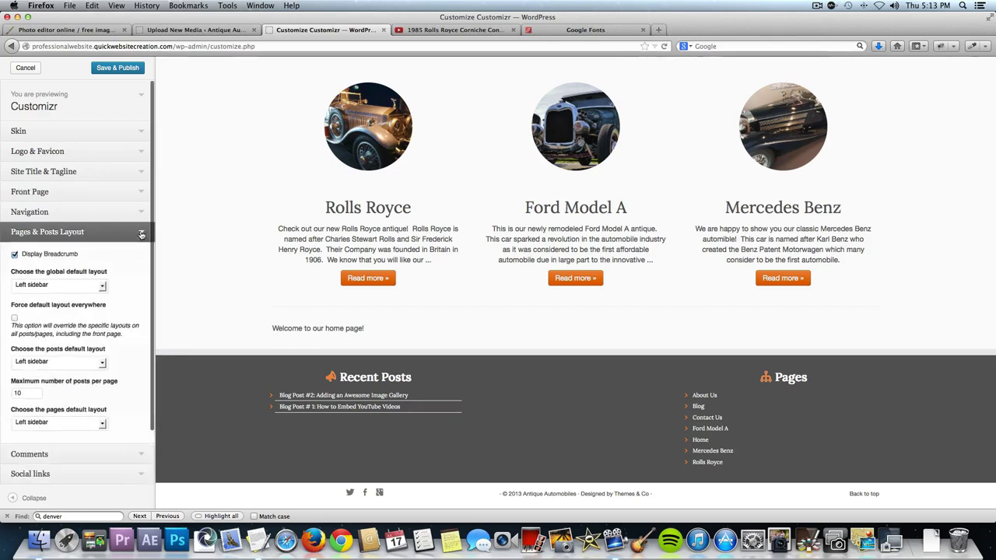
{"action": "scroll", "coordinate": [116, 287], "scroll_direction": "down", "scroll_amount": 1}
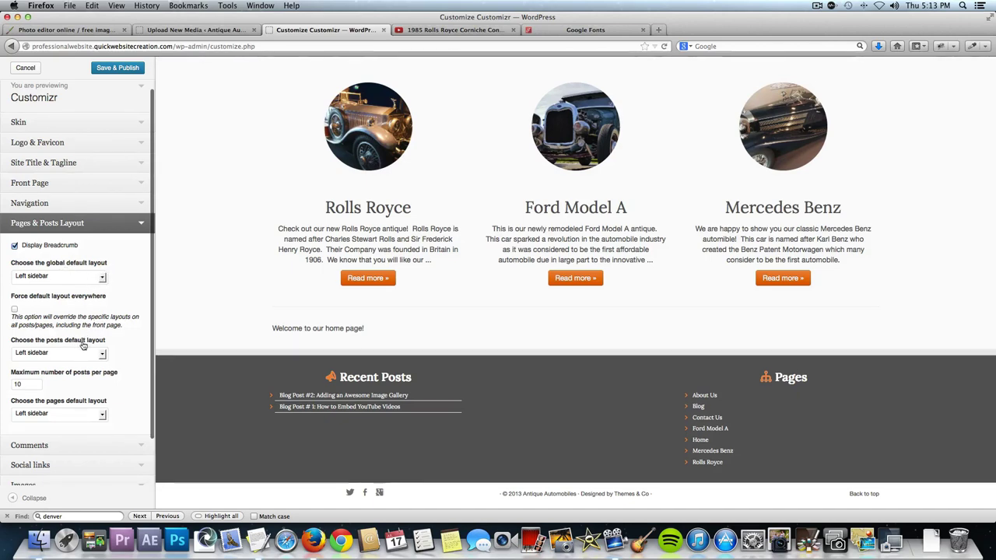
{"action": "scroll", "coordinate": [78, 366], "scroll_direction": "down", "scroll_amount": 2}
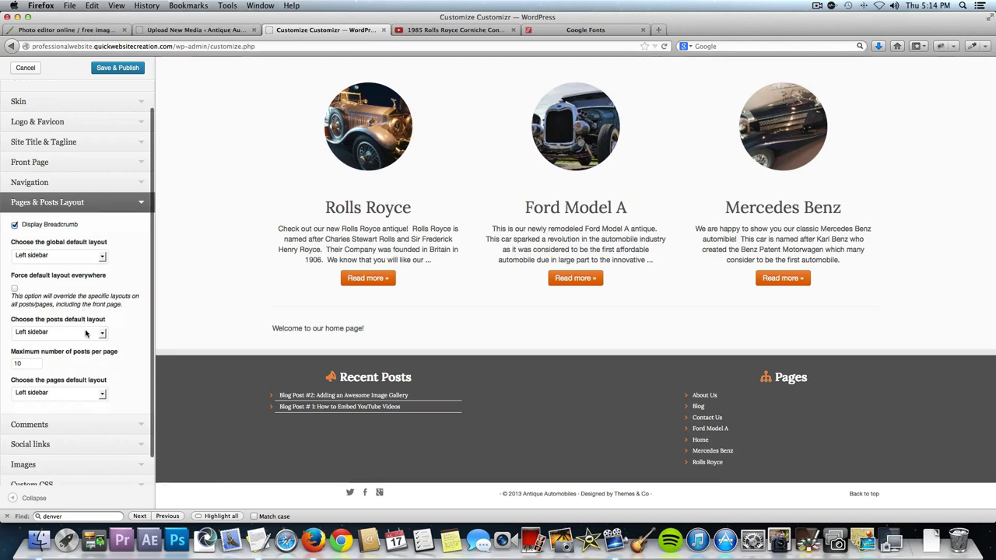
{"action": "left_click", "coordinate": [81, 392]}
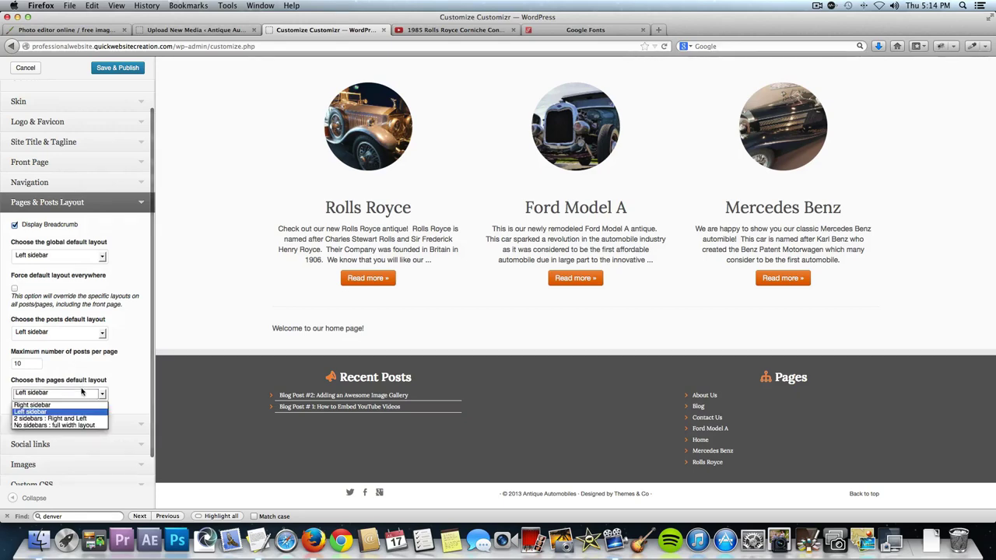
{"action": "left_click", "coordinate": [76, 406]}
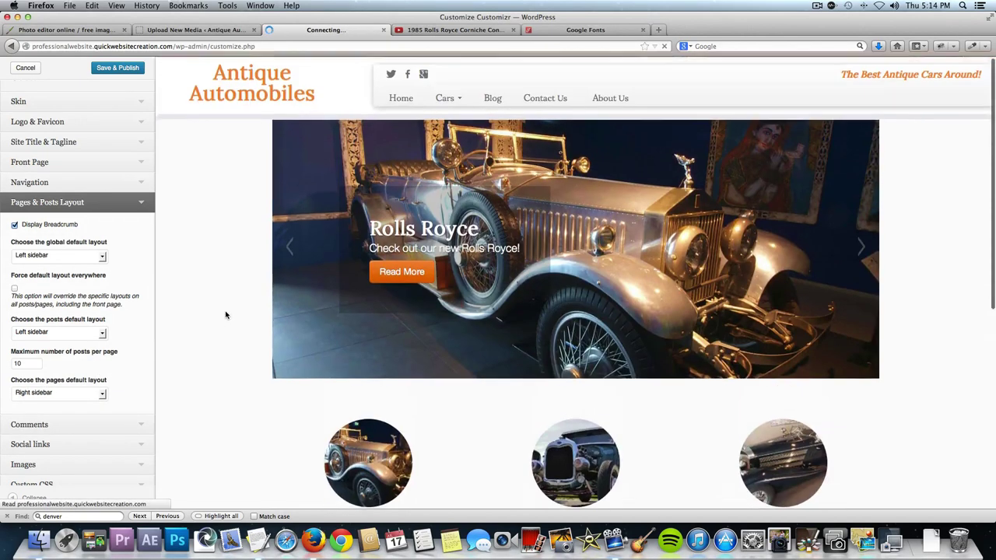
Preview the Blog, Blog Post #2, About Us, Contact Us and Rolls Royce pages, then Save & Publish.
{"action": "left_click", "coordinate": [491, 102]}
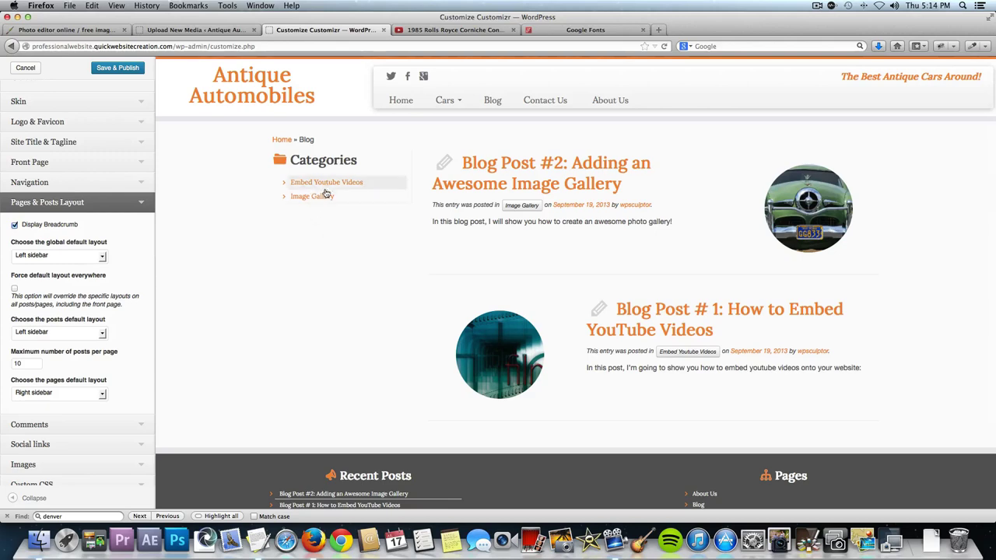
{"action": "left_click", "coordinate": [516, 182]}
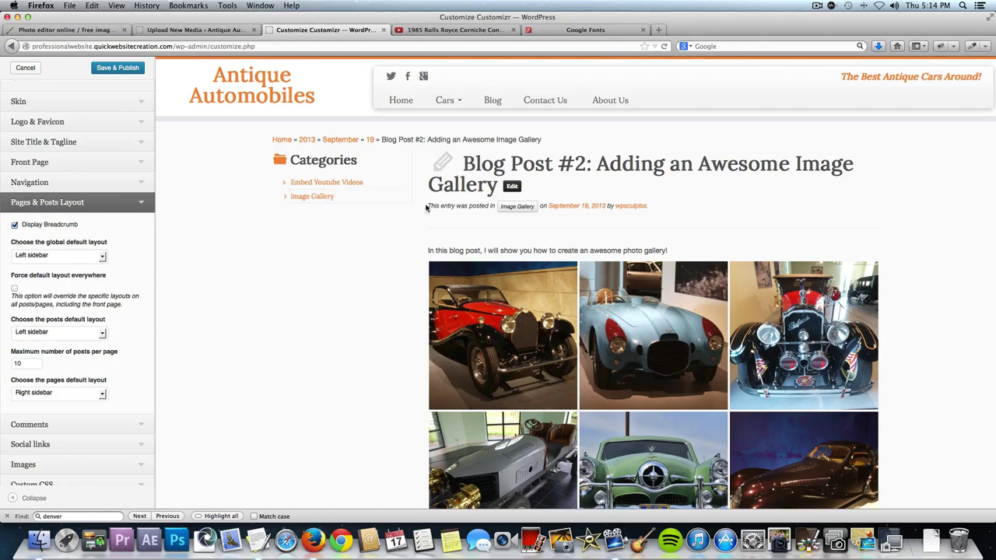
{"action": "left_click", "coordinate": [613, 101]}
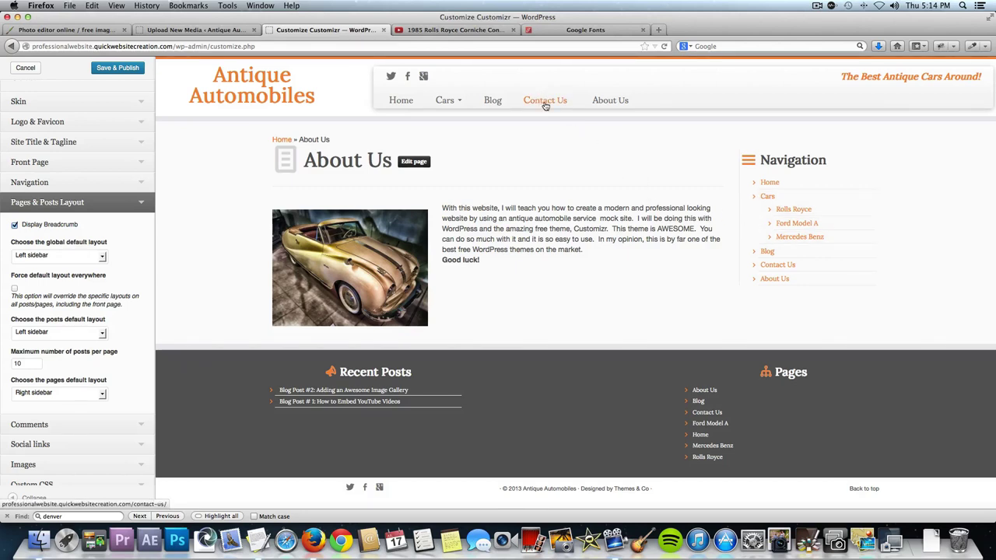
{"action": "left_click", "coordinate": [546, 102]}
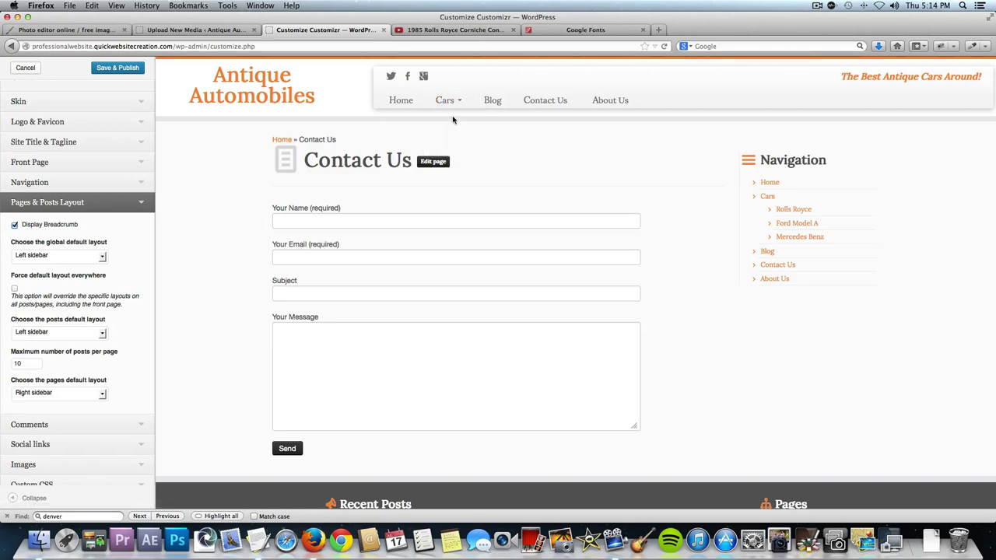
{"action": "left_click", "coordinate": [456, 124]}
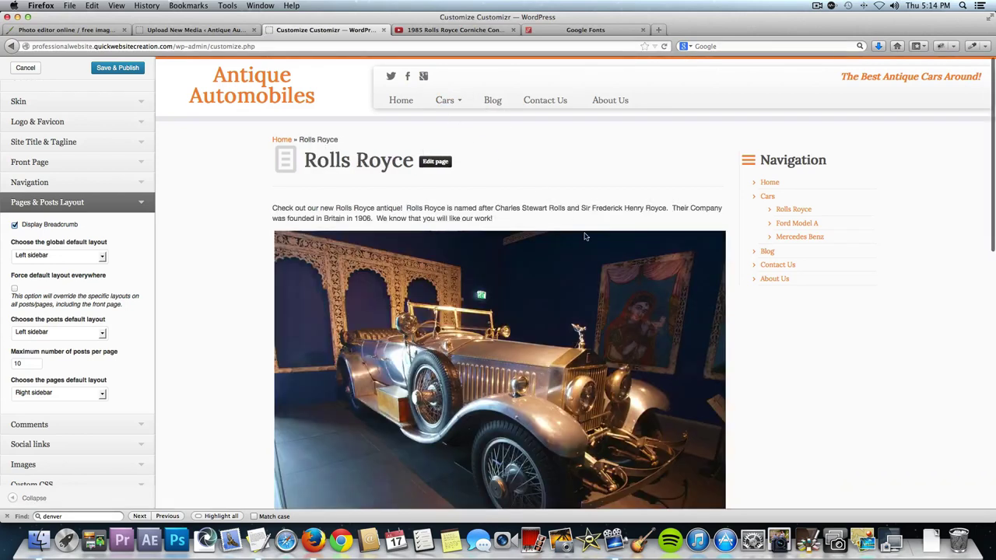
{"action": "left_click", "coordinate": [120, 71]}
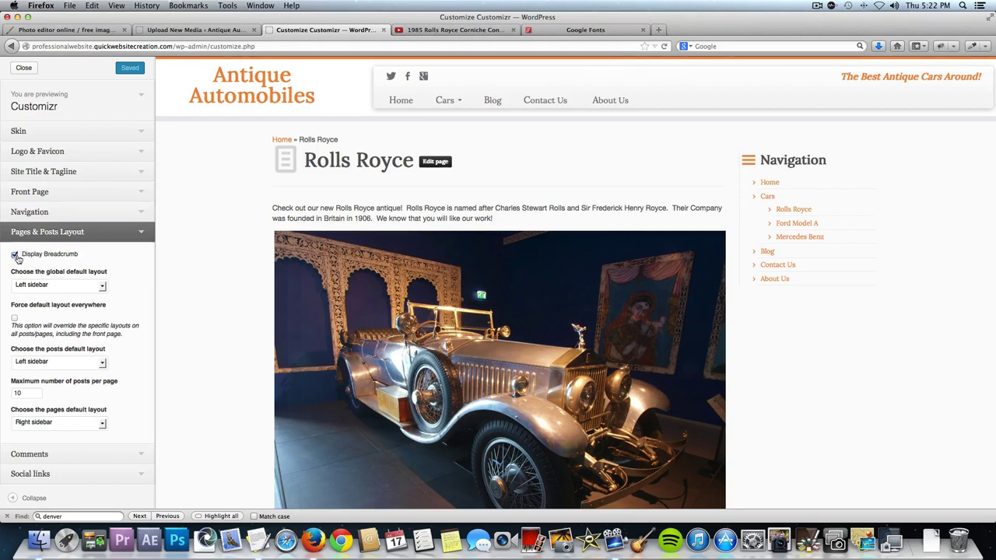
Turn off Display Breadcrumb and close the Customizer, returning to Manage Themes.
{"action": "left_click", "coordinate": [15, 254]}
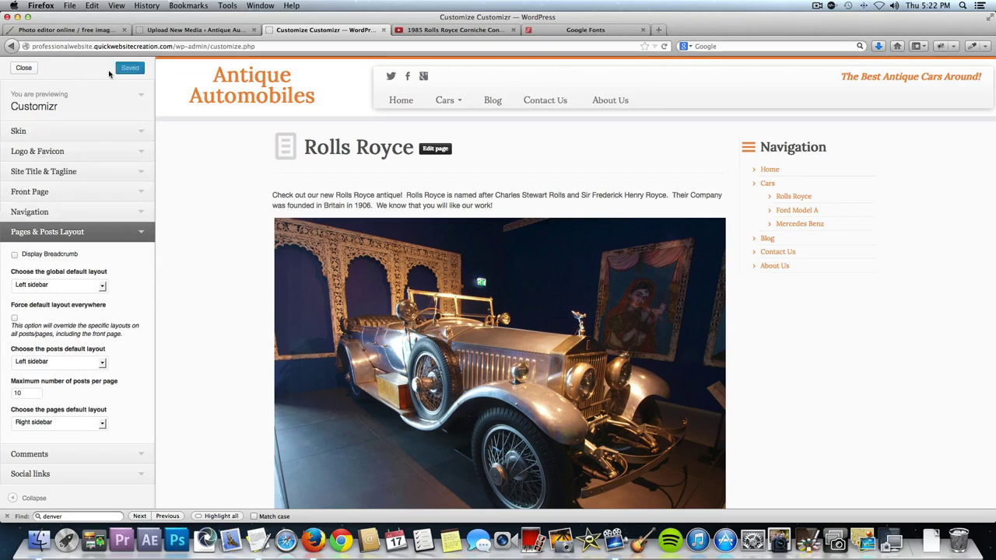
{"action": "left_click", "coordinate": [24, 69]}
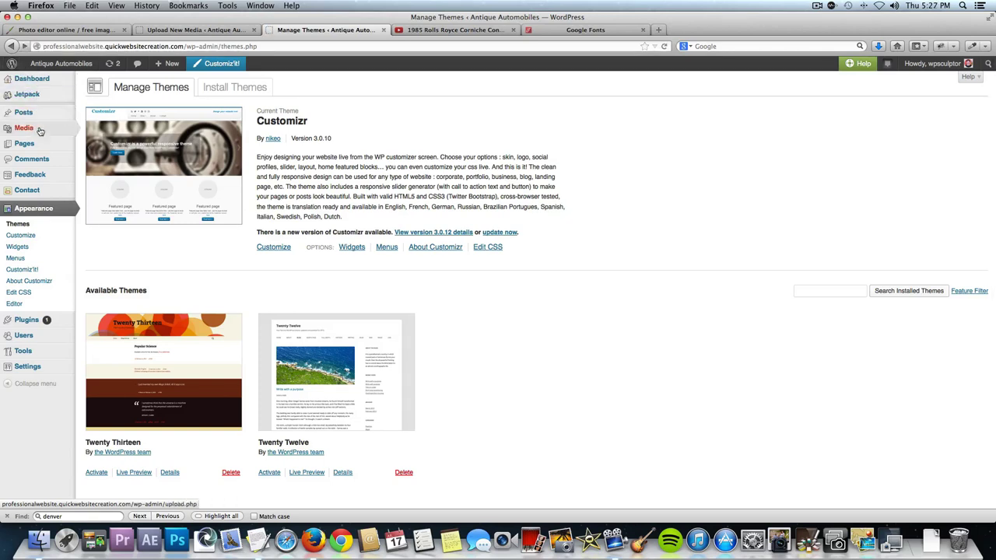
On the Widgets page, place a Text widget atop the Right Sidebar and click into its content box.
{"action": "left_click", "coordinate": [29, 247]}
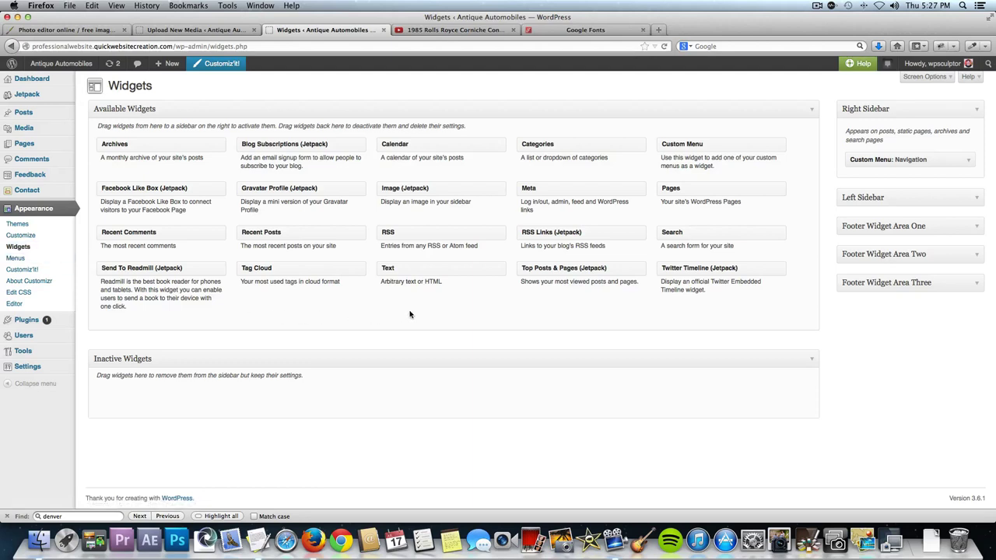
{"action": "left_click_drag", "start_coordinate": [450, 270], "coordinate": [878, 159]}
{"action": "left_click", "coordinate": [819, 216]}
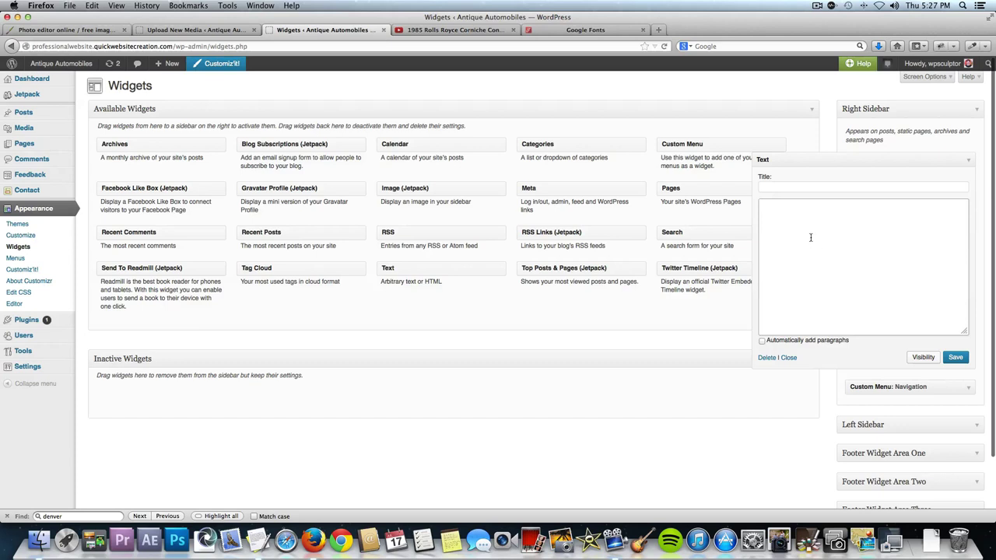
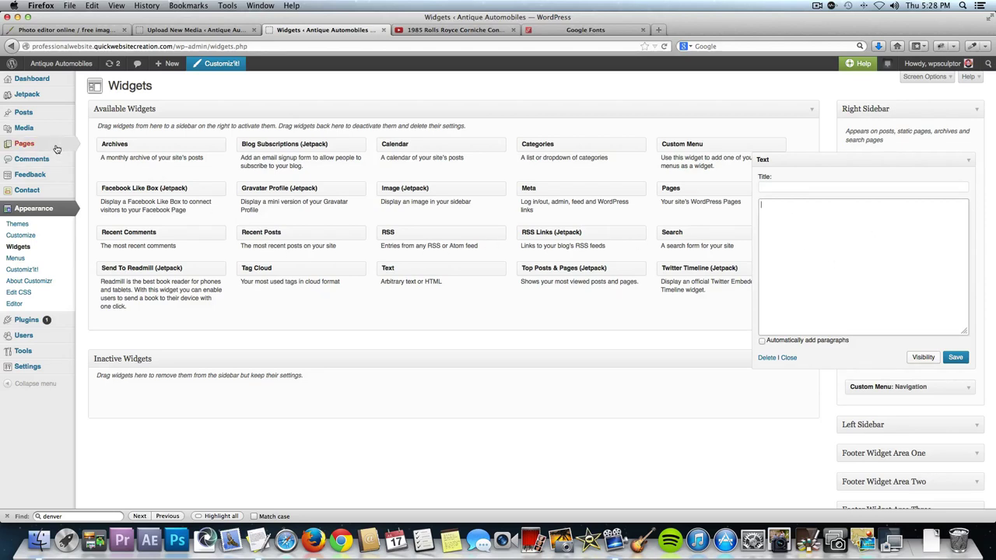
Open a new blank page editor in its own browser tab.
{"action": "mouse_move", "coordinate": [39, 145]}
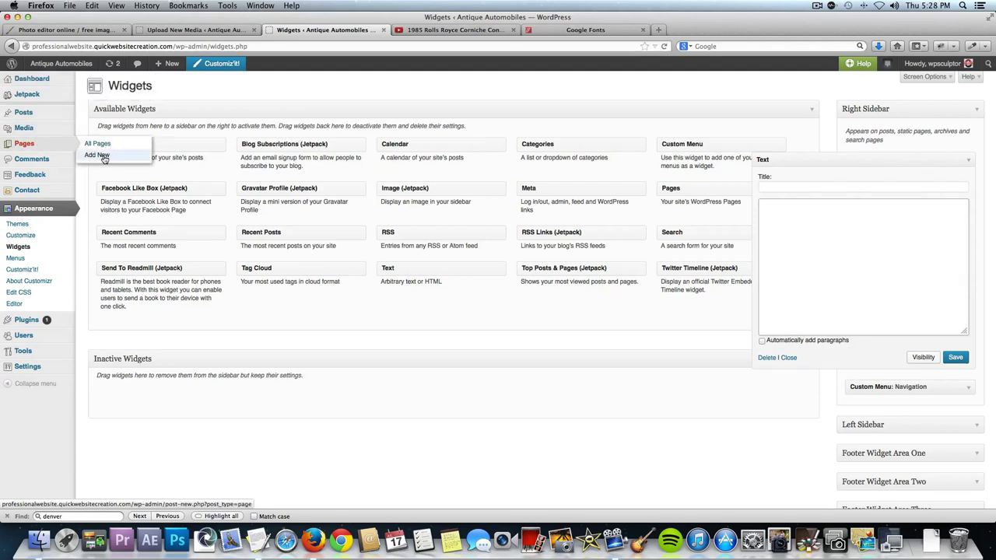
{"action": "right_click", "coordinate": [104, 159]}
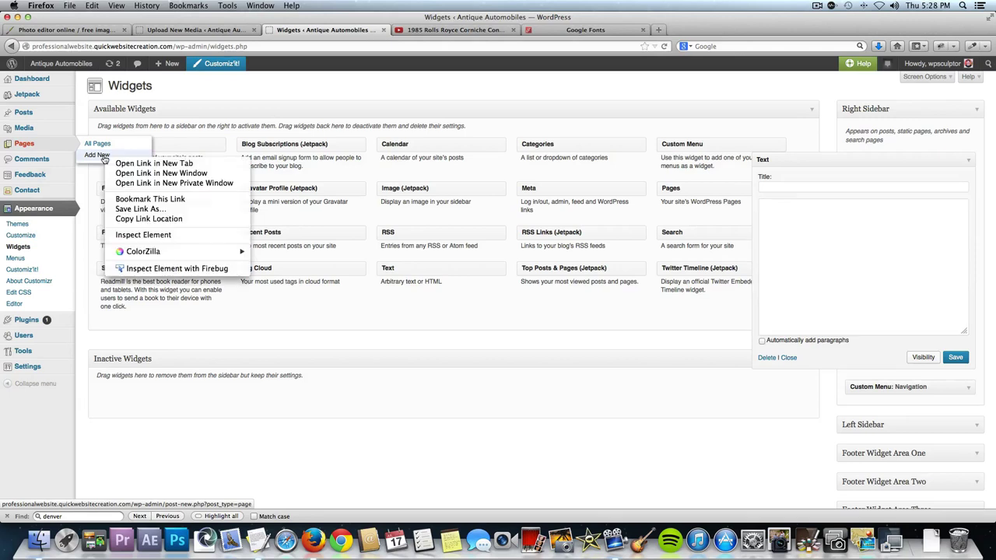
{"action": "left_click", "coordinate": [136, 163]}
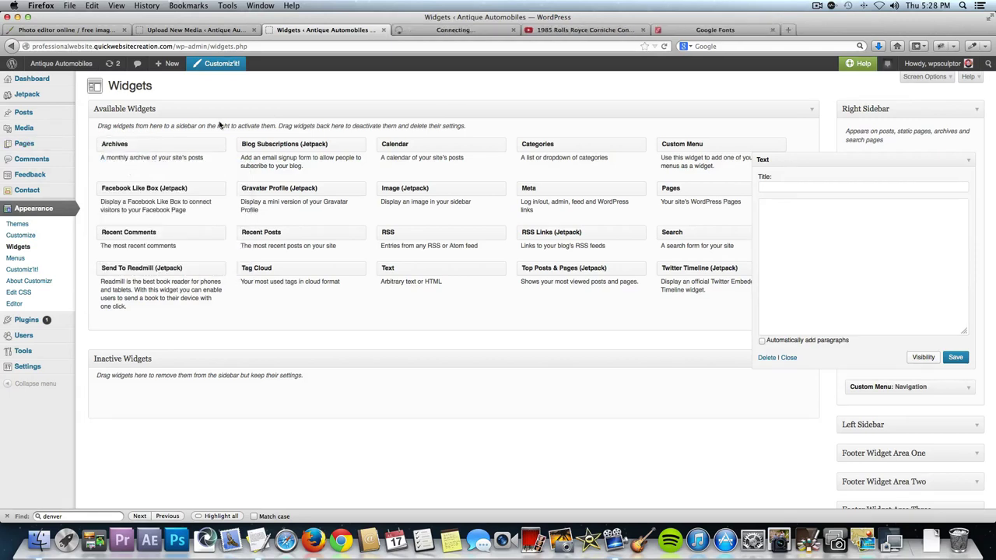
{"action": "left_click", "coordinate": [420, 31]}
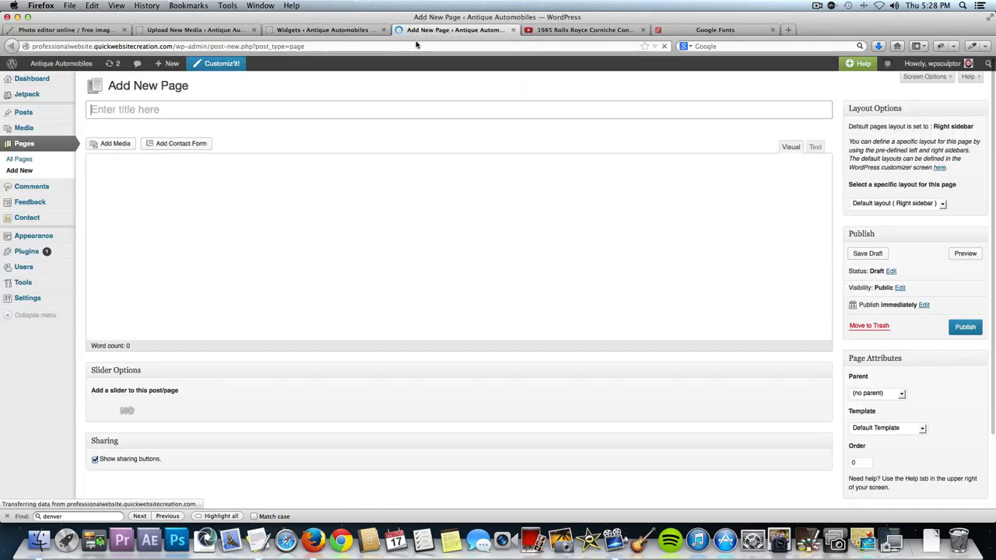
{"action": "left_click", "coordinate": [244, 208]}
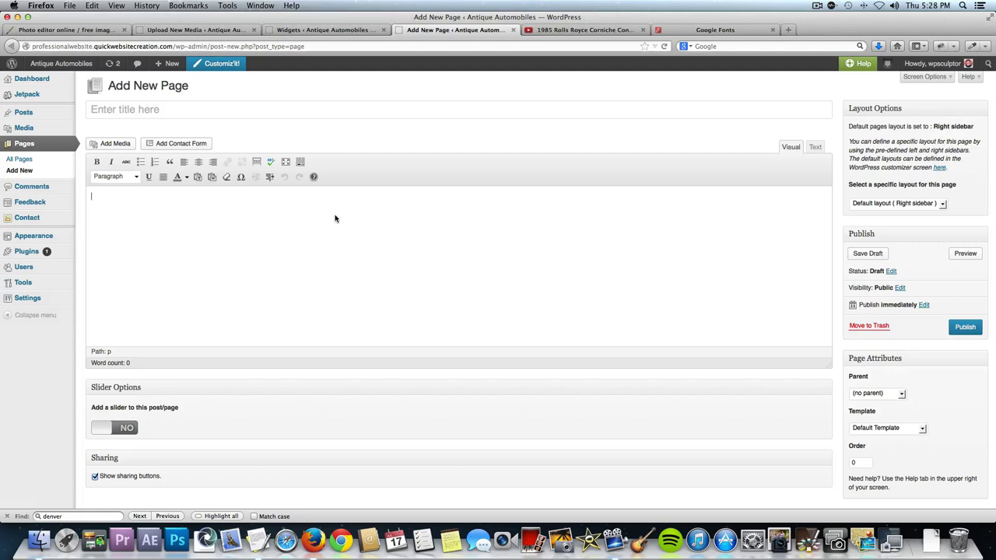
Copy the line 'About this website: Click Here' from TextEdit into the page body.
{"action": "key", "text": "super+Tab"}
{"action": "key", "text": "super+Tab"}
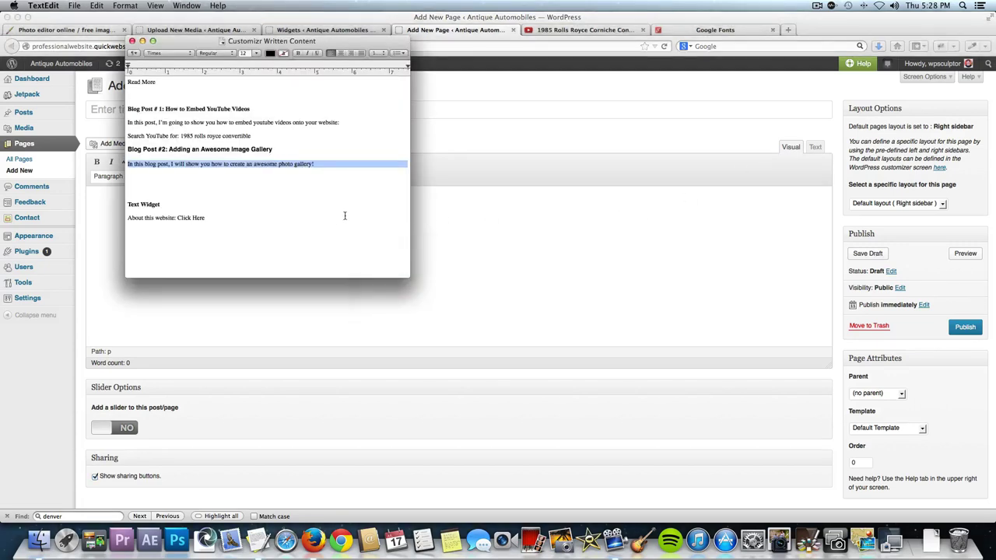
{"action": "scroll", "coordinate": [264, 201], "scroll_direction": "up", "scroll_amount": 1}
{"action": "triple_click", "coordinate": [186, 220]}
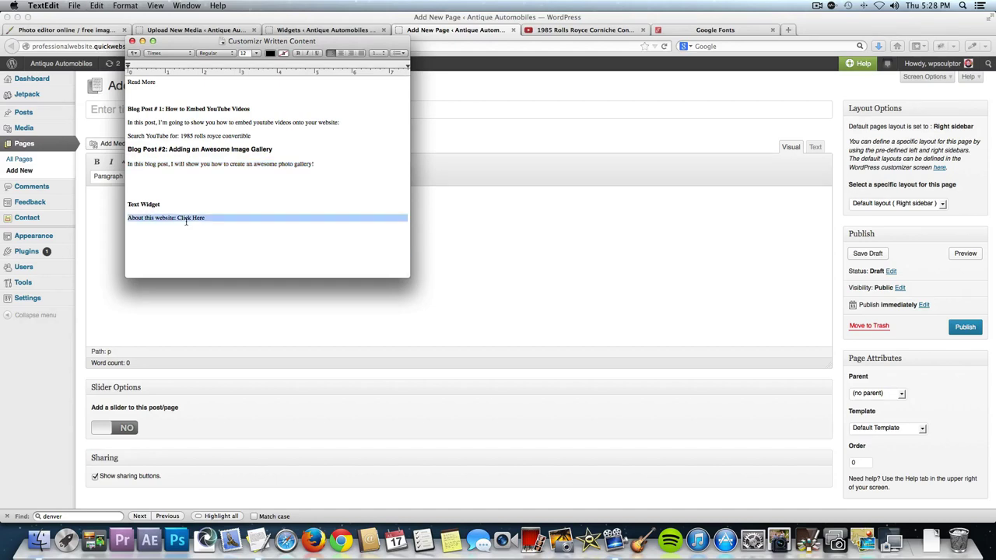
{"action": "key", "text": "super+c"}
{"action": "key", "text": "super+Tab"}
{"action": "left_click", "coordinate": [169, 210]}
{"action": "key", "text": "super+v"}
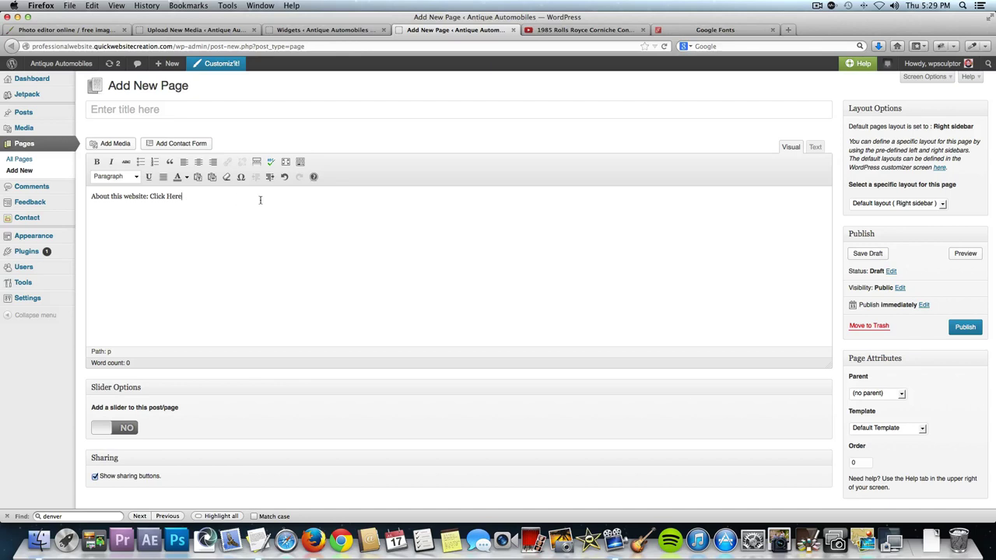
Format the pasted 'About this website: Click Here' line as Heading 4.
{"action": "left_click_drag", "start_coordinate": [182, 197], "coordinate": [93, 195]}
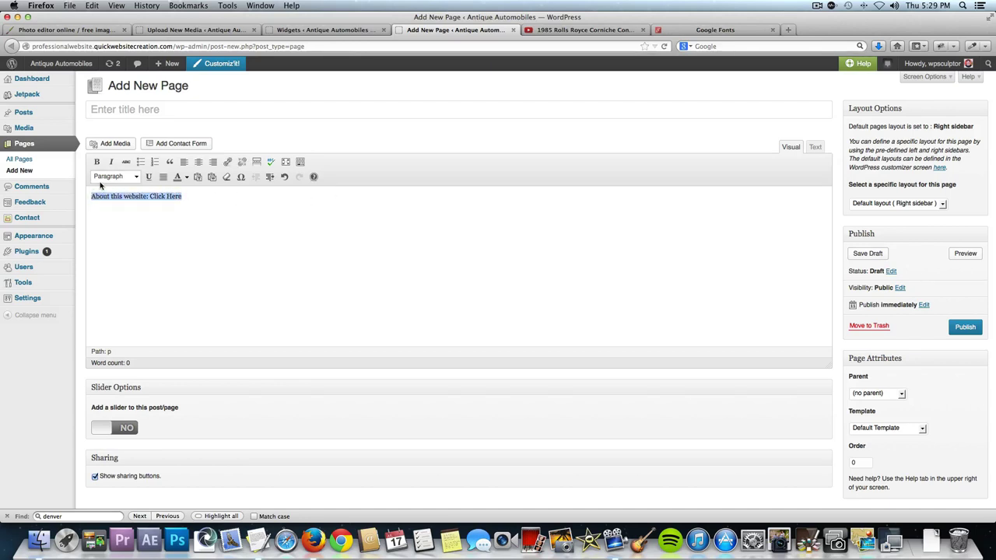
{"action": "left_click", "coordinate": [136, 177]}
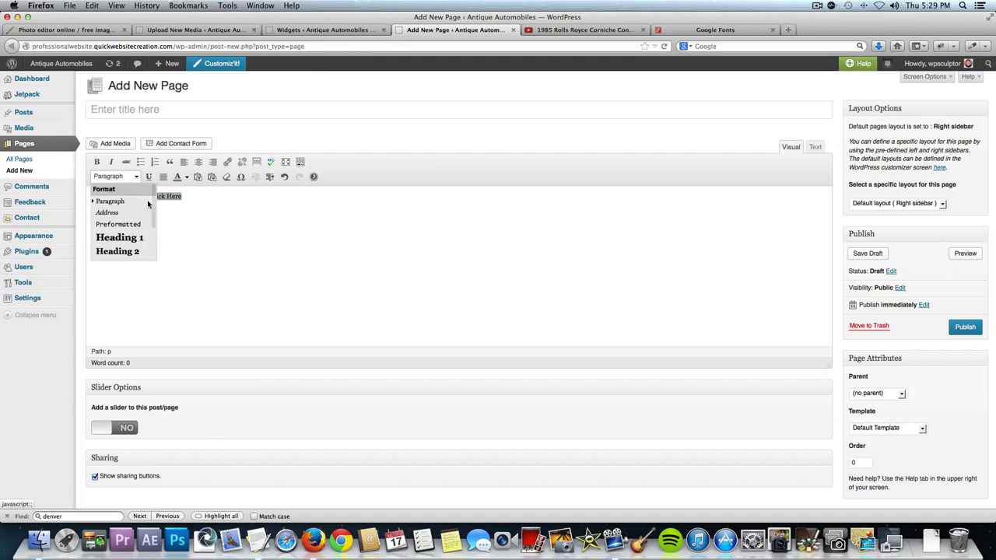
{"action": "scroll", "coordinate": [137, 256], "scroll_direction": "down", "scroll_amount": 3}
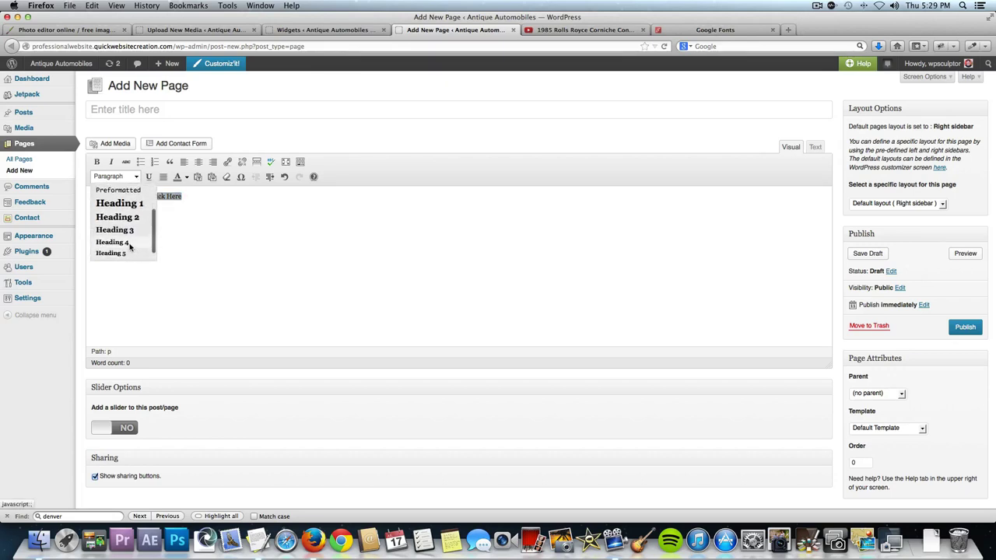
{"action": "scroll", "coordinate": [132, 233], "scroll_direction": "down", "scroll_amount": 1}
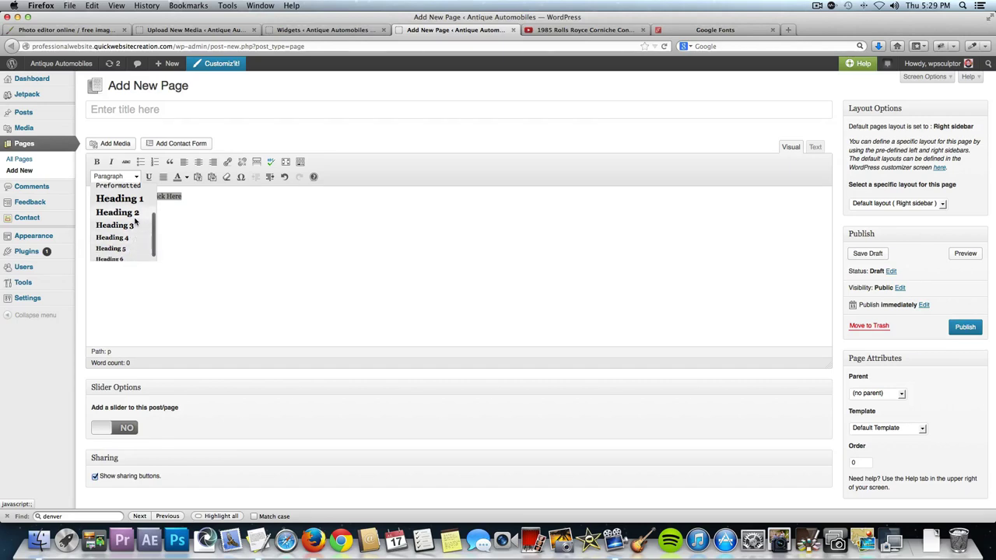
{"action": "scroll", "coordinate": [134, 222], "scroll_direction": "down", "scroll_amount": 1}
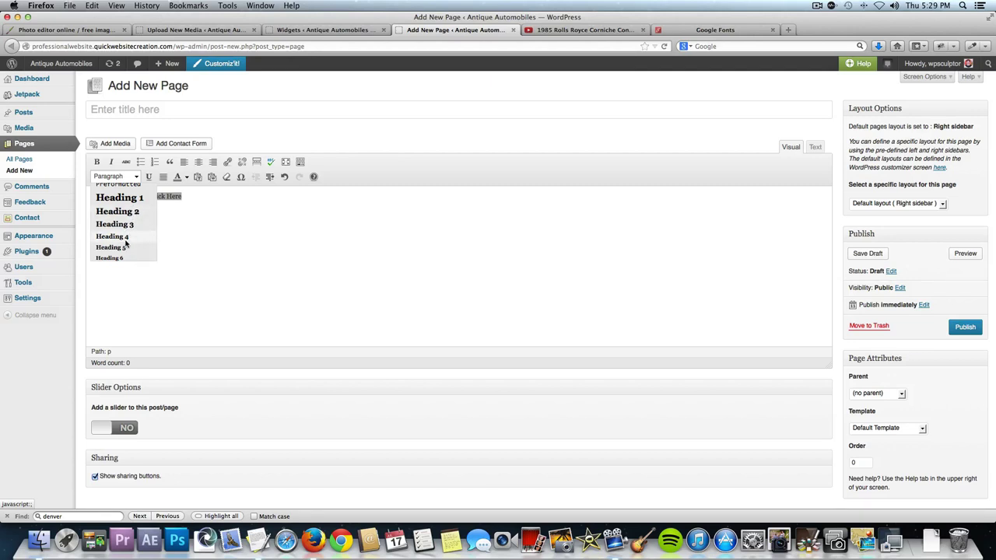
{"action": "key", "text": "Escape"}
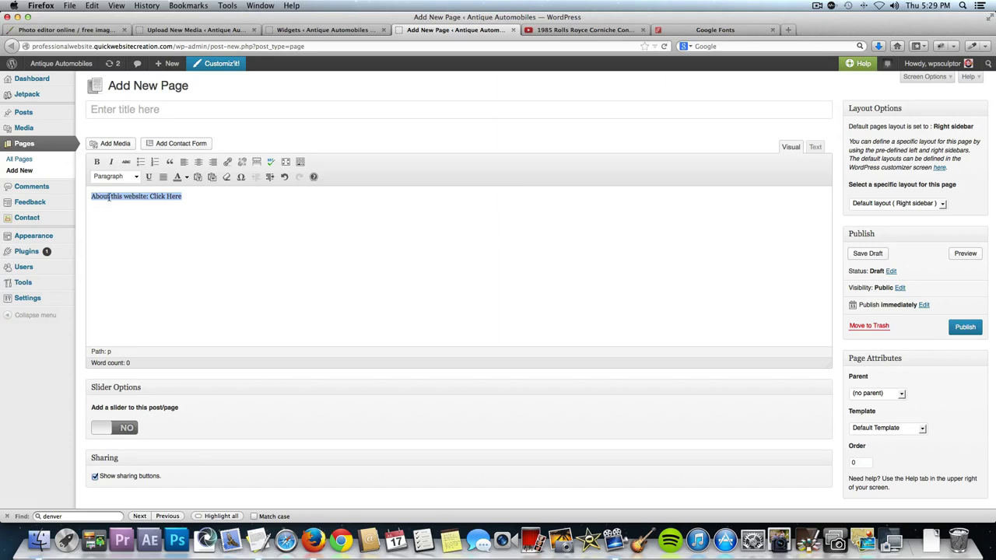
{"action": "left_click", "coordinate": [129, 179]}
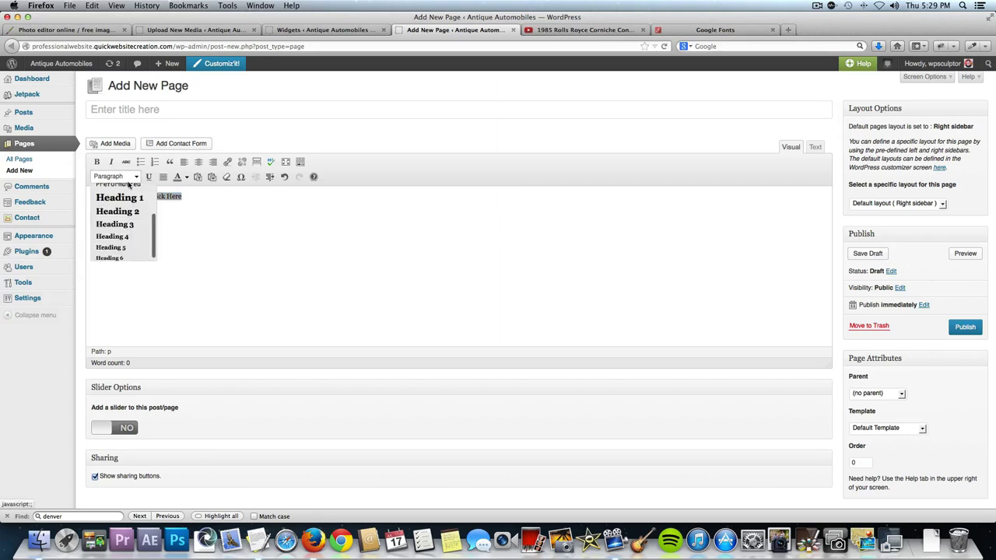
{"action": "left_click", "coordinate": [126, 236]}
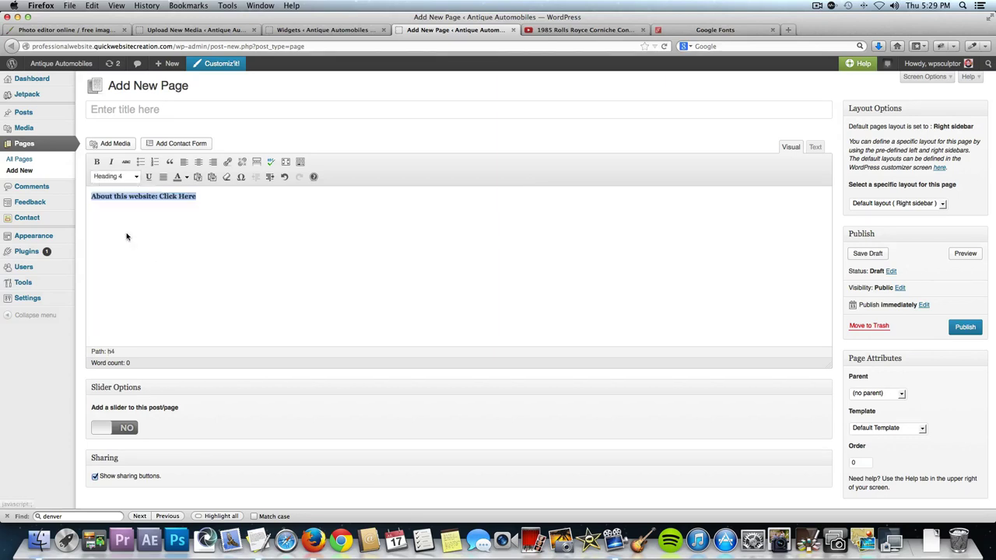
{"action": "left_click", "coordinate": [227, 195]}
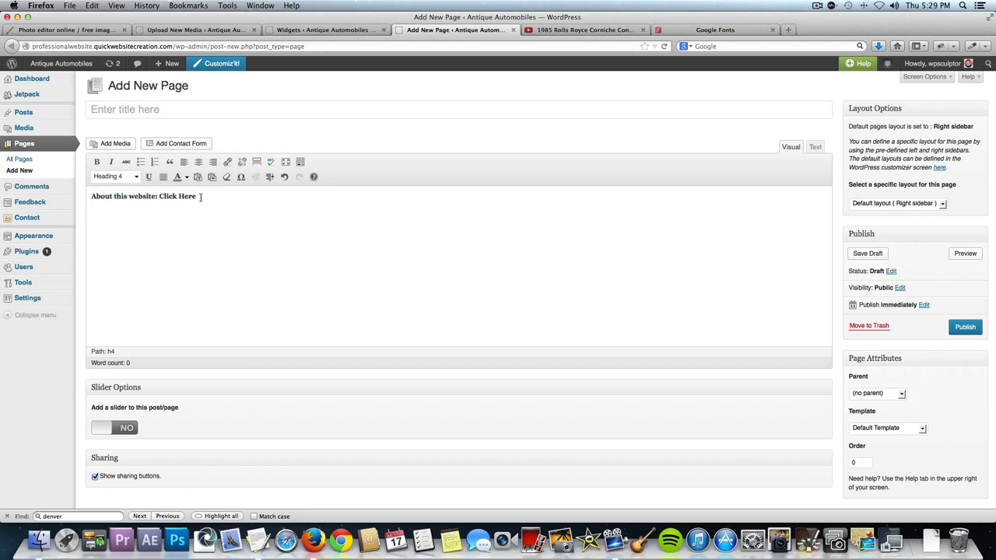
Link the words 'Click Here' to the existing About Us page.
{"action": "left_click_drag", "start_coordinate": [200, 197], "coordinate": [164, 196]}
{"action": "left_click", "coordinate": [229, 162]}
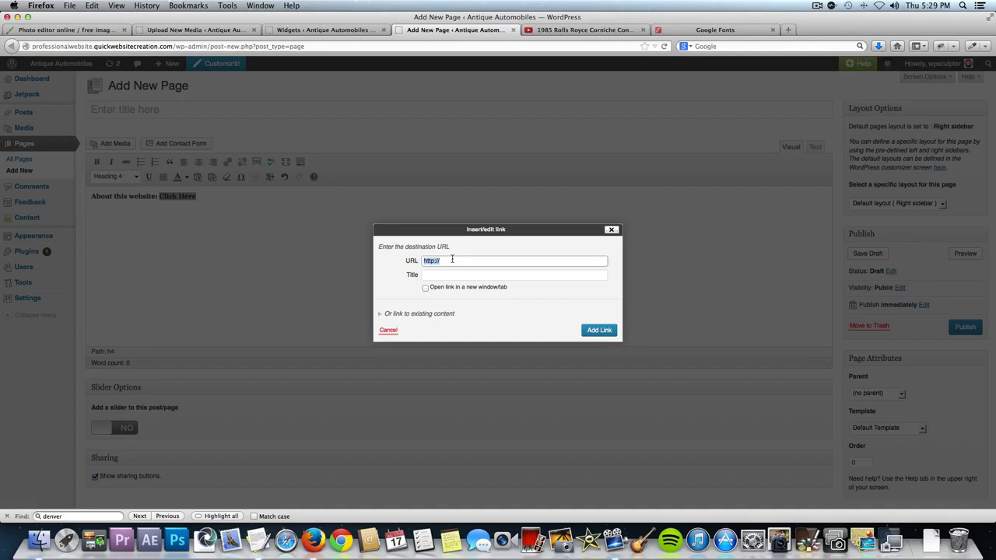
{"action": "left_click", "coordinate": [396, 314]}
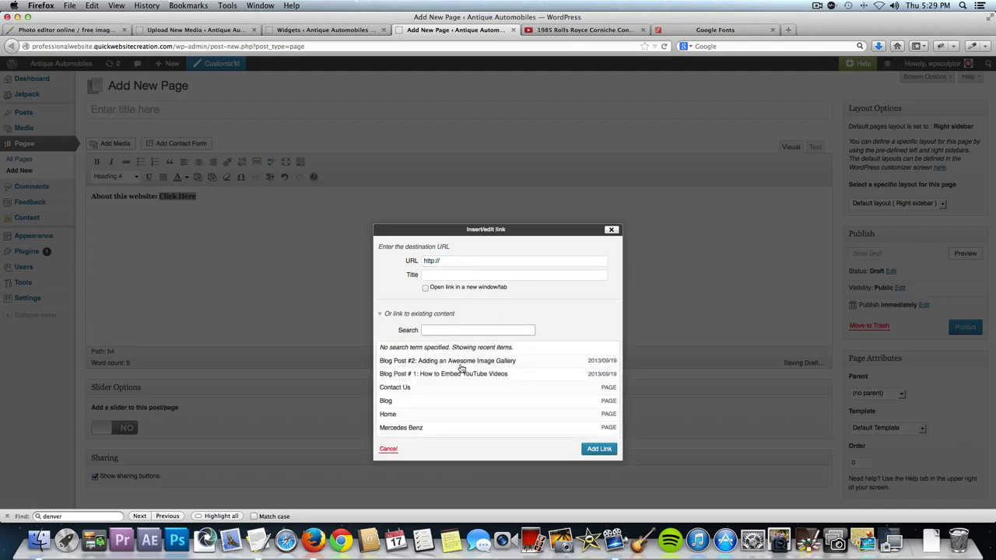
{"action": "scroll", "coordinate": [427, 413], "scroll_direction": "down", "scroll_amount": 3}
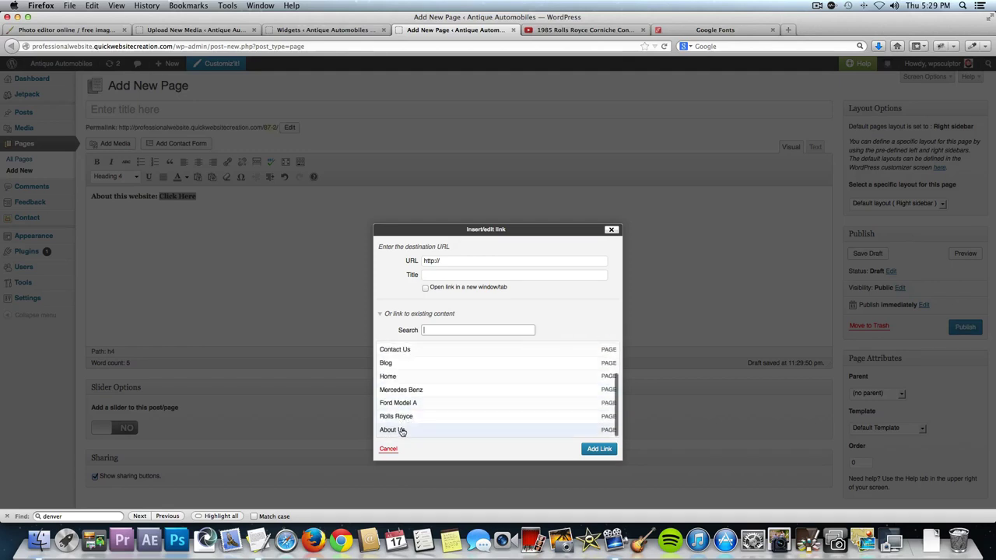
{"action": "left_click", "coordinate": [400, 430]}
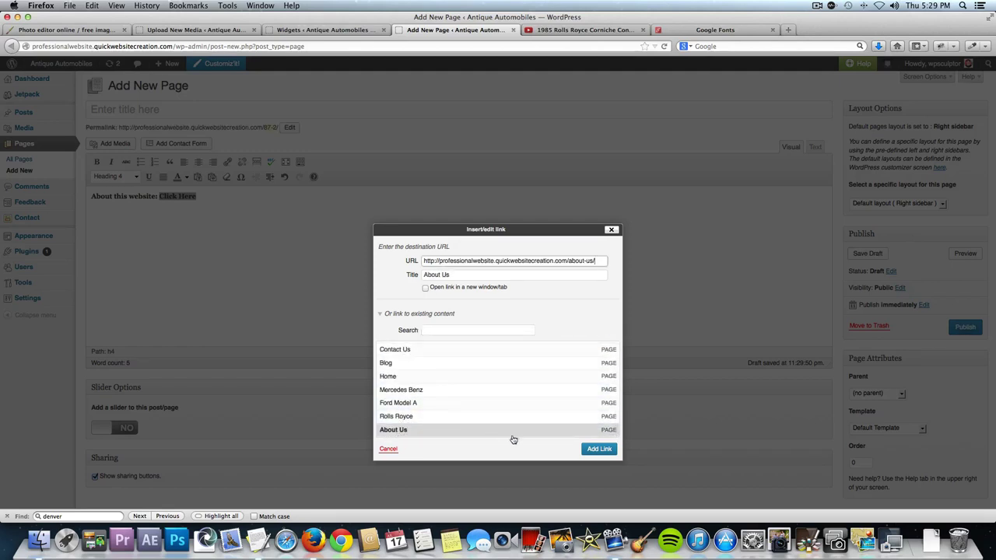
{"action": "left_click", "coordinate": [599, 450]}
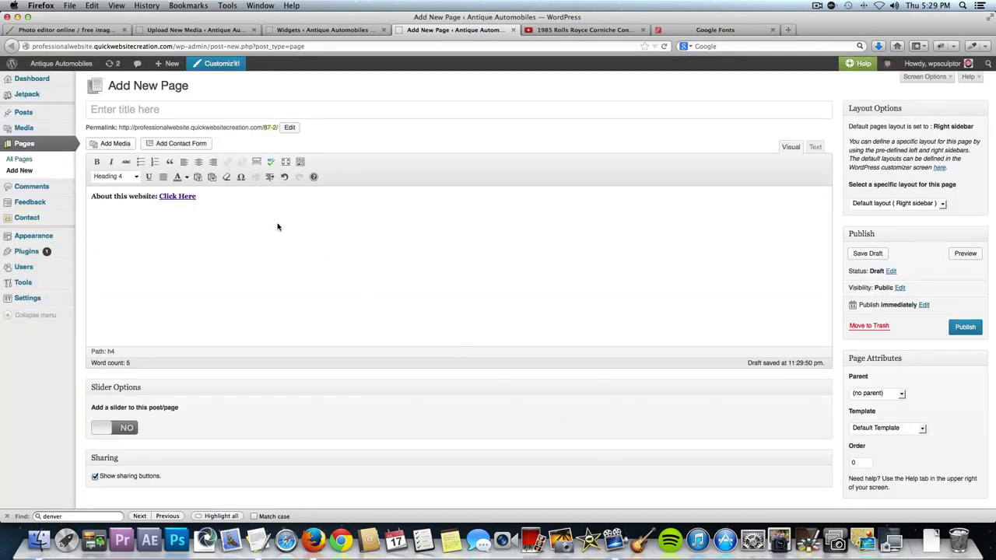
{"action": "left_click", "coordinate": [230, 199]}
On a new line, pick the gold car image from the media library with a custom URL link.
{"action": "key", "text": "Return"}
{"action": "left_click", "coordinate": [117, 144]}
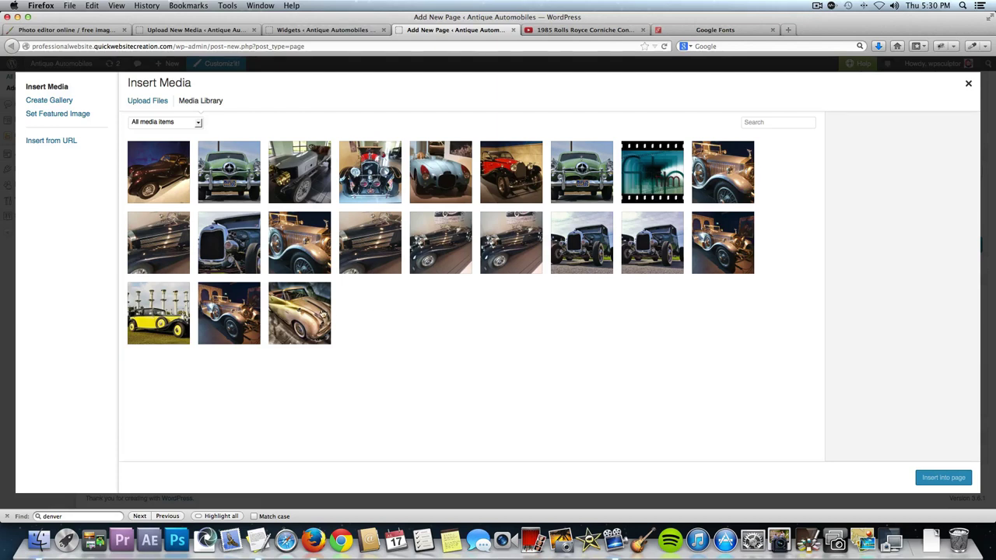
{"action": "left_click", "coordinate": [315, 314]}
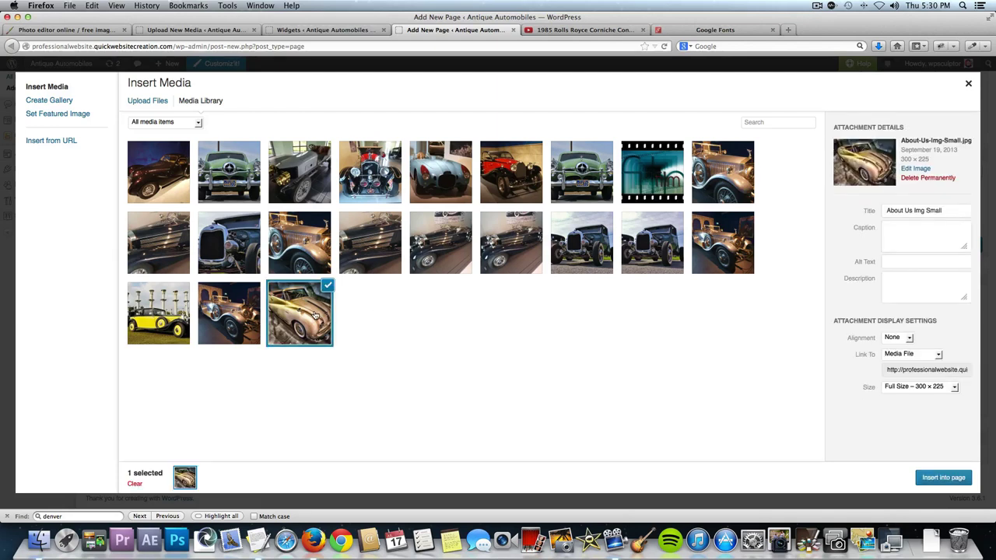
{"action": "left_click", "coordinate": [902, 355]}
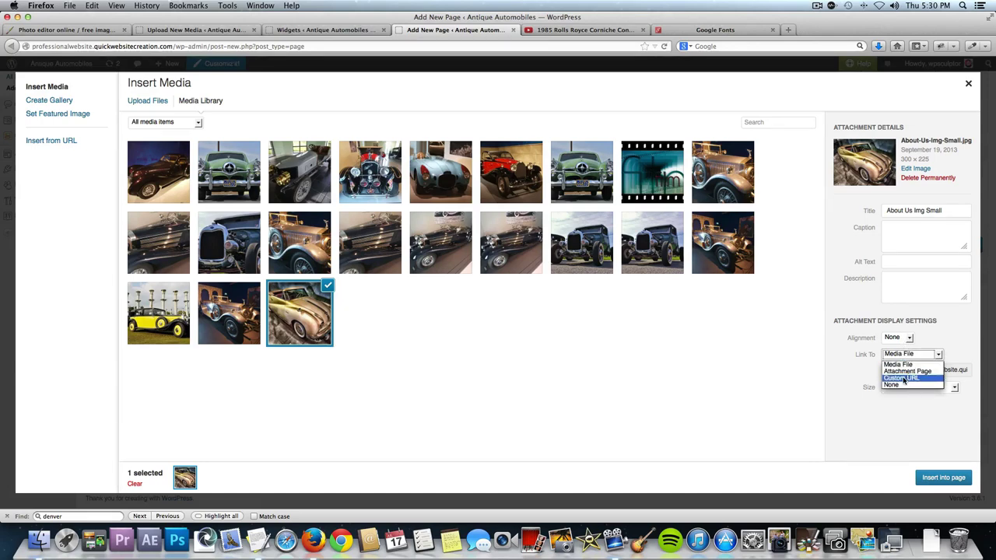
{"action": "left_click", "coordinate": [903, 378]}
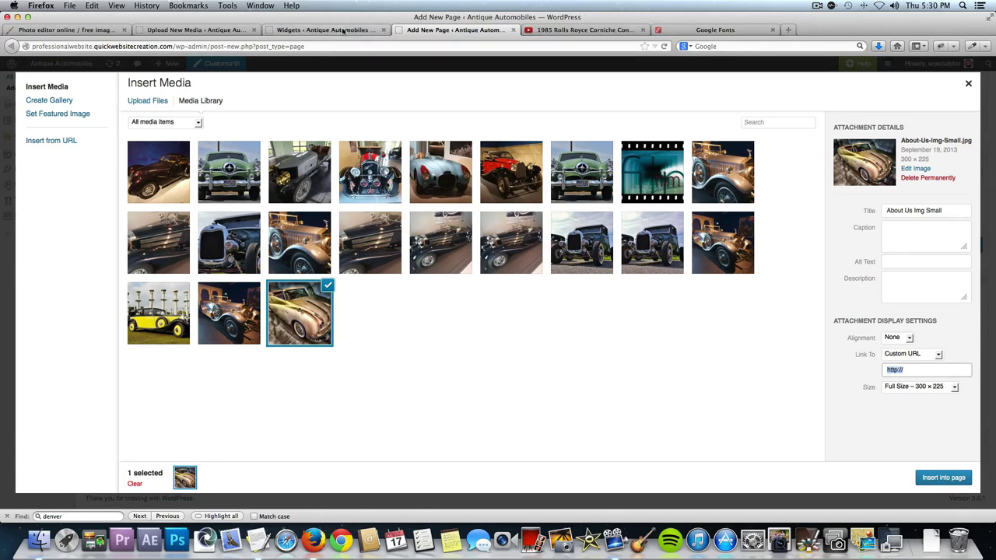
Copy the About Us page URL from professionalwebsite.quickwebsitecreation.com and insert the image linked to it.
{"action": "left_click", "coordinate": [559, 29]}
{"action": "left_click", "coordinate": [179, 45]}
{"action": "type", "text": "prof"}
{"action": "key", "text": "shift+alt+Left"}
{"action": "key", "text": "shift+alt+Left"}
{"action": "key", "text": "shift+alt+Left"}
{"action": "key", "text": "shift+alt+Left"}
{"action": "key", "text": "shift+alt+Left"}
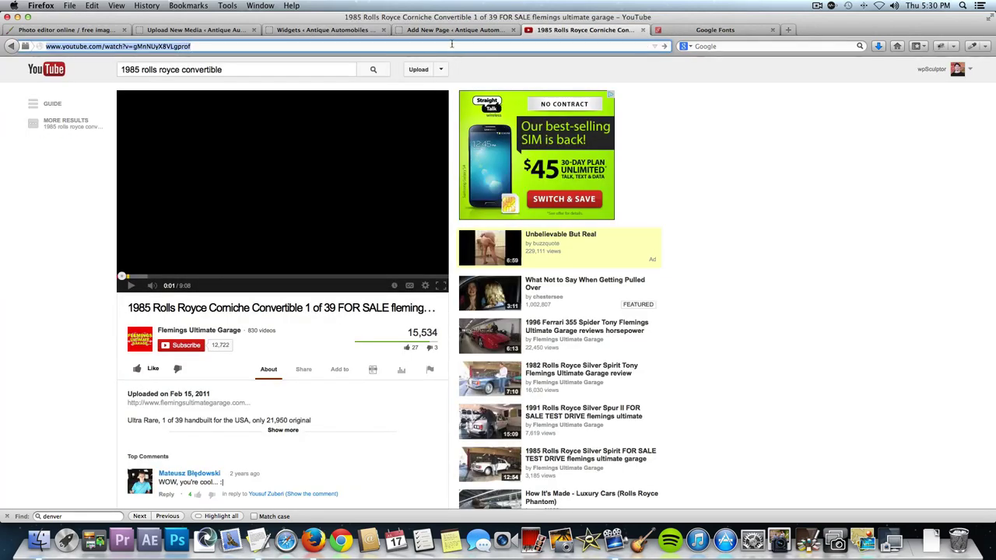
{"action": "type", "text": "professionalwebsite.quickwebsitecreation.com/"}
{"action": "key", "text": "Return"}
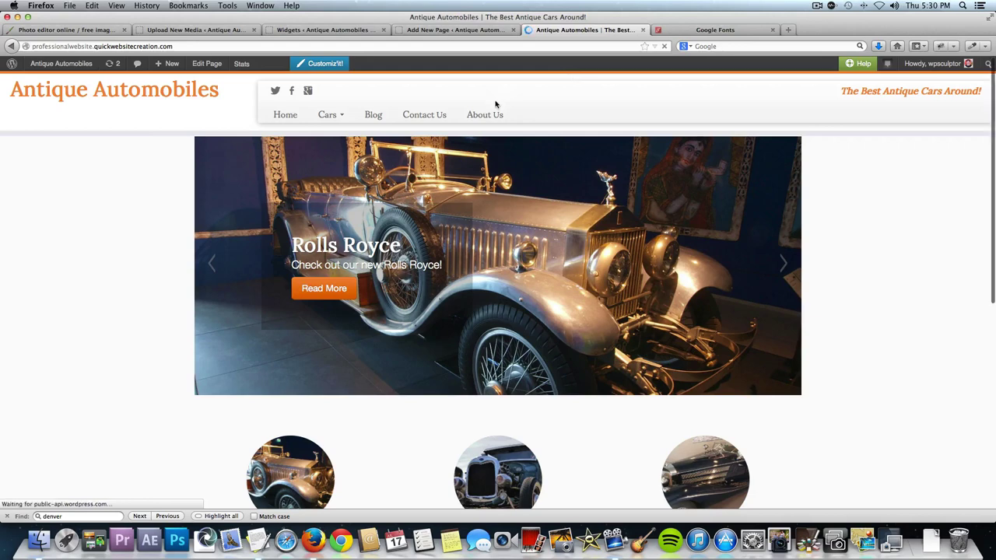
{"action": "left_click", "coordinate": [487, 115]}
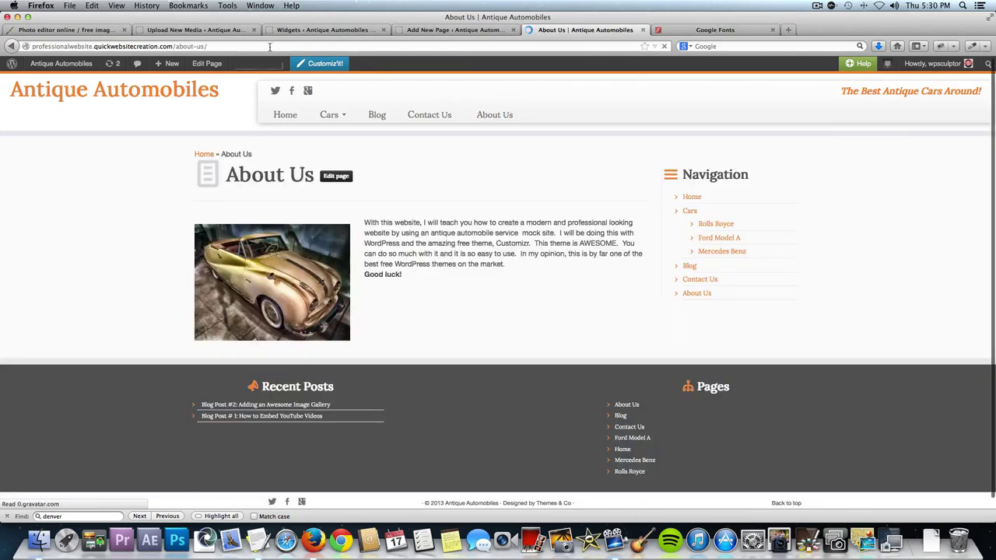
{"action": "left_click", "coordinate": [269, 47]}
{"action": "key", "text": "super+c"}
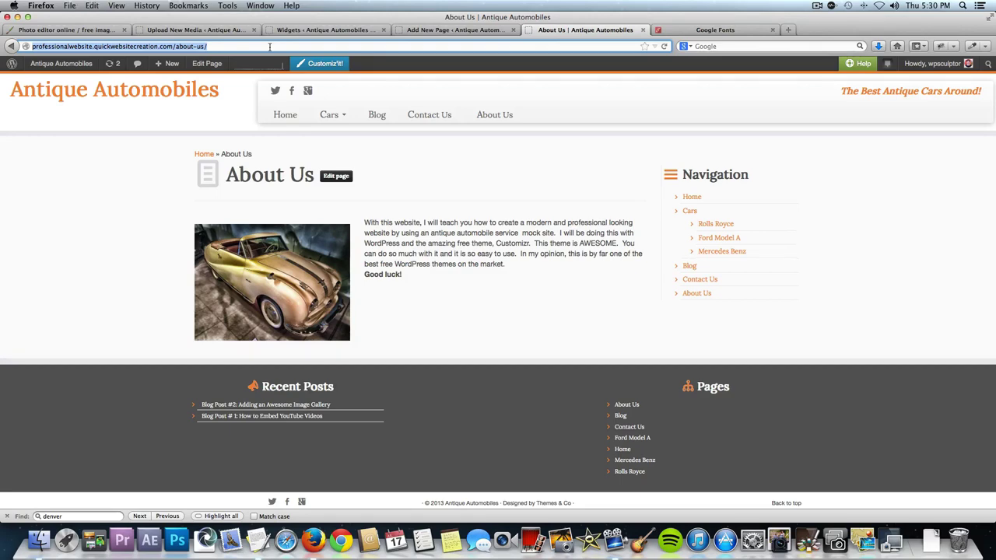
{"action": "left_click", "coordinate": [436, 30]}
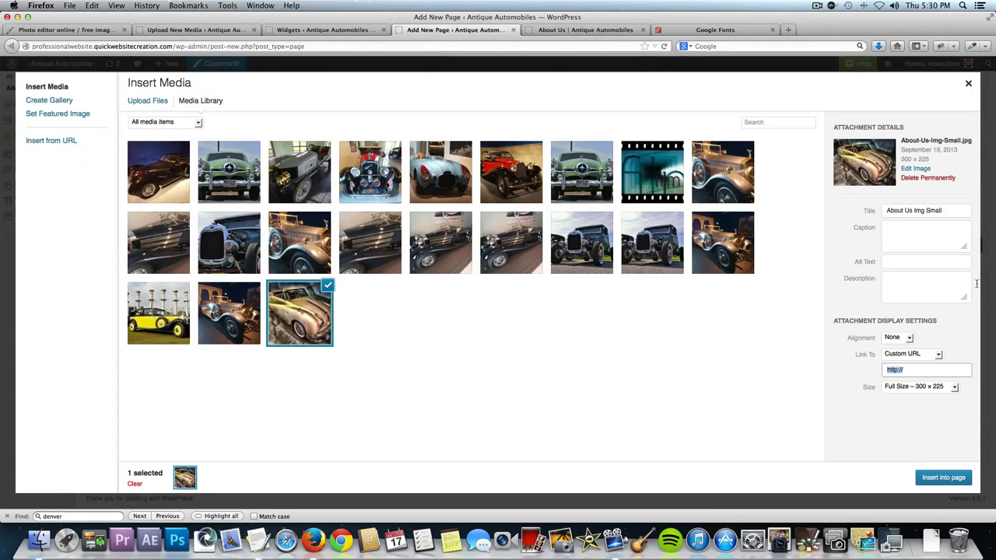
{"action": "key", "text": "super+v"}
{"action": "left_click", "coordinate": [936, 483]}
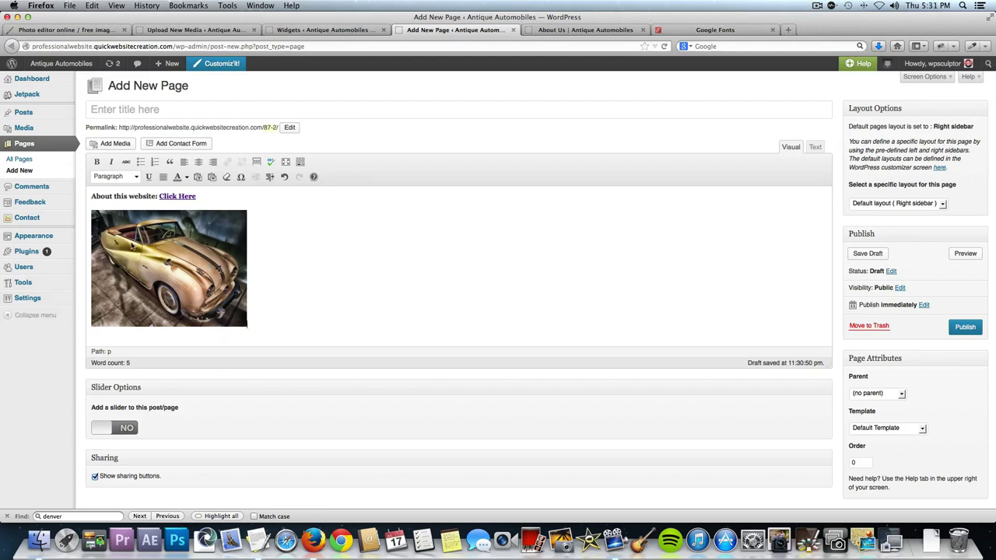
Copy the page's full HTML from the Text editor view.
{"action": "left_click", "coordinate": [814, 150]}
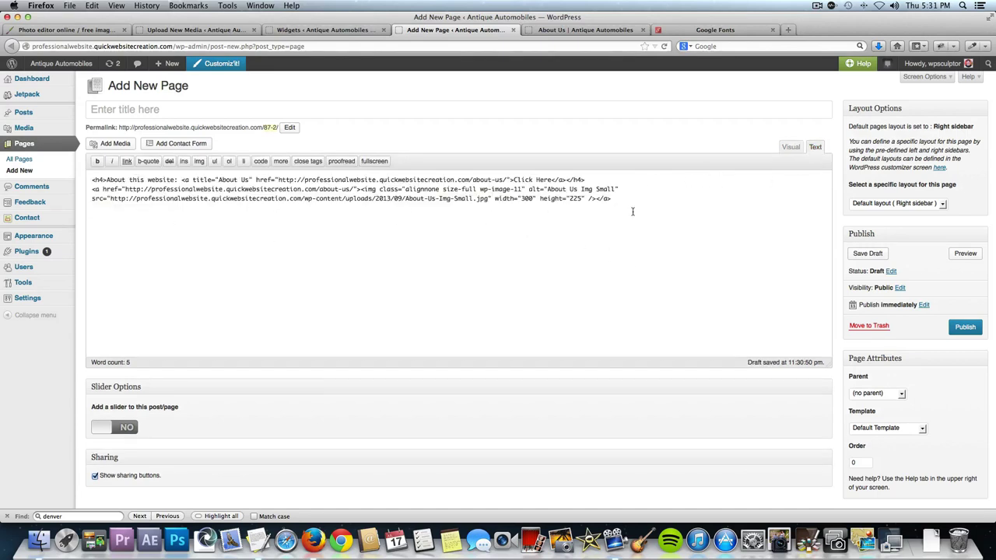
{"action": "left_click_drag", "start_coordinate": [631, 211], "coordinate": [364, 172]}
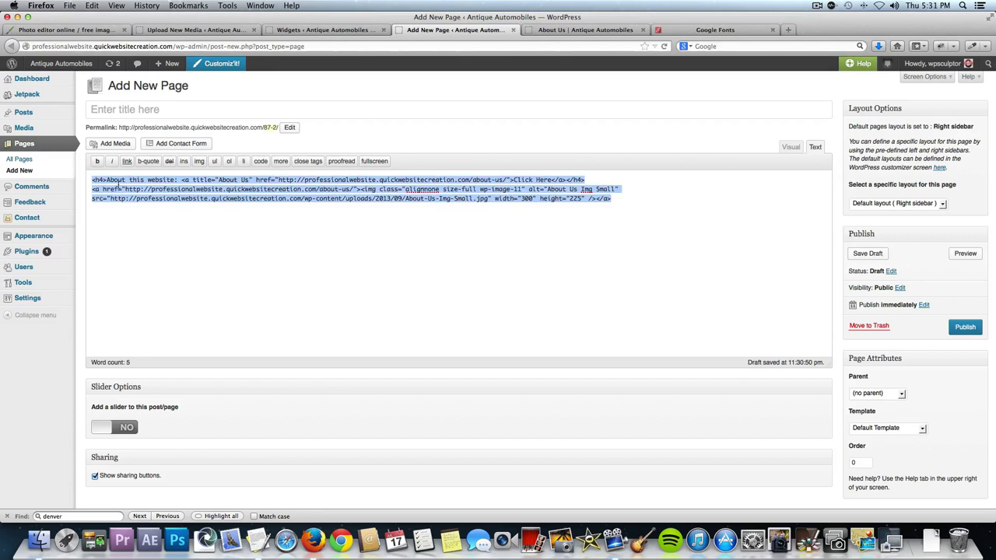
{"action": "key", "text": "super+c"}
Paste the HTML into the Right Sidebar Text widget and save it.
{"action": "left_click", "coordinate": [298, 31]}
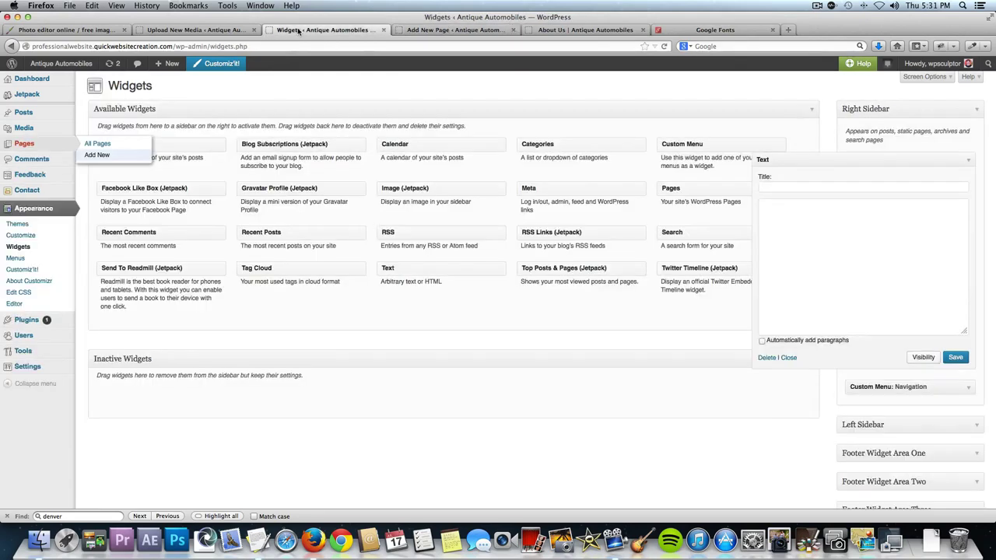
{"action": "left_click", "coordinate": [798, 211]}
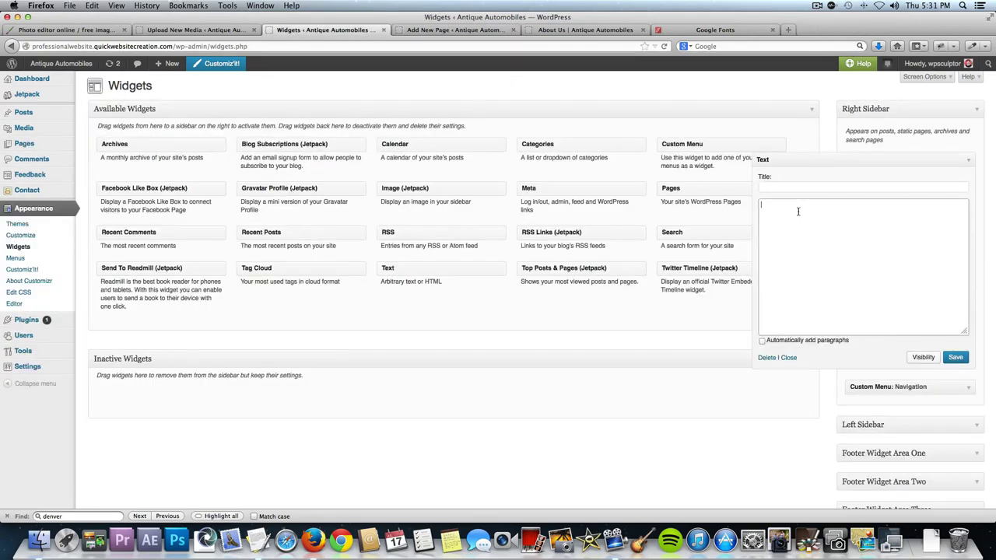
{"action": "key", "text": "super+v"}
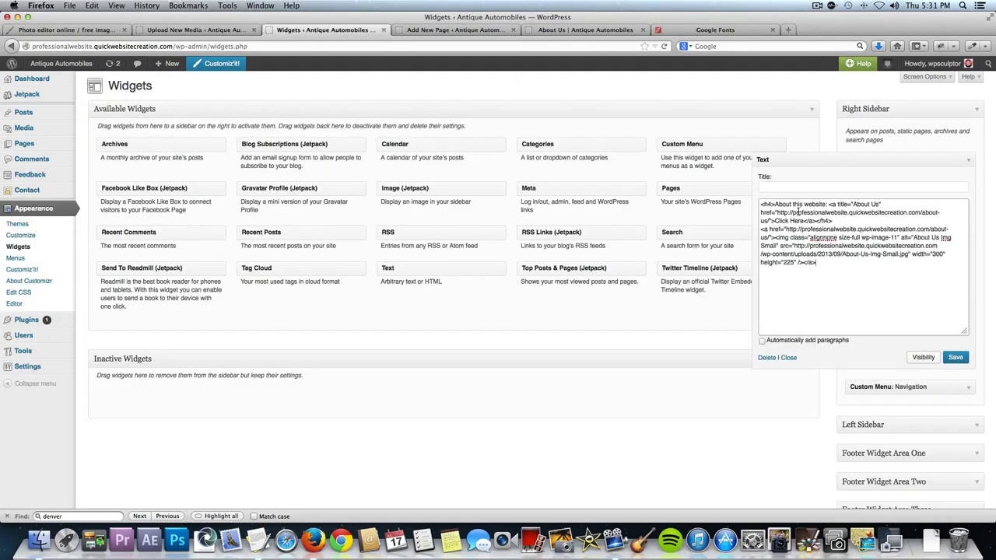
{"action": "left_click", "coordinate": [963, 361]}
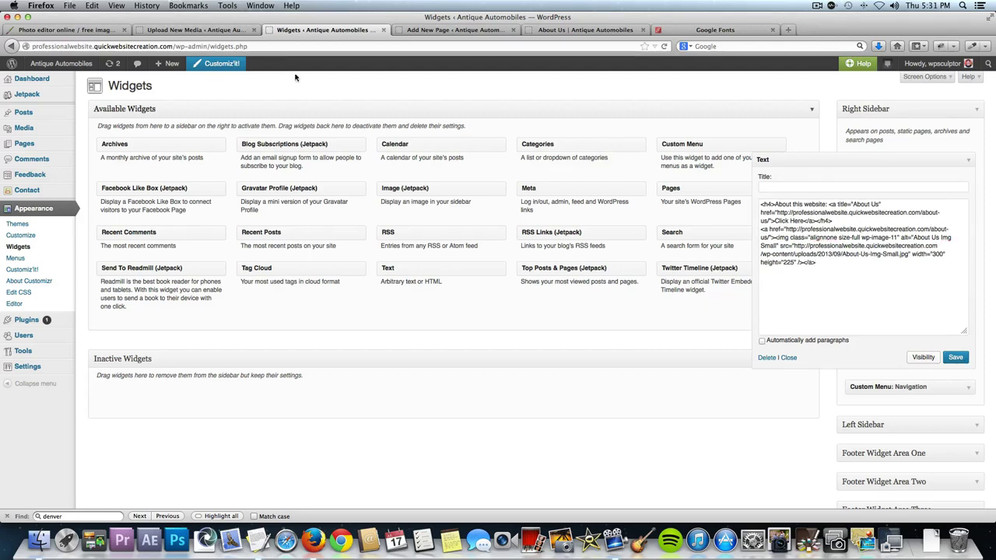
{"action": "mouse_move", "coordinate": [62, 67]}
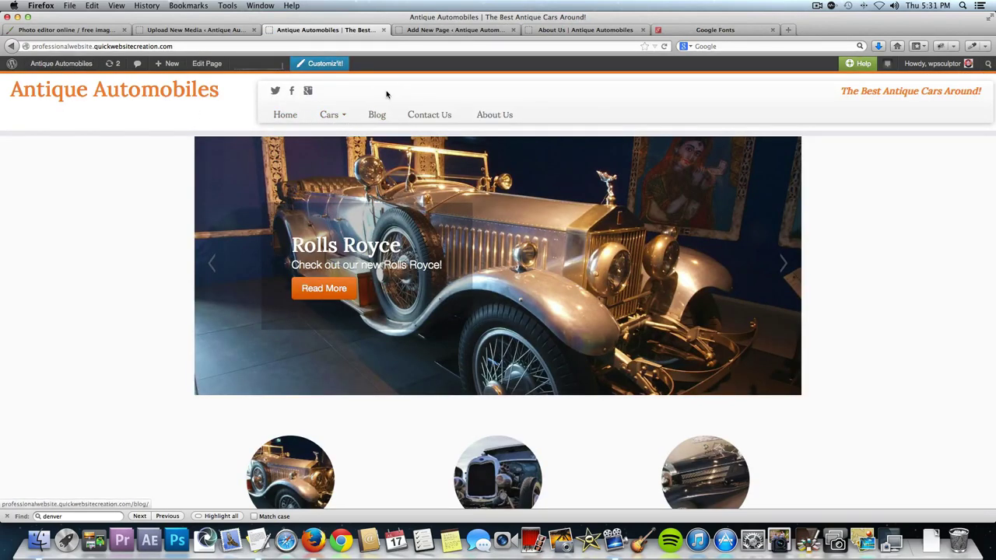
Test the sidebar Click Here link and car image on the Rolls Royce and Contact Us pages.
{"action": "left_click", "coordinate": [342, 122]}
{"action": "left_click", "coordinate": [339, 134]}
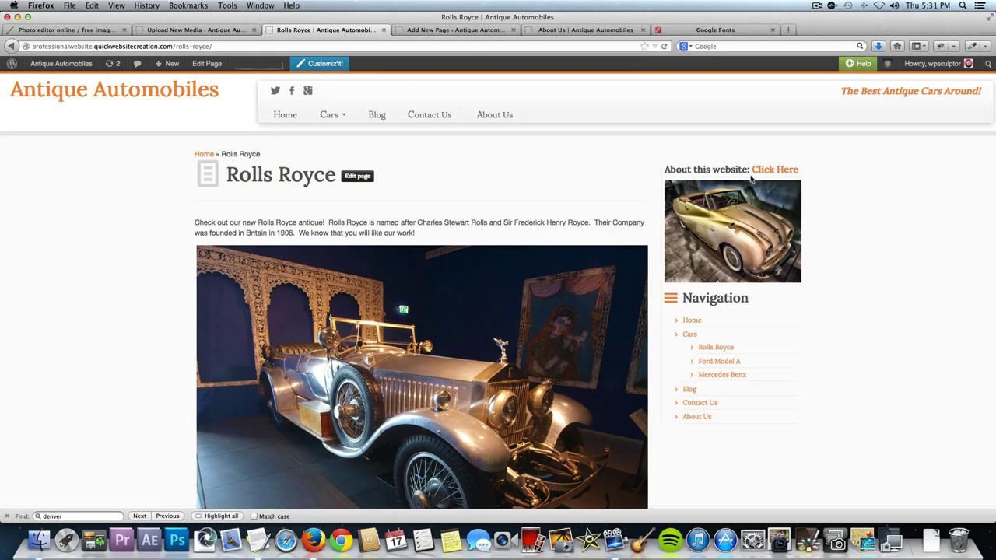
{"action": "left_click", "coordinate": [778, 170]}
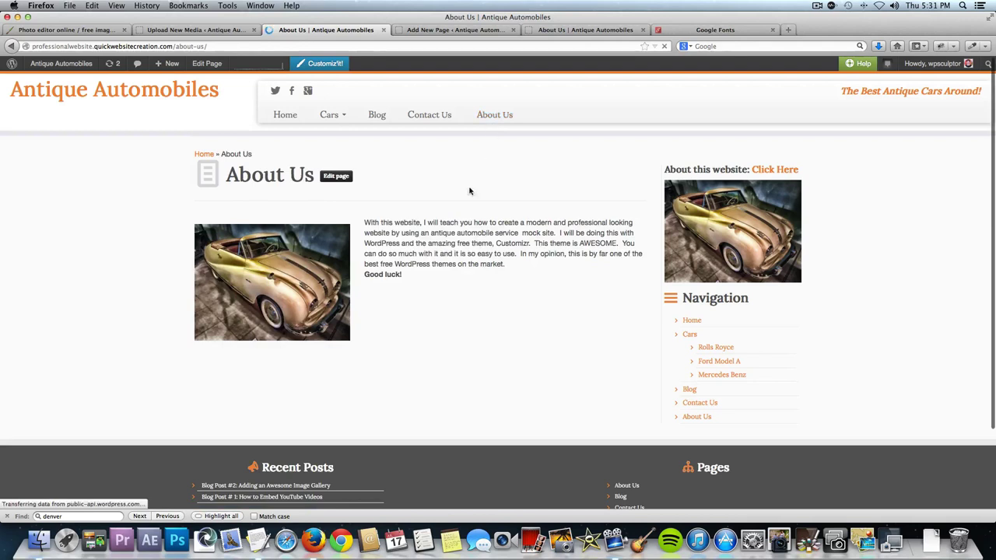
{"action": "left_click", "coordinate": [427, 119]}
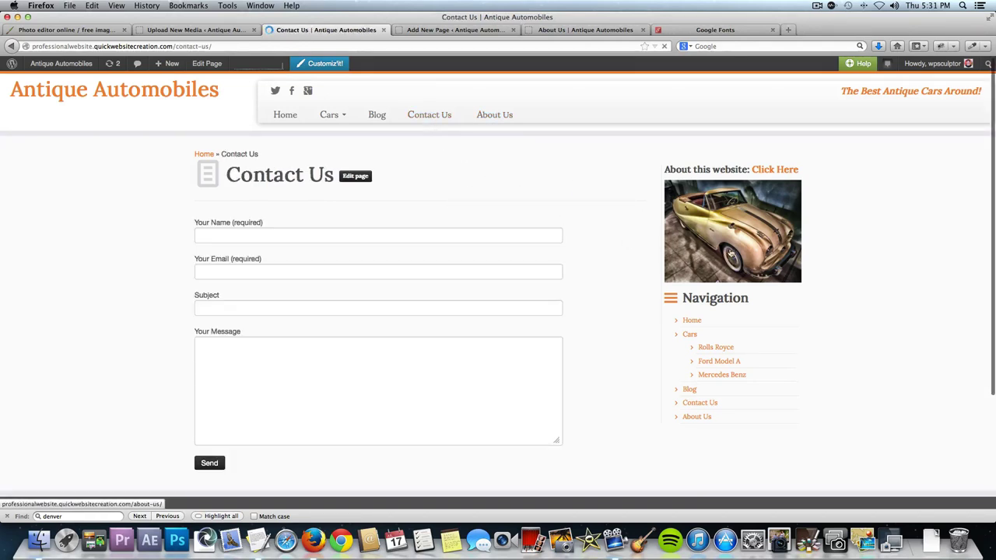
{"action": "left_click", "coordinate": [748, 227]}
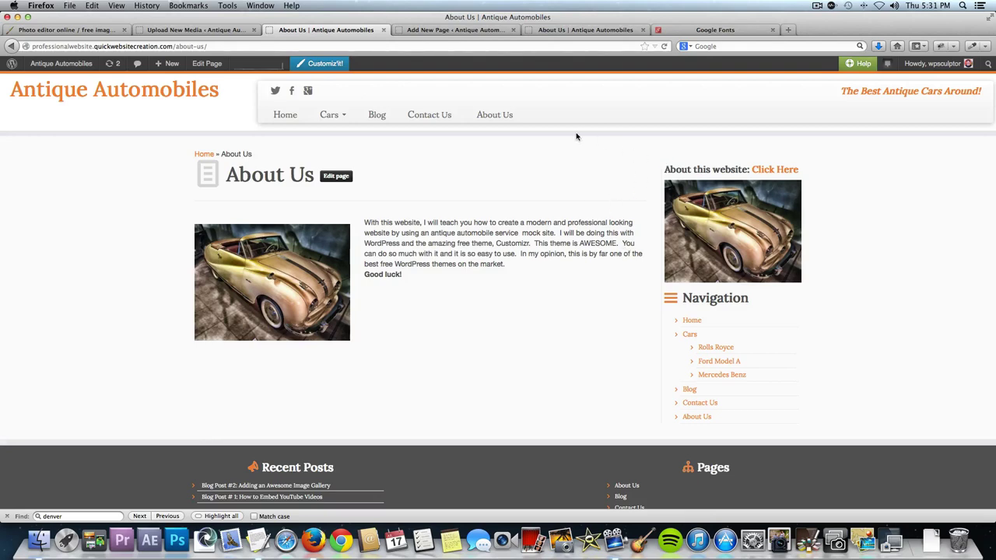
{"action": "left_click", "coordinate": [437, 32]}
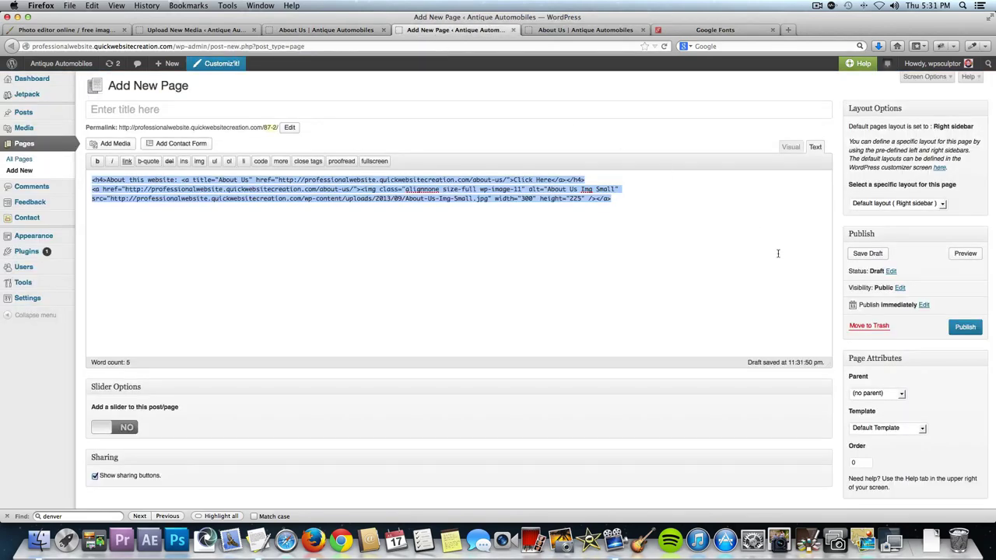
Move the temporary draft page to the Trash.
{"action": "scroll", "coordinate": [794, 246], "scroll_direction": "down", "scroll_amount": 3}
{"action": "scroll", "coordinate": [794, 246], "scroll_direction": "up", "scroll_amount": 3}
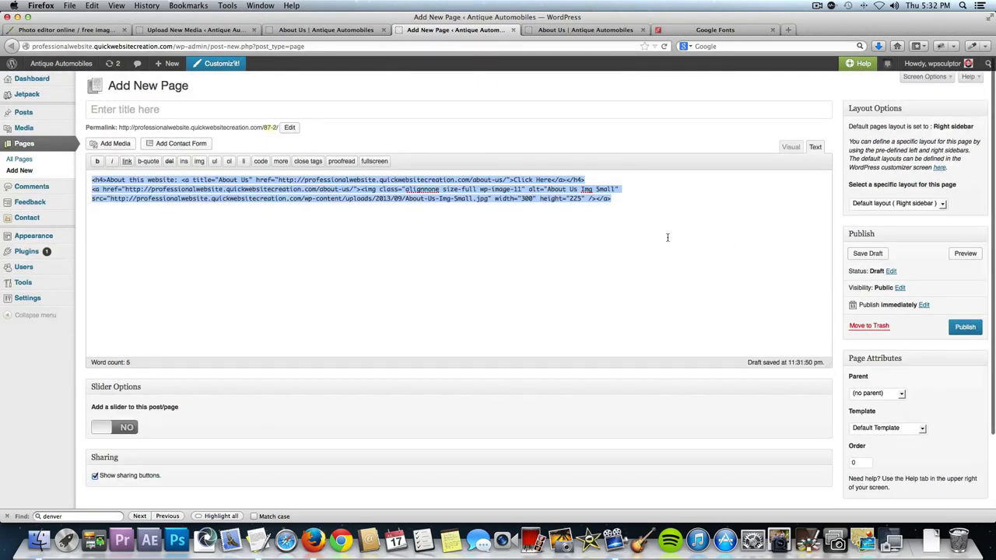
{"action": "scroll", "coordinate": [667, 237], "scroll_direction": "down", "scroll_amount": 3}
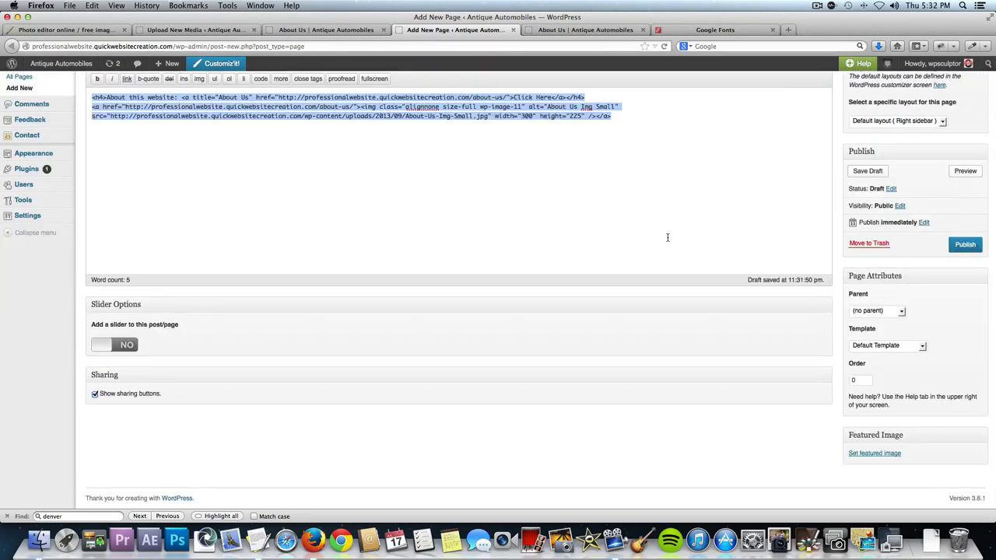
{"action": "left_click", "coordinate": [884, 244]}
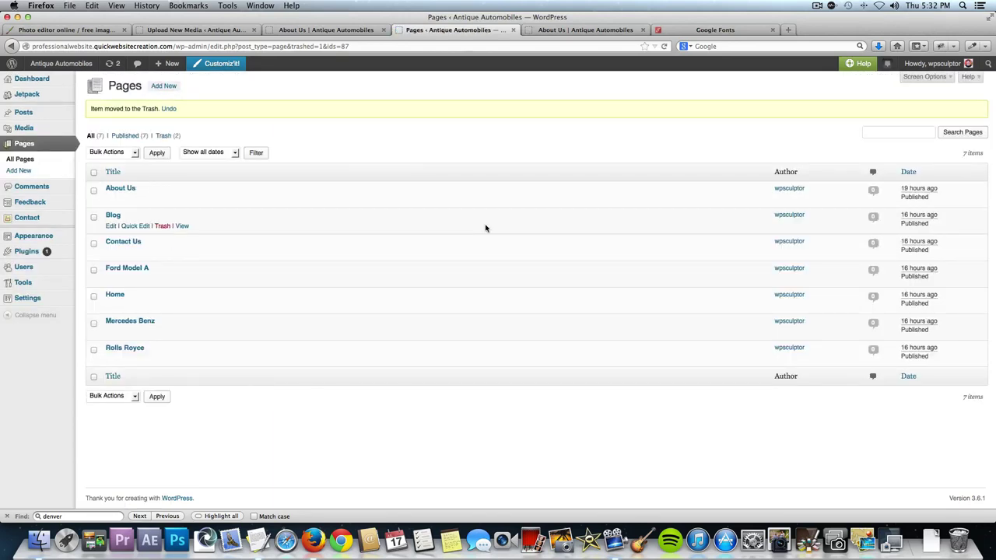
On the Widgets page, expand Footer Widget Area Two's Text widget and place the caret in its content.
{"action": "mouse_move", "coordinate": [52, 238]}
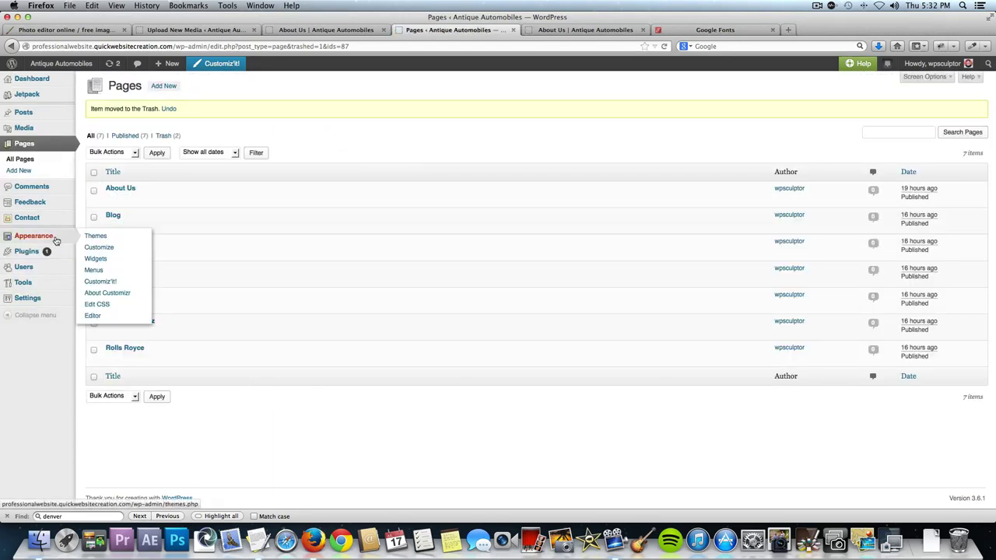
{"action": "left_click", "coordinate": [111, 262]}
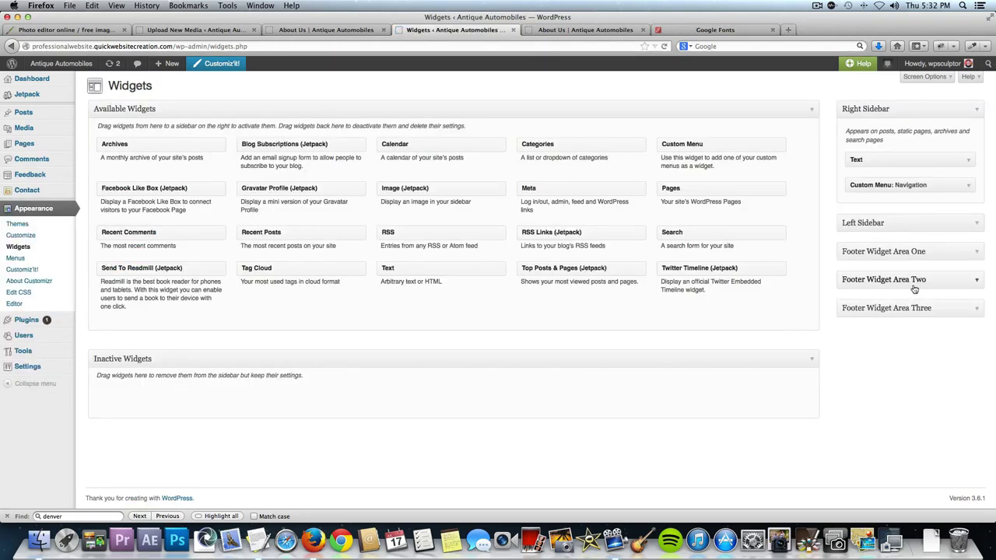
{"action": "left_click", "coordinate": [976, 285]}
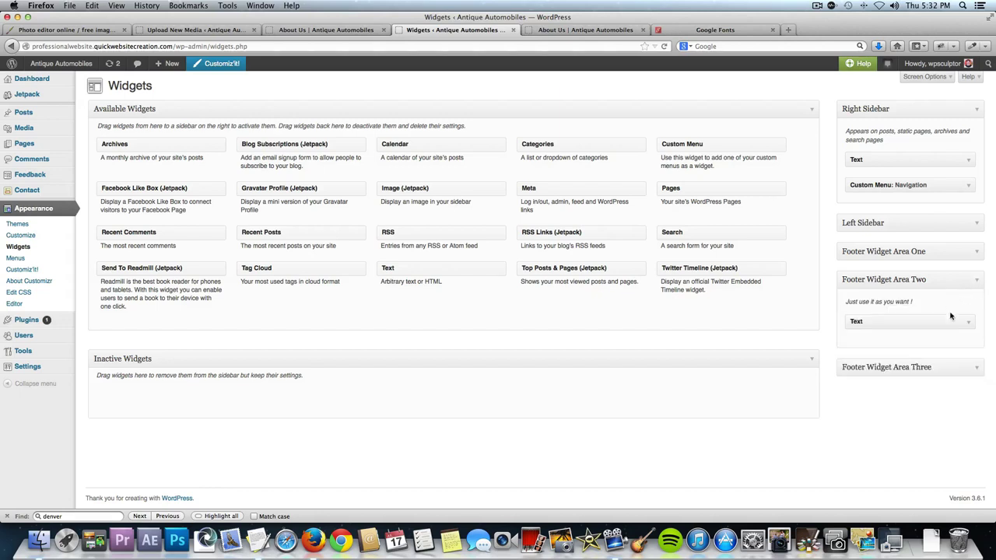
{"action": "left_click", "coordinate": [969, 325]}
{"action": "left_click", "coordinate": [843, 384]}
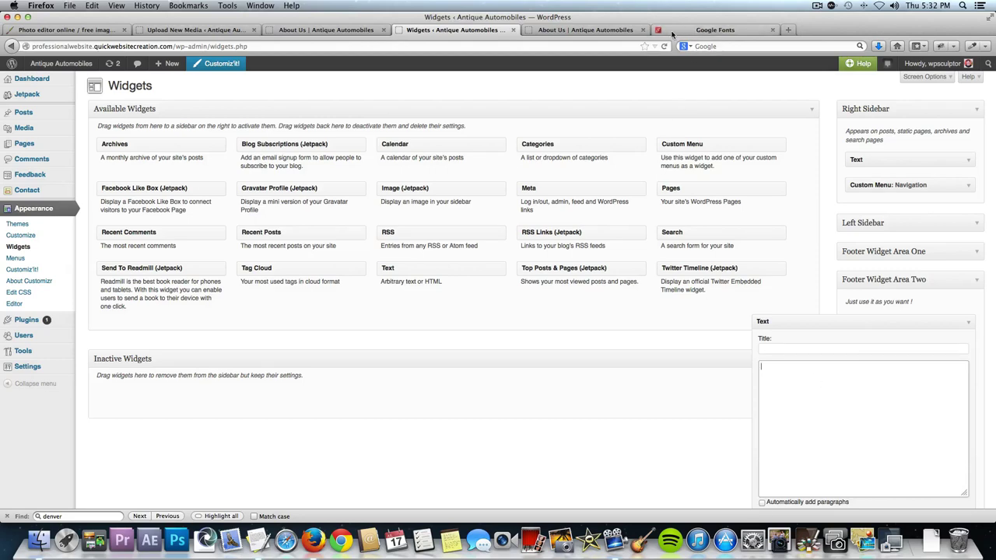
Search YouTube for 'Antique Cars 1920's' and open the Antique Cars 1920's to 30's video.
{"action": "left_click", "coordinate": [606, 30]}
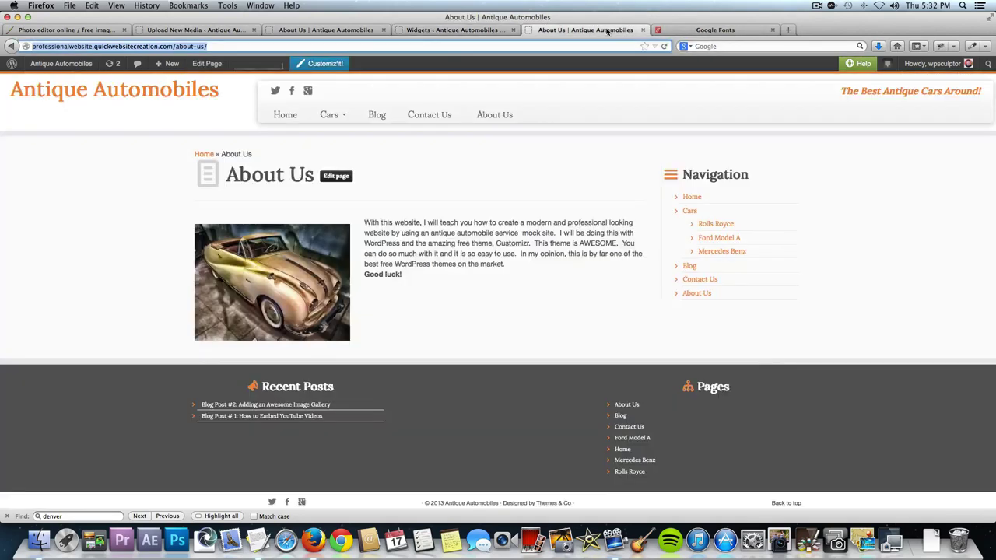
{"action": "type", "text": "youtube.com/"}
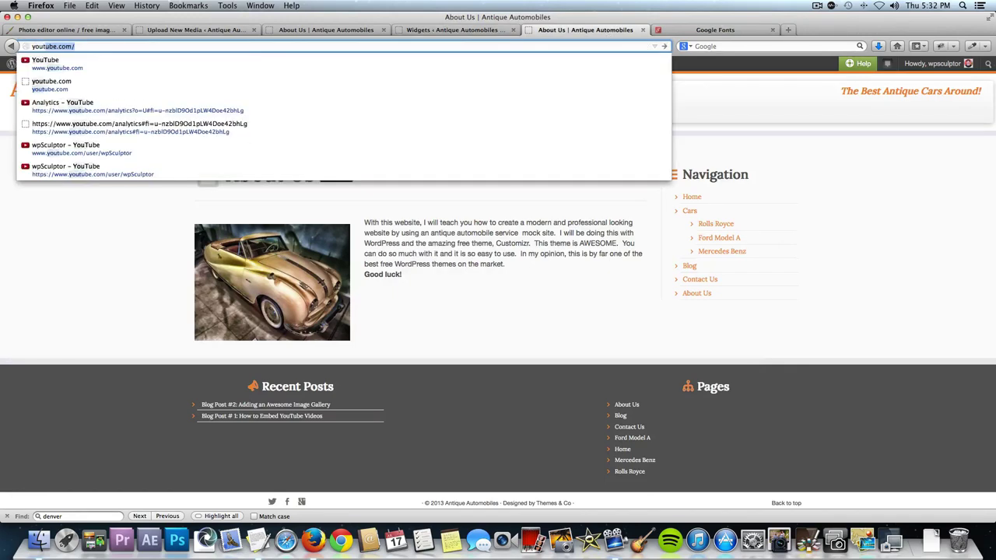
{"action": "key", "text": "Return"}
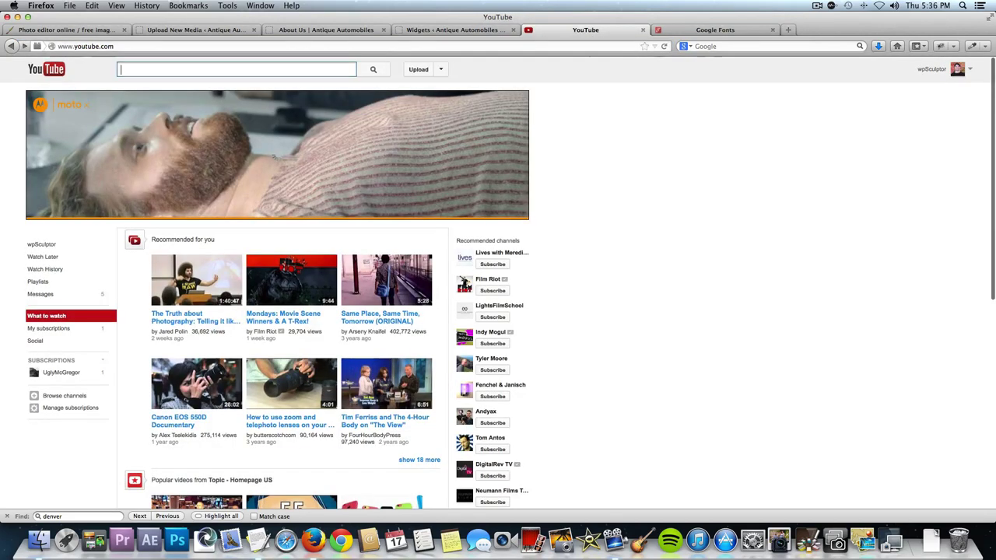
{"action": "type", "text": "Antique "}
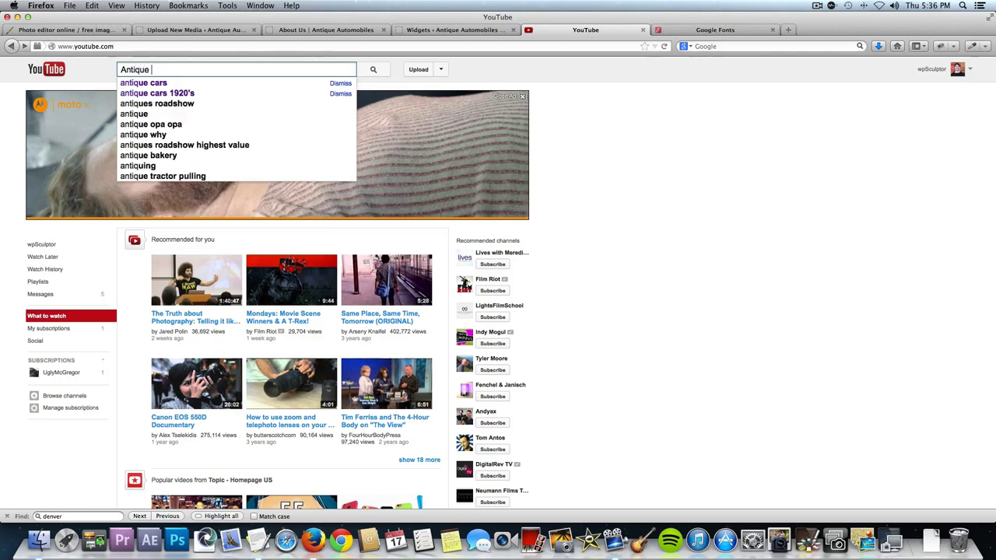
{"action": "type", "text": "Cars 1920's"}
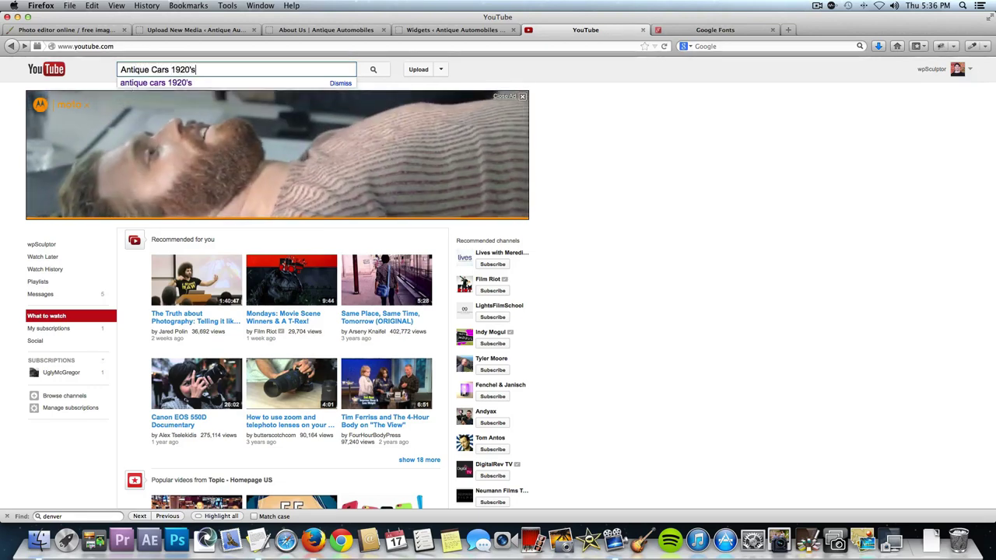
{"action": "key", "text": "Return"}
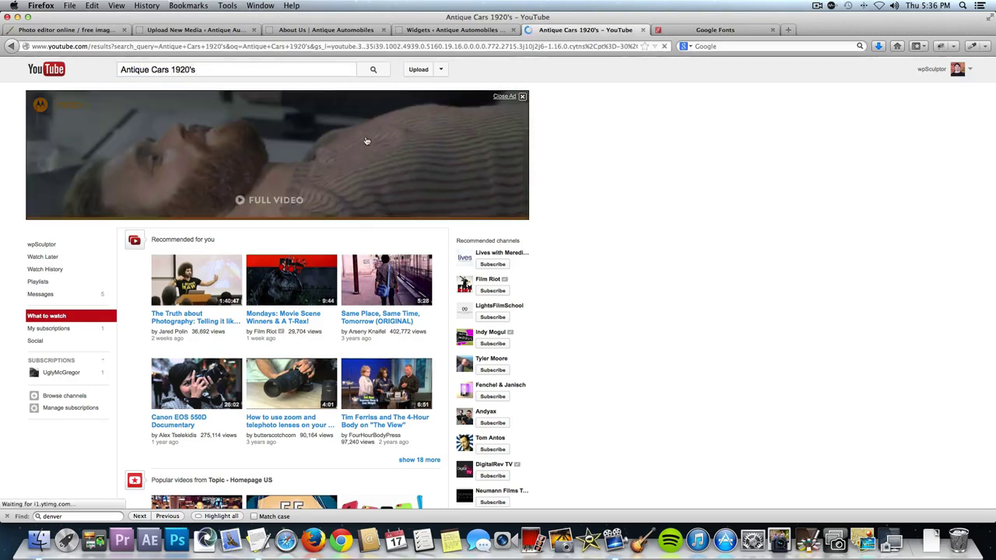
{"action": "left_click", "coordinate": [258, 114]}
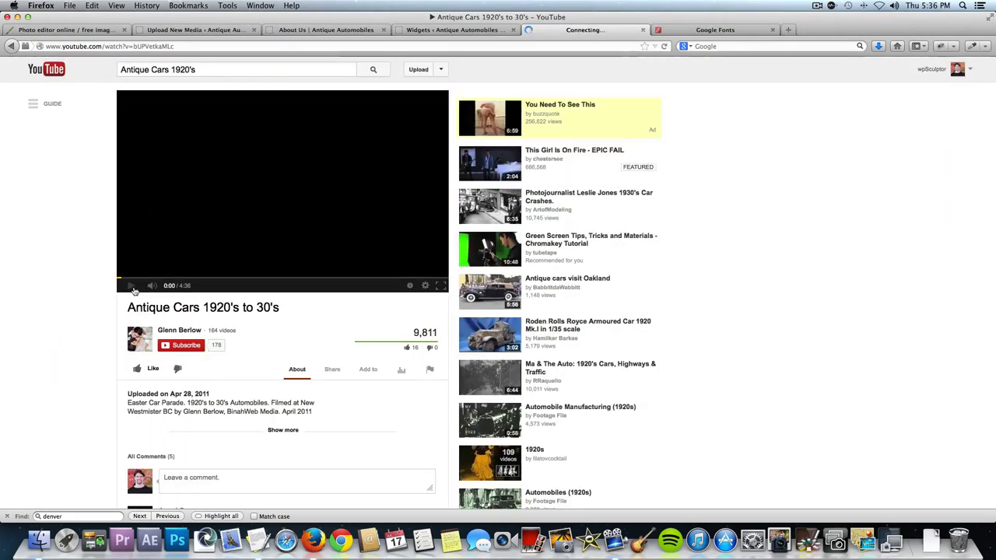
Pause the video and copy its embed code from Share > Embed.
{"action": "left_click", "coordinate": [131, 287]}
{"action": "scroll", "coordinate": [271, 411], "scroll_direction": "down", "scroll_amount": 1}
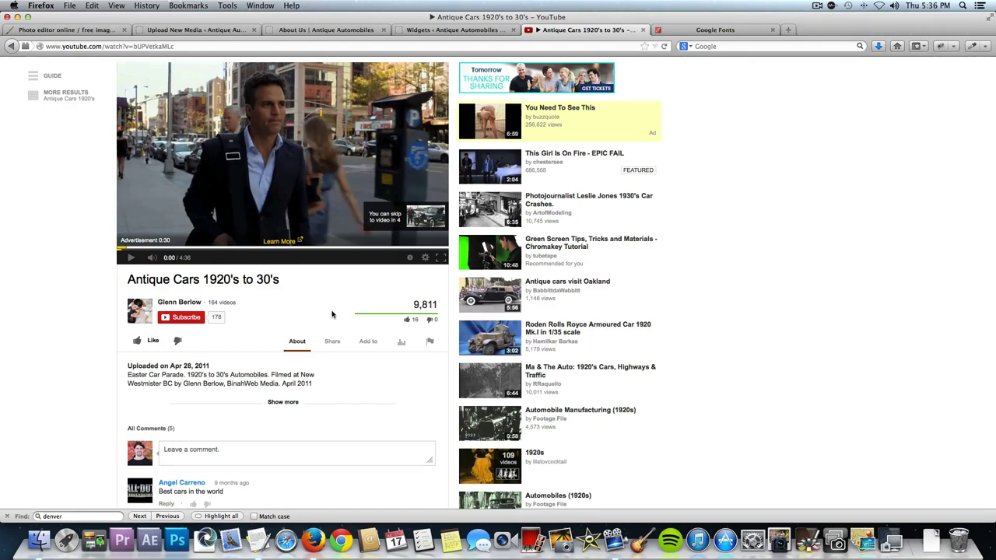
{"action": "left_click", "coordinate": [333, 342]}
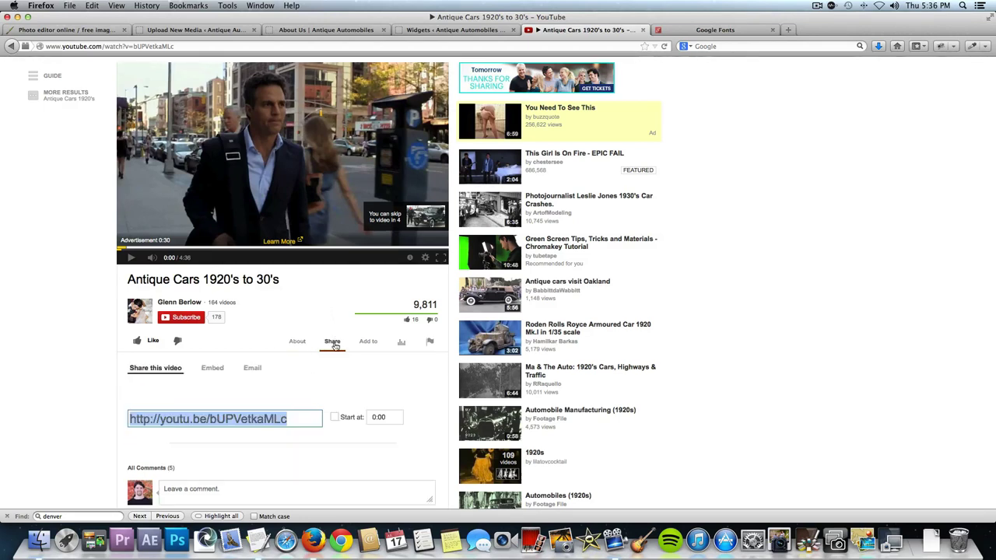
{"action": "left_click", "coordinate": [206, 370]}
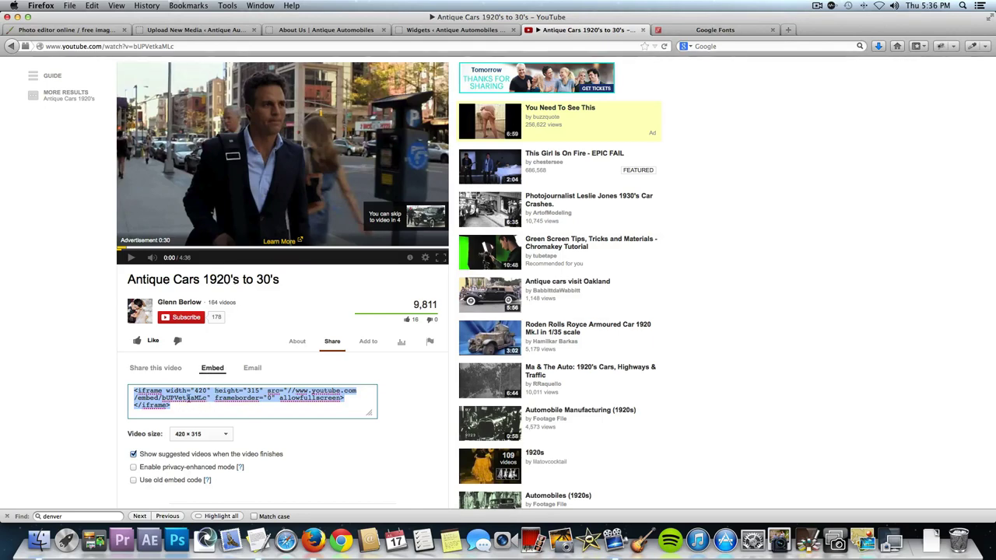
{"action": "left_click", "coordinate": [424, 30]}
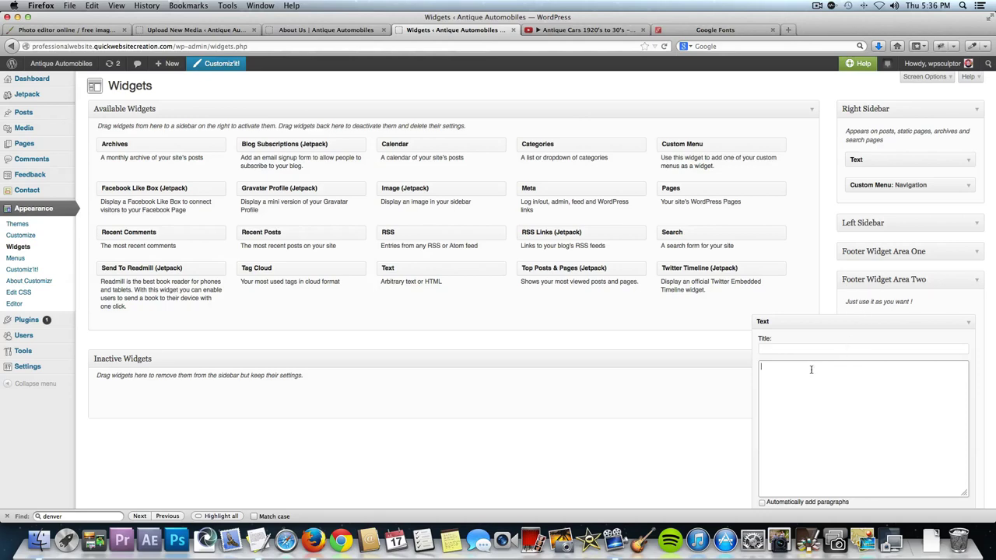
Paste the YouTube iframe embed code into the footer Text widget and save it.
{"action": "type", "text": "<iframe width=\"420\" height=\"315\" src=\"//www.youtube.com/embed/bUPVelkaMLc\" frameborder=\"0\" allowfullscreen></iframe>"}
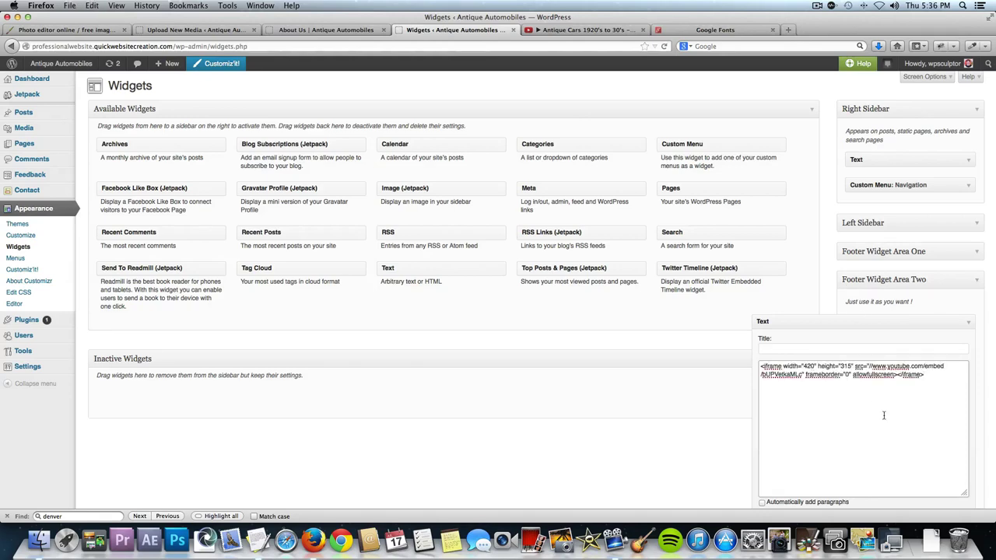
{"action": "scroll", "coordinate": [883, 414], "scroll_direction": "down", "scroll_amount": 3}
{"action": "left_click", "coordinate": [956, 419]}
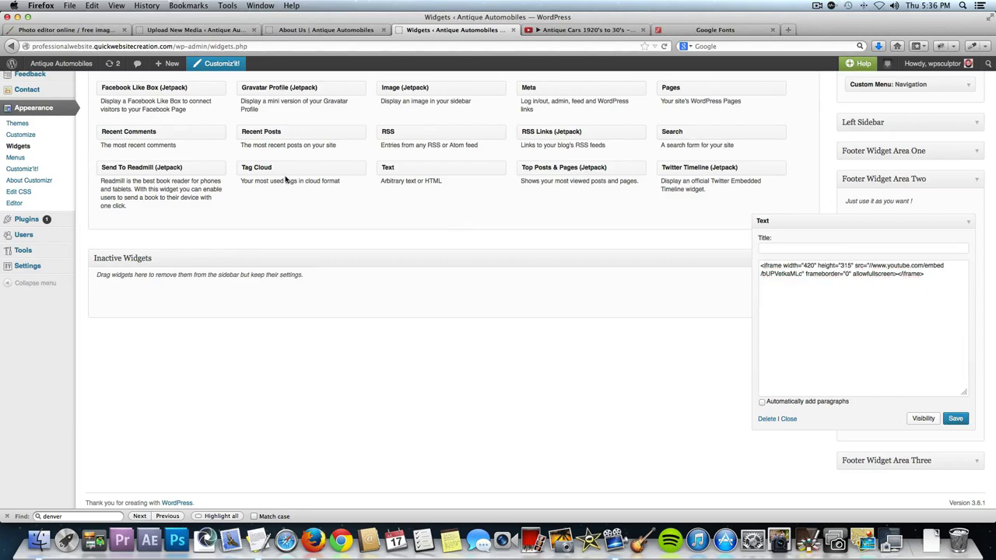
Check the embedded video in the live site's footer, then launch the Customizr customizer.
{"action": "left_click", "coordinate": [76, 66]}
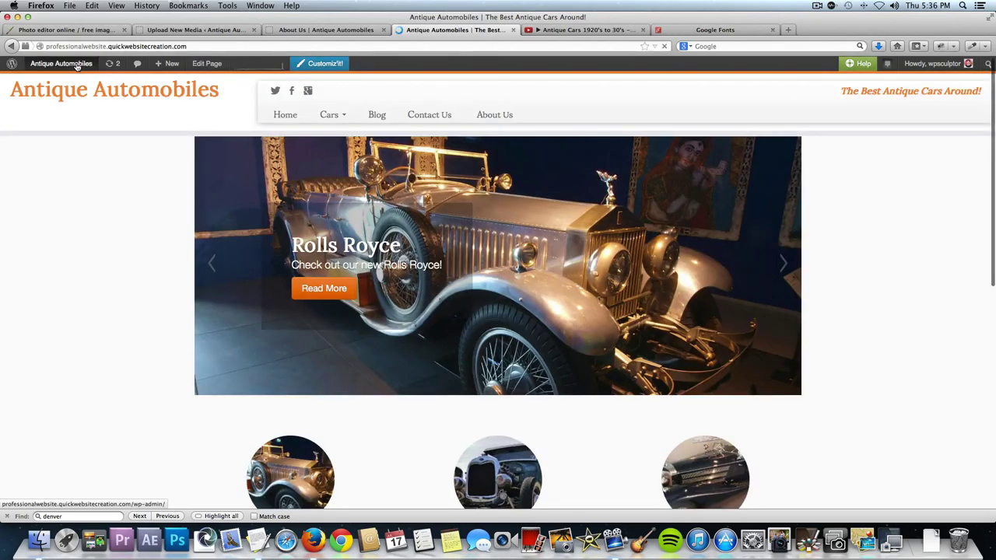
{"action": "scroll", "coordinate": [76, 66], "scroll_direction": "down", "scroll_amount": 5}
{"action": "scroll", "coordinate": [76, 66], "scroll_direction": "down", "scroll_amount": 3}
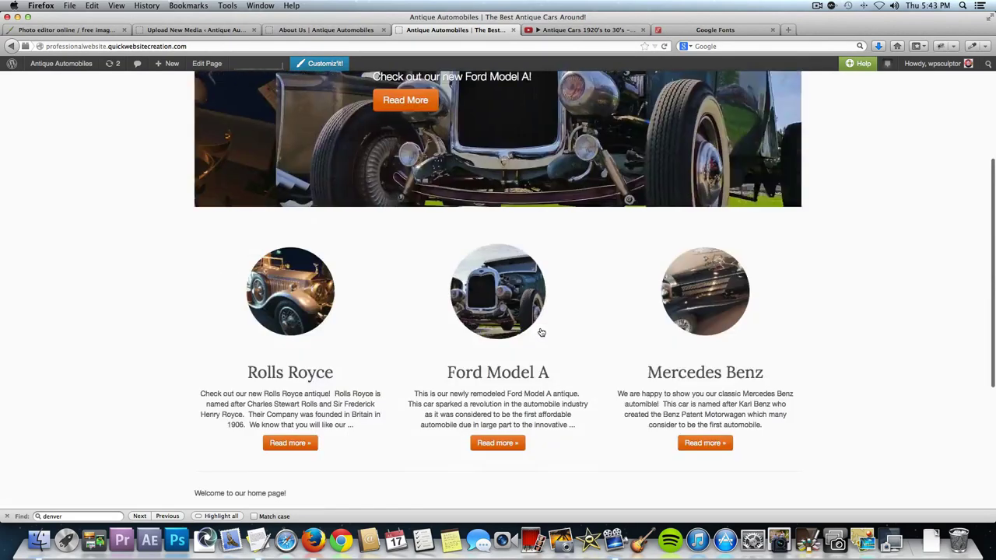
{"action": "scroll", "coordinate": [533, 329], "scroll_direction": "up", "scroll_amount": 5}
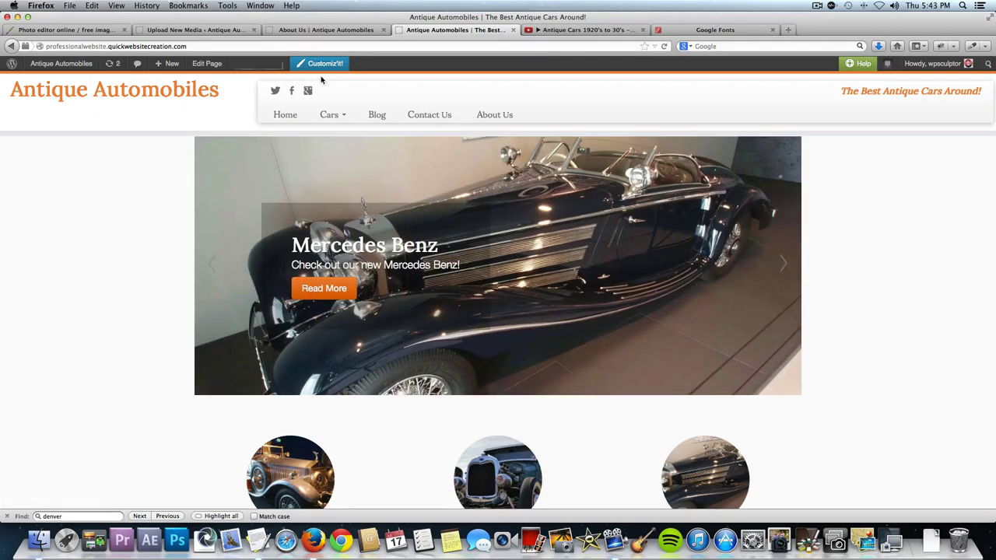
{"action": "left_click", "coordinate": [326, 65]}
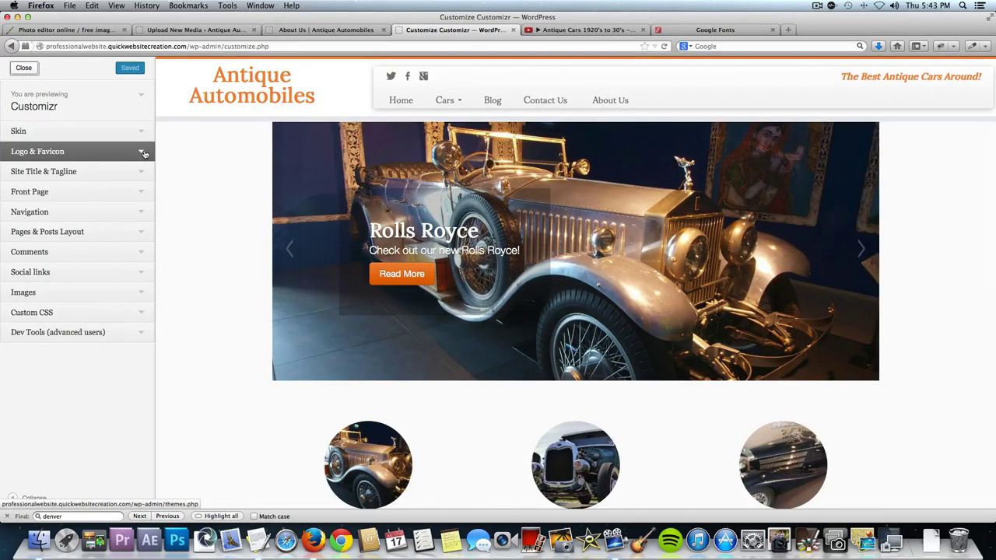
Expand the Logo & Favicon section showing the 250px by 100px forced logo dimensions.
{"action": "left_click", "coordinate": [141, 154]}
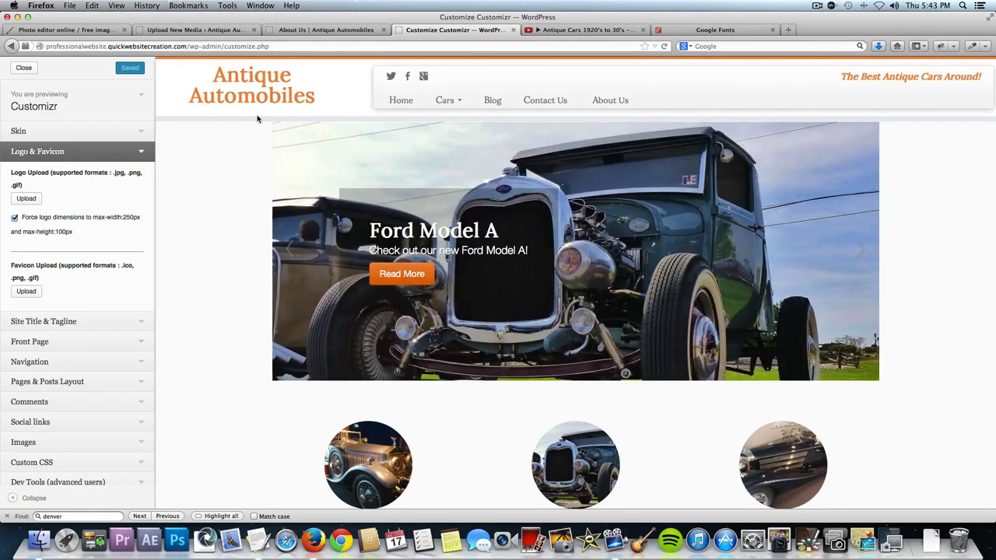
{"action": "left_click", "coordinate": [571, 29]}
Load ipiccy.com and start its photo editor, then go back to the Customizr tab.
{"action": "left_click", "coordinate": [403, 46]}
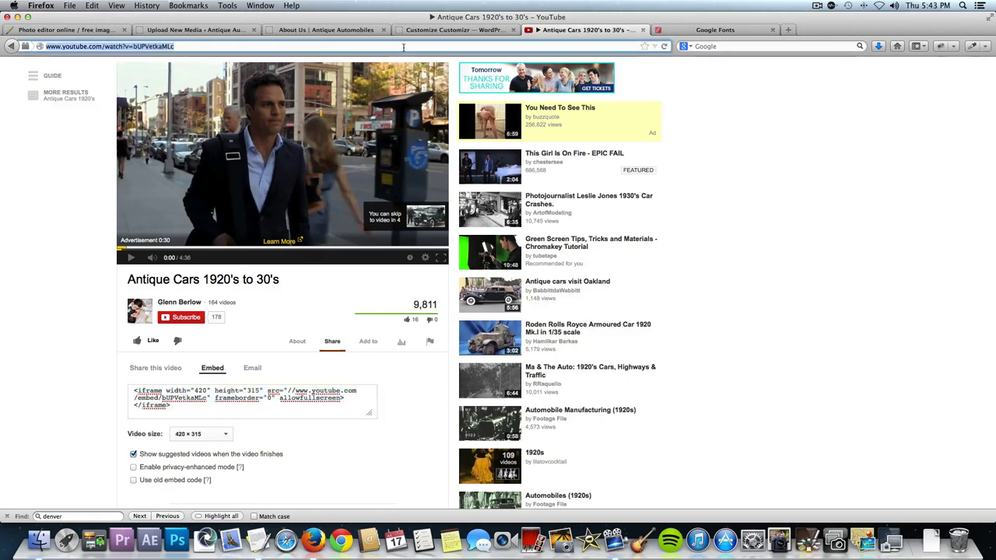
{"action": "type", "text": "ipiccy.com/"}
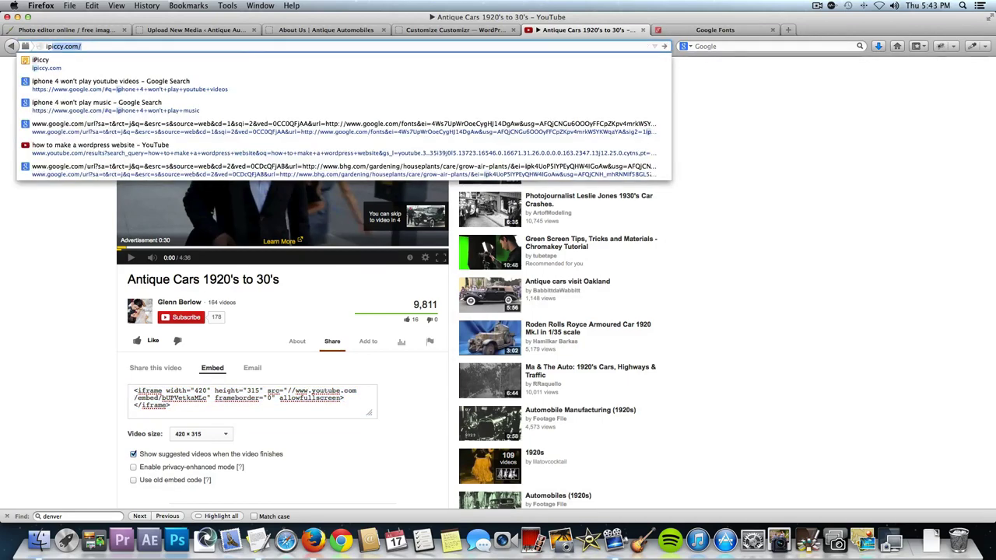
{"action": "key", "text": "Right"}
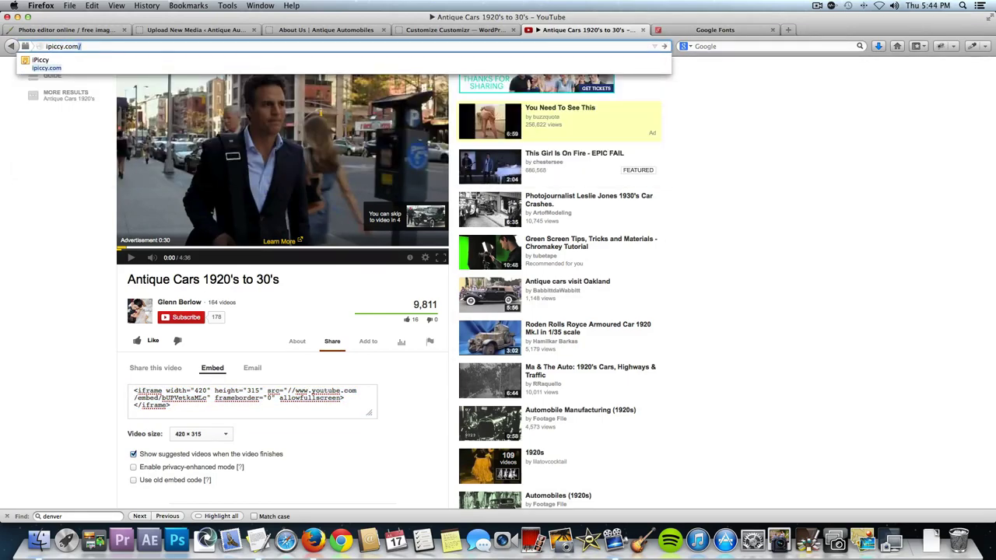
{"action": "key", "text": "Return"}
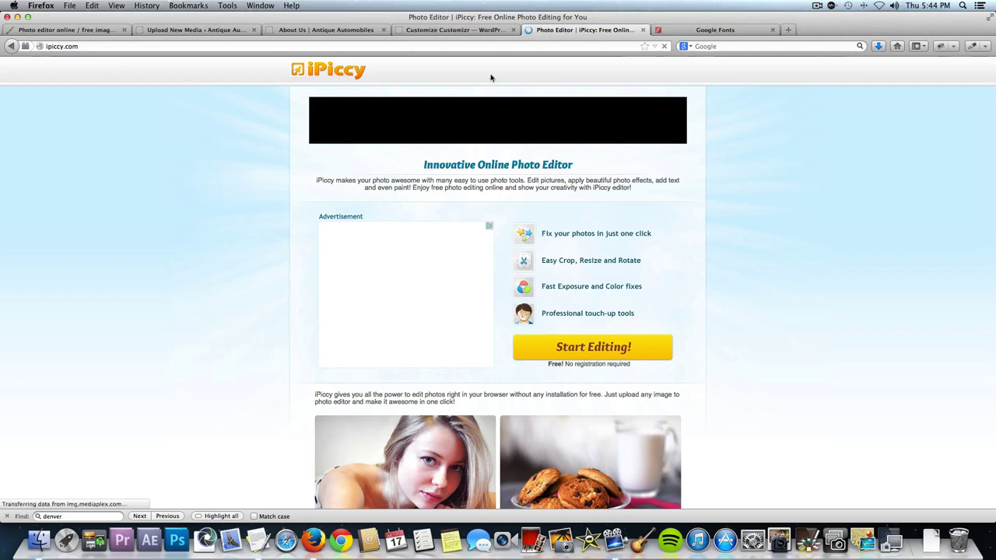
{"action": "left_click", "coordinate": [623, 344]}
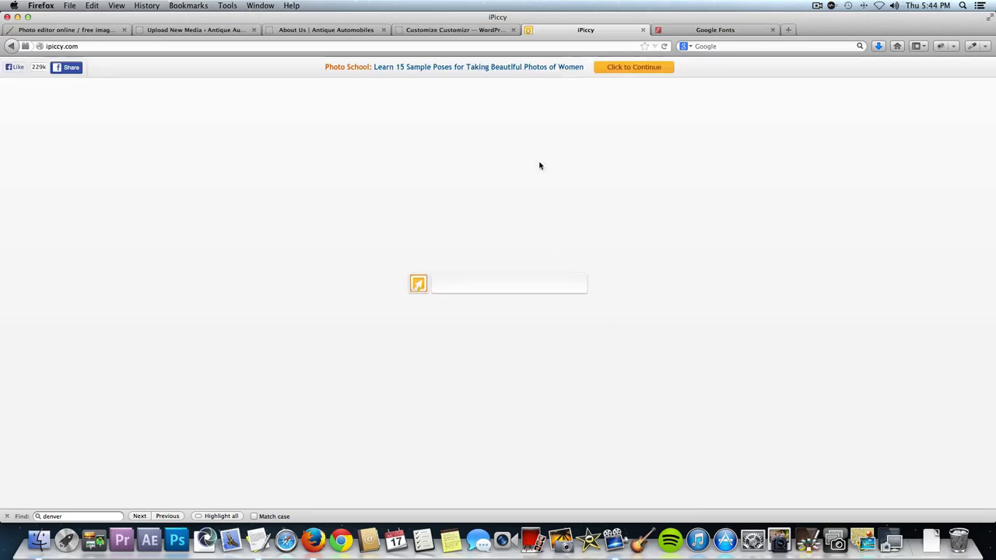
{"action": "left_click", "coordinate": [463, 30]}
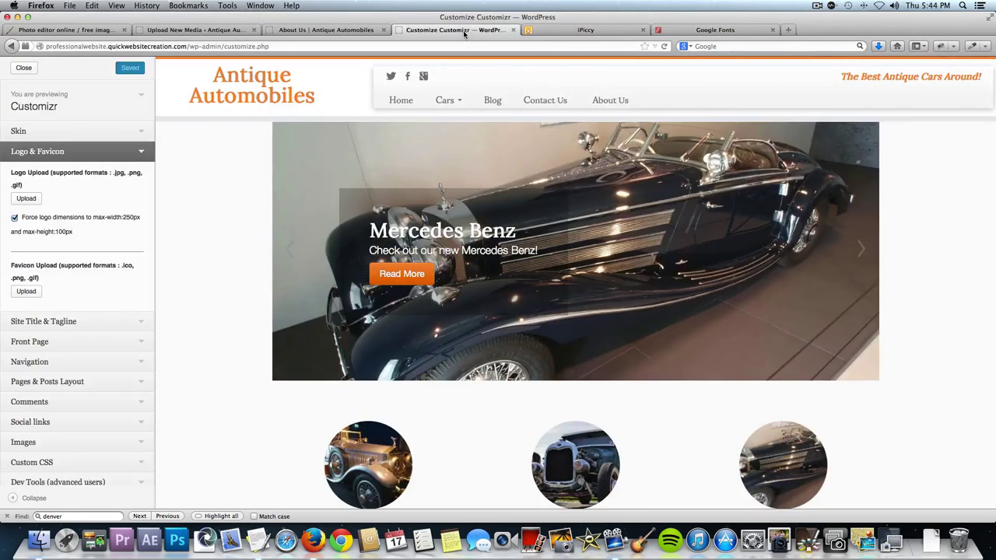
Close the customizer, view the live site's Blog page, then switch to the About Us tab.
{"action": "left_click", "coordinate": [35, 70]}
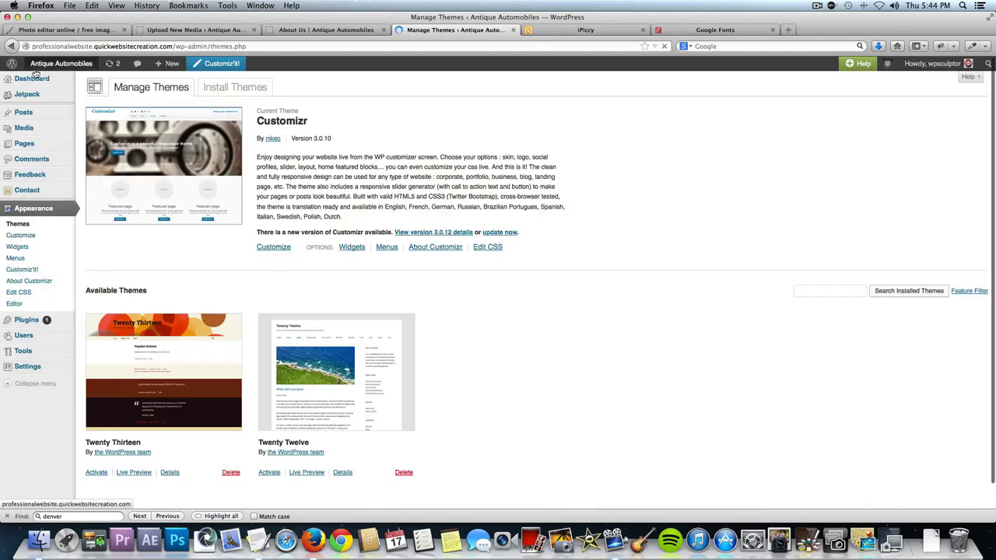
{"action": "left_click", "coordinate": [51, 67]}
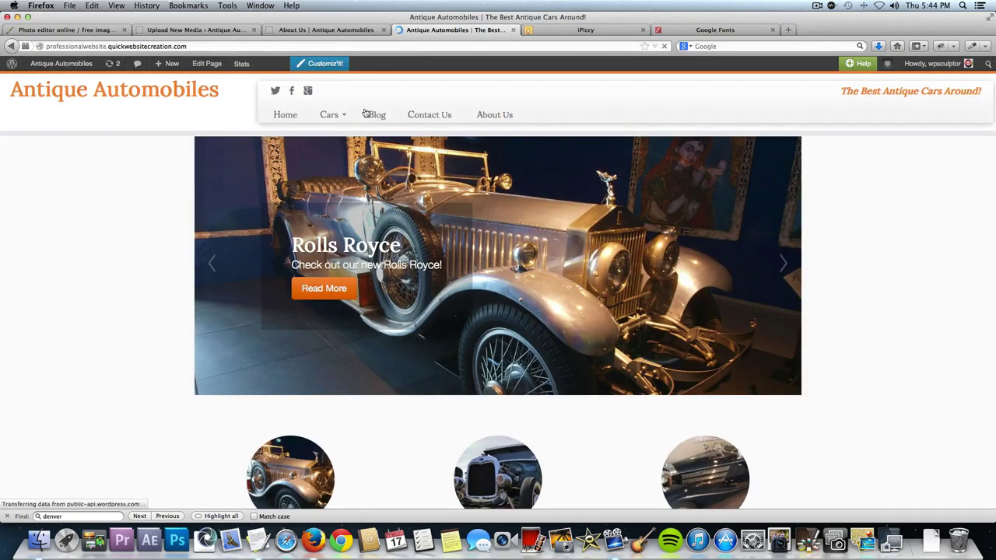
{"action": "left_click", "coordinate": [375, 116]}
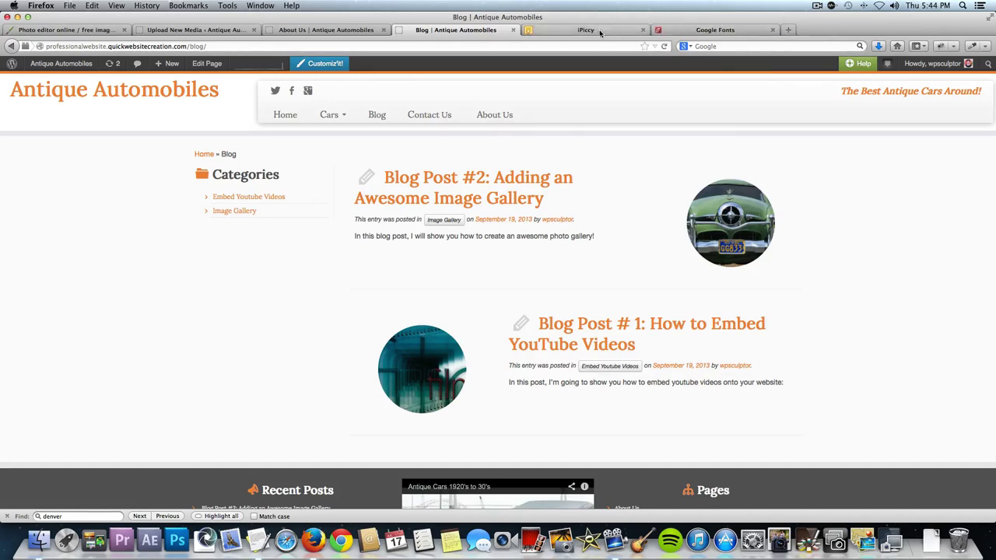
{"action": "left_click", "coordinate": [361, 32]}
Visit colorzilla.com and its Firefox and For Chrome pages, then return to the Blog tab.
{"action": "left_click", "coordinate": [305, 48]}
{"action": "type", "text": "colorzilla.com"}
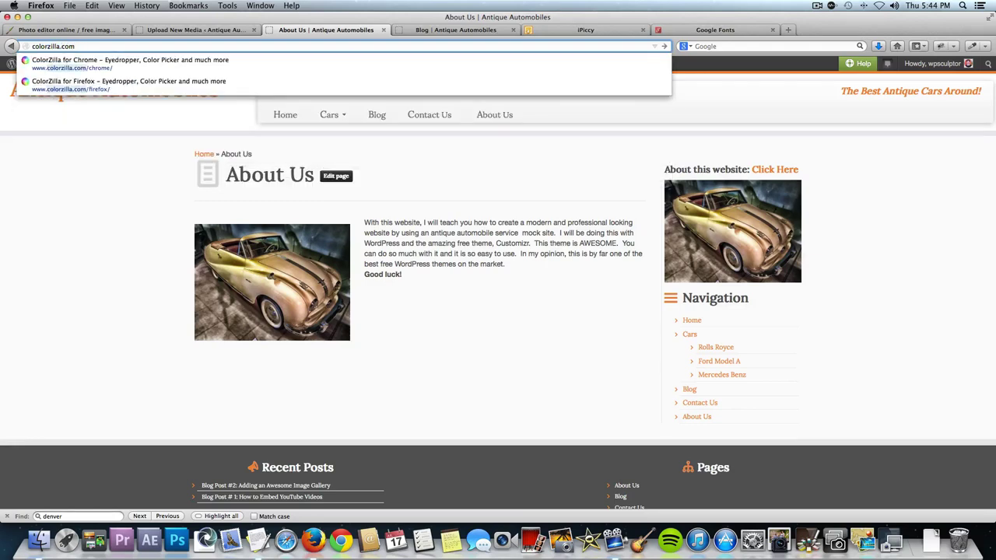
{"action": "key", "text": "Return"}
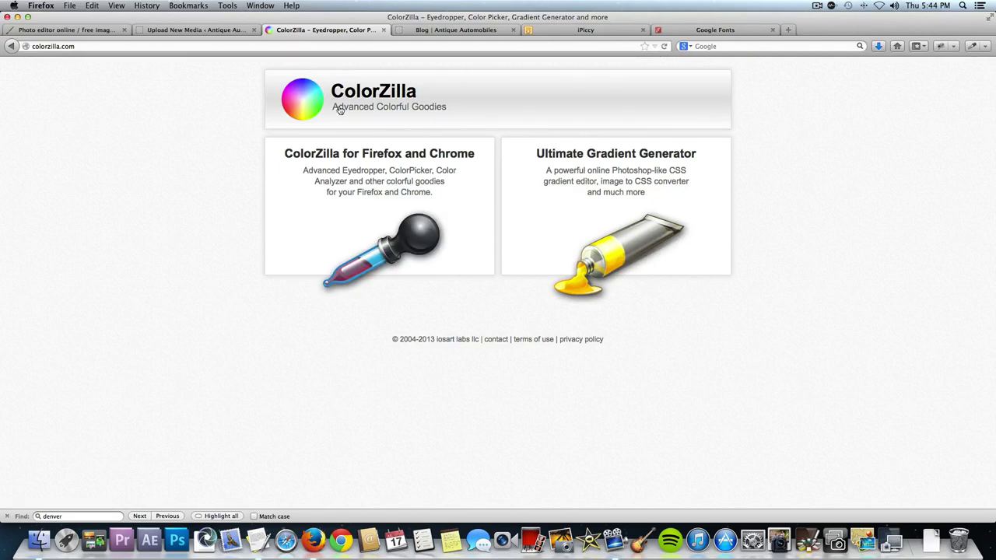
{"action": "left_click", "coordinate": [424, 171]}
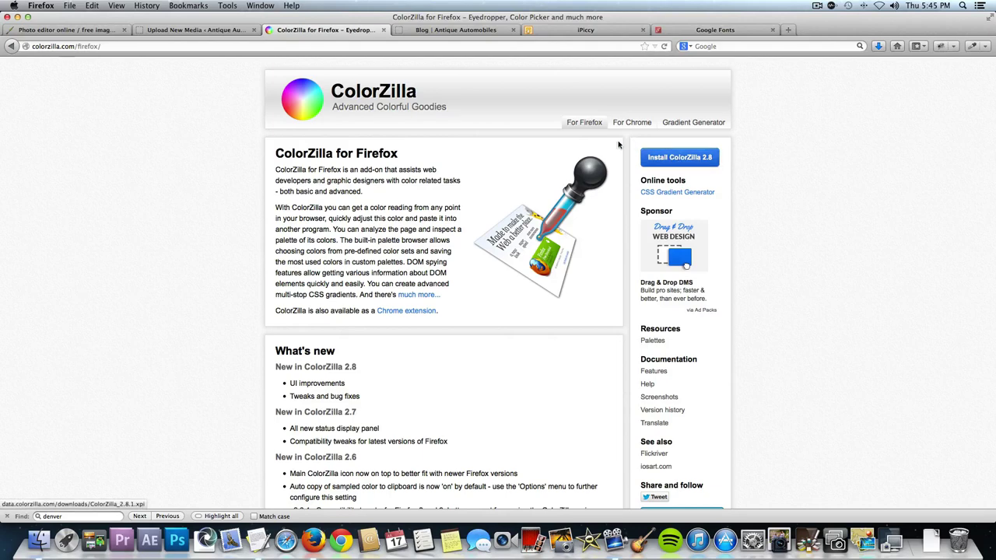
{"action": "left_click", "coordinate": [643, 124]}
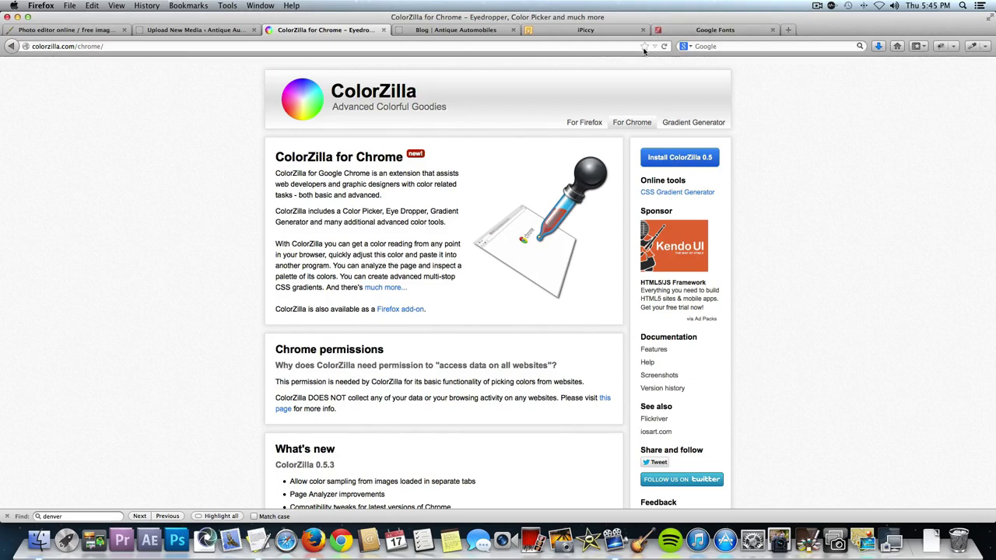
{"action": "left_click", "coordinate": [439, 31]}
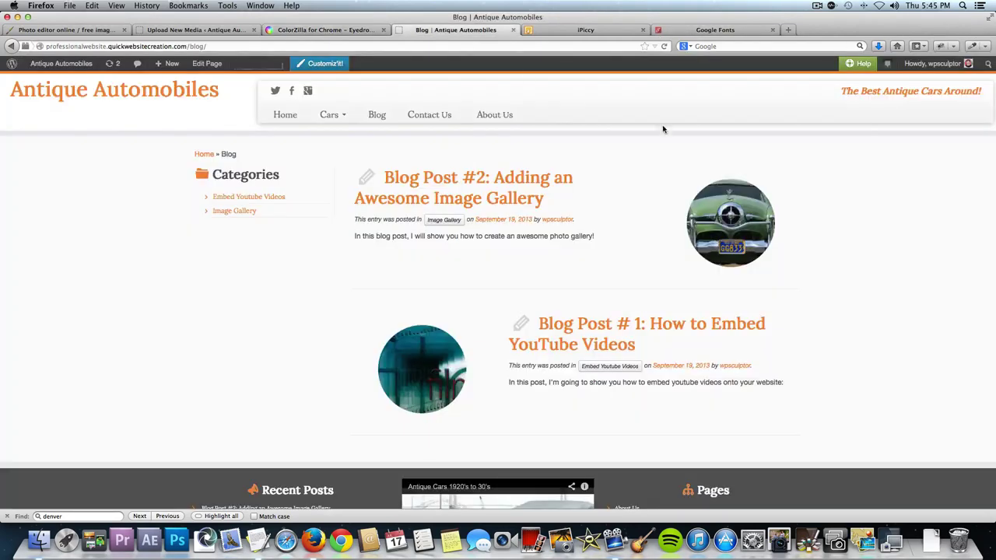
Copy the Categories heading's orange #F78C40 with ColorZilla, then enter kuler.adobe.com on the ColorZilla tab.
{"action": "left_click", "coordinate": [972, 47]}
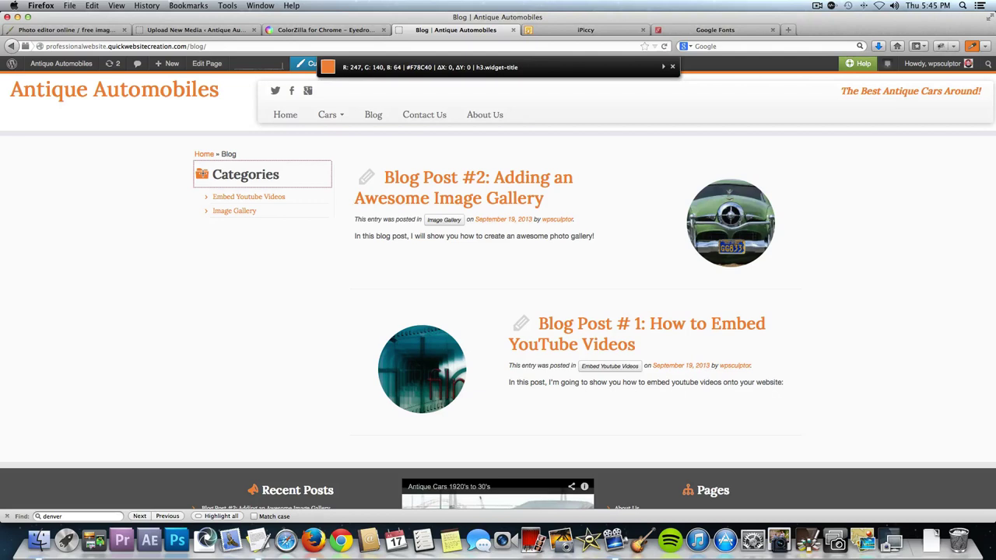
{"action": "left_click", "coordinate": [202, 174]}
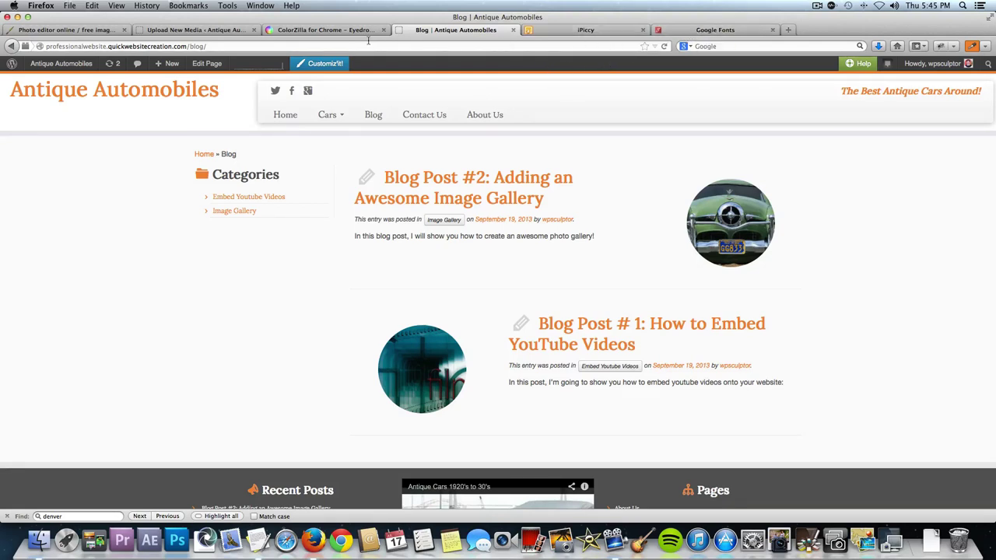
{"action": "left_click", "coordinate": [342, 29]}
{"action": "left_click", "coordinate": [321, 44]}
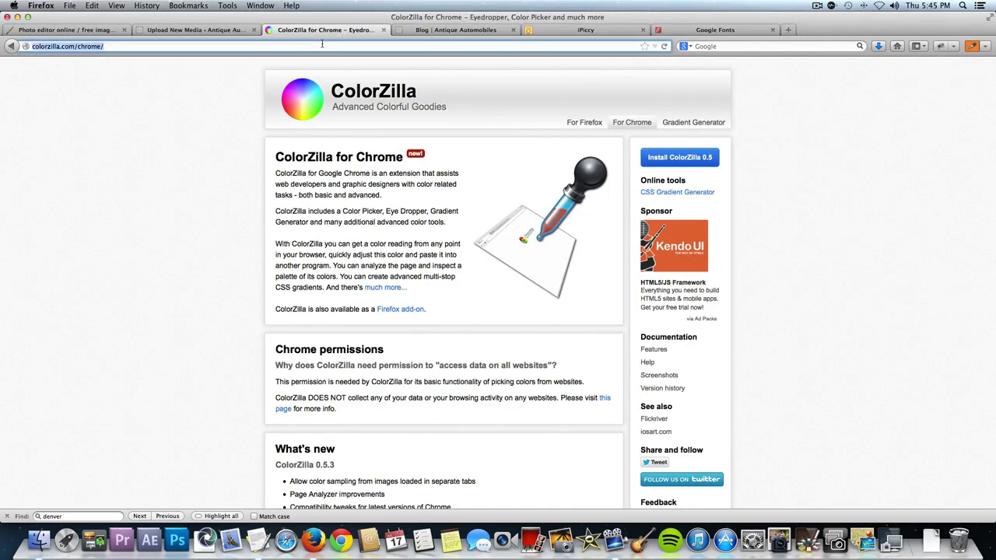
{"action": "type", "text": "kuler"}
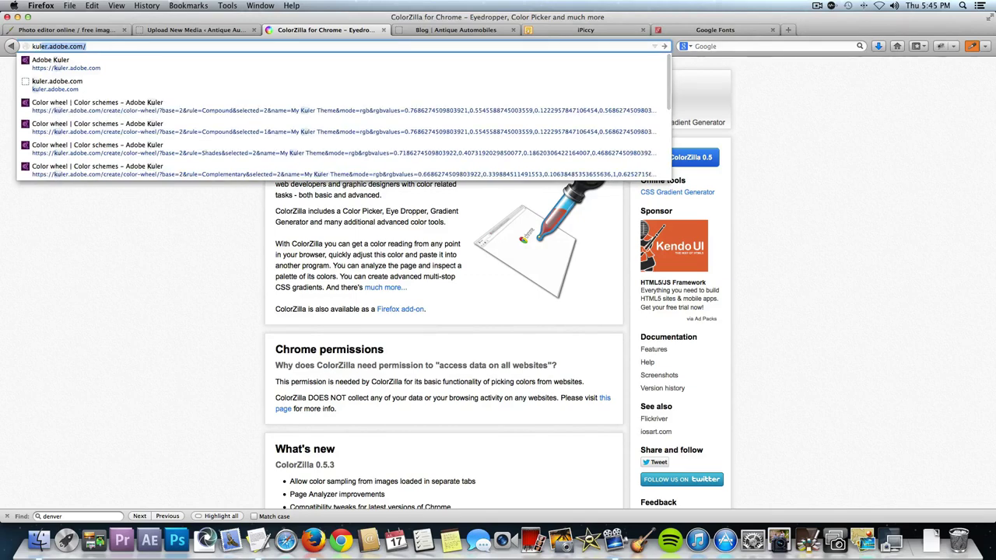
{"action": "type", "text": ".adobe"}
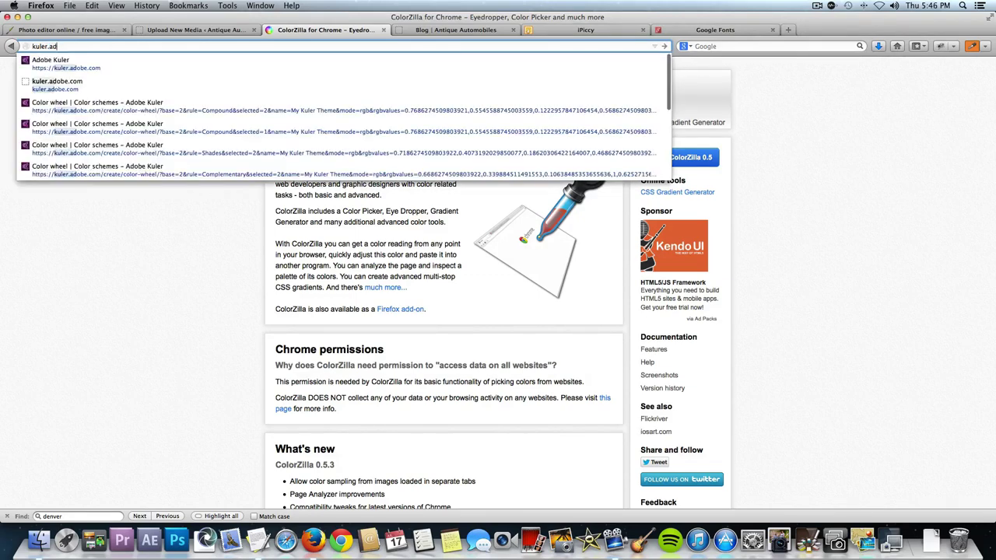
{"action": "type", "text": ".com/"}
Load Adobe Kuler and set the scheme's base colour to hex F78C40.
{"action": "key", "text": "Return"}
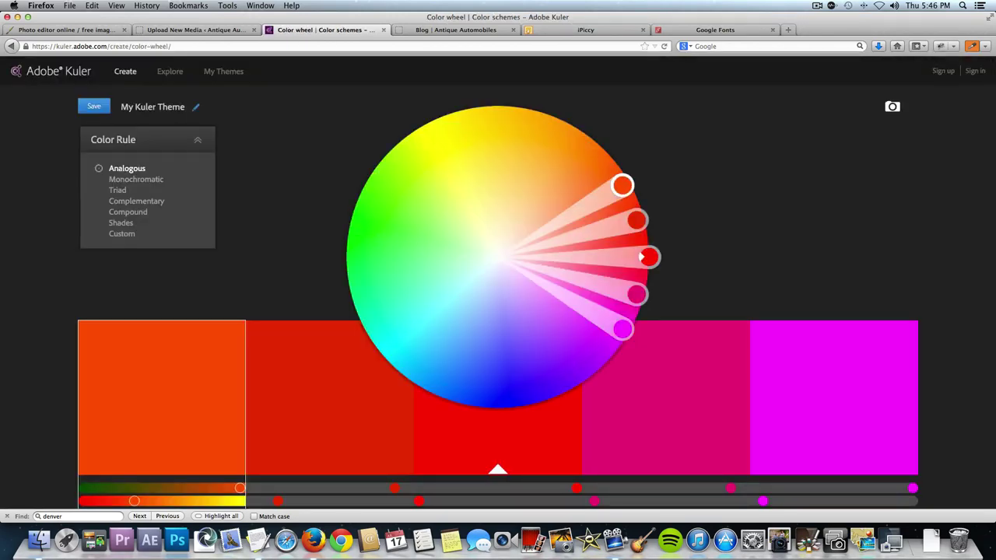
{"action": "scroll", "coordinate": [731, 215], "scroll_direction": "down", "scroll_amount": 5}
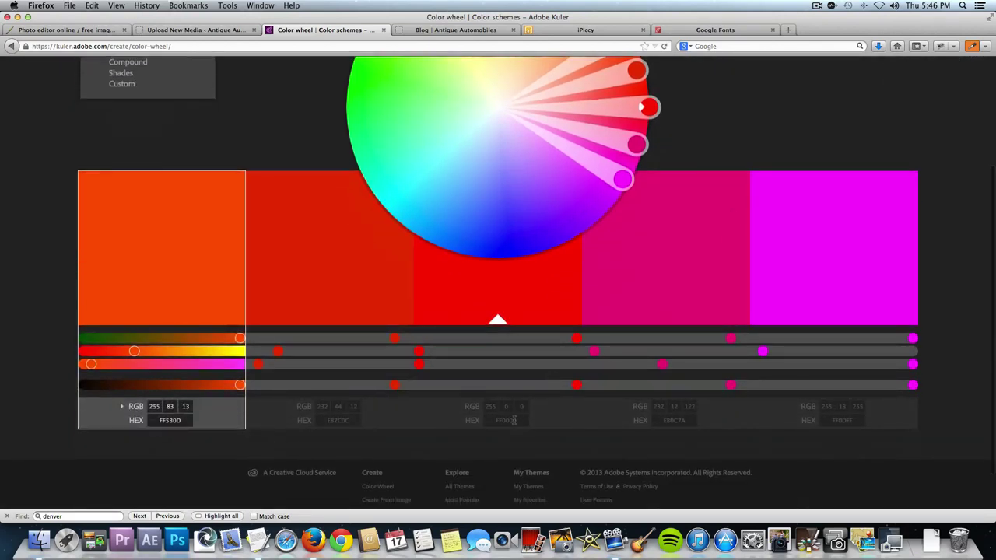
{"action": "left_click", "coordinate": [514, 420]}
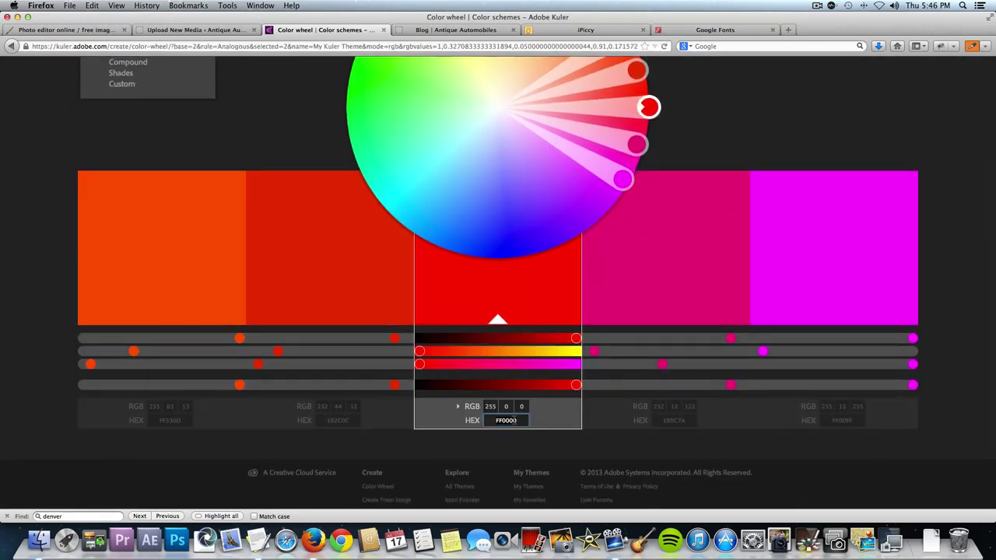
{"action": "key", "text": "super+v"}
{"action": "key", "text": "BackSpace"}
{"action": "key", "text": "Return"}
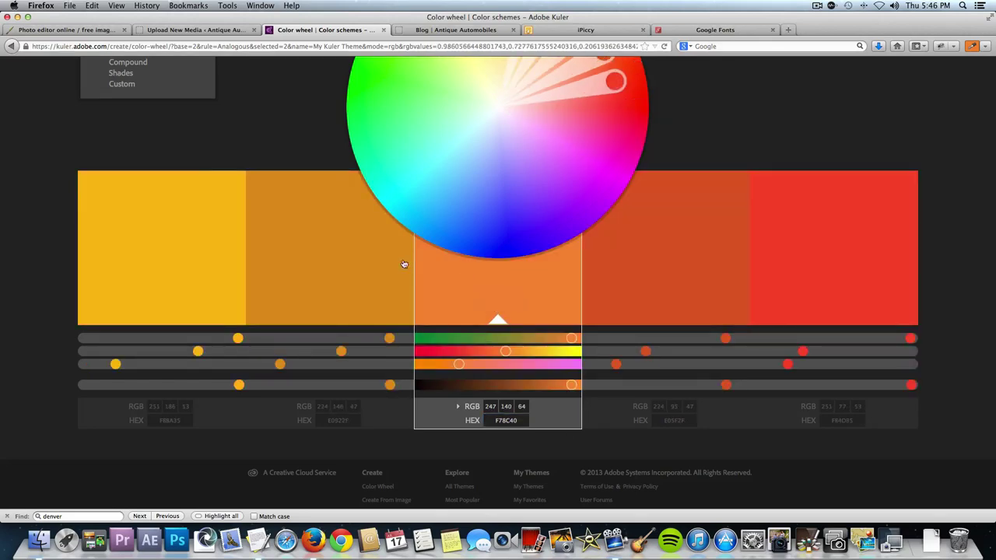
Switch the Kuler colour rule to Compound and reselect the orange base swatch.
{"action": "scroll", "coordinate": [199, 157], "scroll_direction": "up", "scroll_amount": 4}
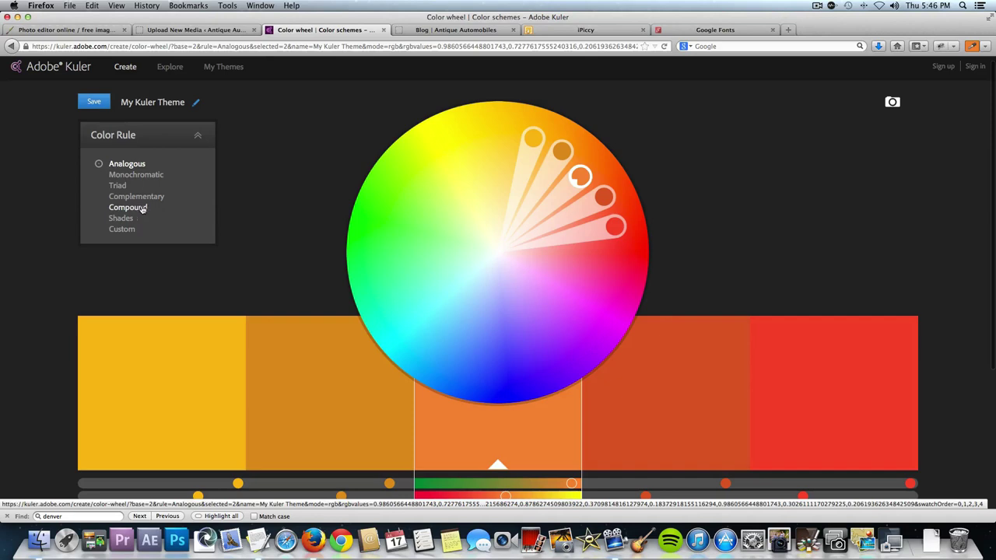
{"action": "left_click", "coordinate": [134, 209]}
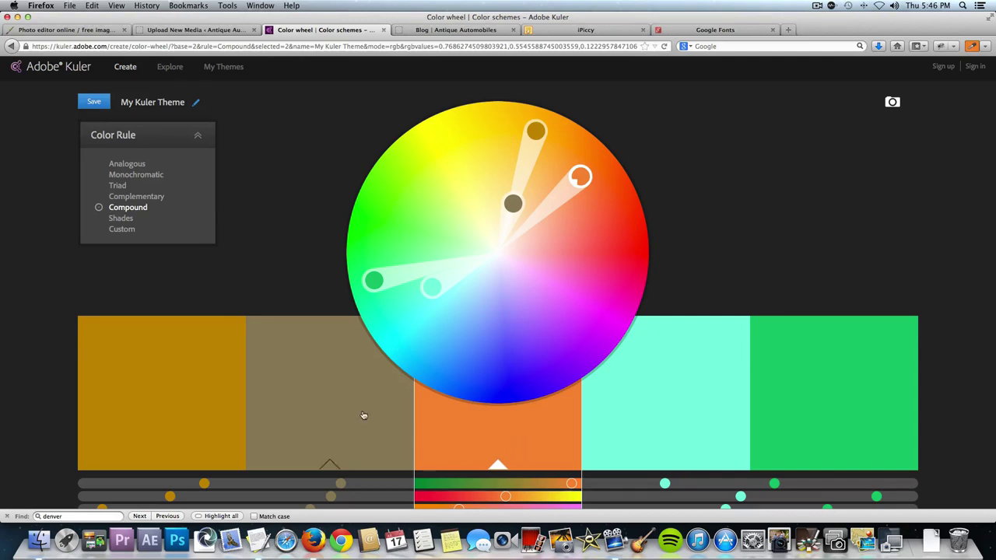
{"action": "scroll", "coordinate": [362, 414], "scroll_direction": "down", "scroll_amount": 3}
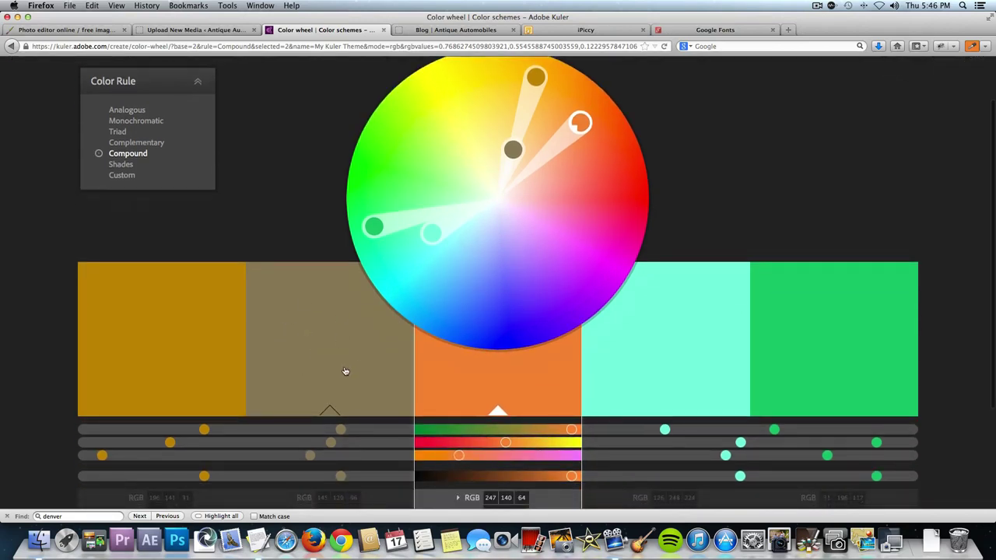
{"action": "scroll", "coordinate": [329, 353], "scroll_direction": "down", "scroll_amount": 3}
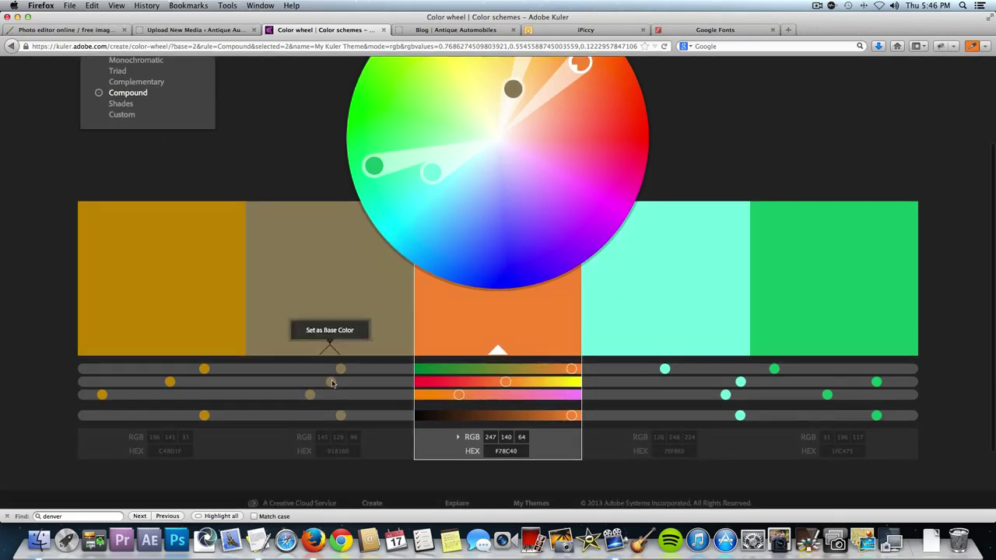
{"action": "left_click", "coordinate": [337, 451]}
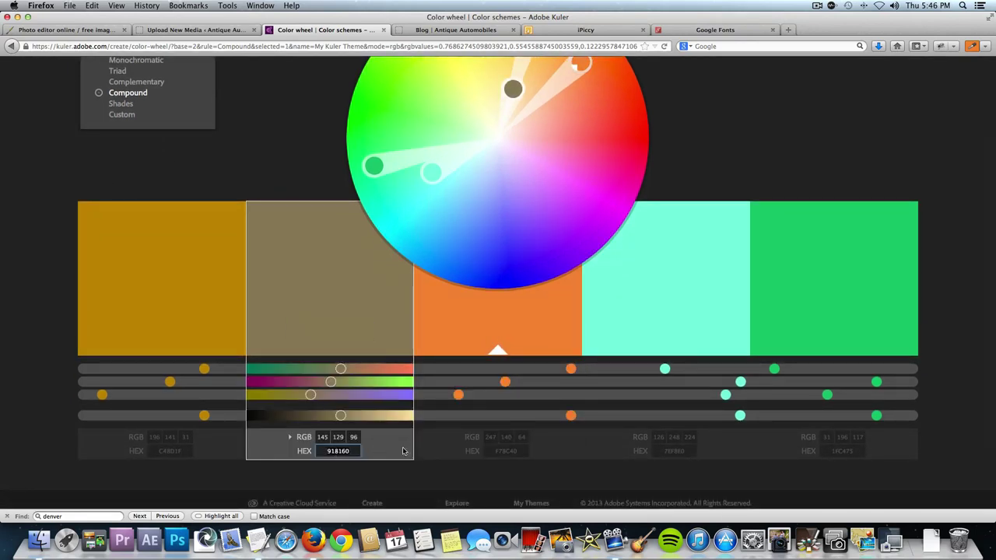
{"action": "left_click", "coordinate": [506, 452]}
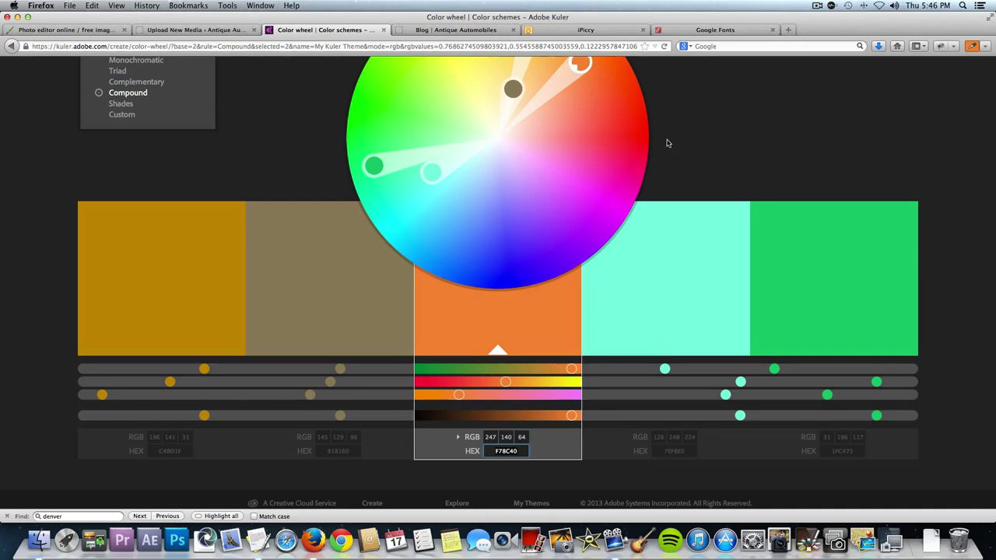
{"action": "left_click", "coordinate": [594, 34]}
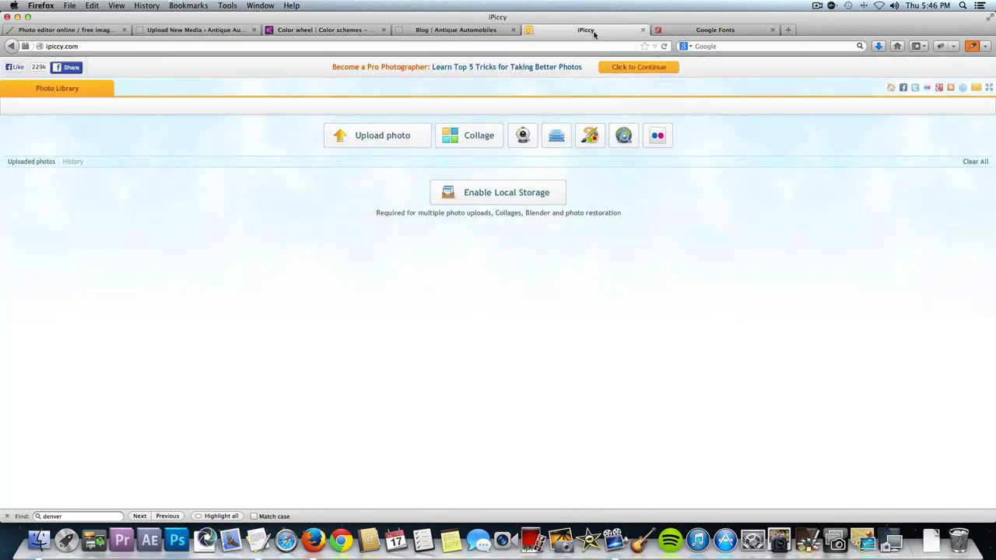
Create a new blank 250 × 100 pixel canvas in iPiccy's Blender.
{"action": "left_click", "coordinate": [559, 135]}
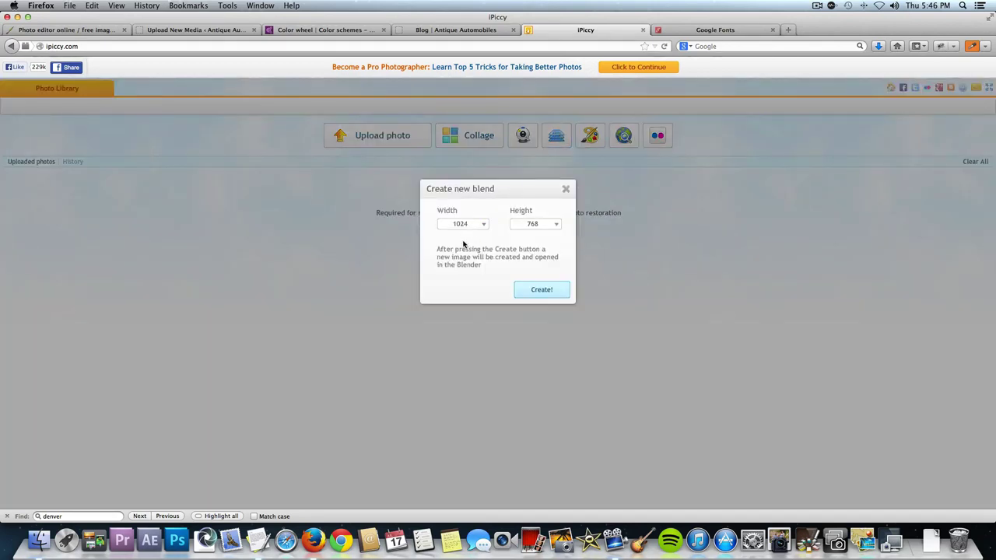
{"action": "double_click", "coordinate": [465, 225]}
{"action": "type", "text": "250"}
{"action": "double_click", "coordinate": [534, 225]}
{"action": "key", "text": "BackSpace"}
{"action": "left_click", "coordinate": [547, 292]}
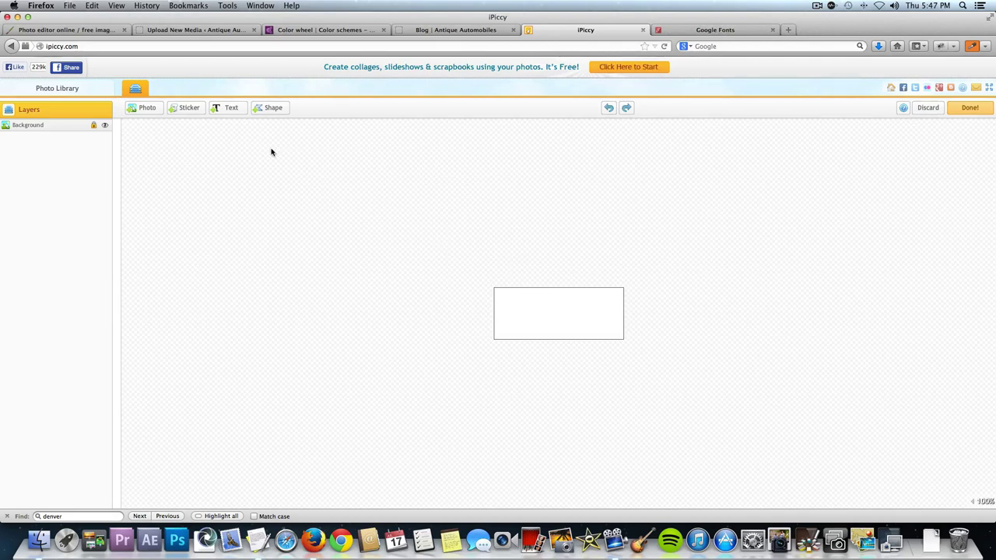
Add a text layer reading 'Antique' inside the white box at size 60.
{"action": "left_click", "coordinate": [230, 109]}
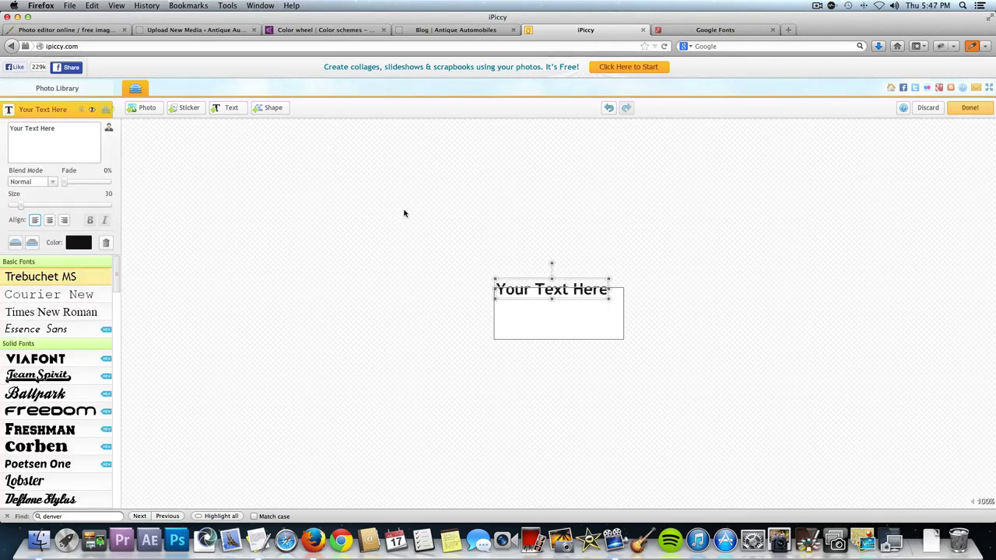
{"action": "left_click_drag", "start_coordinate": [554, 290], "coordinate": [558, 298]}
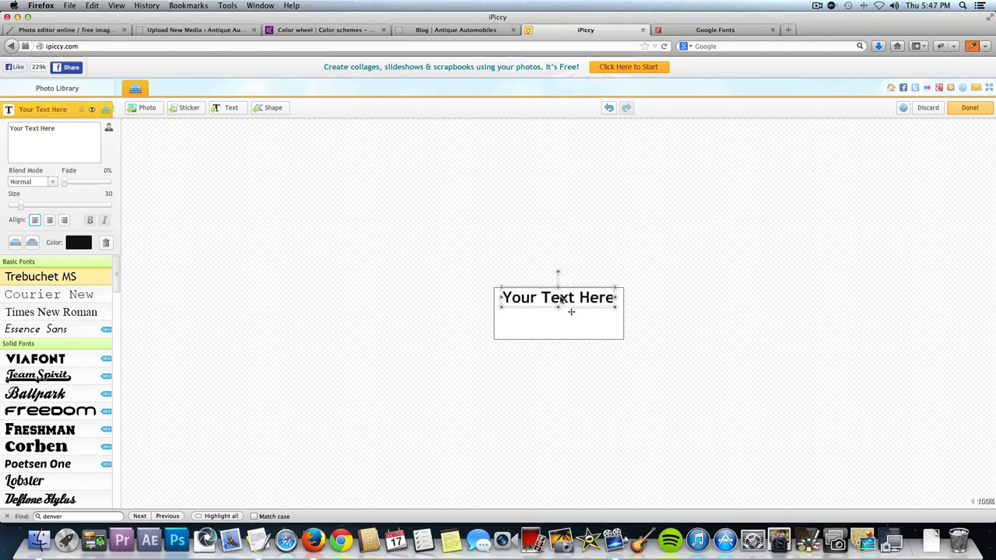
{"action": "triple_click", "coordinate": [43, 132]}
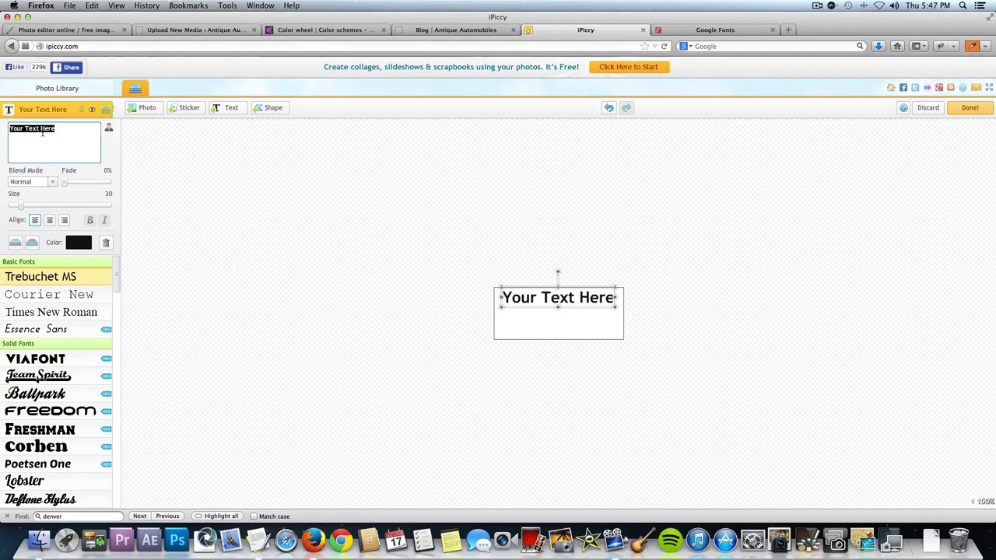
{"action": "type", "text": "Antdiq"}
{"action": "key", "text": "BackSpace"}
{"action": "key", "text": "BackSpace"}
{"action": "key", "text": "BackSpace"}
{"action": "type", "text": "ique"}
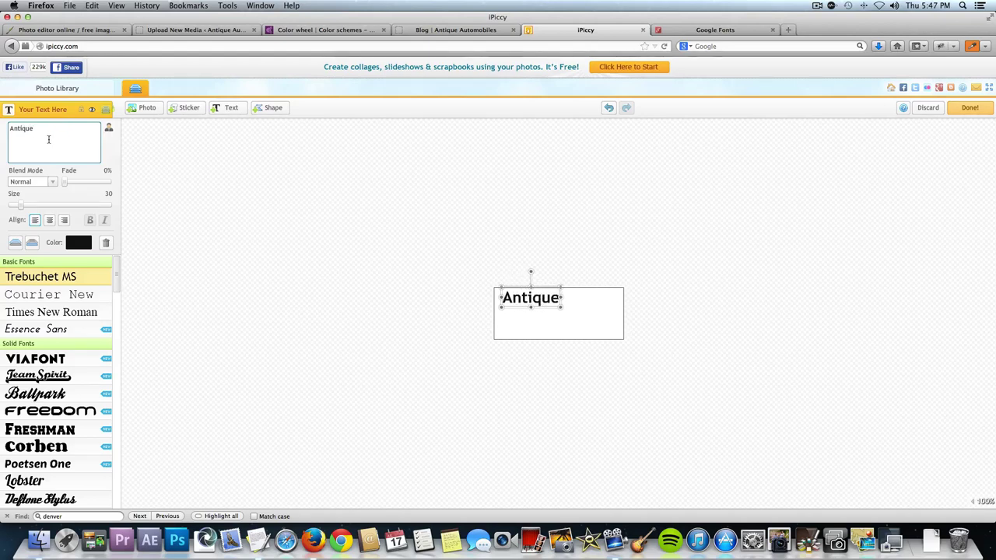
{"action": "left_click", "coordinate": [108, 195]}
{"action": "type", "text": "60"}
{"action": "key", "text": "Return"}
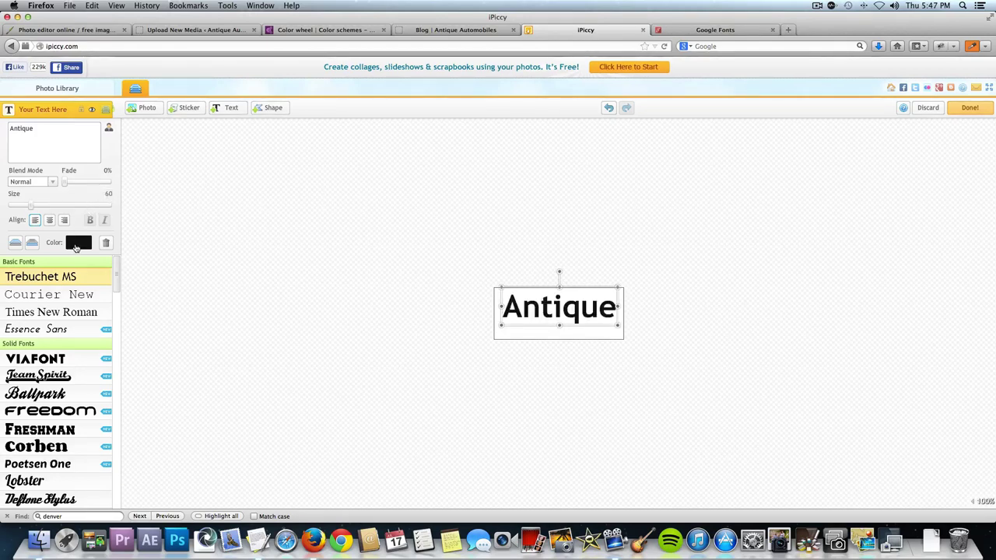
Colour the Antique text orange F78C40, set it in Philosopher, and nudge it into place.
{"action": "left_click", "coordinate": [75, 243]}
{"action": "double_click", "coordinate": [96, 151]}
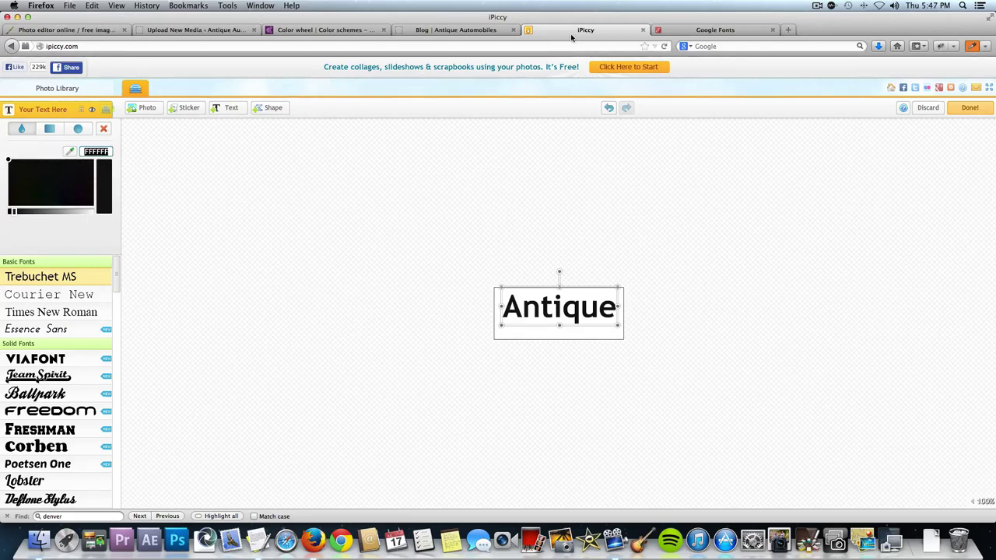
{"action": "left_click", "coordinate": [332, 31]}
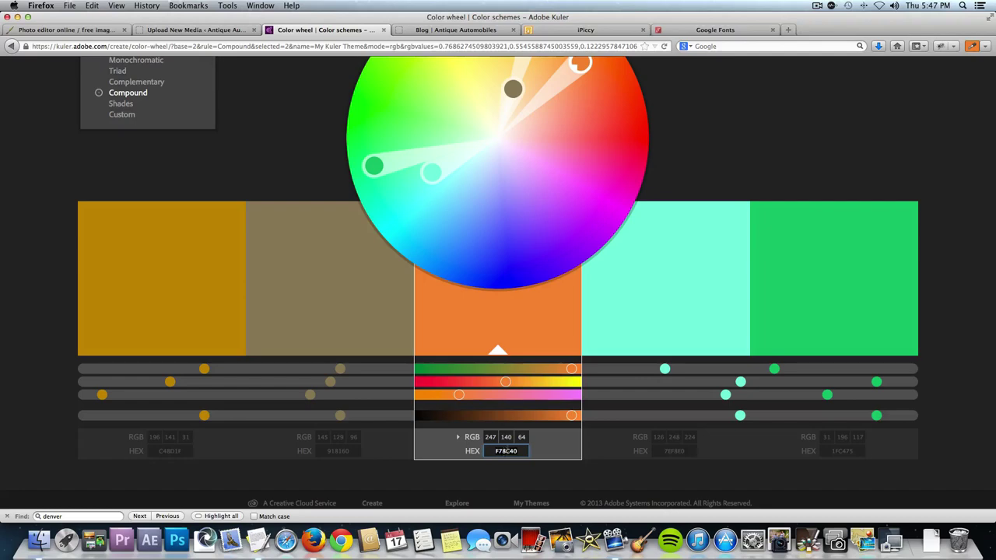
{"action": "left_click", "coordinate": [567, 29]}
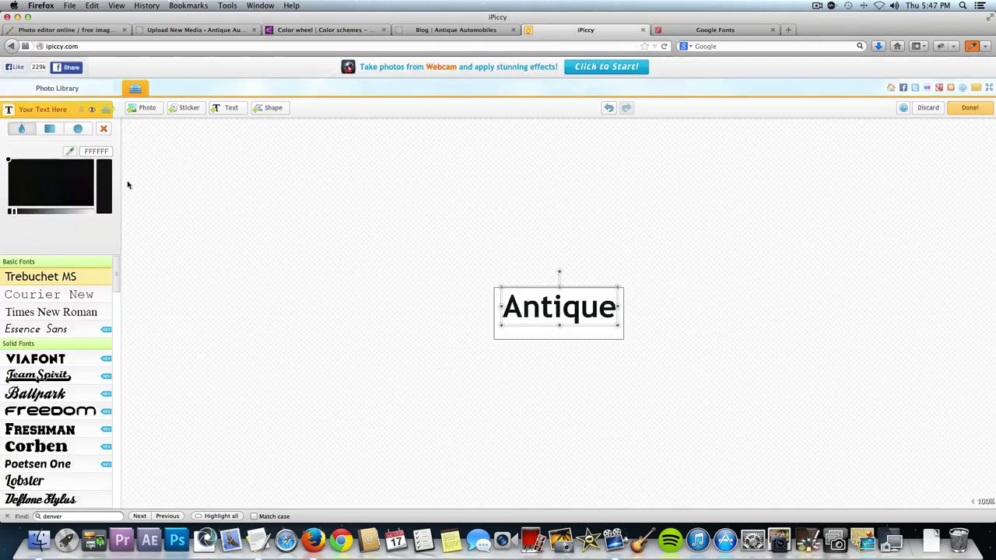
{"action": "double_click", "coordinate": [89, 151]}
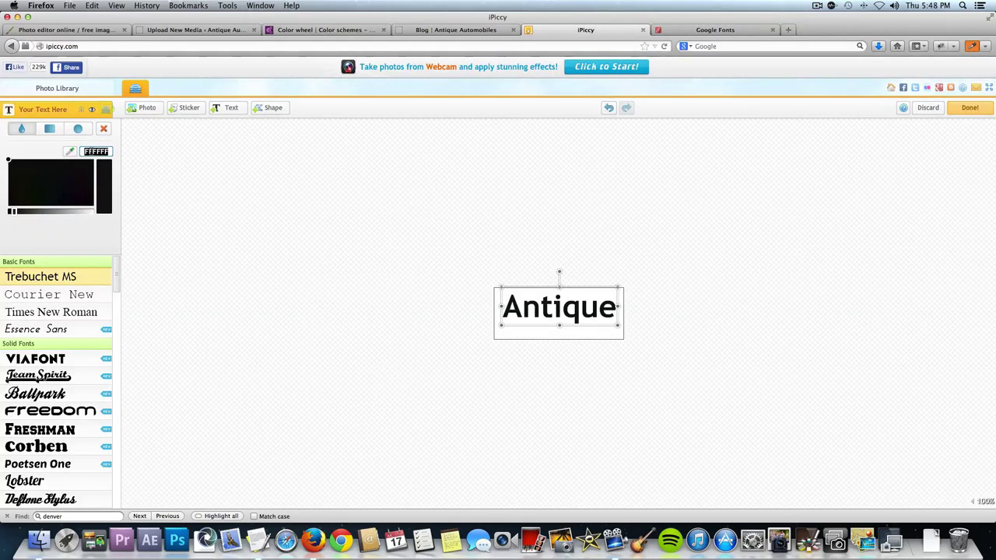
{"action": "type", "text": "F18C40"}
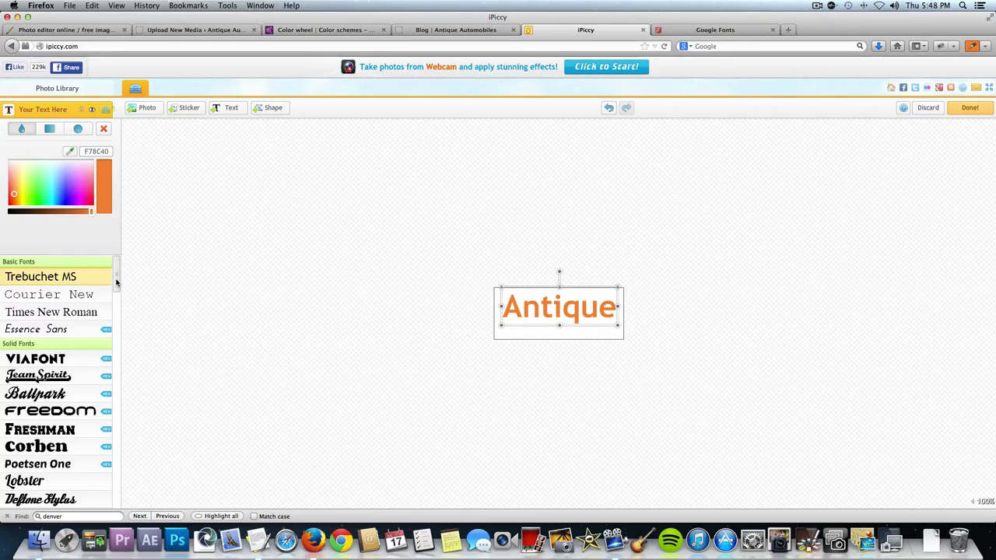
{"action": "left_click_drag", "start_coordinate": [116, 283], "coordinate": [135, 451]}
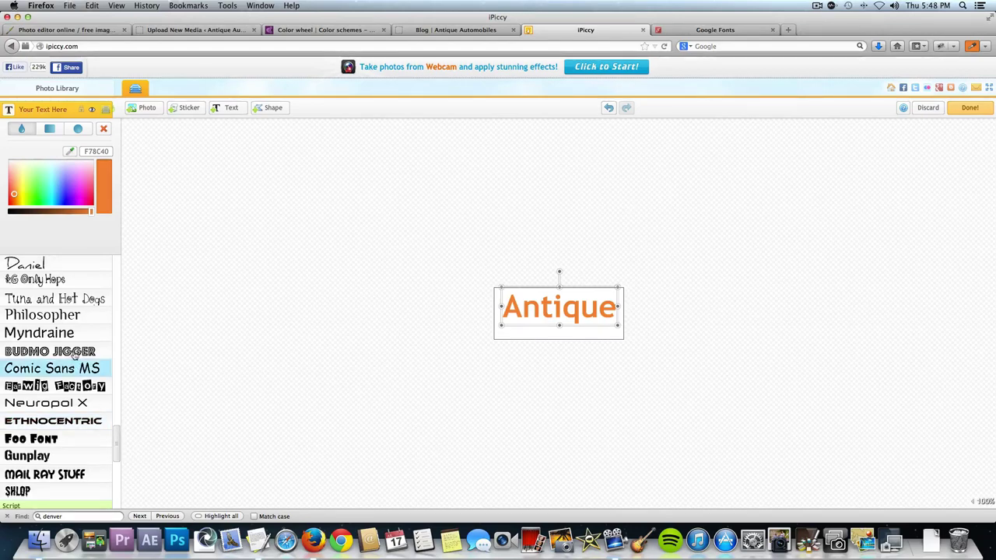
{"action": "left_click", "coordinate": [65, 316]}
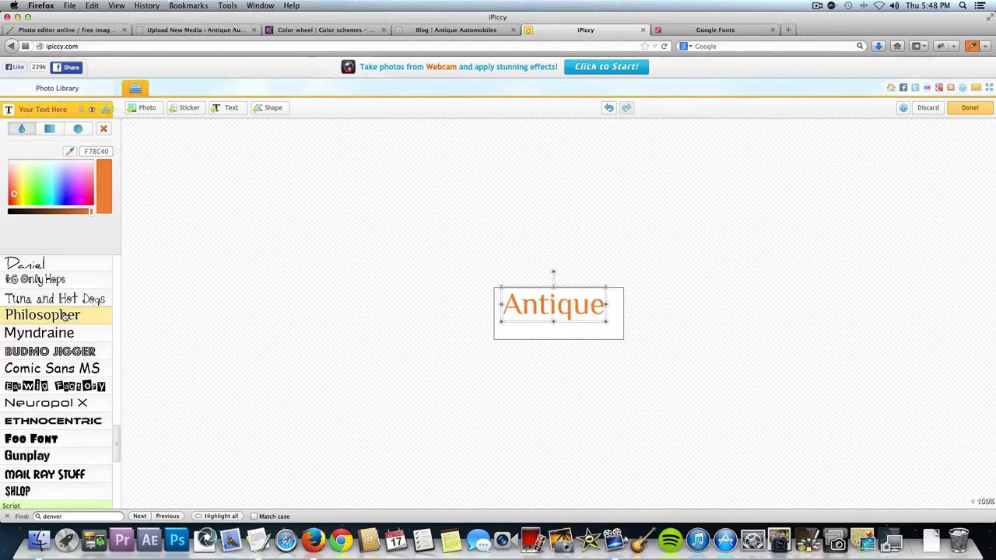
{"action": "left_click_drag", "start_coordinate": [567, 309], "coordinate": [571, 305]}
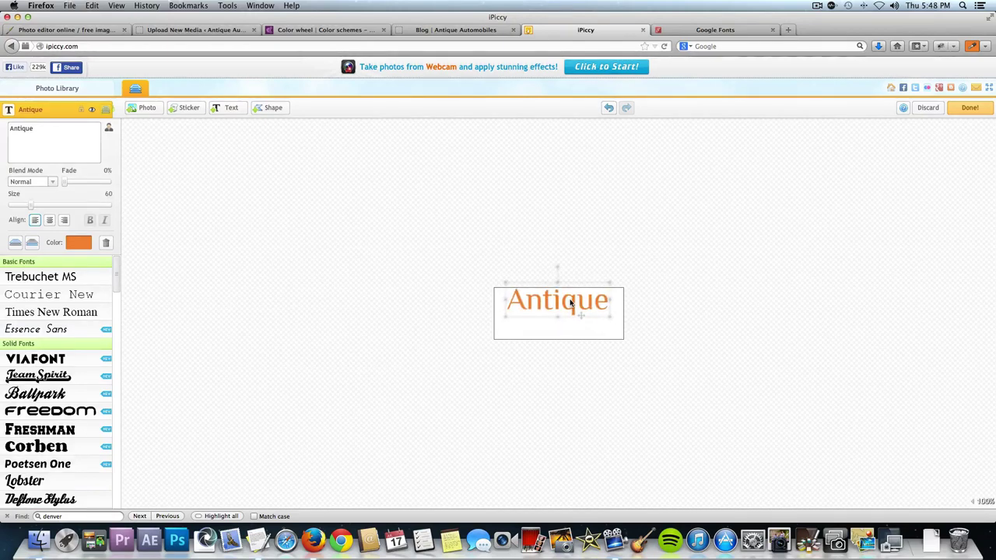
{"action": "left_click", "coordinate": [609, 209]}
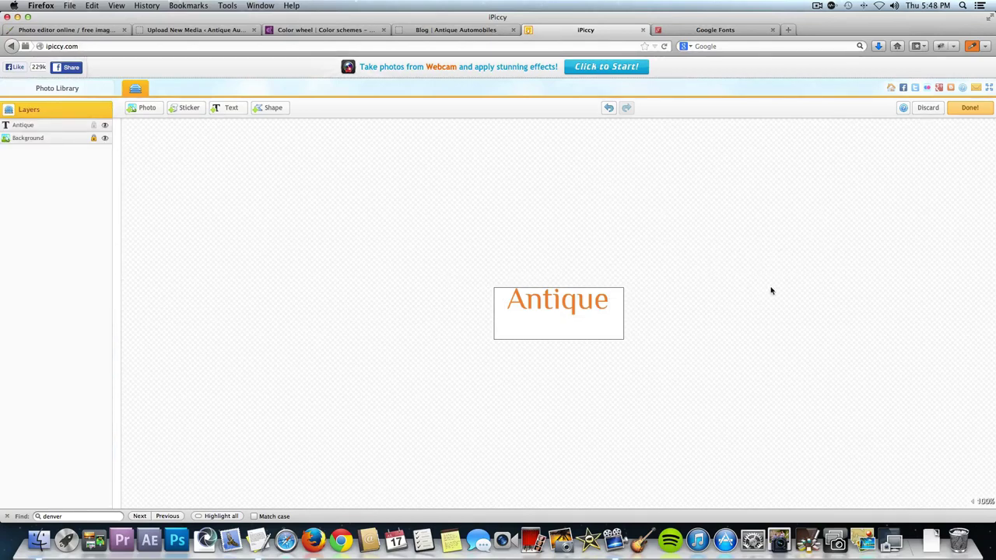
Add an 'Automobiles' text layer at size 40, centred below the Antique title.
{"action": "left_click", "coordinate": [232, 111]}
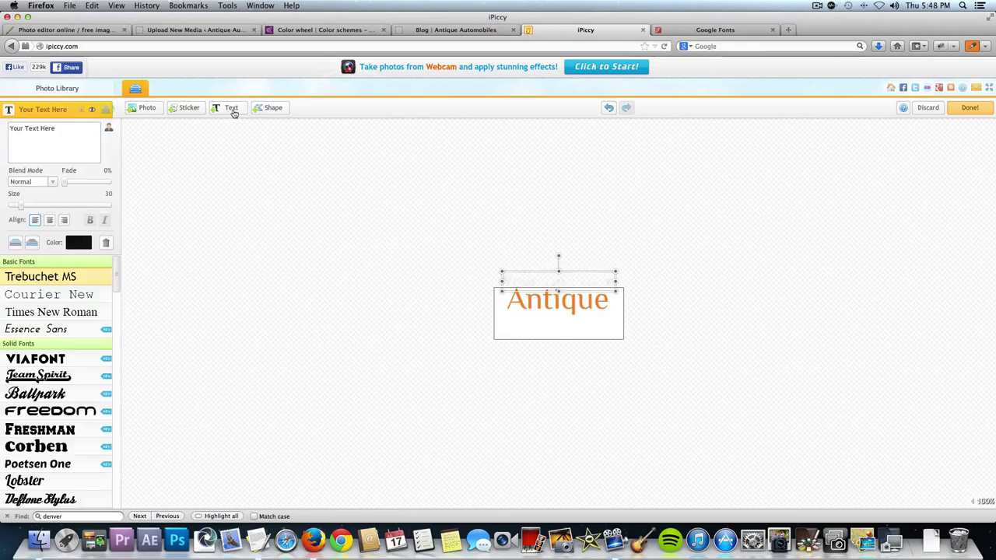
{"action": "triple_click", "coordinate": [51, 131]}
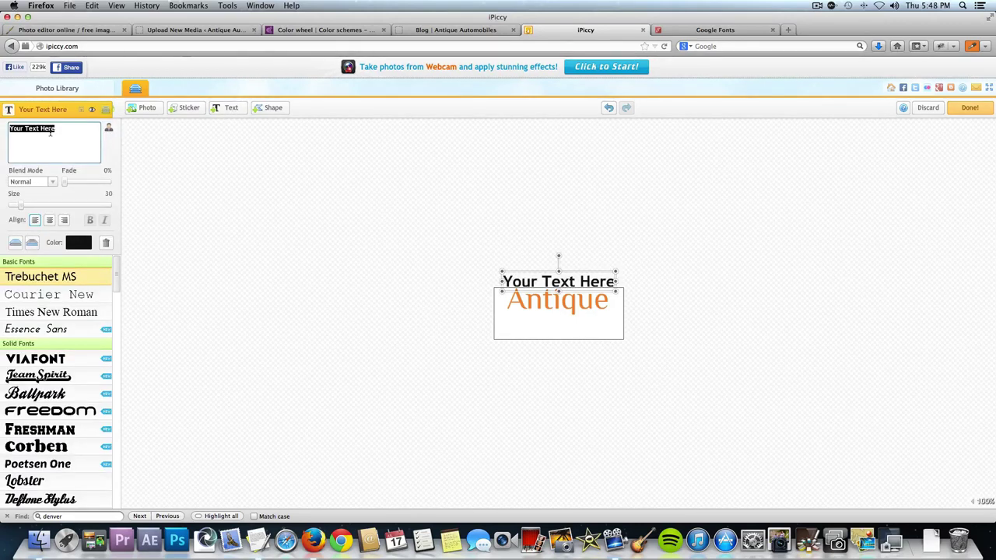
{"action": "type", "text": "Automo"}
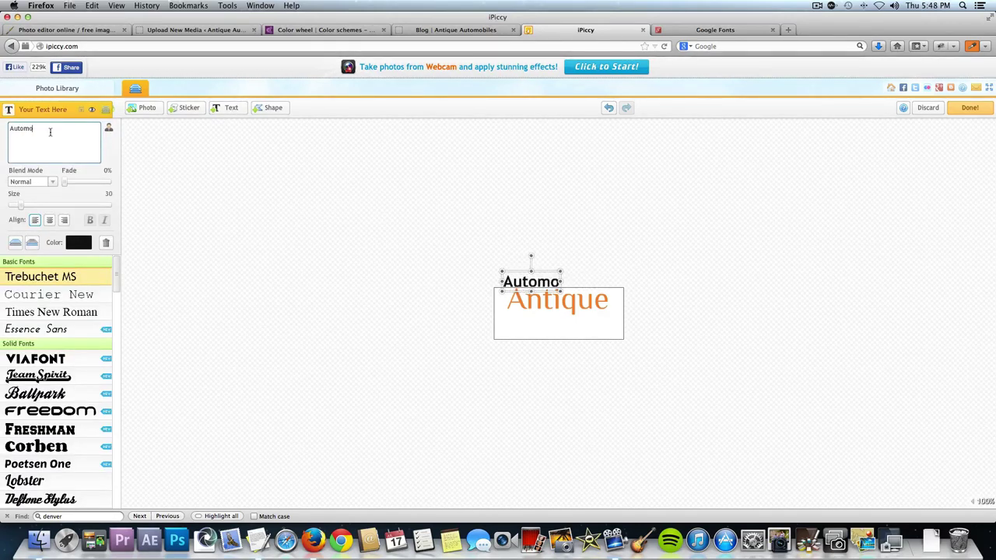
{"action": "type", "text": "biles"}
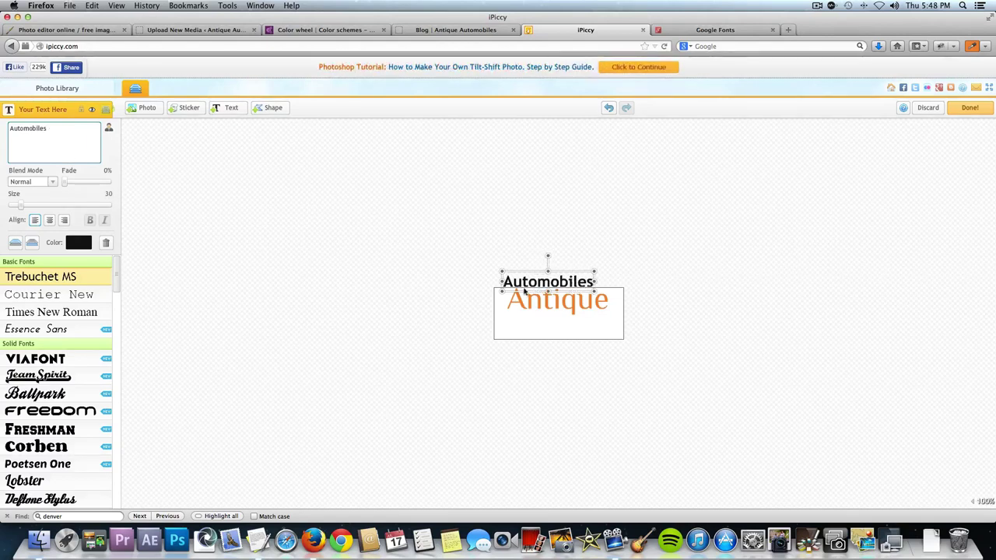
{"action": "left_click_drag", "start_coordinate": [543, 297], "coordinate": [546, 327]}
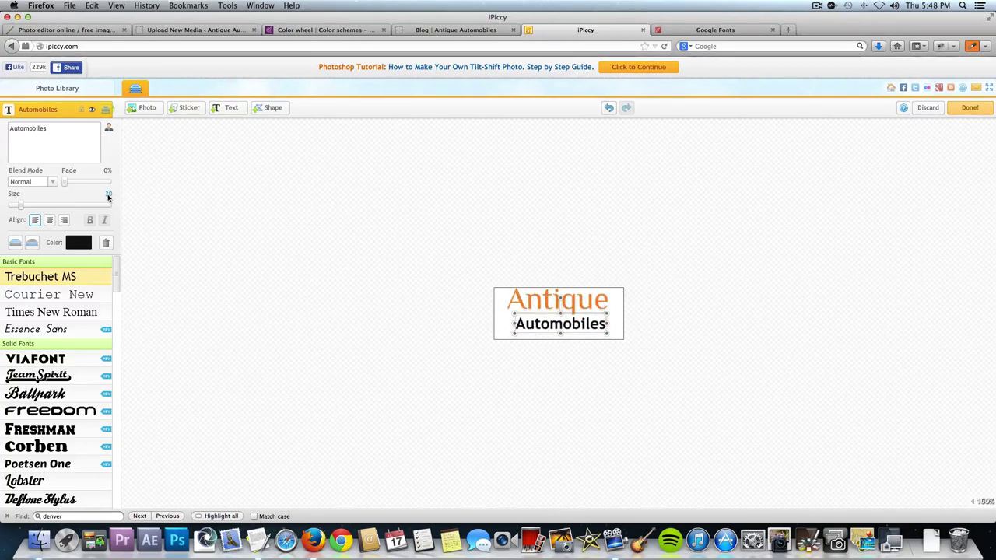
{"action": "left_click", "coordinate": [108, 196]}
{"action": "double_click", "coordinate": [107, 196]}
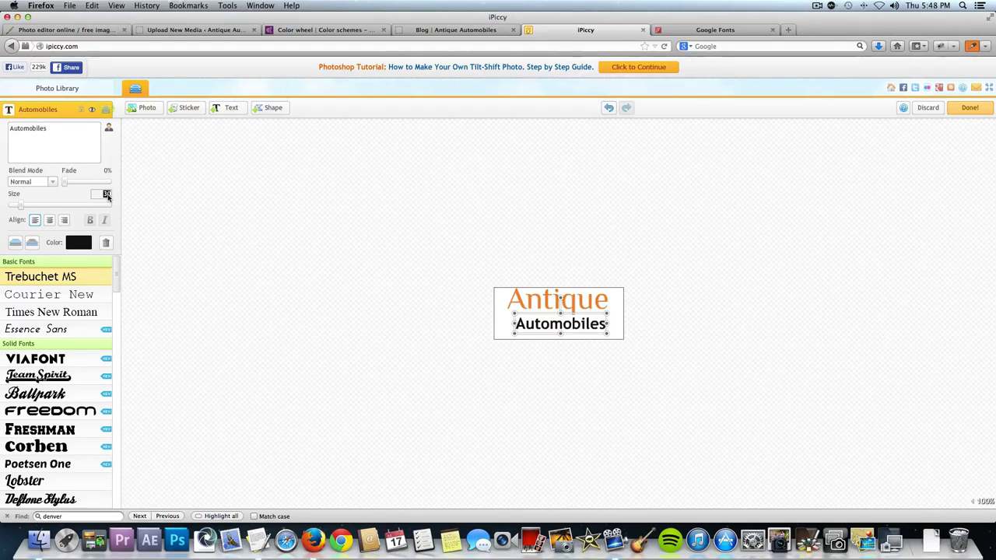
{"action": "type", "text": "40"}
{"action": "key", "text": "Return"}
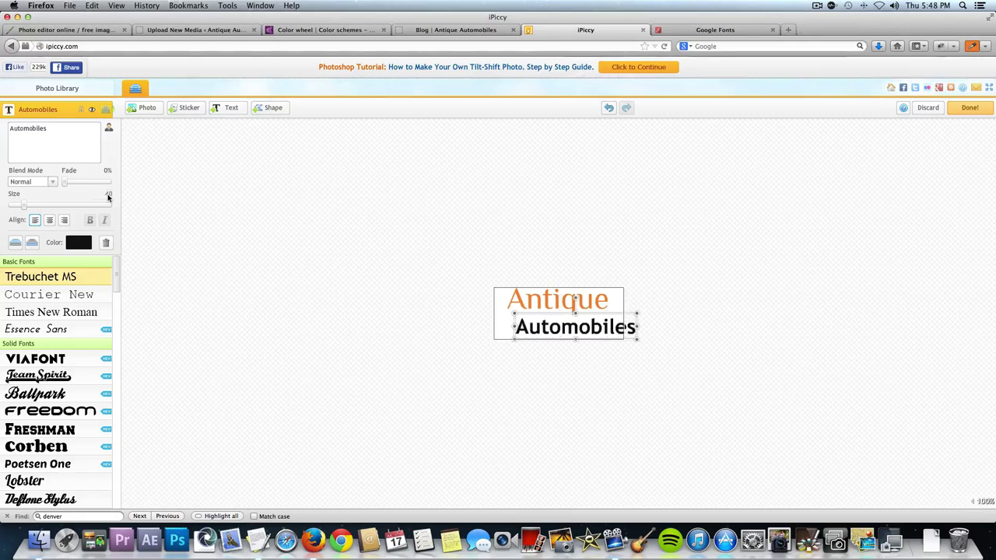
{"action": "left_click_drag", "start_coordinate": [548, 336], "coordinate": [533, 332]}
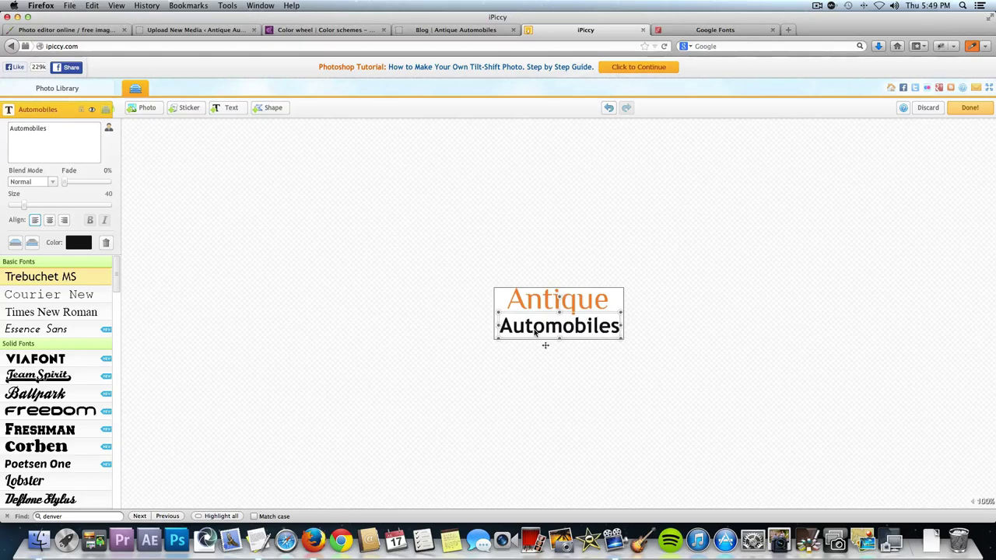
Colour the Automobiles text tan 918160, taken from the Kuler scheme.
{"action": "left_click", "coordinate": [77, 242]}
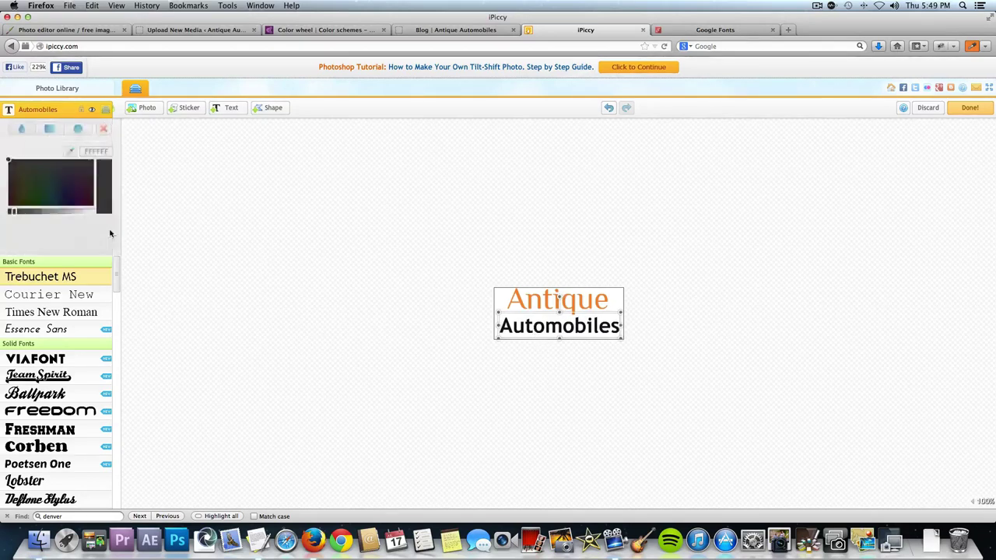
{"action": "left_click", "coordinate": [340, 30]}
{"action": "left_click", "coordinate": [337, 451]}
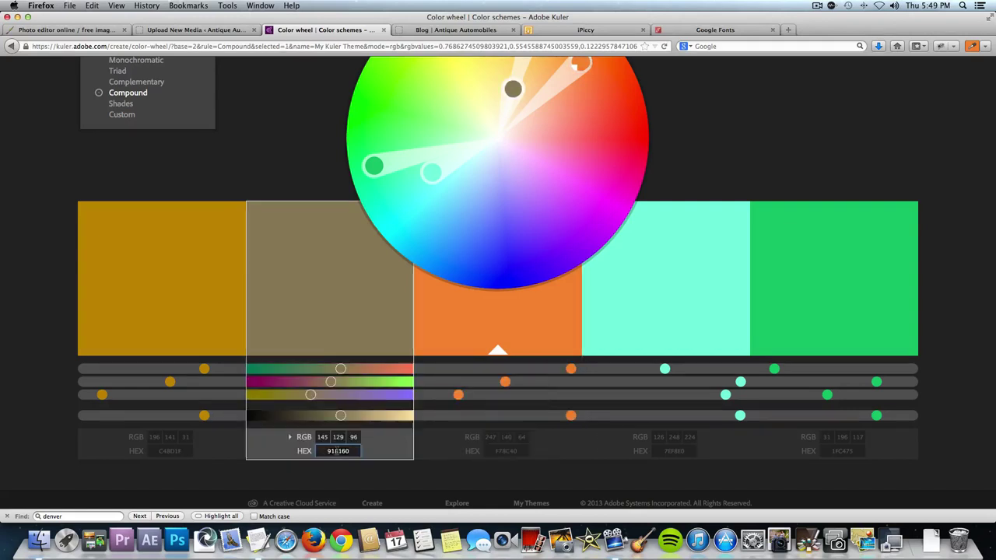
{"action": "left_click", "coordinate": [599, 29]}
{"action": "double_click", "coordinate": [104, 151]}
{"action": "type", "text": "918160"}
{"action": "key", "text": "Return"}
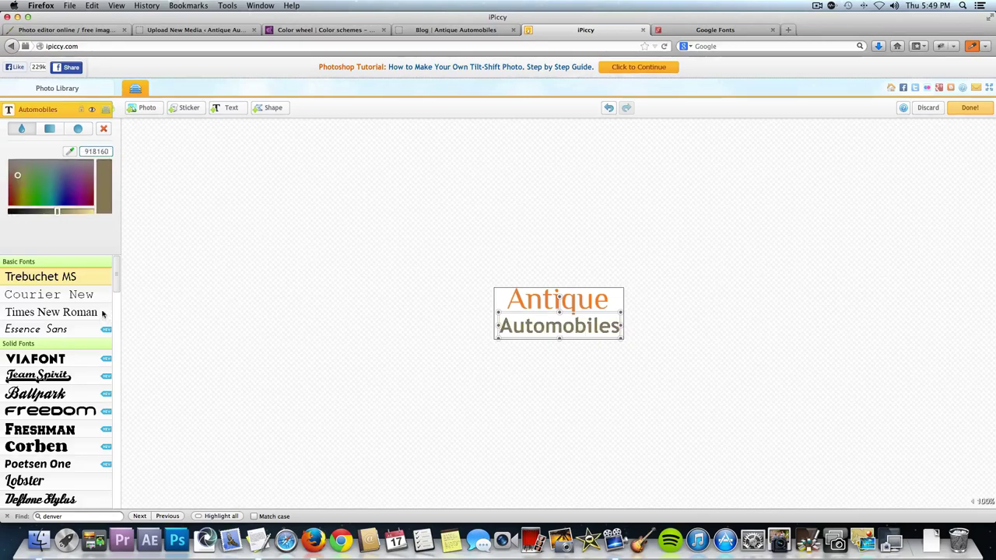
Set Automobiles in Philosopher at size 45 and nudge both text lines into alignment.
{"action": "scroll", "coordinate": [114, 337], "scroll_direction": "down", "scroll_amount": 5}
{"action": "scroll", "coordinate": [114, 336], "scroll_direction": "down", "scroll_amount": 10}
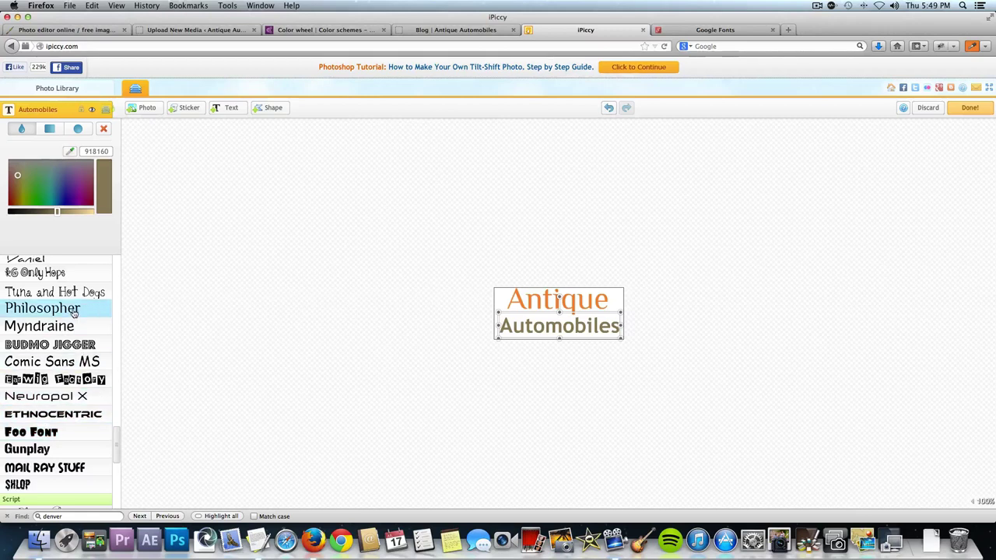
{"action": "left_click", "coordinate": [74, 310]}
{"action": "left_click_drag", "start_coordinate": [554, 338], "coordinate": [558, 330]}
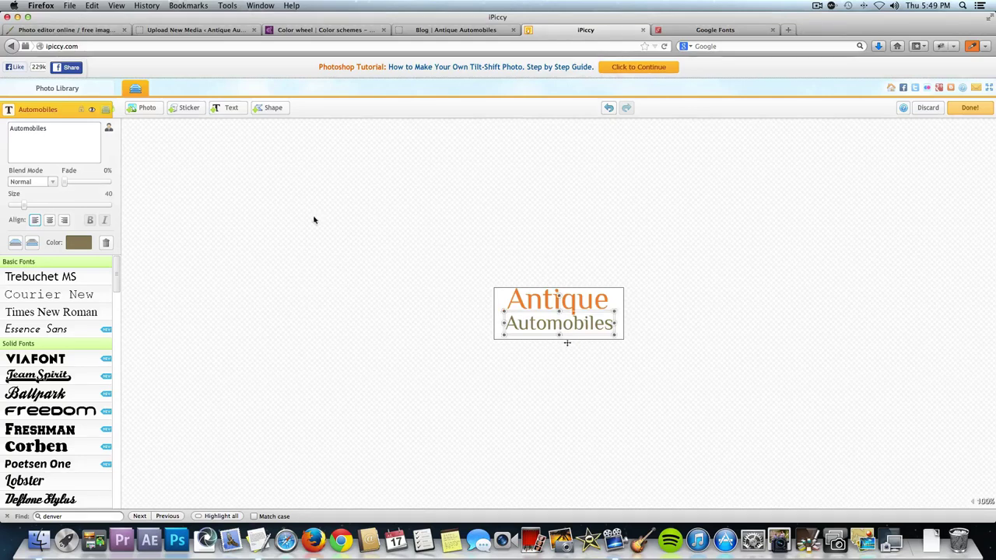
{"action": "left_click", "coordinate": [107, 195]}
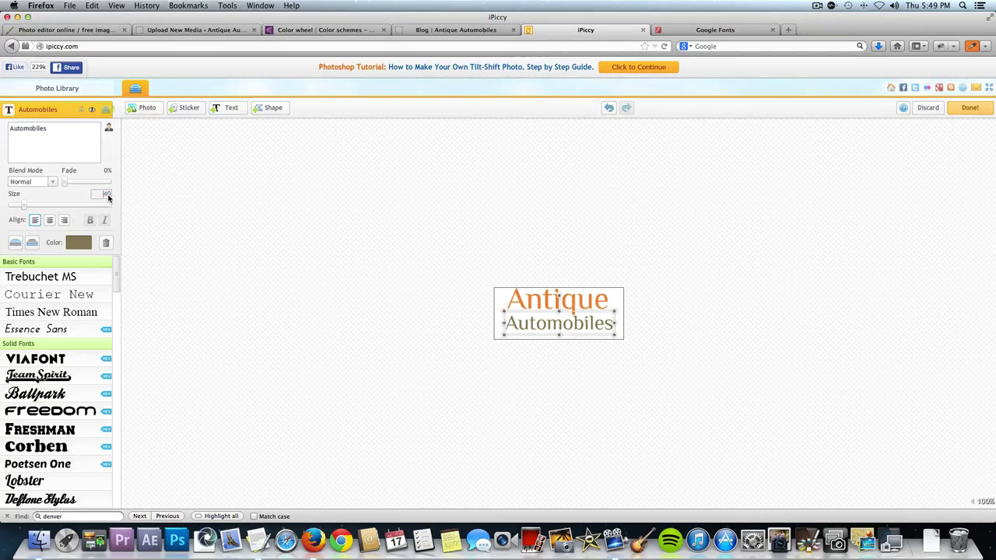
{"action": "key", "text": "BackSpace"}
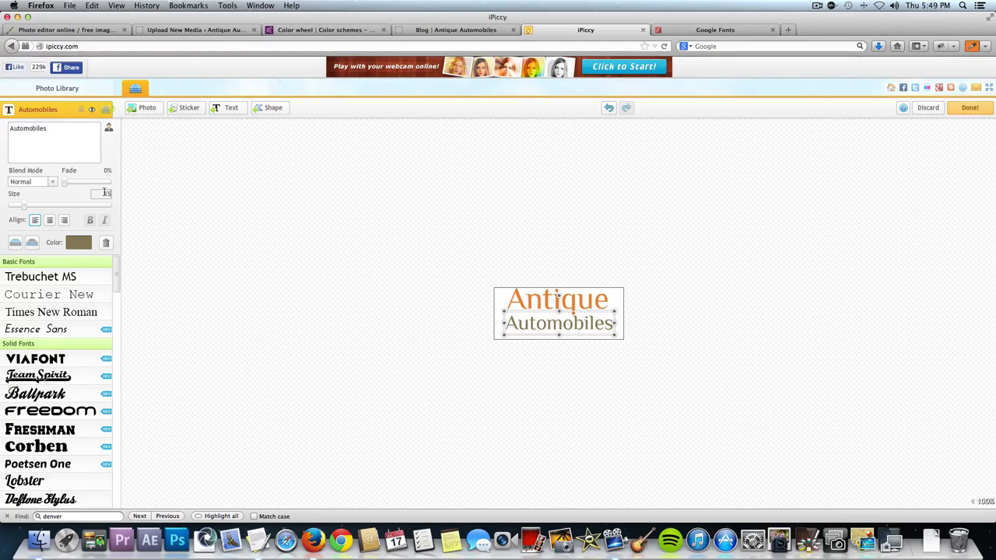
{"action": "key", "text": "Return"}
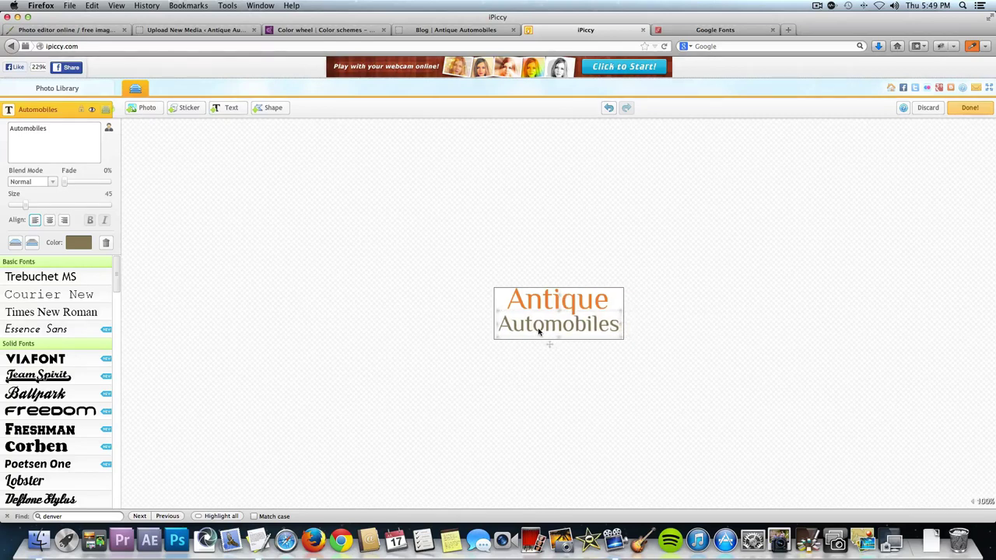
{"action": "left_click", "coordinate": [579, 299]}
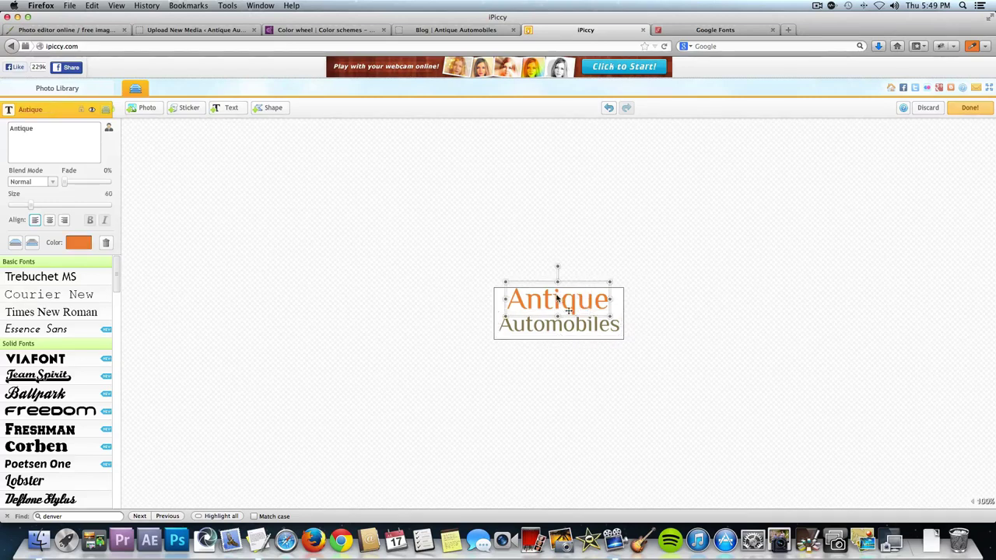
{"action": "left_click_drag", "start_coordinate": [557, 298], "coordinate": [559, 299]}
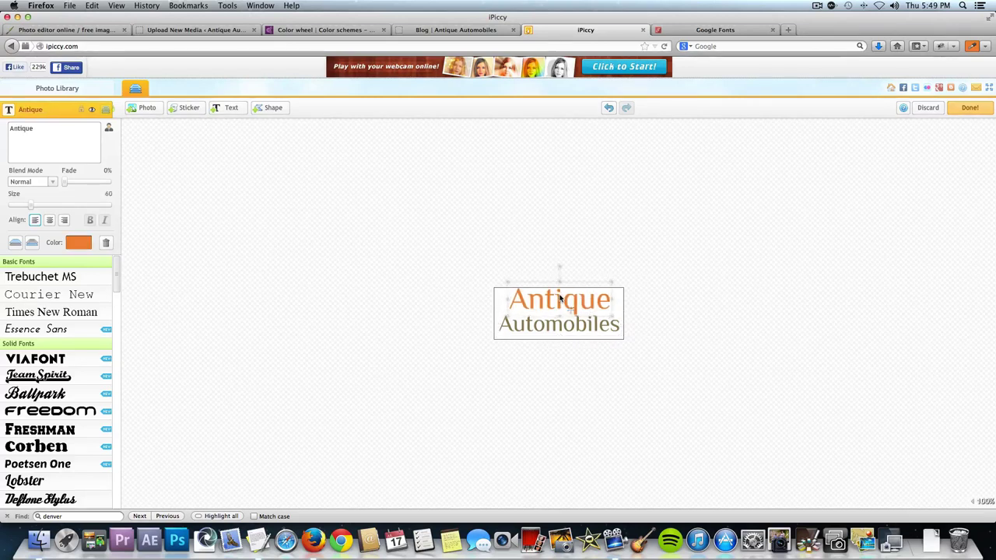
{"action": "left_click", "coordinate": [586, 241]}
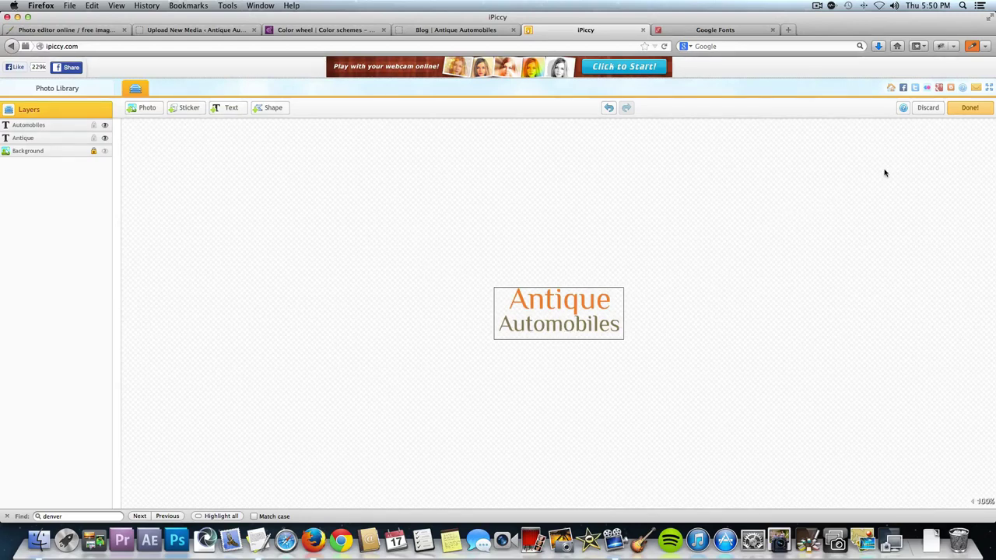
Save the logo as a transparent PNG named Logo.png in the Video Images folder.
{"action": "left_click", "coordinate": [965, 112]}
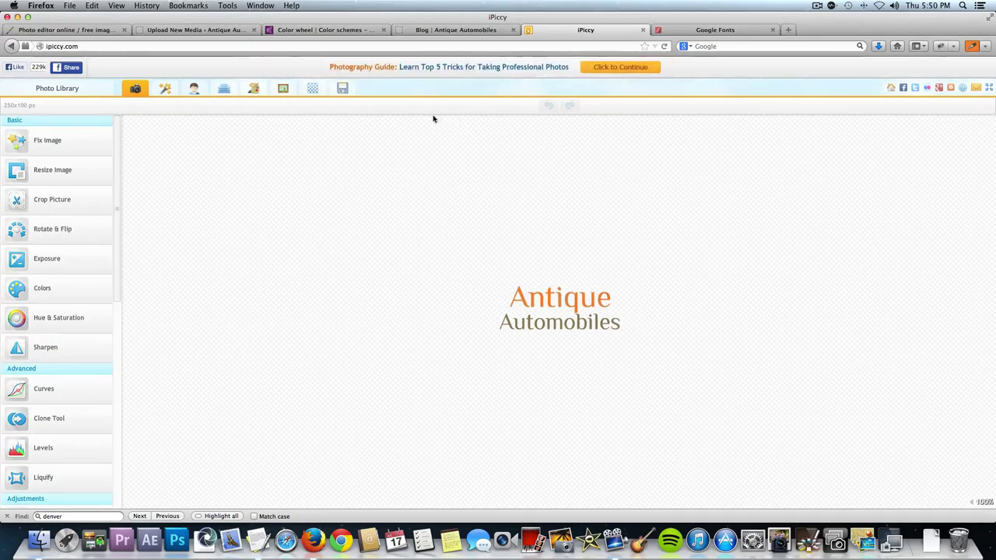
{"action": "left_click", "coordinate": [342, 89]}
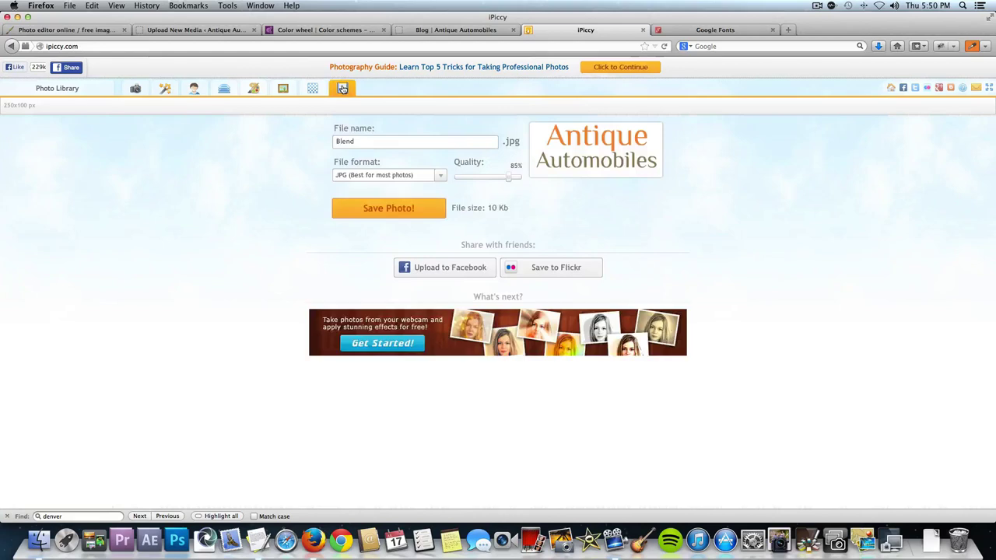
{"action": "left_click", "coordinate": [420, 178]}
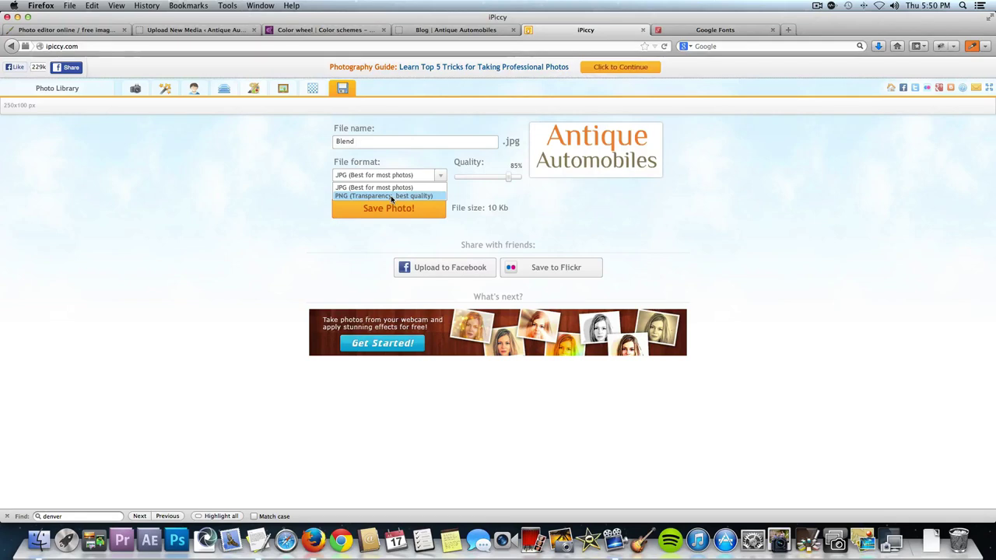
{"action": "left_click", "coordinate": [391, 196]}
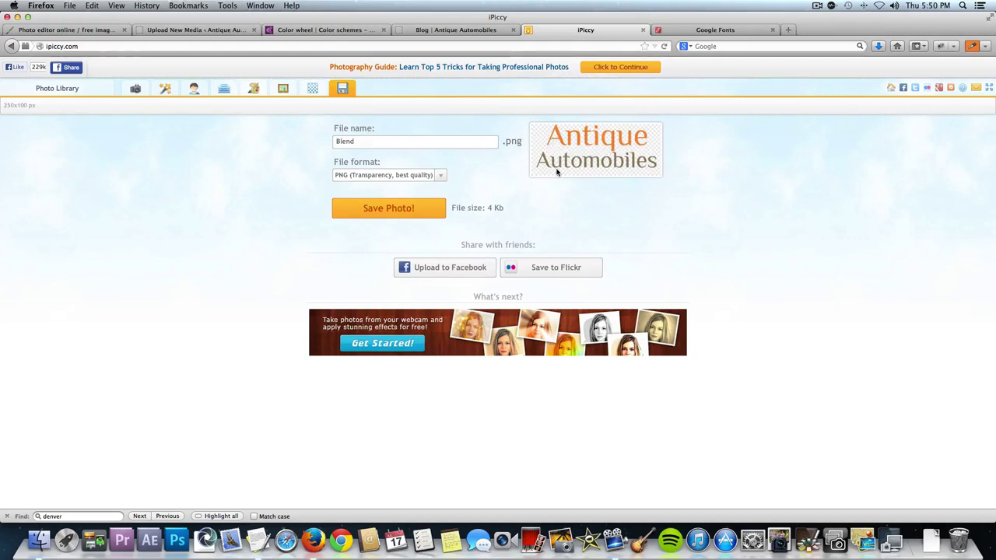
{"action": "left_click", "coordinate": [393, 141]}
{"action": "type", "text": "4"}
{"action": "left_click", "coordinate": [388, 208]}
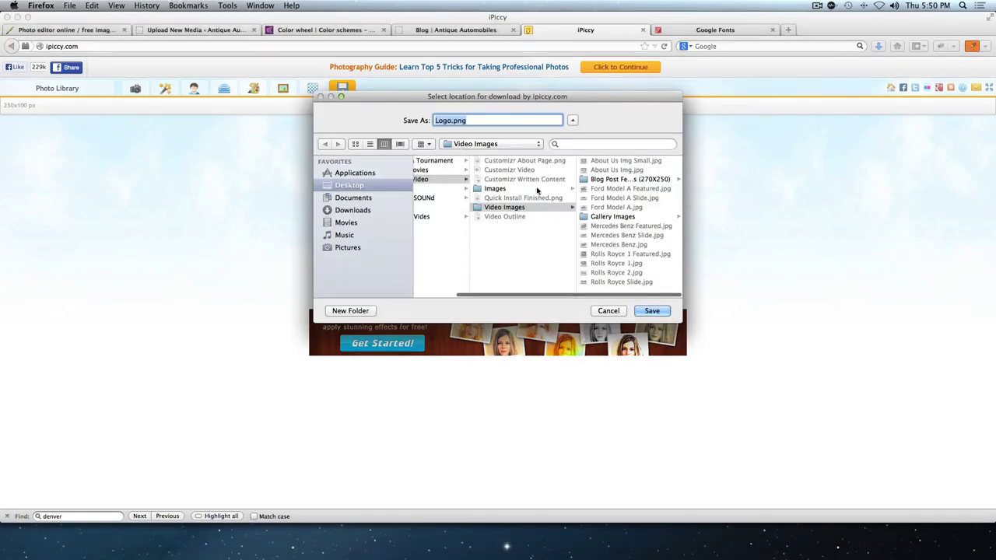
{"action": "left_click", "coordinate": [652, 310]}
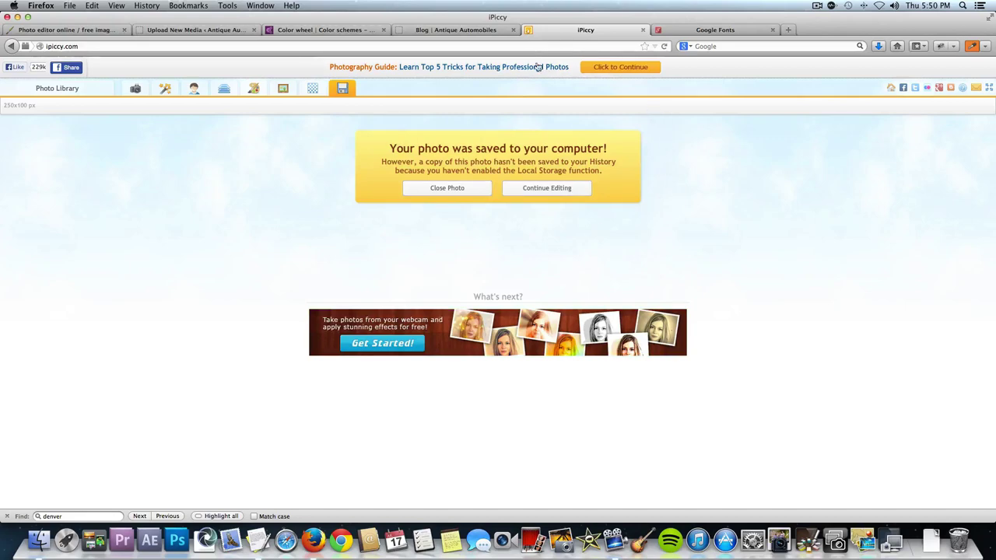
Upload Logo.png as the Customizr header logo, Save & Publish, and close the customizer.
{"action": "left_click", "coordinate": [445, 32]}
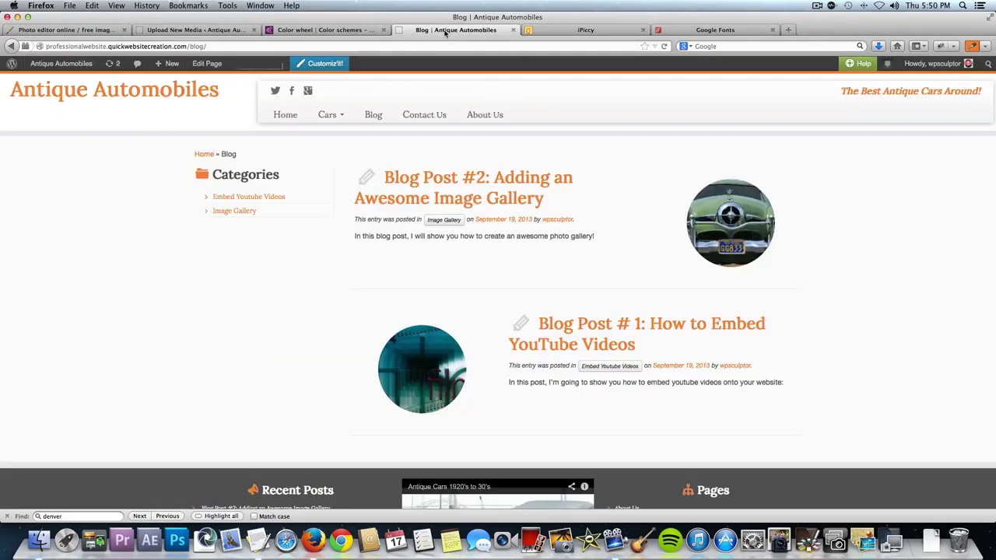
{"action": "left_click", "coordinate": [61, 67]}
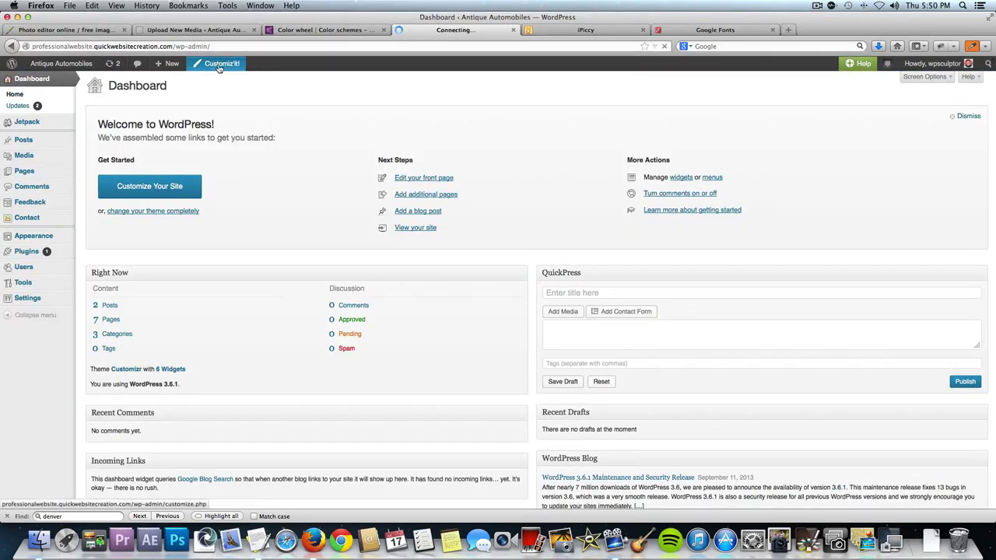
{"action": "left_click", "coordinate": [219, 68]}
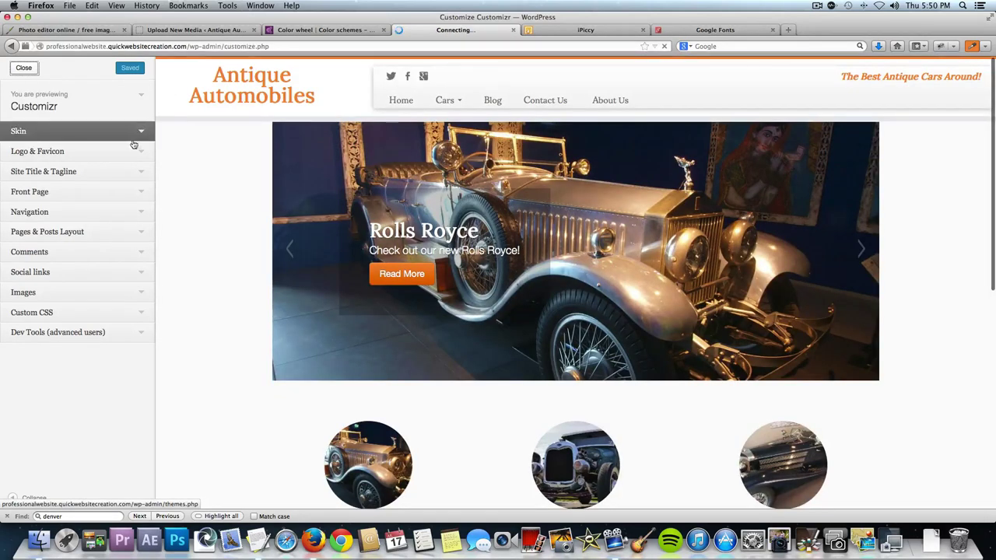
{"action": "left_click", "coordinate": [138, 152]}
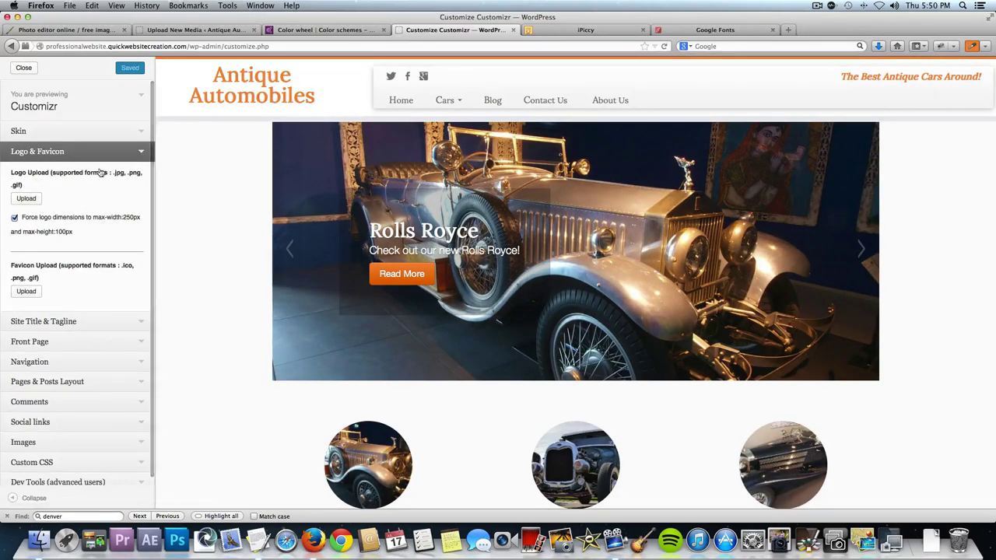
{"action": "left_click", "coordinate": [26, 199]}
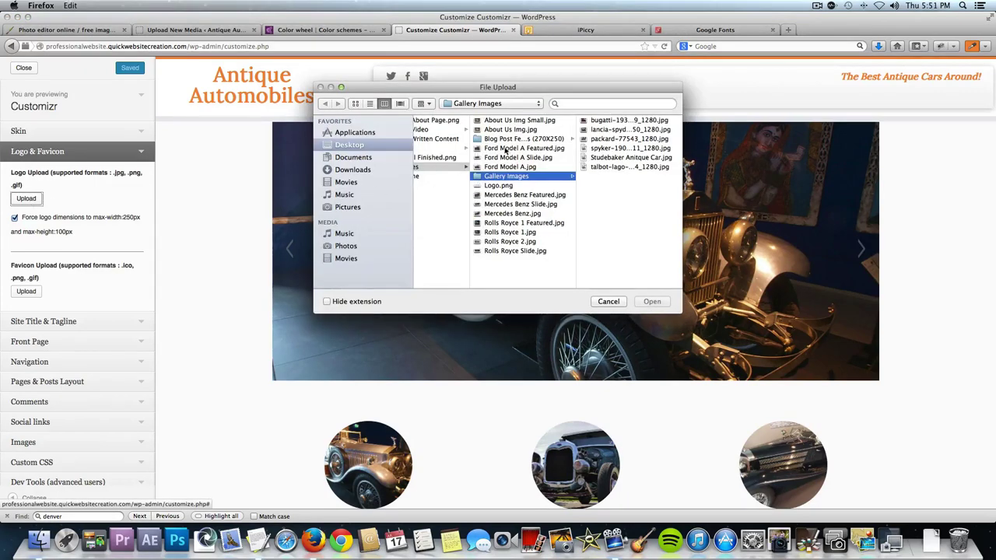
{"action": "left_click", "coordinate": [508, 187]}
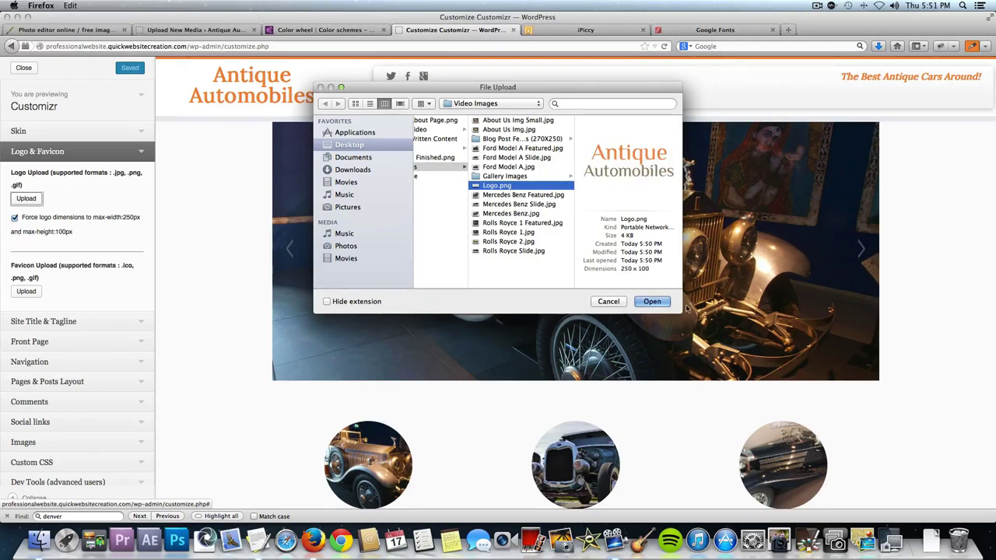
{"action": "left_click", "coordinate": [657, 305]}
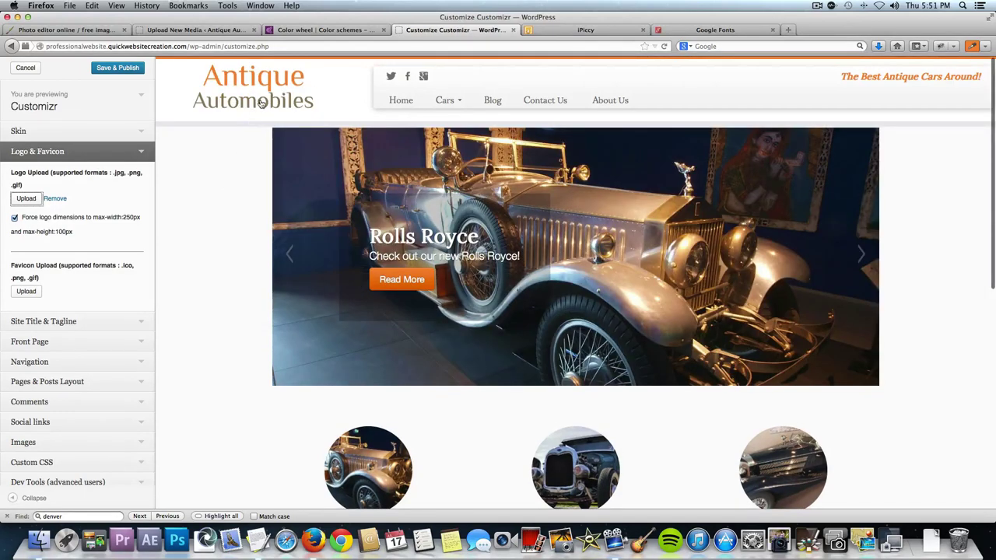
{"action": "left_click", "coordinate": [121, 71]}
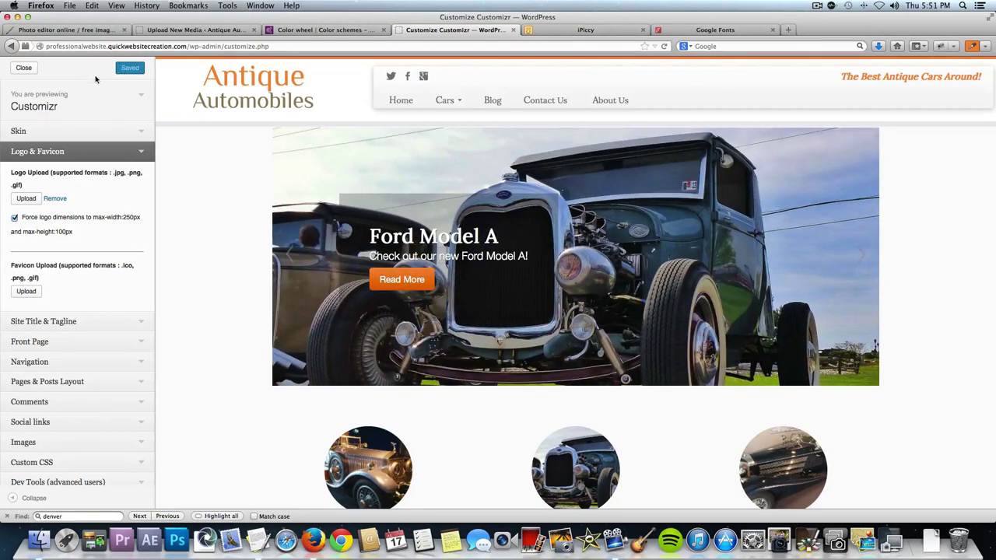
{"action": "left_click", "coordinate": [24, 69]}
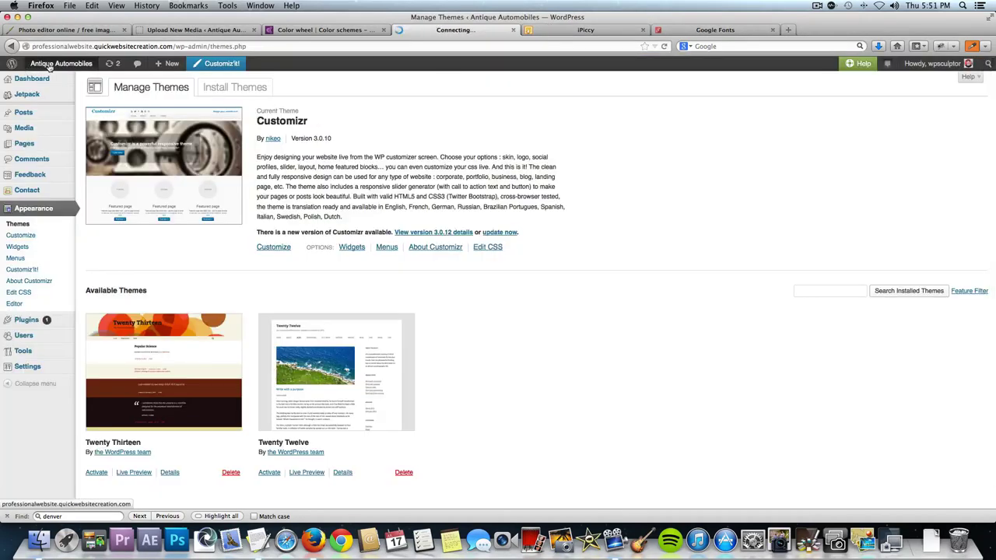
Visit the live home page and select its 'Welcome to our home page!' line to check it.
{"action": "left_click", "coordinate": [49, 65]}
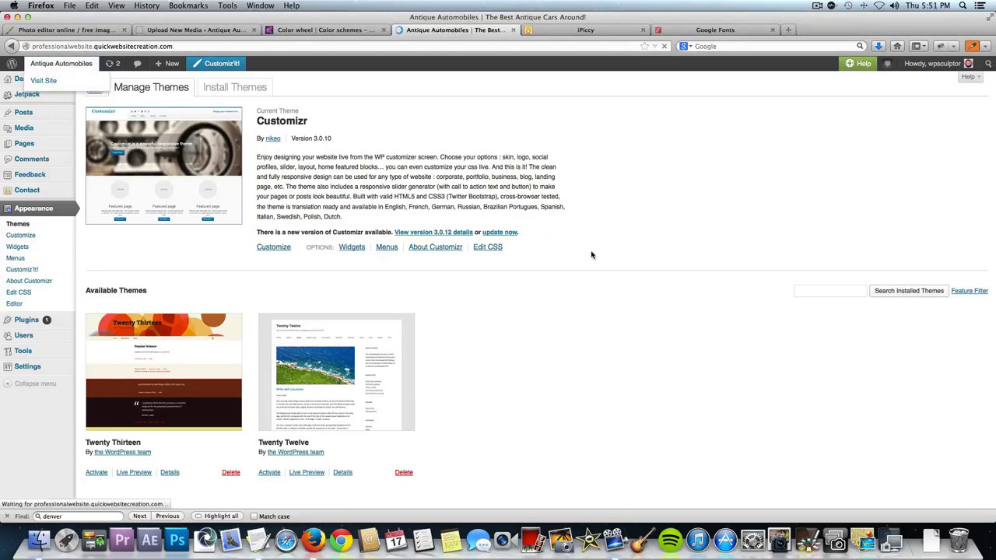
{"action": "scroll", "coordinate": [594, 255], "scroll_direction": "down", "scroll_amount": 5}
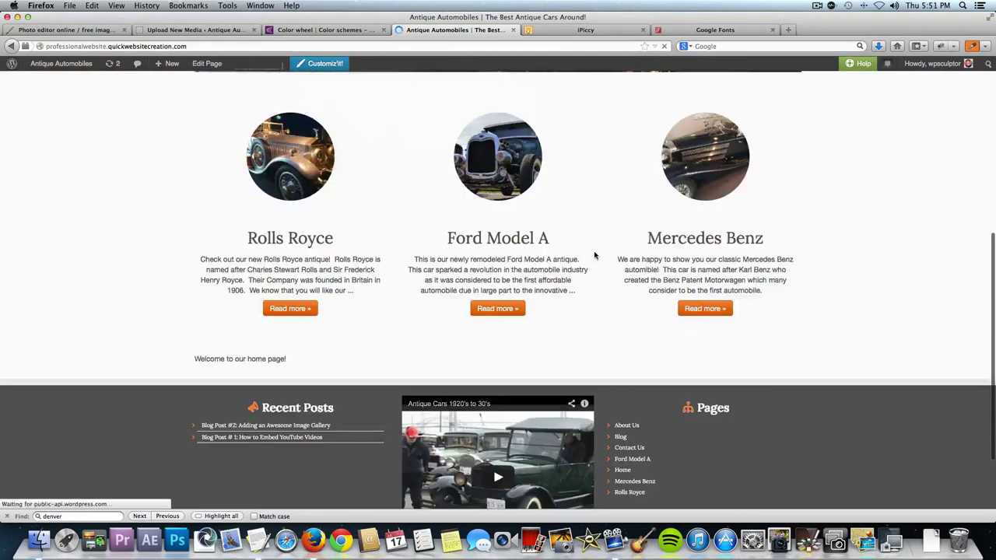
{"action": "left_click_drag", "start_coordinate": [306, 358], "coordinate": [195, 358]}
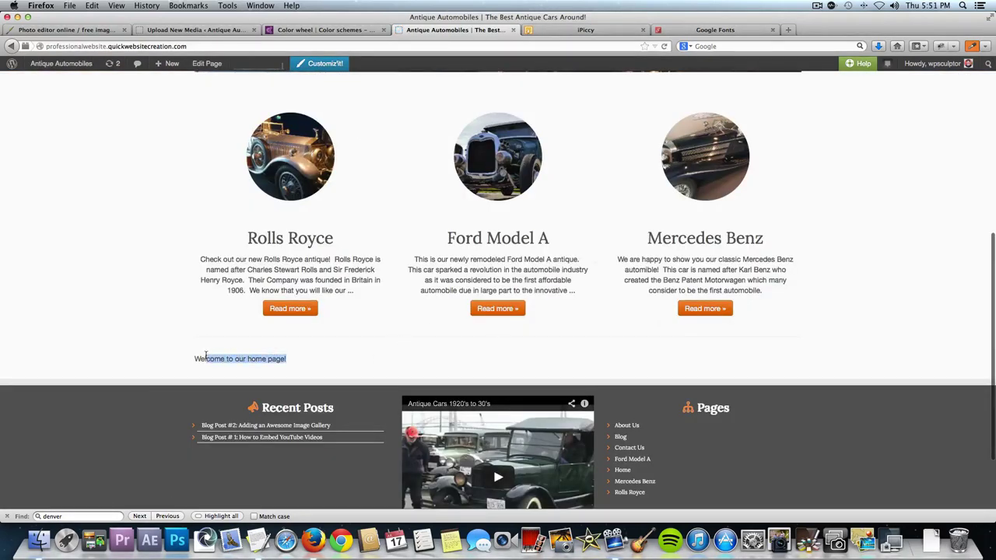
{"action": "triple_click", "coordinate": [195, 358]}
{"action": "left_click", "coordinate": [202, 335]}
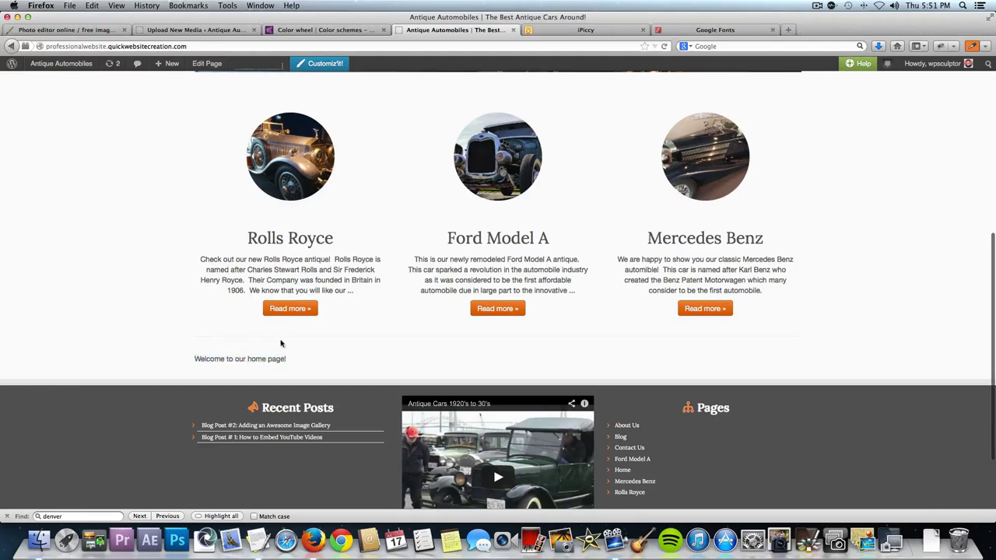
Return to the admin dashboard and bring up the All Pages list.
{"action": "scroll", "coordinate": [845, 281], "scroll_direction": "up", "scroll_amount": 4}
{"action": "scroll", "coordinate": [846, 281], "scroll_direction": "up", "scroll_amount": 1}
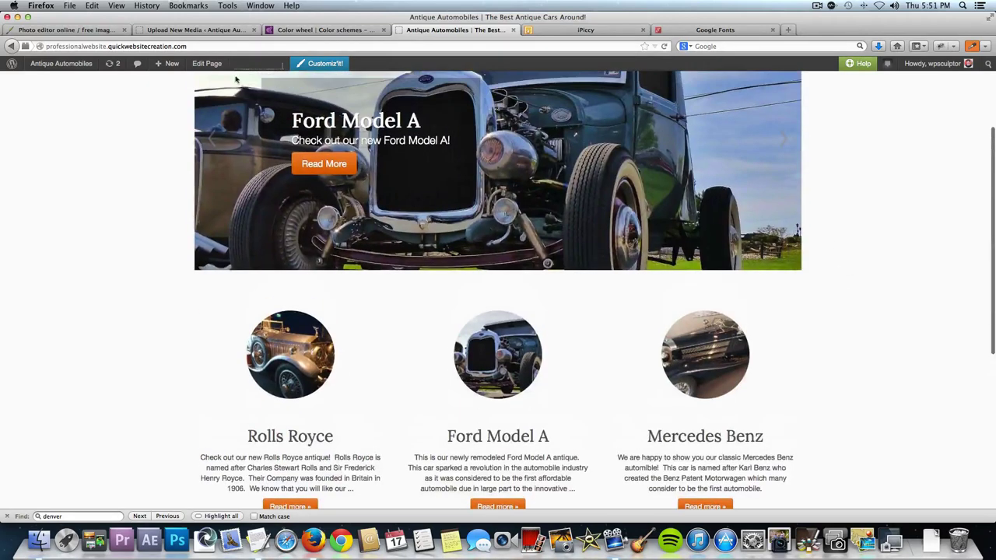
{"action": "left_click", "coordinate": [52, 65]}
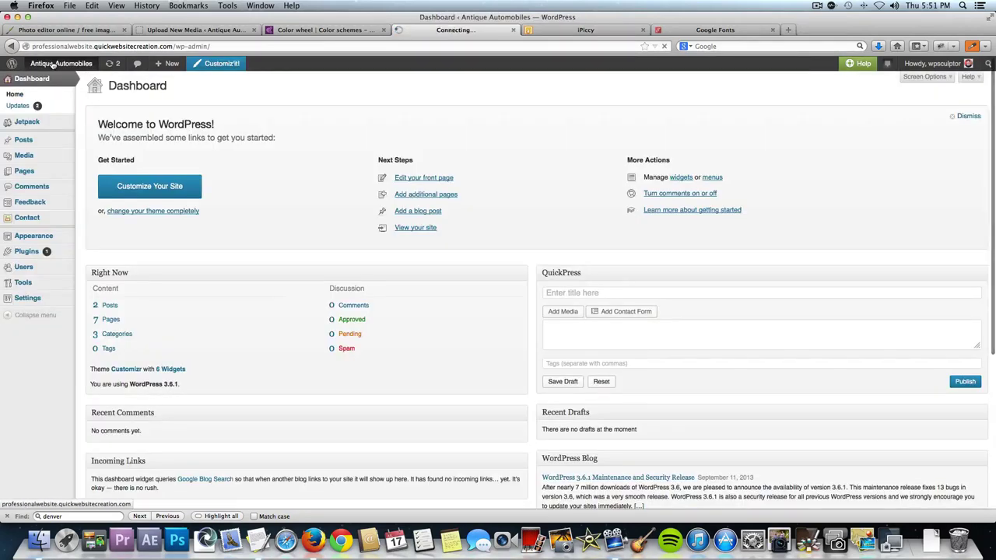
{"action": "mouse_move", "coordinate": [24, 171]}
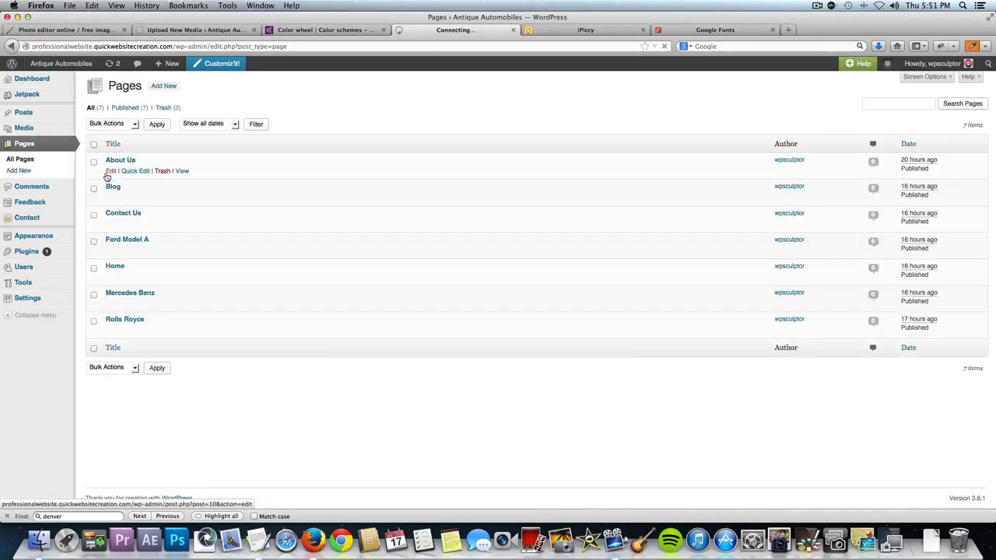
Edit the Home page and delete its 'Welcome to our home page!' body text.
{"action": "left_click", "coordinate": [115, 266]}
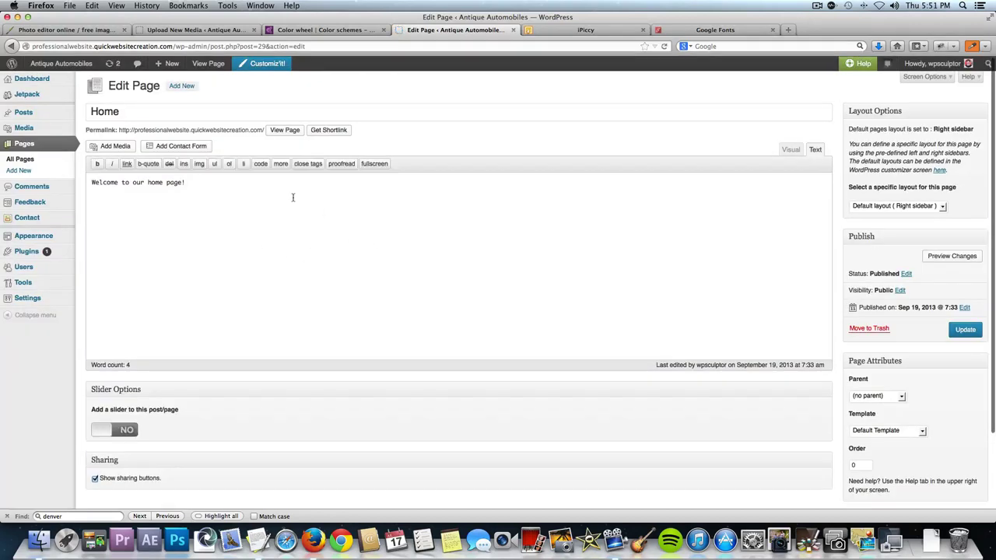
{"action": "left_click_drag", "start_coordinate": [185, 182], "coordinate": [91, 181]}
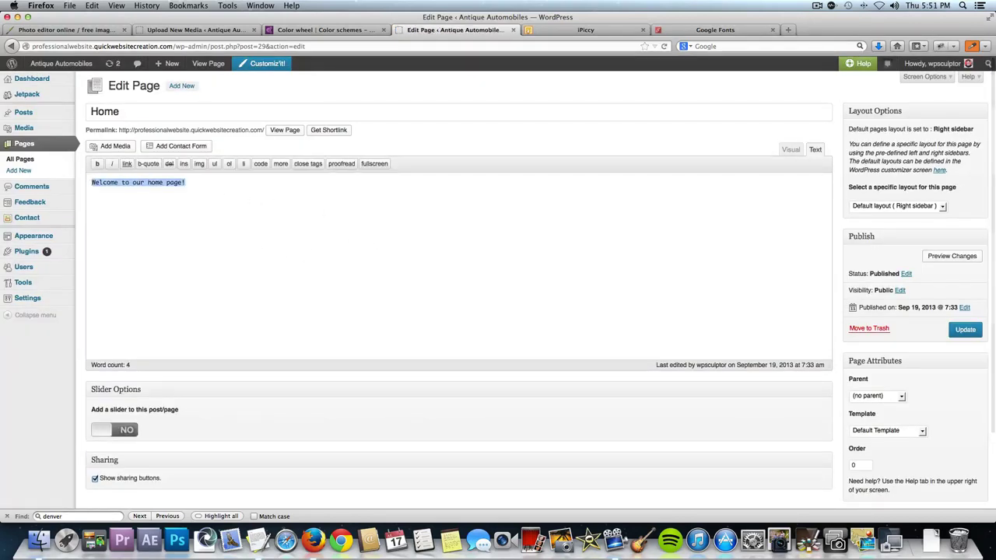
{"action": "key", "text": "BackSpace"}
Try the Home page slider option, review the available sliders, then leave it turned off.
{"action": "scroll", "coordinate": [220, 267], "scroll_direction": "down", "scroll_amount": 2}
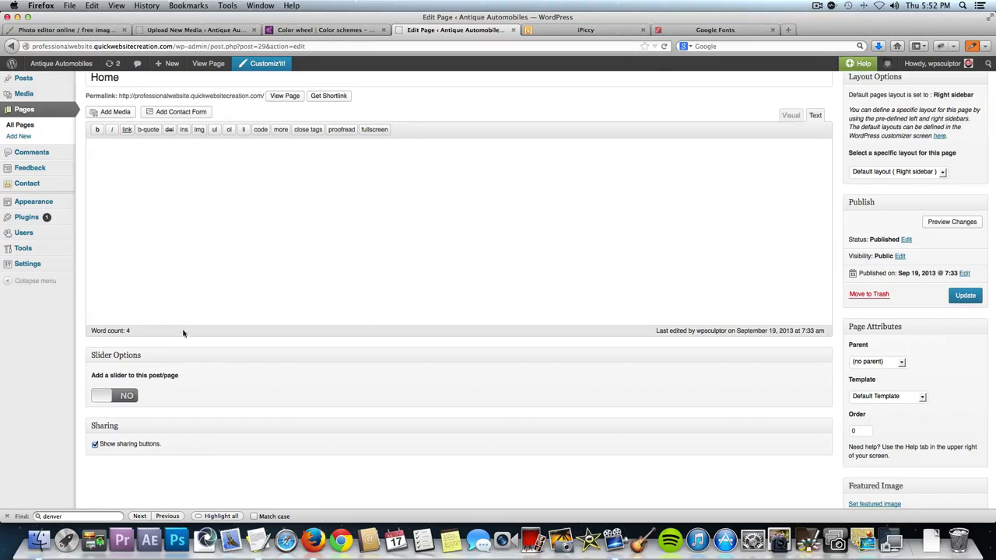
{"action": "left_click", "coordinate": [129, 397]}
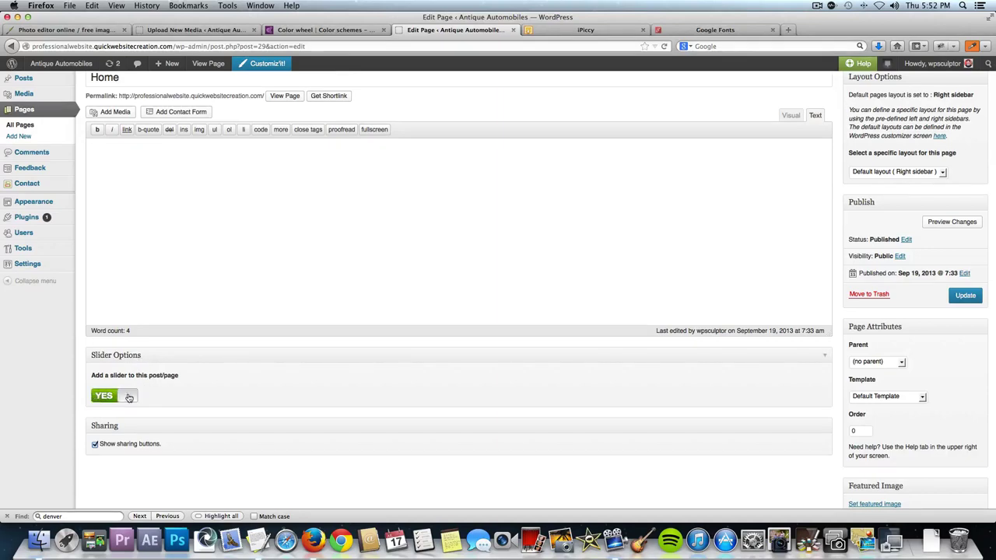
{"action": "scroll", "coordinate": [129, 389], "scroll_direction": "down", "scroll_amount": 2}
{"action": "left_click", "coordinate": [129, 371]}
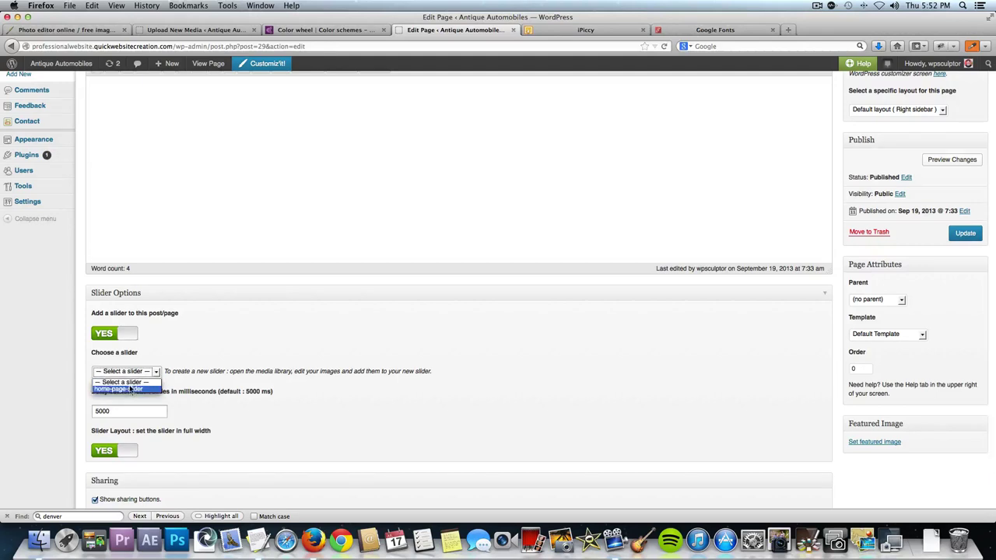
{"action": "left_click", "coordinate": [164, 352]}
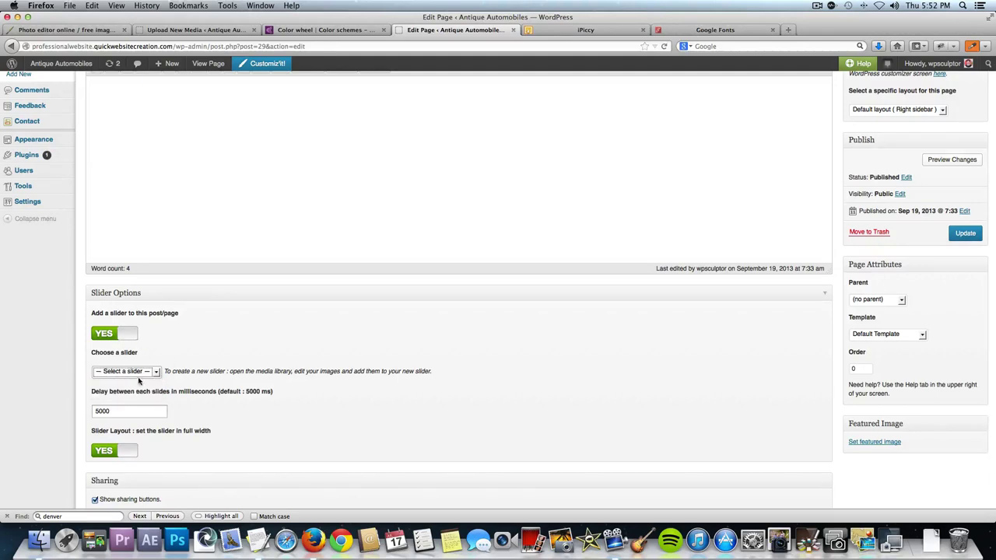
{"action": "left_click", "coordinate": [137, 372]}
{"action": "left_click", "coordinate": [163, 350]}
{"action": "left_click", "coordinate": [129, 334]}
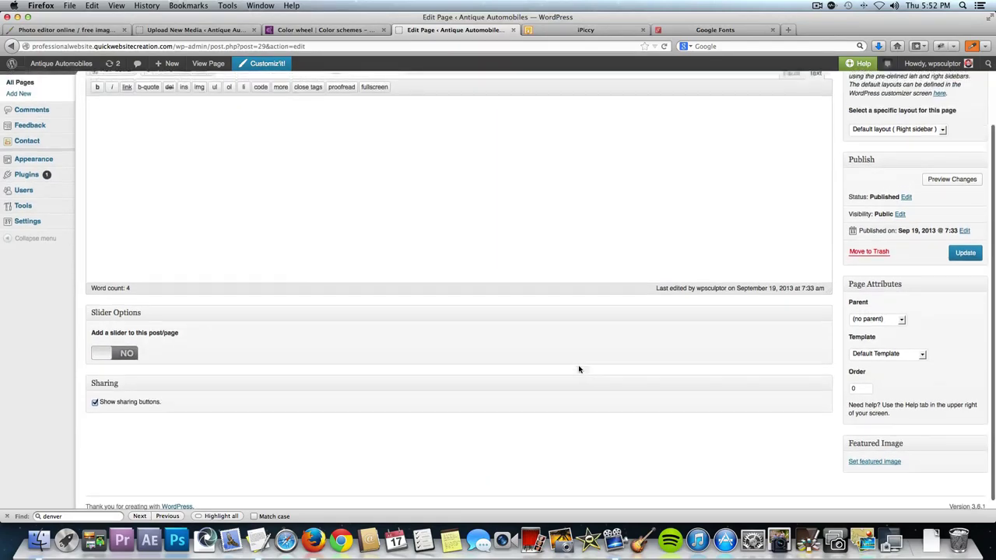
{"action": "scroll", "coordinate": [578, 367], "scroll_direction": "up", "scroll_amount": 3}
Update the Home page and check the live site's slider and featured cars.
{"action": "left_click", "coordinate": [964, 329]}
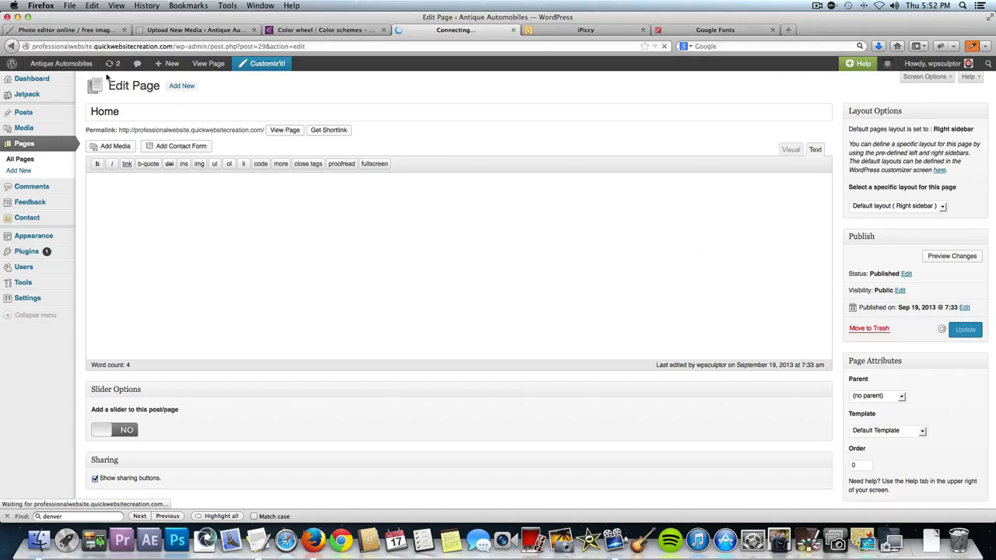
{"action": "left_click", "coordinate": [76, 66]}
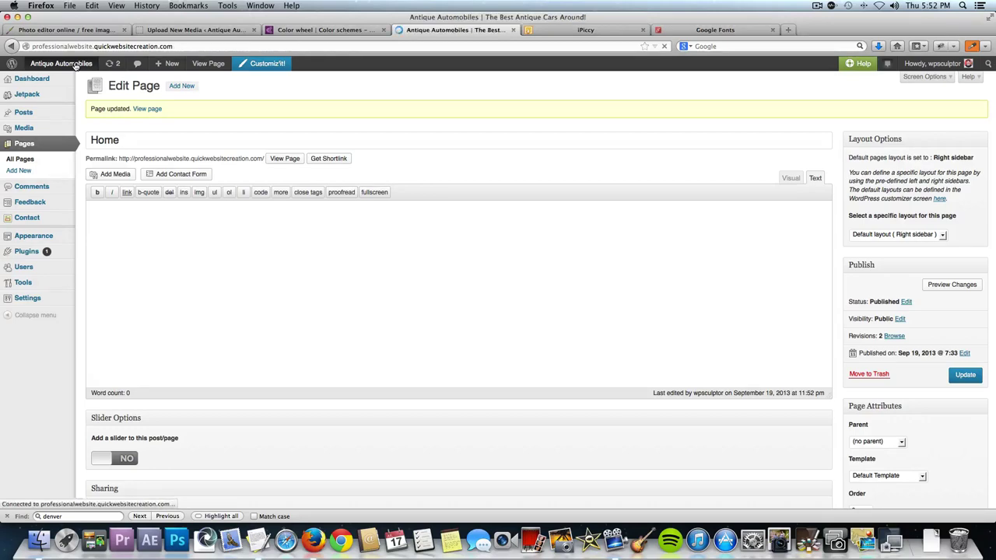
{"action": "scroll", "coordinate": [80, 226], "scroll_direction": "down", "scroll_amount": 3}
{"action": "scroll", "coordinate": [80, 227], "scroll_direction": "down", "scroll_amount": 1}
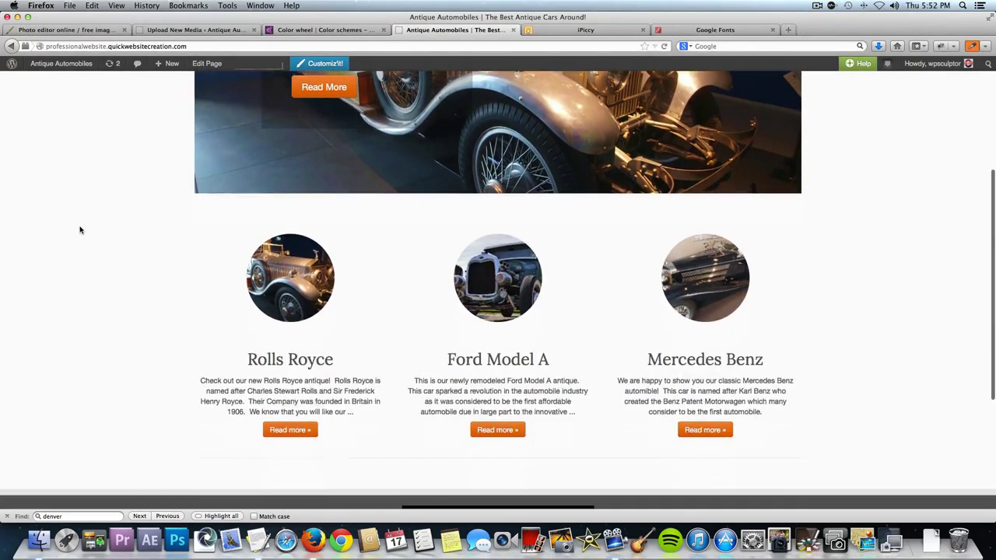
{"action": "scroll", "coordinate": [238, 463], "scroll_direction": "down", "scroll_amount": 3}
{"action": "scroll", "coordinate": [160, 298], "scroll_direction": "up", "scroll_amount": 7}
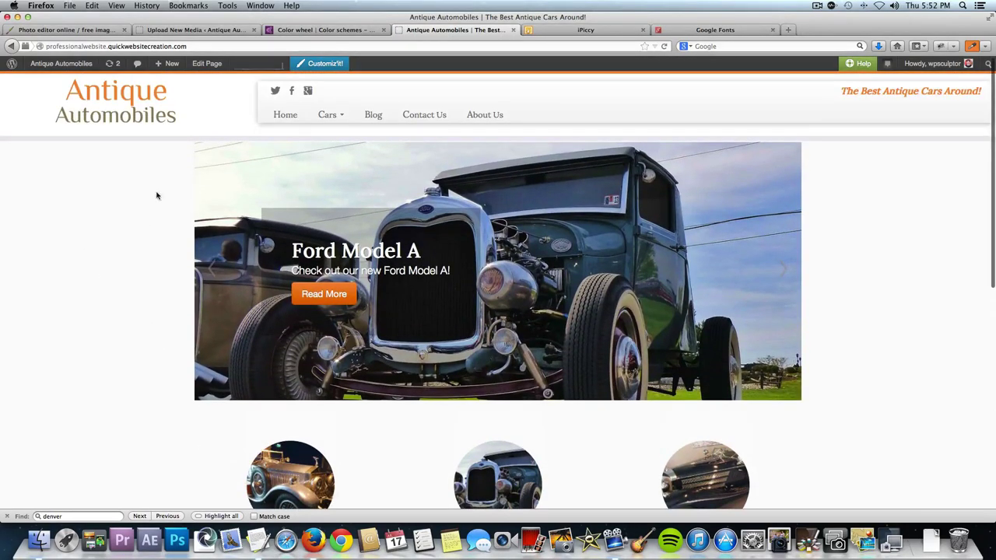